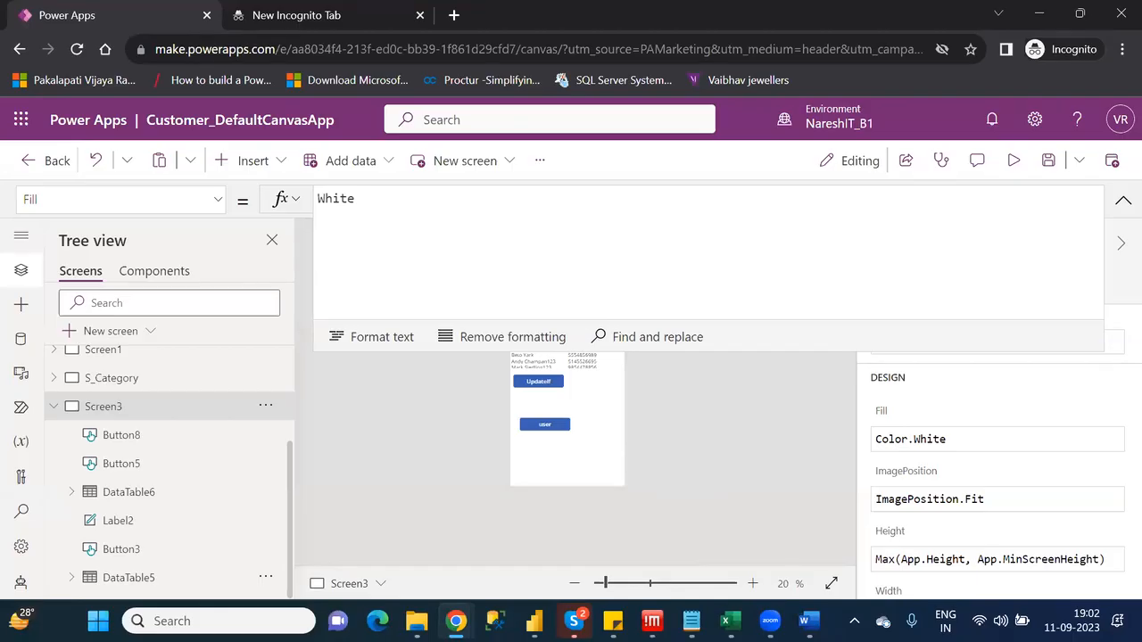
# Switch to the Notepad notes and review the U category functions in Category_Wise_Functions, highlighting Update
pyautogui.click(691, 621)
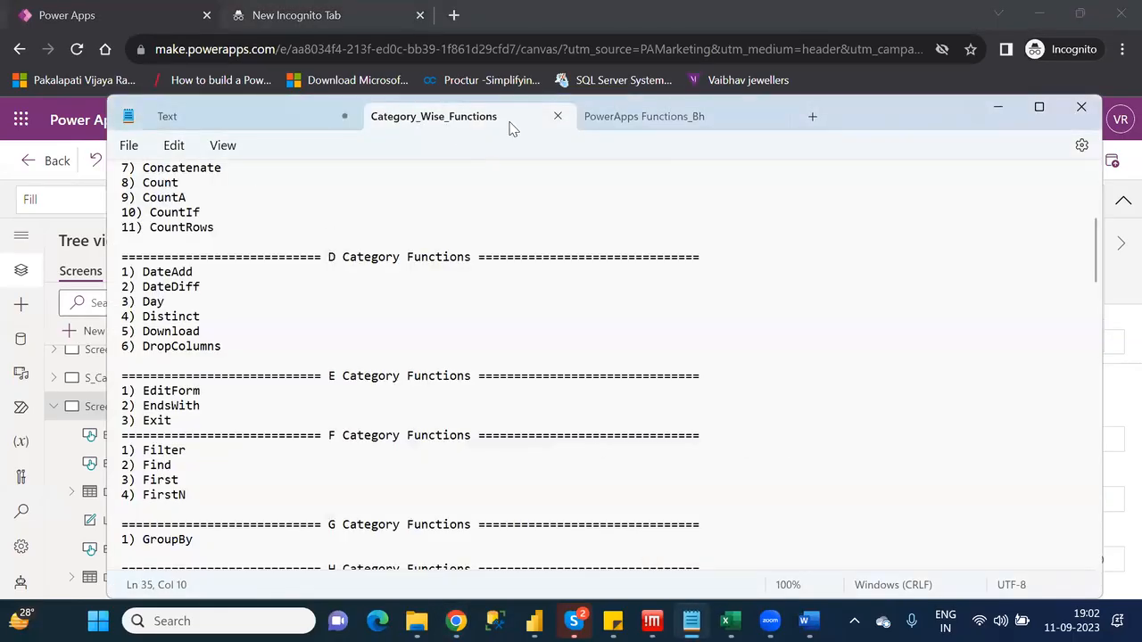
pyautogui.click(625, 118)
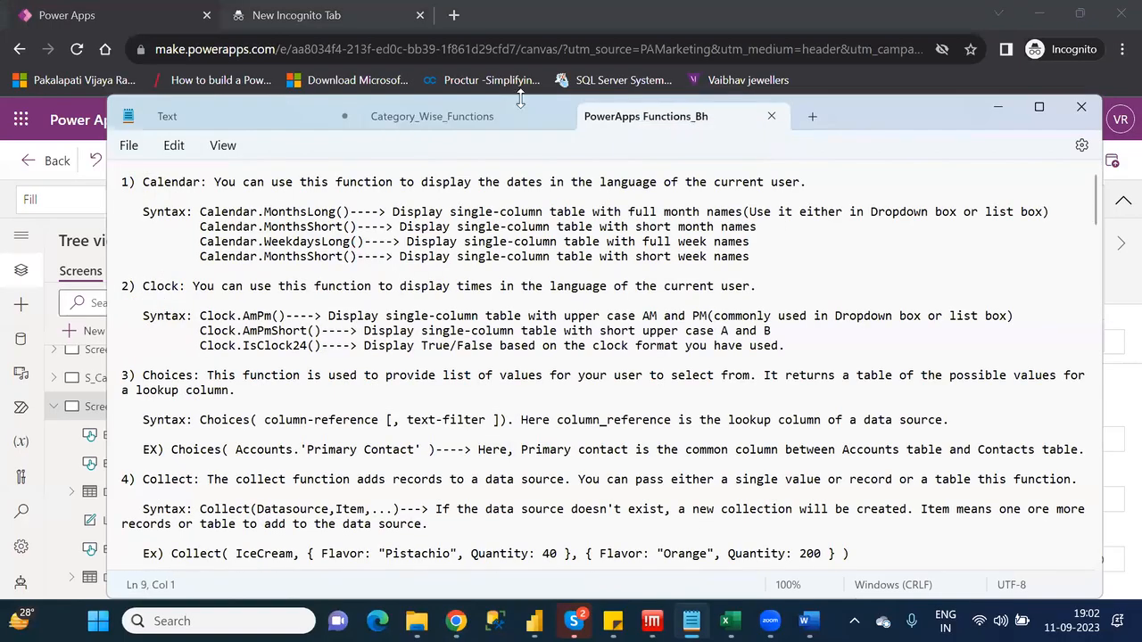
pyautogui.click(413, 125)
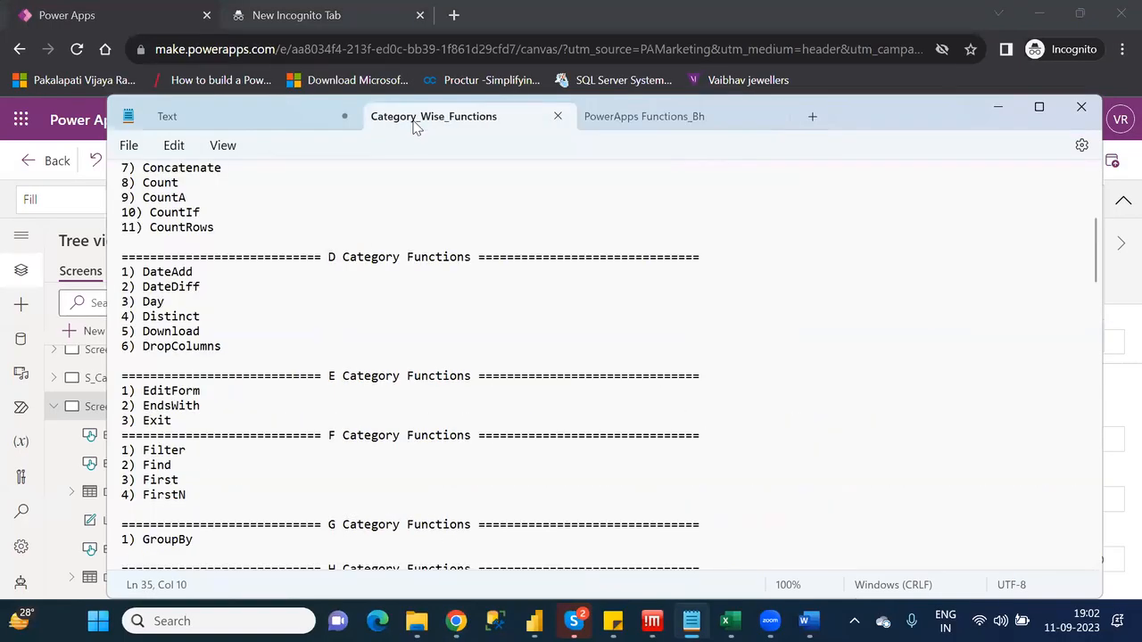
pyautogui.hotkey('ctrl', 'End')
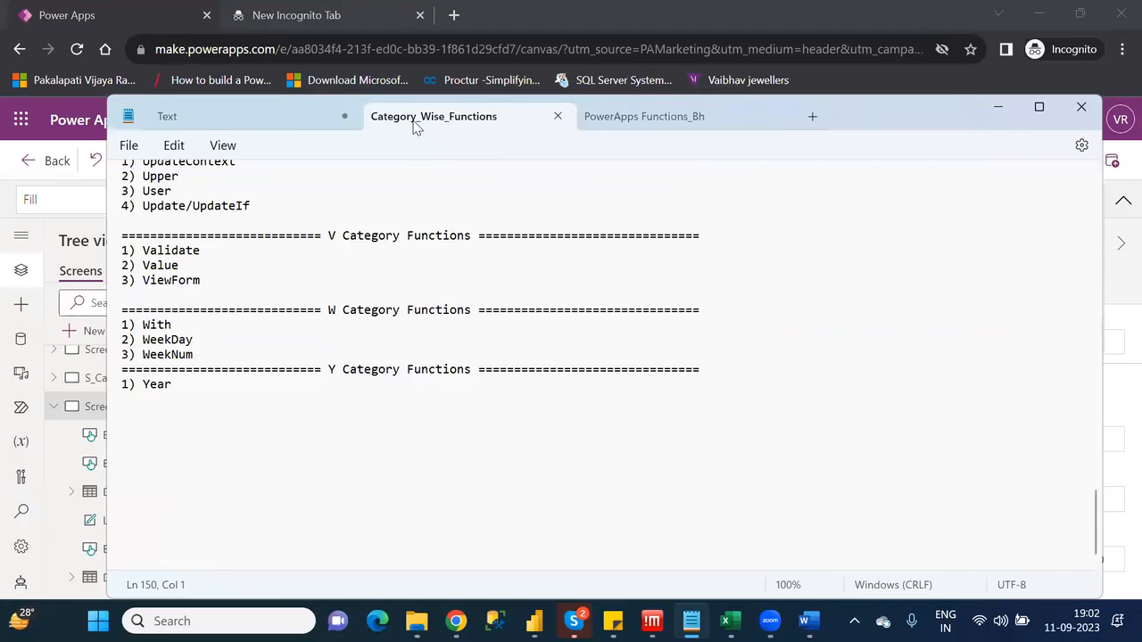
pyautogui.press('Up')
pyautogui.press('Up')
pyautogui.press('Up')
pyautogui.press('Up')
pyautogui.press('Up')
pyautogui.press('Up')
pyautogui.press('Up')
pyautogui.press('Up')
pyautogui.press('Up')
pyautogui.press('Up')
pyautogui.press('Up')
pyautogui.press('Up')
pyautogui.press('Up')
pyautogui.press('Up')
pyautogui.press('Up')
pyautogui.press('Up')
pyautogui.press('Up')
pyautogui.press('Up')
pyautogui.press('Up')
pyautogui.press('Up')
pyautogui.press('Up')
pyautogui.press('Up')
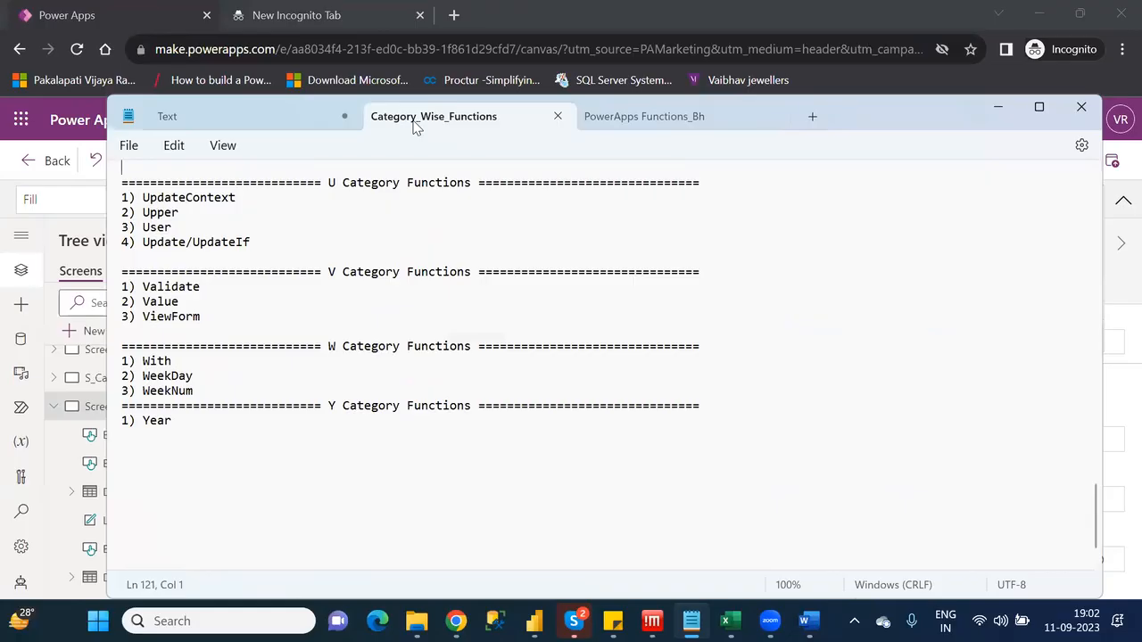
pyautogui.doubleClick(171, 242)
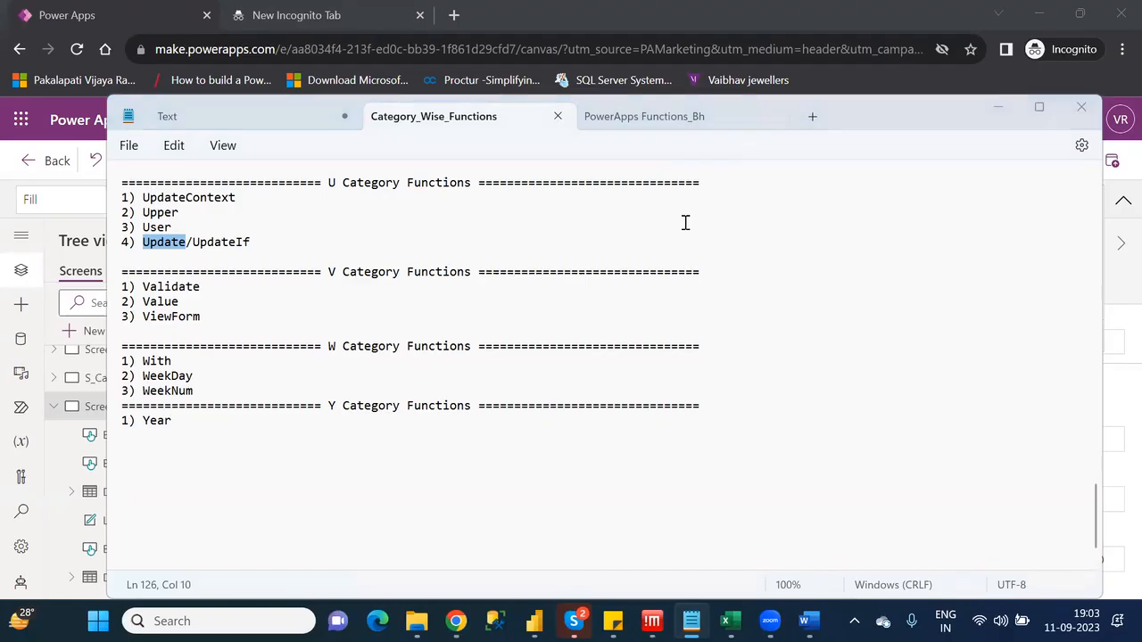
# Switch back to Power Apps and add a new blank screen, with the formula bar collapsed
pyautogui.hotkey('alt', 'Tab')
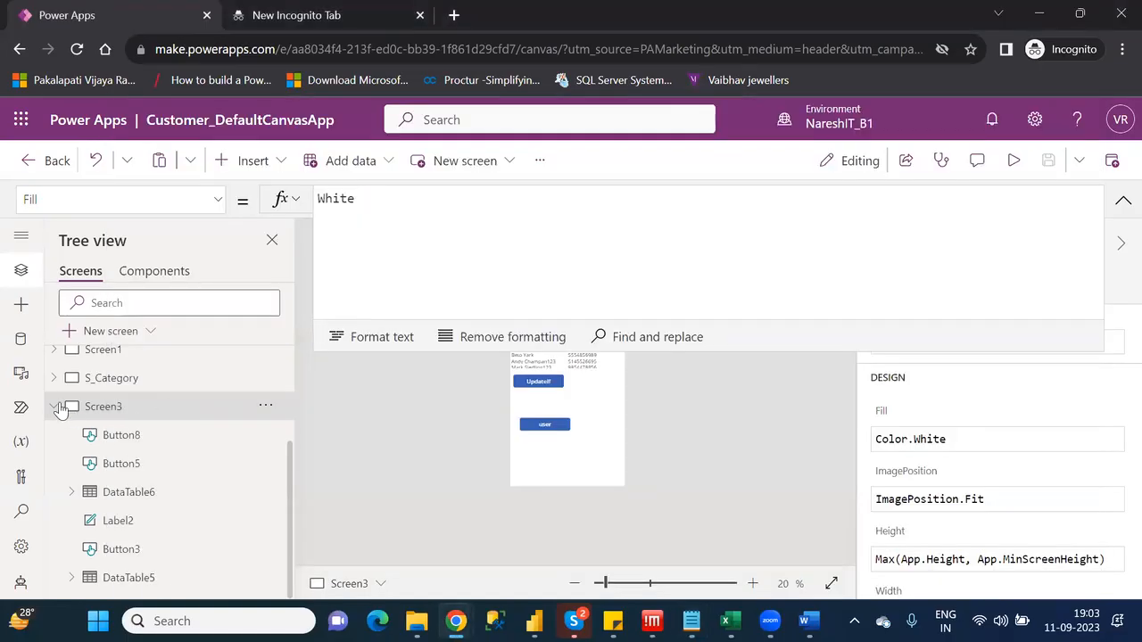
pyautogui.click(55, 407)
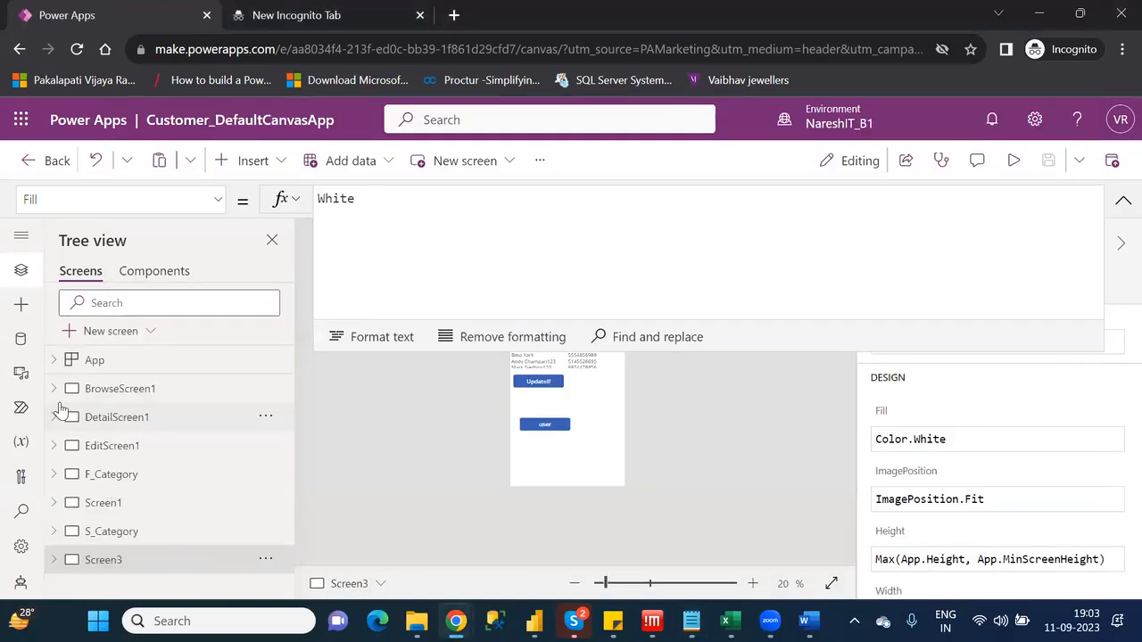
pyautogui.click(106, 337)
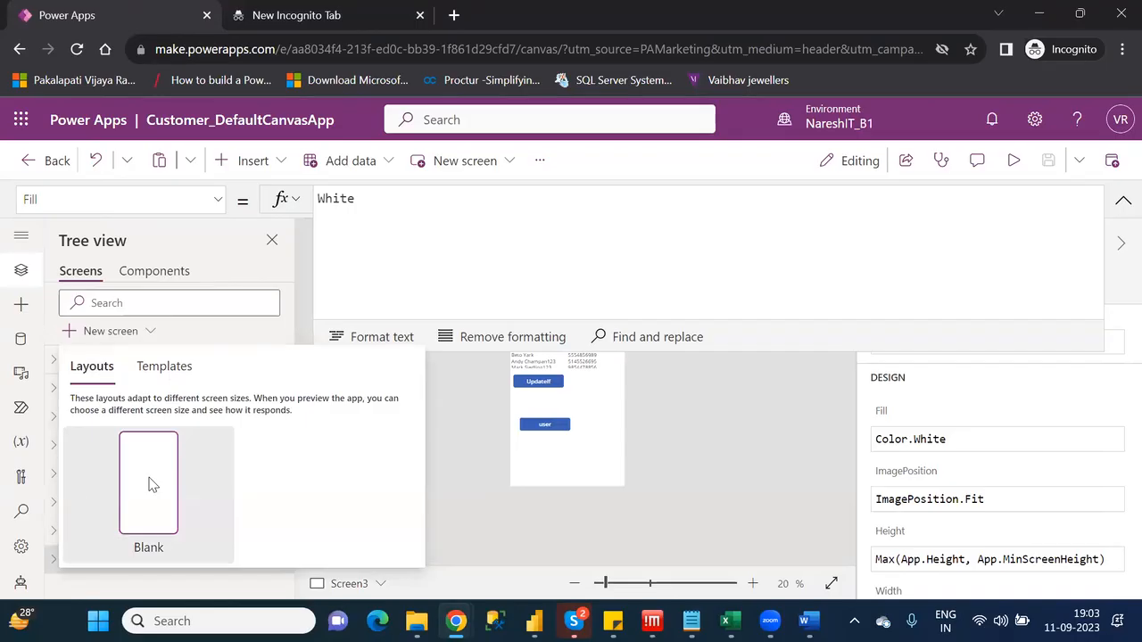
pyautogui.click(150, 485)
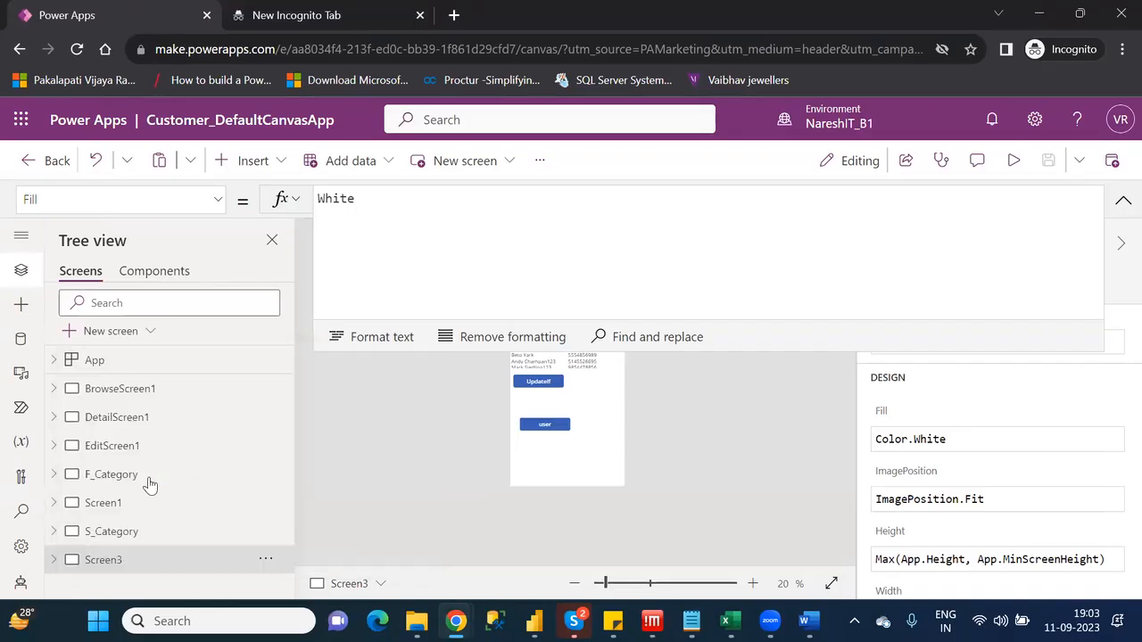
pyautogui.click(1121, 205)
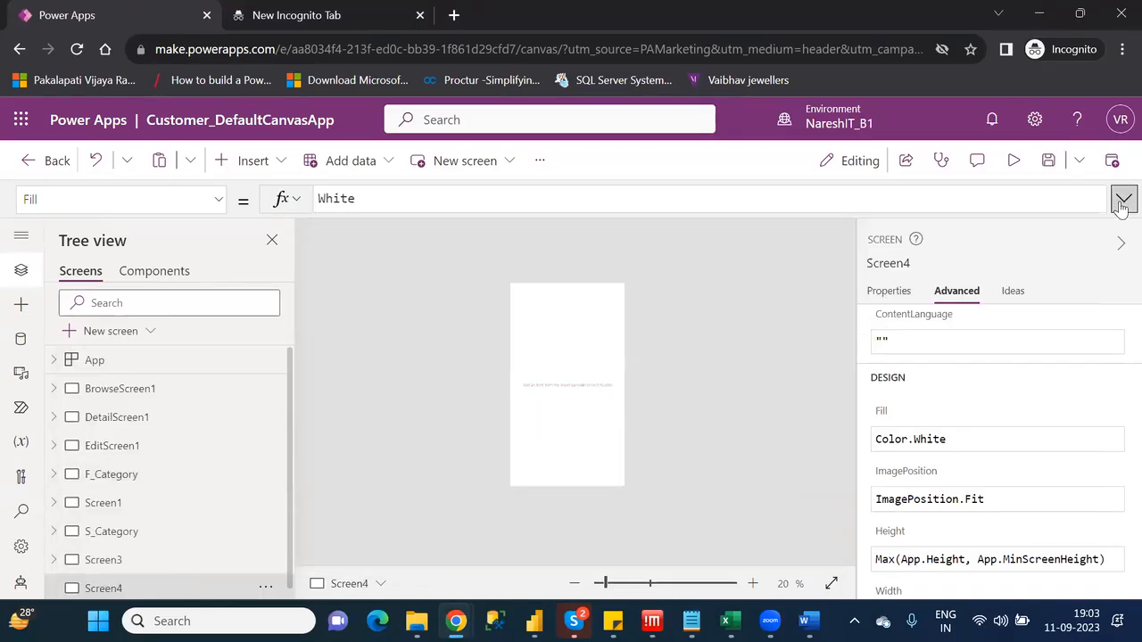
pyautogui.click(616, 584)
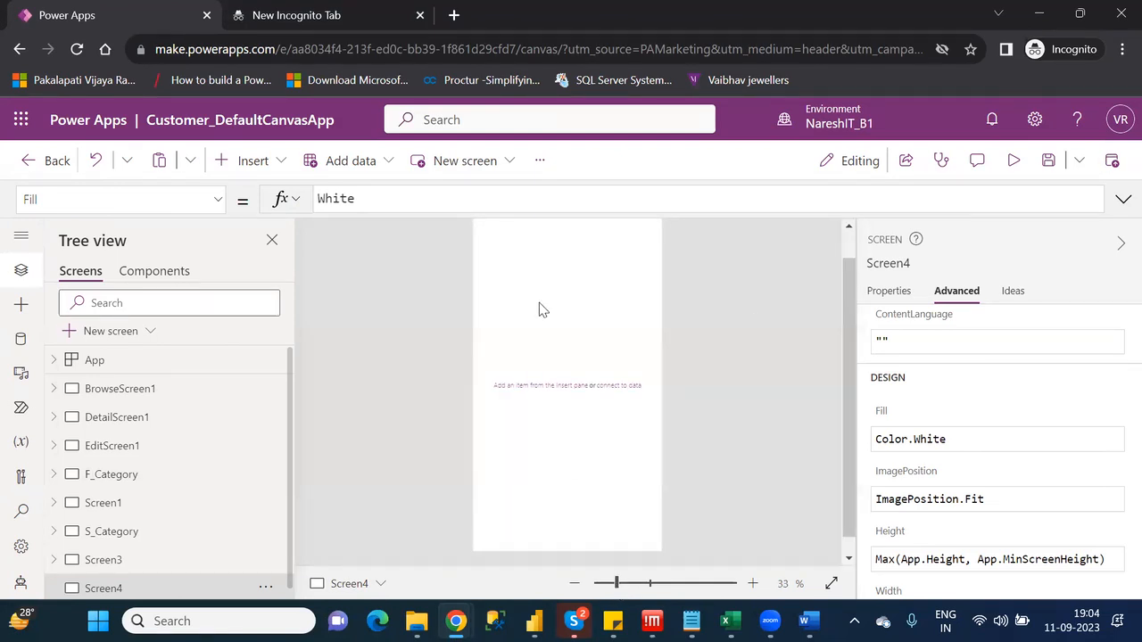
# Insert a button on the new blank screen and set its text to "Create Collect"
pyautogui.click(247, 164)
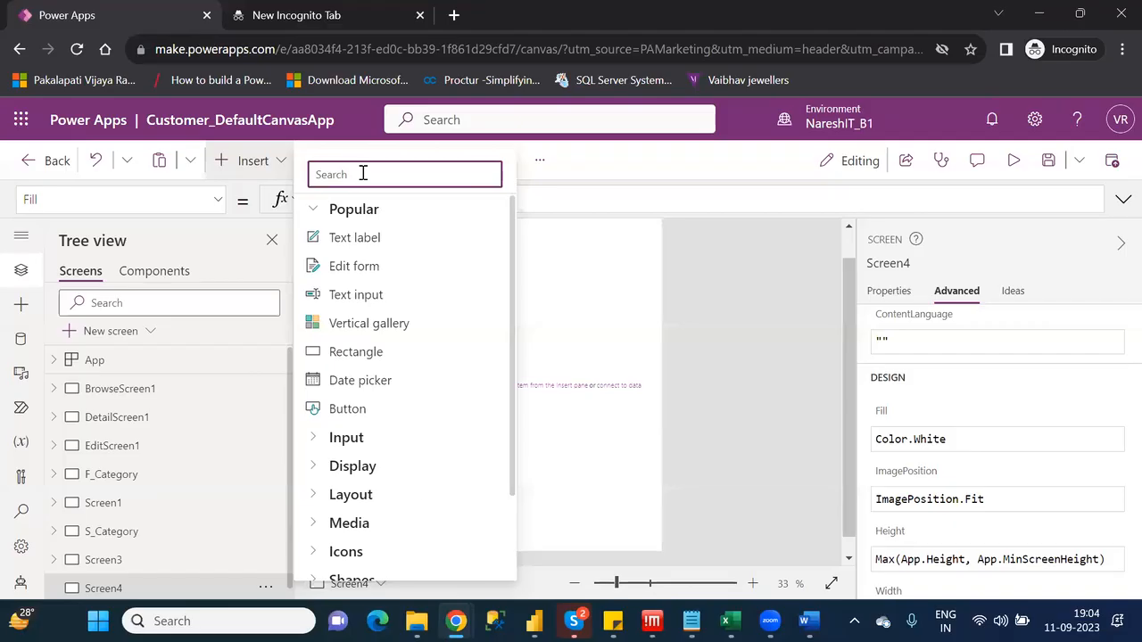
pyautogui.write('but')
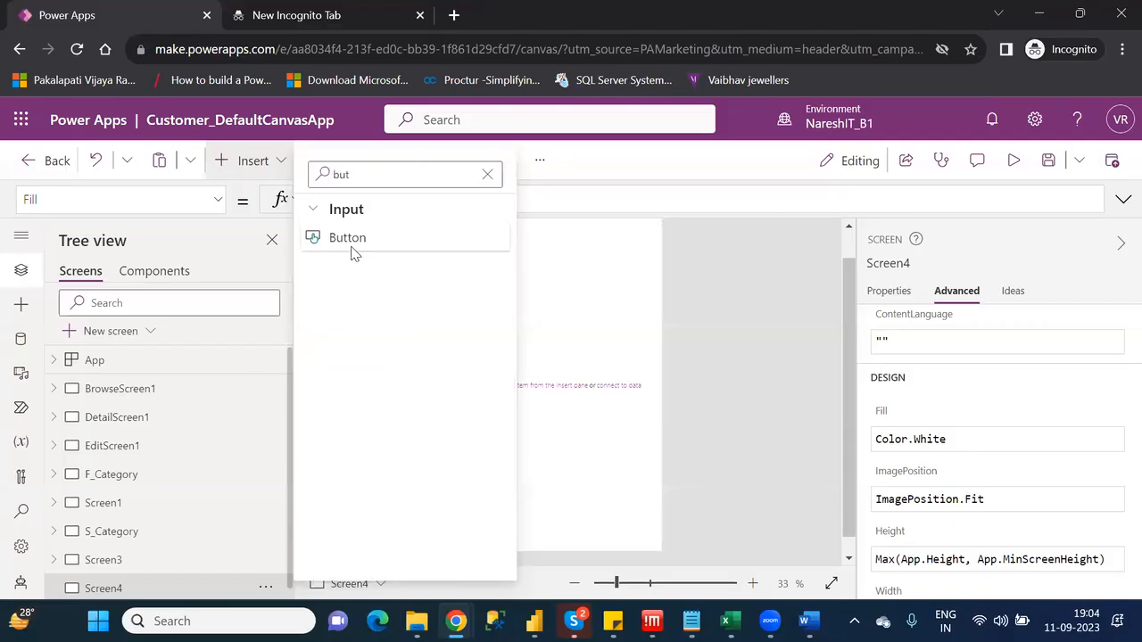
pyautogui.click(351, 251)
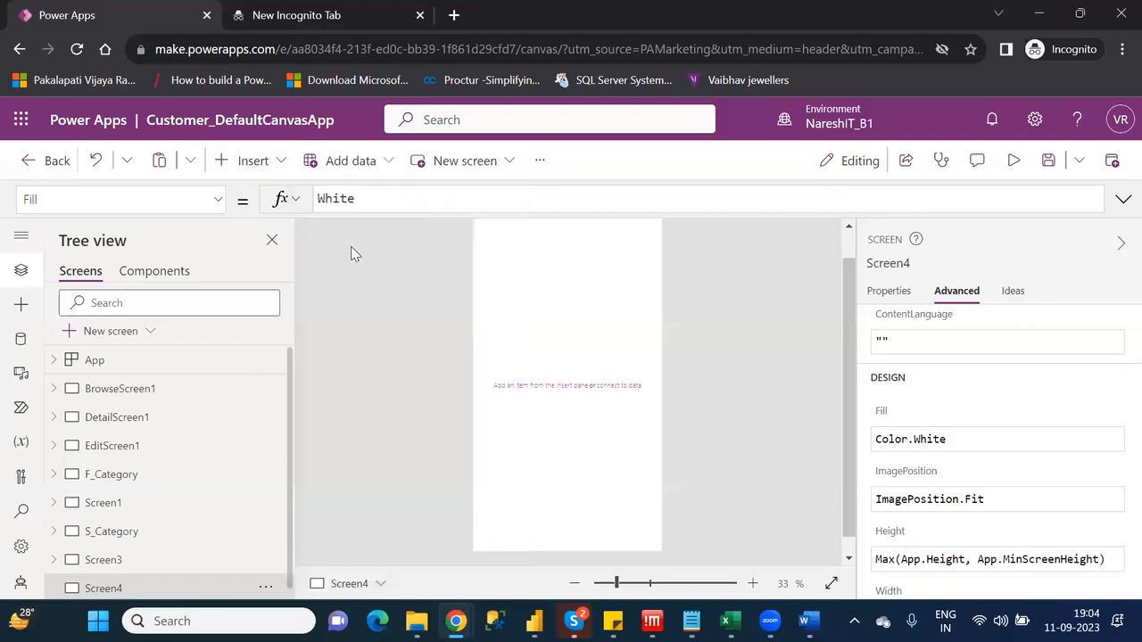
pyautogui.click(884, 292)
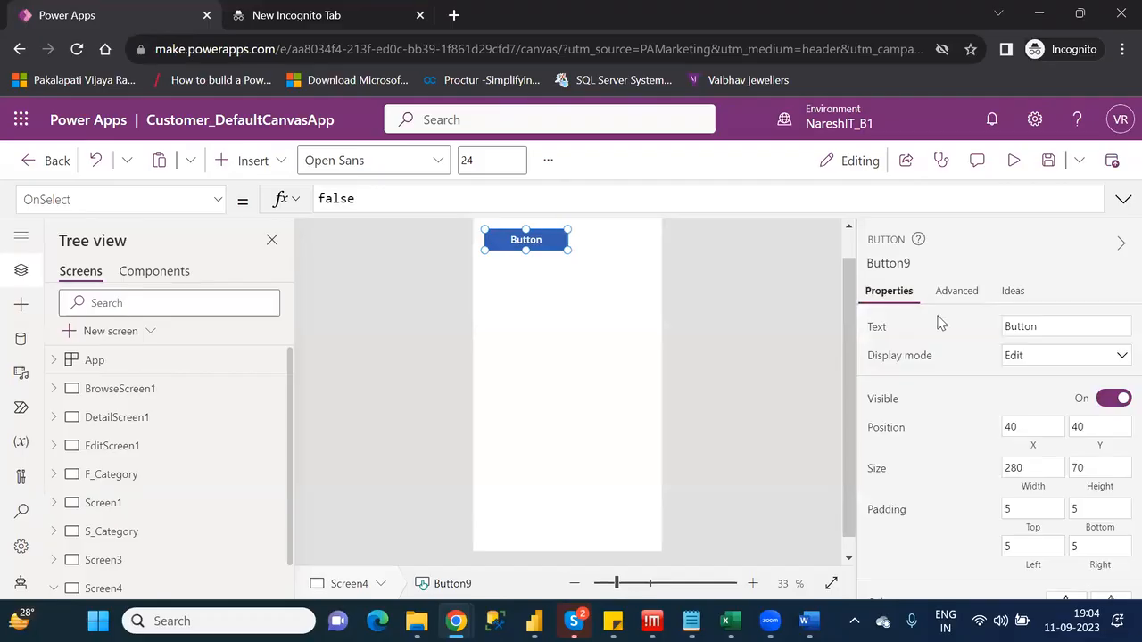
pyautogui.click(1032, 327)
pyautogui.write('Create')
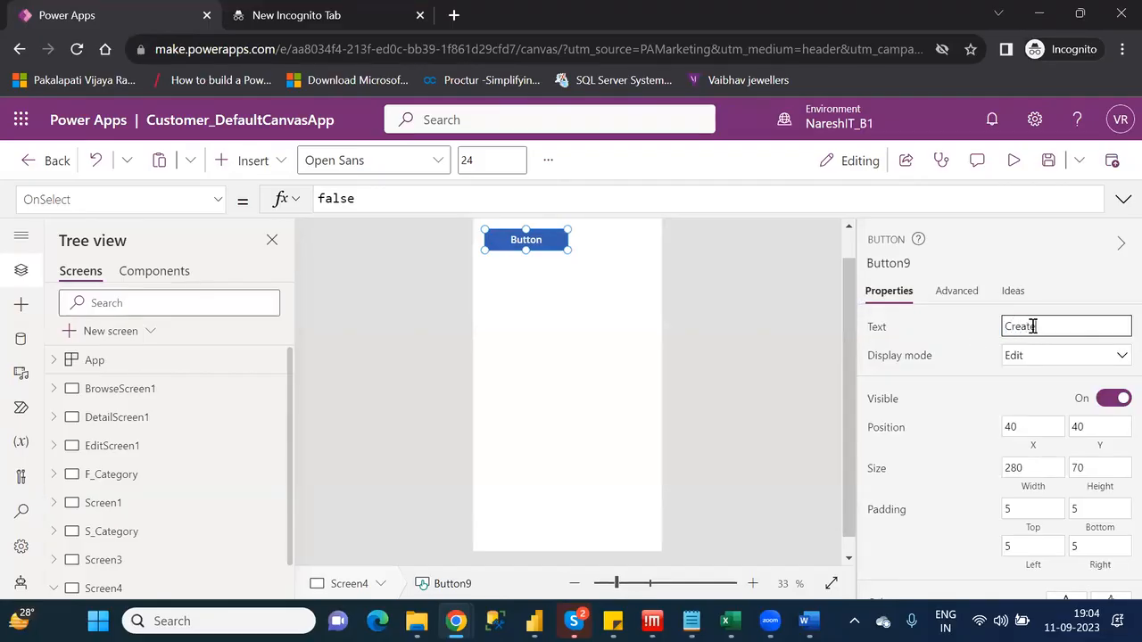
pyautogui.write(' Collect')
# Replace the Create Collect button's OnSelect value with the opening of a ClearCollect function call
pyautogui.doubleClick(341, 197)
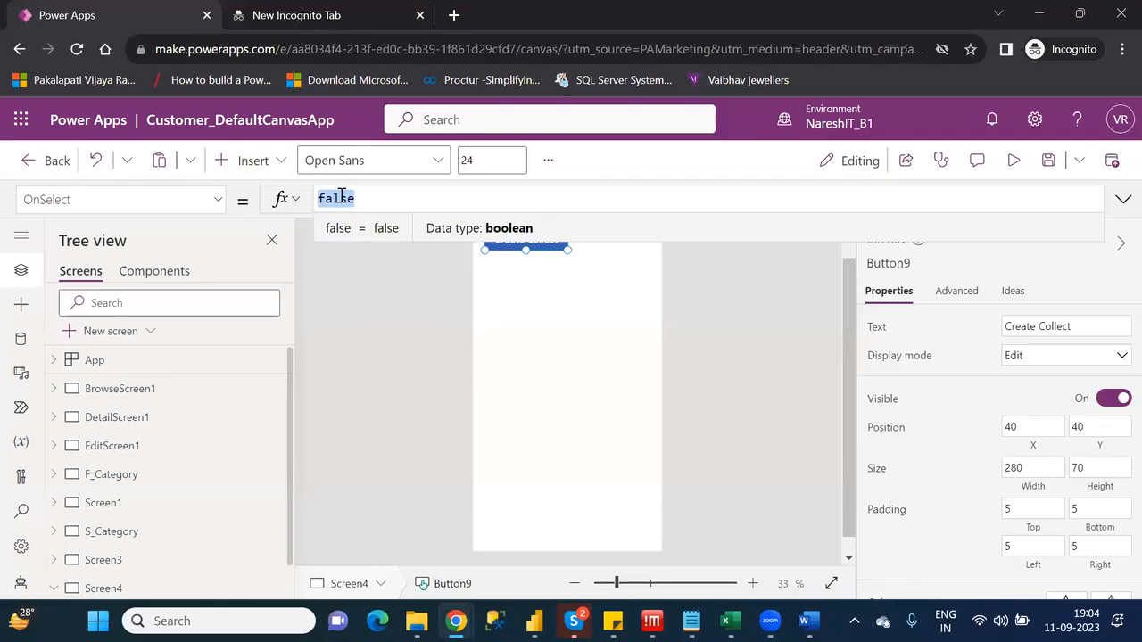
pyautogui.write('cle')
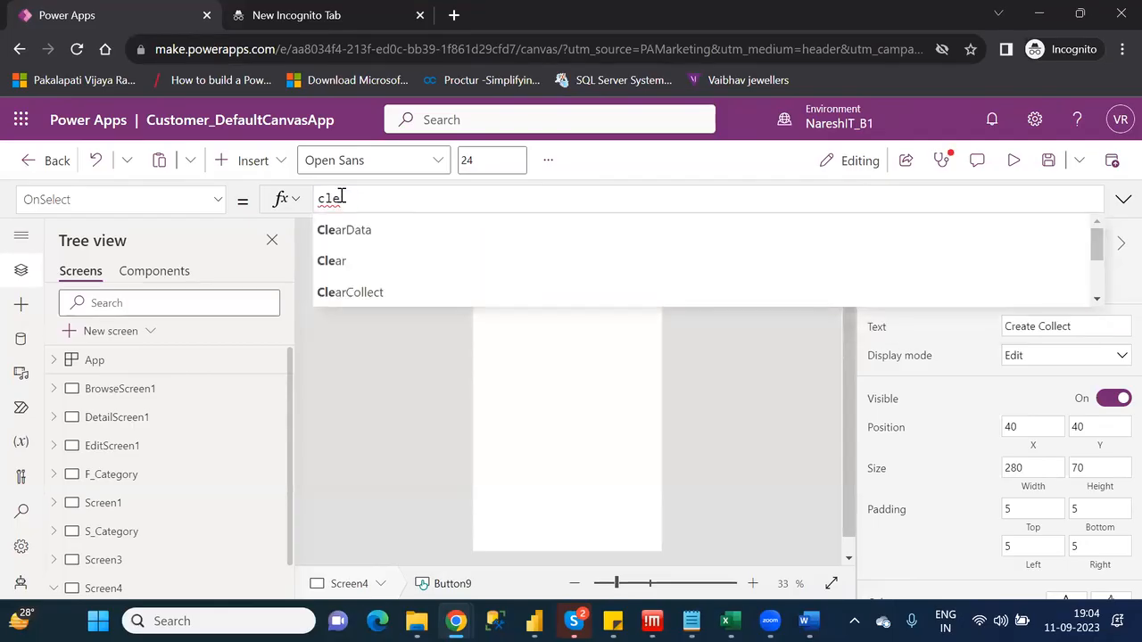
pyautogui.press('Down')
pyautogui.press('Down')
pyautogui.press('Down')
pyautogui.press('Tab')
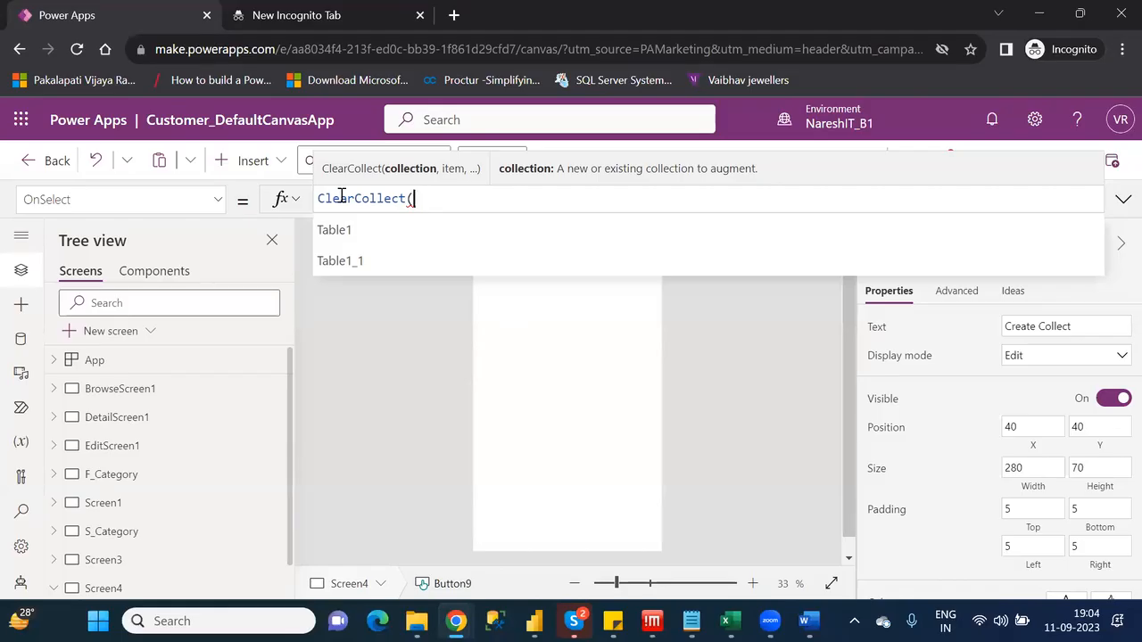
# Enter CollectData as the collection name in the ClearCollect formula, followed by a comma
pyautogui.write('Cool')
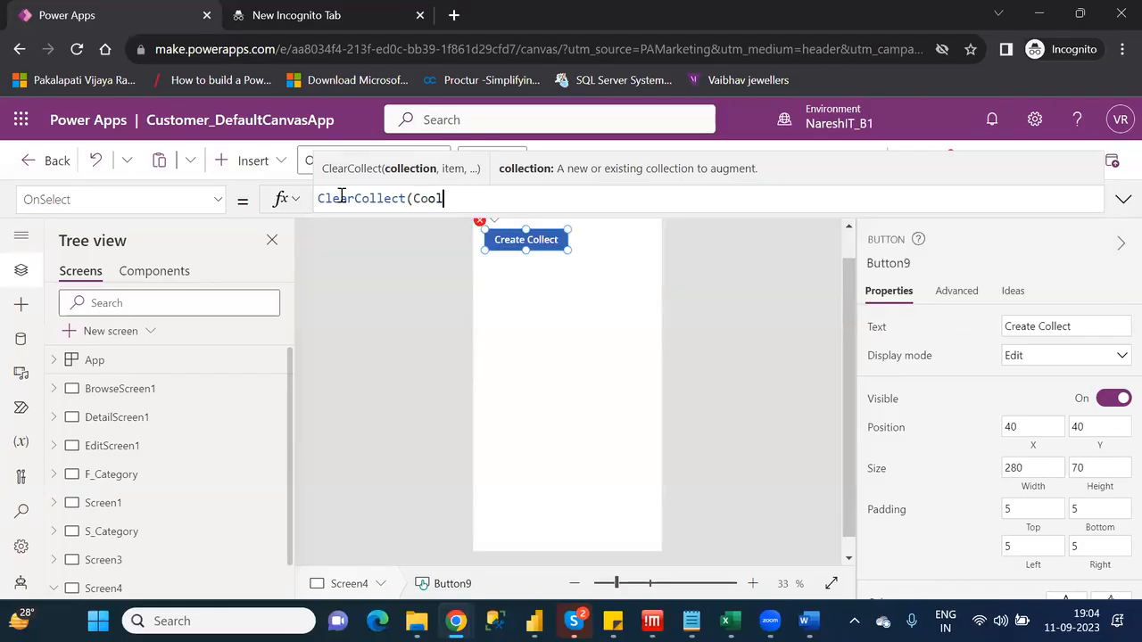
pyautogui.press('BackSpace')
pyautogui.press('BackSpace')
pyautogui.write('lle')
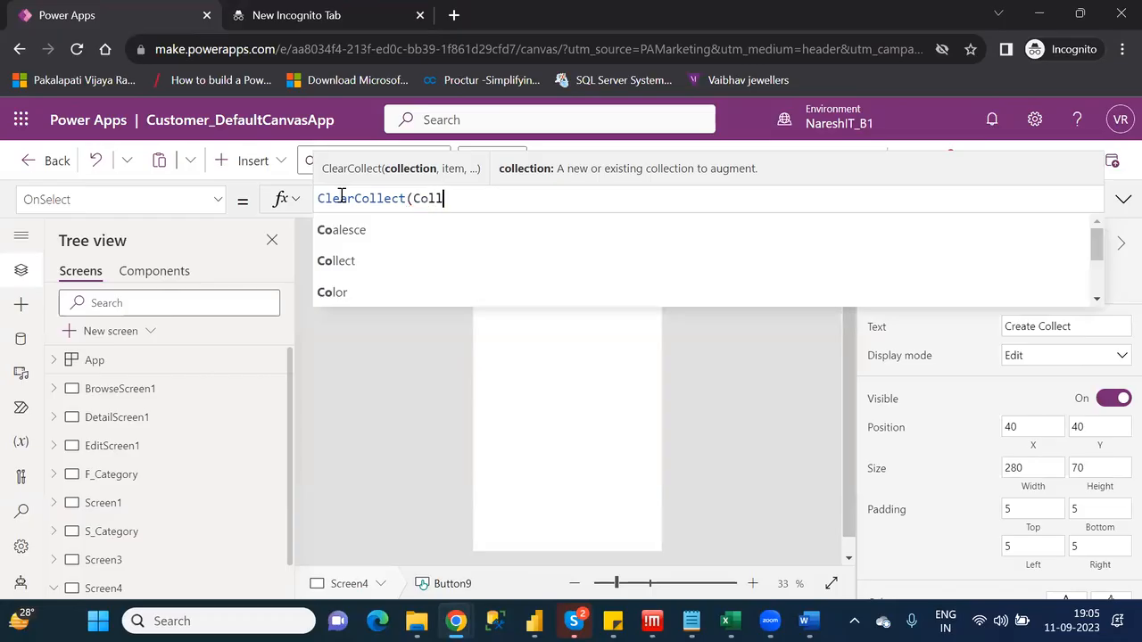
pyautogui.write('ctva')
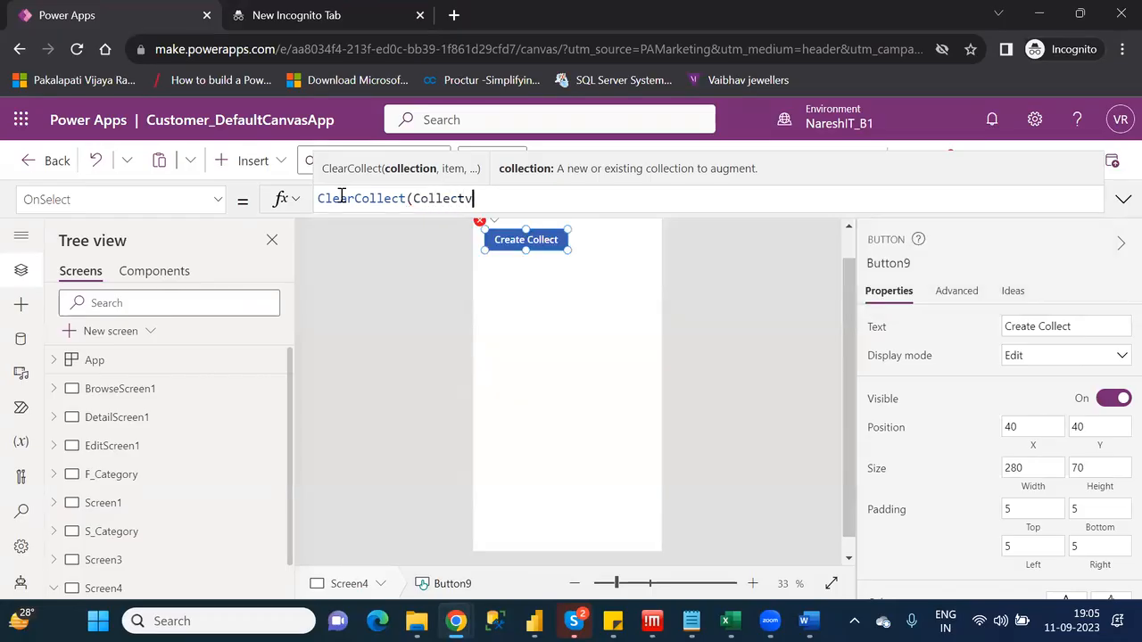
pyautogui.press('BackSpace')
pyautogui.press('BackSpace')
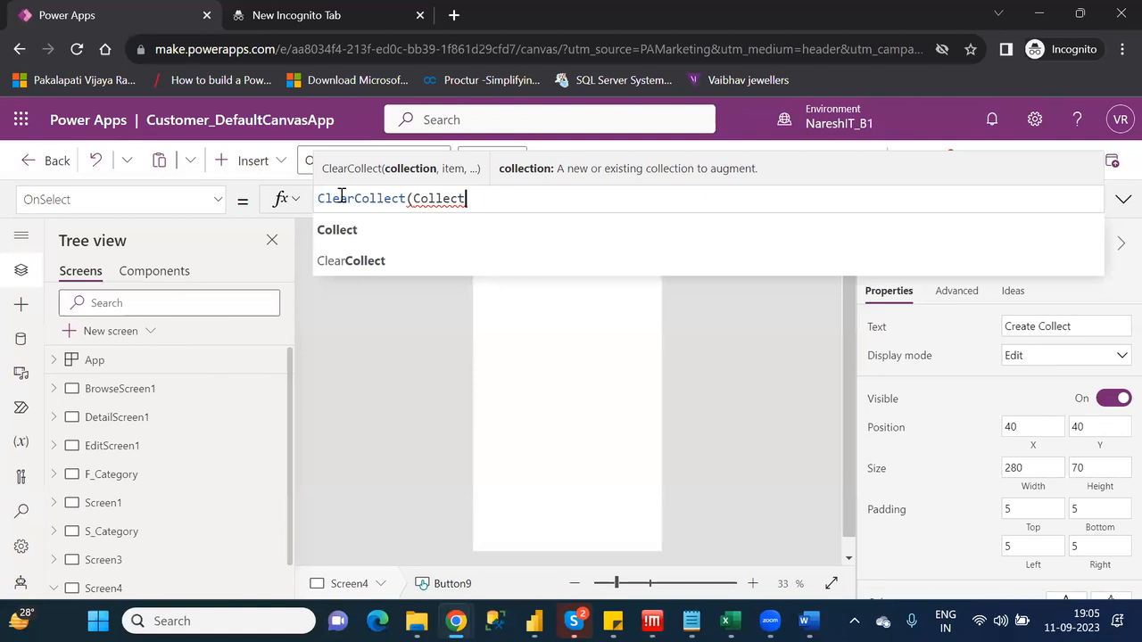
pyautogui.write('Data,')
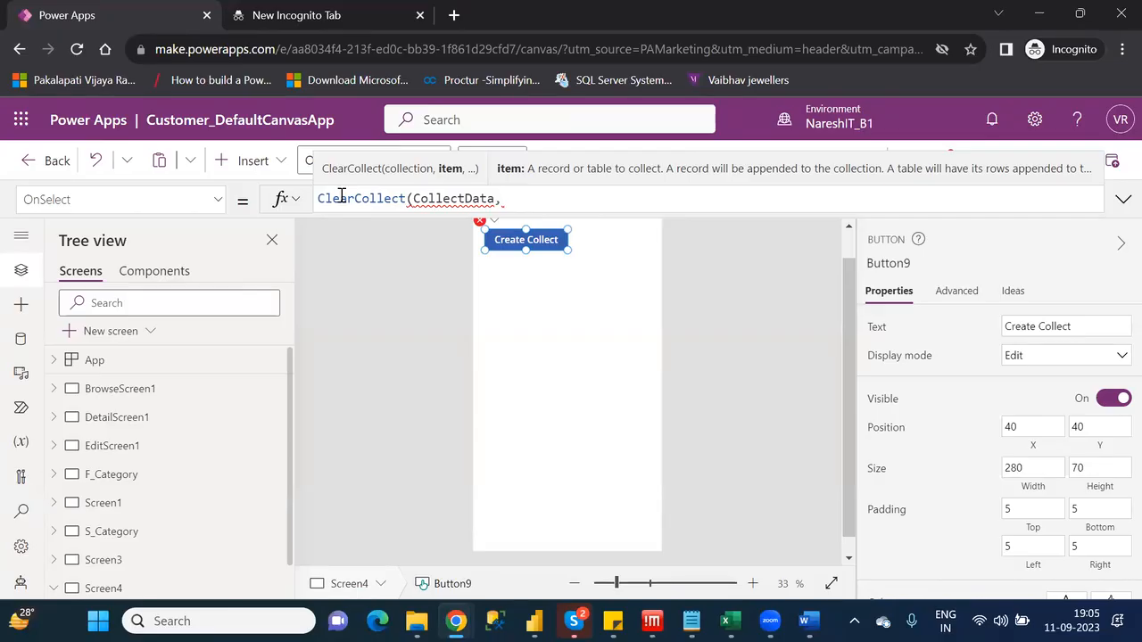
# Add the first record {Id:1,Name:"ABC"} and a trailing comma to the ClearCollect formula
pyautogui.doubleClick(428, 198)
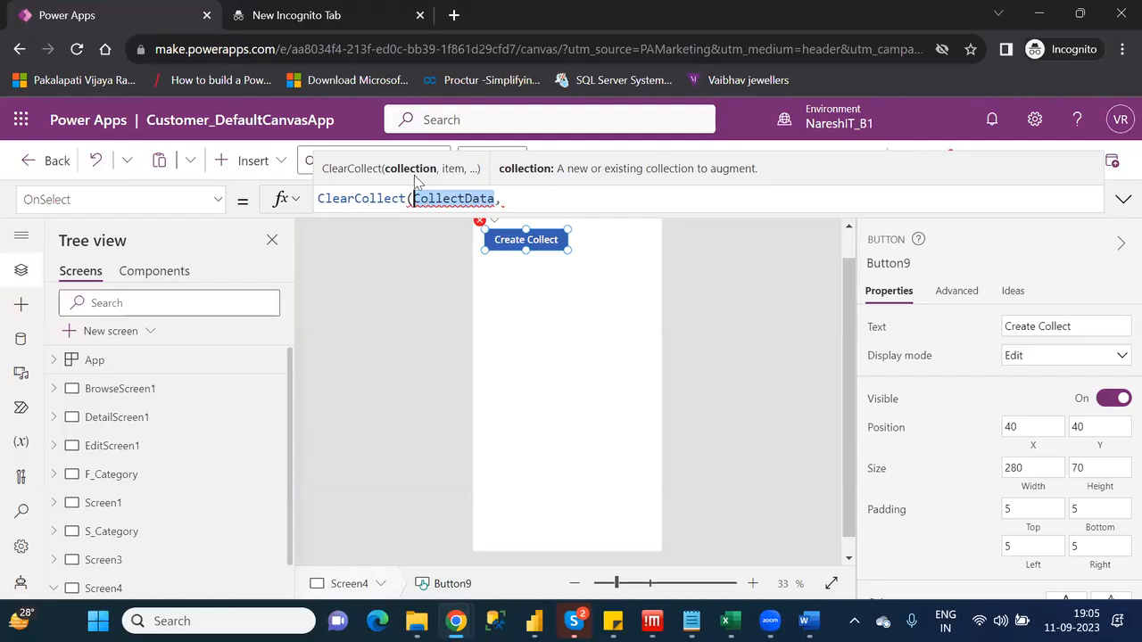
pyautogui.click(518, 204)
pyautogui.write('{Id')
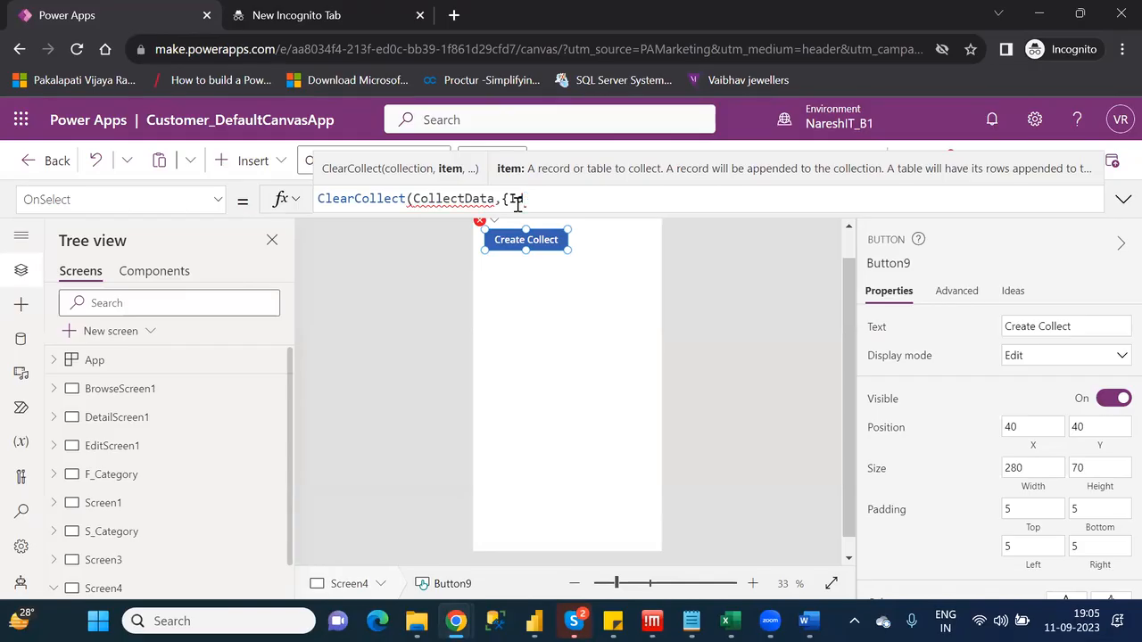
pyautogui.write(':1')
pyautogui.write(',N')
pyautogui.write('ame:')
pyautogui.write('""')
pyautogui.write('ABC"')
pyautogui.write('}')
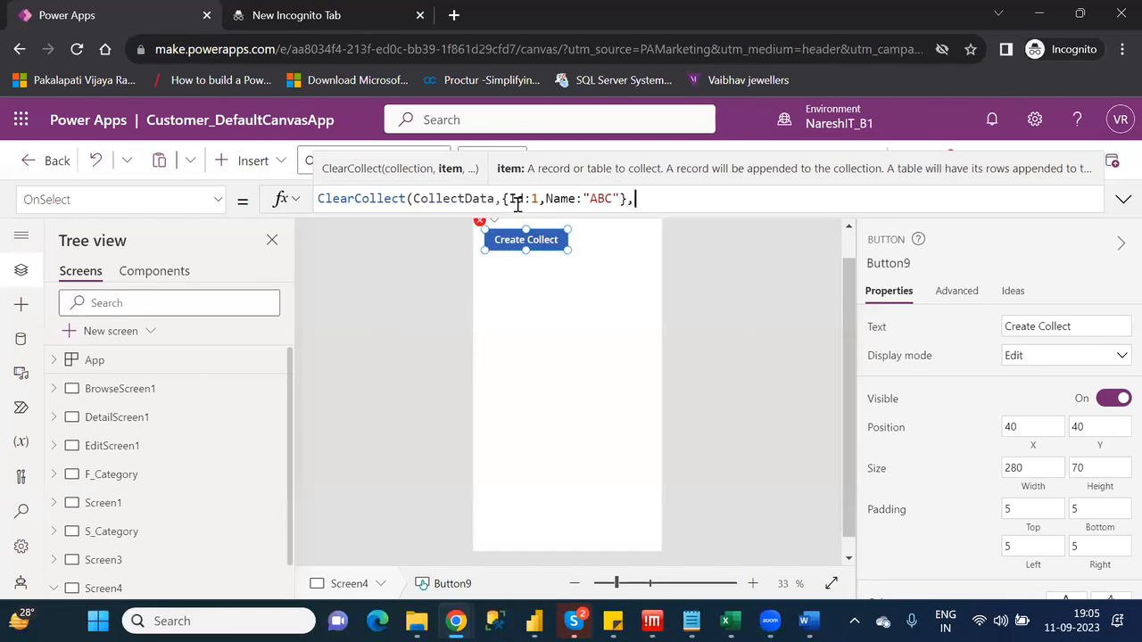
pyautogui.write(',')
# Copy the {Id:1,Name:"ABC"}, record and paste it twice at the end of the formula
pyautogui.moveTo(637, 198); pyautogui.dragTo(502, 198)
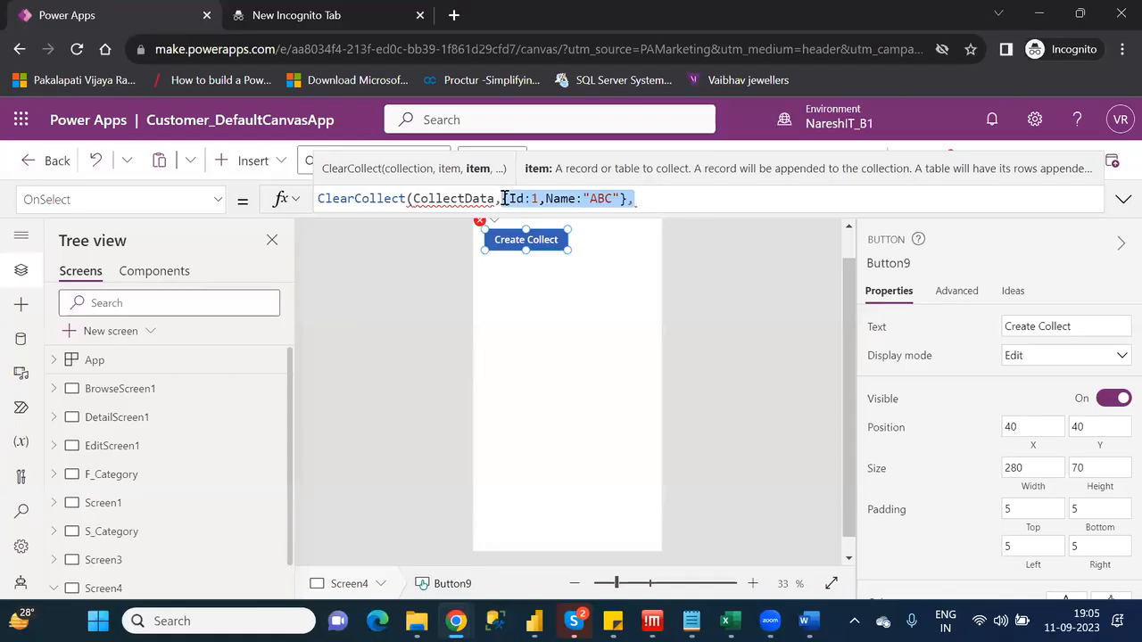
pyautogui.hotkey('ctrl', 'c')
pyautogui.click(651, 198)
pyautogui.hotkey('ctrl', 'v')
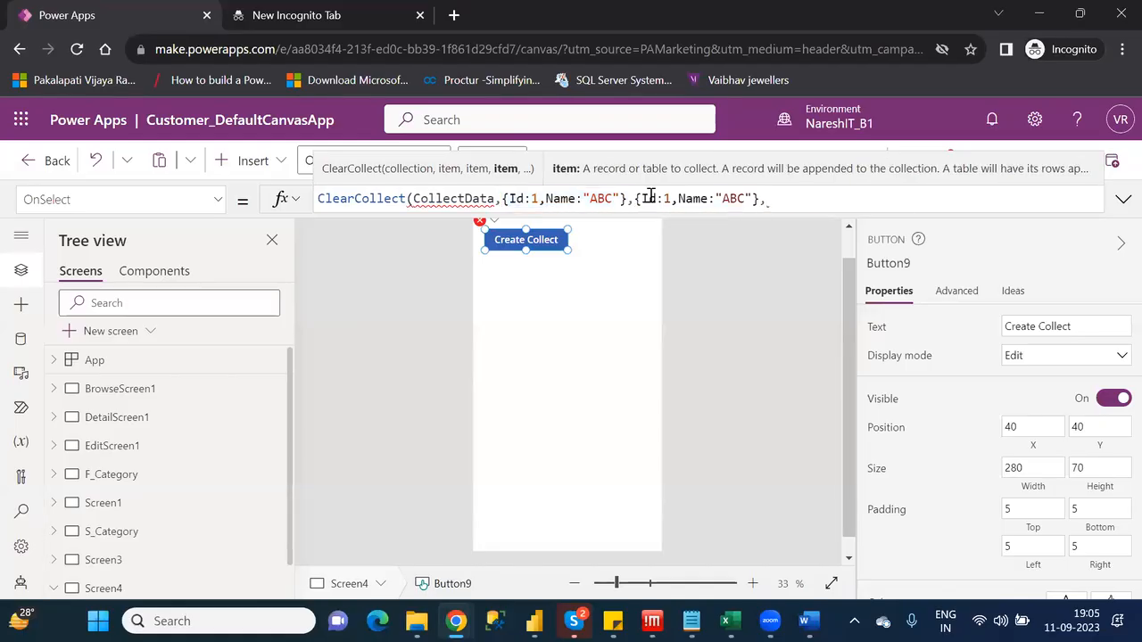
pyautogui.hotkey('ctrl', 'v')
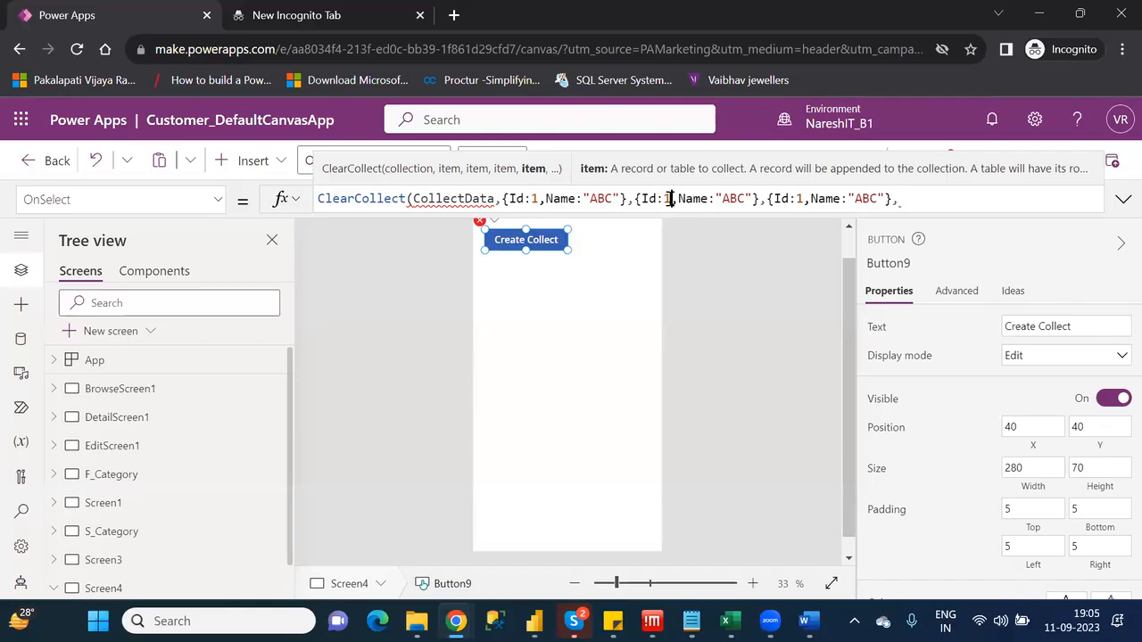
# Change the second record in the formula to Id 2 and Name "PQR"
pyautogui.doubleClick(670, 198)
pyautogui.write('2')
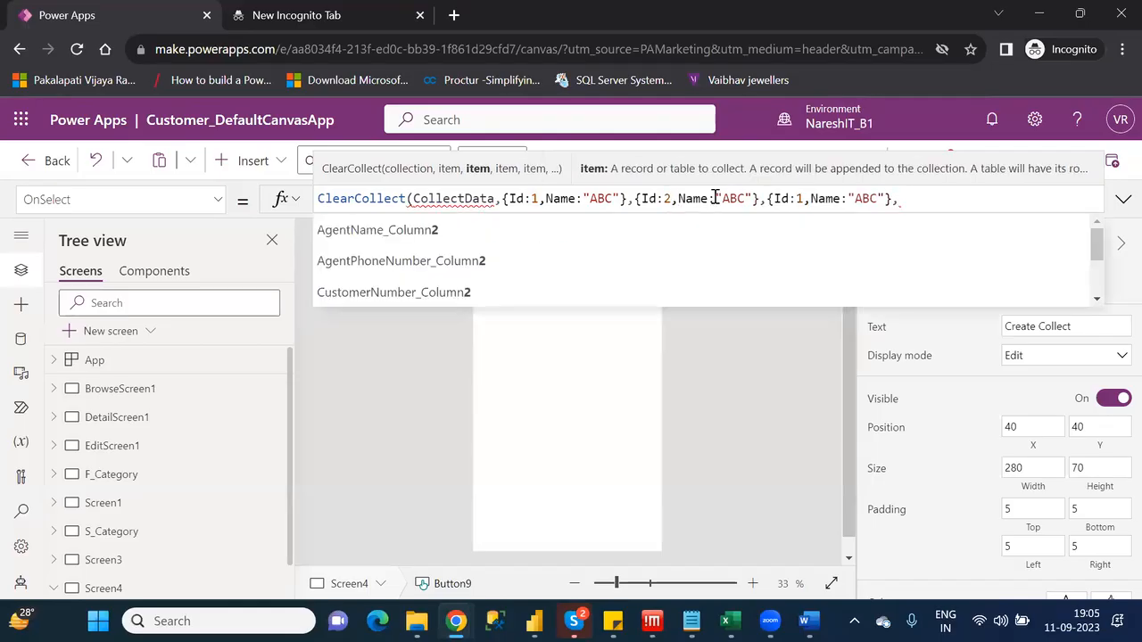
pyautogui.click(721, 198)
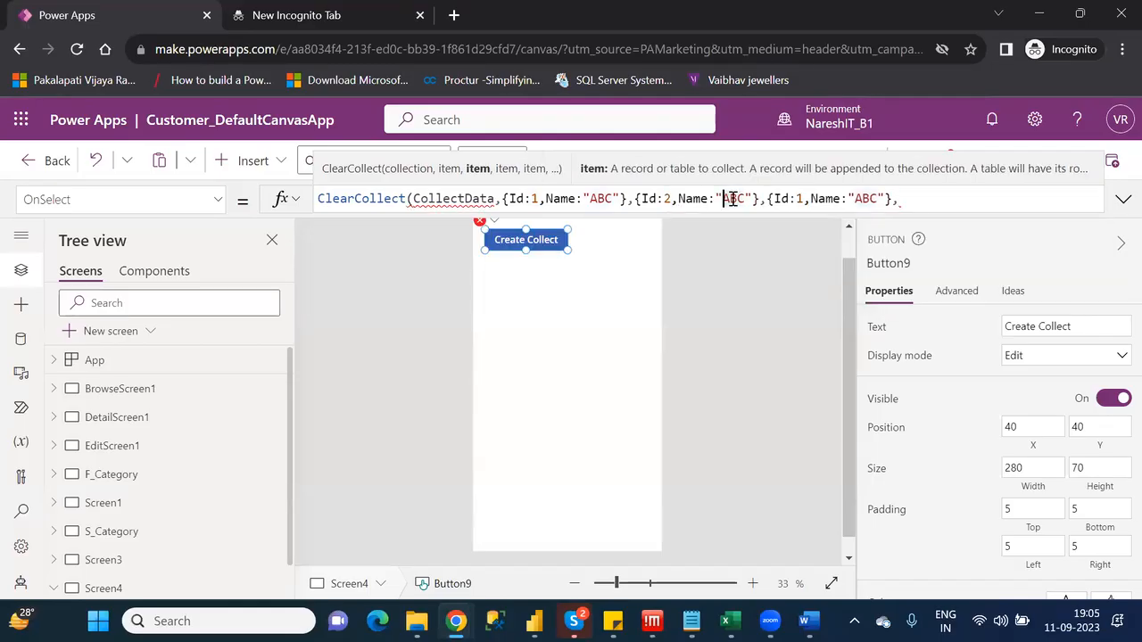
pyautogui.doubleClick(731, 198)
pyautogui.write('PQR')
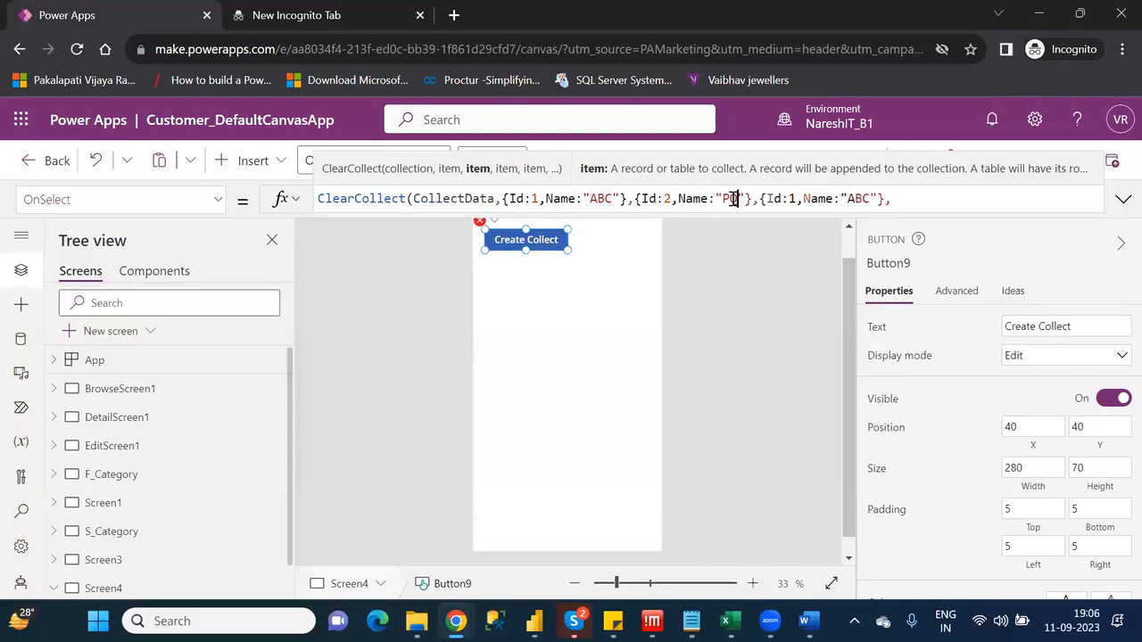
# Change the third record in the ClearCollect formula to Id 3 and Name "XYZ"
pyautogui.click(803, 199)
pyautogui.press('BackSpace')
pyautogui.write('3')
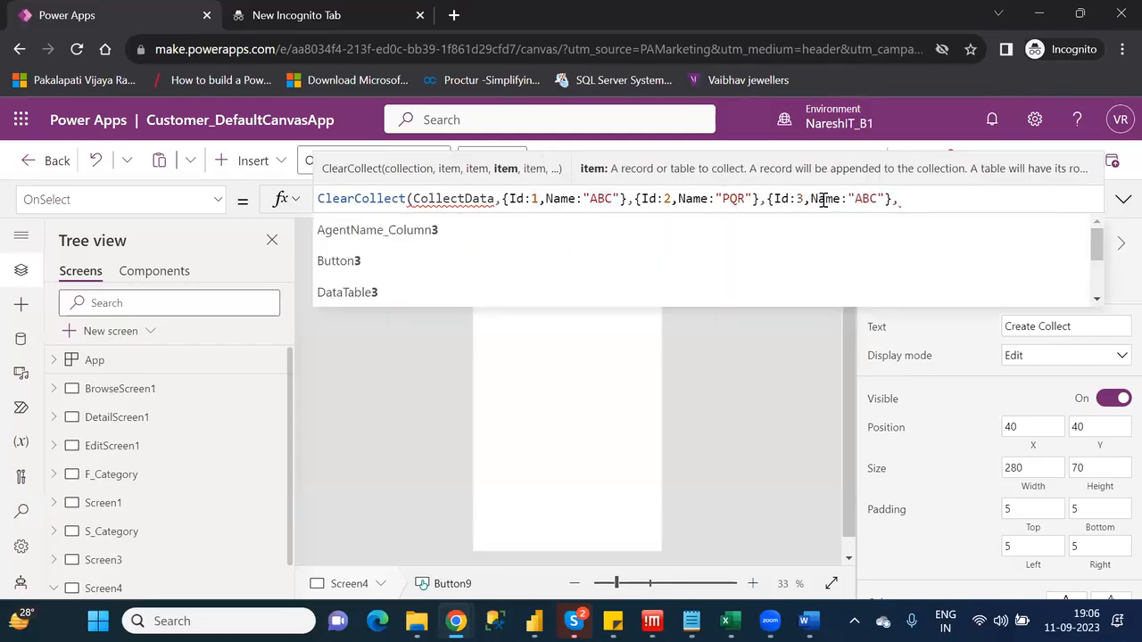
pyautogui.doubleClick(867, 199)
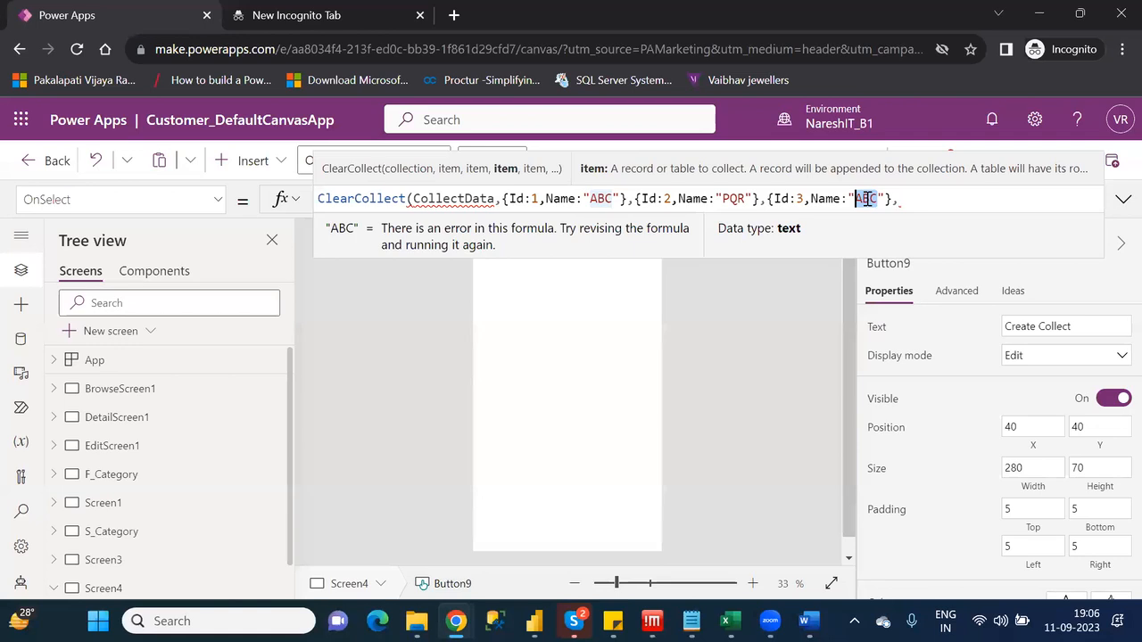
pyautogui.write('XYZ')
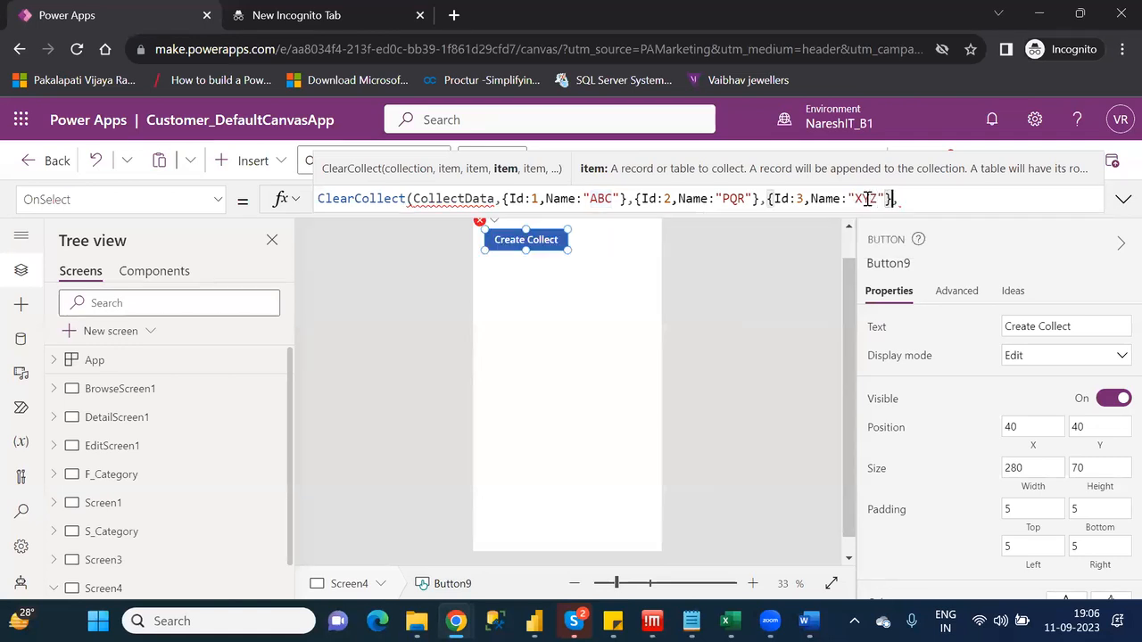
# Replace the trailing comma of the ClearCollect formula with a closing parenthesis and leave the formula
pyautogui.press('Right')
pyautogui.press('BackSpace')
pyautogui.write(')')
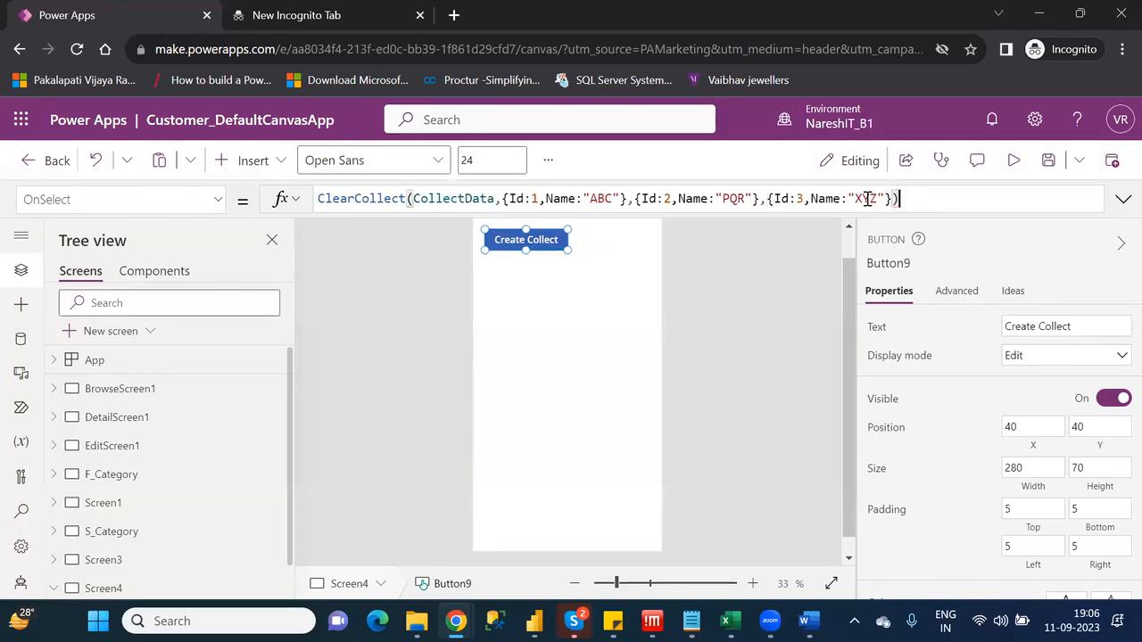
pyautogui.click(574, 330)
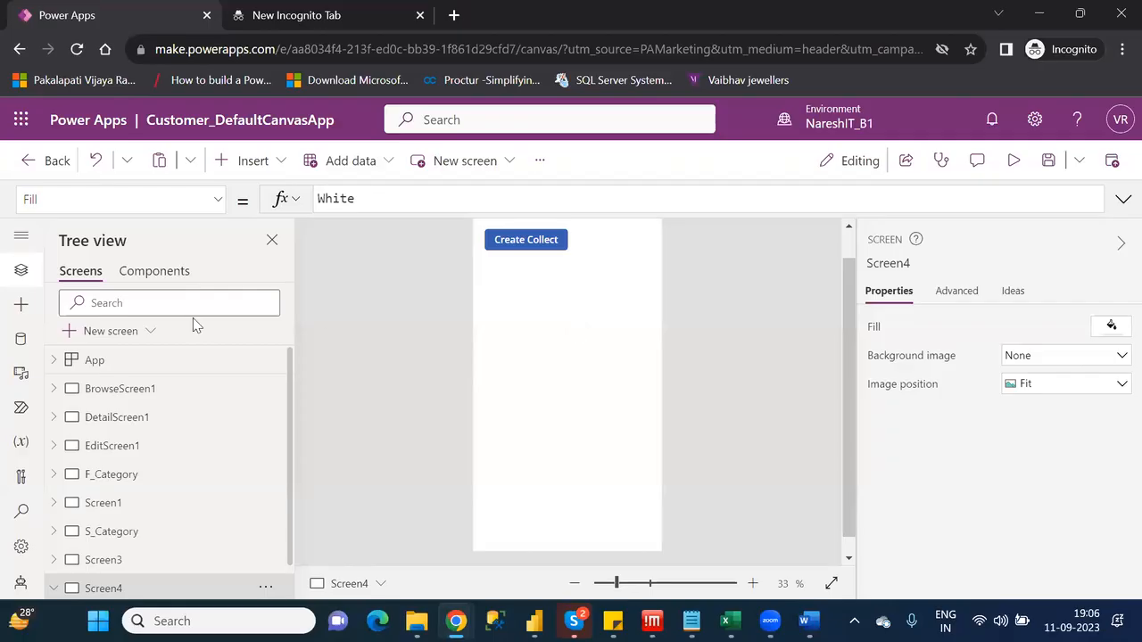
# Insert a data table on Screen4 and move it below the Create Collect button to Y 190
pyautogui.click(271, 160)
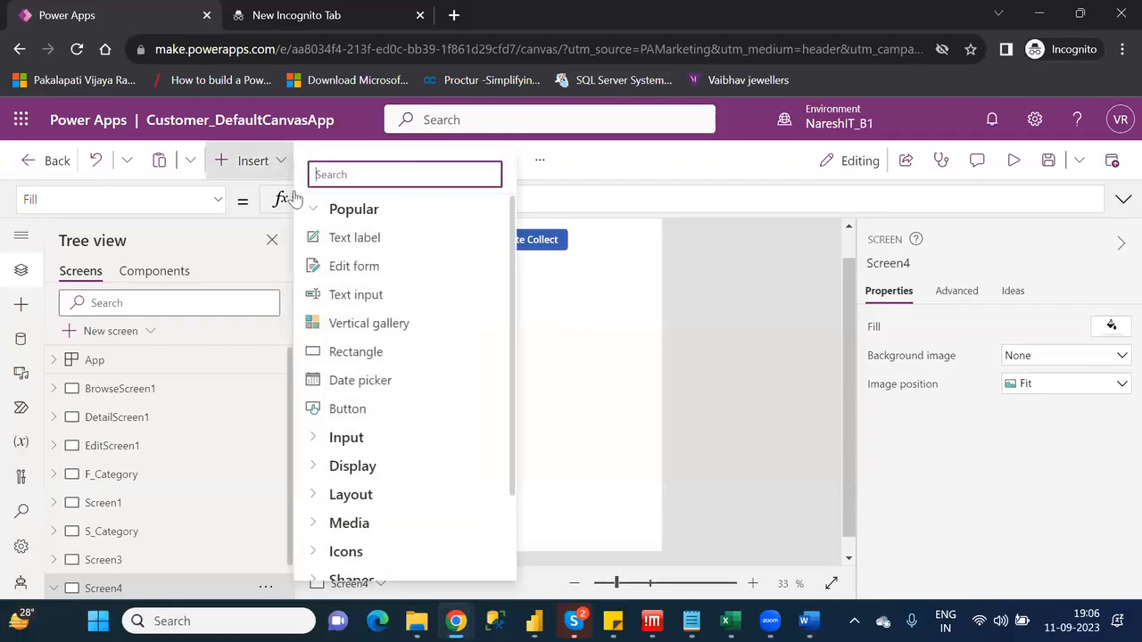
pyautogui.write('data')
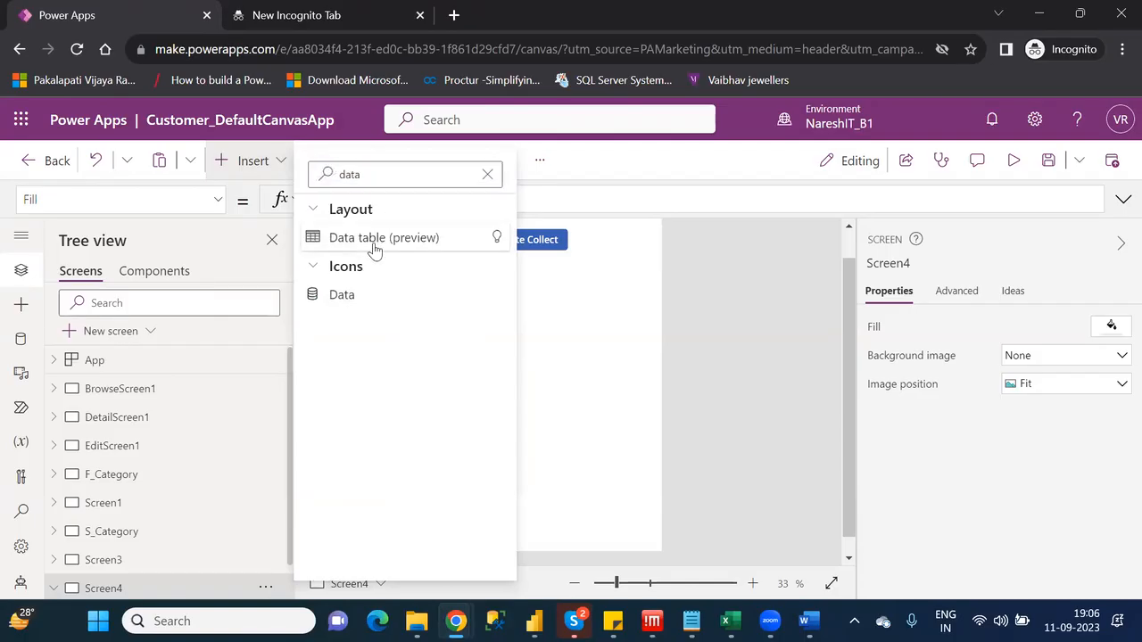
pyautogui.click(375, 247)
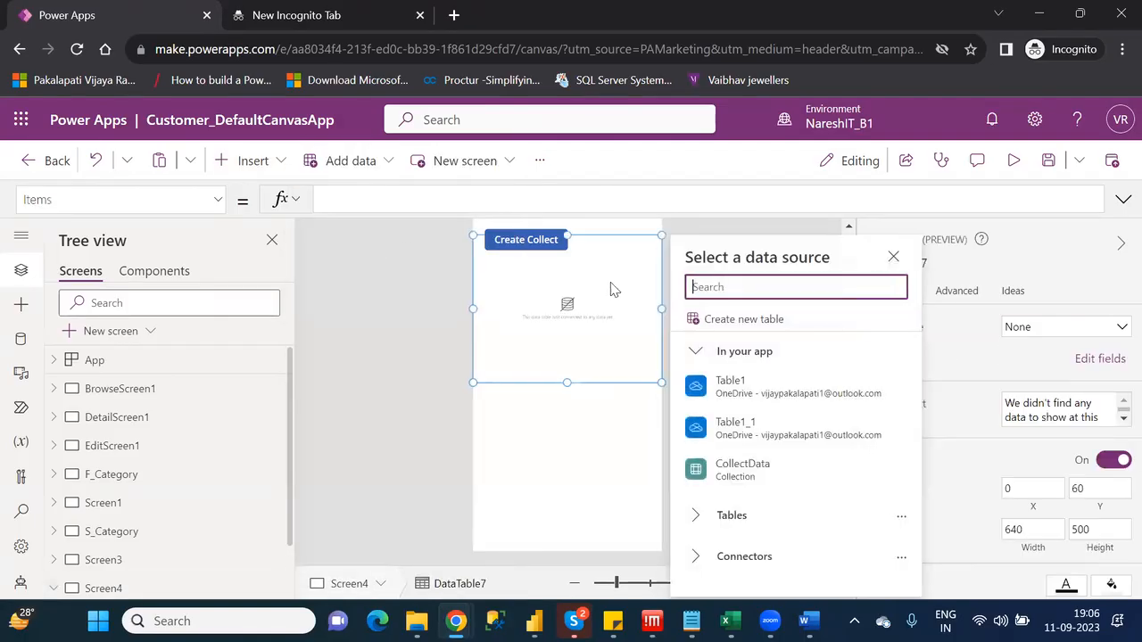
pyautogui.click(591, 247)
pyautogui.moveTo(588, 249); pyautogui.dragTo(587, 271)
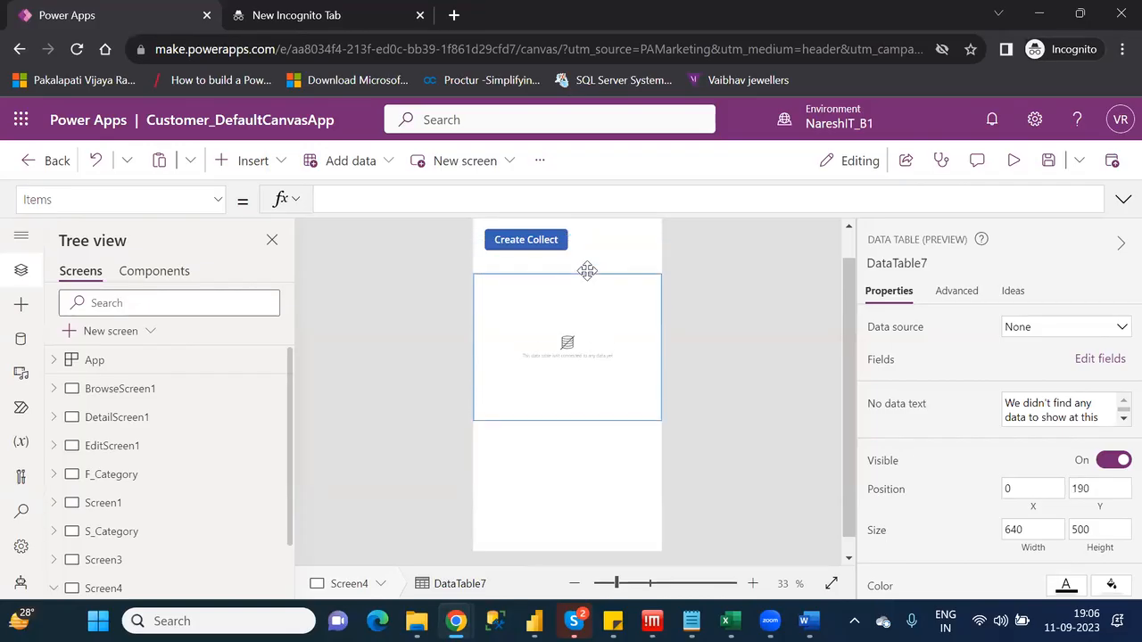
# Set CollectData as the data table's data source and add the Id and Name fields to it
pyautogui.click(1053, 328)
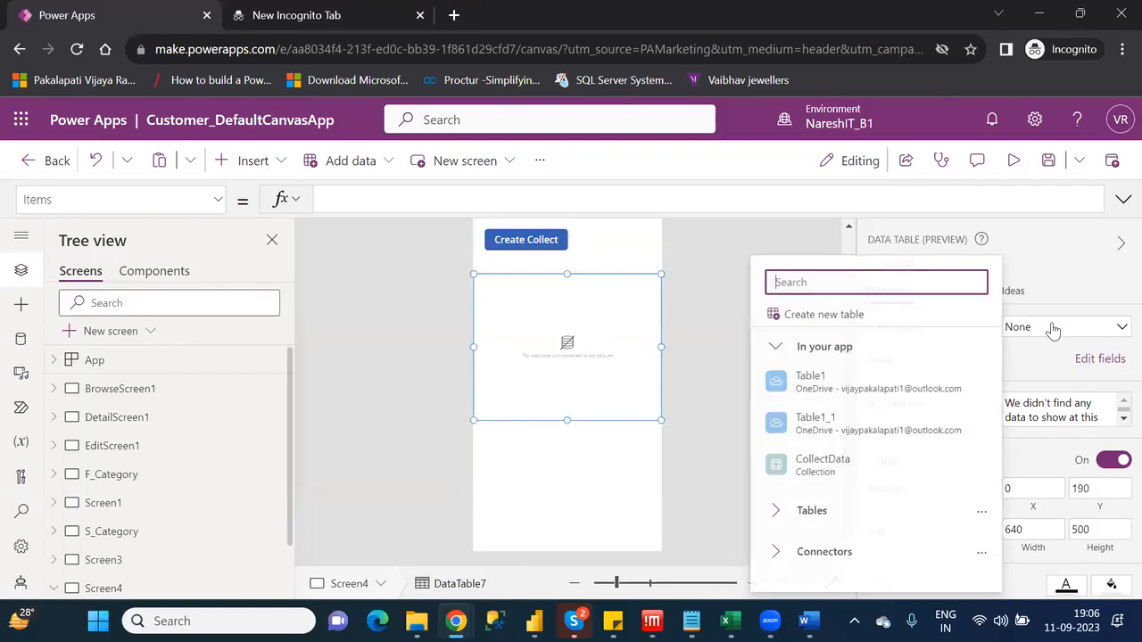
pyautogui.click(821, 464)
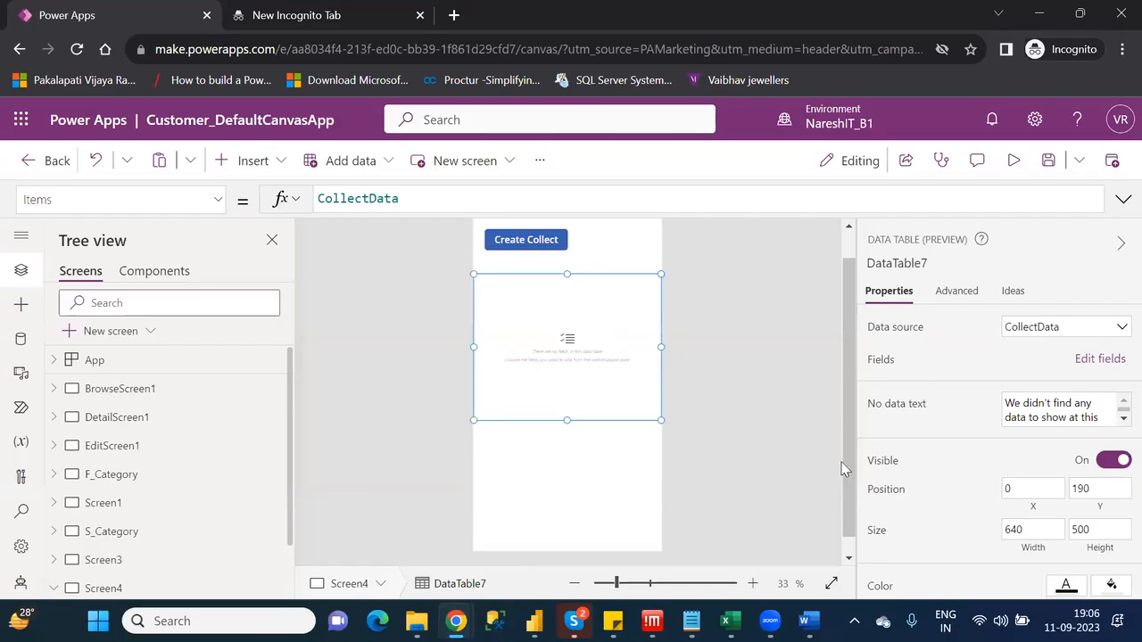
pyautogui.click(1081, 360)
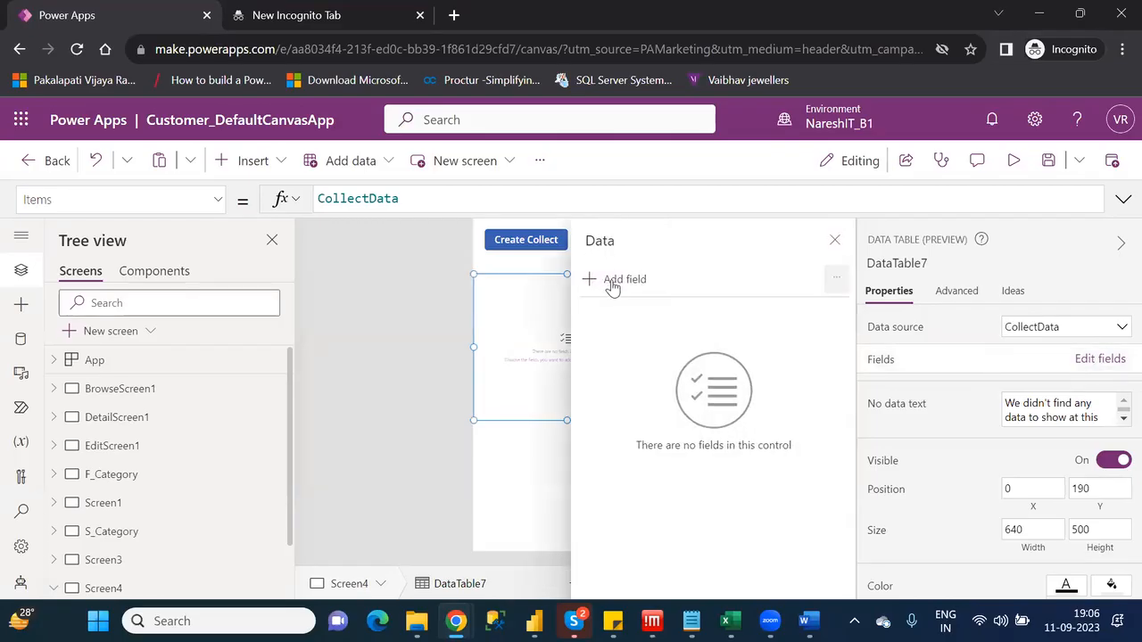
pyautogui.click(614, 282)
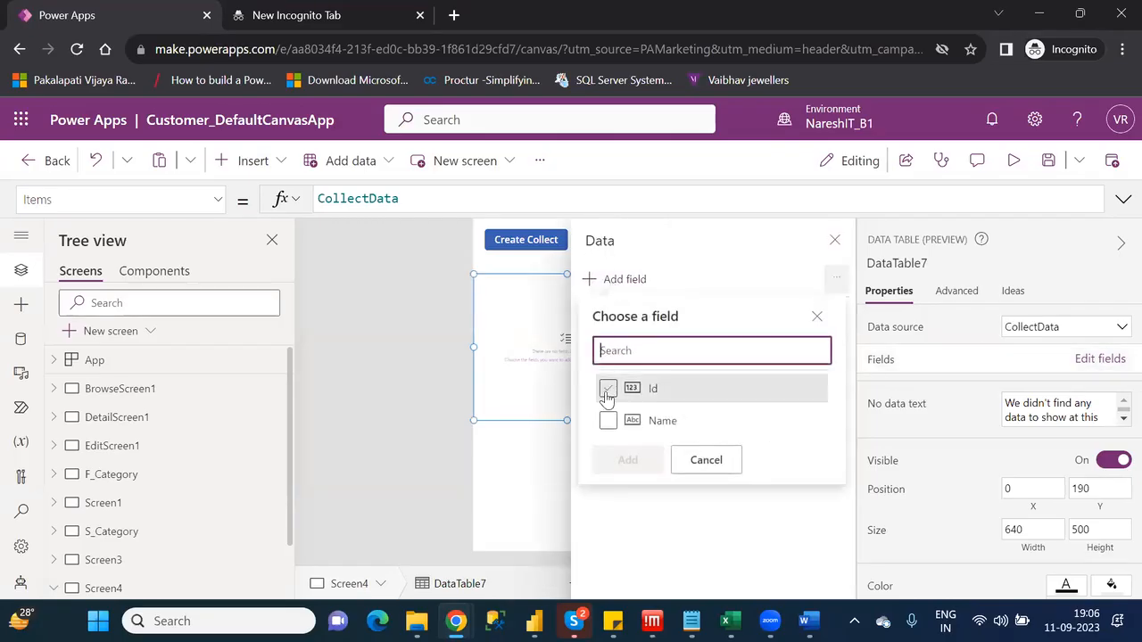
pyautogui.click(608, 392)
pyautogui.click(607, 421)
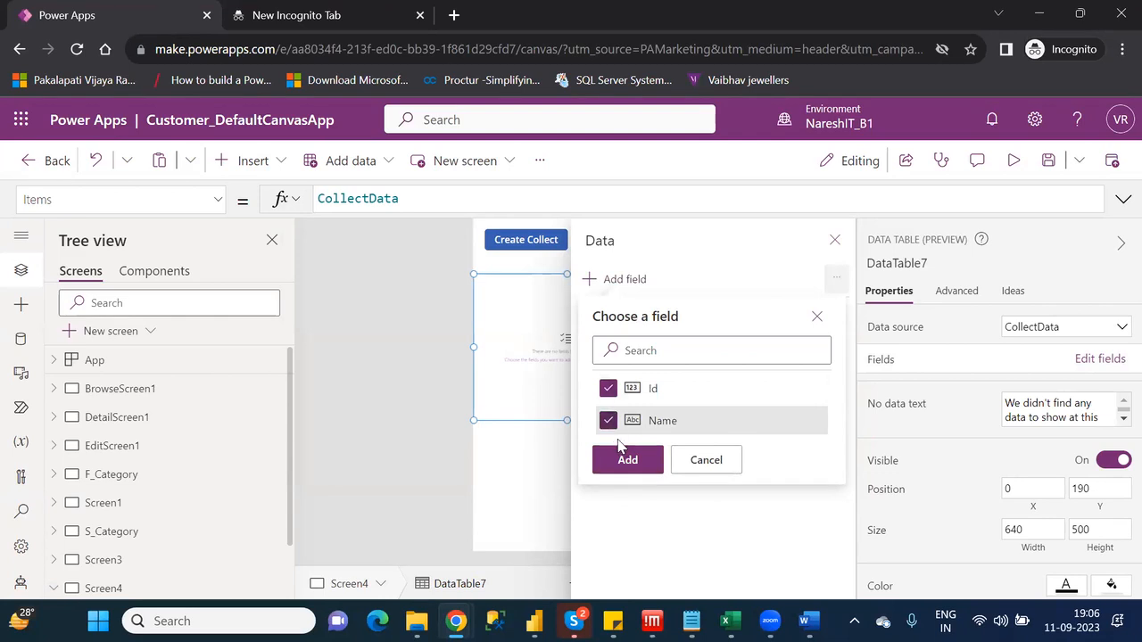
pyautogui.click(628, 459)
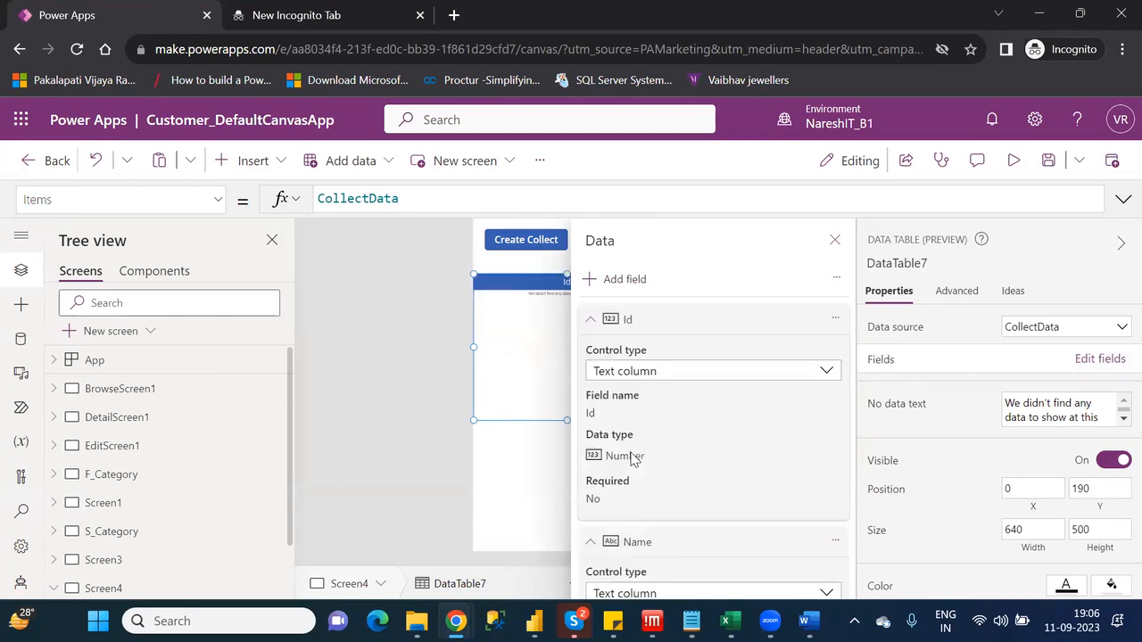
pyautogui.click(834, 240)
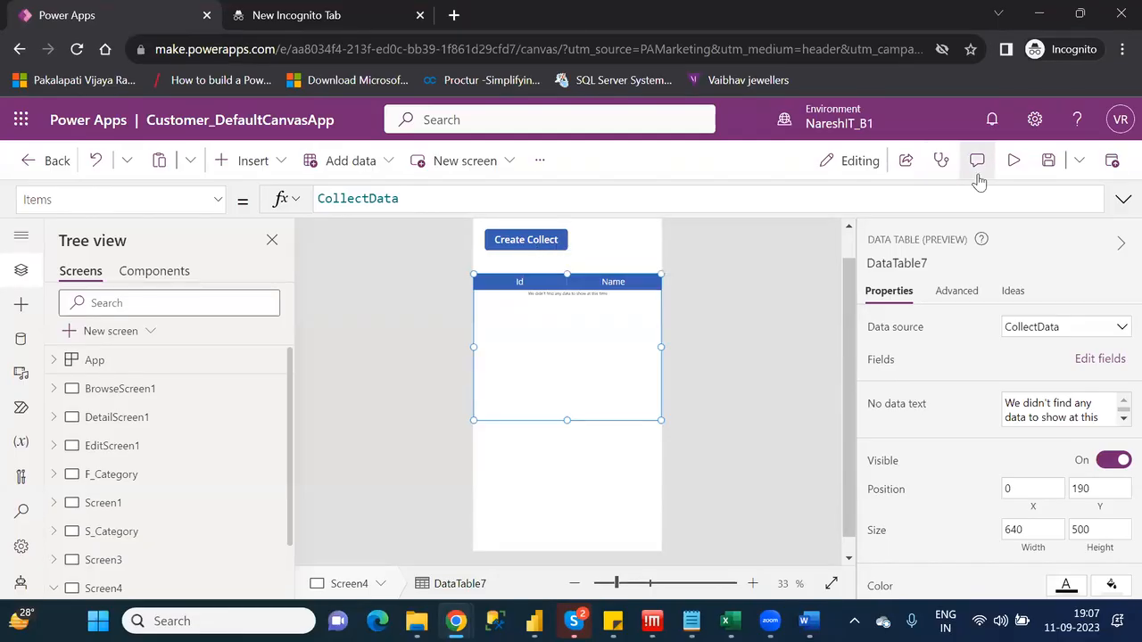
# Open and close the app preview, and run the Create Collect button directly on the canvas
pyautogui.click(1012, 163)
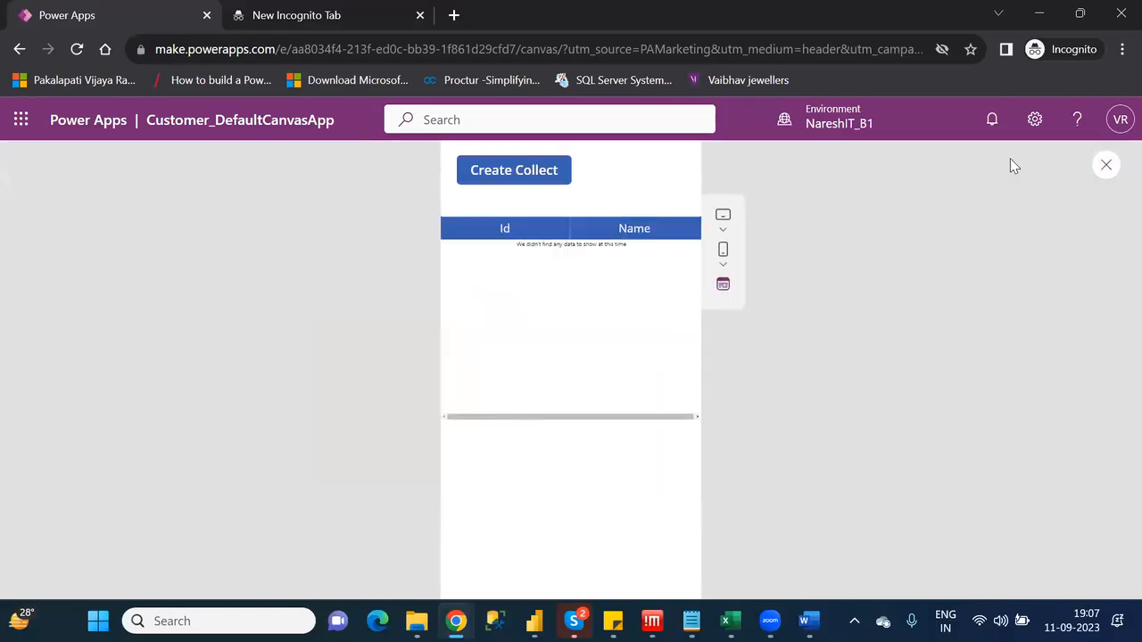
pyautogui.click(1104, 167)
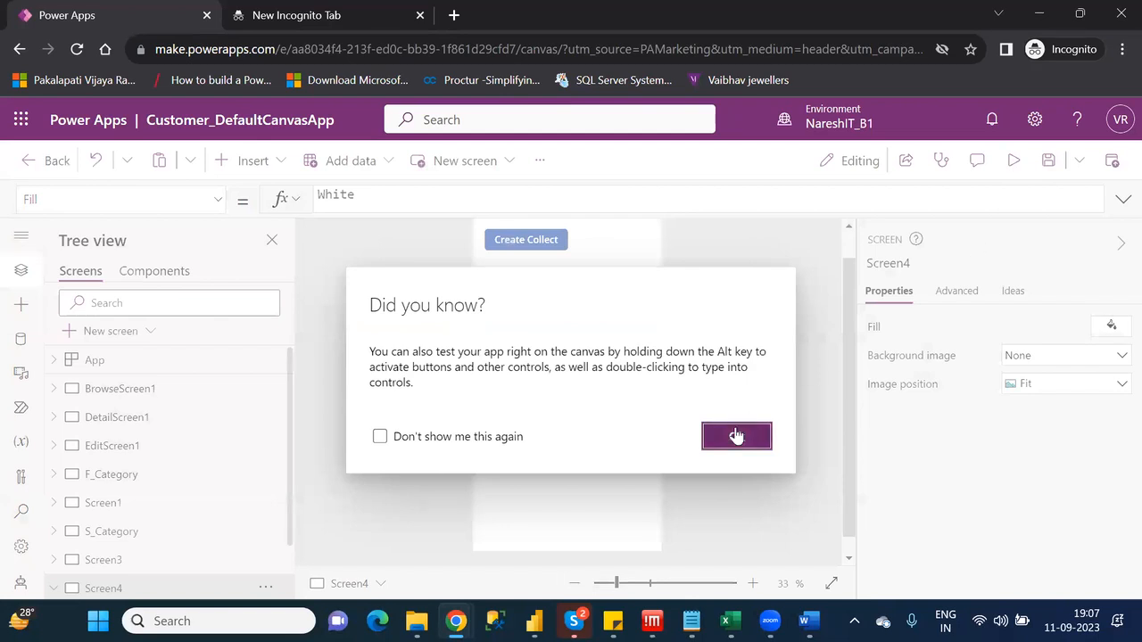
pyautogui.click(735, 434)
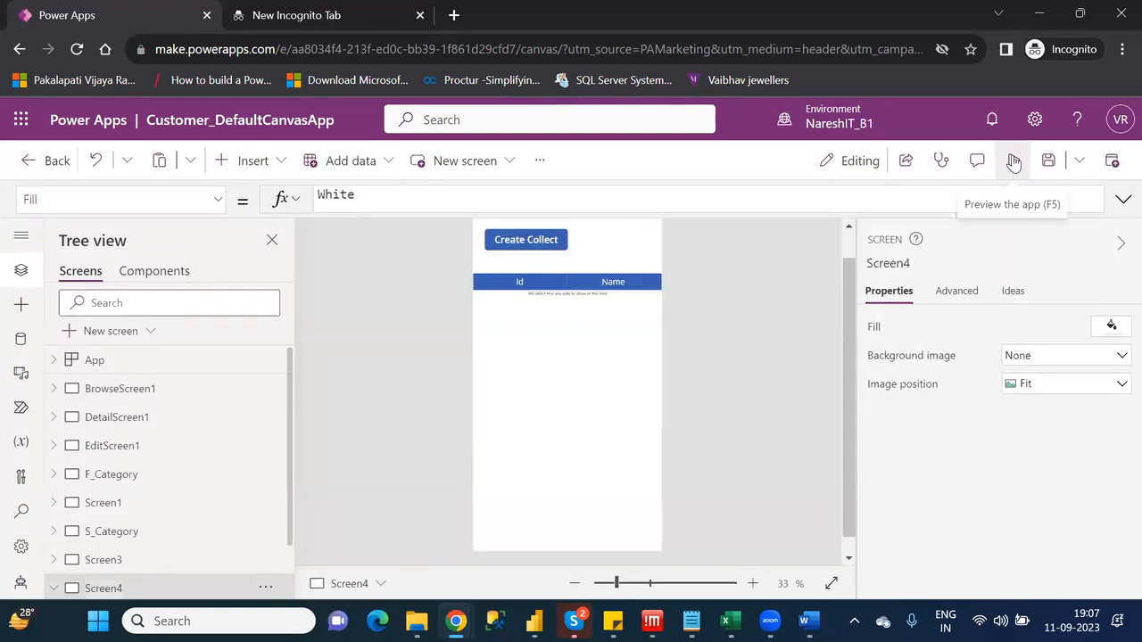
pyautogui.keyDown('alt'); pyautogui.click(532, 242); pyautogui.keyUp('alt')
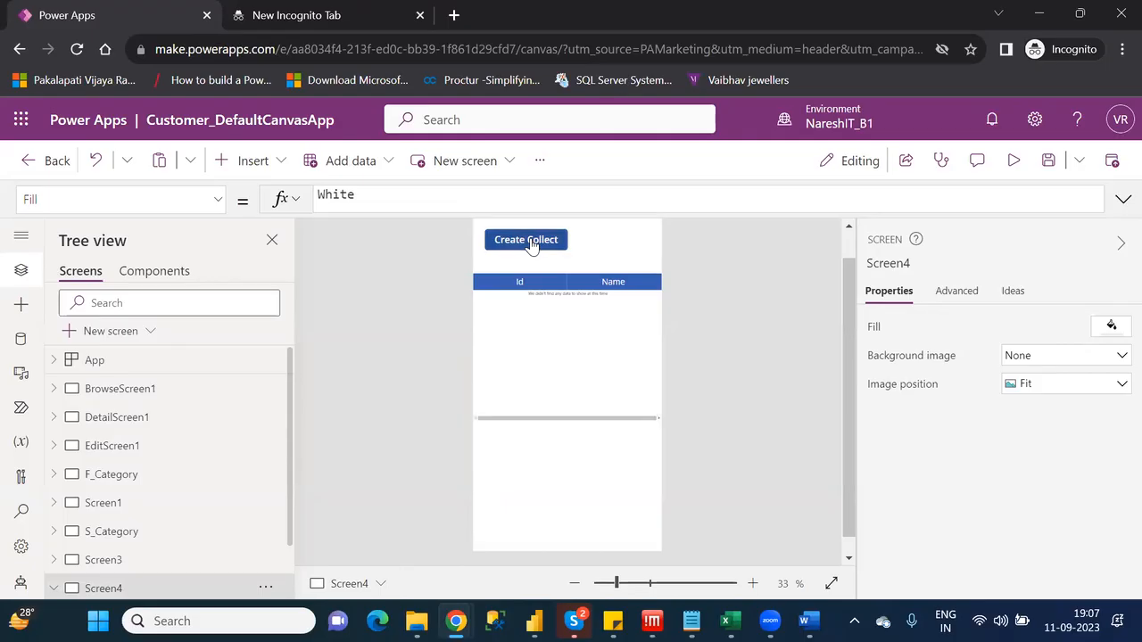
pyautogui.keyDown('alt'); pyautogui.click(532, 243); pyautogui.keyUp('alt')
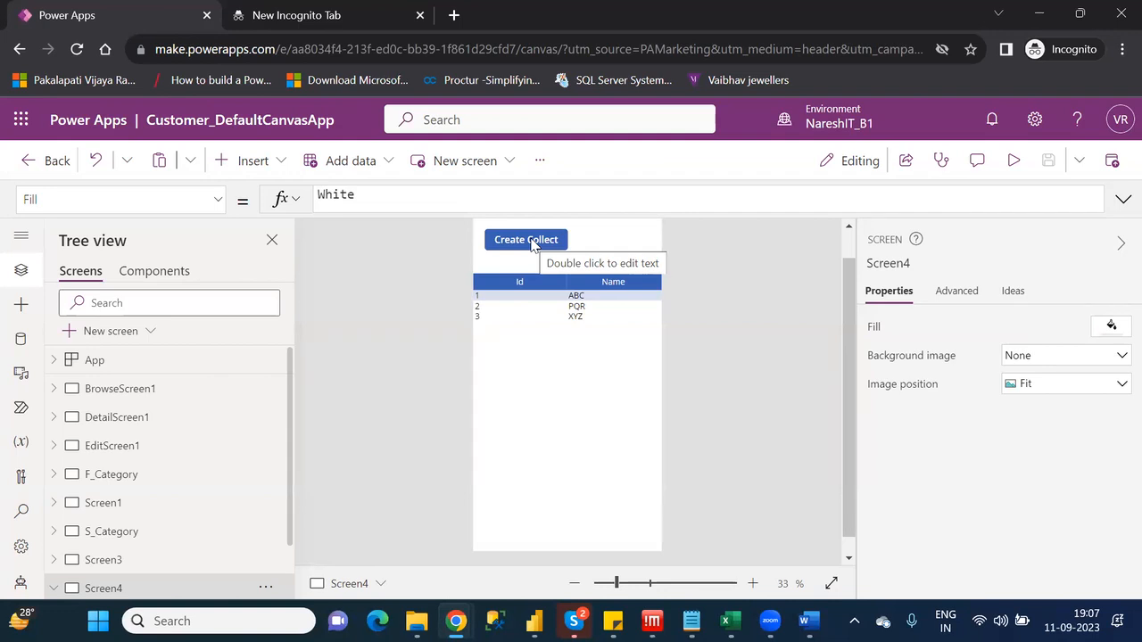
# Reduce the height of the whole data table to about 206, keeping its upper edge in place
pyautogui.click(548, 360)
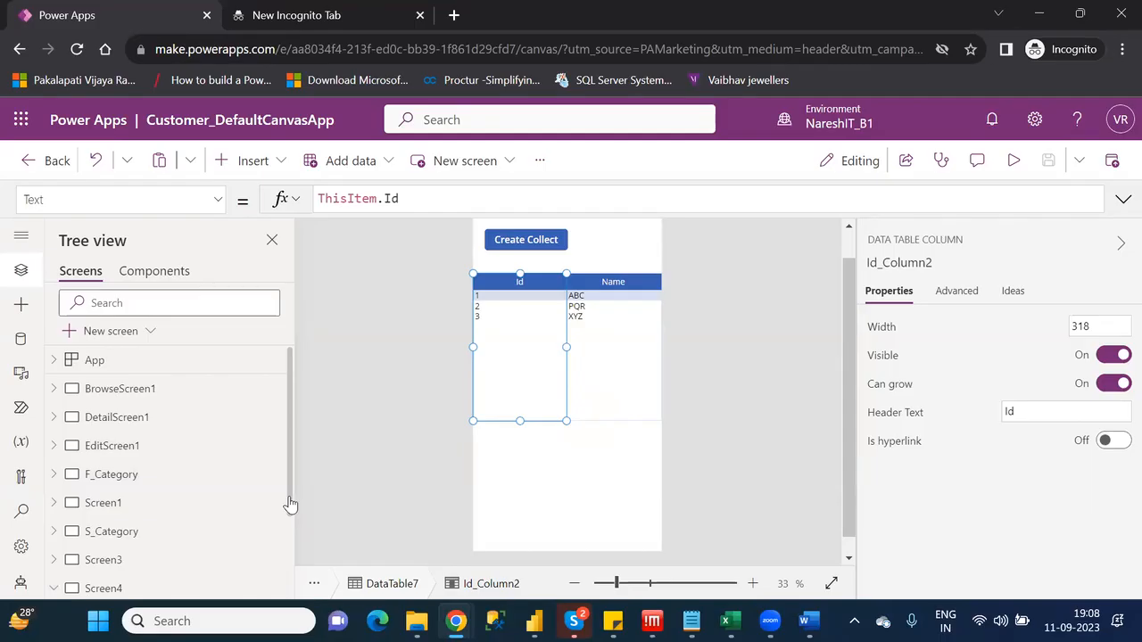
pyautogui.scroll(-3, 287, 538)
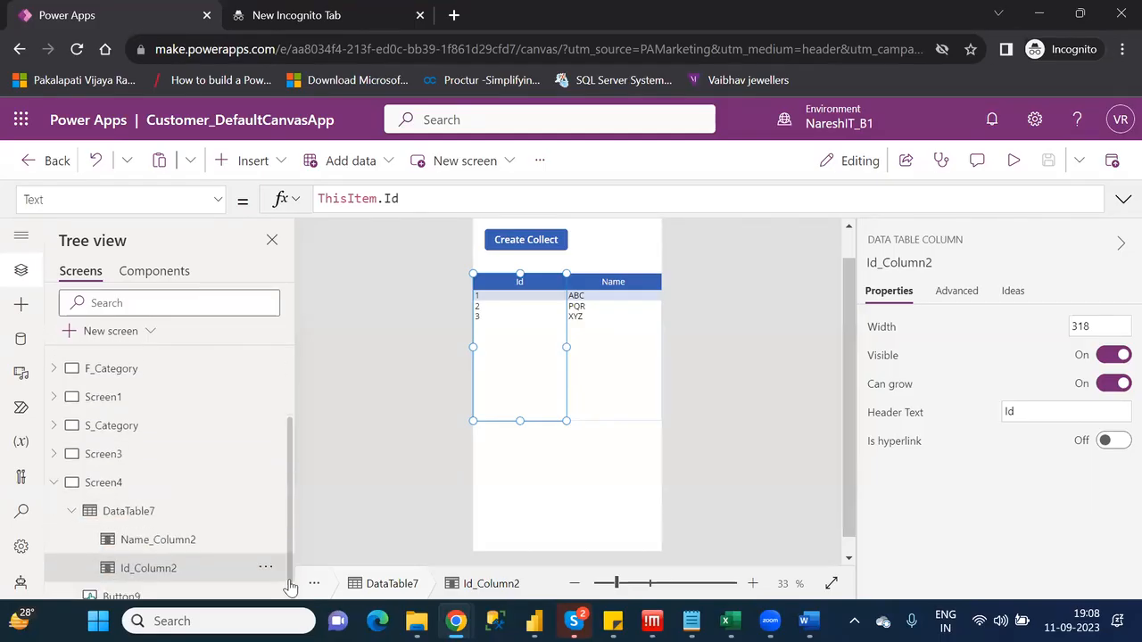
pyautogui.click(142, 492)
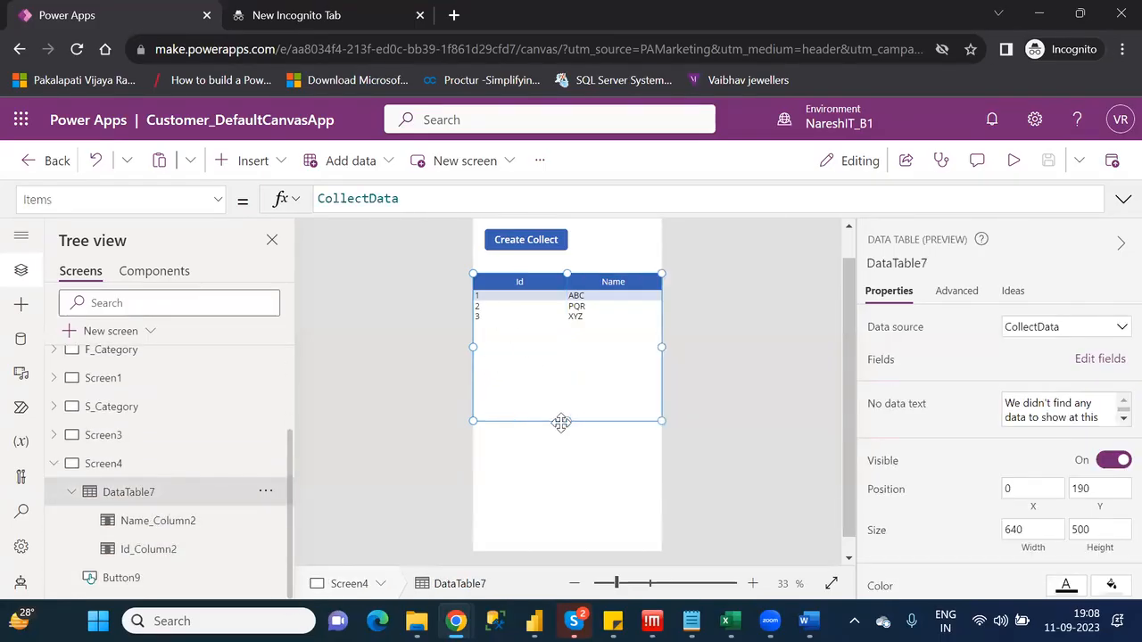
pyautogui.moveTo(566, 419); pyautogui.dragTo(571, 334)
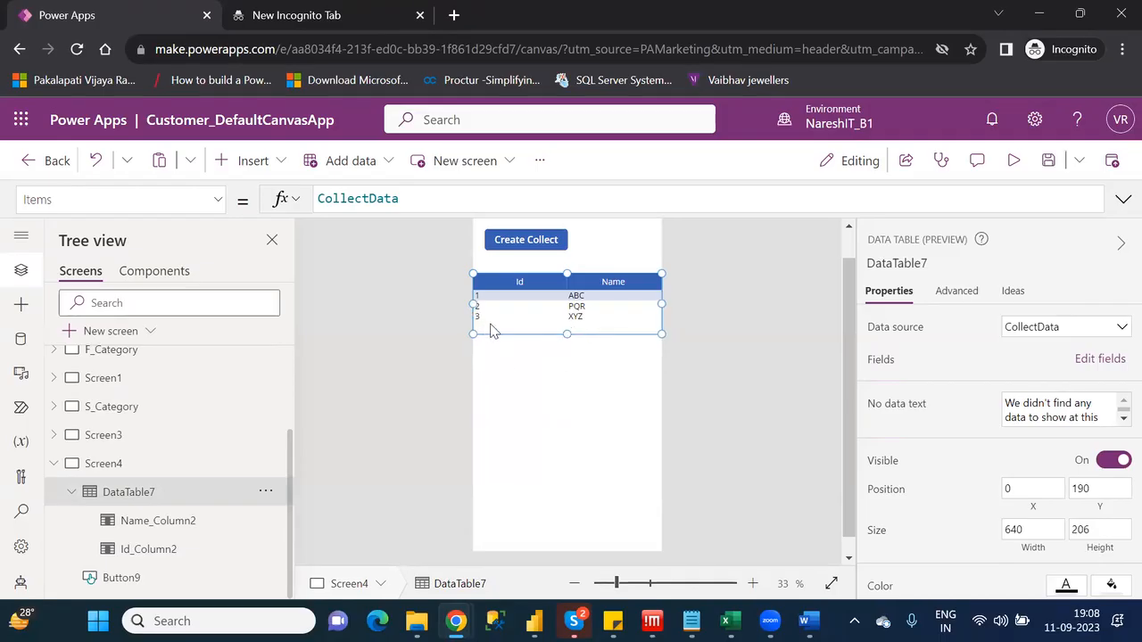
# Insert a button on Screen4, place it below the data table at X 0, Y 472, and set its text to Update
pyautogui.click(507, 381)
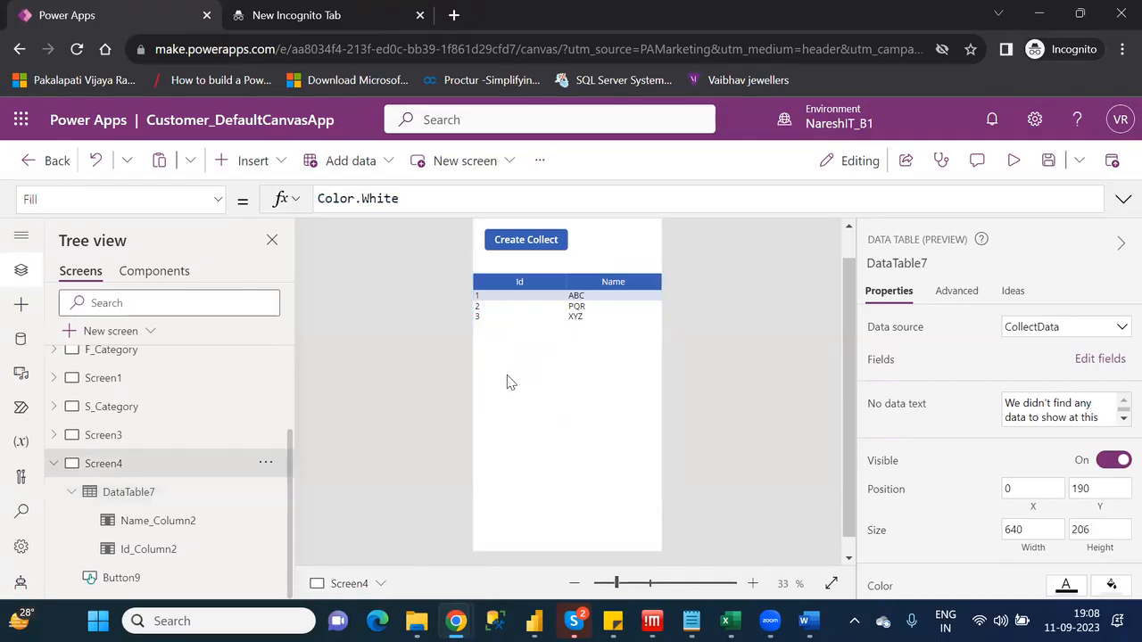
pyautogui.click(265, 160)
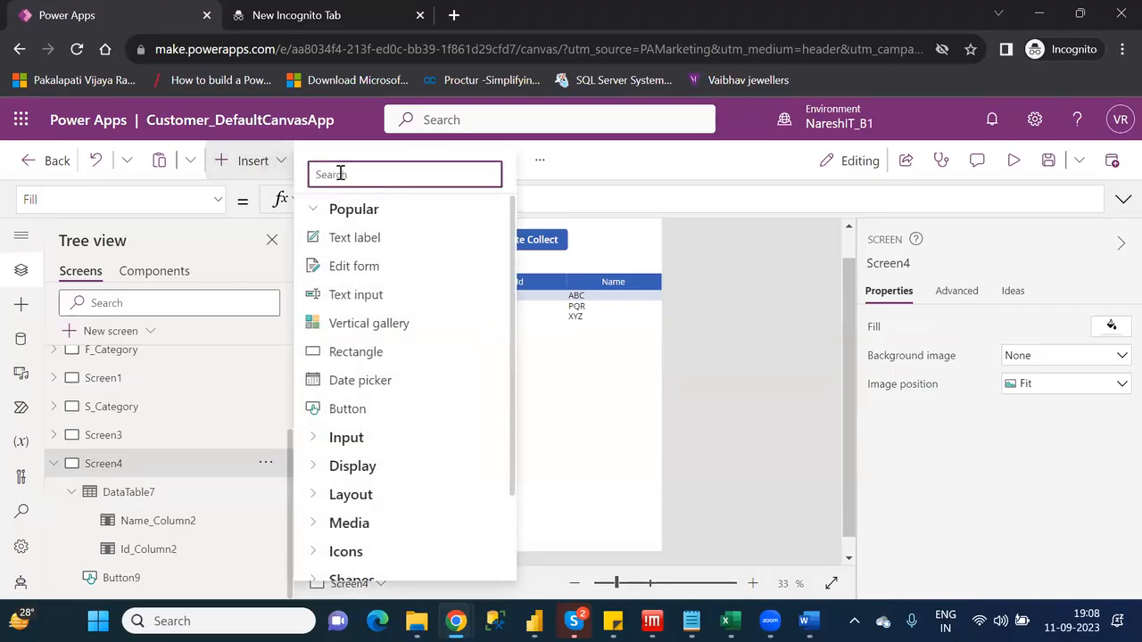
pyautogui.write('bu')
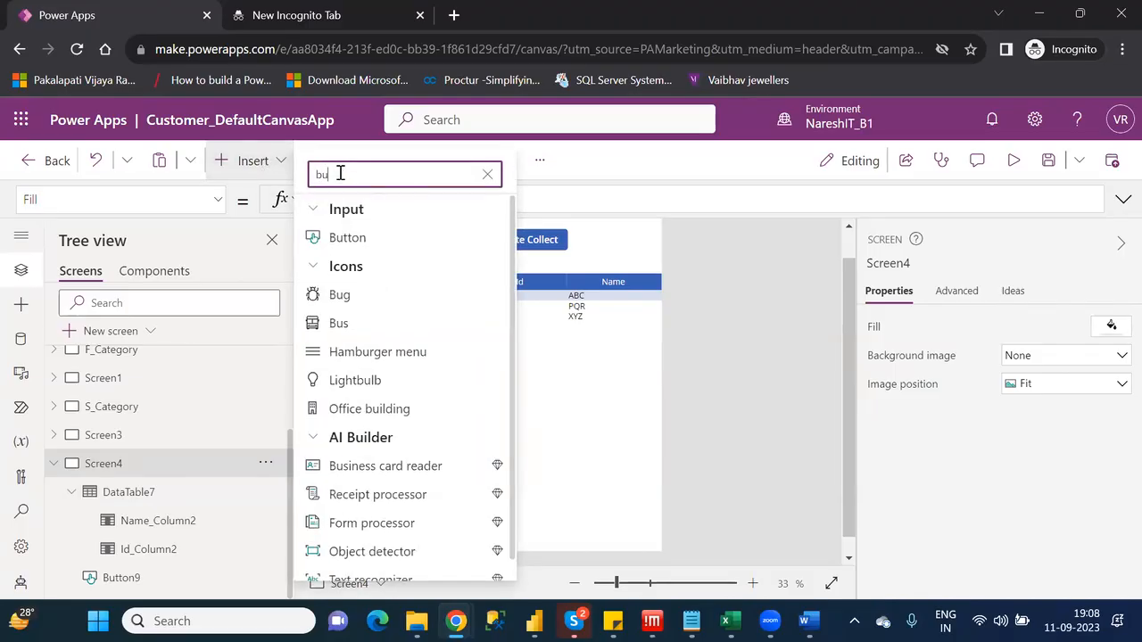
pyautogui.click(366, 239)
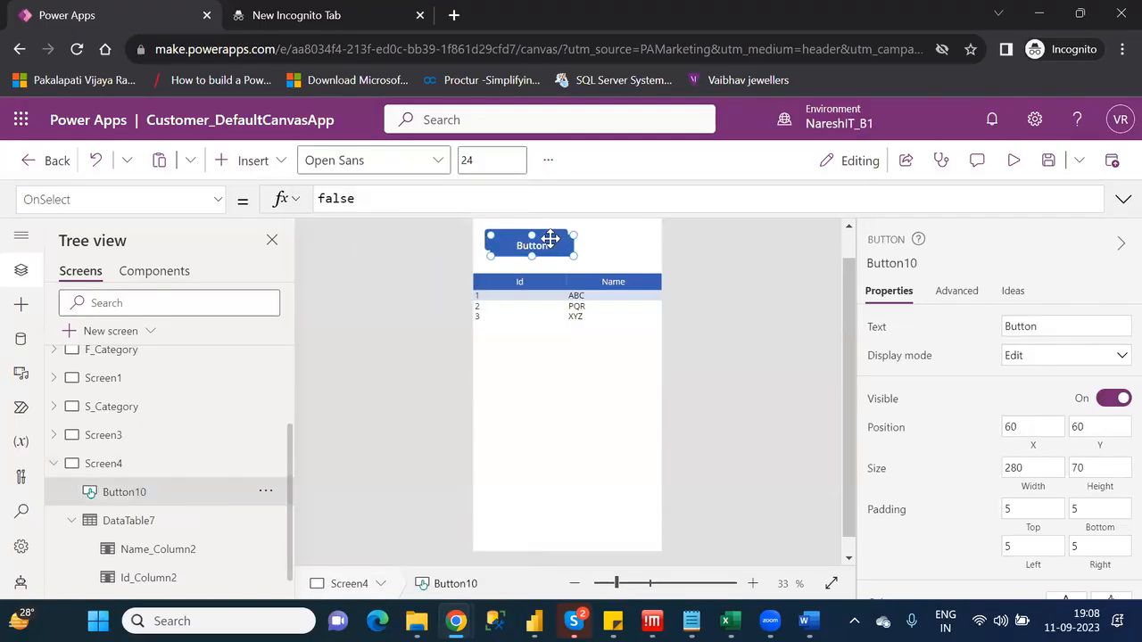
pyautogui.moveTo(548, 238); pyautogui.dragTo(531, 367)
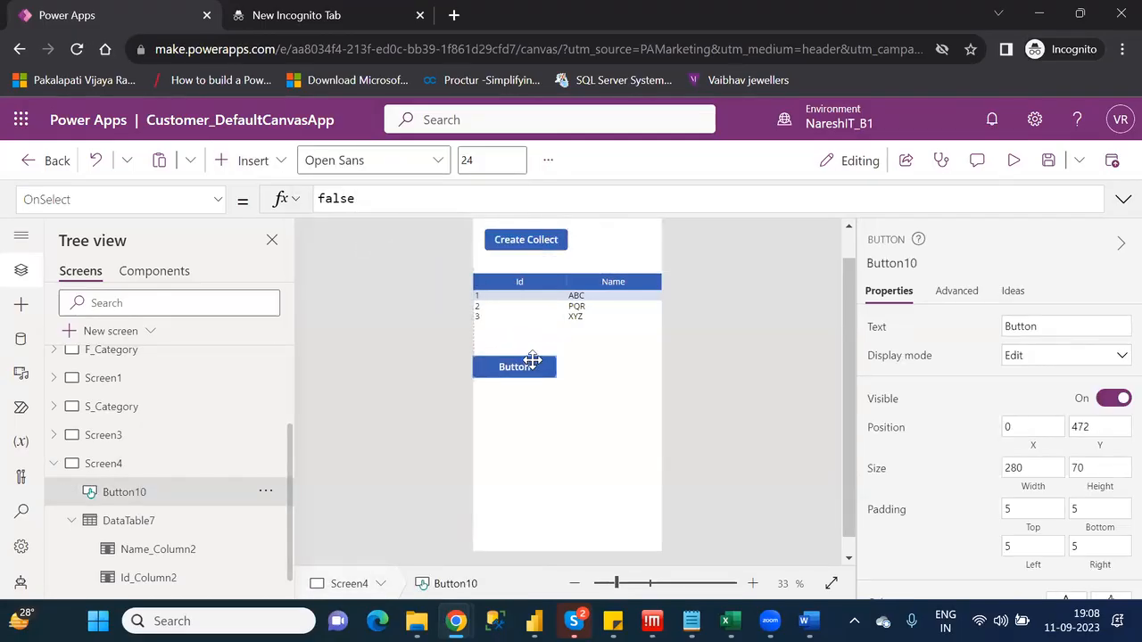
pyautogui.click(1019, 325)
pyautogui.write('Update')
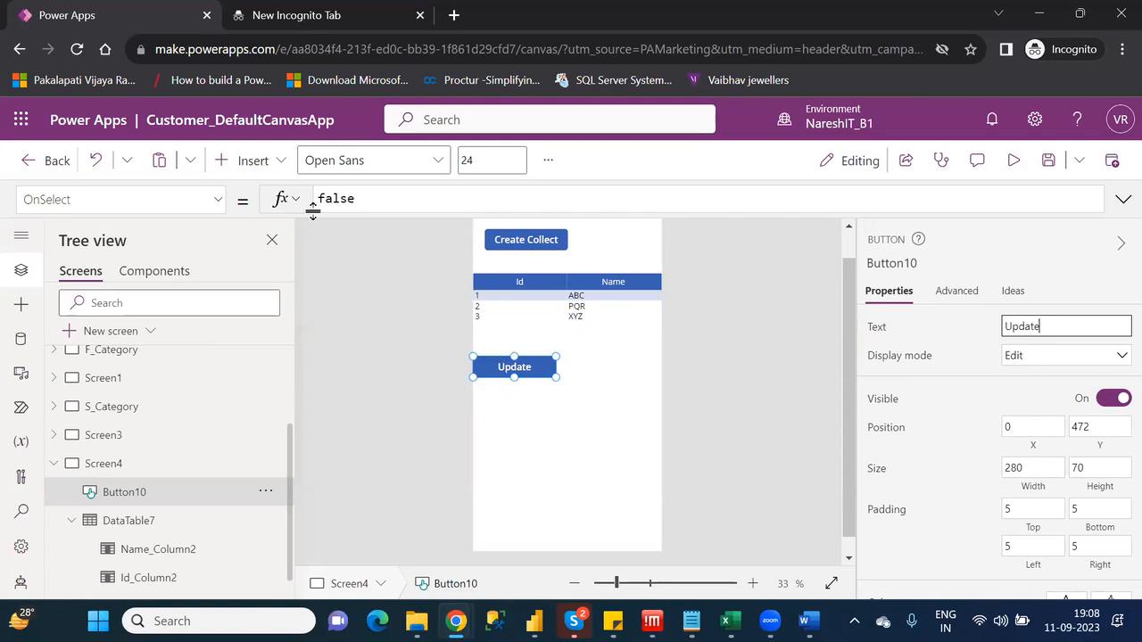
# Replace the Update button's OnSelect formula with an Update function whose first argument is the CollectData collection
pyautogui.doubleClick(346, 200)
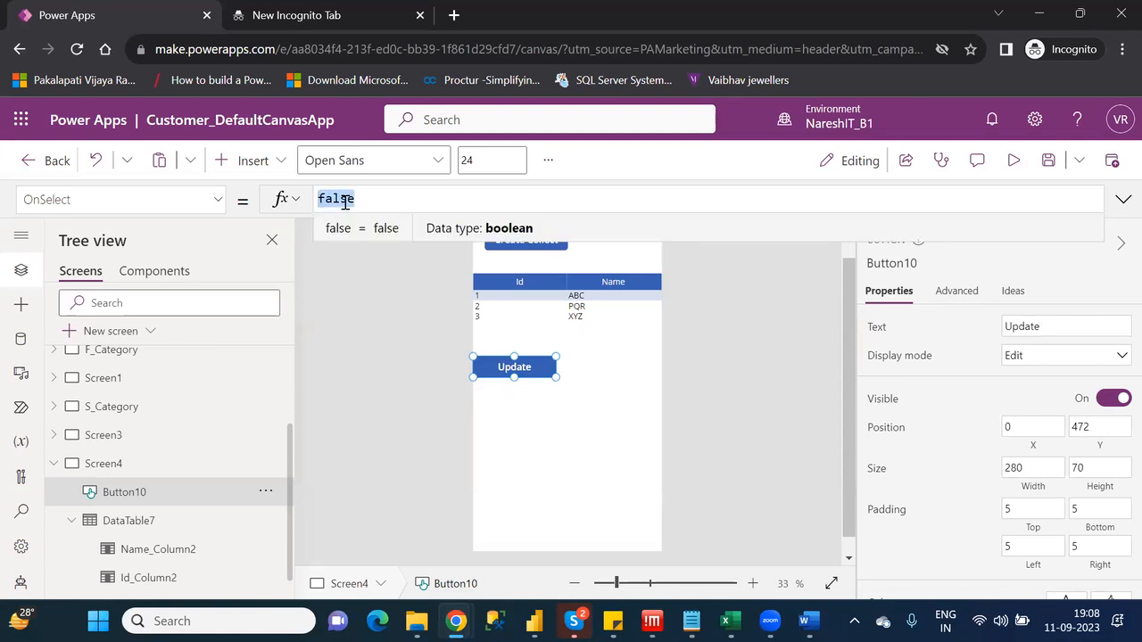
pyautogui.write('upda')
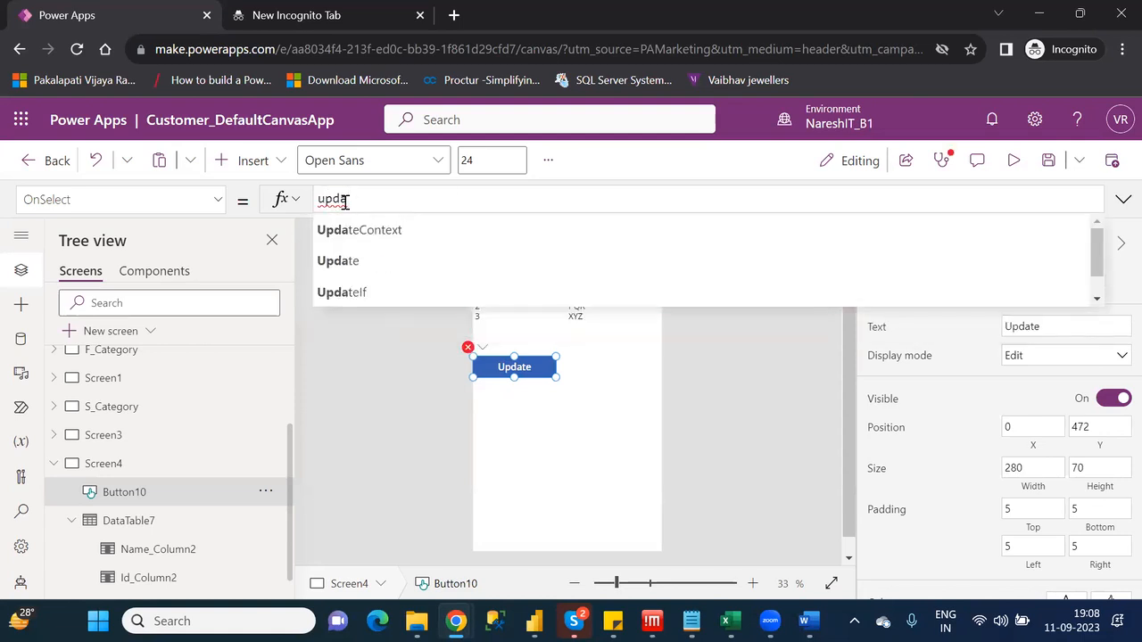
pyautogui.press('Tab')
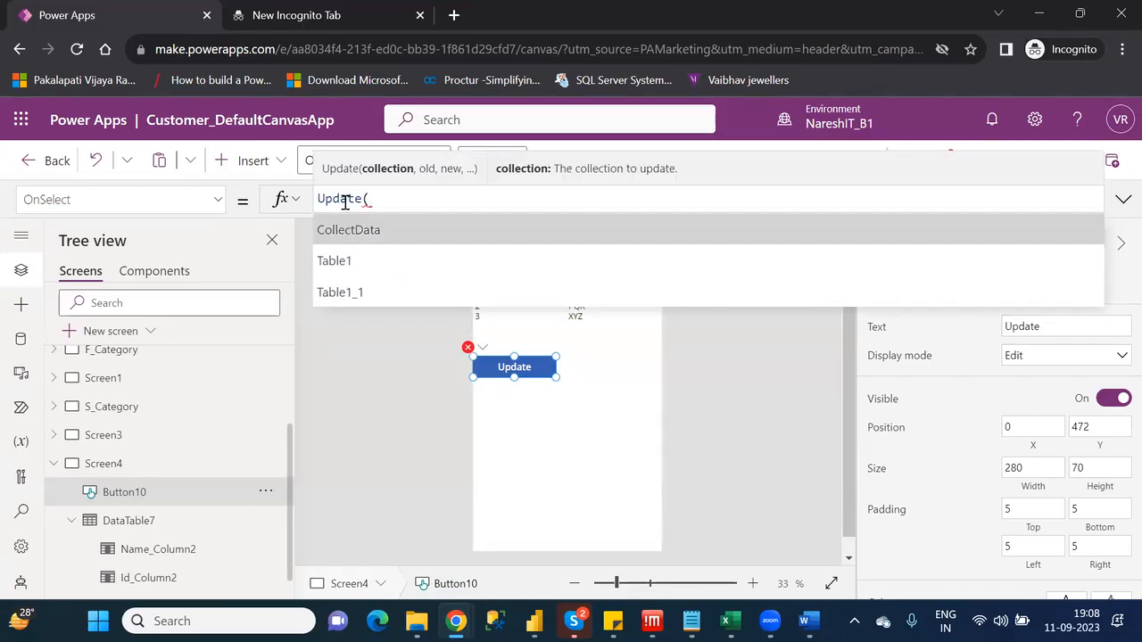
pyautogui.press('Tab')
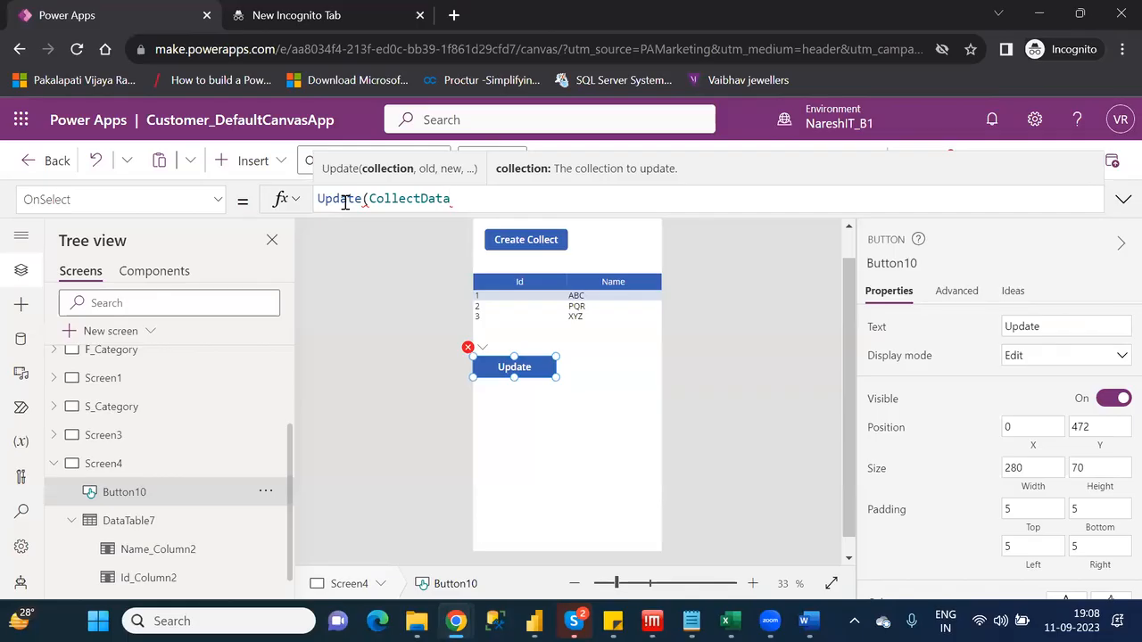
pyautogui.write(',')
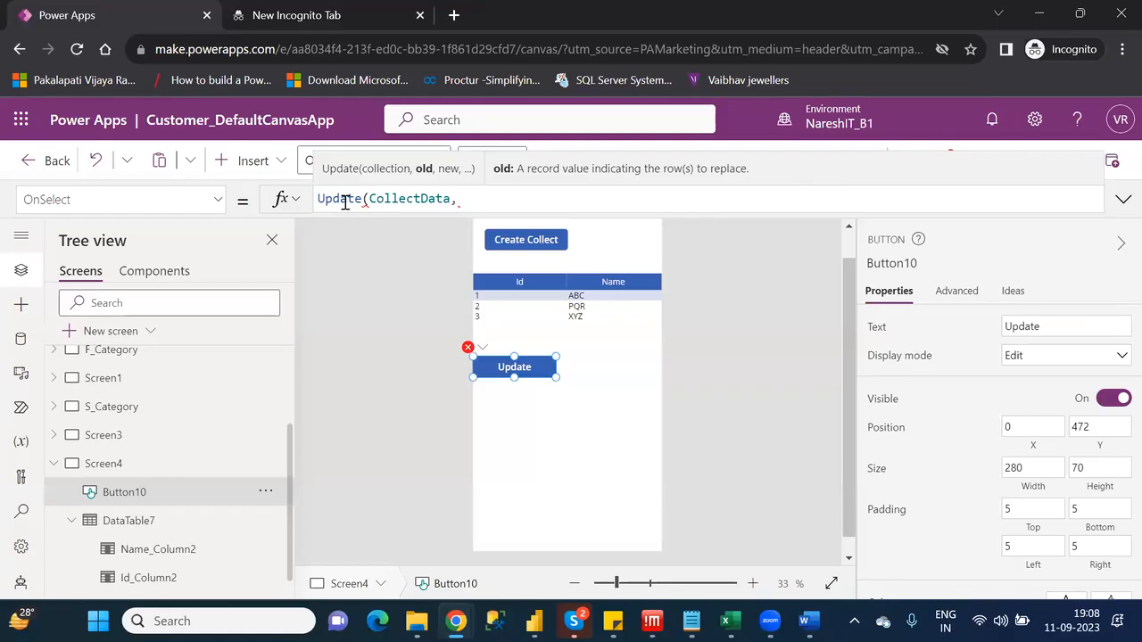
# Add LookUp(CollectData,Id=1) as the Update function's second argument to identify the record to replace
pyautogui.write('lo')
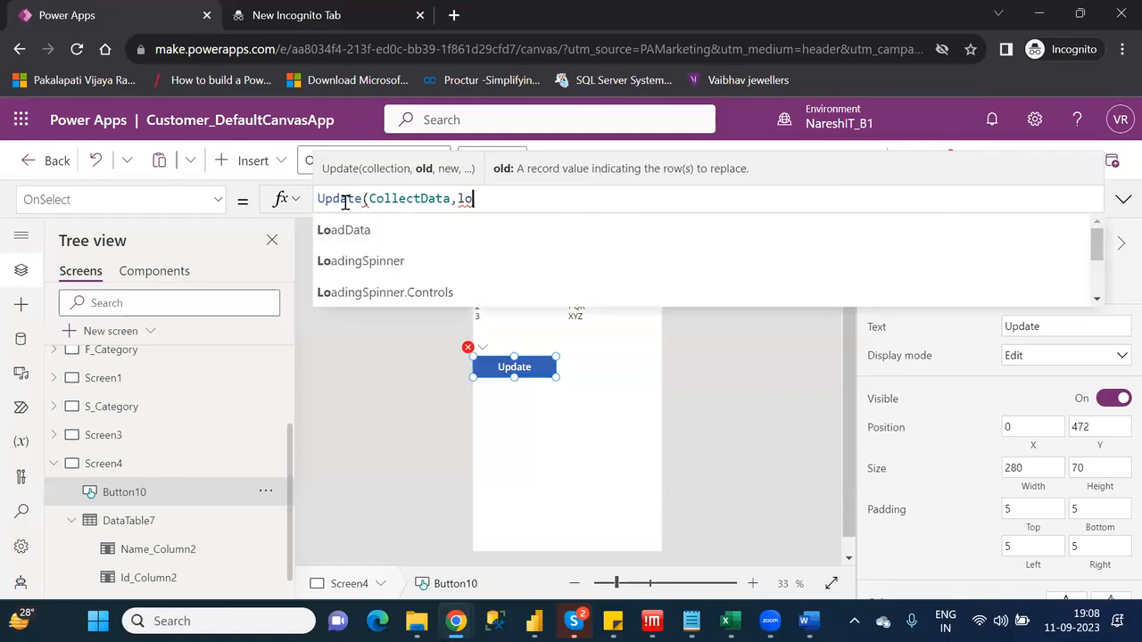
pyautogui.write('ok')
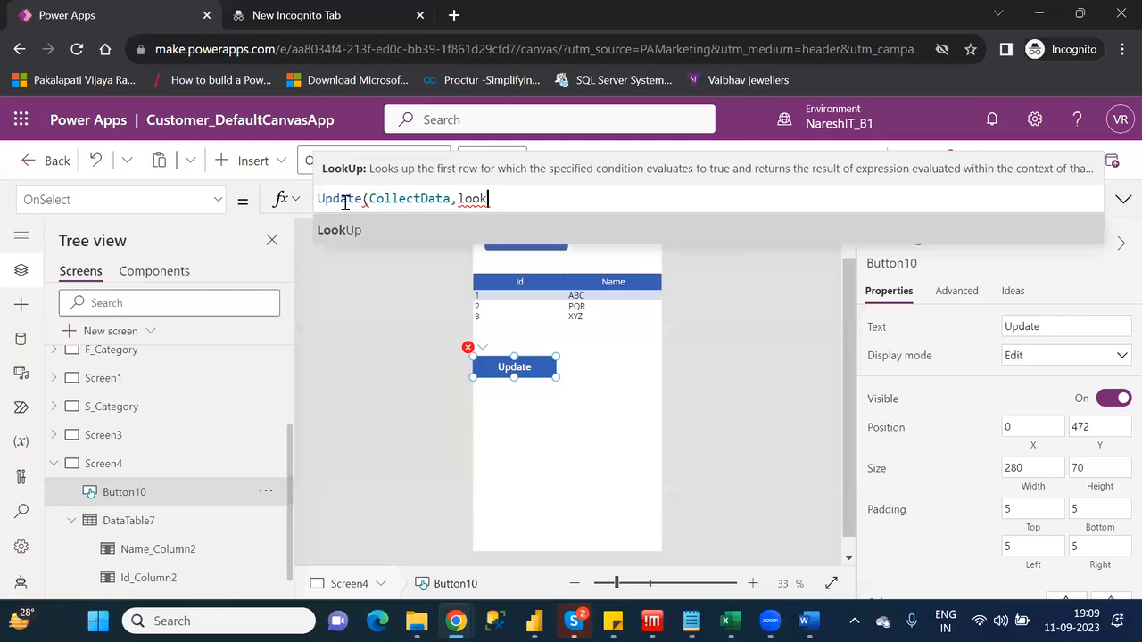
pyautogui.press('Tab')
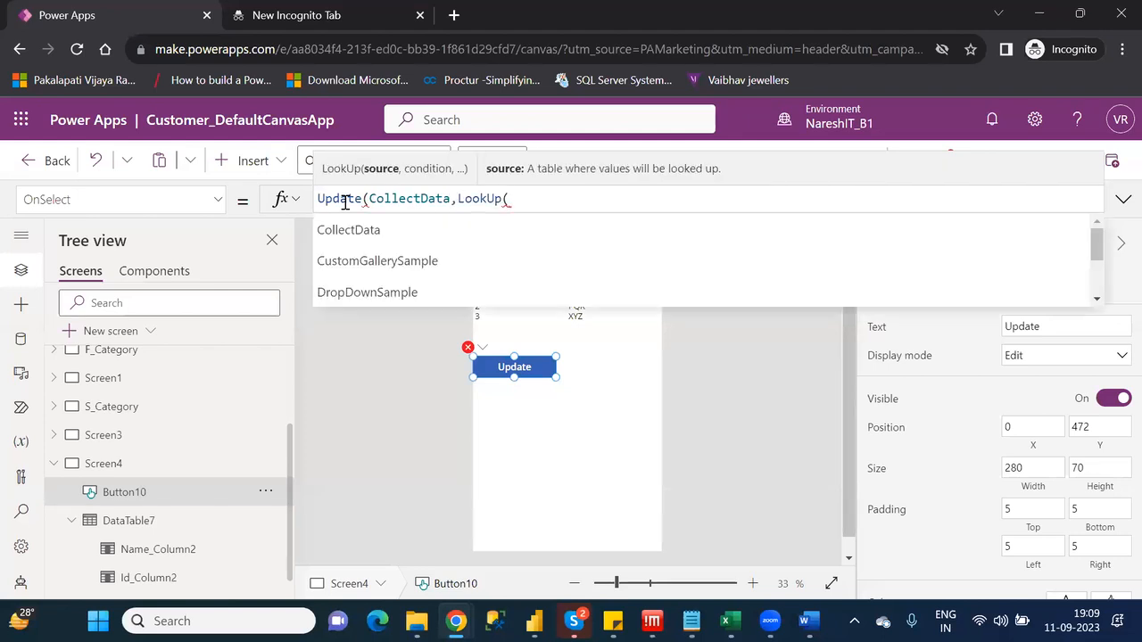
pyautogui.press('Tab')
pyautogui.write(',')
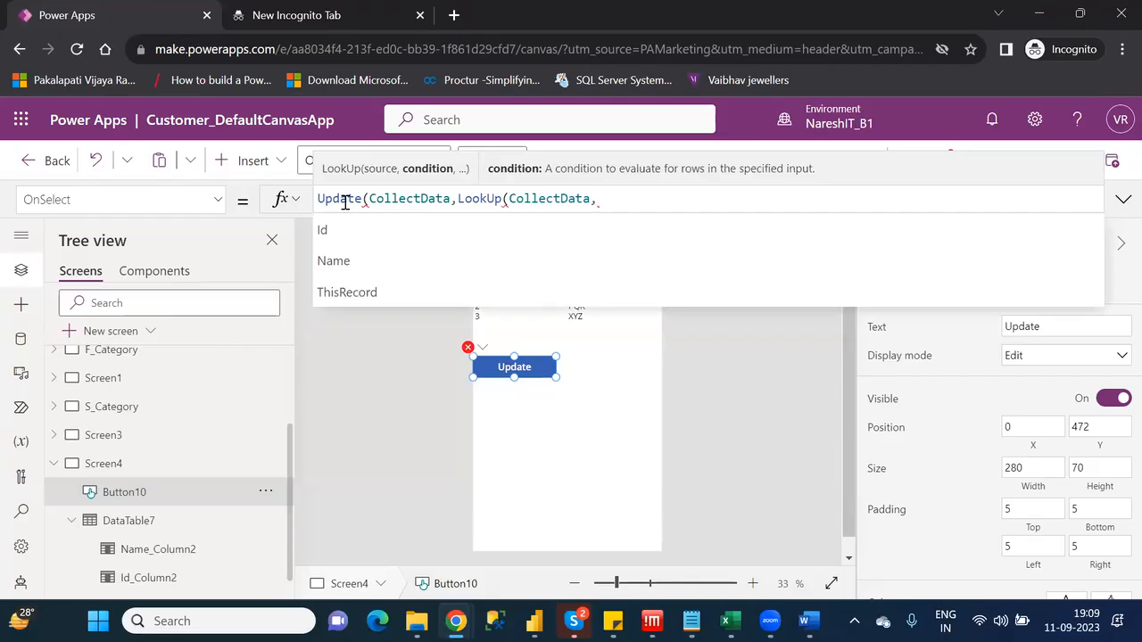
pyautogui.press('Down')
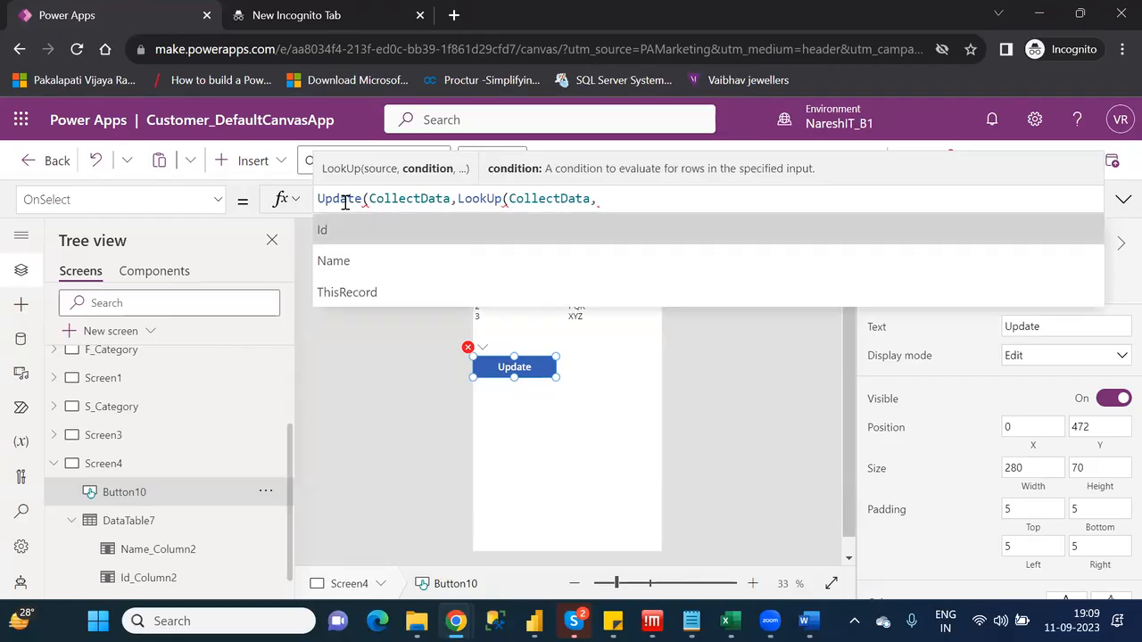
pyautogui.press('Tab')
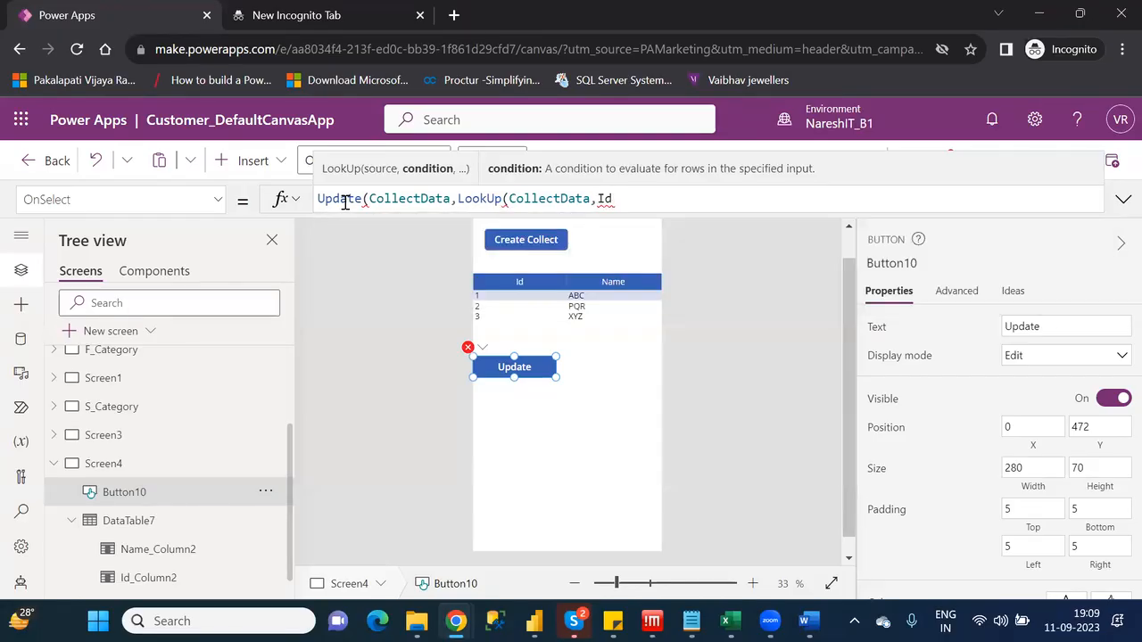
pyautogui.write('=')
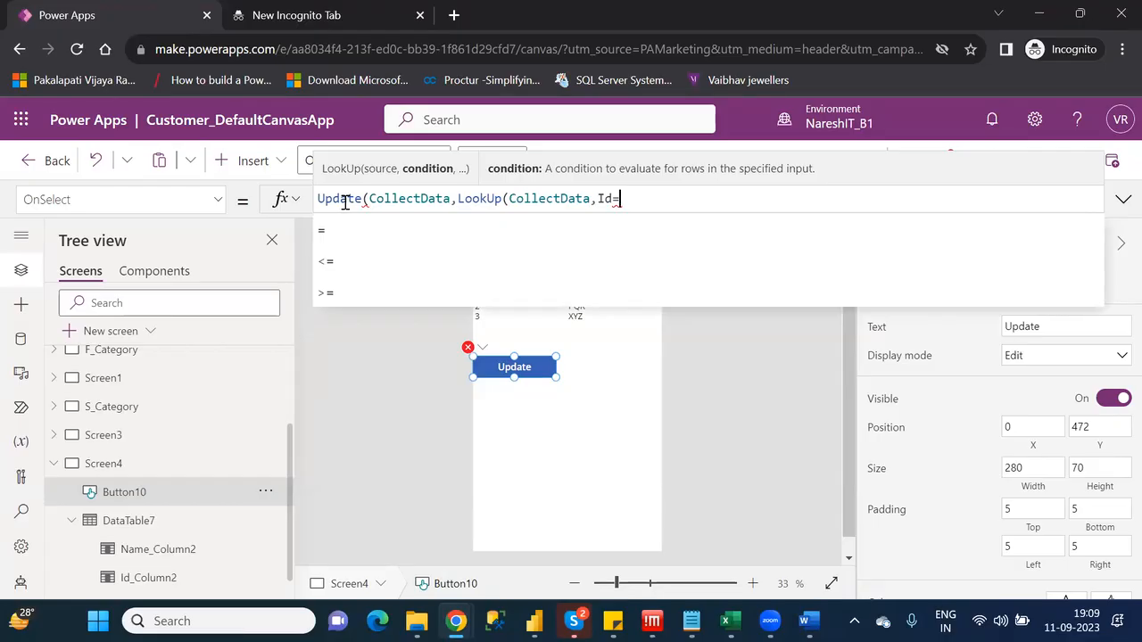
pyautogui.write('1')
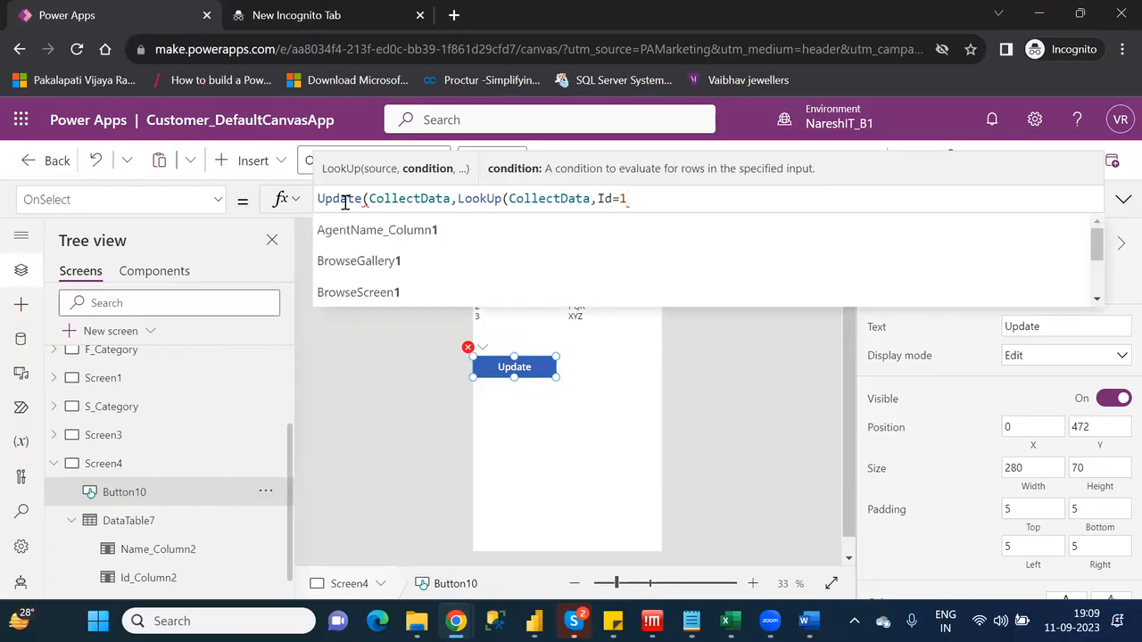
pyautogui.write(')')
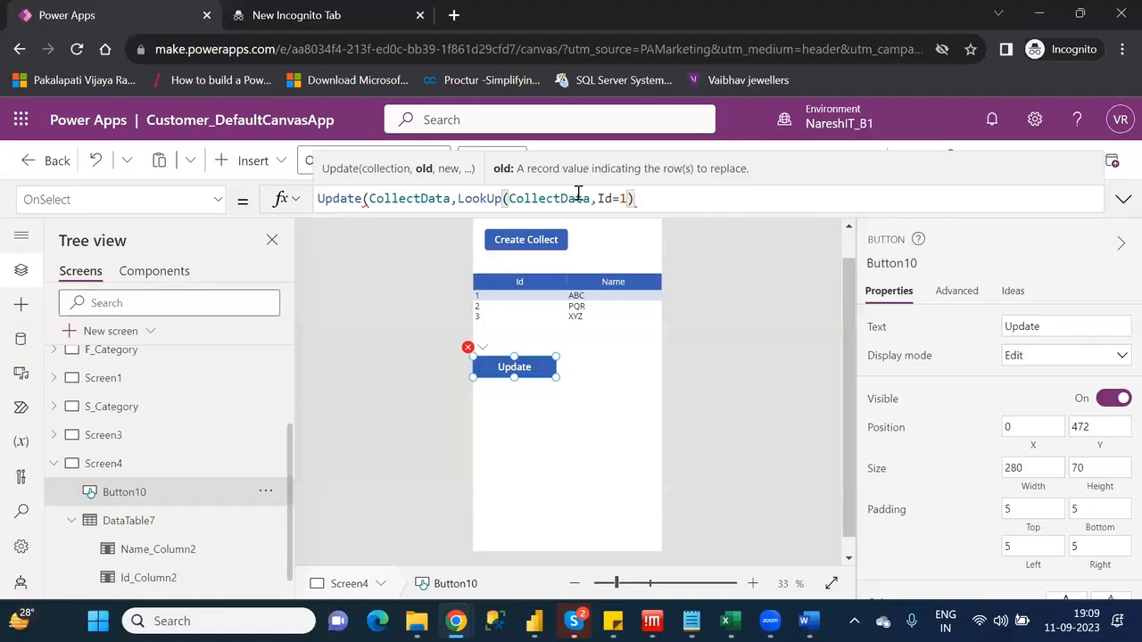
# Add the replacement record {Name:"MNO"} as the third argument and close the Update function
pyautogui.moveTo(458, 198); pyautogui.dragTo(645, 193)
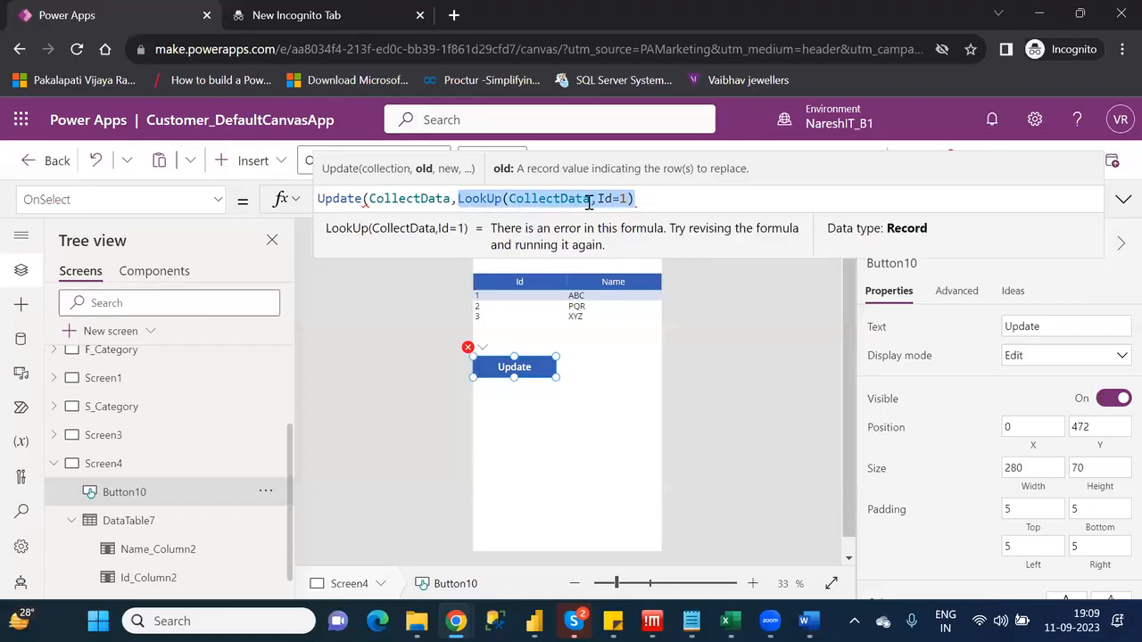
pyautogui.click(649, 197)
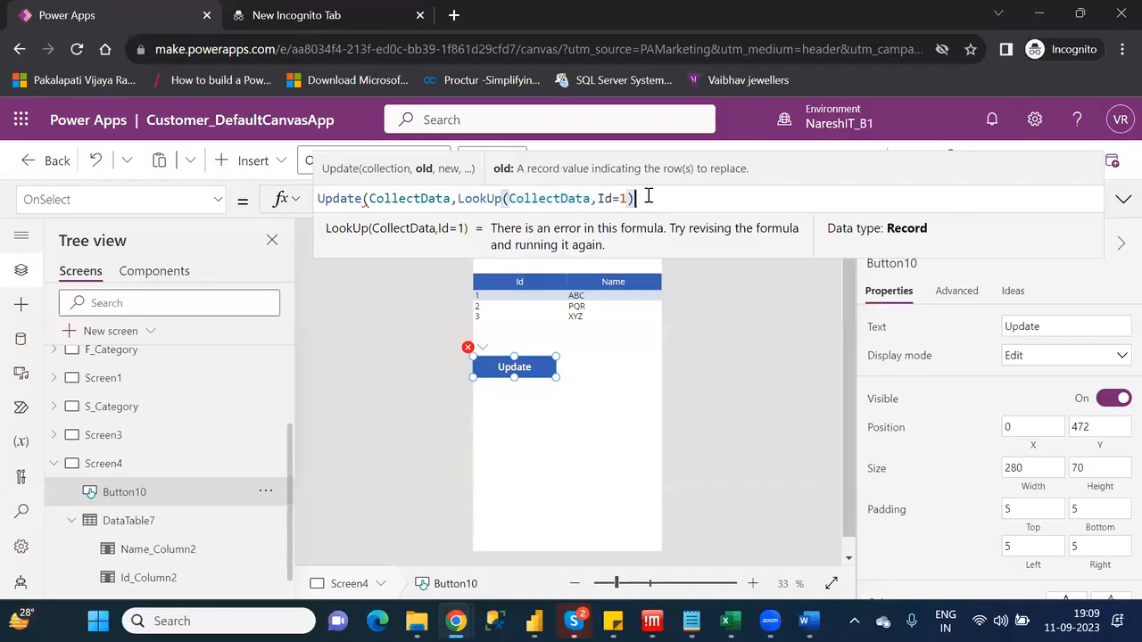
pyautogui.write(',')
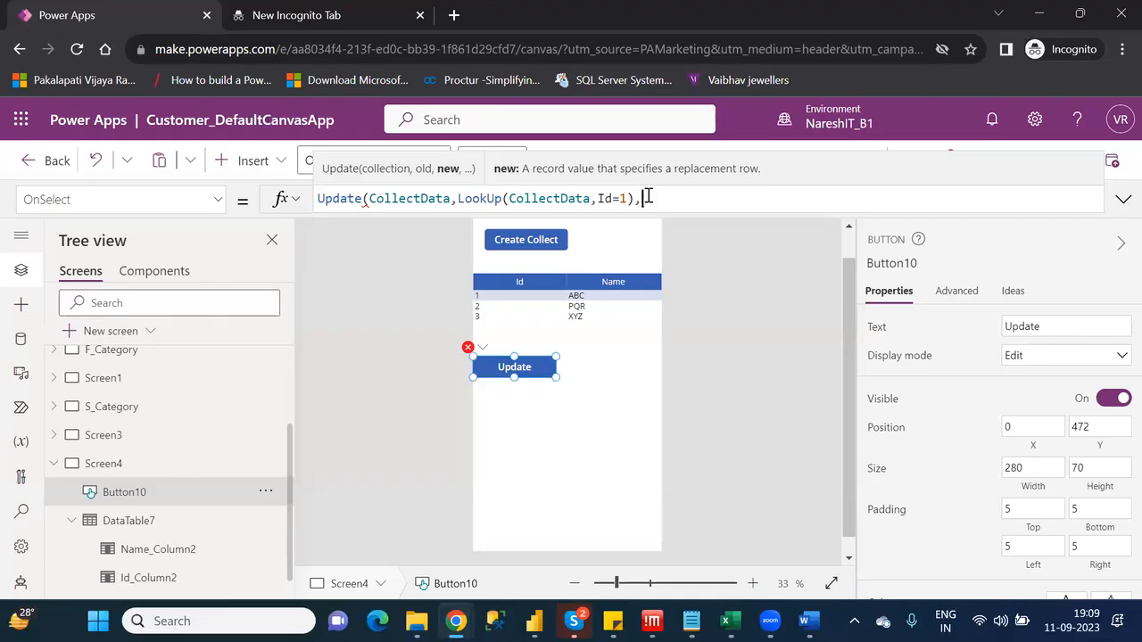
pyautogui.write('{')
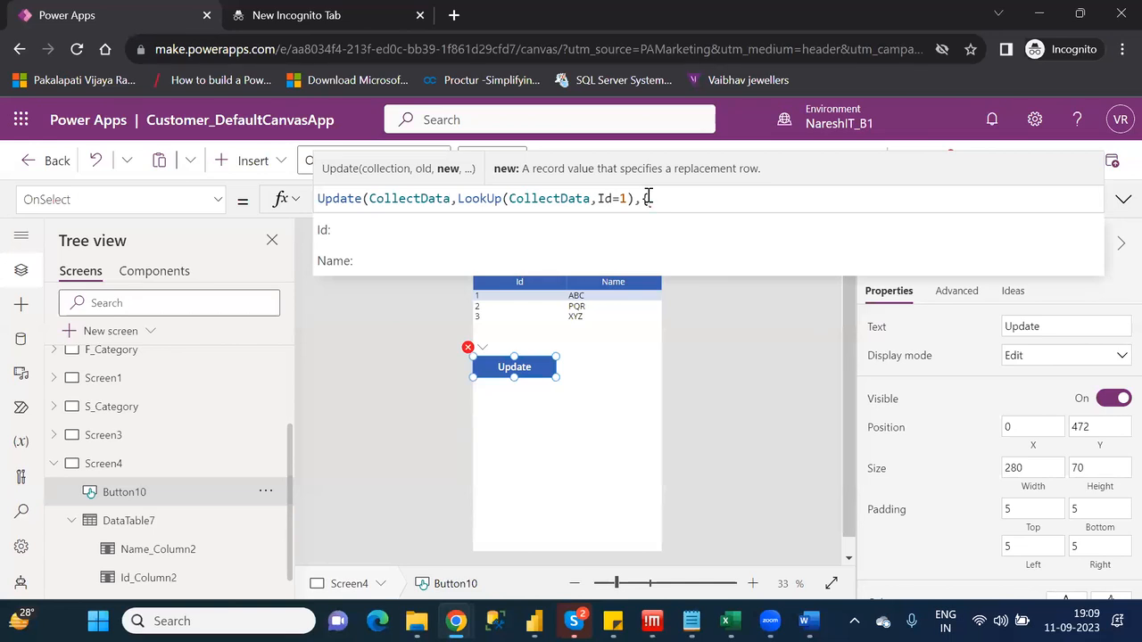
pyautogui.press('Down')
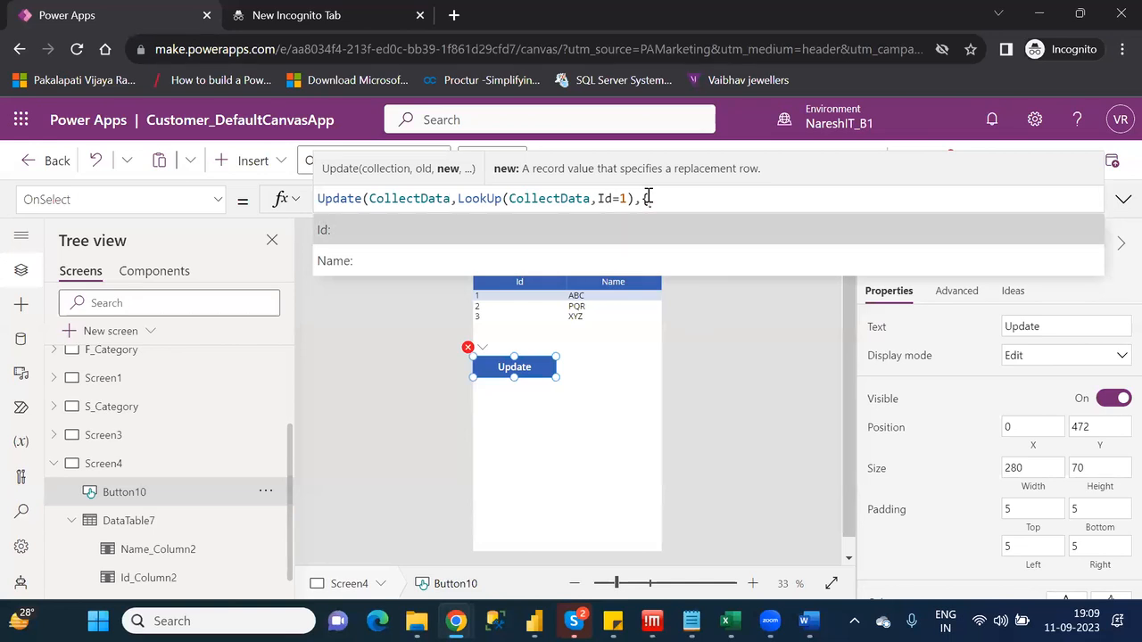
pyautogui.press('Down')
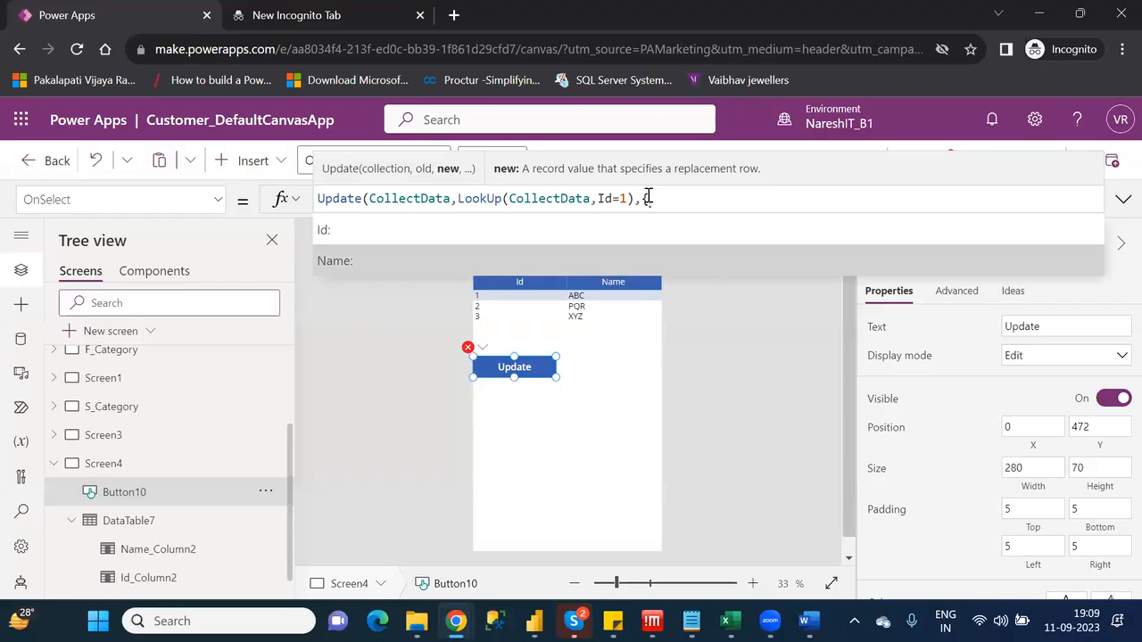
pyautogui.press('Tab')
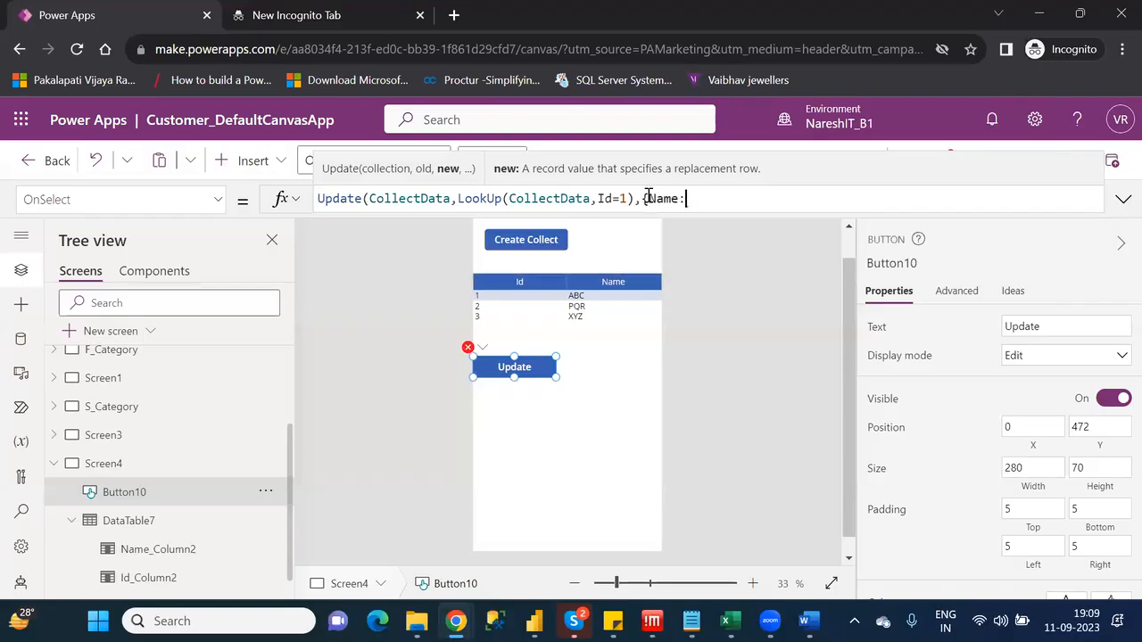
pyautogui.write('""')
pyautogui.write('MNO')
pyautogui.write('})')
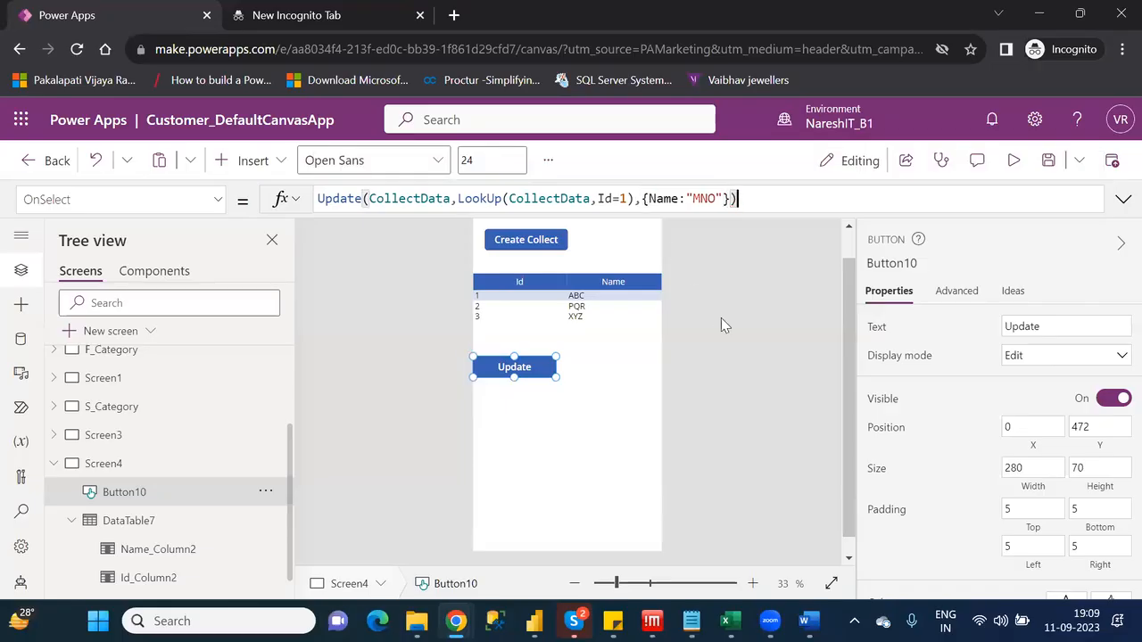
# Examine the CollectData and LookUp(CollectData,Id=1) arguments in the Update button's OnSelect formula
pyautogui.doubleClick(412, 196)
pyautogui.moveTo(635, 198); pyautogui.dragTo(457, 198)
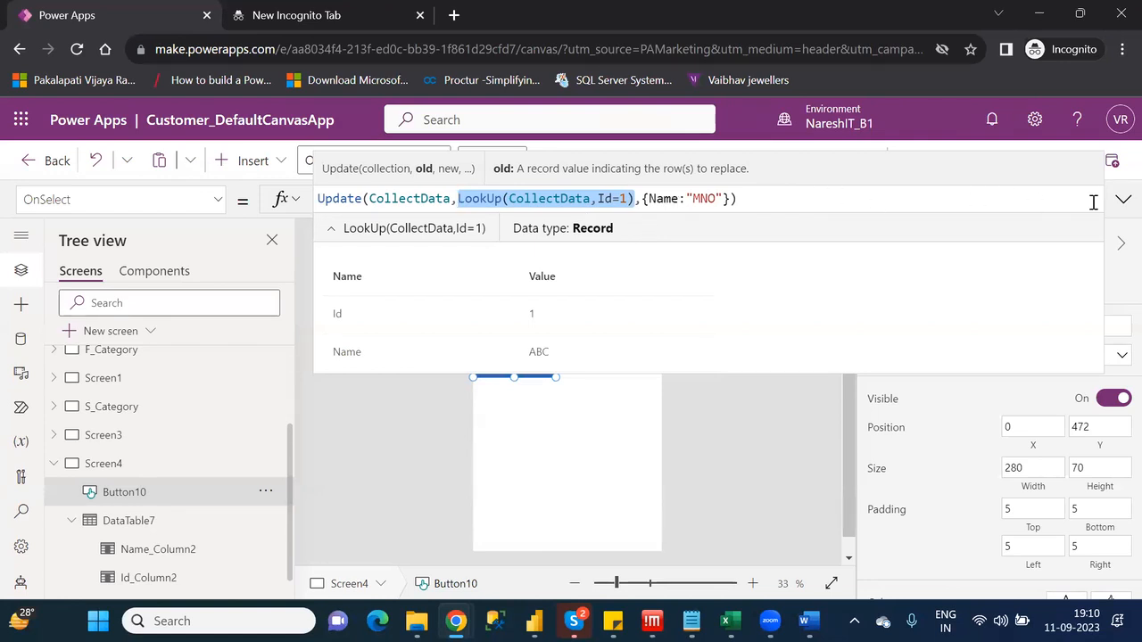
pyautogui.click(1121, 203)
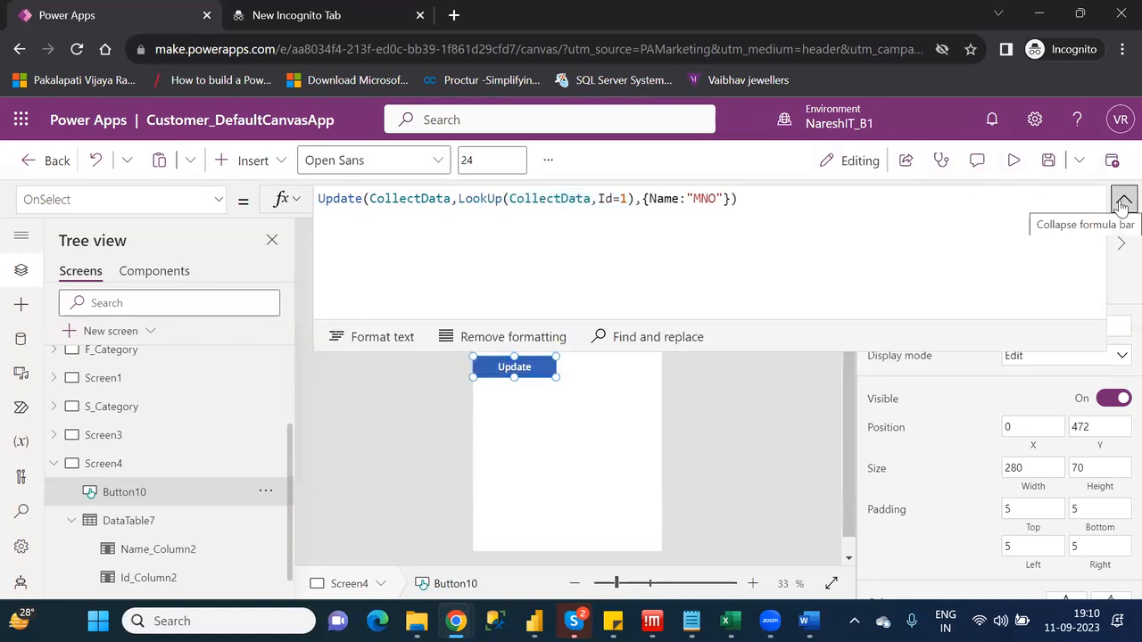
pyautogui.click(1122, 200)
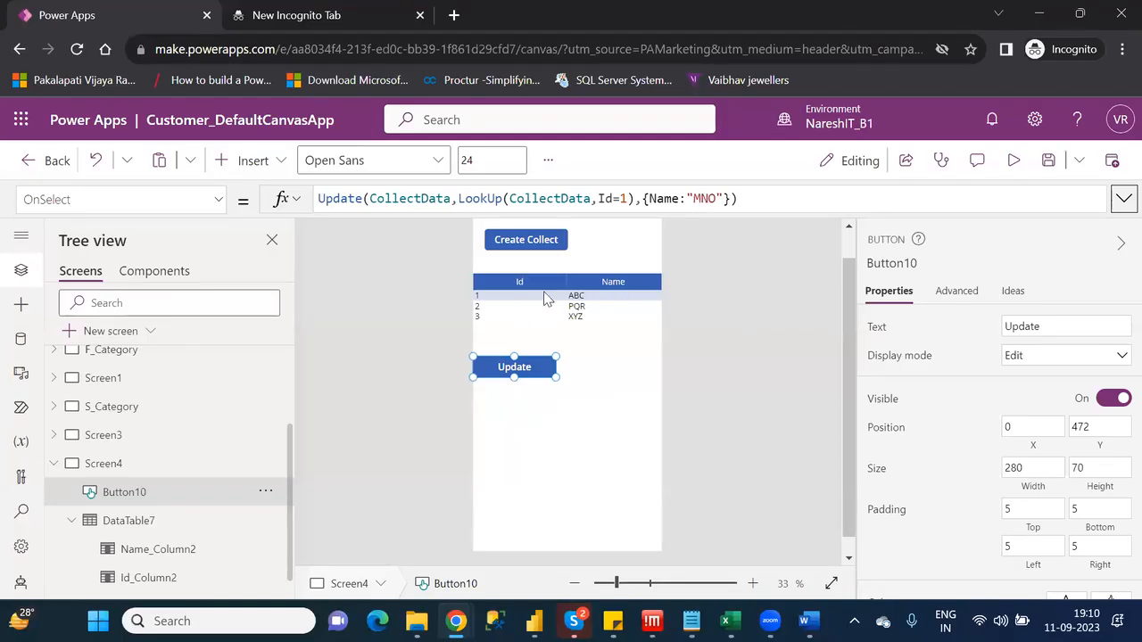
pyautogui.click(724, 199)
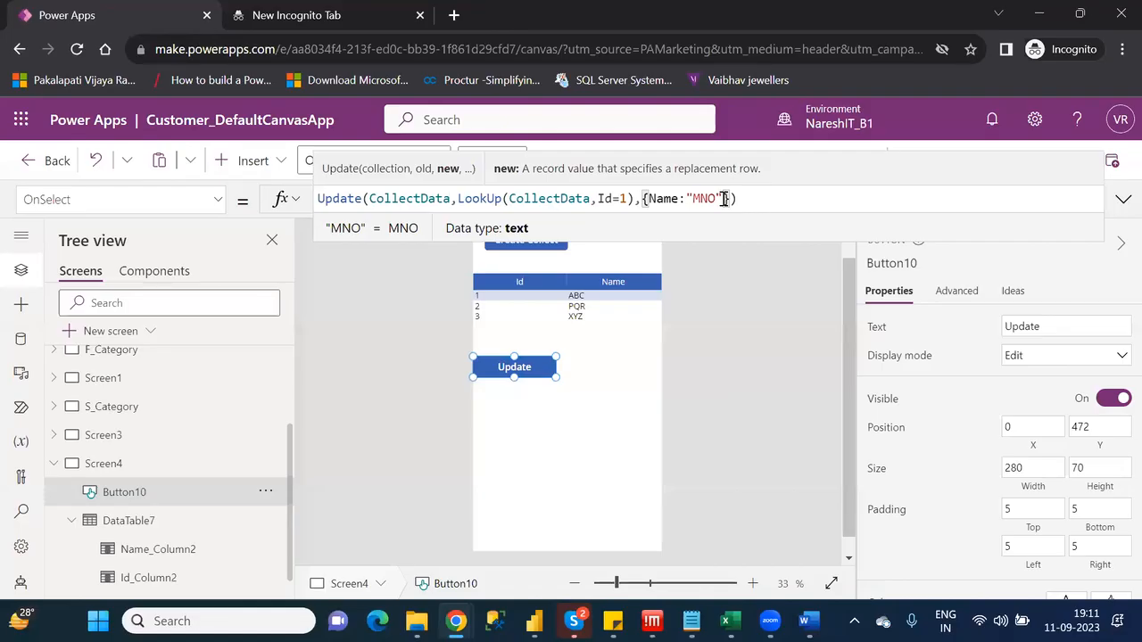
pyautogui.press('Right')
pyautogui.press('Right')
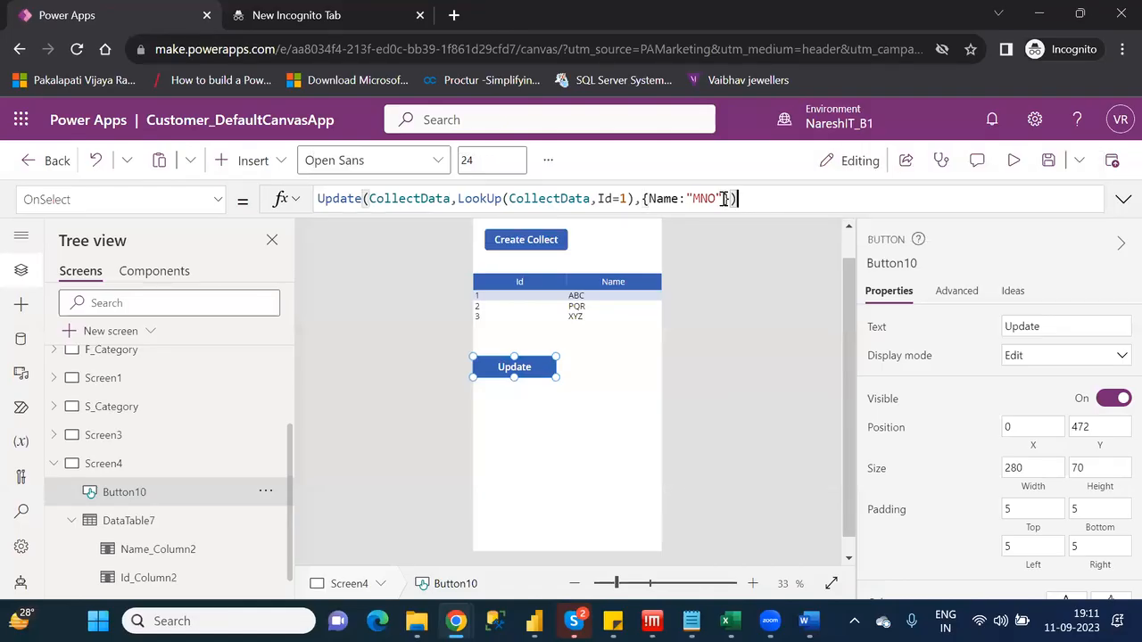
pyautogui.press('Return')
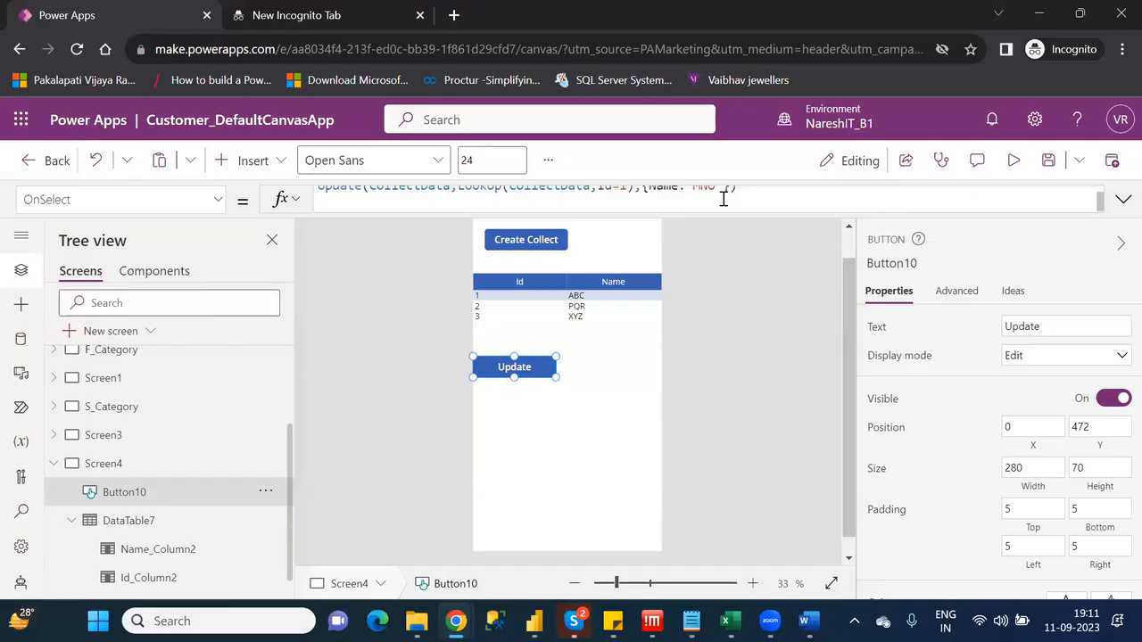
pyautogui.press('BackSpace')
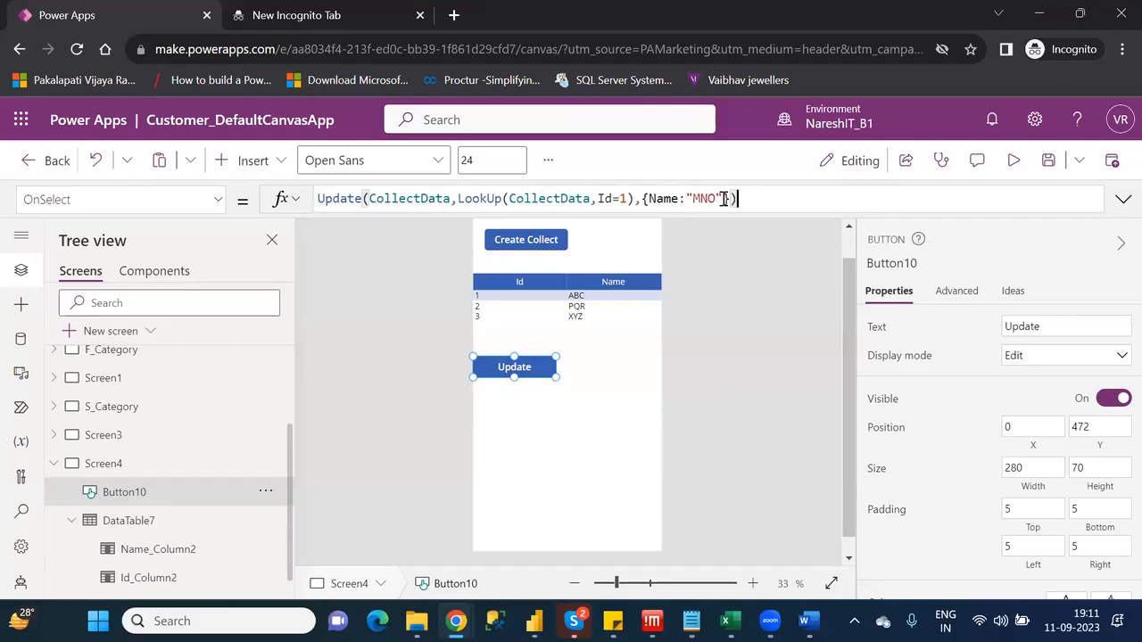
# Preview the app, run the Update button on the collection, and return to editing Screen4
pyautogui.click(607, 402)
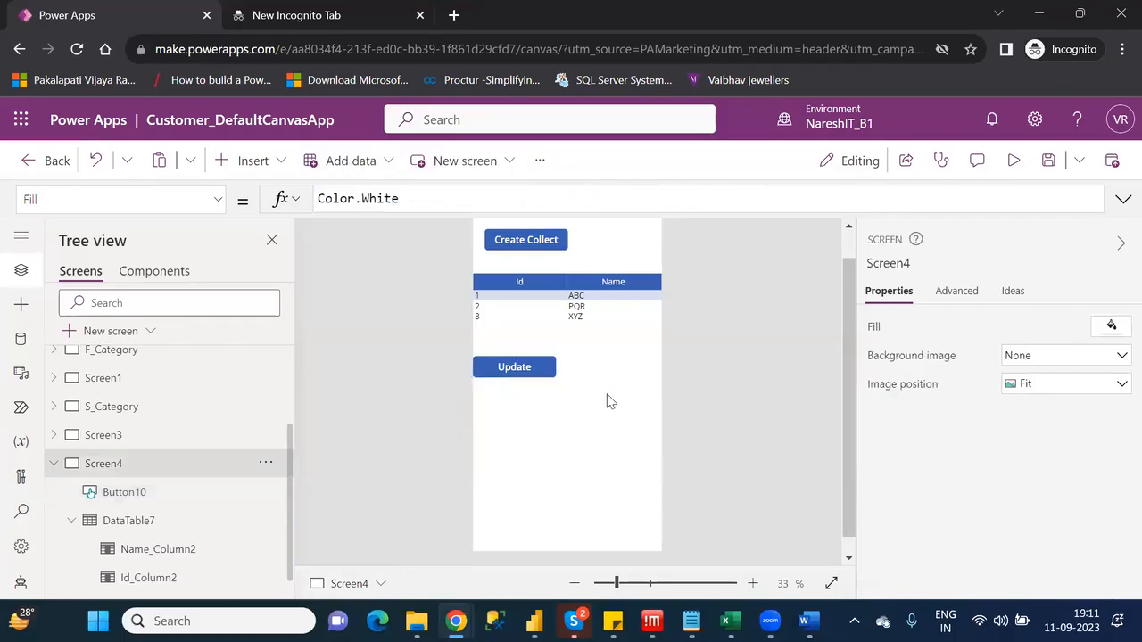
pyautogui.click(1017, 168)
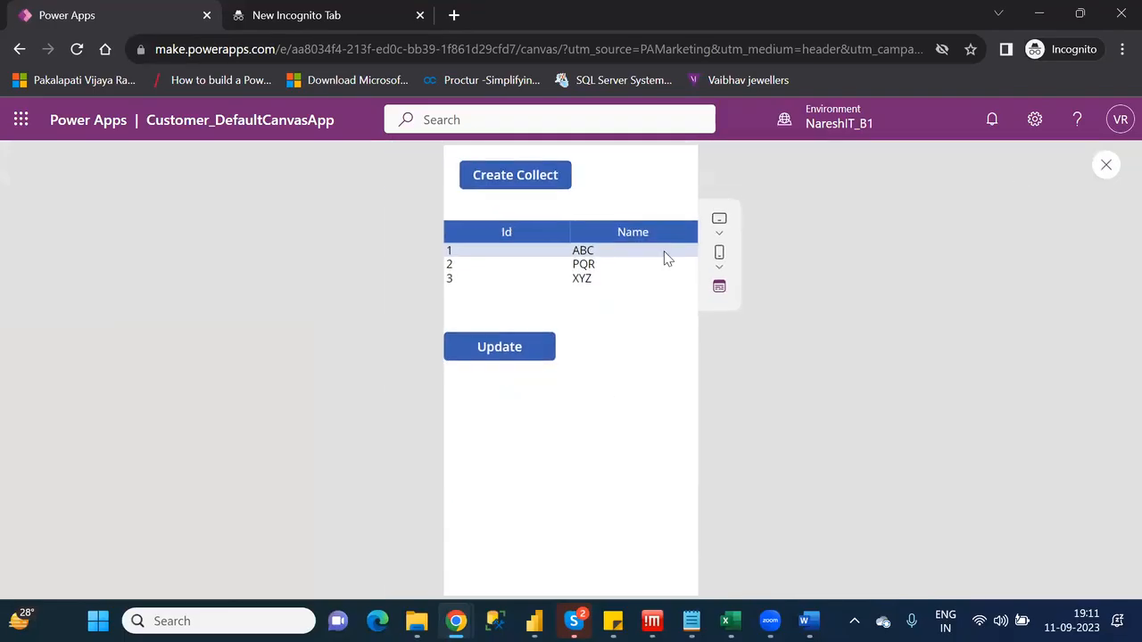
pyautogui.click(497, 356)
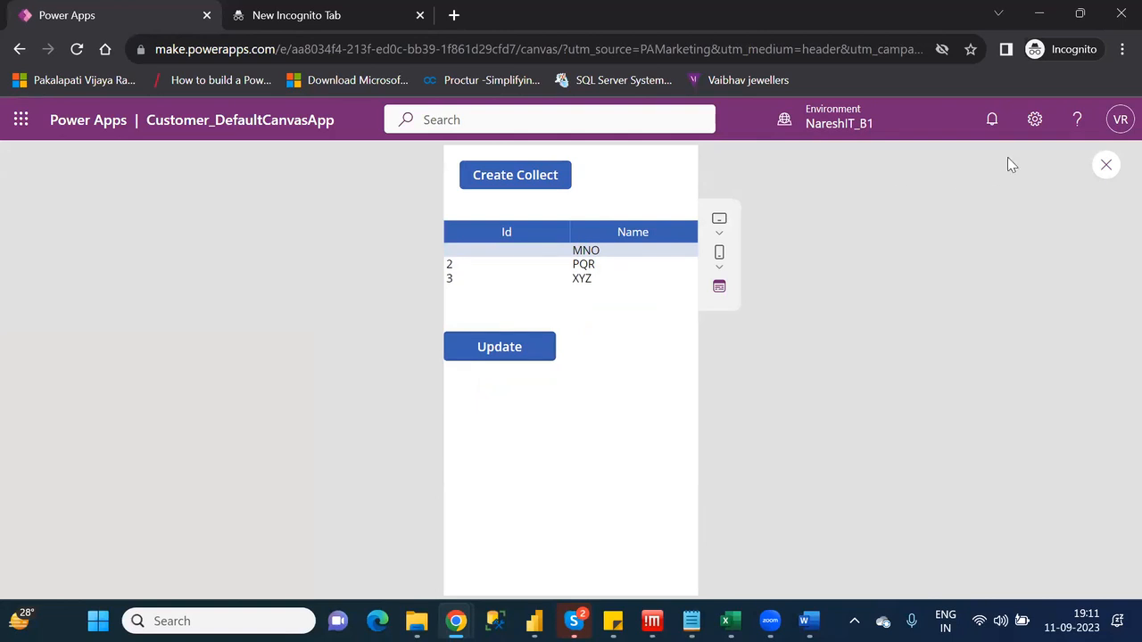
pyautogui.click(1107, 166)
pyautogui.click(740, 437)
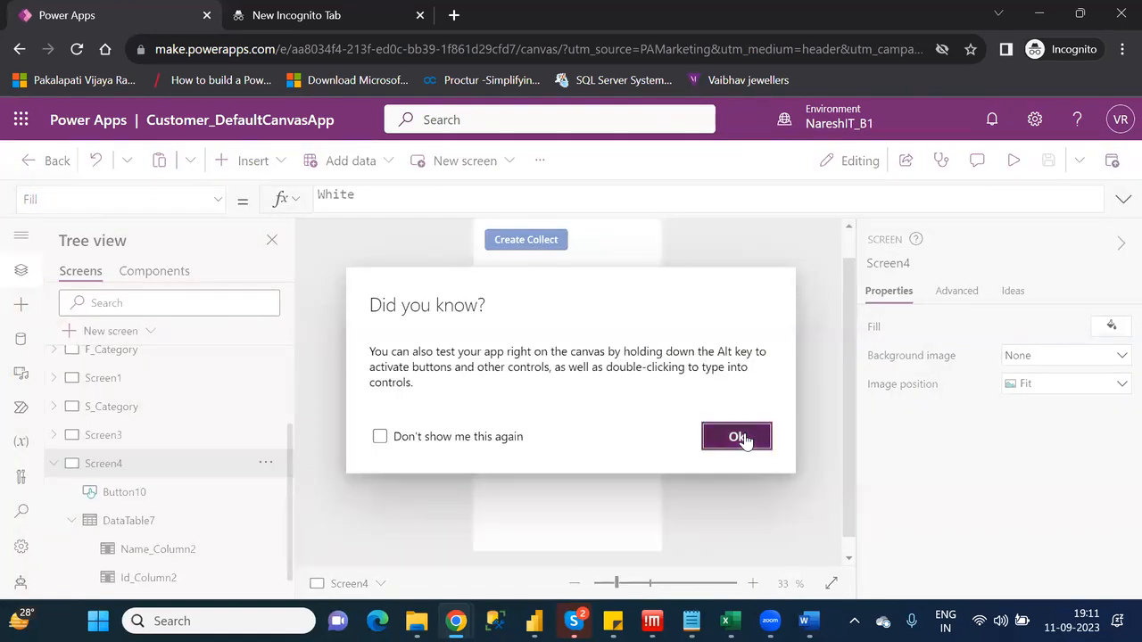
# Change the LookUp condition in the Update button's OnSelect formula to Name="MNO"
pyautogui.click(521, 371)
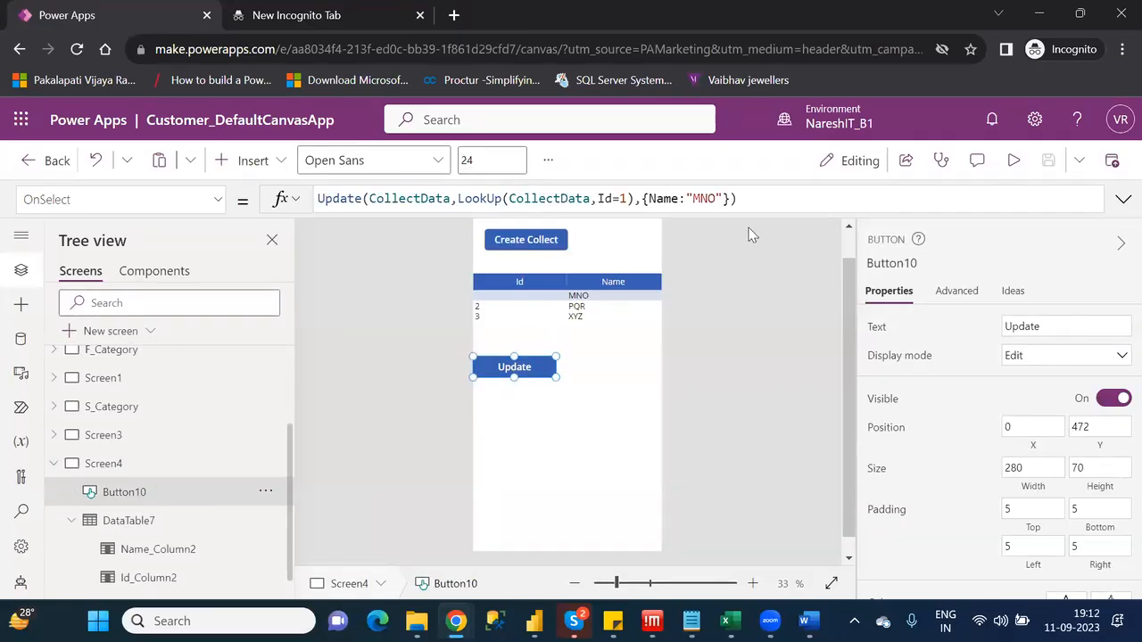
pyautogui.click(728, 200)
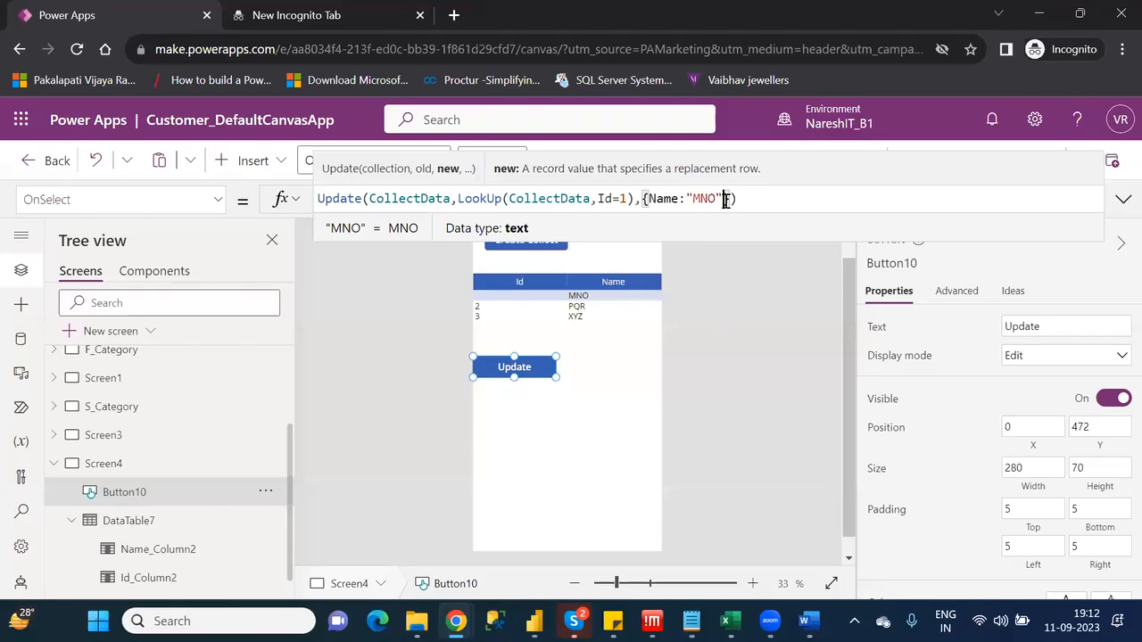
pyautogui.click(625, 198)
pyautogui.press('Delete')
pyautogui.press('BackSpace')
pyautogui.press('BackSpace')
pyautogui.press('BackSpace')
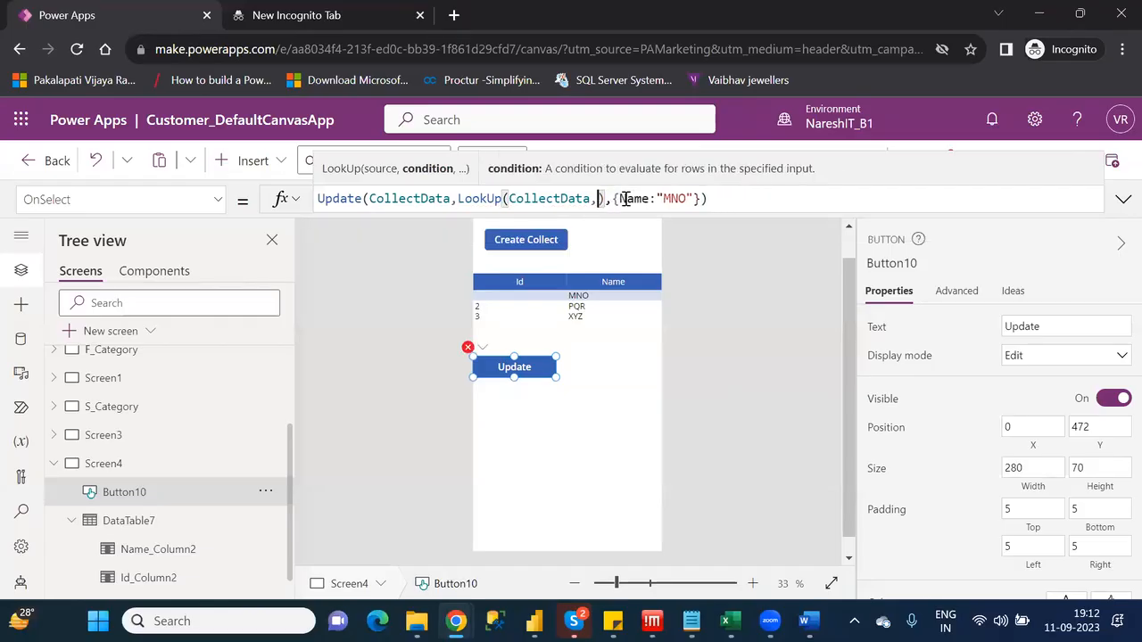
pyautogui.write('name')
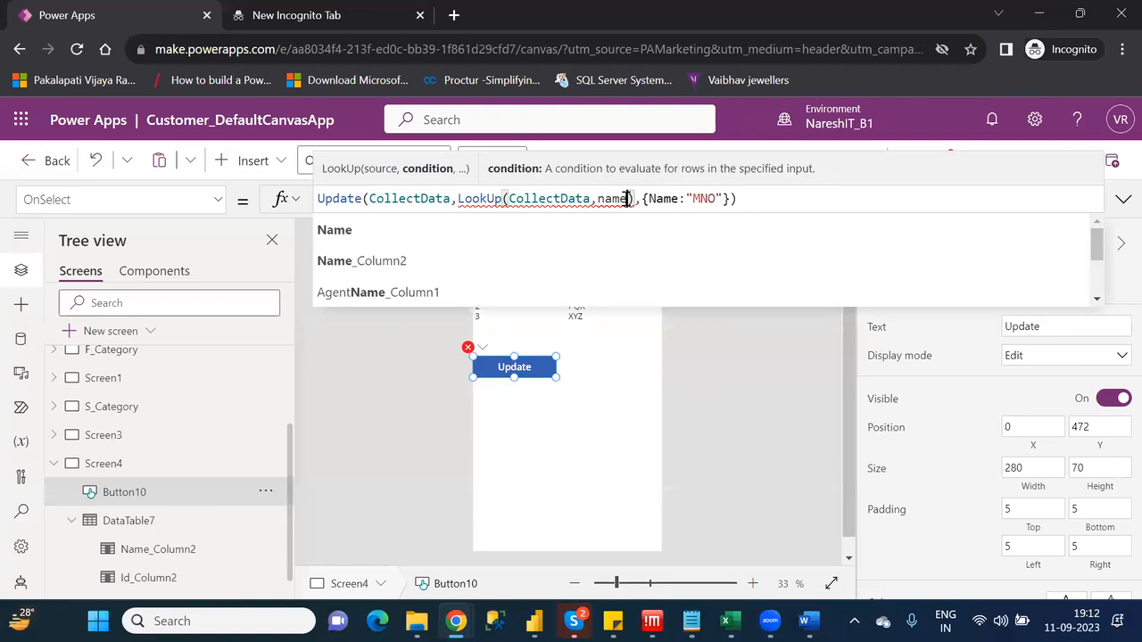
pyautogui.press('Tab')
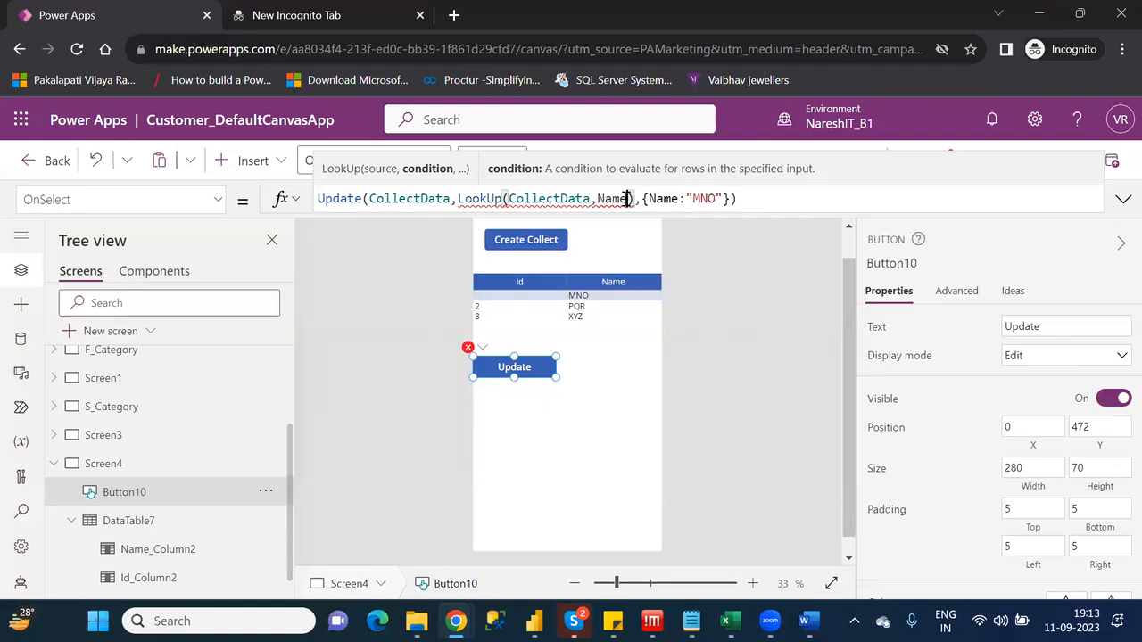
pyautogui.write('=')
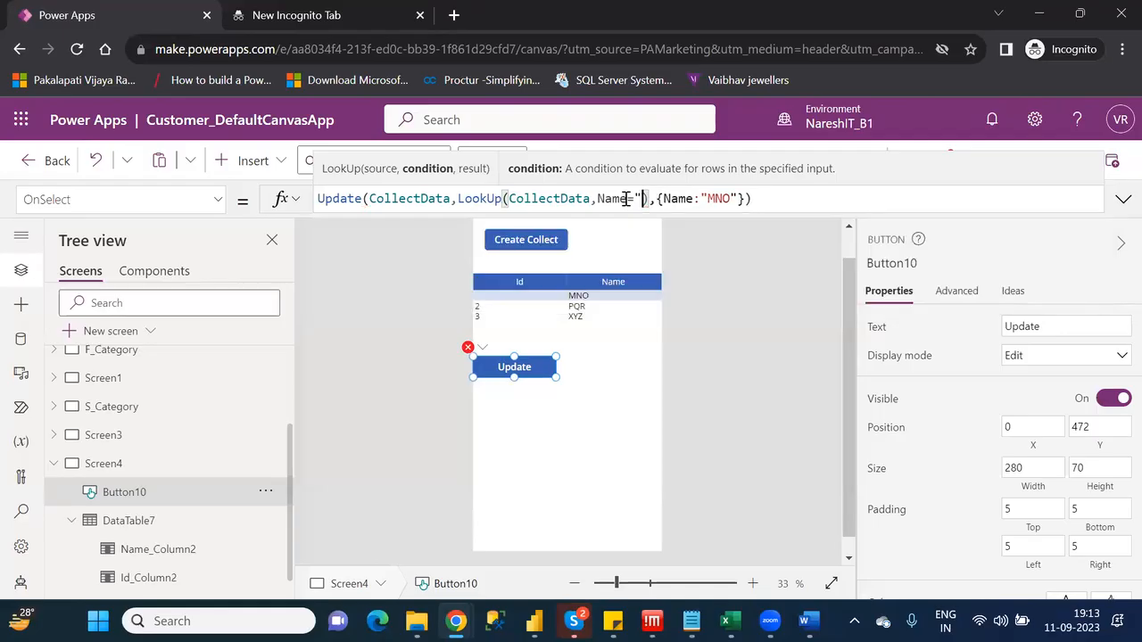
pyautogui.write('"')
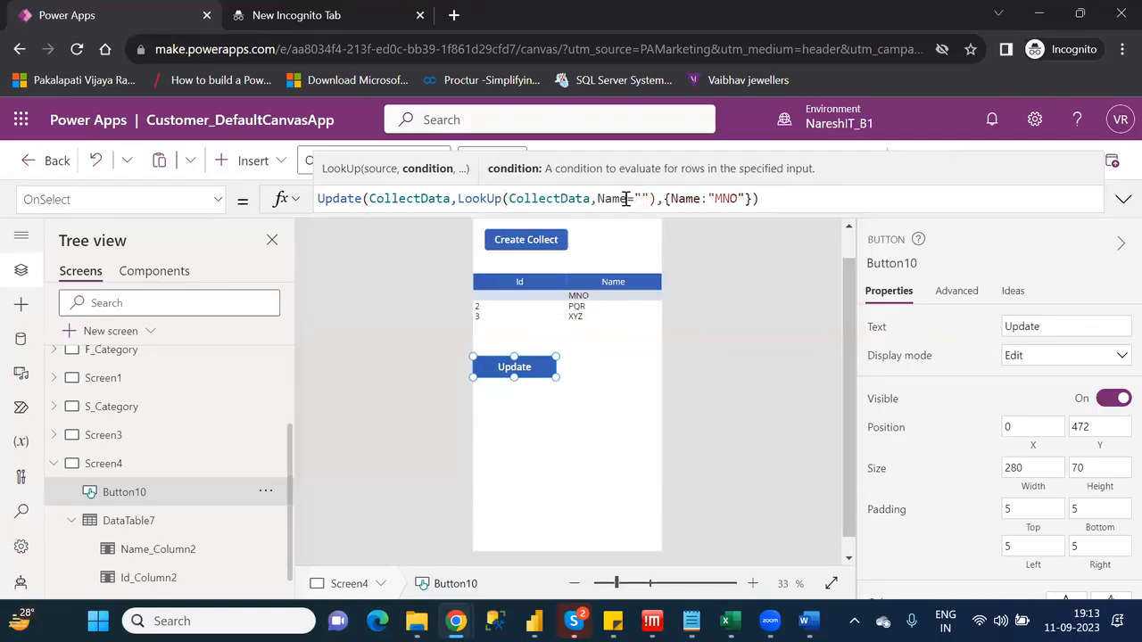
pyautogui.write('MNO')
# Add Id:5 ahead of the Name field in the Update function's replacement record
pyautogui.press('Right')
pyautogui.press('Right')
pyautogui.press('Right')
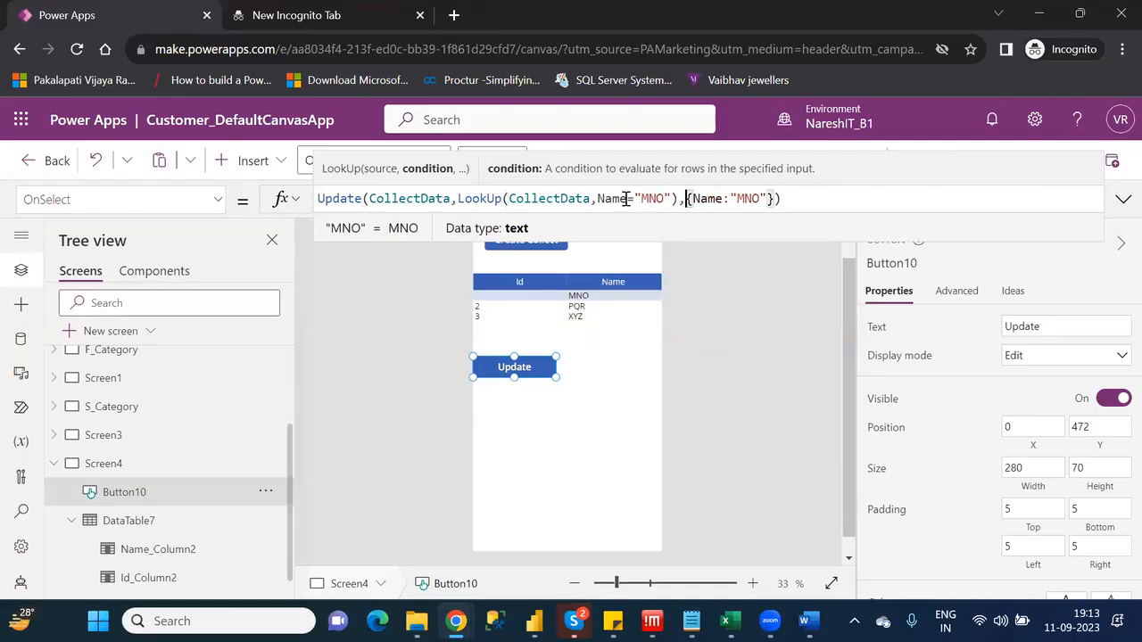
pyautogui.press('Right')
pyautogui.write('id')
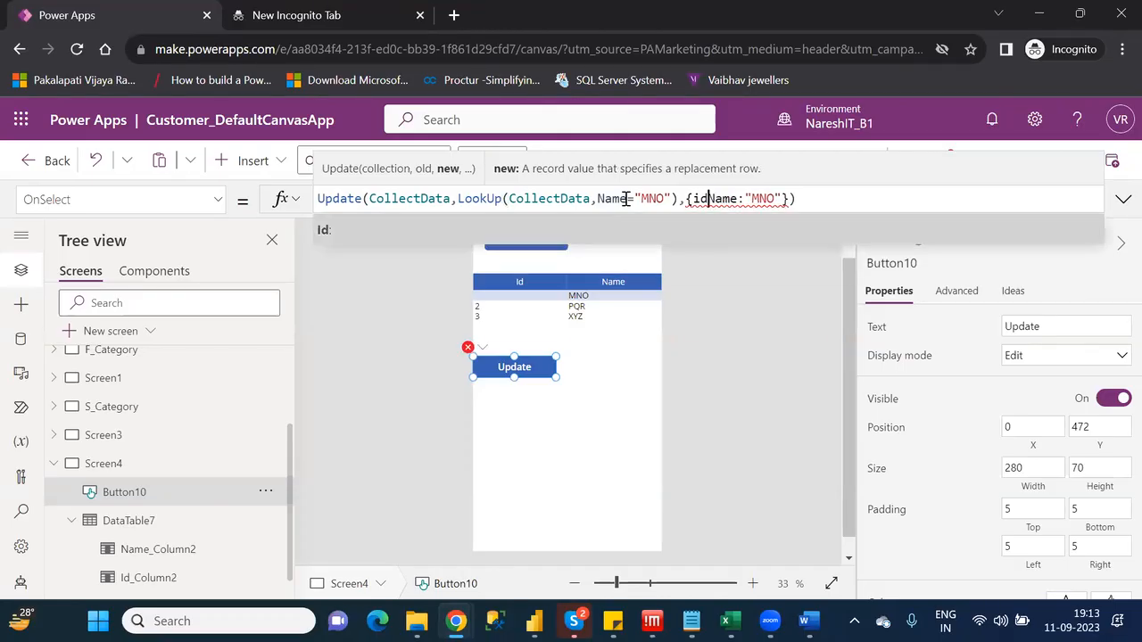
pyautogui.press('Tab')
pyautogui.write(',')
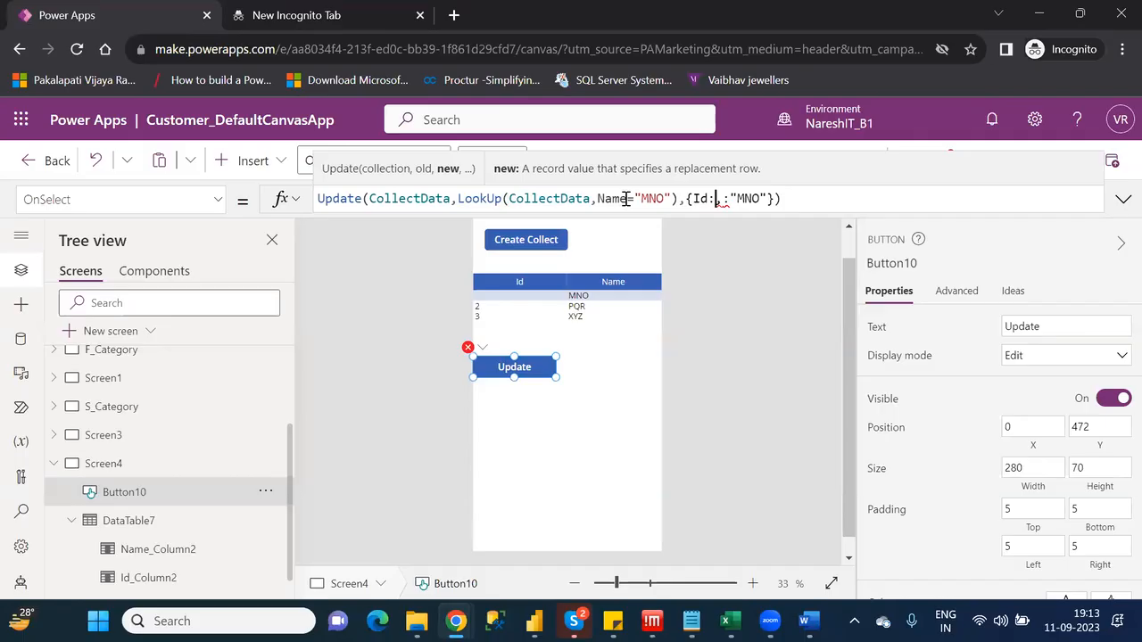
pyautogui.write('5')
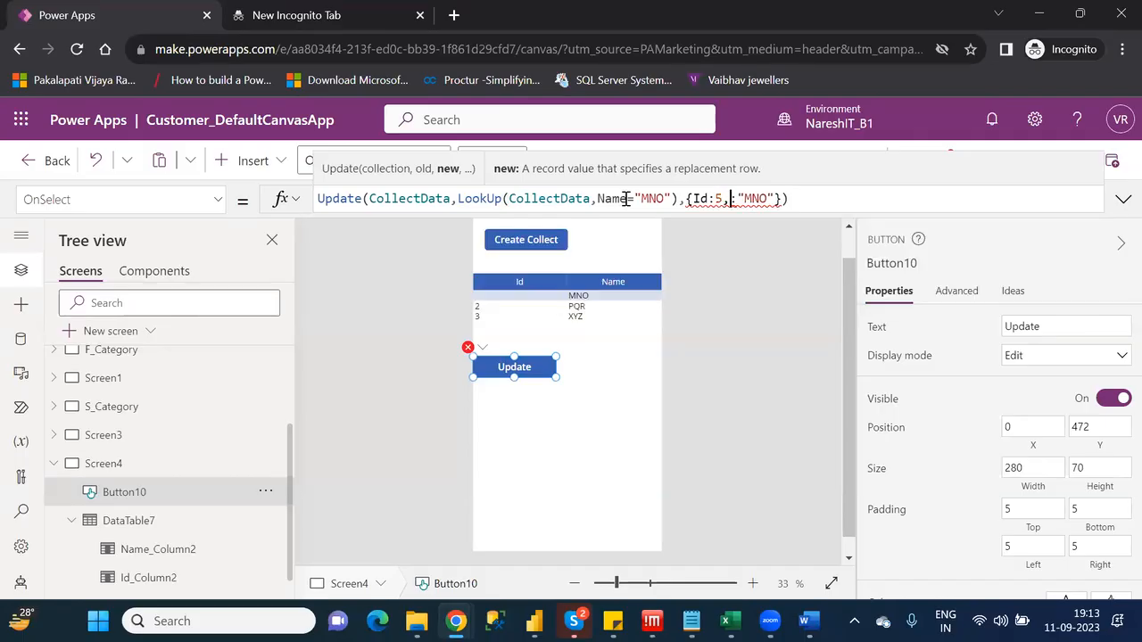
pyautogui.write('na')
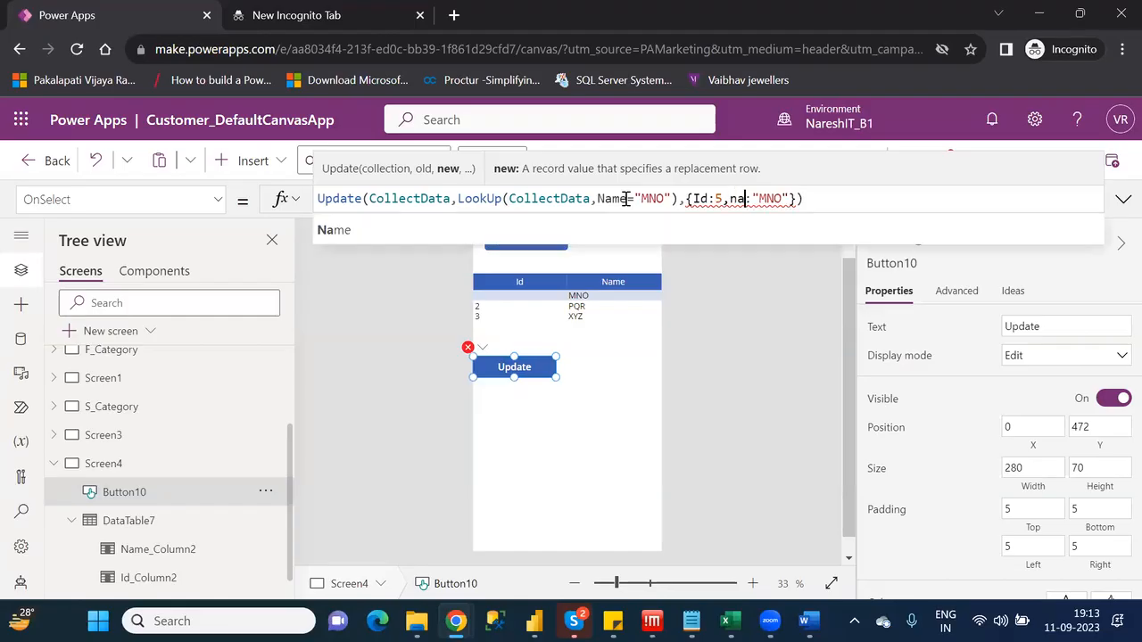
pyautogui.press('Tab')
pyautogui.press('Right')
pyautogui.press('Right')
pyautogui.press('Right')
pyautogui.press('Right')
pyautogui.press('Right')
pyautogui.press('Right')
pyautogui.press('Right')
pyautogui.press('Right')
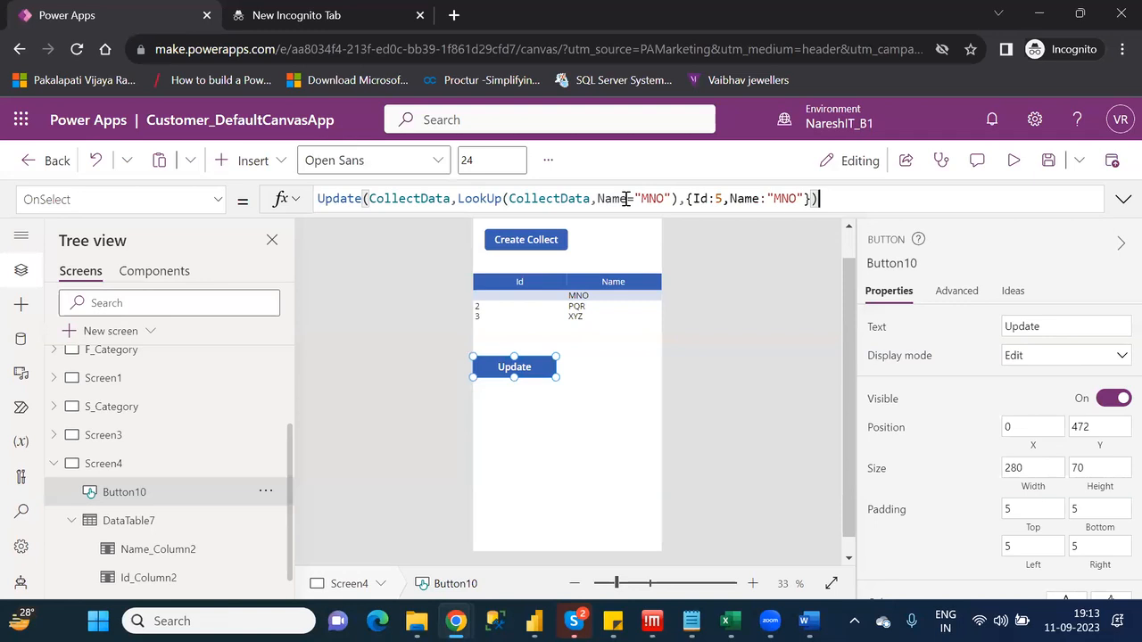
# Preview the app, run the Update button with the revised formula, and return to editing the screen
pyautogui.click(1015, 161)
pyautogui.click(516, 354)
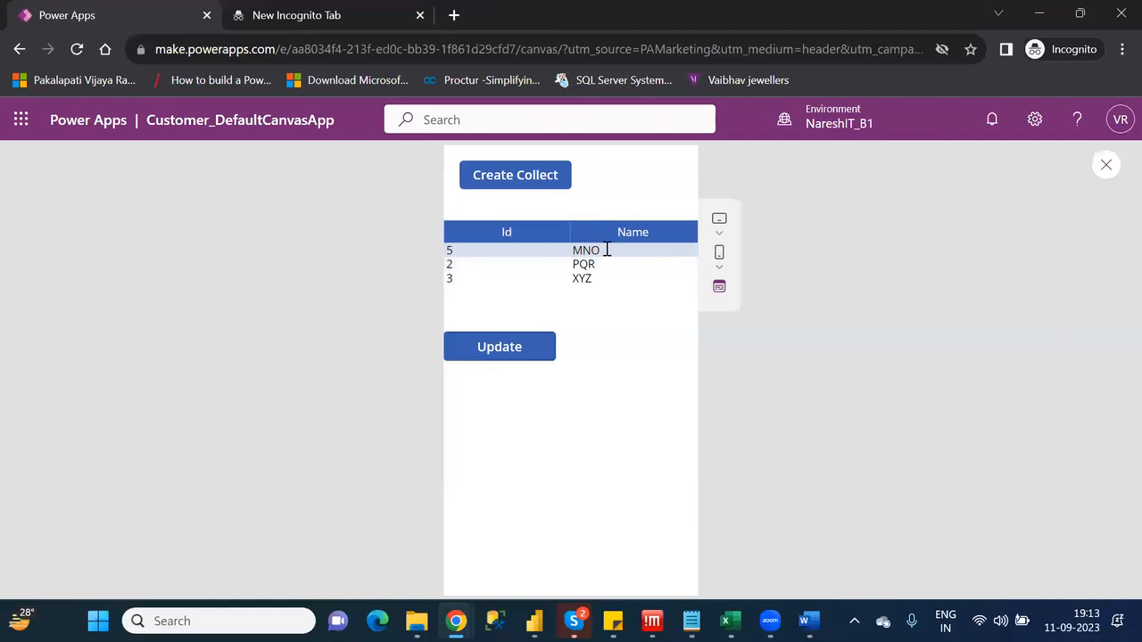
pyautogui.click(1105, 168)
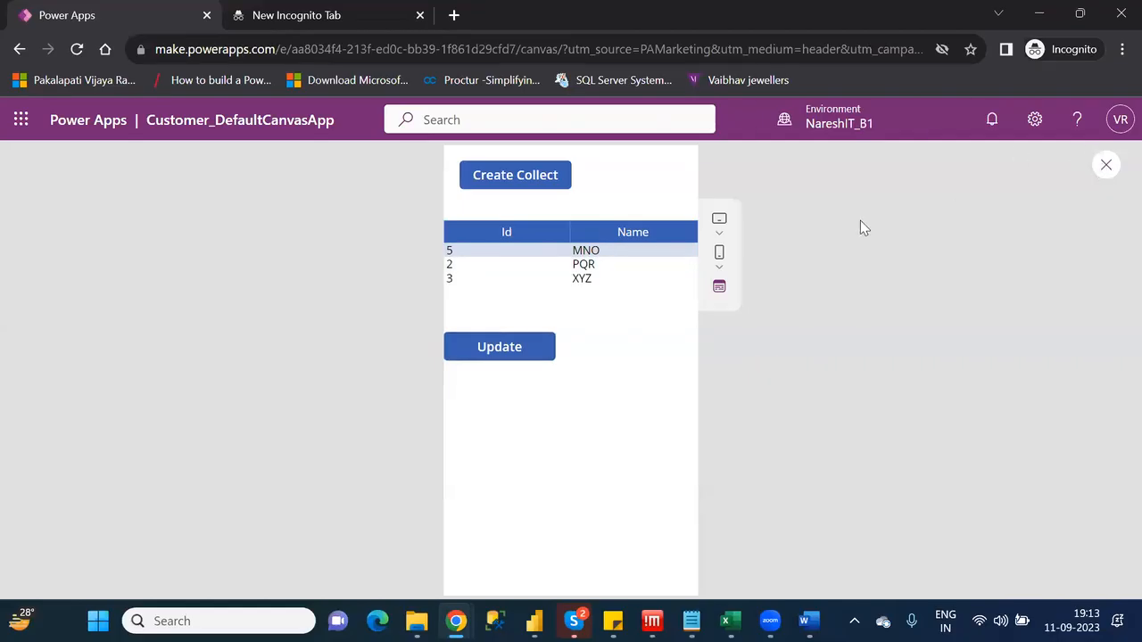
pyautogui.click(737, 437)
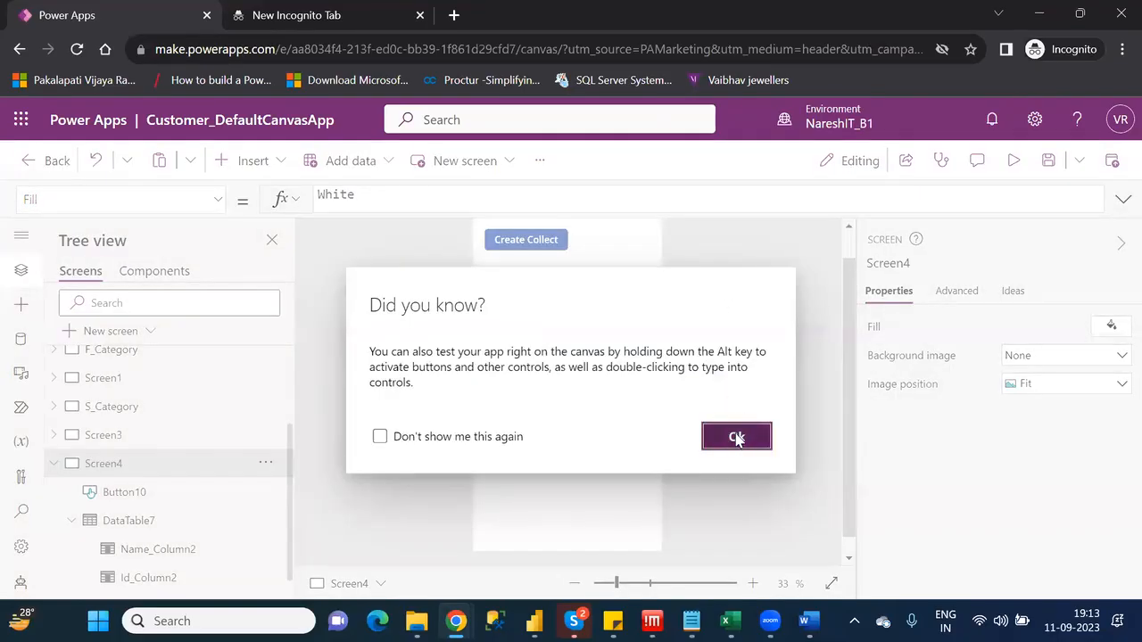
# Examine the replacement record {Id:5,Name:"MNO"} in the Update button's OnSelect formula
pyautogui.click(521, 368)
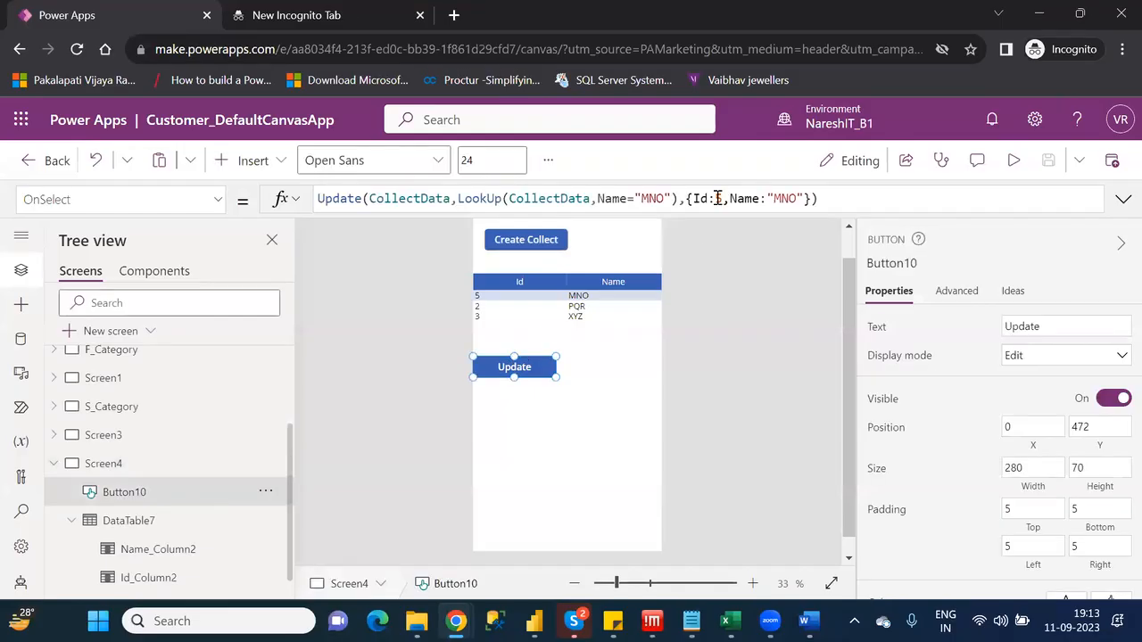
pyautogui.moveTo(686, 199); pyautogui.dragTo(814, 198)
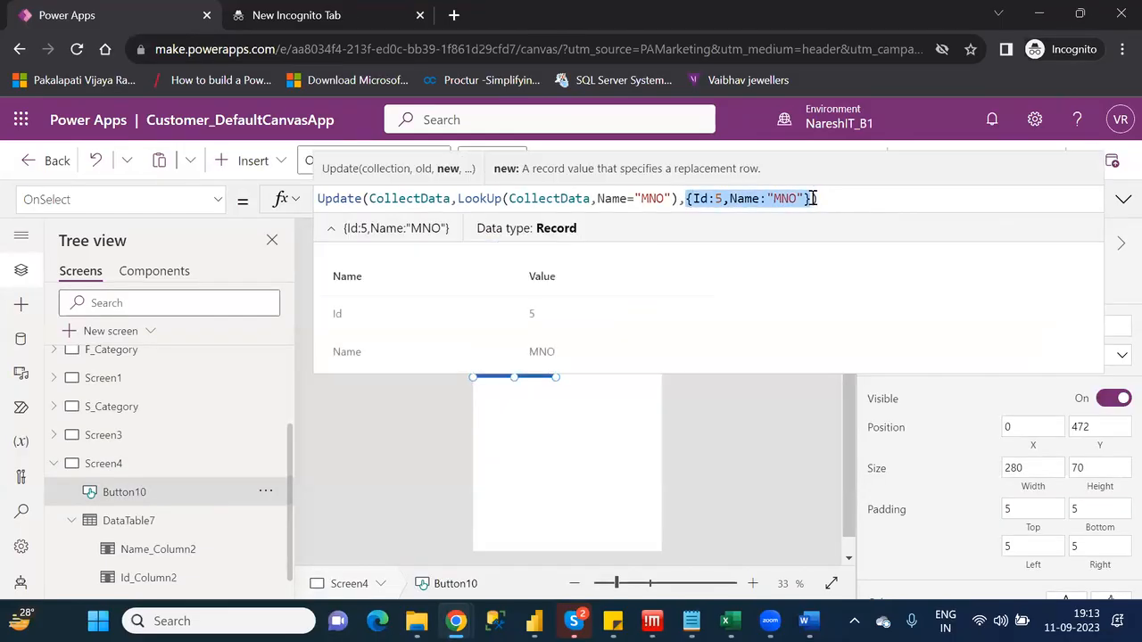
pyautogui.click(1120, 202)
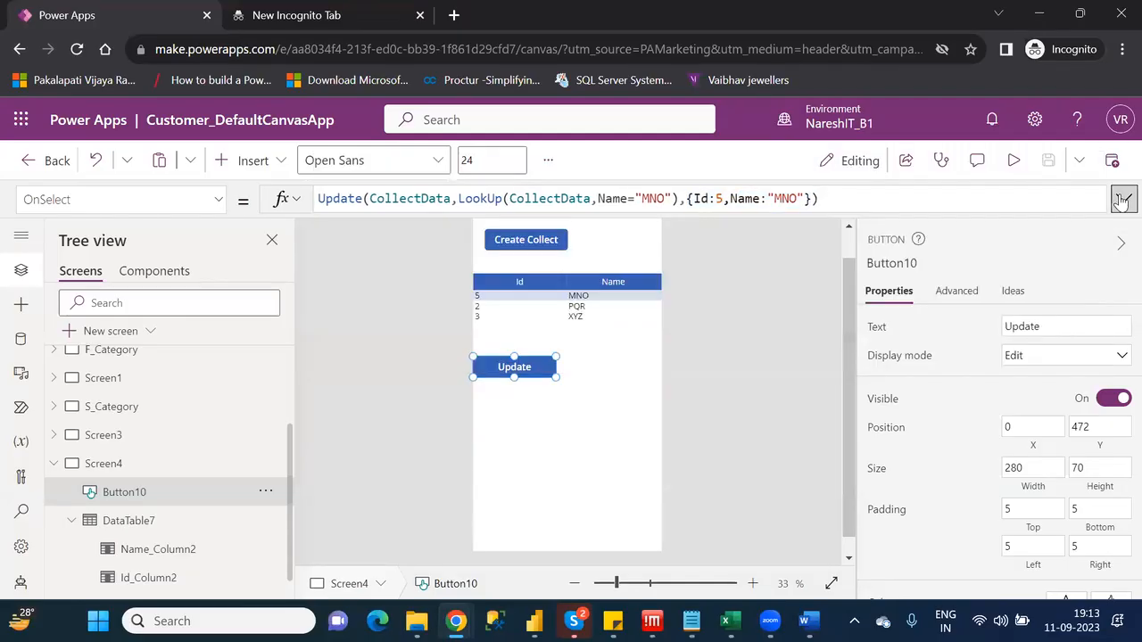
pyautogui.click(1121, 201)
# Compare the UpdateIf button's OnSelect formula on Screen3 with the Update button's formula on Screen4
pyautogui.click(134, 435)
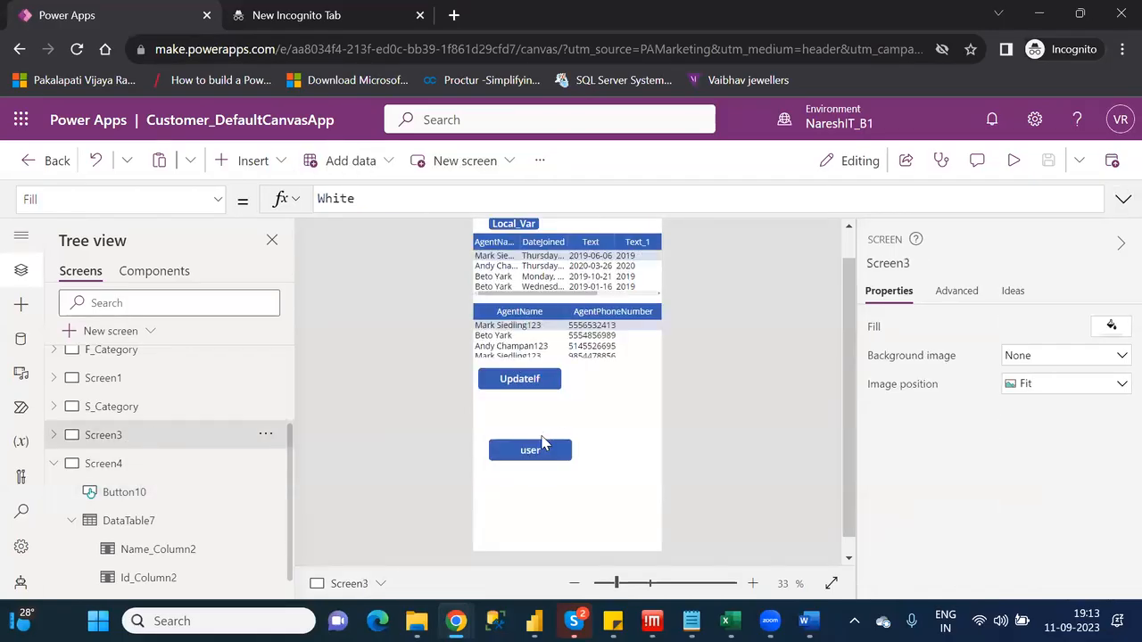
pyautogui.click(515, 377)
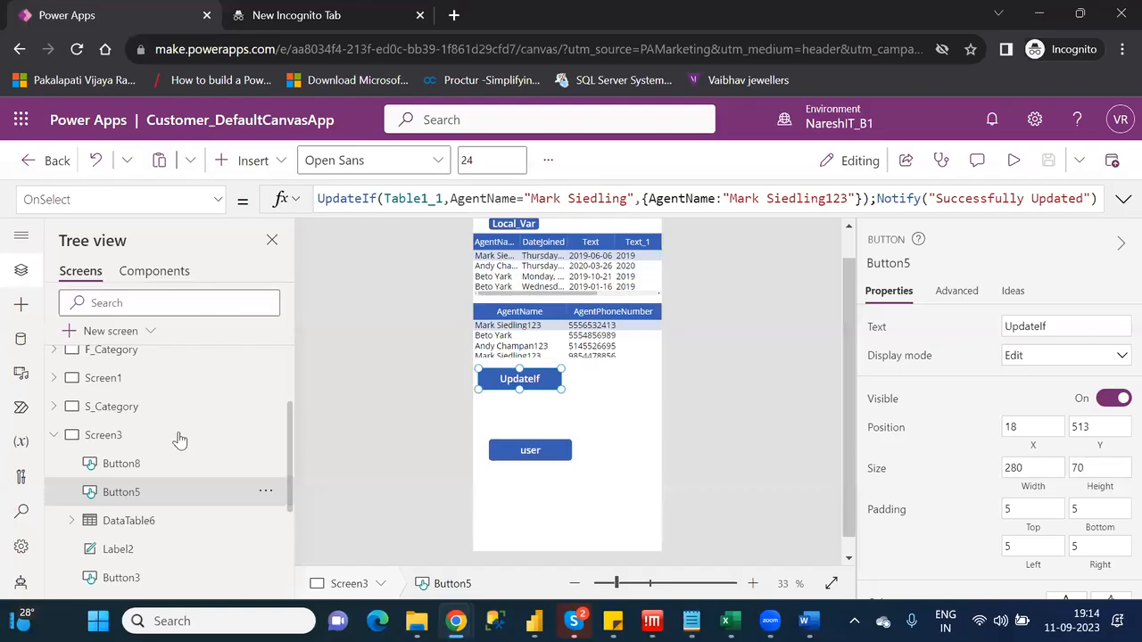
pyautogui.click(54, 435)
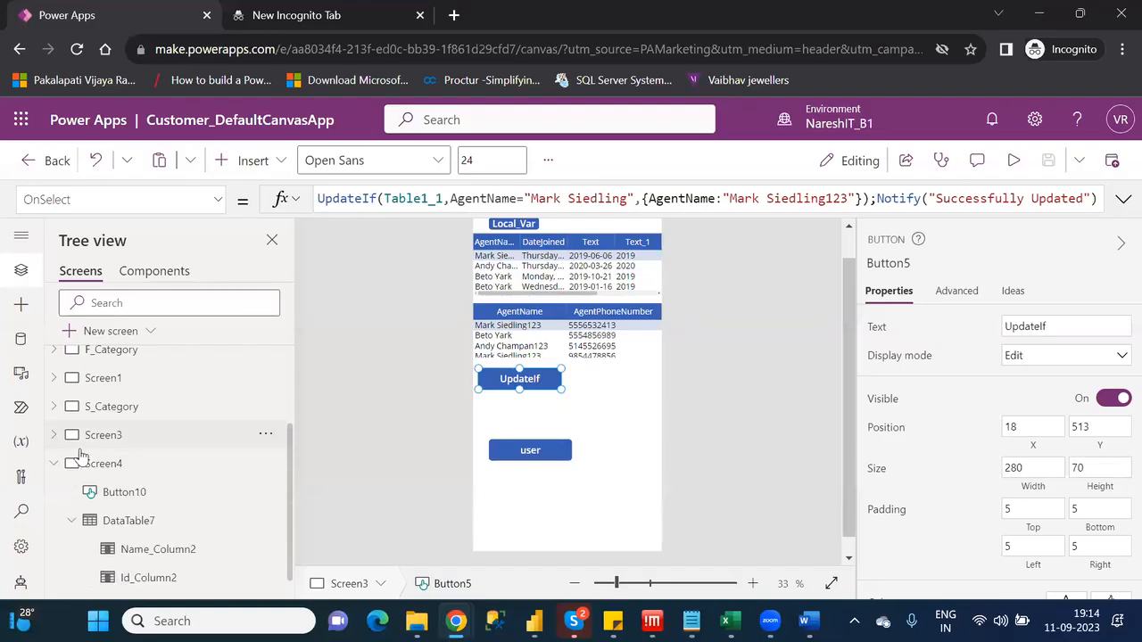
pyautogui.click(117, 466)
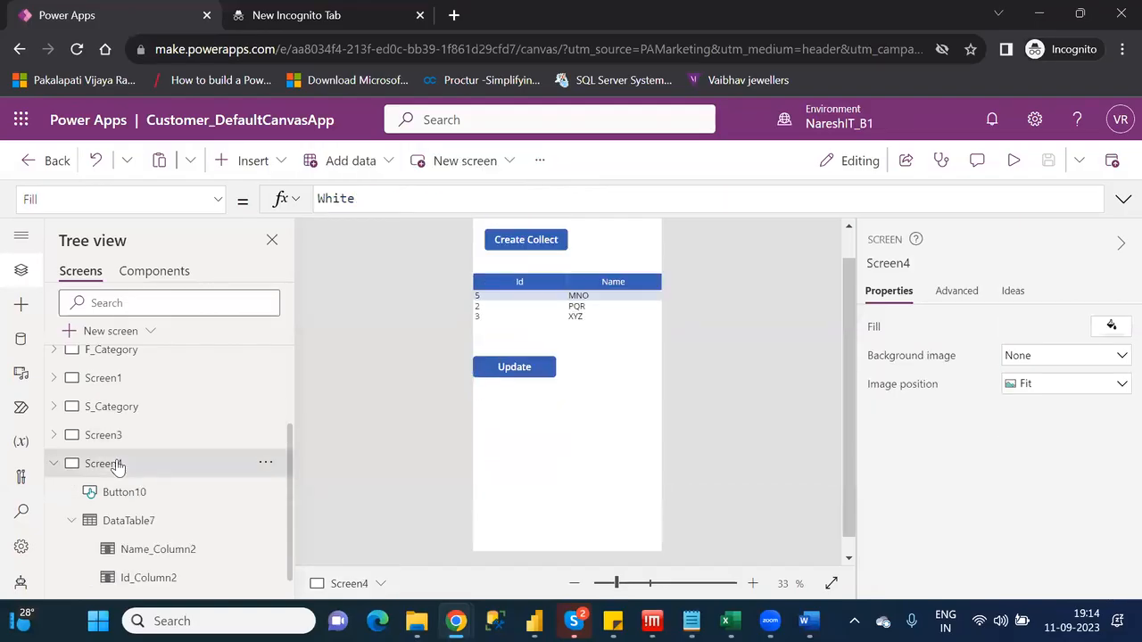
pyautogui.click(521, 368)
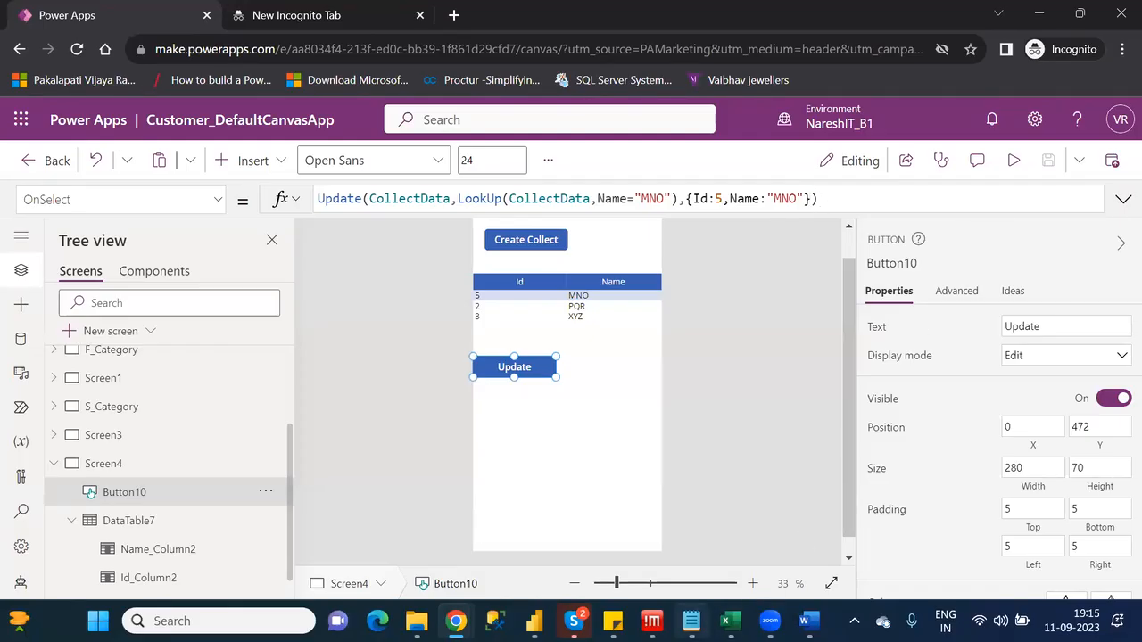
# Switch to the Category_Wise_Functions notes in Notepad to review ViewForm, With and WeekDay, and check the weekdays in the system calendar
pyautogui.click(691, 621)
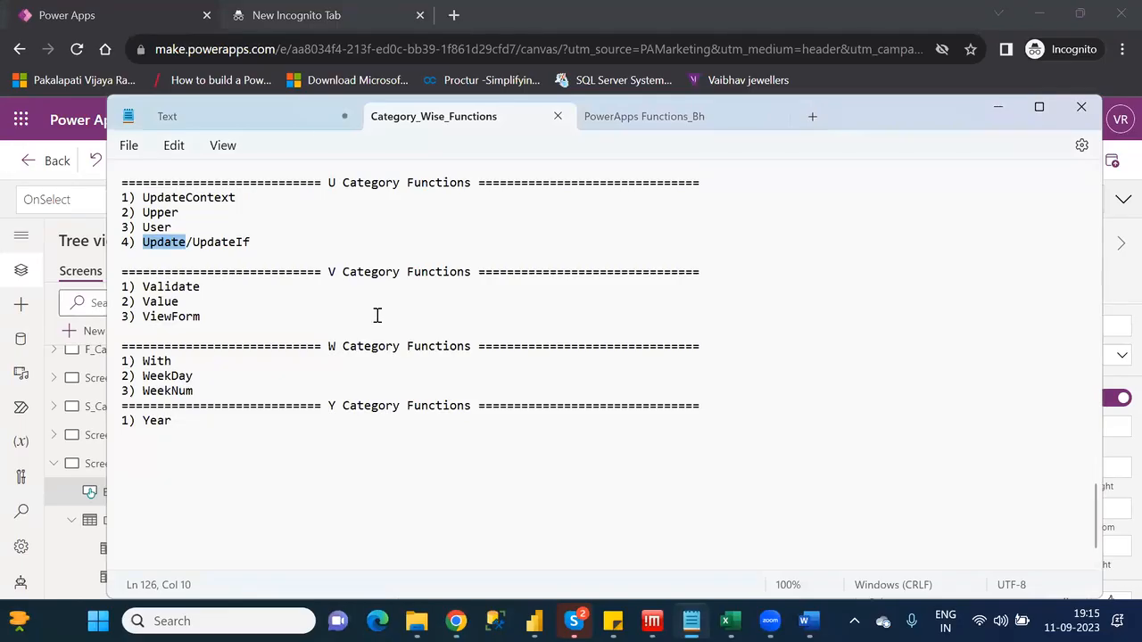
pyautogui.doubleClick(186, 317)
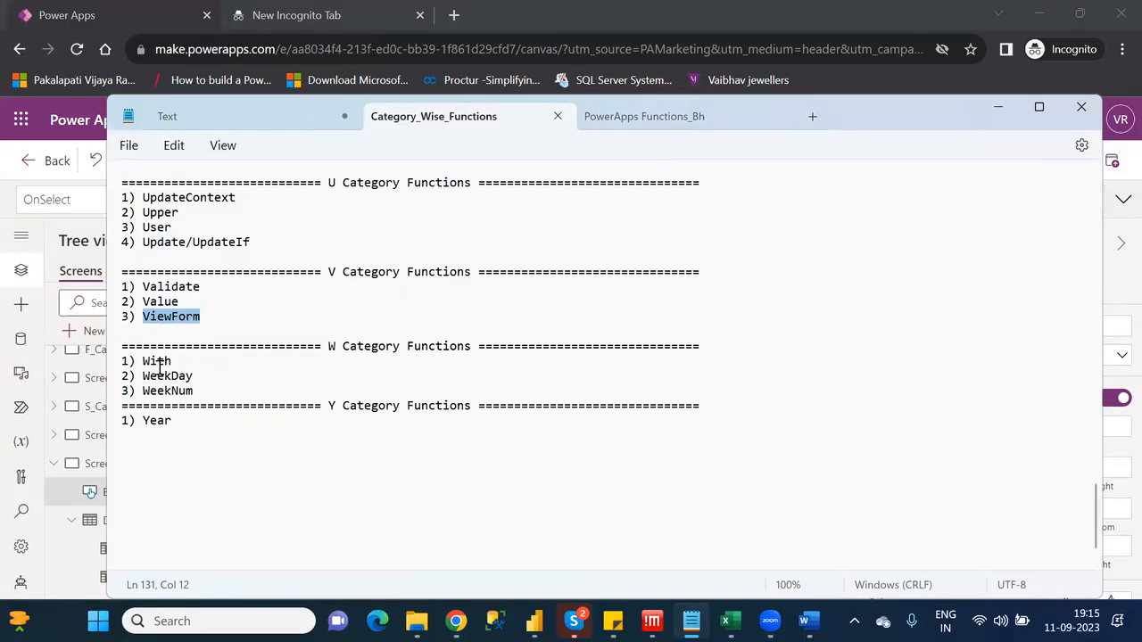
pyautogui.doubleClick(158, 362)
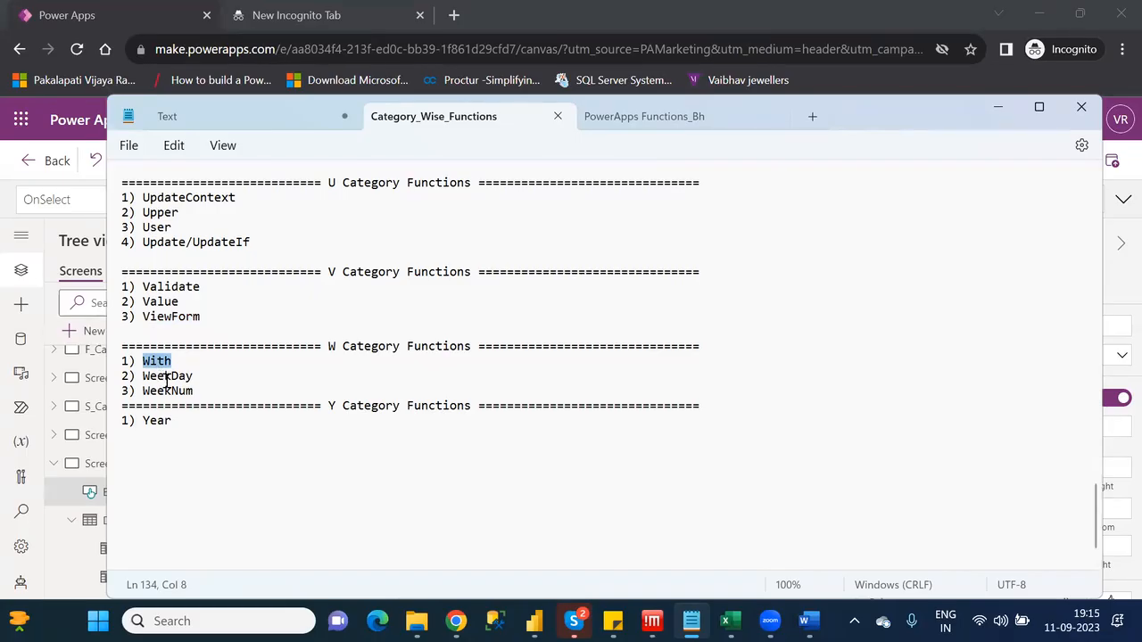
pyautogui.doubleClick(166, 377)
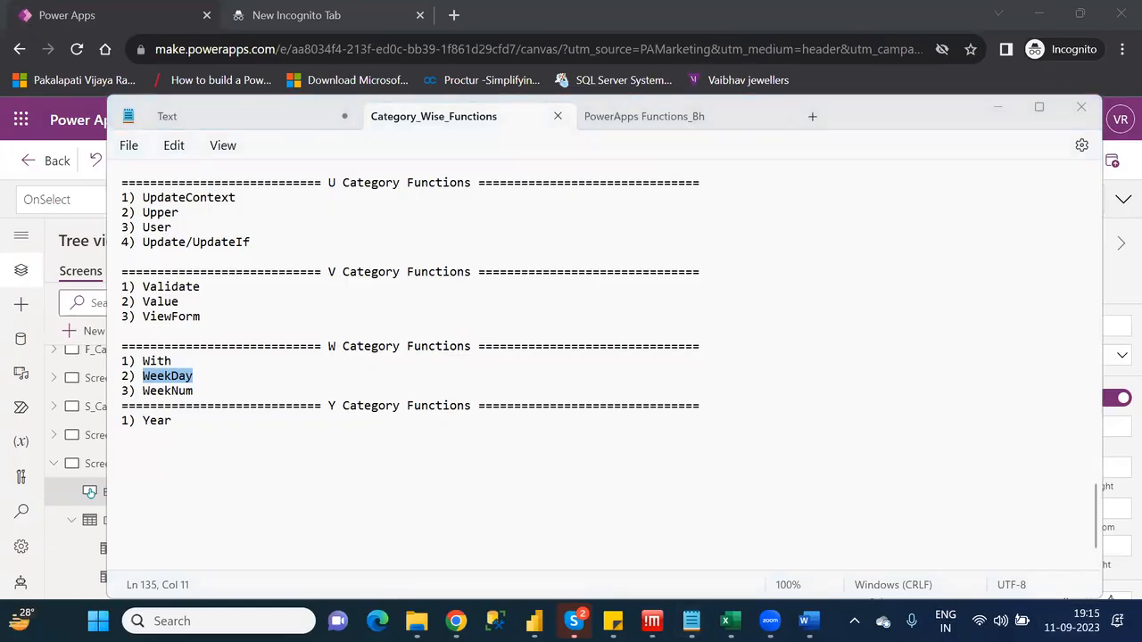
pyautogui.click(1084, 621)
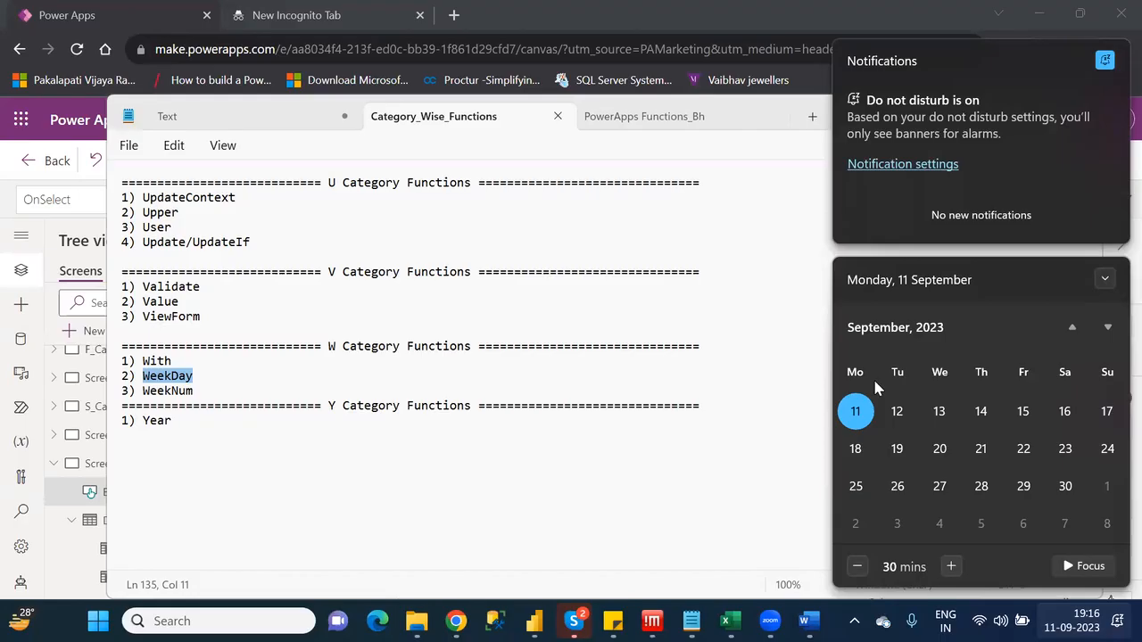
# Switch back to Power Apps and inspect the columns and Items formula of Screen3's DataTable5
pyautogui.hotkey('alt', 'Tab')
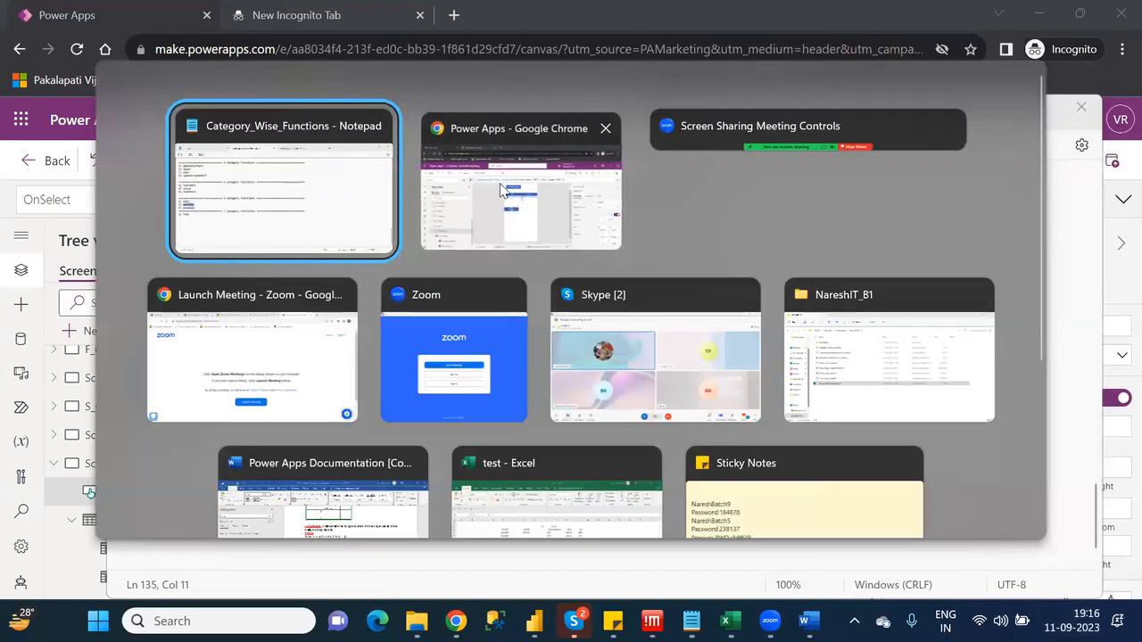
pyautogui.click(500, 190)
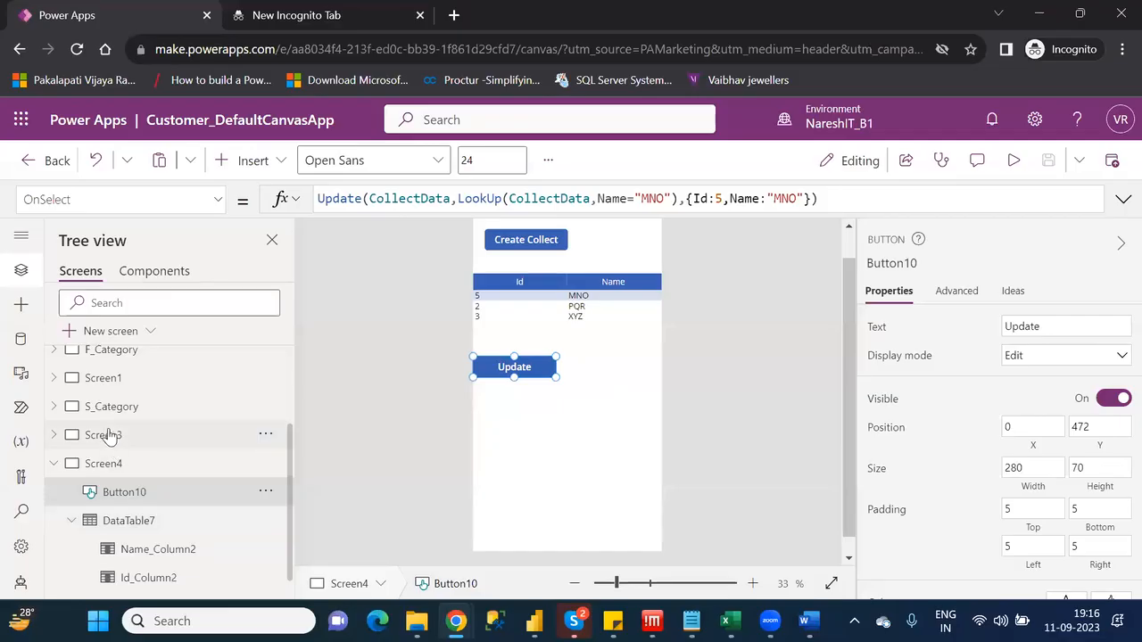
pyautogui.click(105, 435)
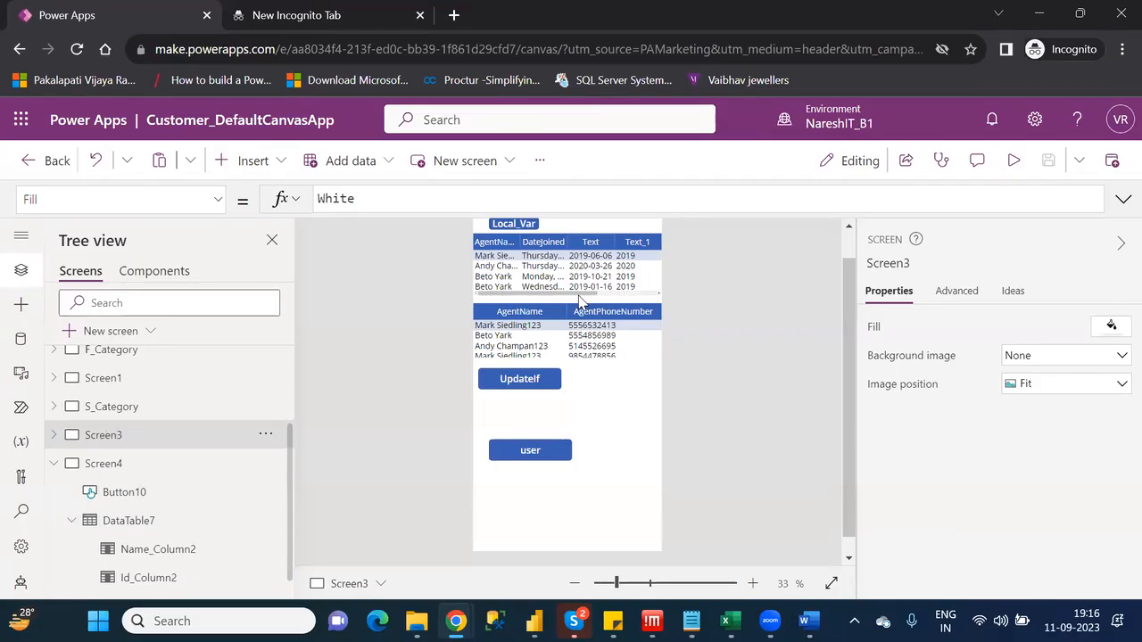
pyautogui.moveTo(578, 297); pyautogui.dragTo(651, 297)
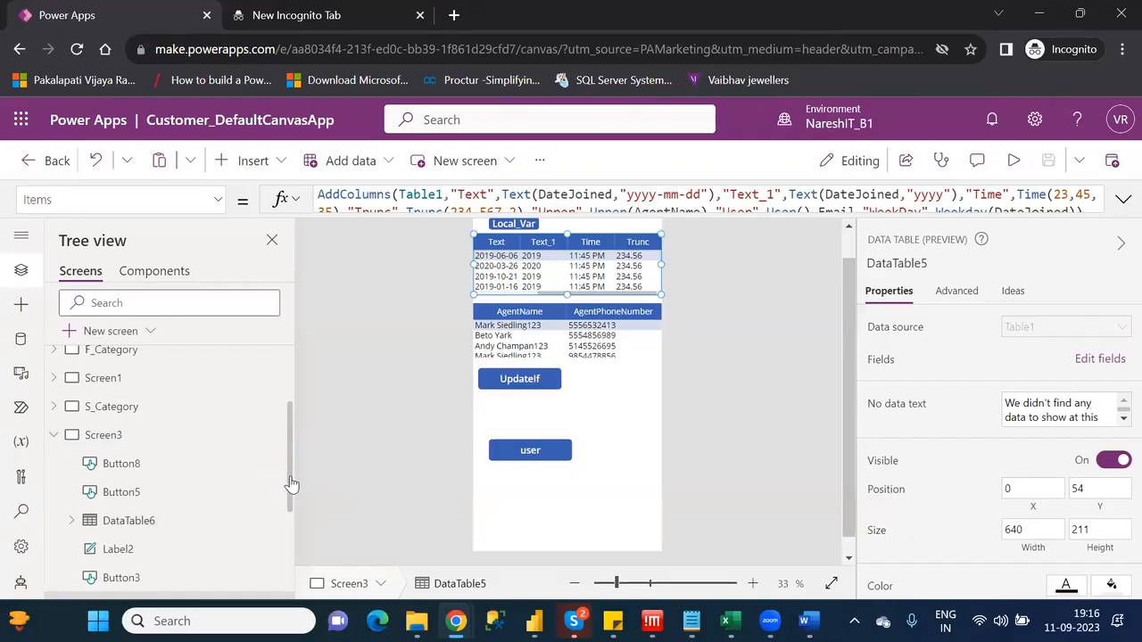
pyautogui.scroll(-1, 288, 490)
pyautogui.scroll(-1, 295, 504)
pyautogui.scroll(-1, 294, 513)
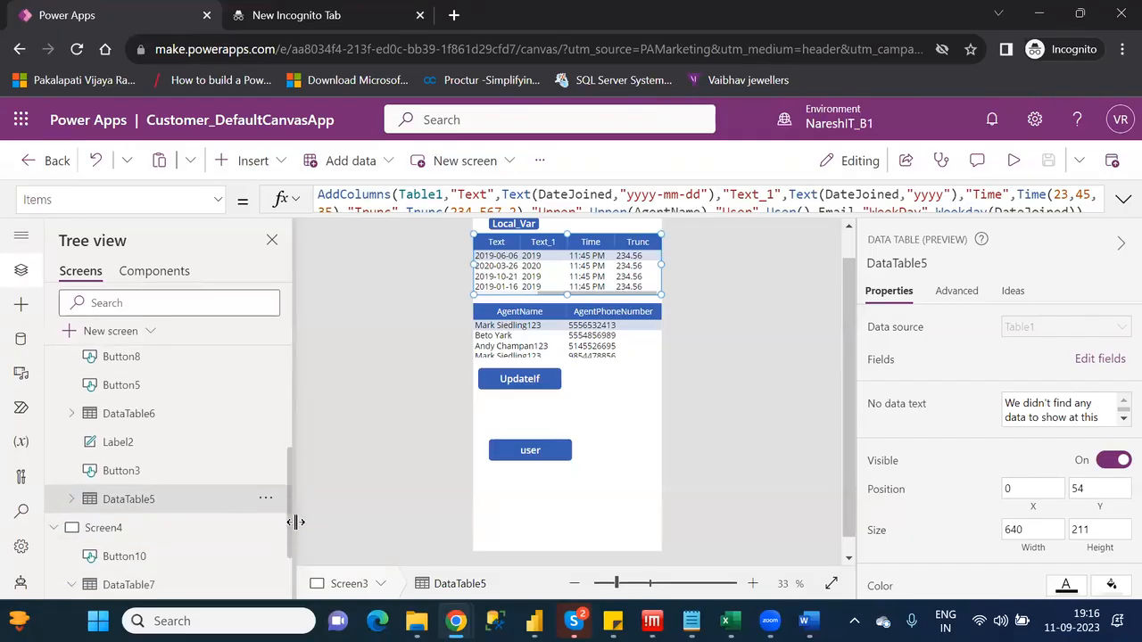
pyautogui.scroll(3, 304, 483)
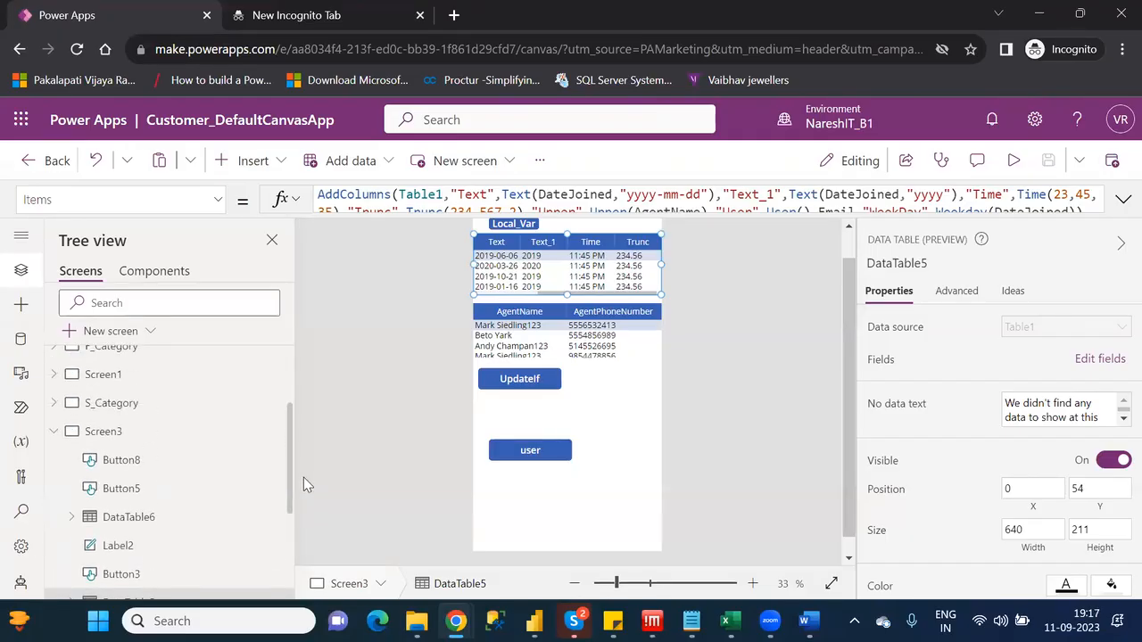
# Move Screen4's Update button up beside the Create Collect button, to about X 339, Y 40
pyautogui.scroll(-3, 306, 530)
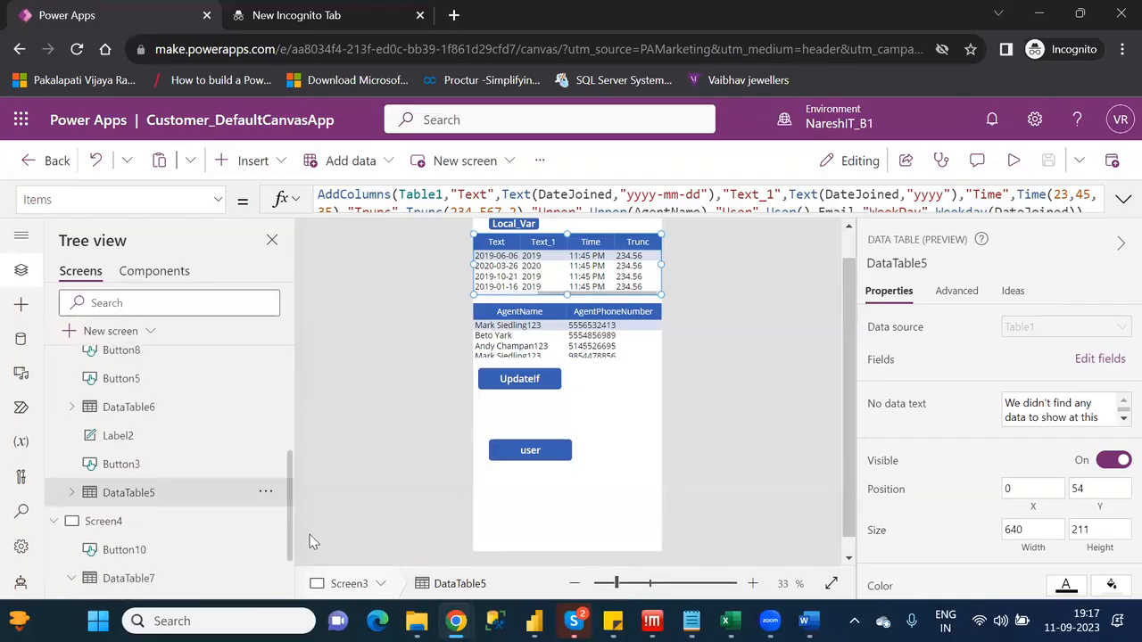
pyautogui.scroll(-1, 313, 558)
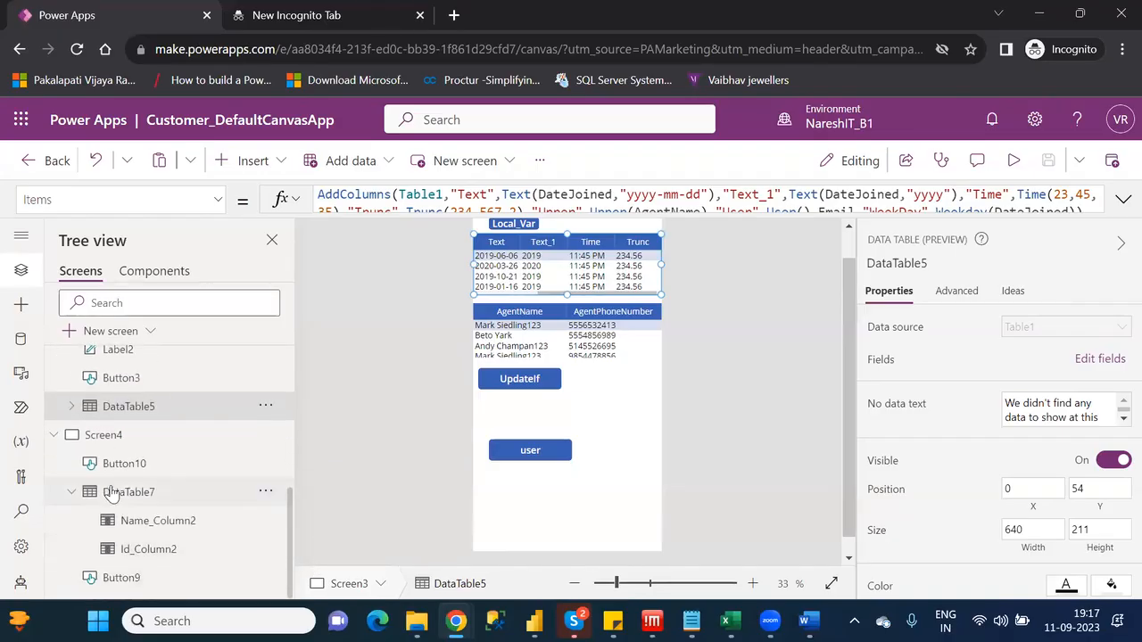
pyautogui.click(109, 435)
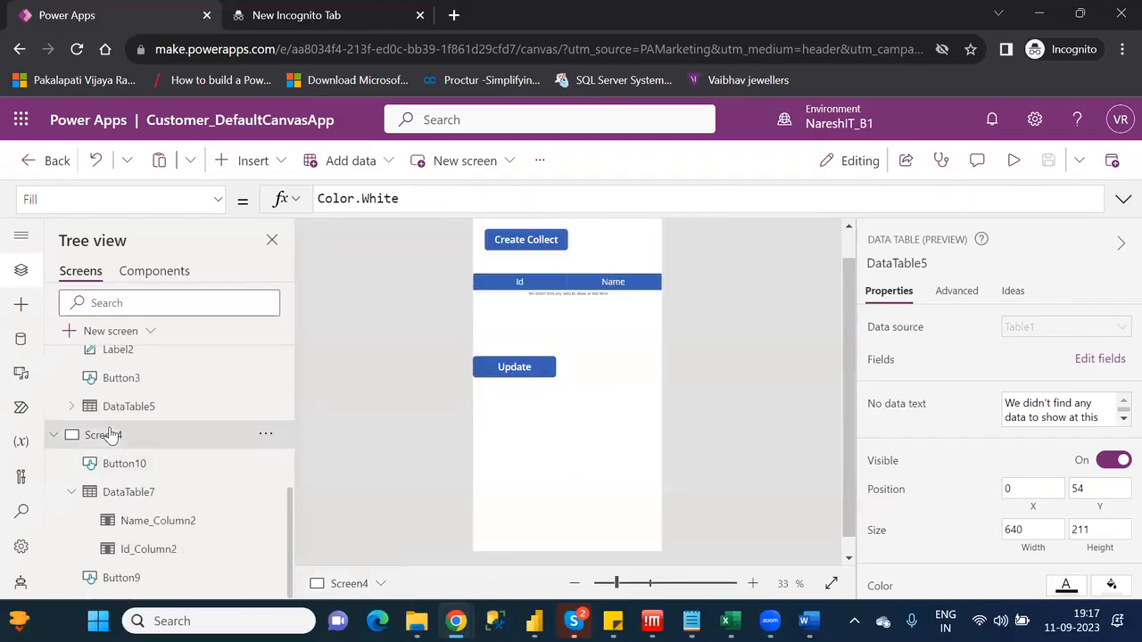
pyautogui.click(532, 375)
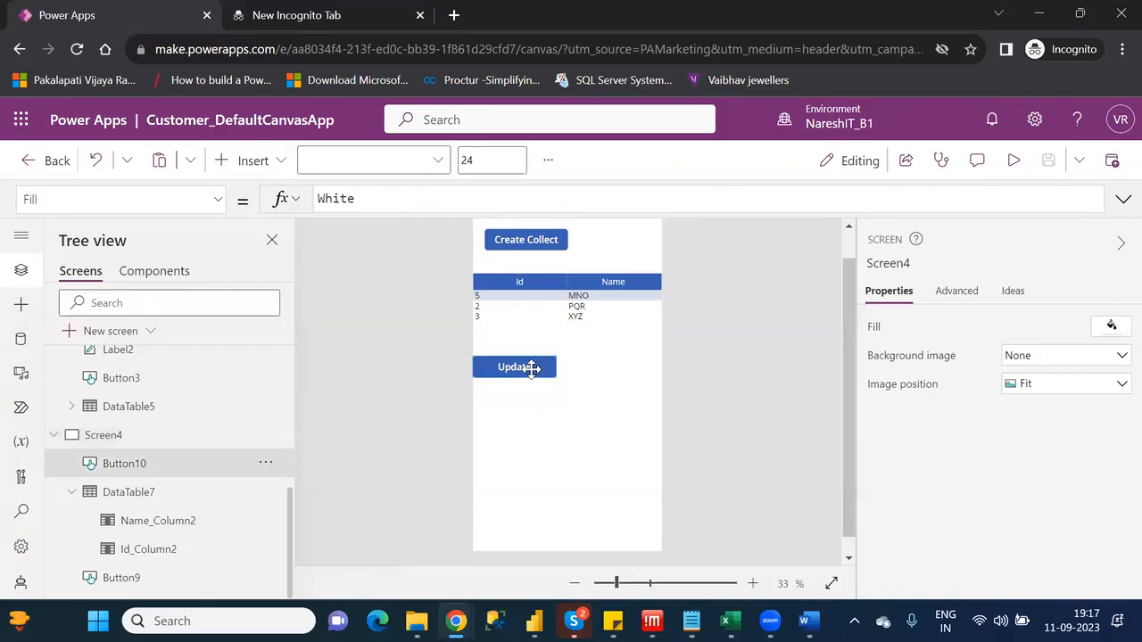
pyautogui.moveTo(523, 366); pyautogui.dragTo(630, 242)
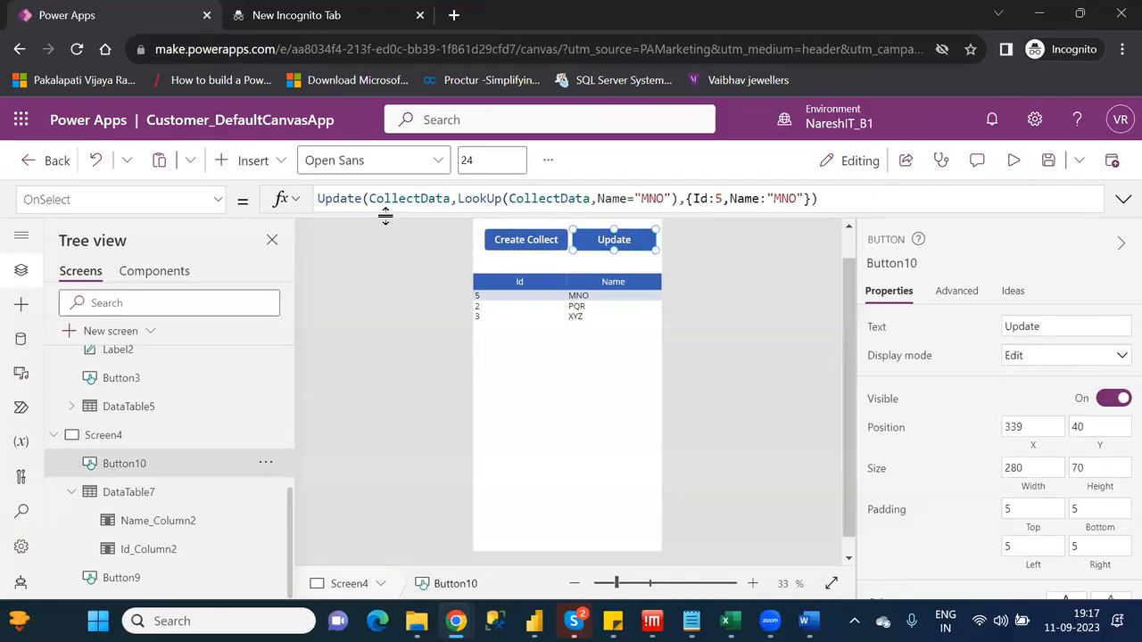
# Insert a data table on Screen4 and fit it below the Id/Name table, at about Y 468 with a height of about 260
pyautogui.click(251, 165)
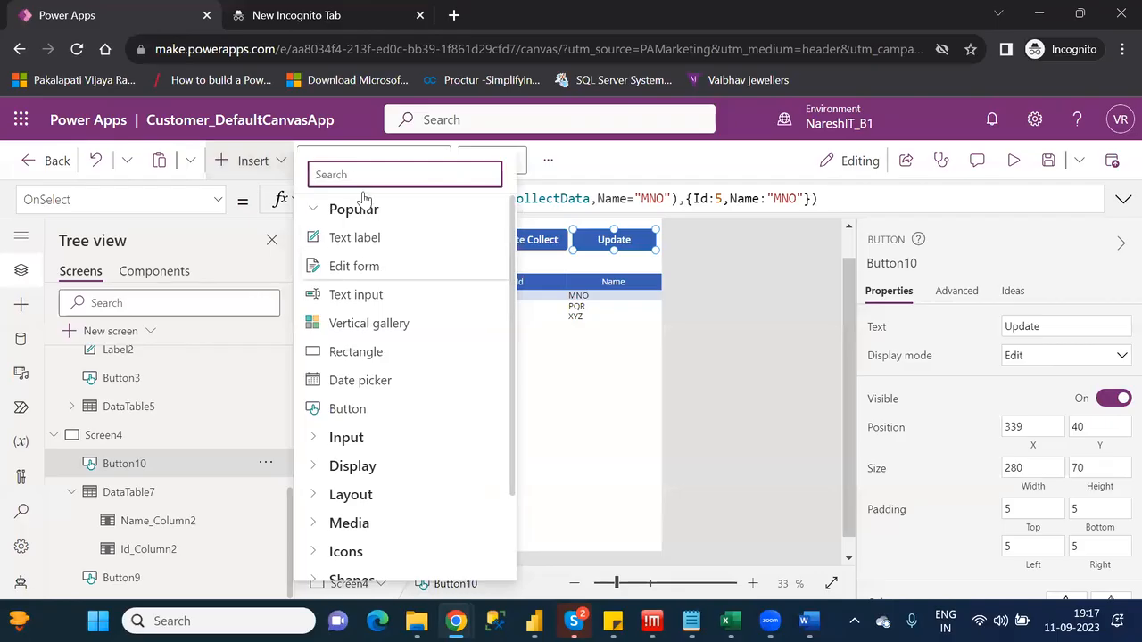
pyautogui.write('dat')
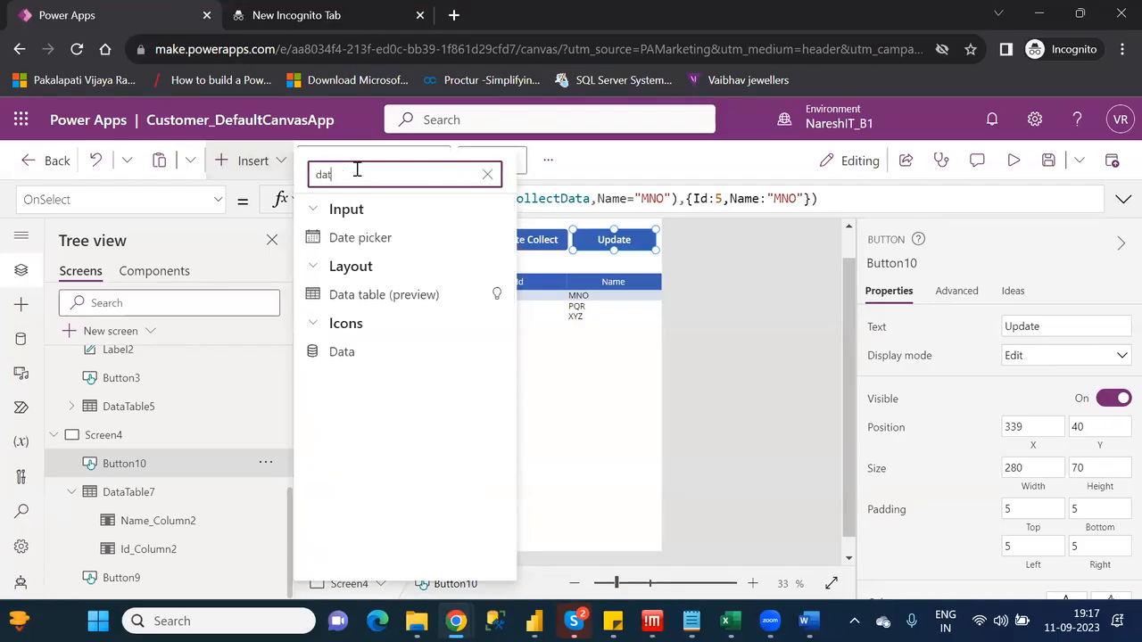
pyautogui.click(387, 295)
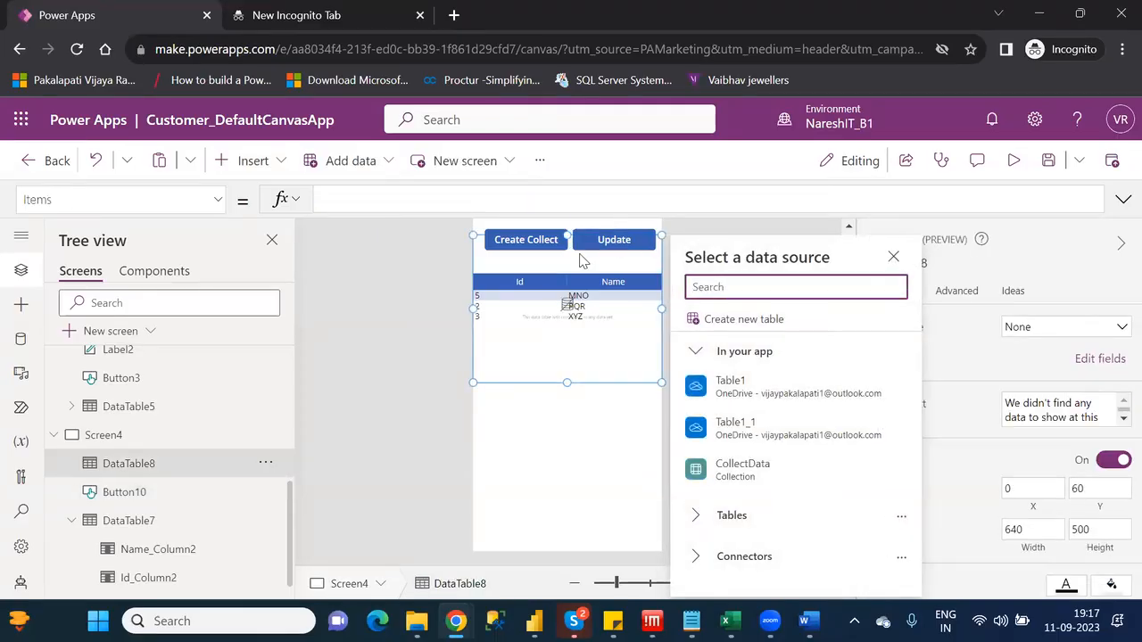
pyautogui.moveTo(571, 230); pyautogui.dragTo(592, 361)
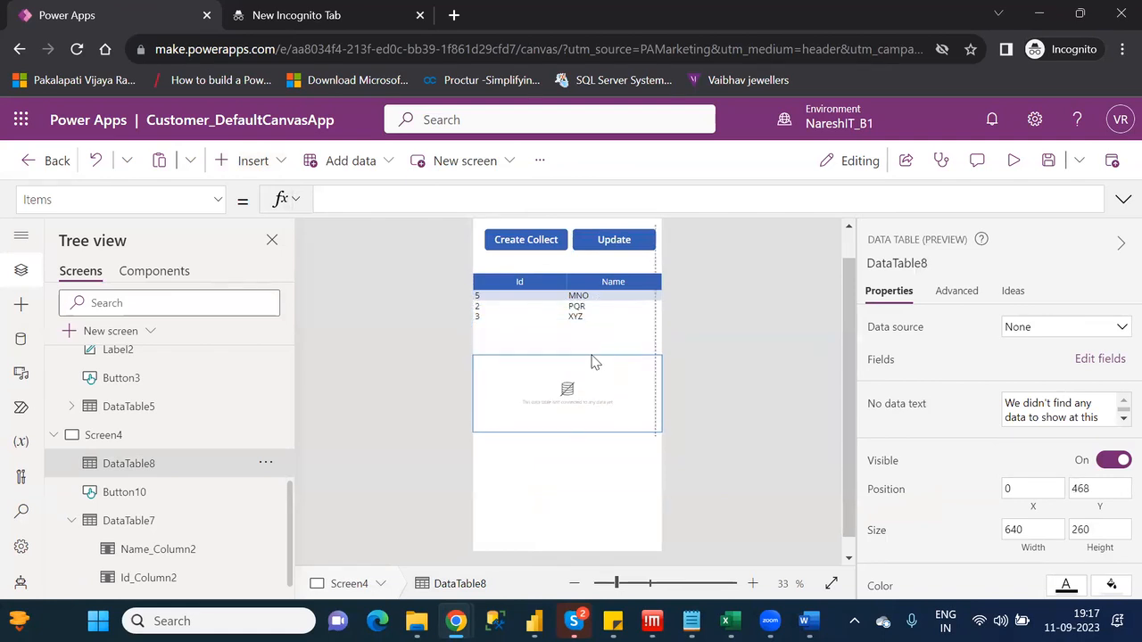
# Connect the new data table to Table1 and add the DateJoined field to it
pyautogui.click(1059, 328)
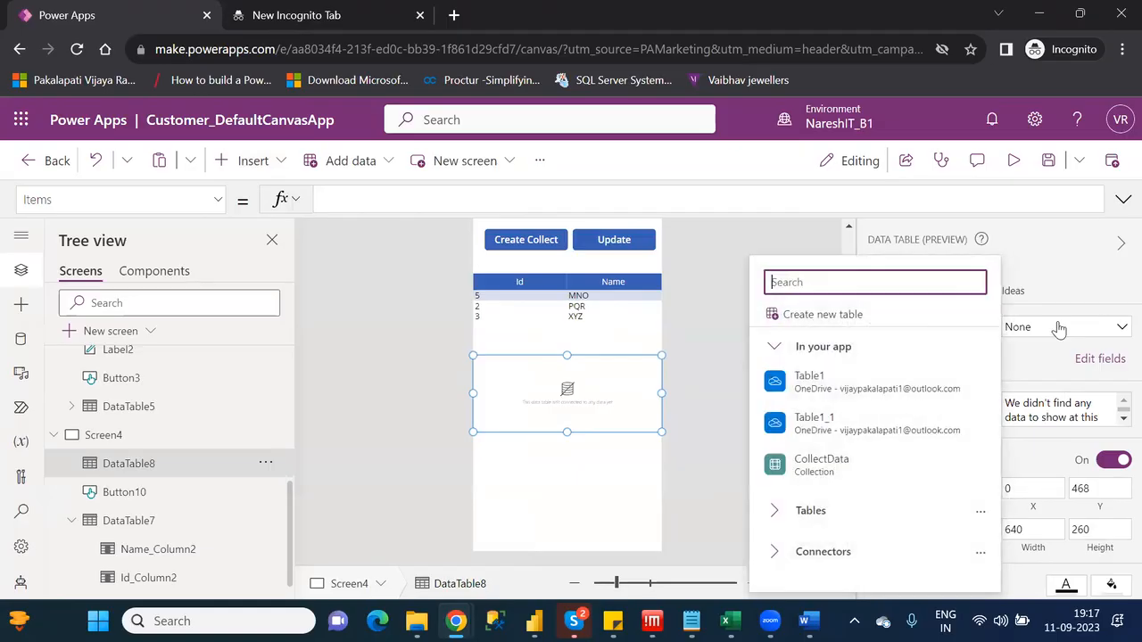
pyautogui.click(877, 388)
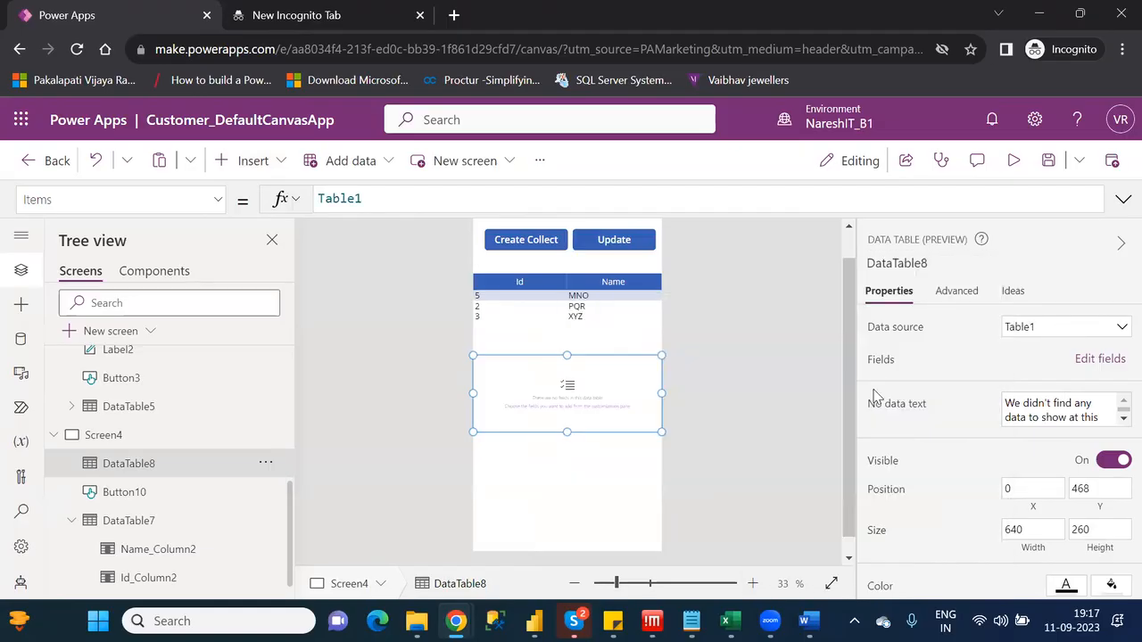
pyautogui.click(1084, 358)
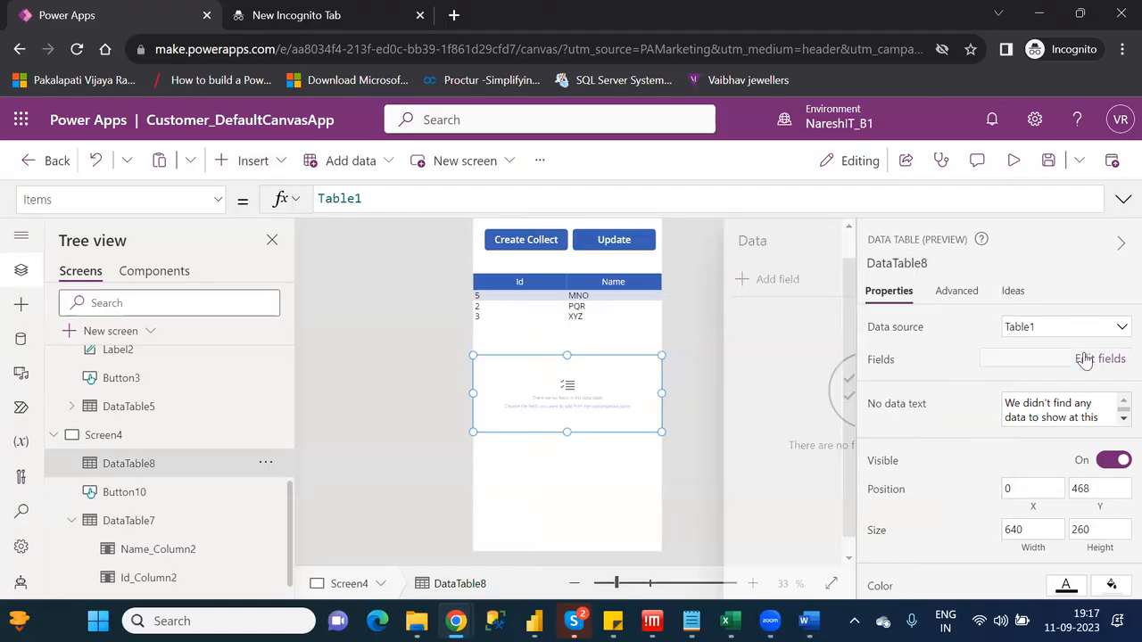
pyautogui.click(632, 284)
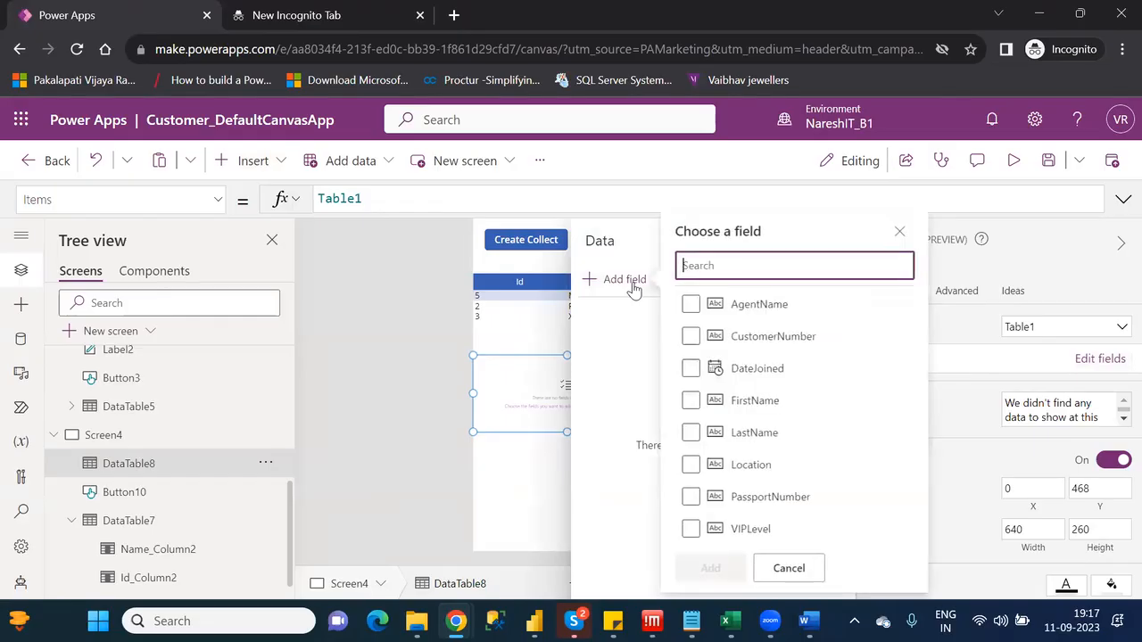
pyautogui.click(692, 368)
pyautogui.click(713, 567)
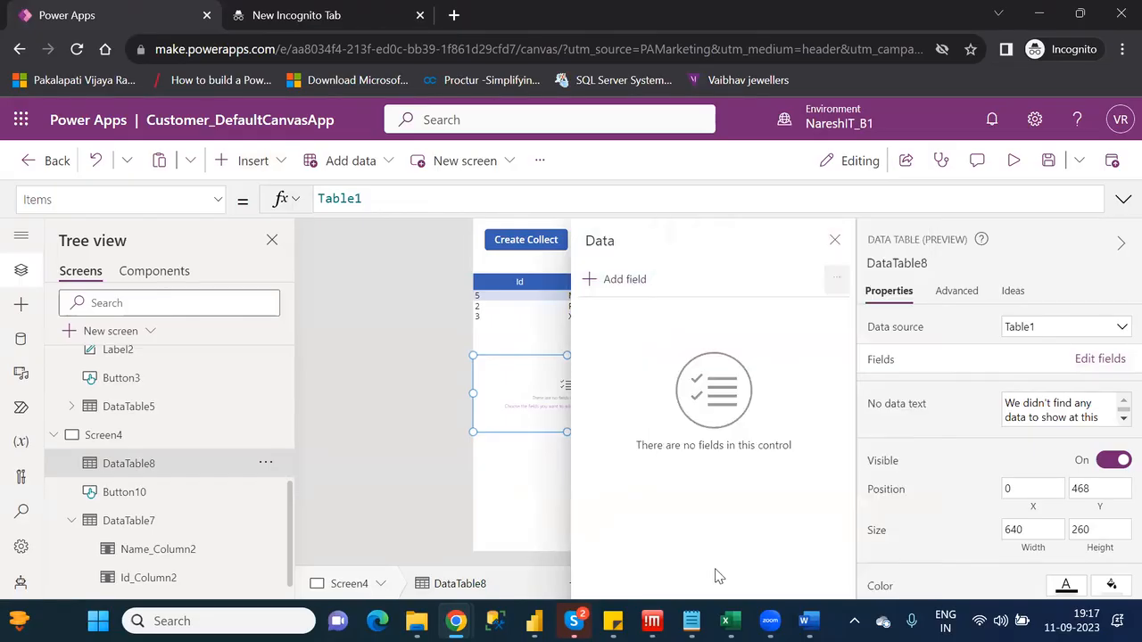
pyautogui.click(835, 241)
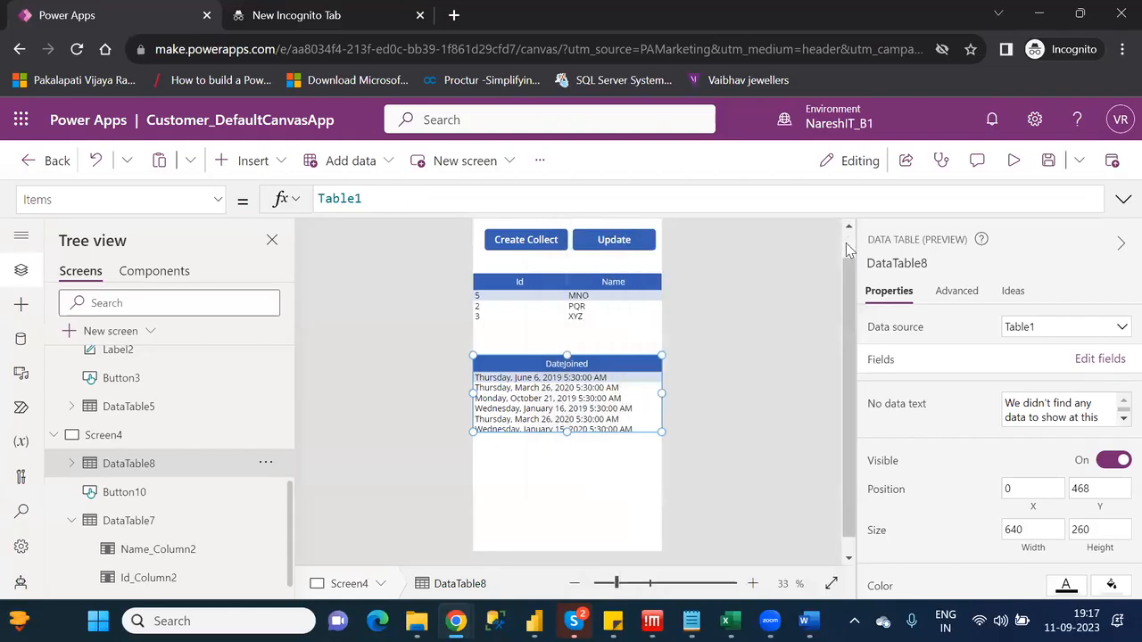
# Set the new data table's Items formula to AddColumns(Table1,"WeekDay",Weekday(DateJoined))
pyautogui.click(320, 198)
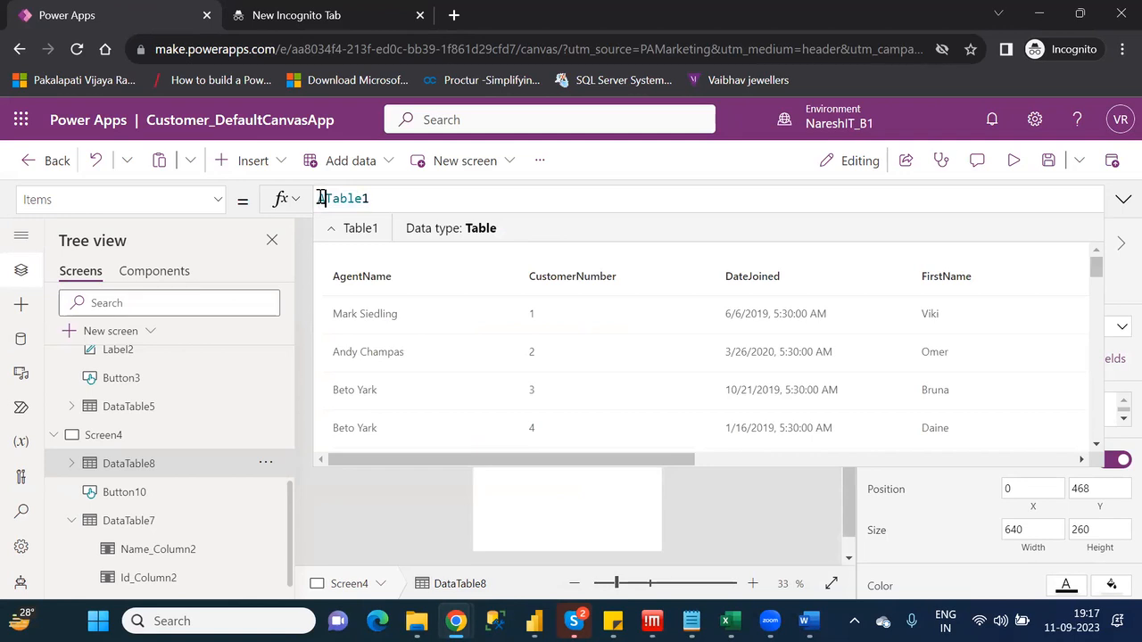
pyautogui.write('A')
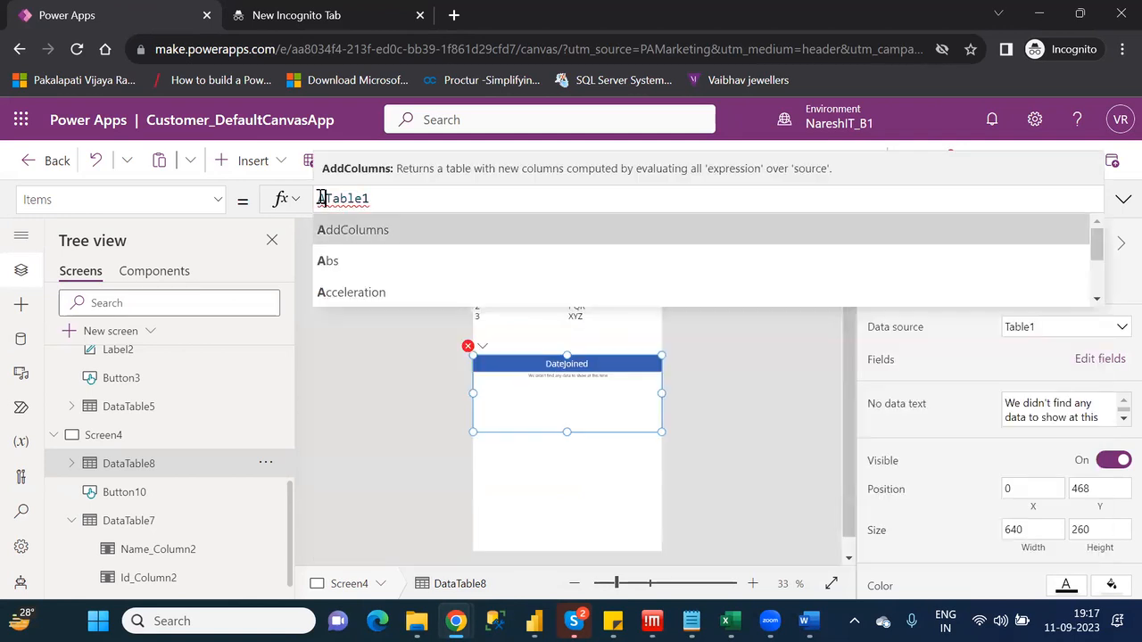
pyautogui.press('Tab')
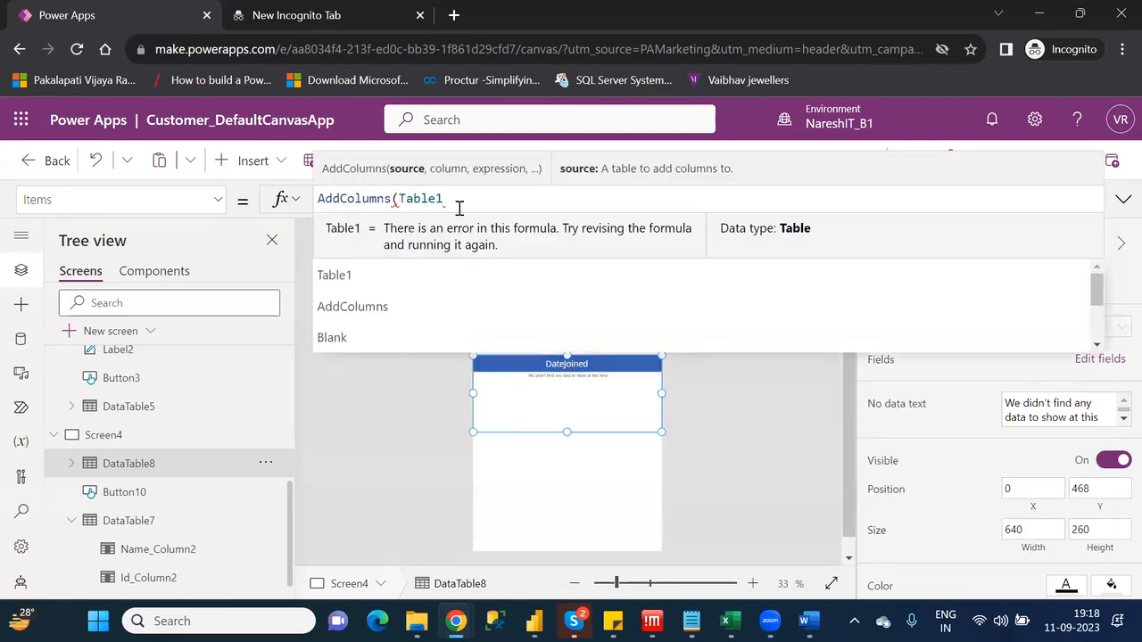
pyautogui.write(',')
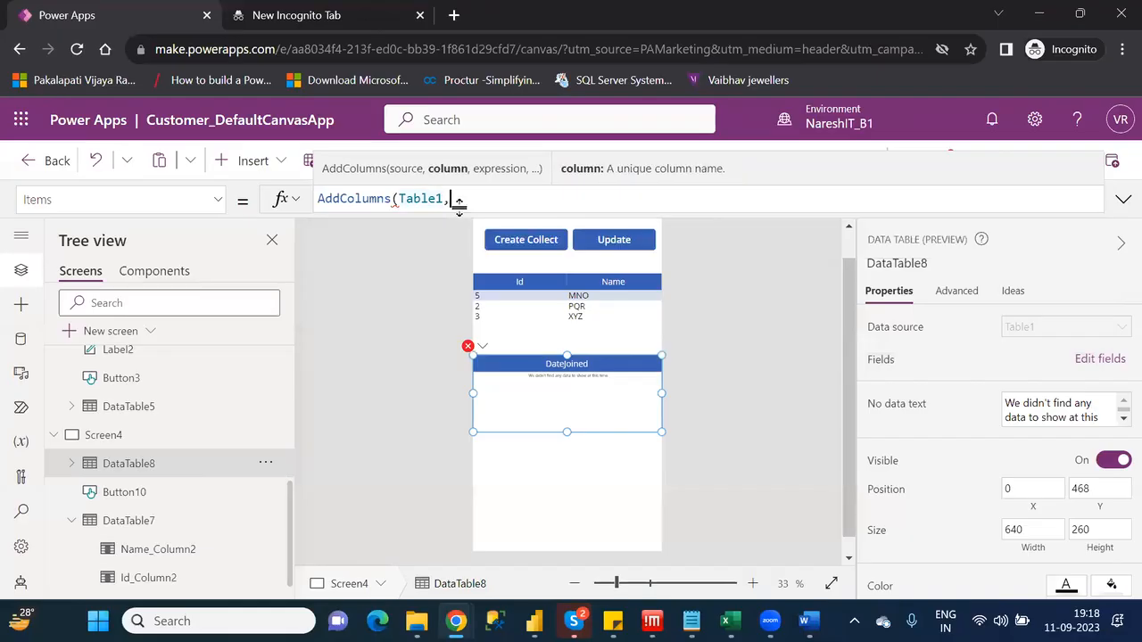
pyautogui.write('"WeekDay"')
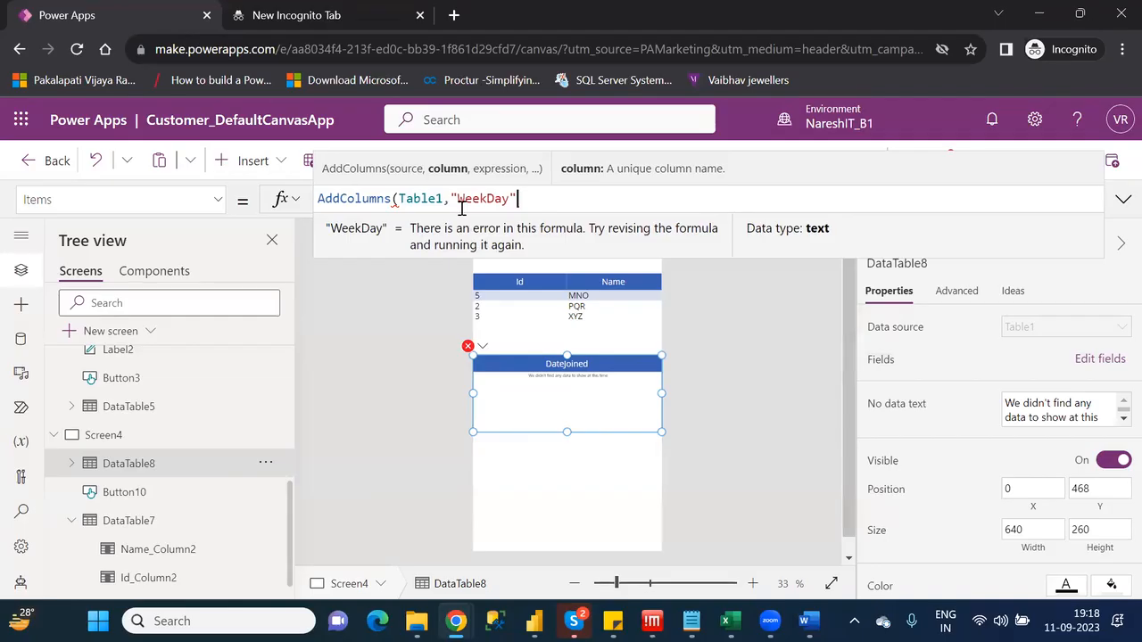
pyautogui.write(',Weekd')
pyautogui.press('Tab')
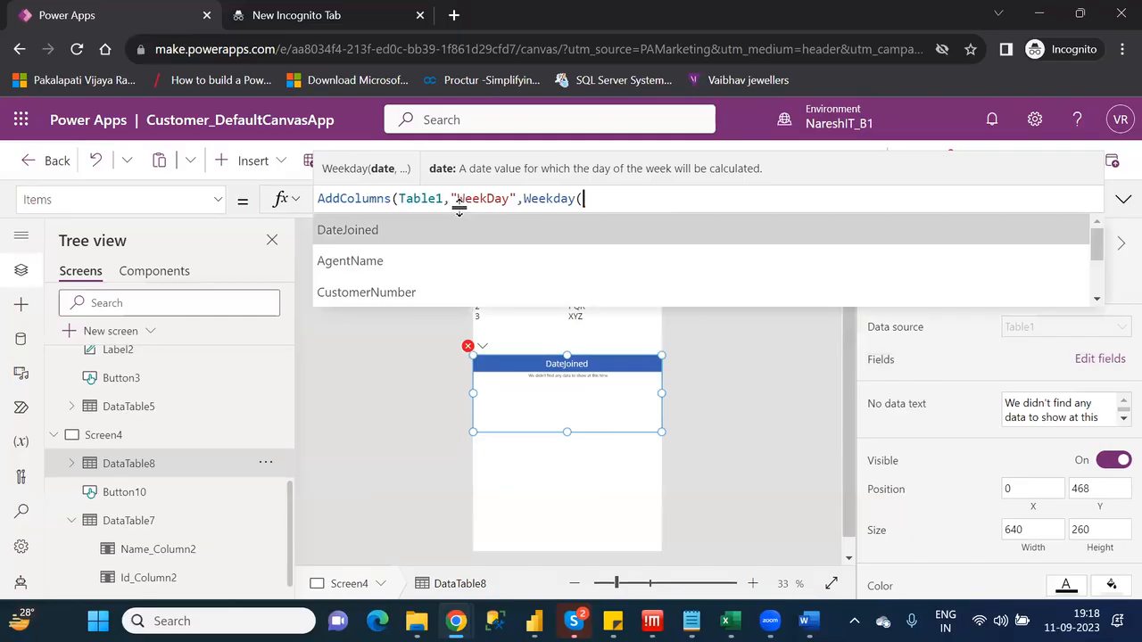
pyautogui.press('Tab')
pyautogui.write(')')
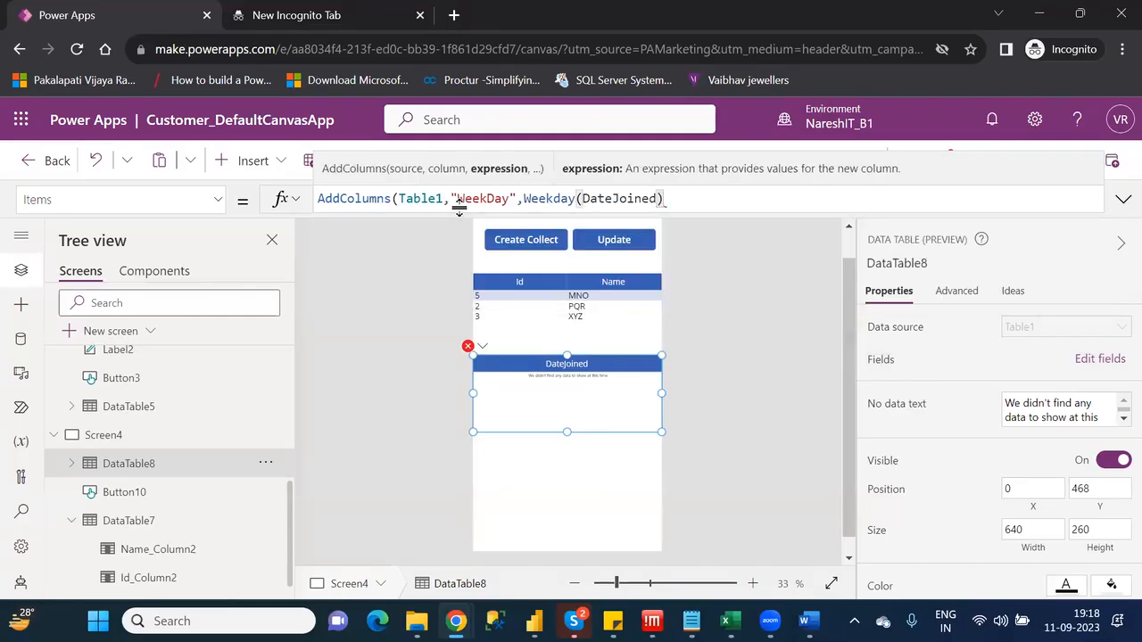
pyautogui.write(')')
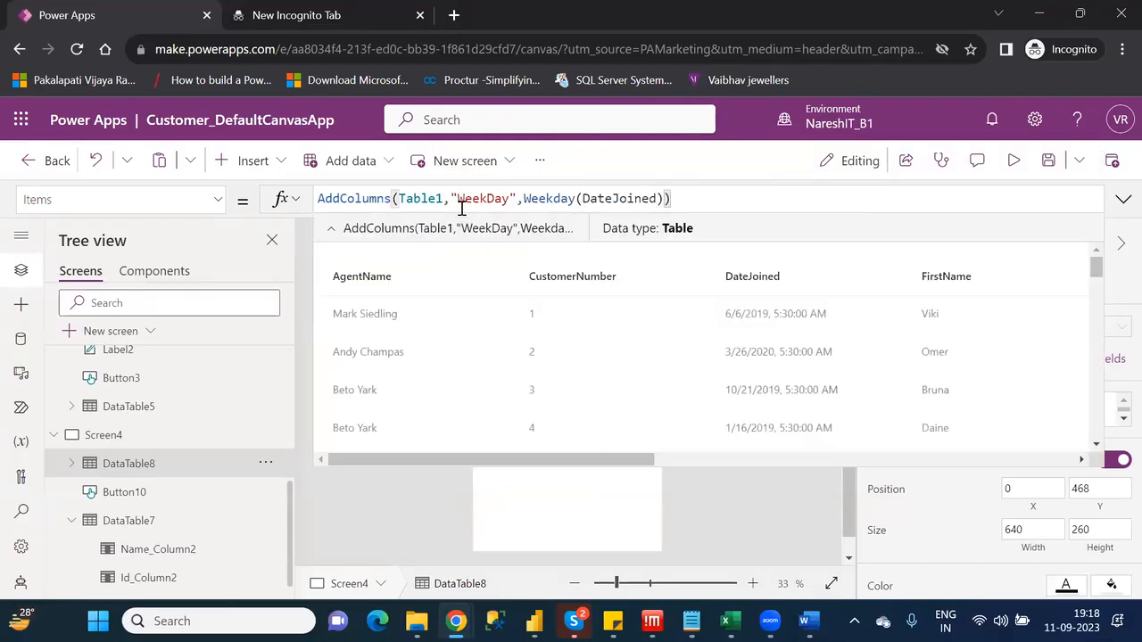
pyautogui.click(1122, 200)
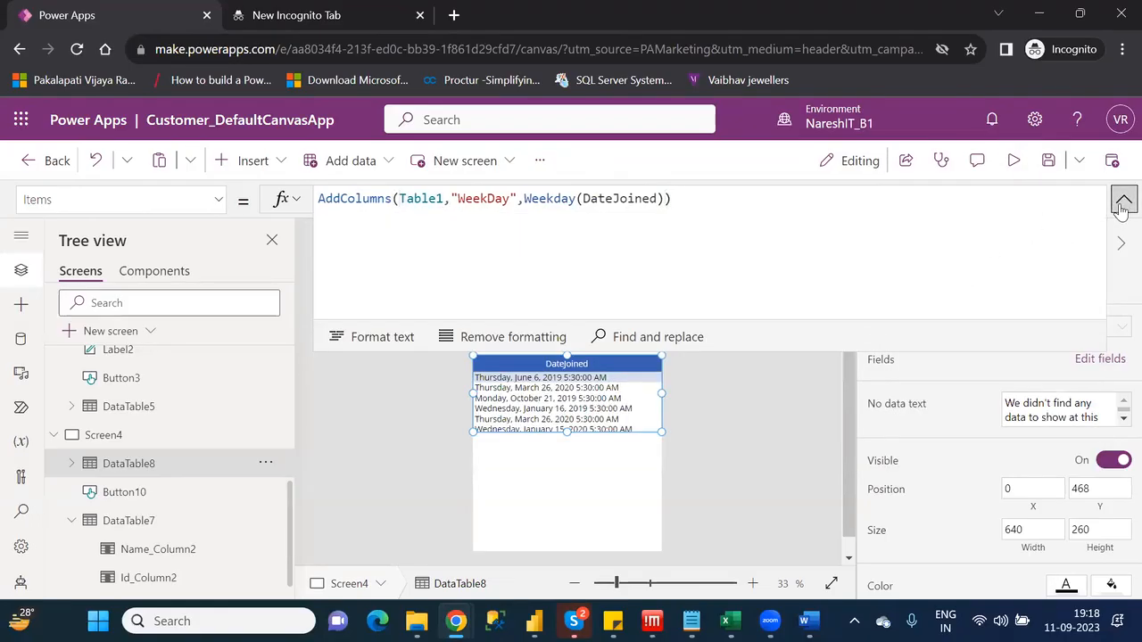
pyautogui.click(1122, 201)
# Add the WeekDay field to the new data table and widen its DateJoined column to about 451
pyautogui.click(1094, 361)
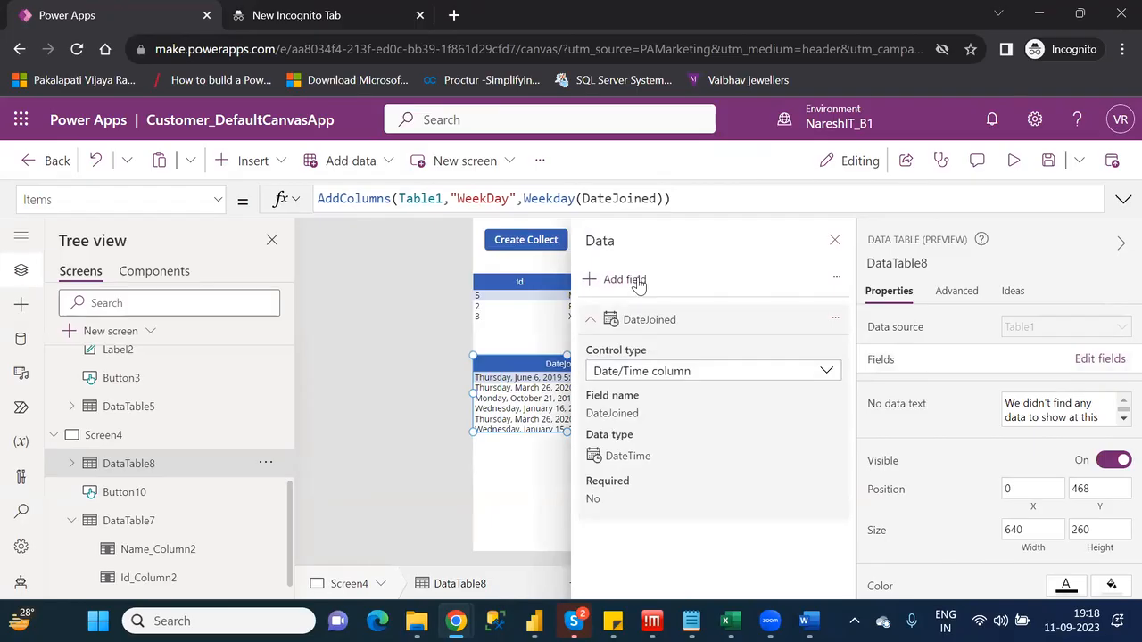
pyautogui.click(637, 282)
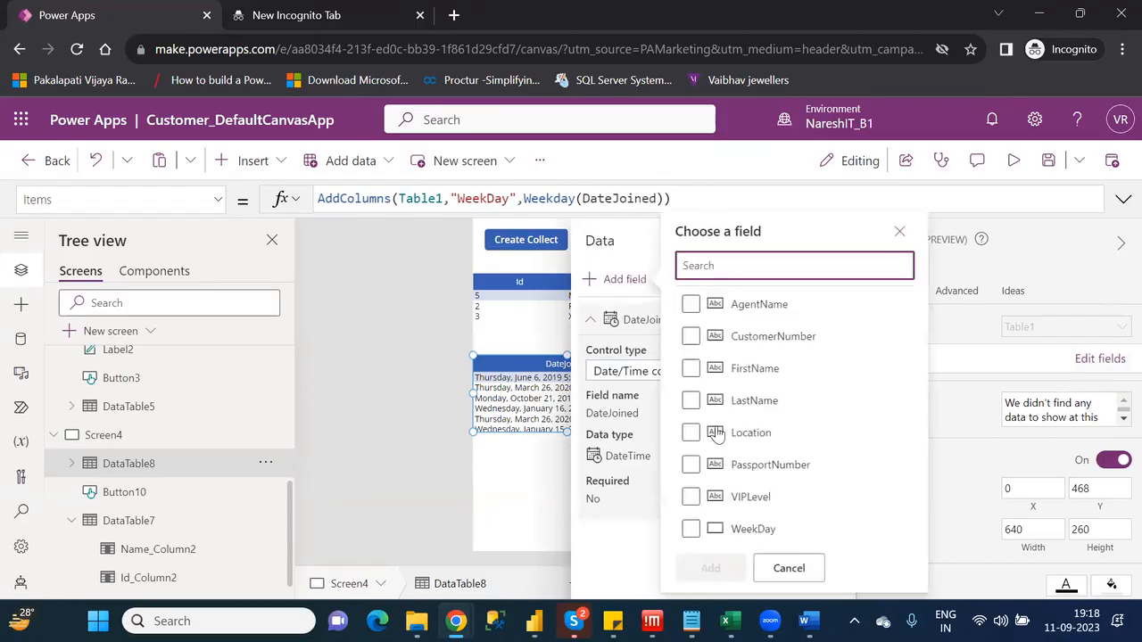
pyautogui.click(691, 531)
pyautogui.click(710, 568)
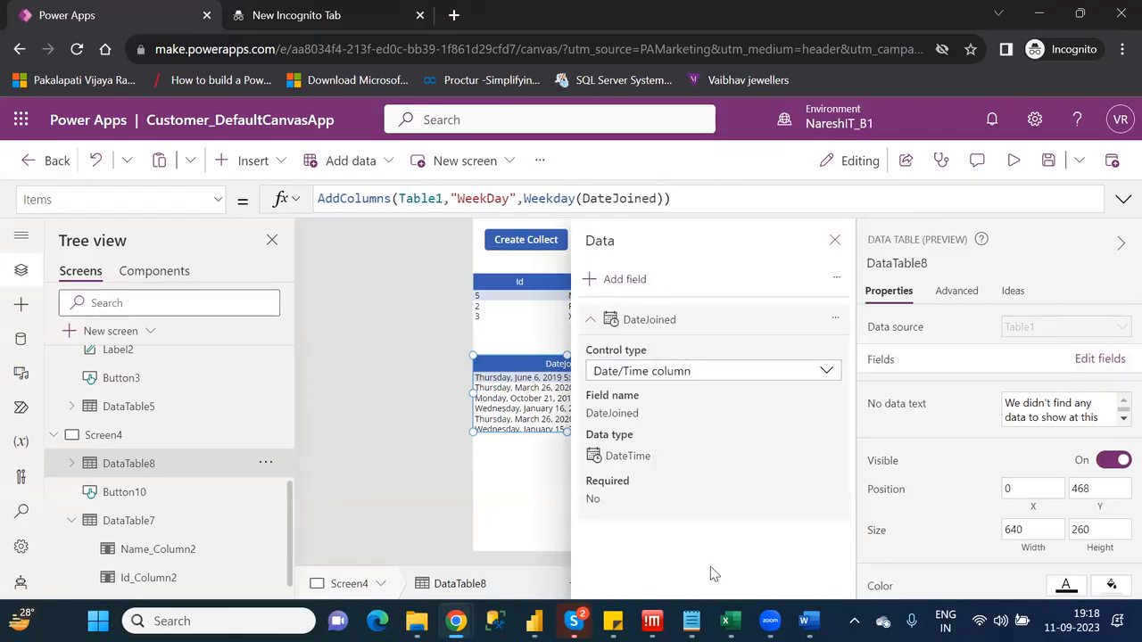
pyautogui.click(835, 242)
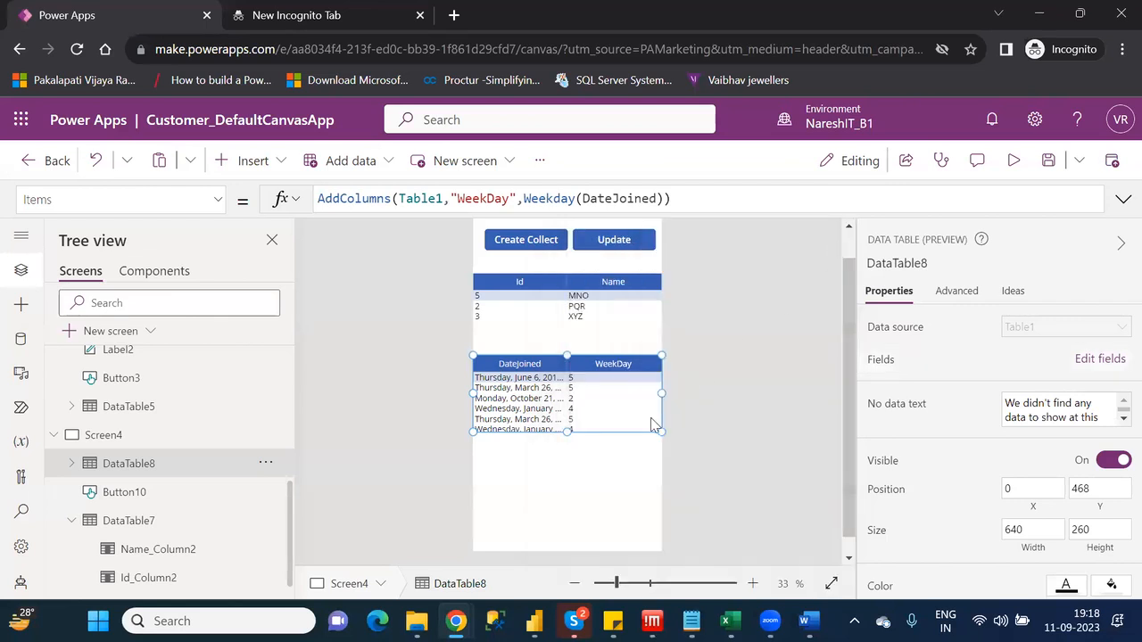
pyautogui.click(542, 390)
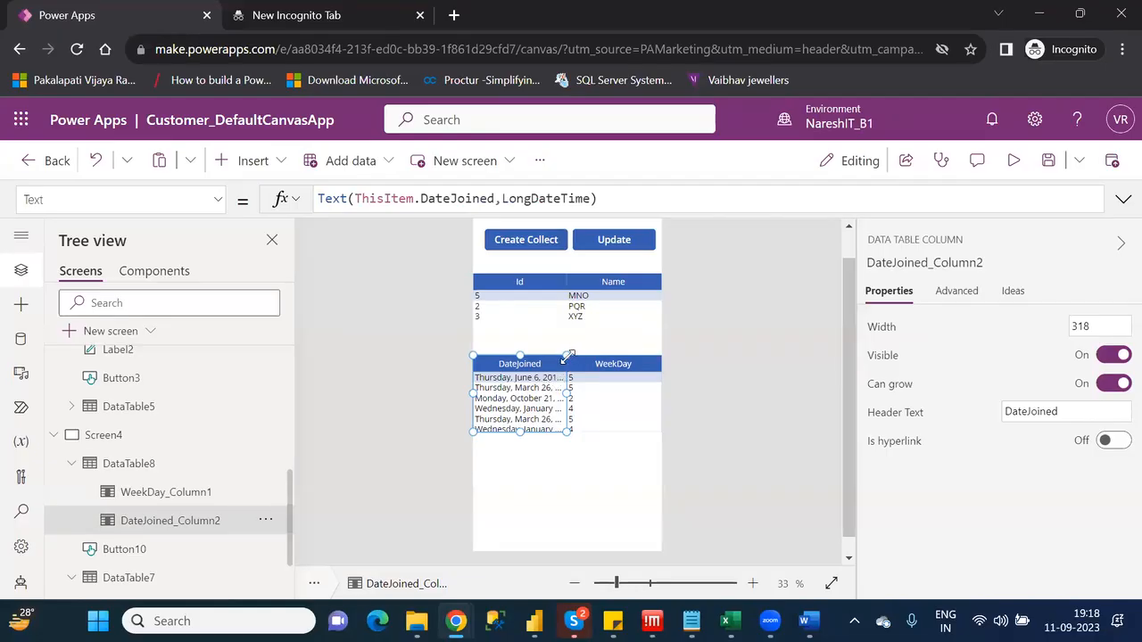
pyautogui.moveTo(567, 356); pyautogui.dragTo(607, 355)
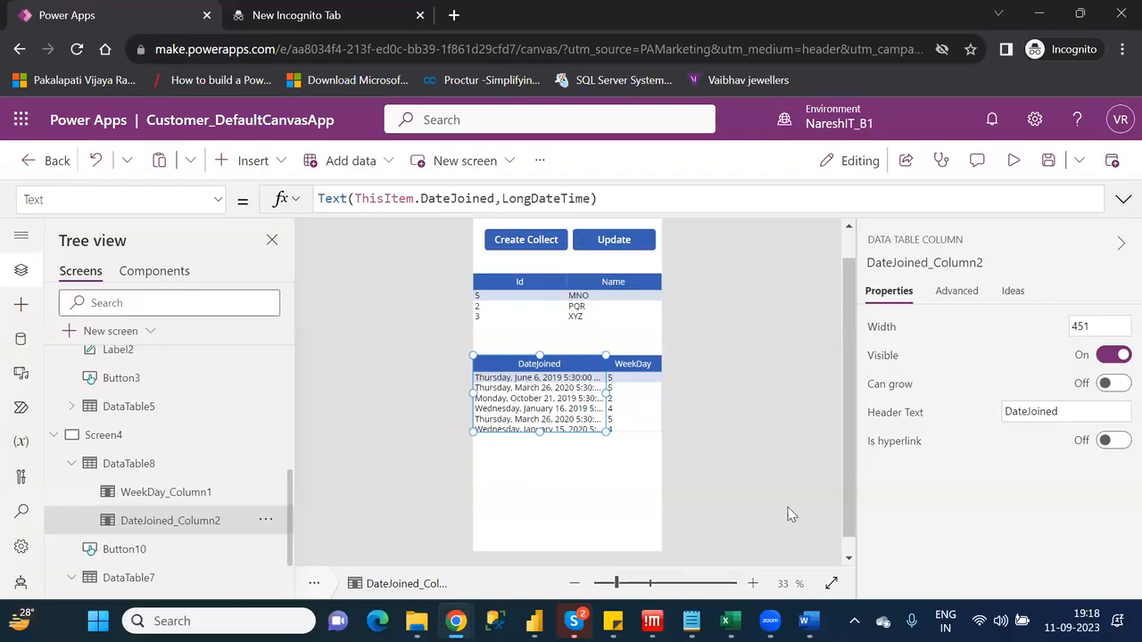
# Open the Windows system calendar and go to June 2019
pyautogui.click(1063, 620)
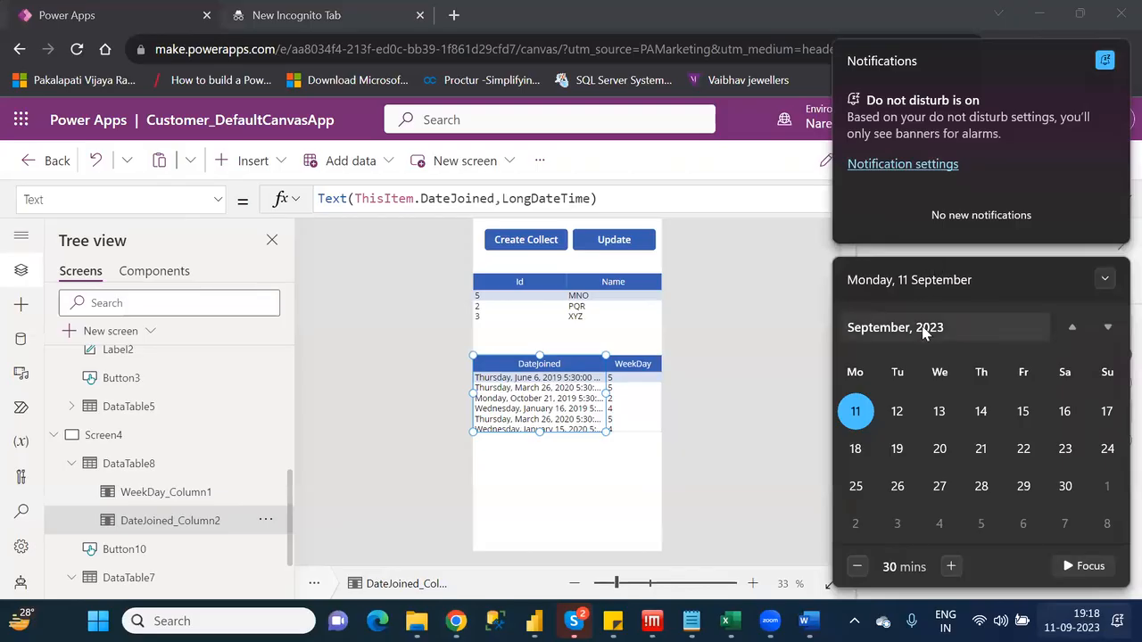
pyautogui.click(924, 328)
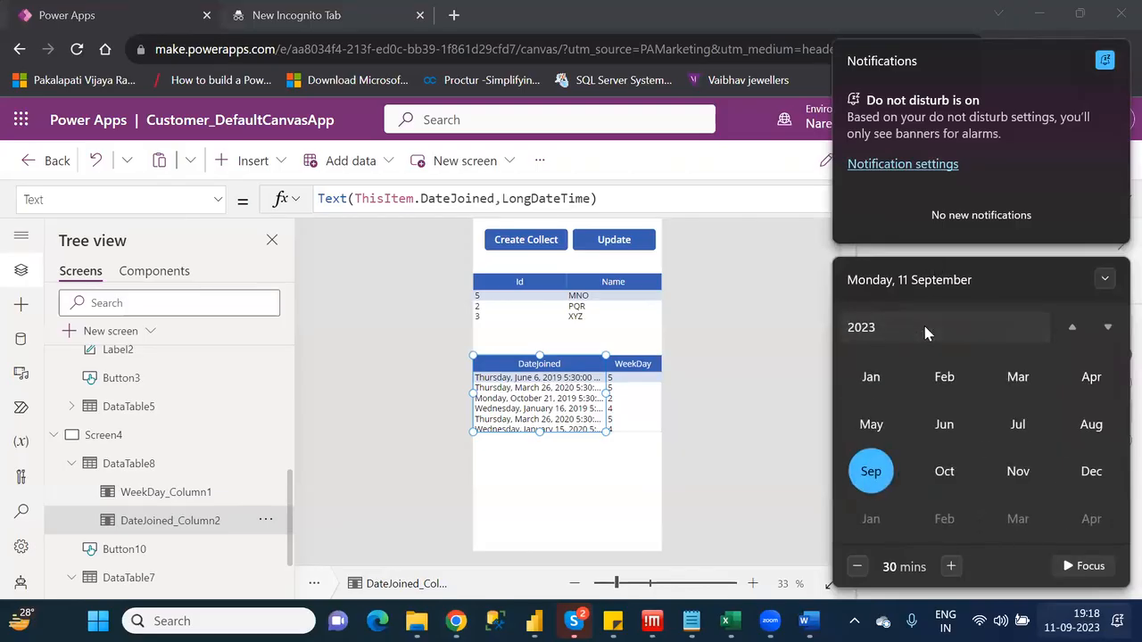
pyautogui.click(863, 327)
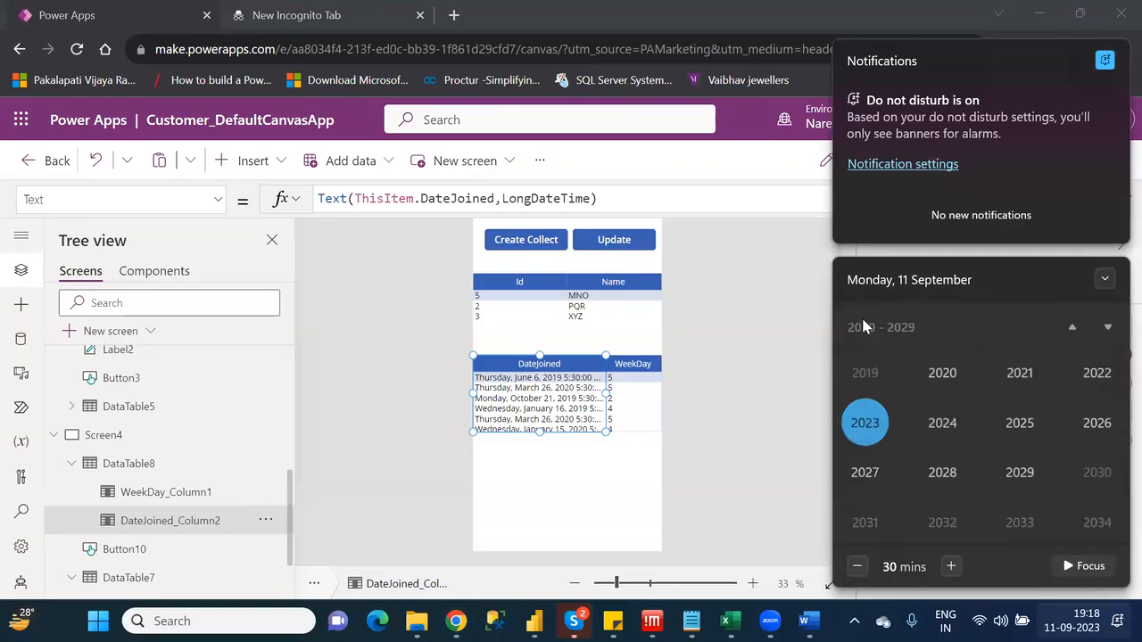
pyautogui.click(866, 379)
pyautogui.click(944, 425)
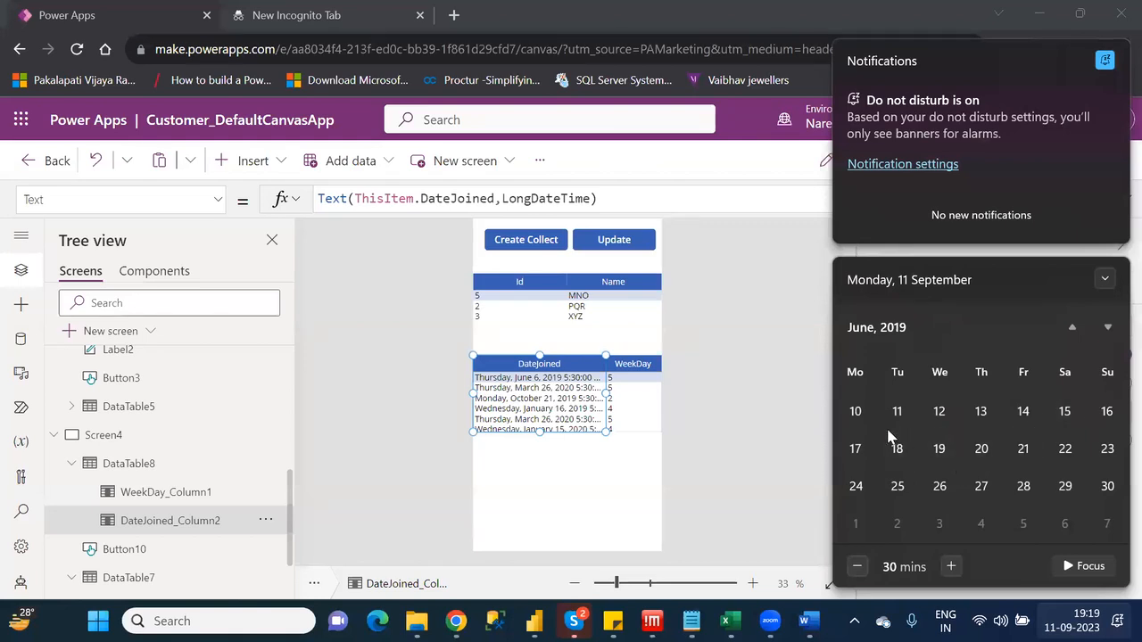
# Check the weekday layout of May 2019 in the calendar and return to June 2019
pyautogui.click(1071, 330)
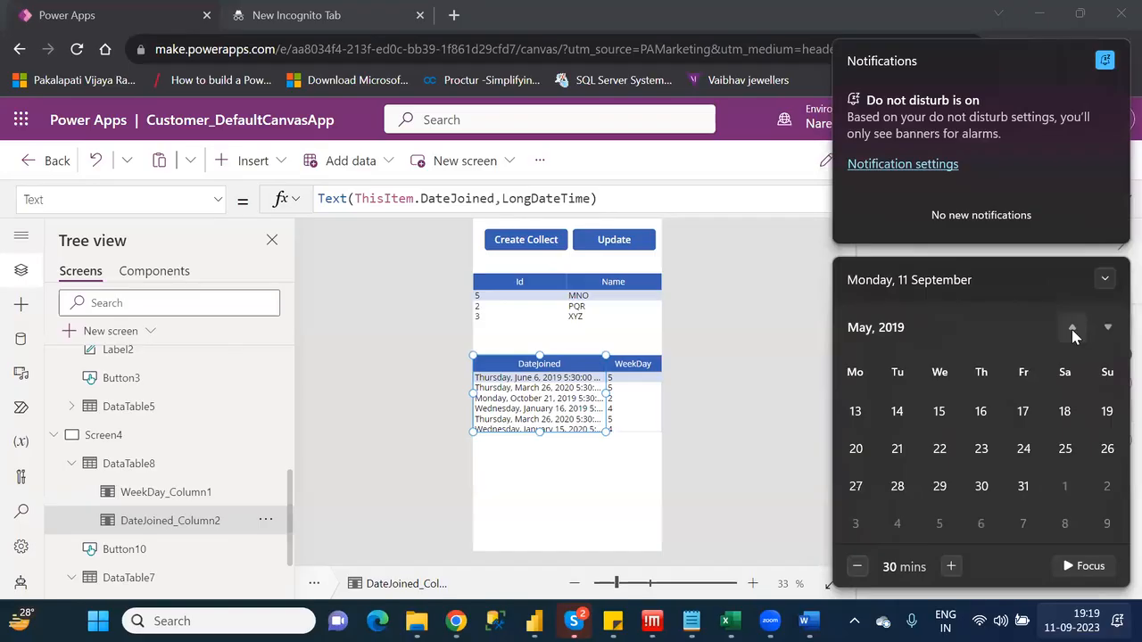
pyautogui.click(1106, 331)
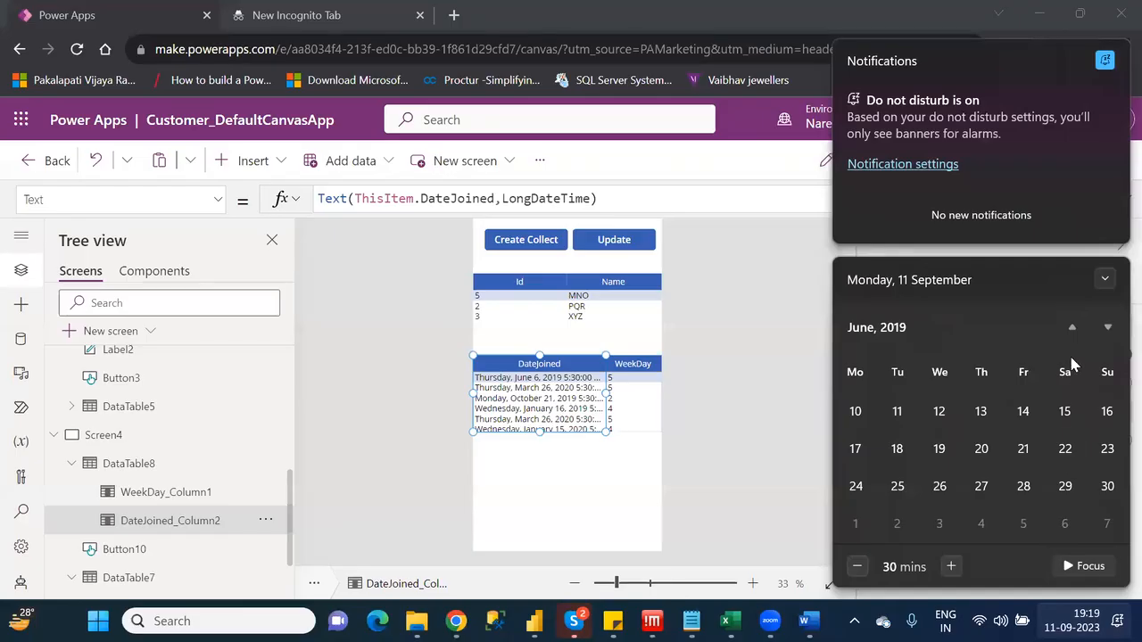
pyautogui.click(1071, 329)
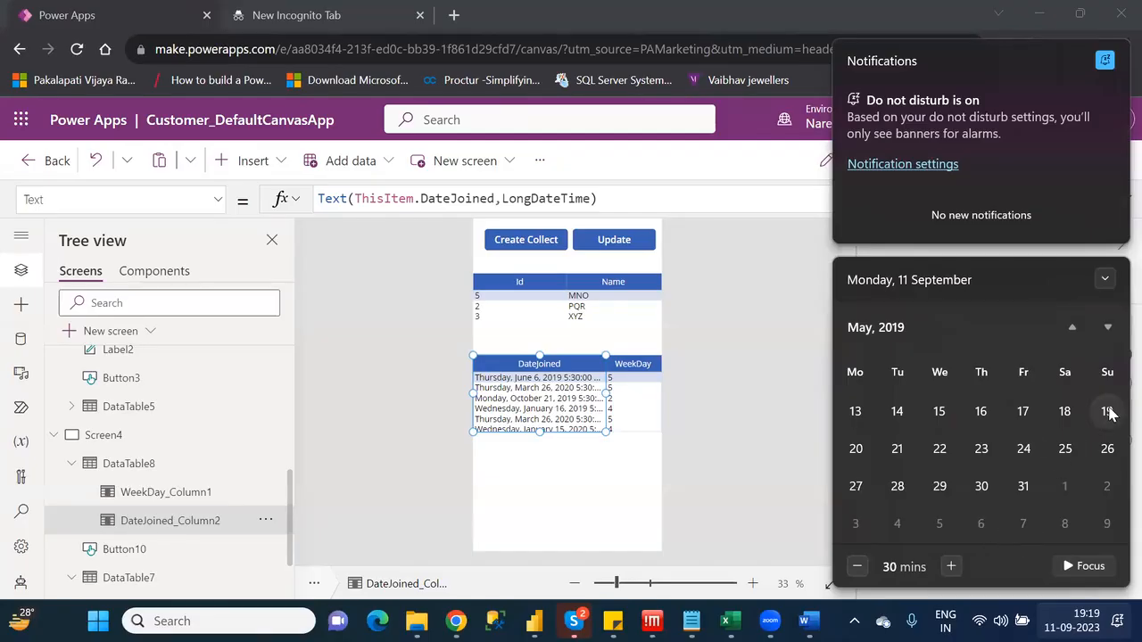
pyautogui.click(1073, 329)
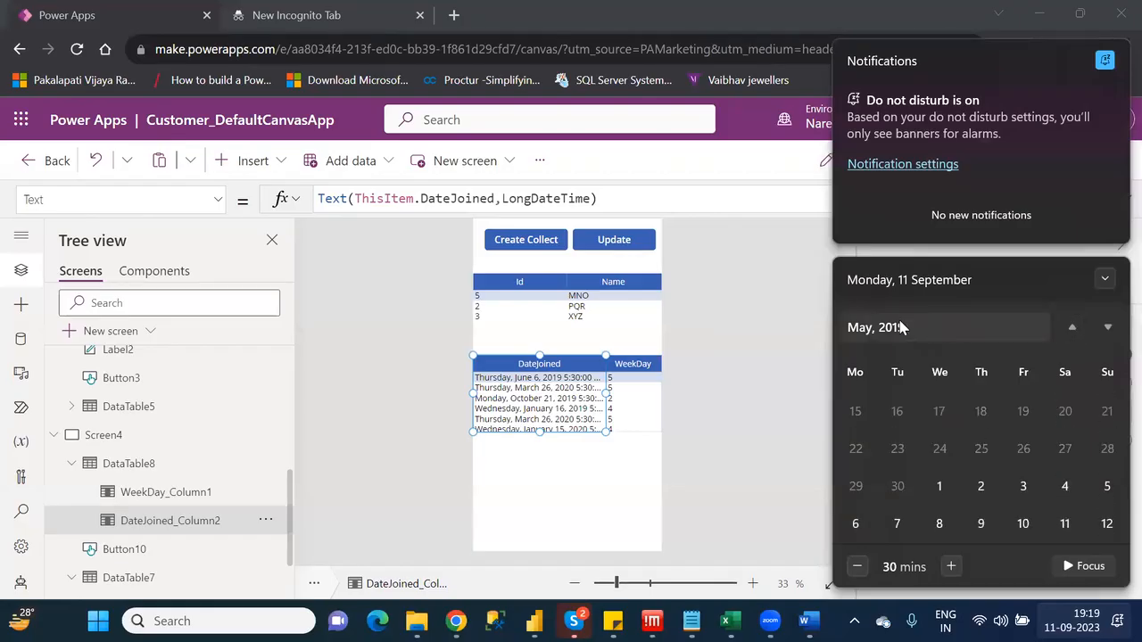
pyautogui.click(1107, 329)
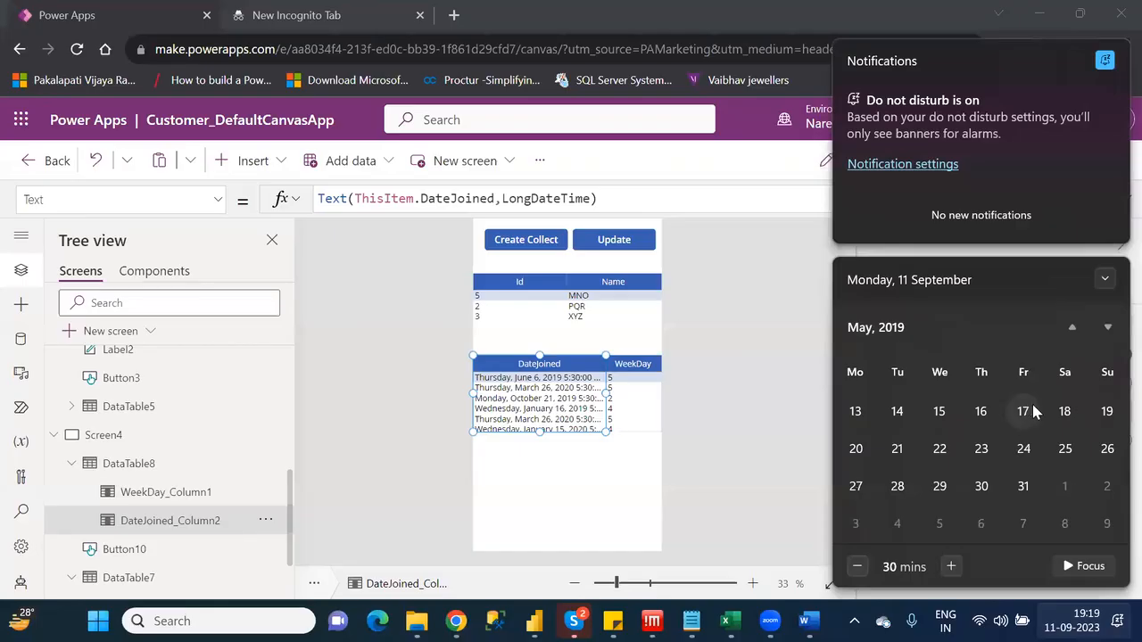
pyautogui.click(862, 329)
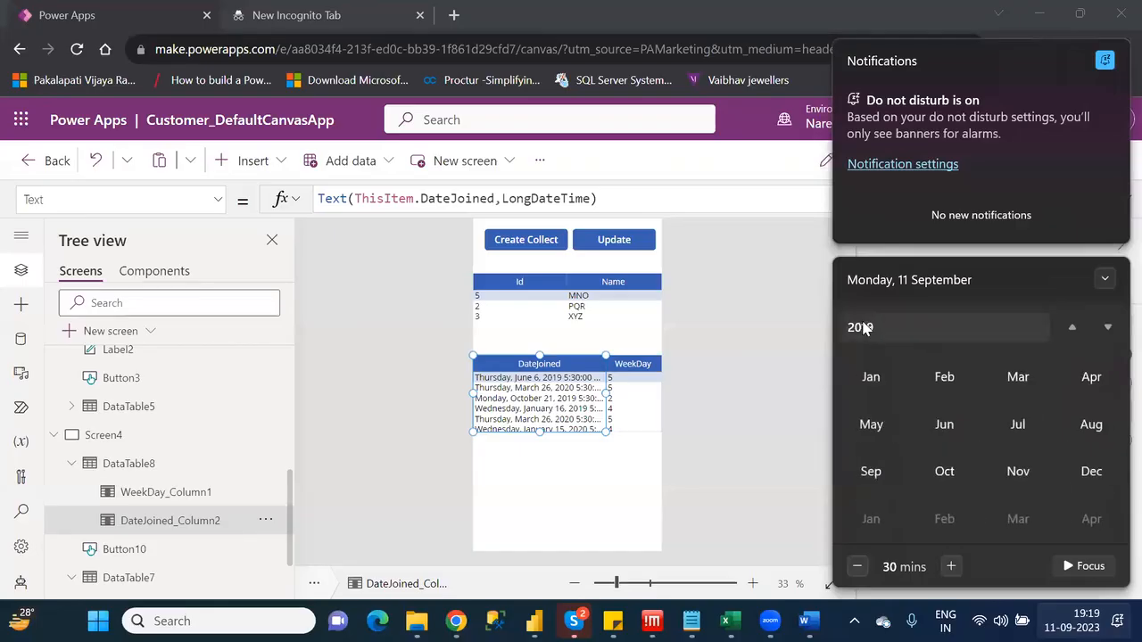
pyautogui.click(950, 426)
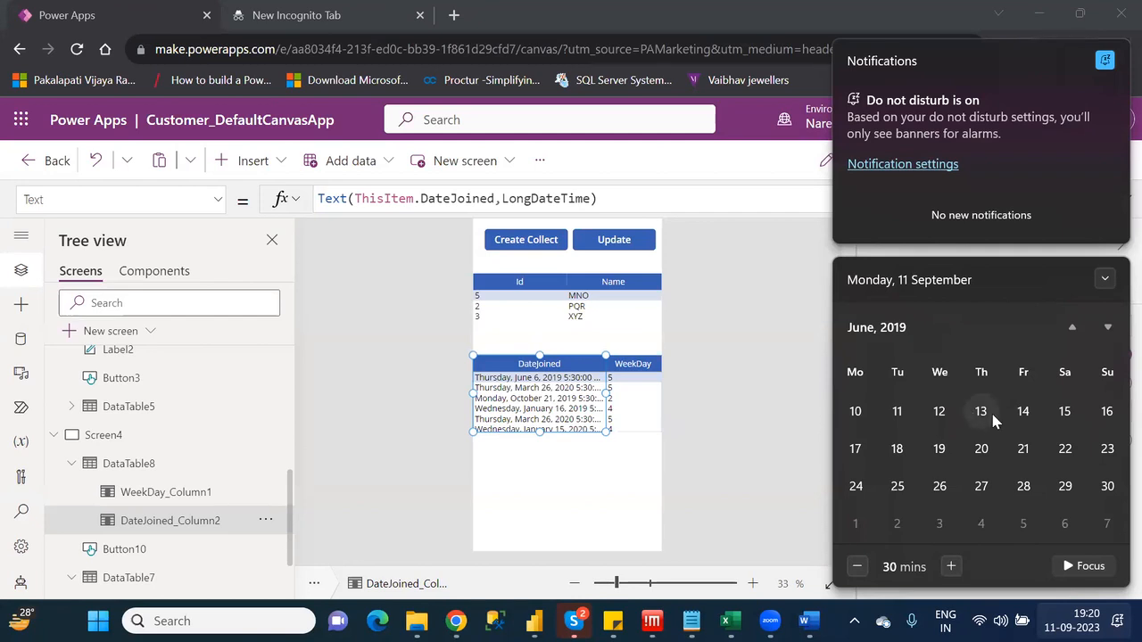
# Close the calendar and select the DateJoined/WeekDay data table to review its Items formula
pyautogui.click(638, 371)
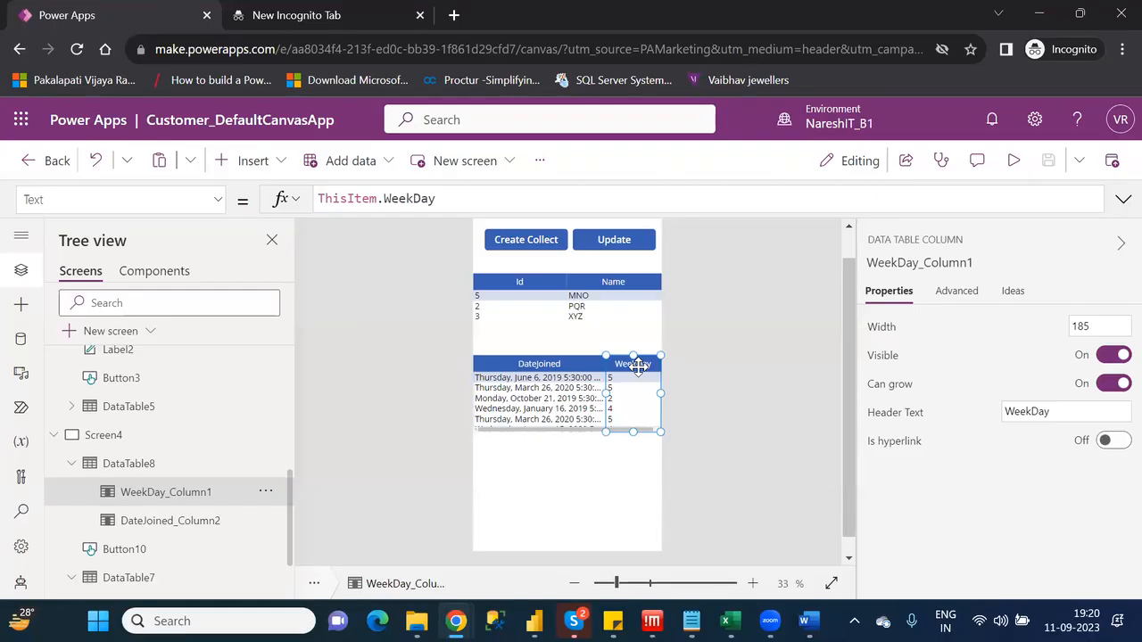
pyautogui.click(142, 474)
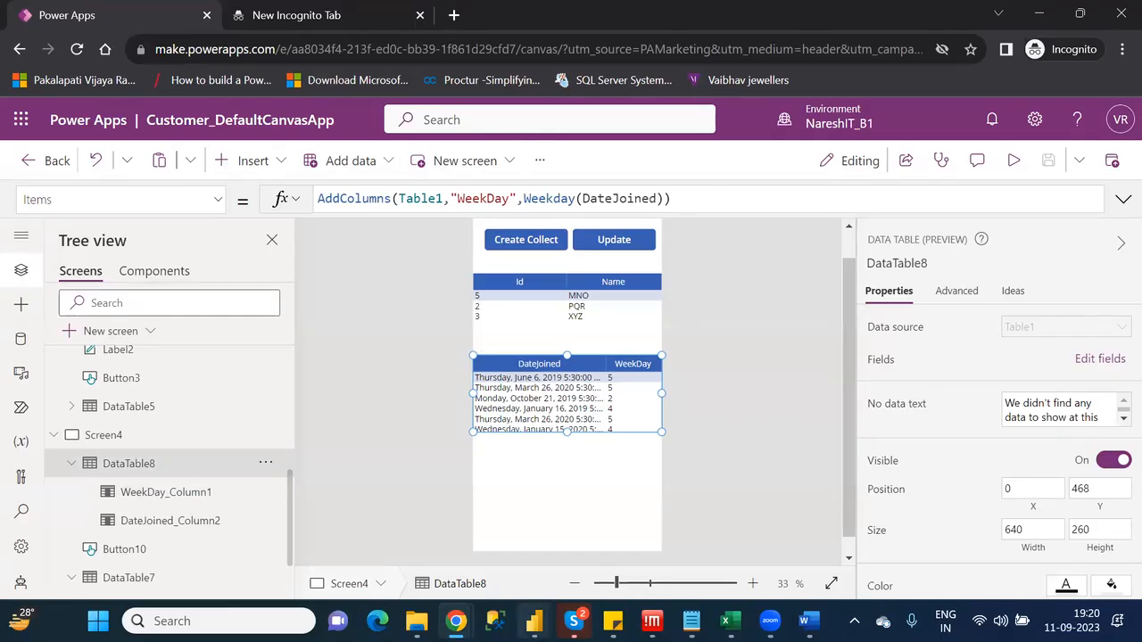
pyautogui.moveTo(456, 622)
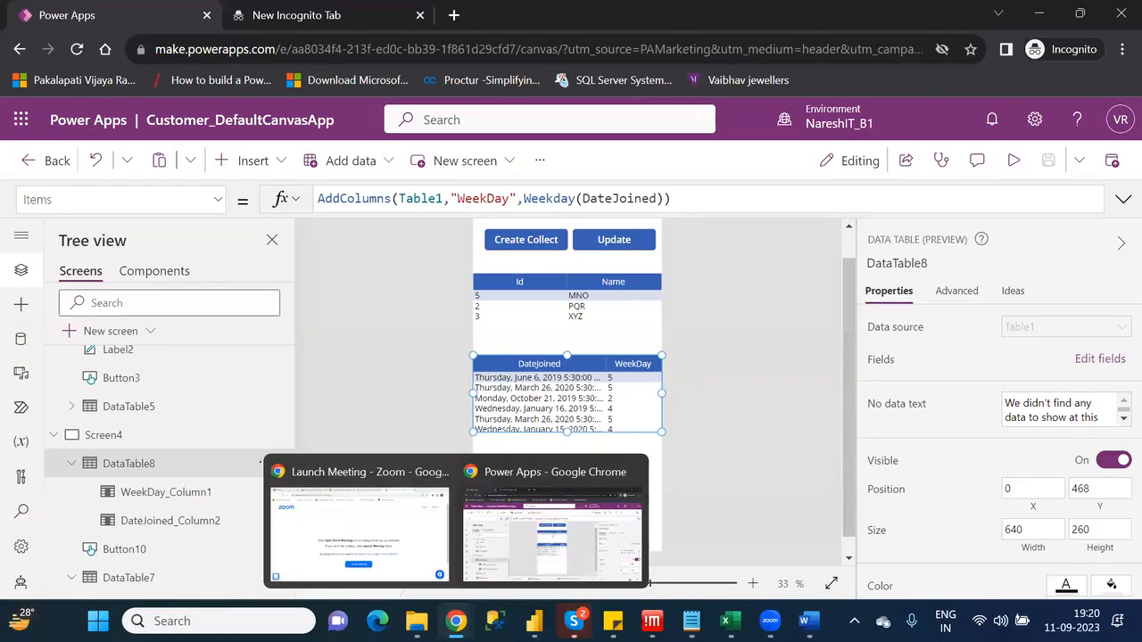
# Go to Google in the empty second browser tab and search for "power apps functions"
pyautogui.click(280, 23)
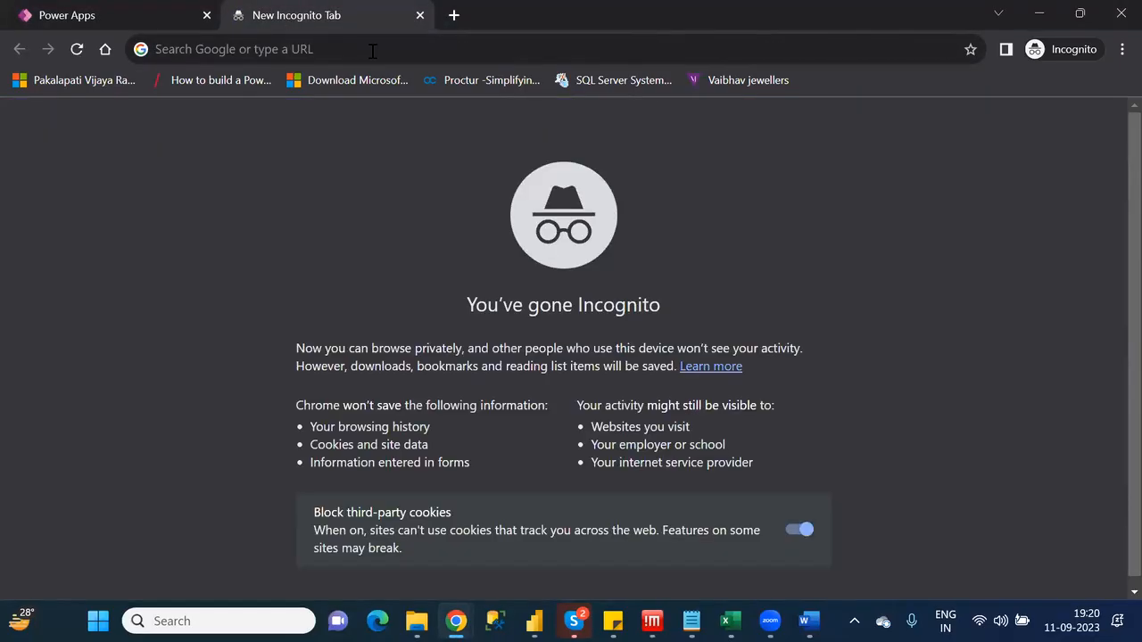
pyautogui.click(372, 49)
pyautogui.write('go')
pyautogui.press('Return')
pyautogui.write('p')
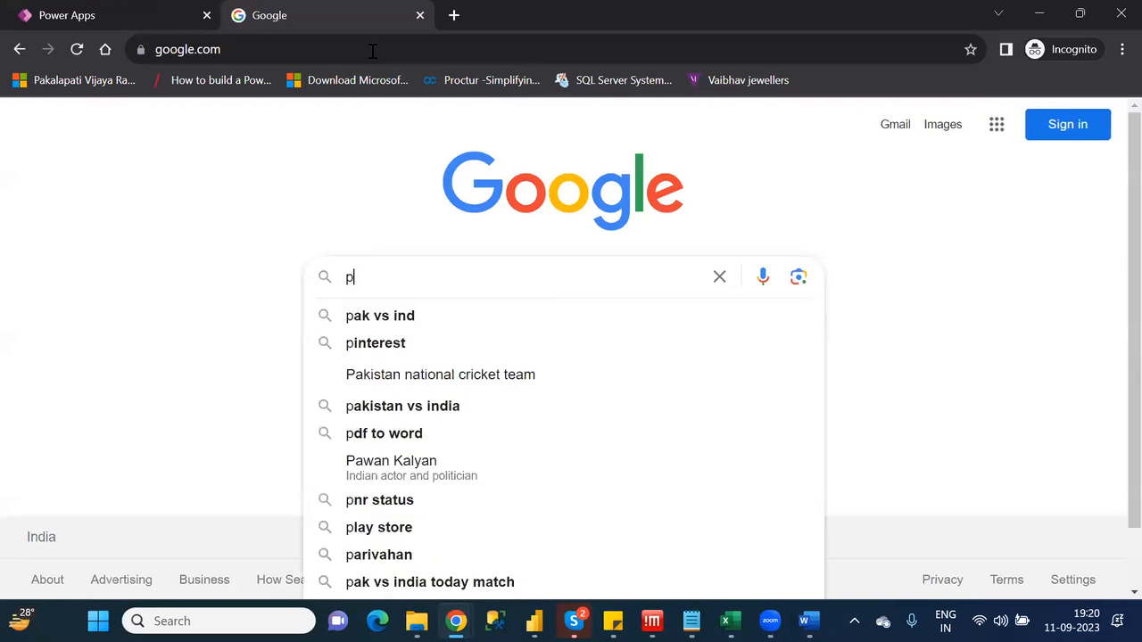
pyautogui.write('ower app')
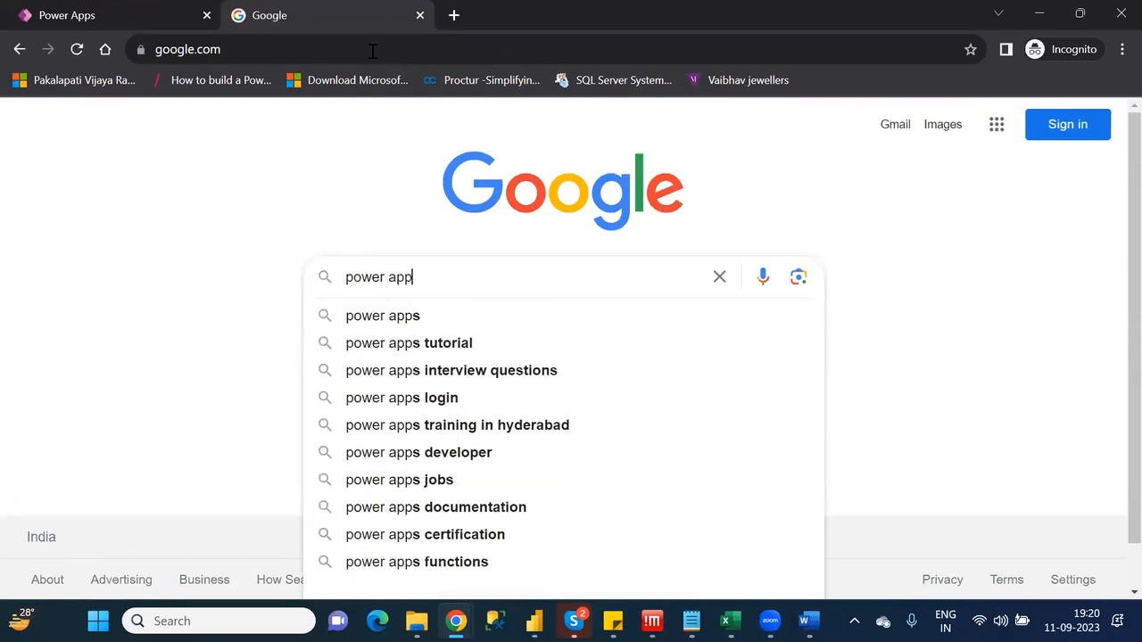
pyautogui.write('s functions')
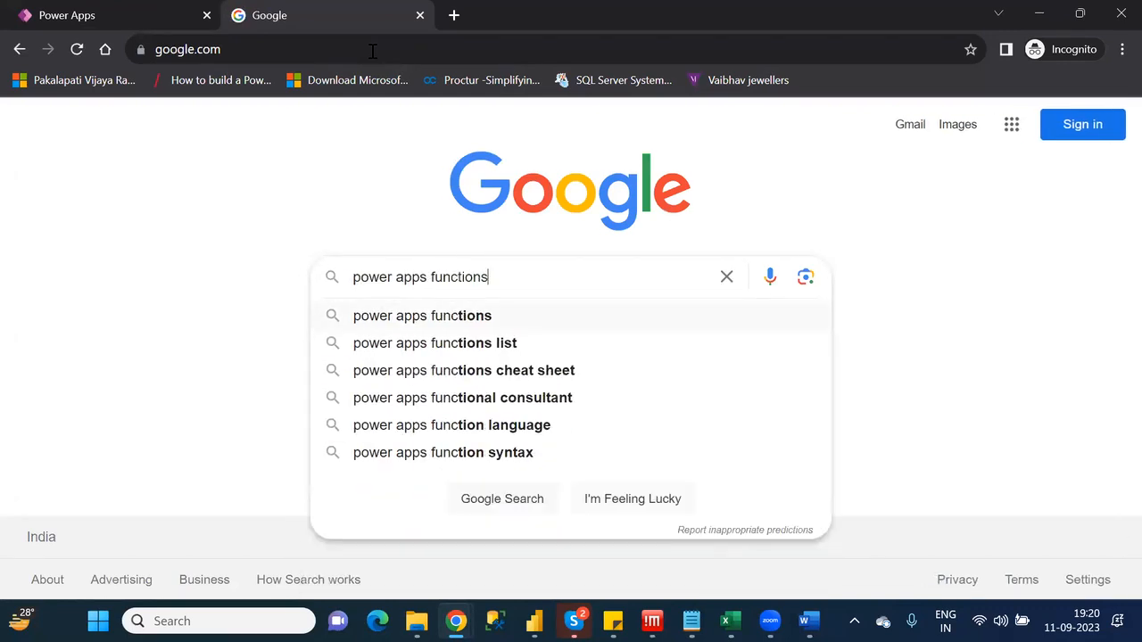
pyautogui.press('Return')
# Open the Power Fx formula reference on Microsoft Learn and open its Weekday entry in a new tab
pyautogui.click(249, 325)
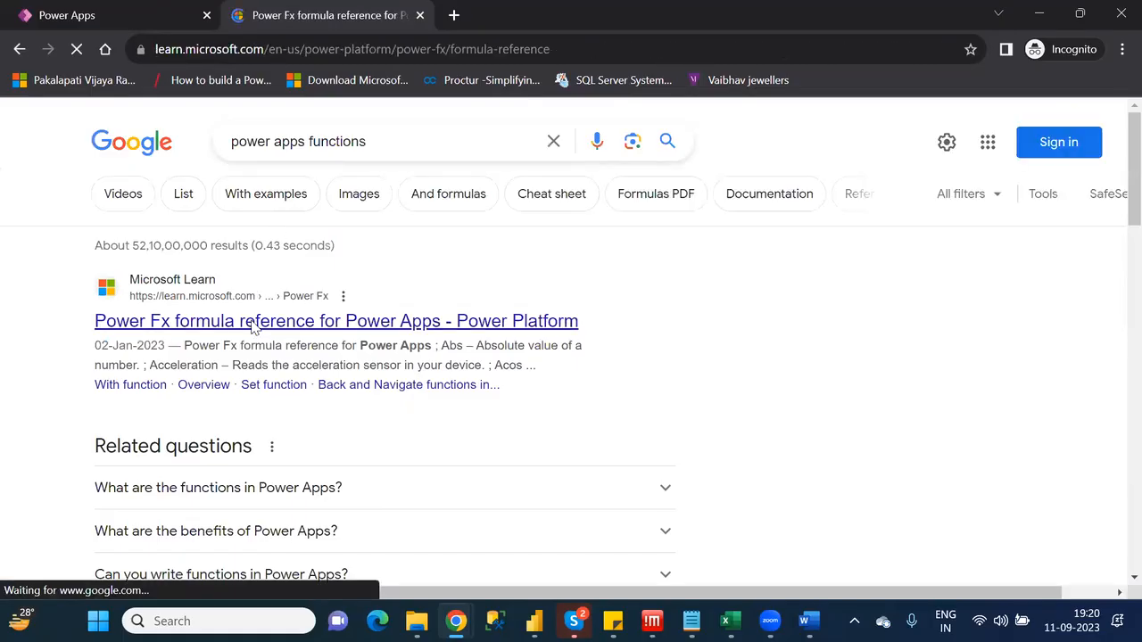
pyautogui.scroll(-10, 252, 328)
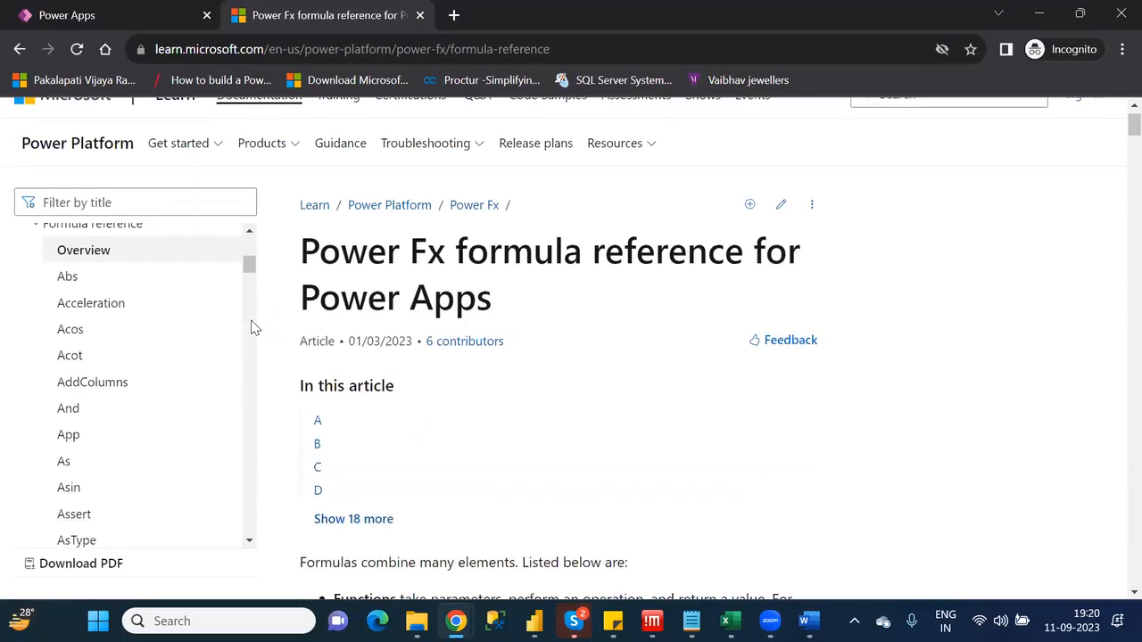
pyautogui.scroll(-20, 253, 327)
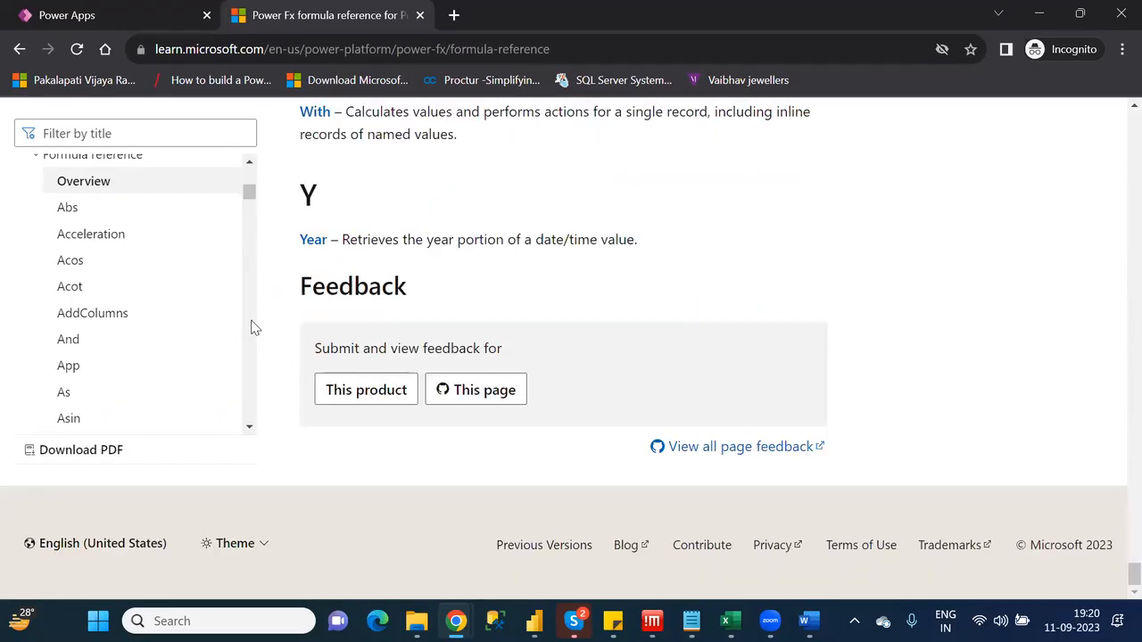
pyautogui.scroll(4, 253, 327)
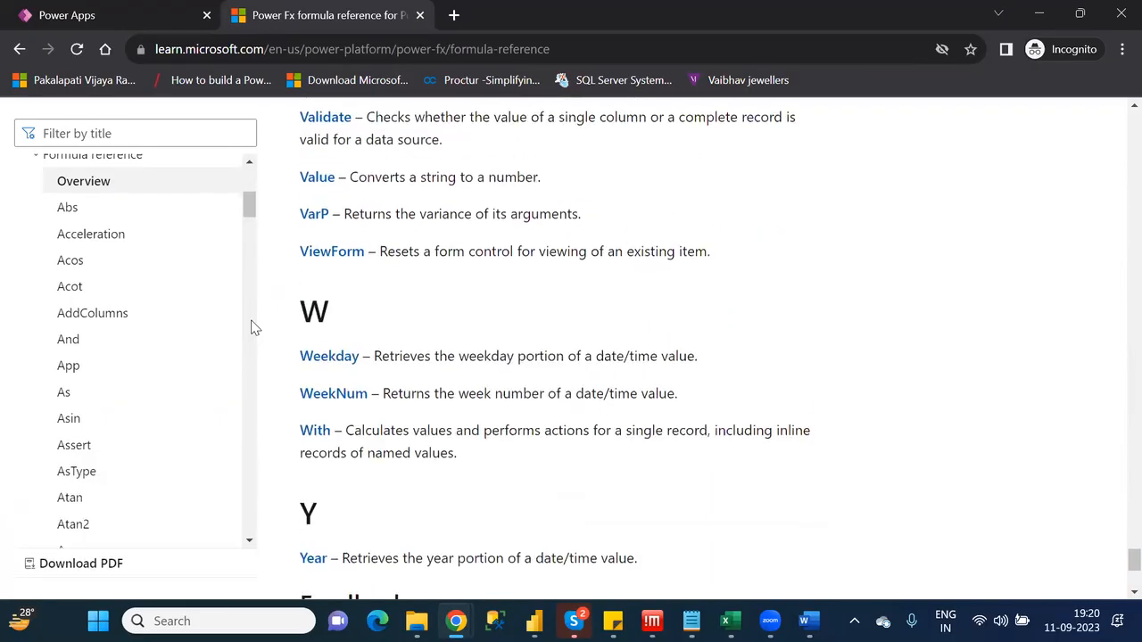
pyautogui.middleClick(338, 360)
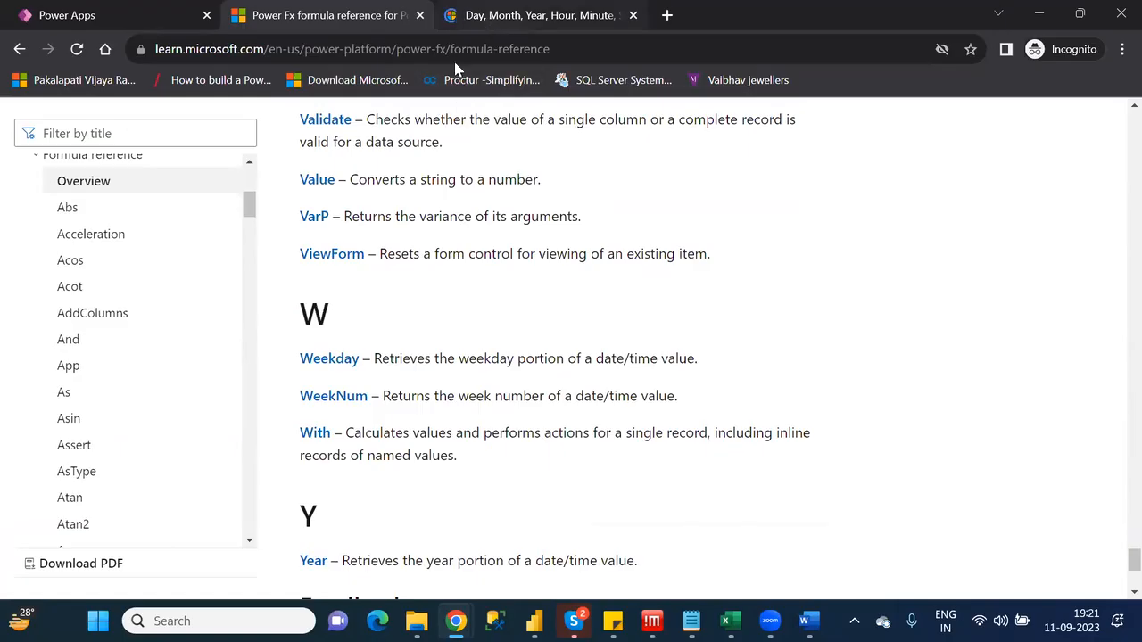
# Read the table of Excel codes and StartOfWeek values for Weekday in the date/time function documentation
pyautogui.click(513, 18)
pyautogui.scroll(-7, 513, 18)
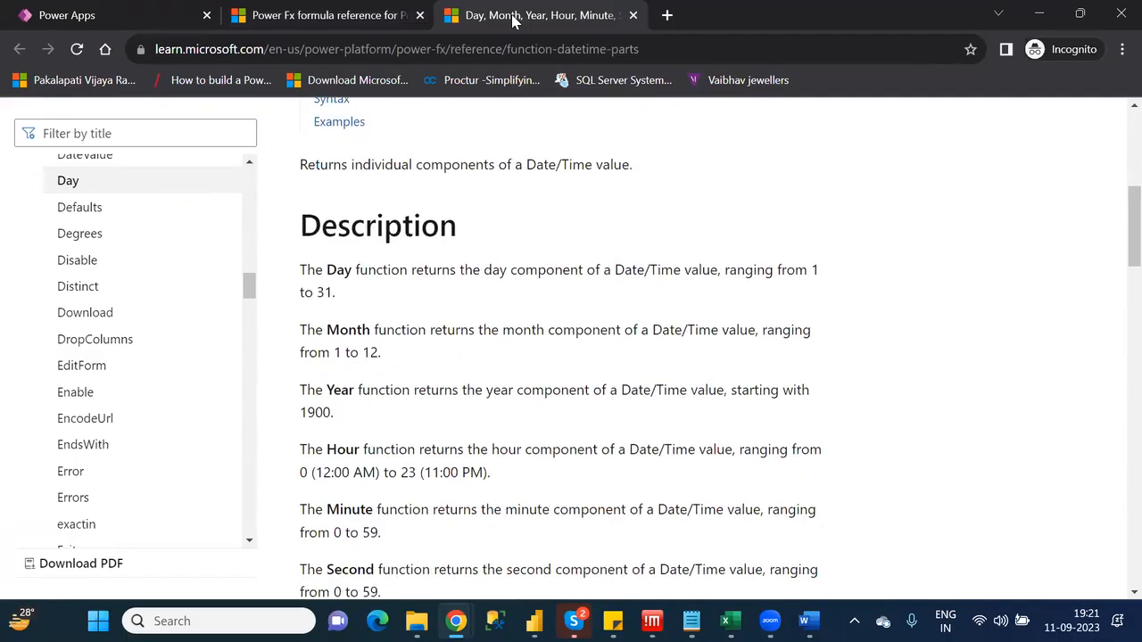
pyautogui.scroll(-6, 513, 18)
pyautogui.scroll(2, 513, 18)
pyautogui.scroll(2, 513, 18)
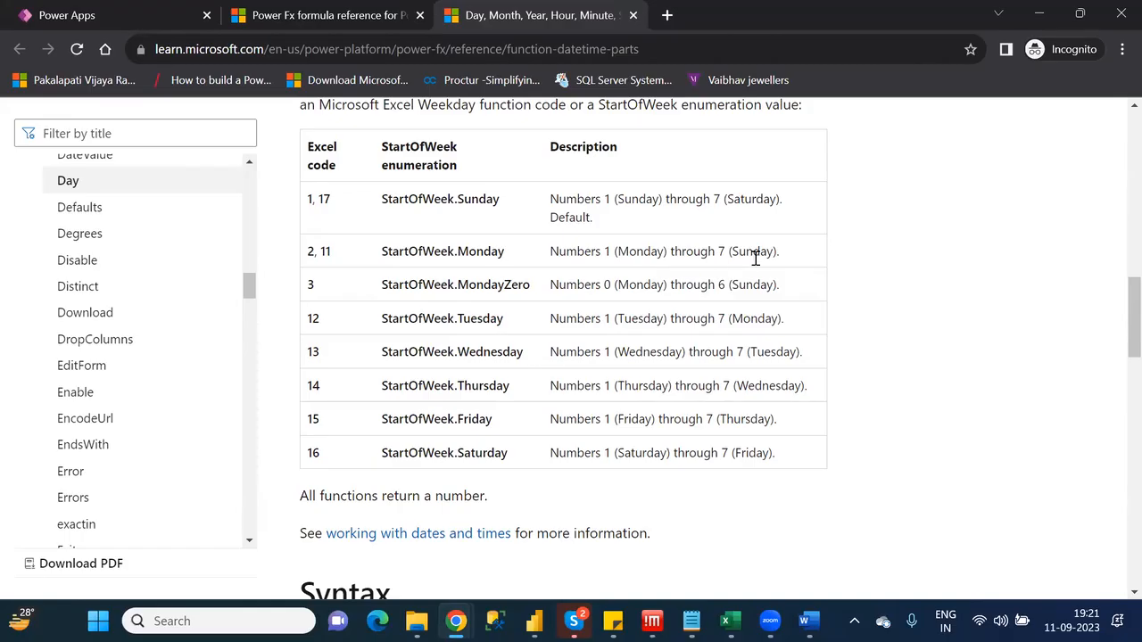
# Add 2 and a line break as Weekday's start-of-week argument in the DateJoined data table's Items formula, checking it against the documented StartOfWeek codes
pyautogui.click(104, 17)
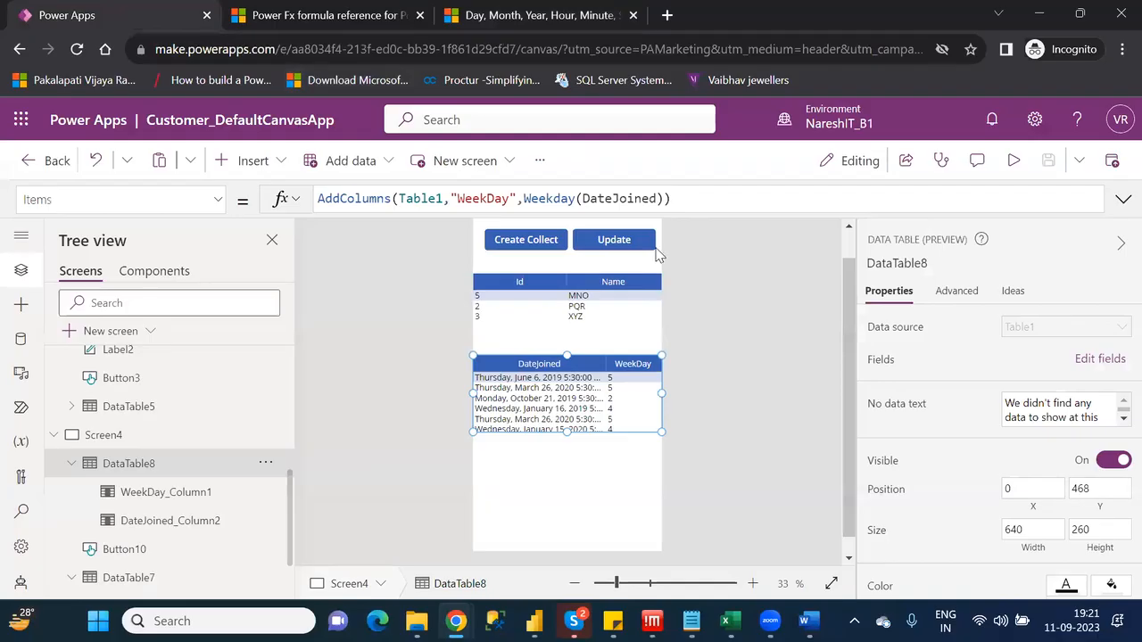
pyautogui.click(658, 199)
pyautogui.write(',2')
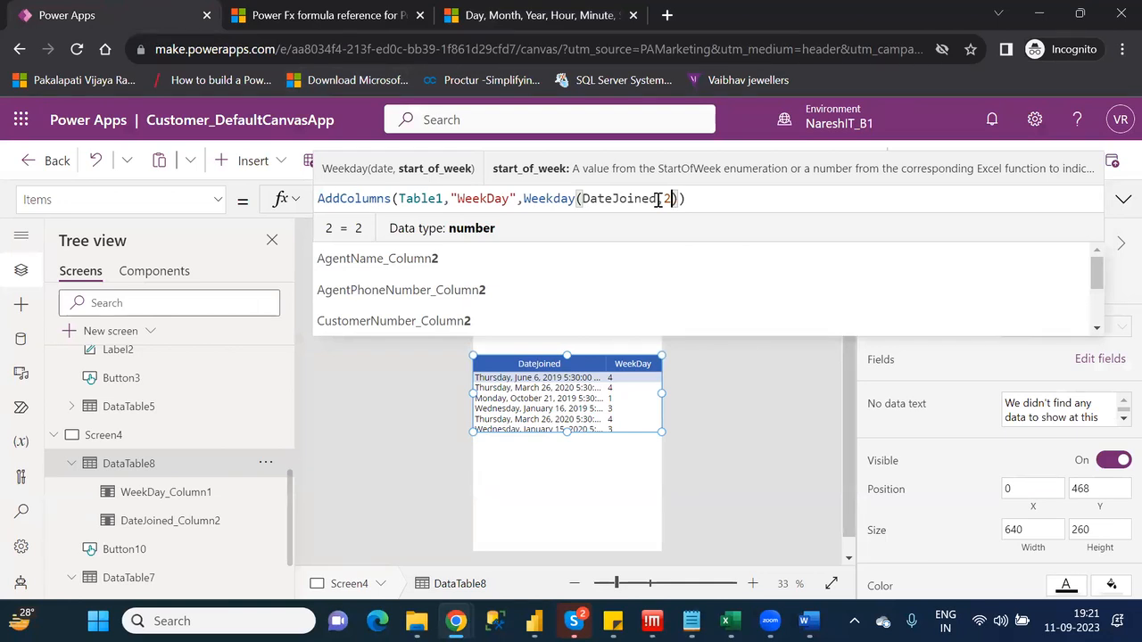
pyautogui.hotkey('shift', 'Return')
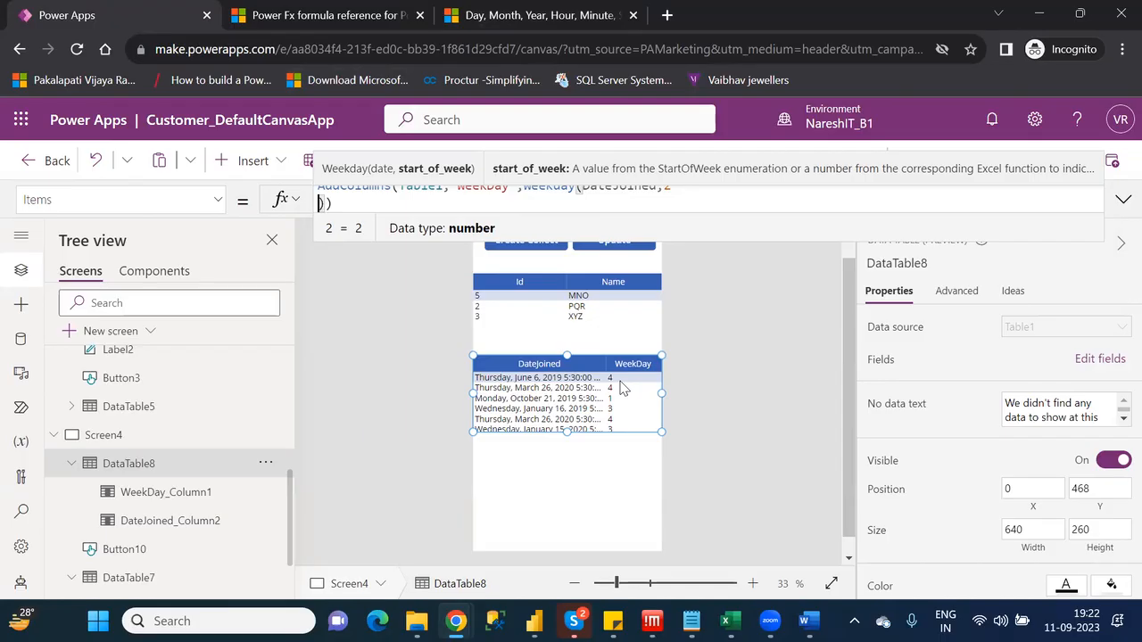
pyautogui.click(544, 25)
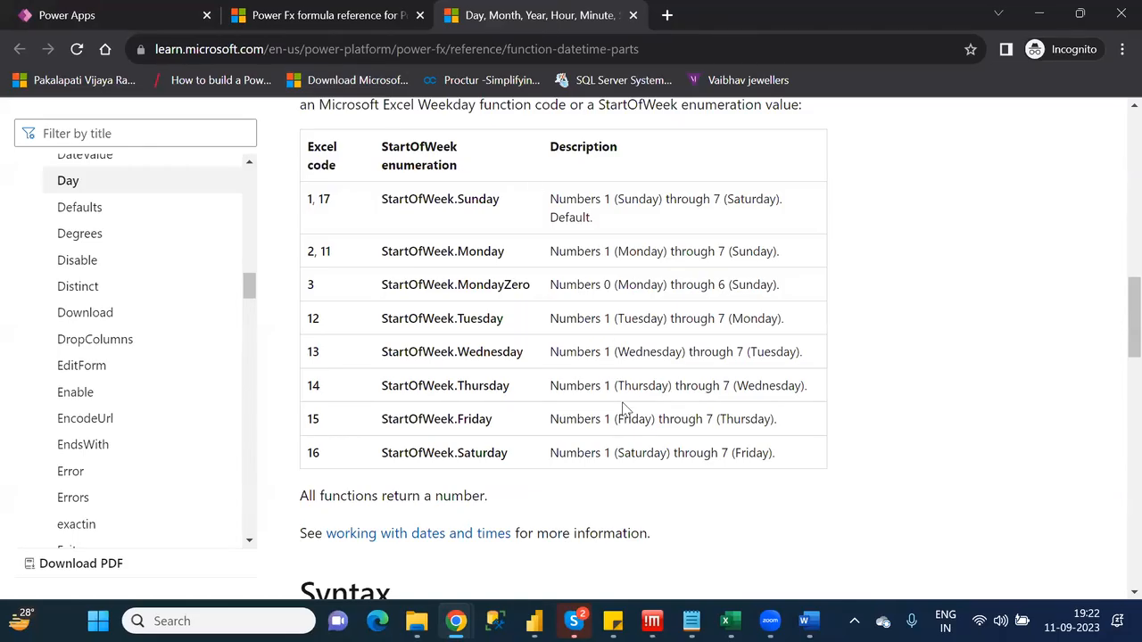
pyautogui.click(166, 20)
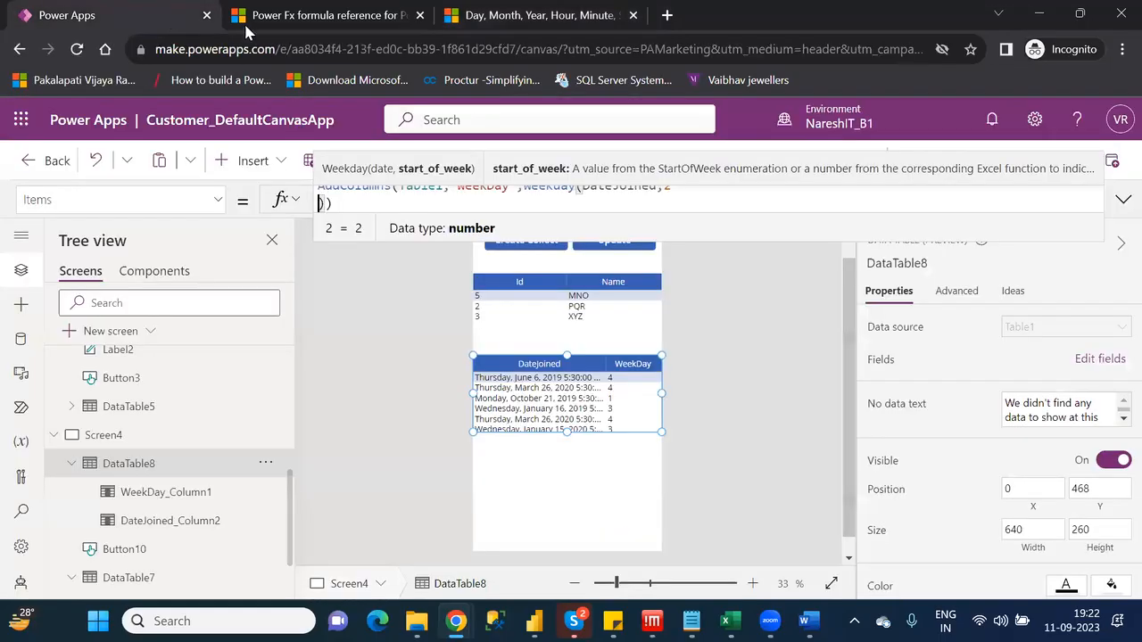
# Append a new column name "WeekNum" after the Weekday expression in DataTable8's AddColumns formula
pyautogui.click(694, 198)
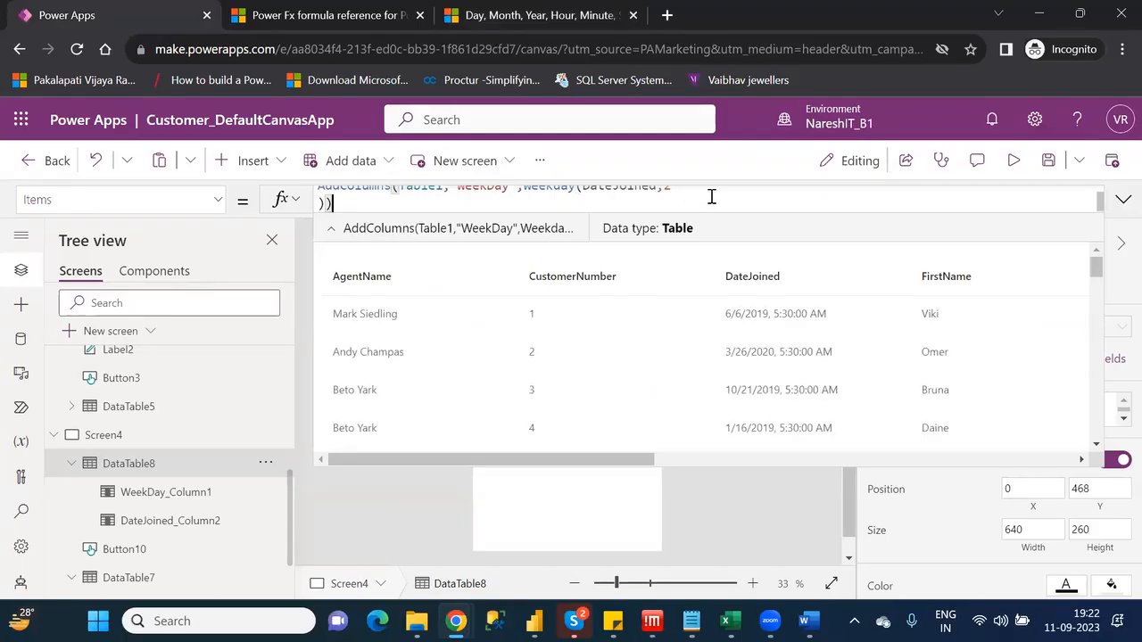
pyautogui.press('Up')
pyautogui.press('End')
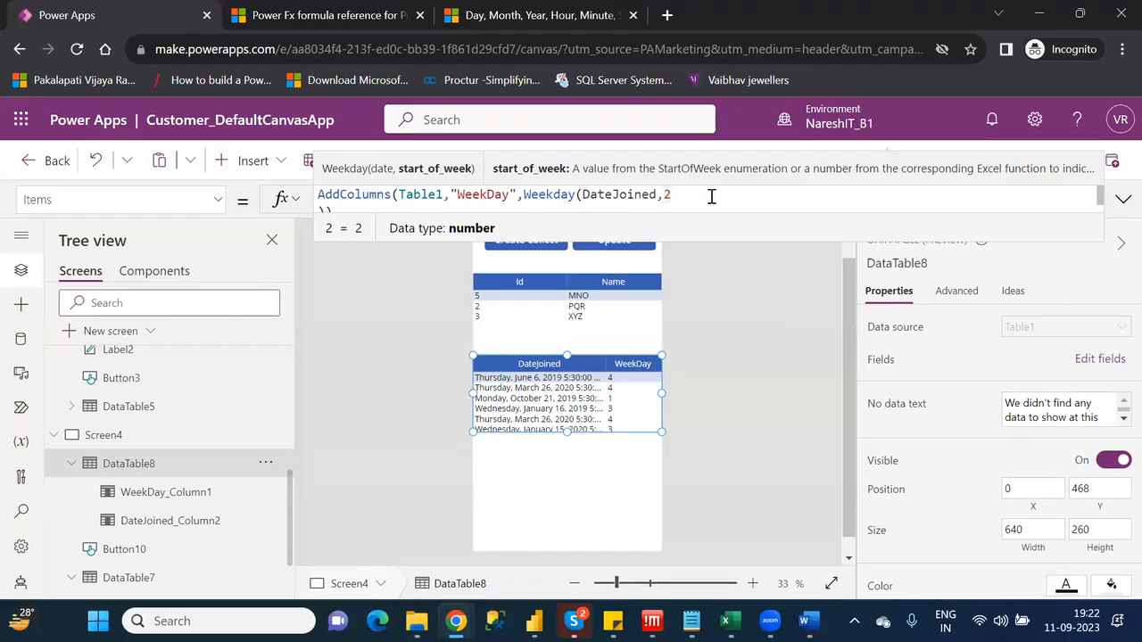
pyautogui.press('Down')
pyautogui.press('Left')
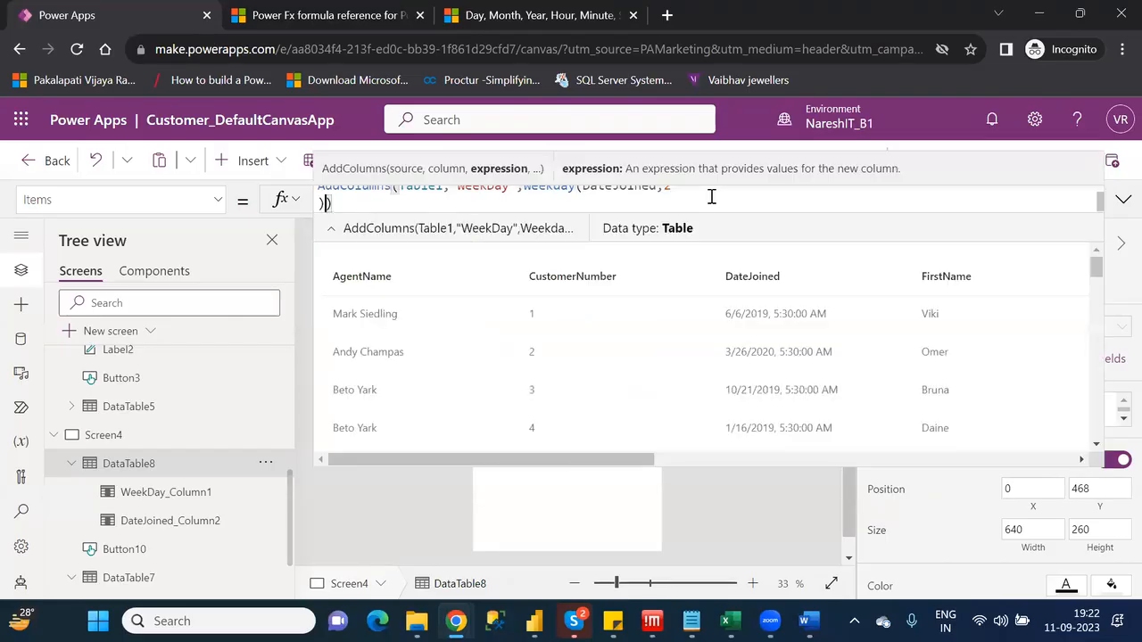
pyautogui.write(',')
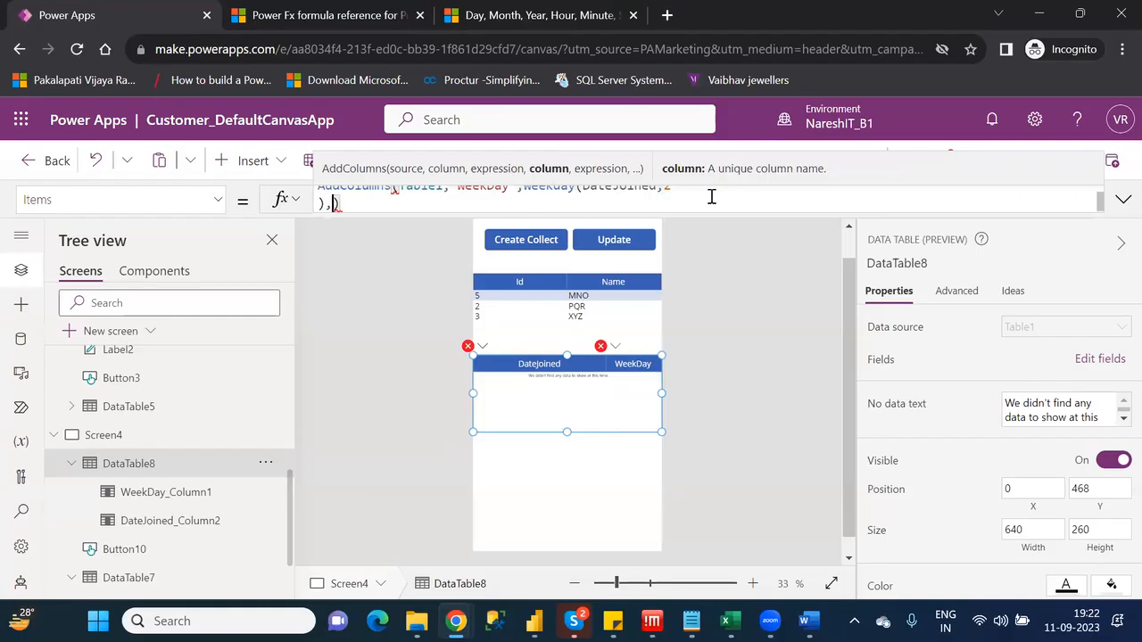
pyautogui.write('"')
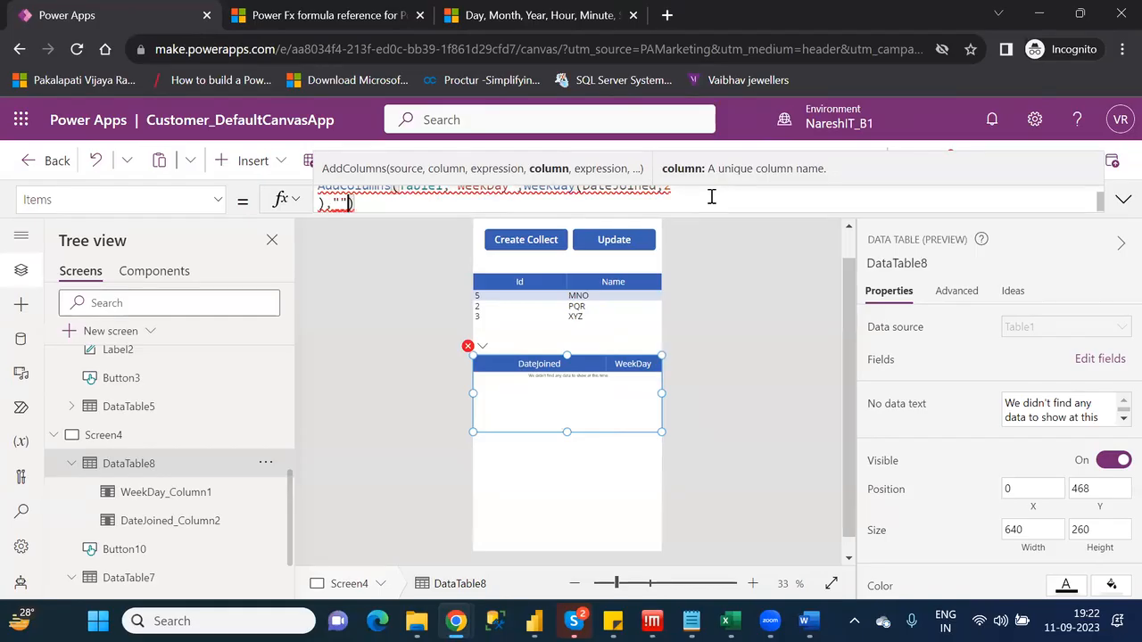
pyautogui.write('Week')
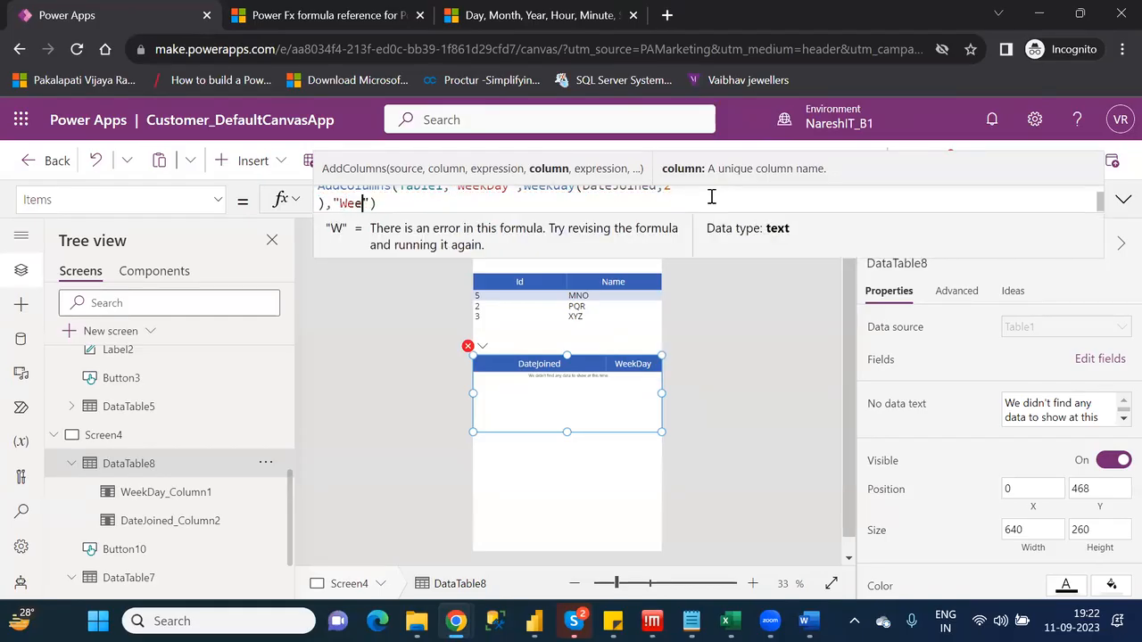
pyautogui.write('Num"')
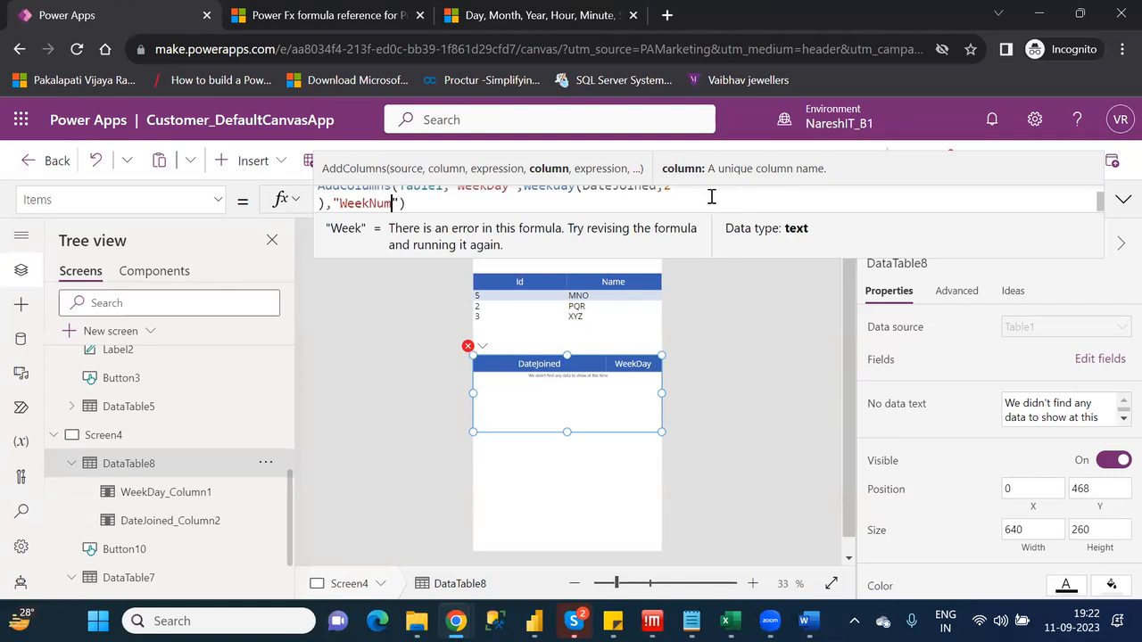
pyautogui.write(',')
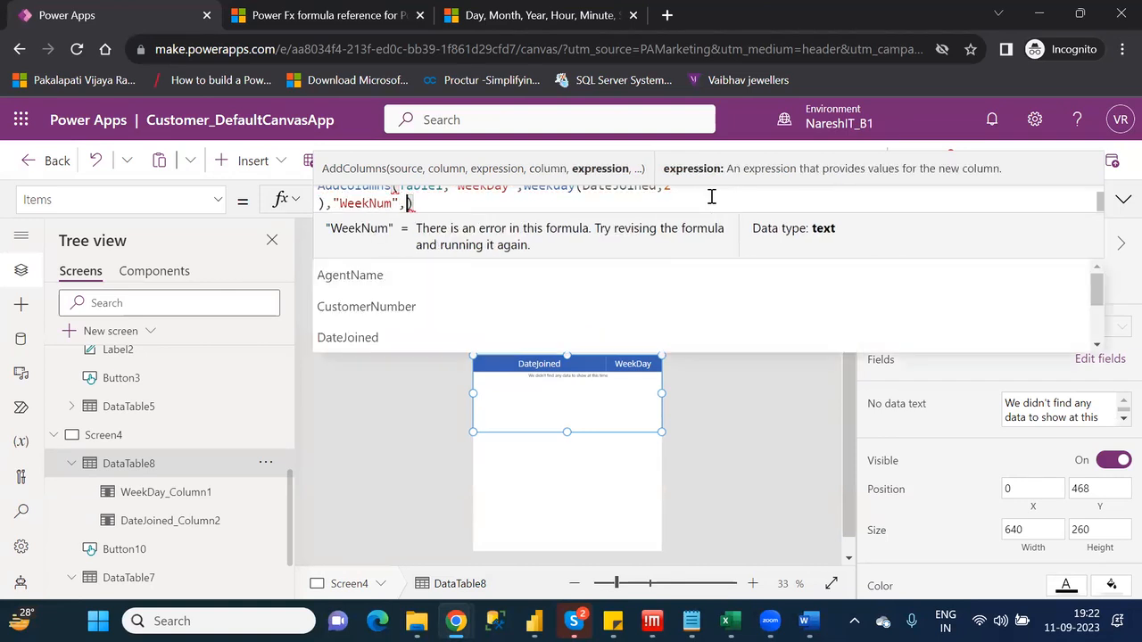
# Enter WeekNum(DateJoined) as the expression for the WeekNum column in the Items formula and complete the formula
pyautogui.write('wee')
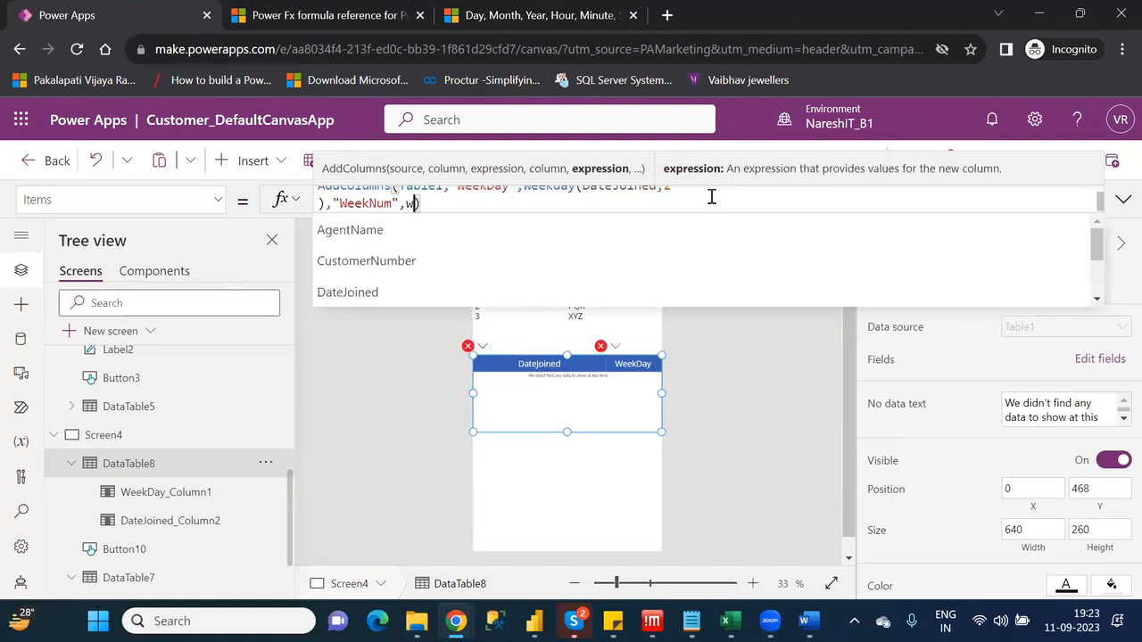
pyautogui.write('k')
pyautogui.press('Down')
pyautogui.press('Down')
pyautogui.press('Down')
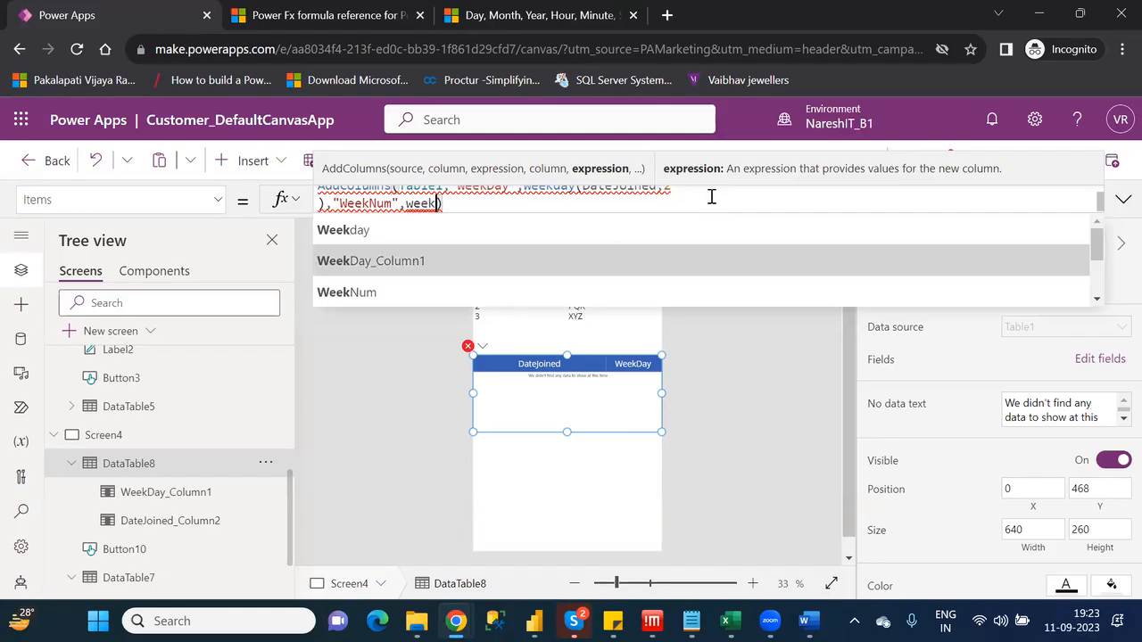
pyautogui.press('Tab')
pyautogui.write('(')
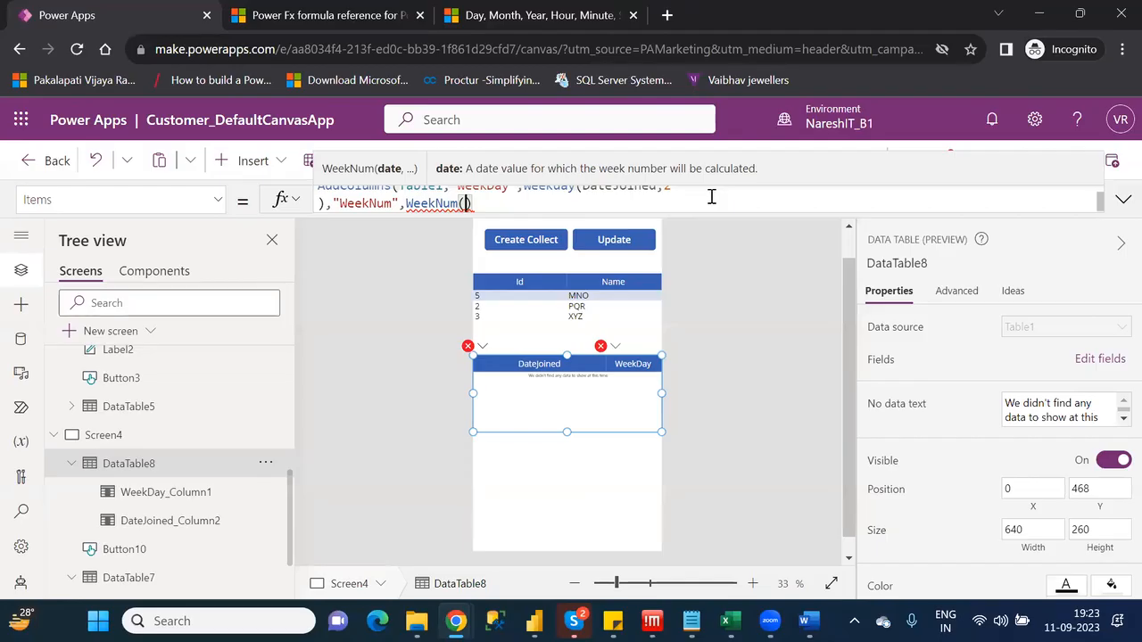
pyautogui.write('date')
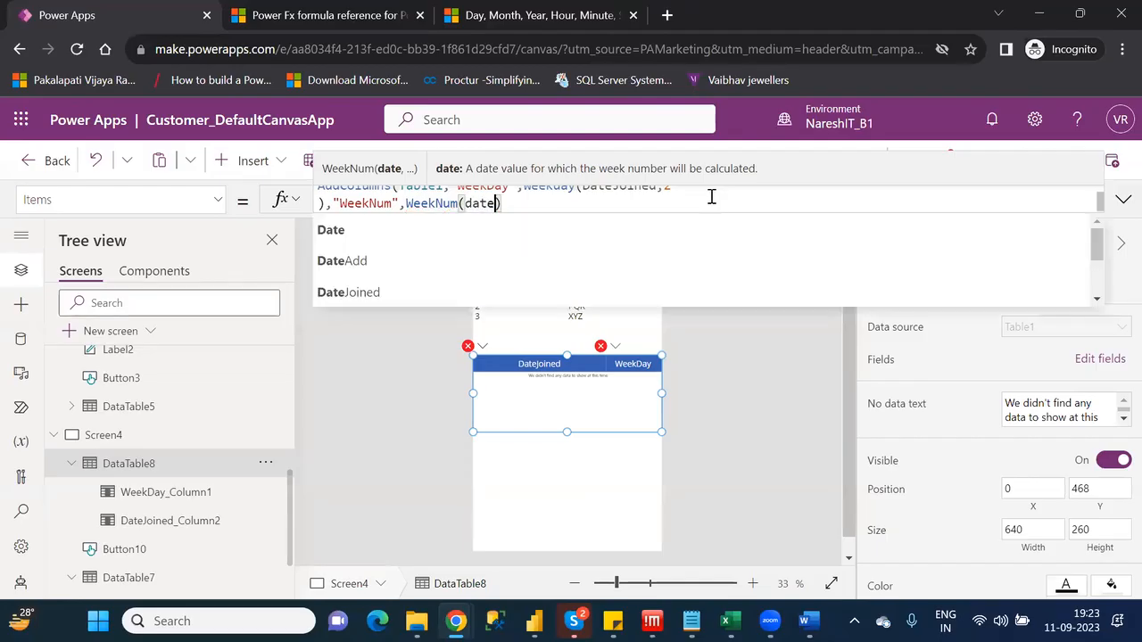
pyautogui.press('Down')
pyautogui.press('Down')
pyautogui.press('Down')
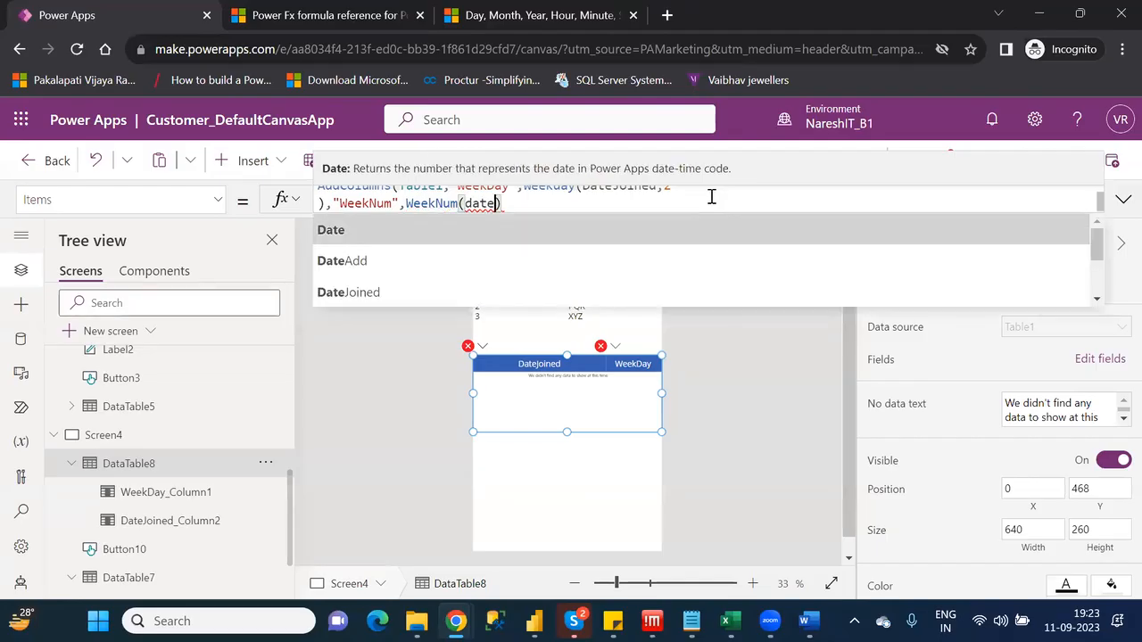
pyautogui.press('Tab')
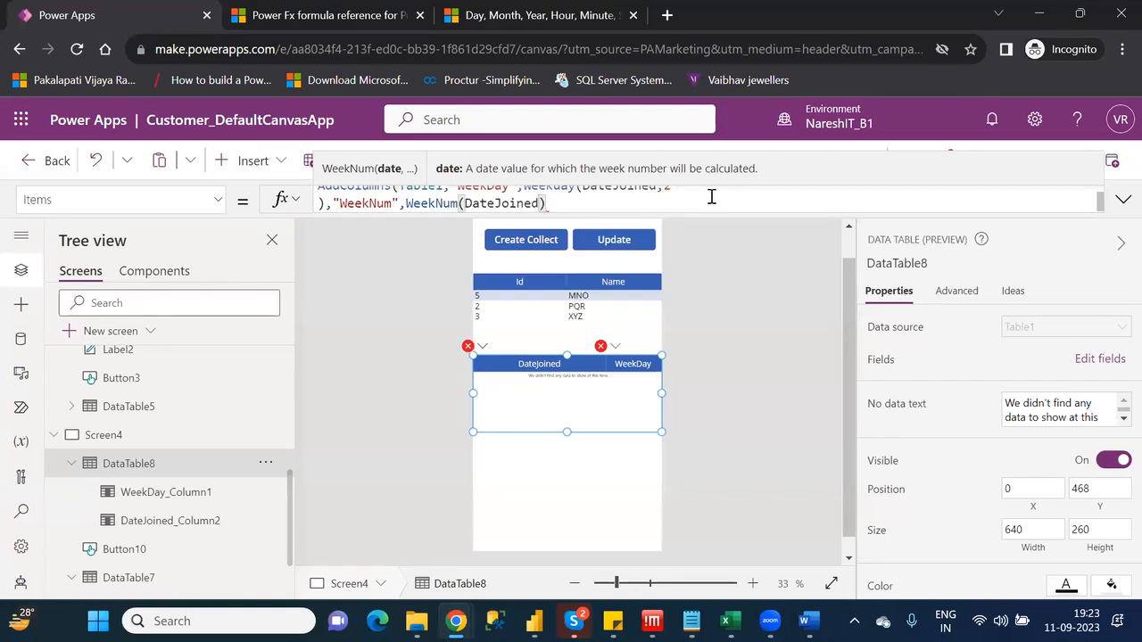
pyautogui.press('Right')
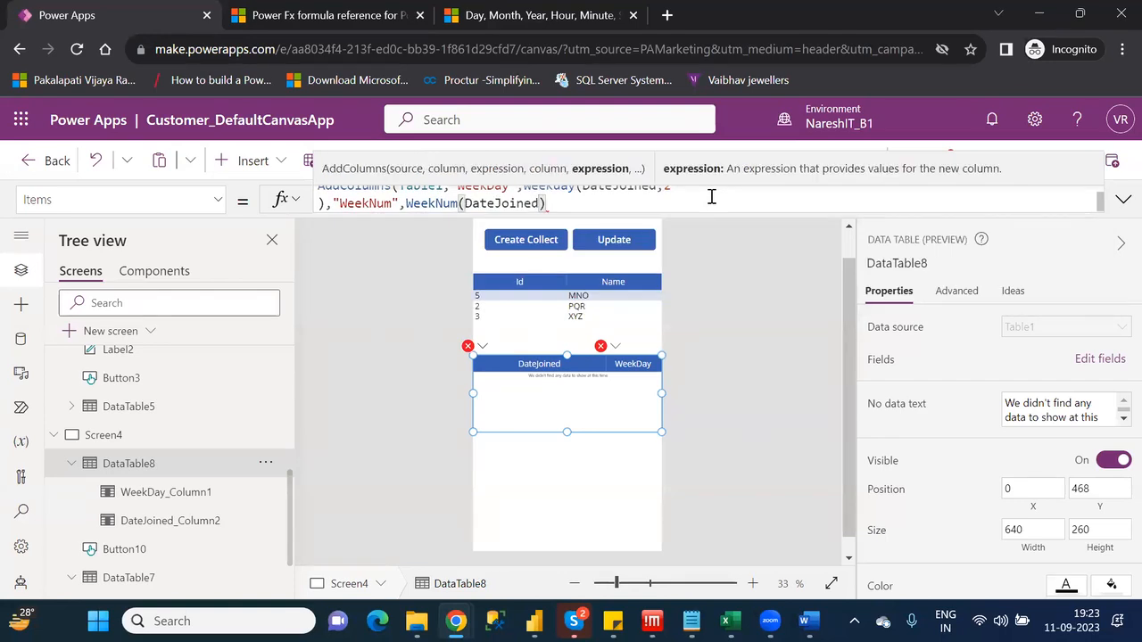
pyautogui.write(')')
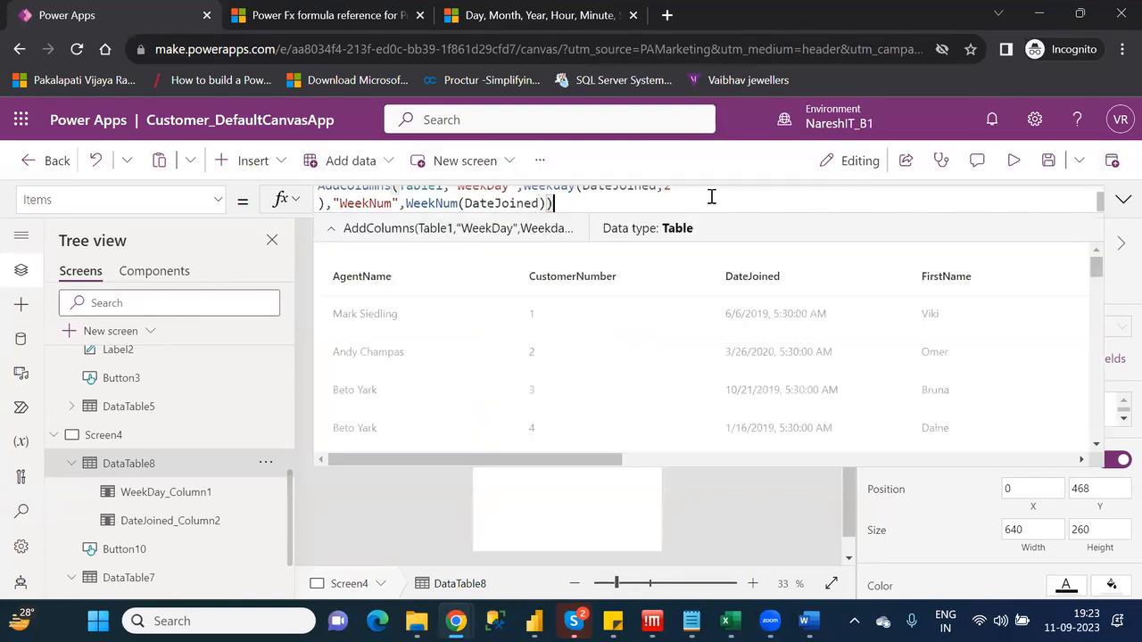
# Check the WeekNum values in the expanded formula's result preview, and add the WeekNum field to DataTable8
pyautogui.click(1123, 198)
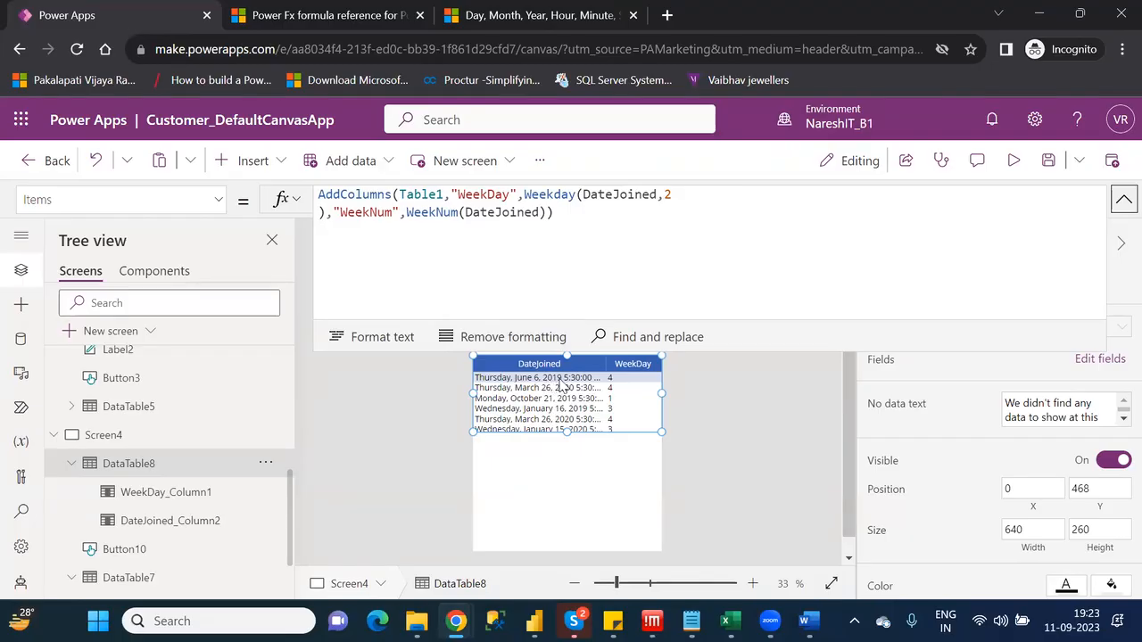
pyautogui.click(896, 275)
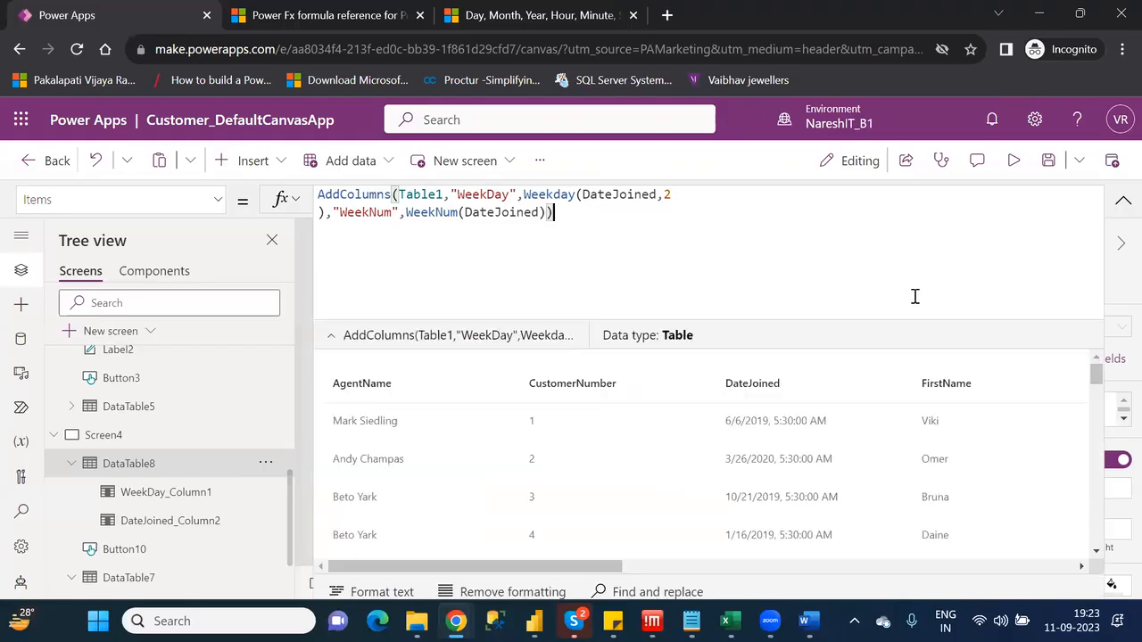
pyautogui.hscroll(1, 832, 551)
pyautogui.hscroll(10, 832, 551)
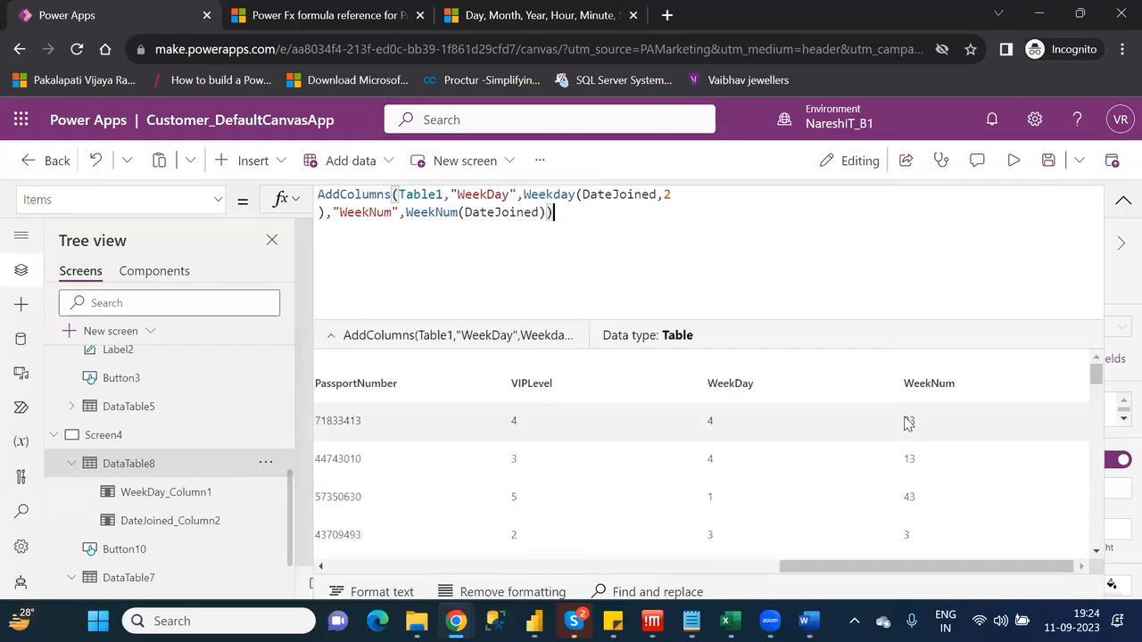
pyautogui.click(1121, 205)
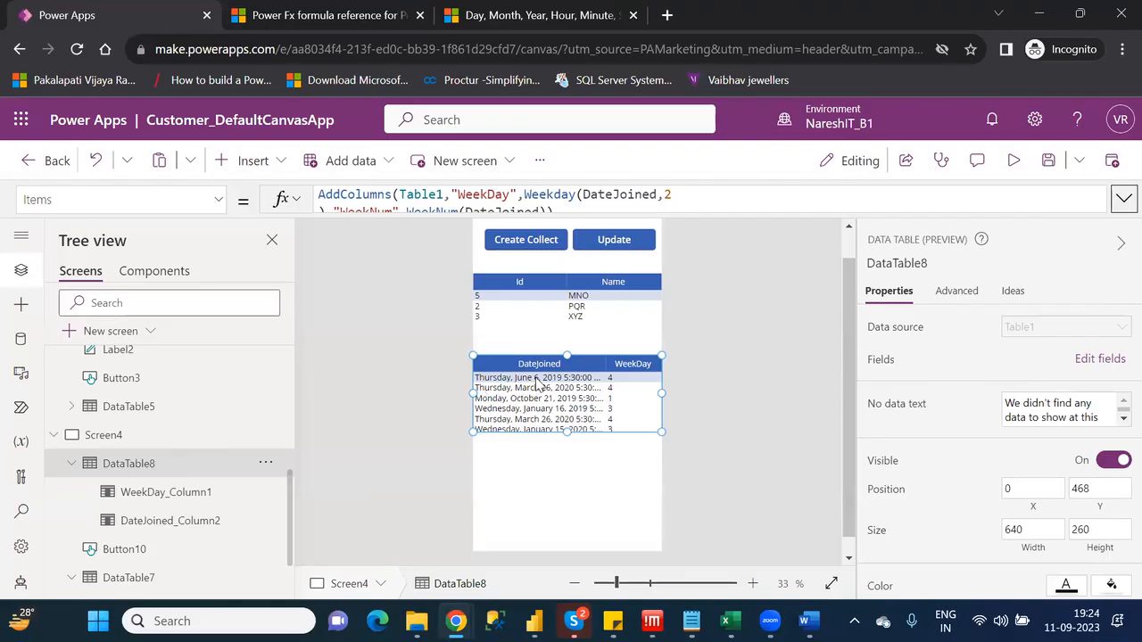
pyautogui.click(1103, 358)
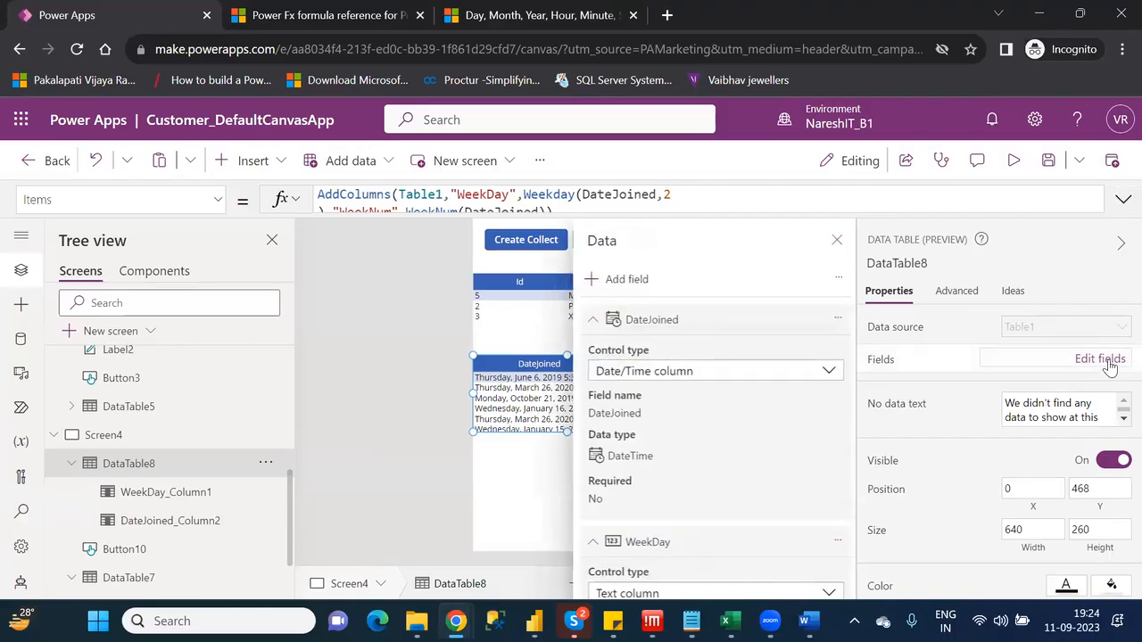
pyautogui.click(627, 280)
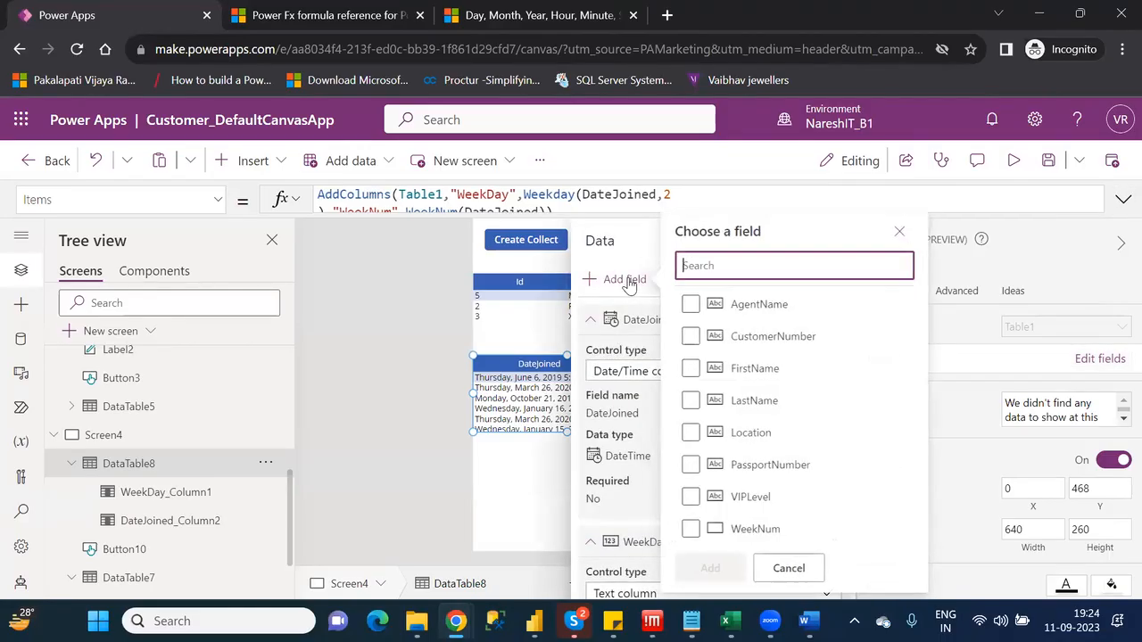
pyautogui.click(689, 530)
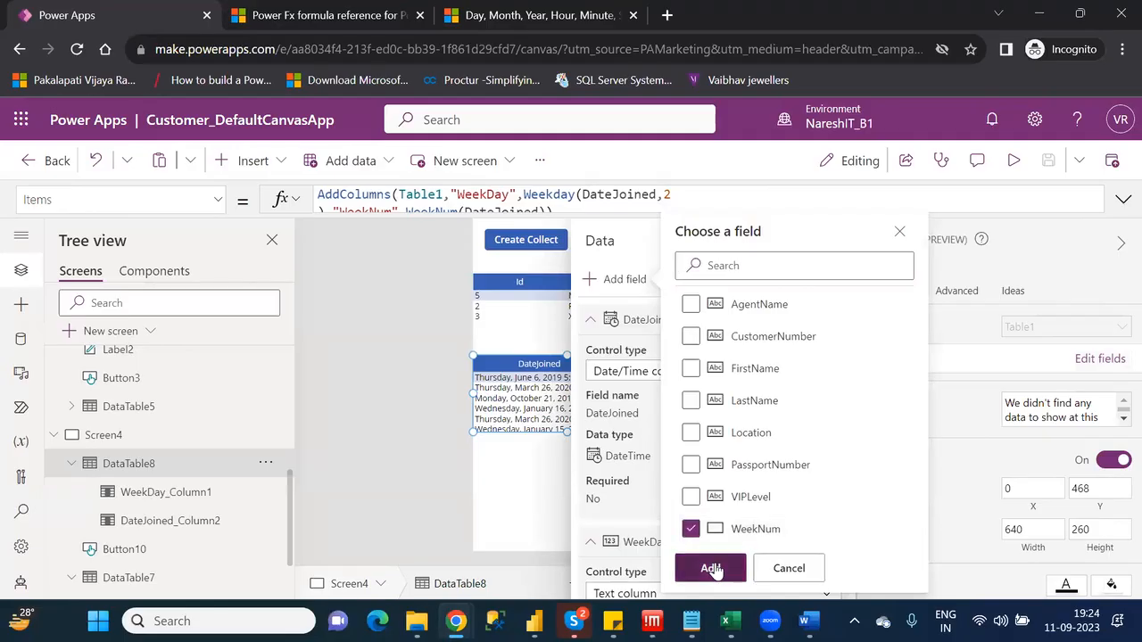
pyautogui.click(711, 569)
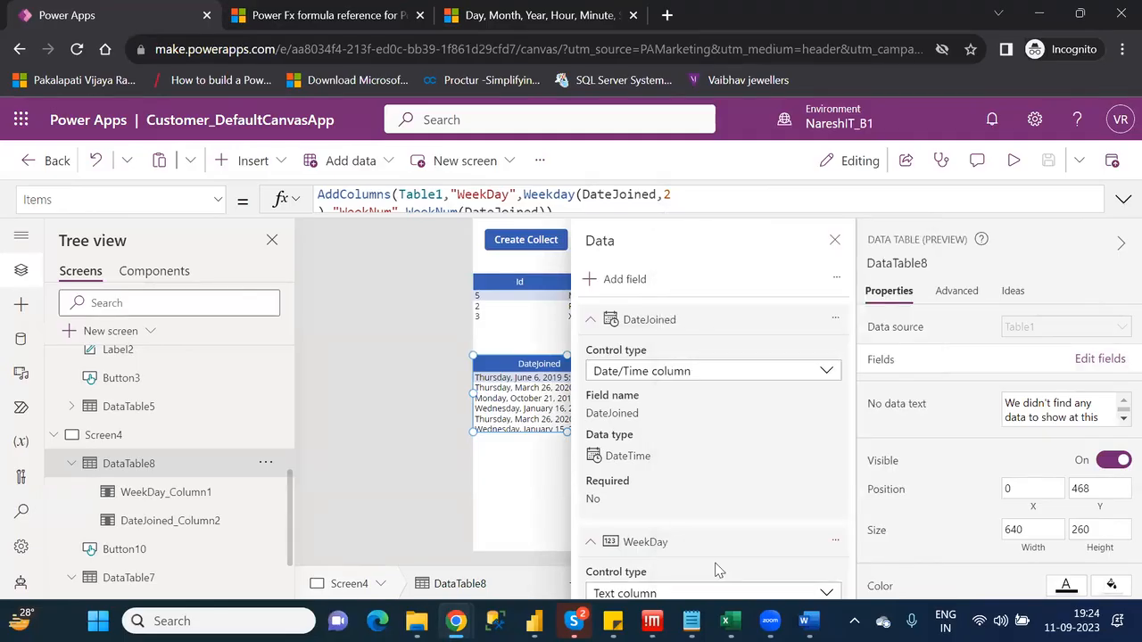
pyautogui.click(836, 240)
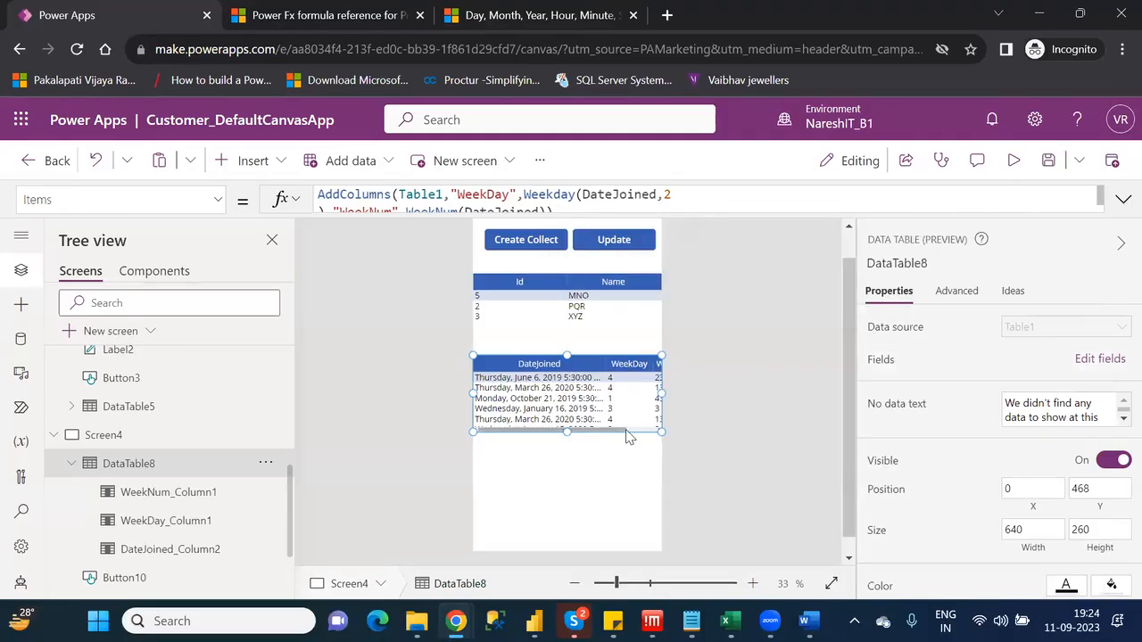
pyautogui.moveTo(626, 431); pyautogui.dragTo(657, 430)
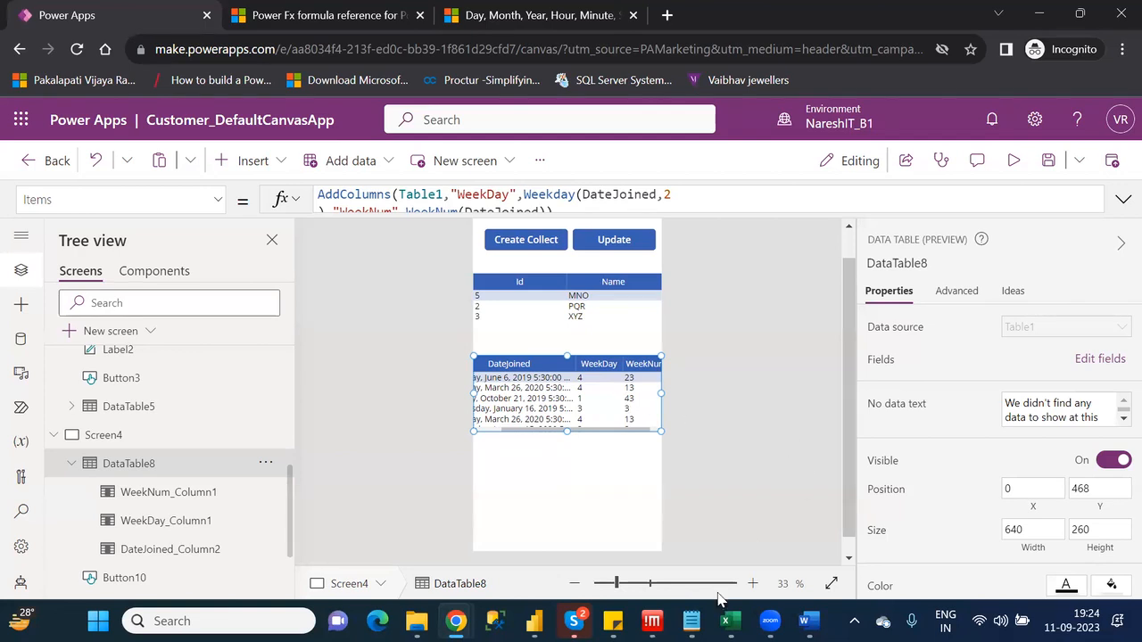
# Switch to the Category_Wise_Functions list in Notepad and highlight Year under the Y category functions
pyautogui.moveTo(691, 621)
pyautogui.click(692, 531)
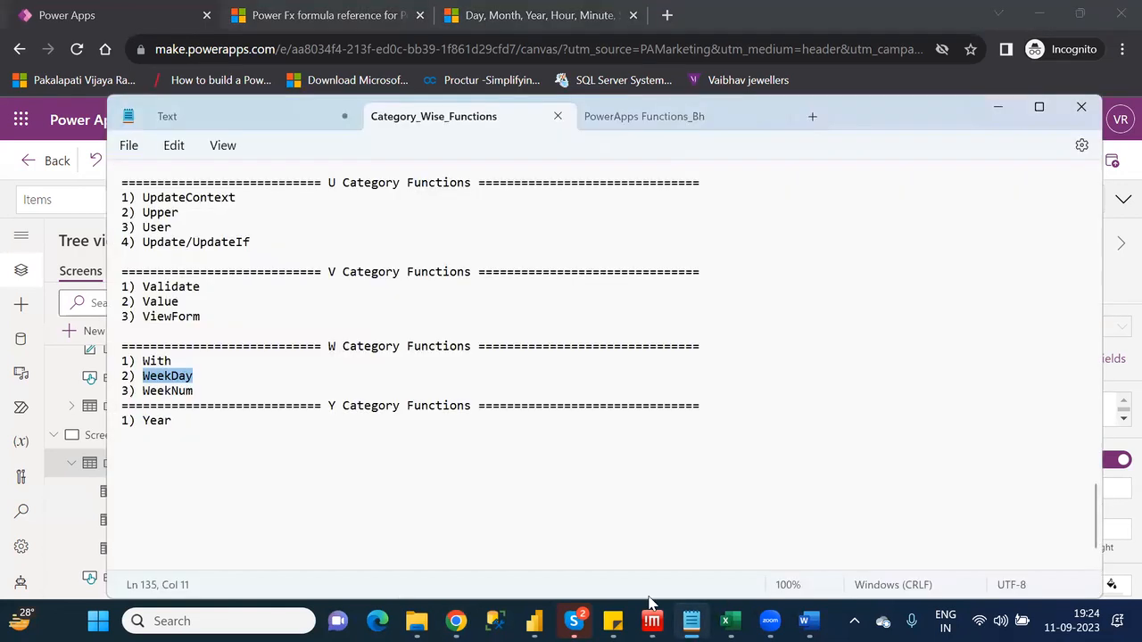
pyautogui.doubleClick(165, 423)
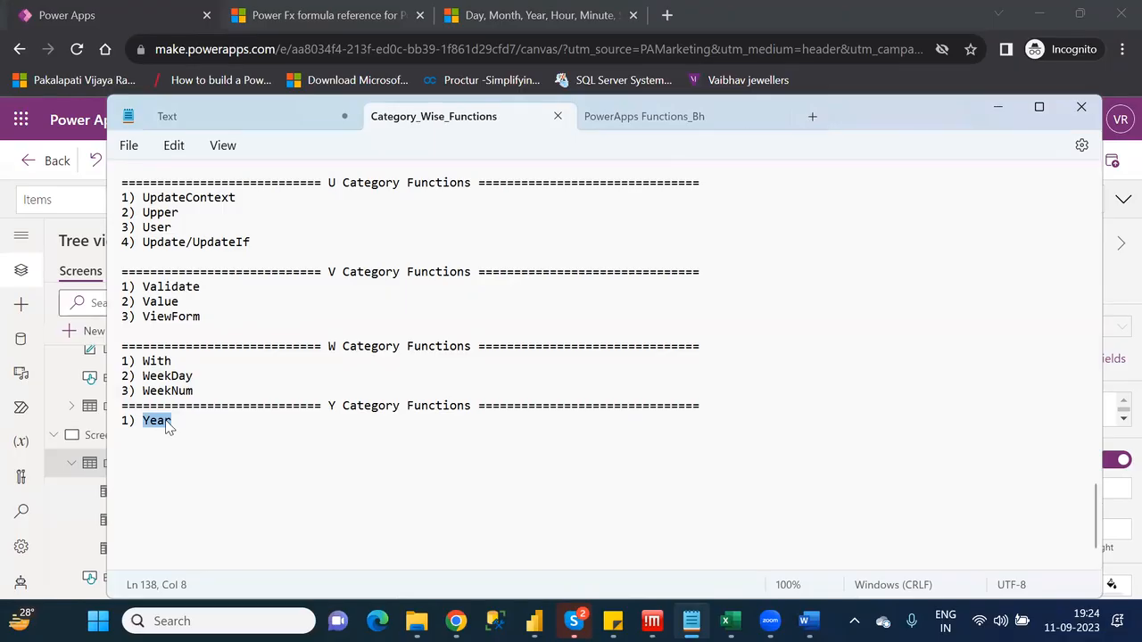
# Switch back to Power Apps and append a new column name "Year" after the WeekNum expression in DataTable8's AddColumns formula
pyautogui.hotkey('alt', 'Tab')
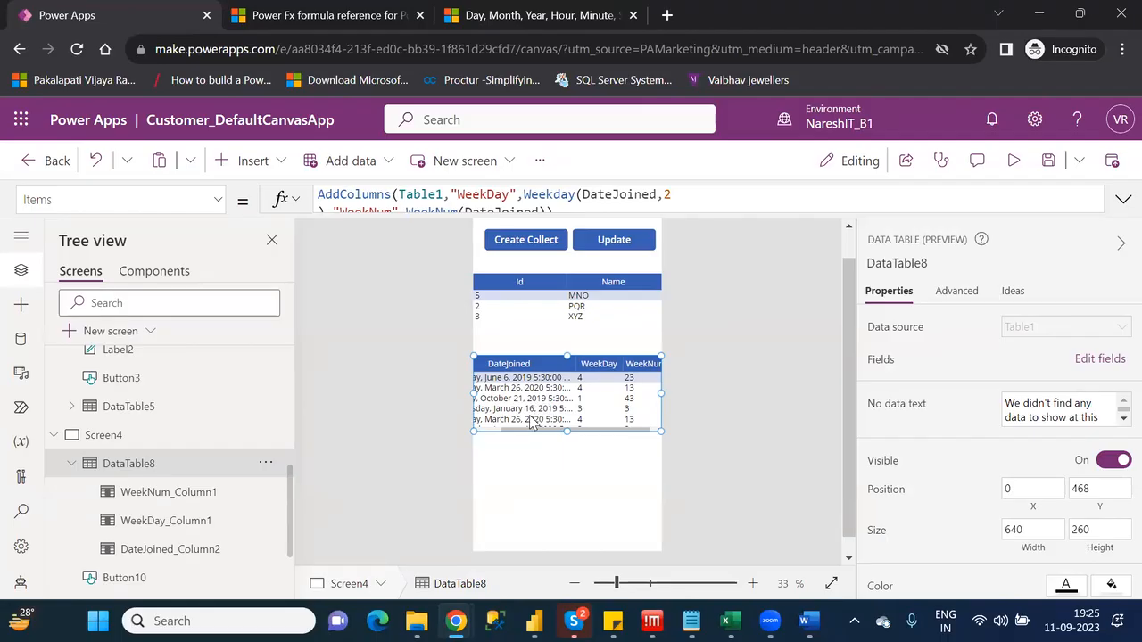
pyautogui.click(549, 204)
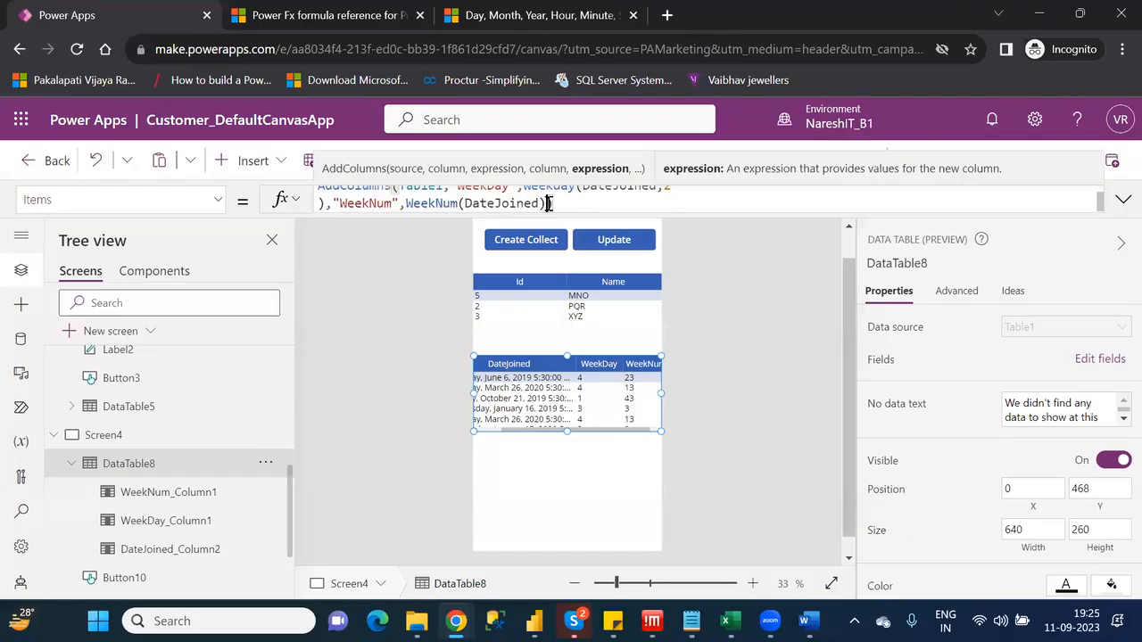
pyautogui.write(',"')
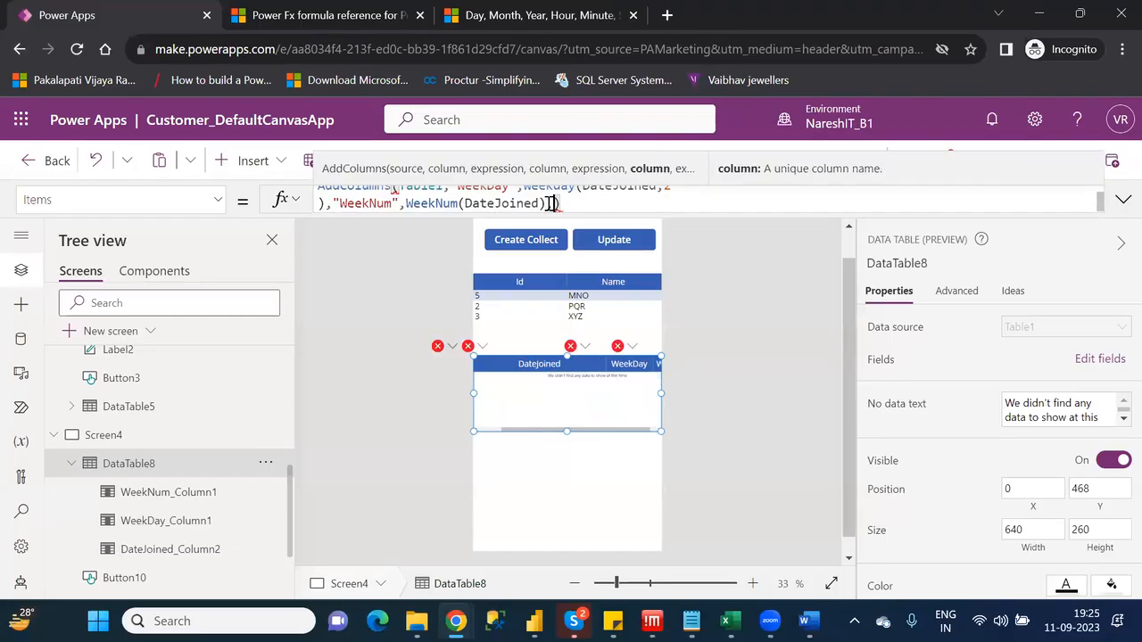
pyautogui.write('Year')
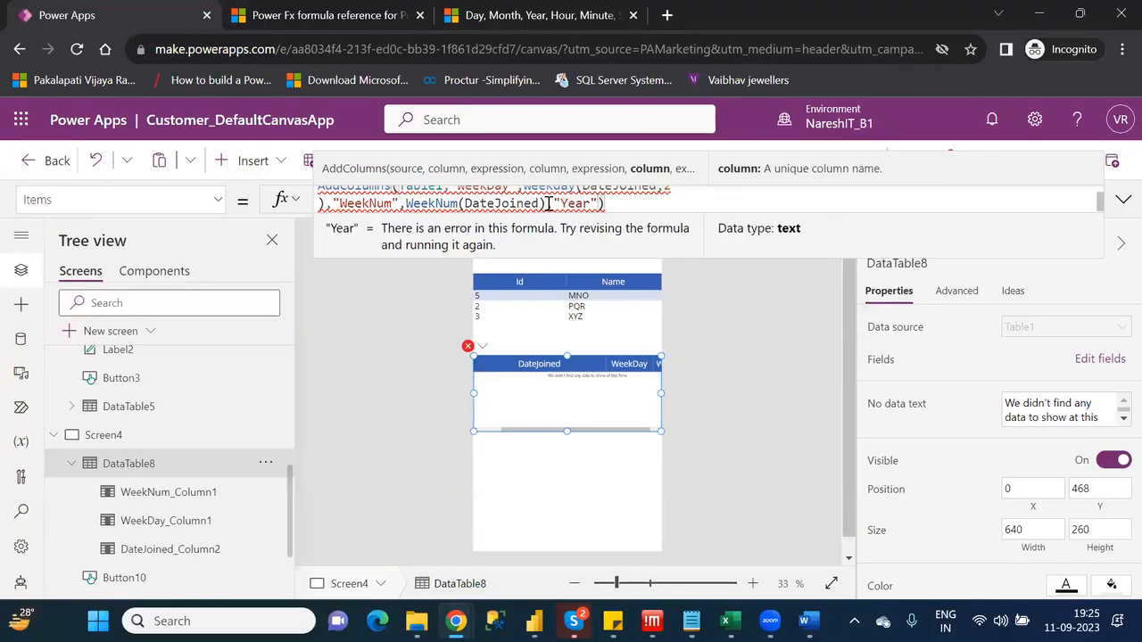
# Enter Year(DateJoined) as the expression for the Year column, complete the Items formula, and review the full formula in expanded view
pyautogui.write(',yea')
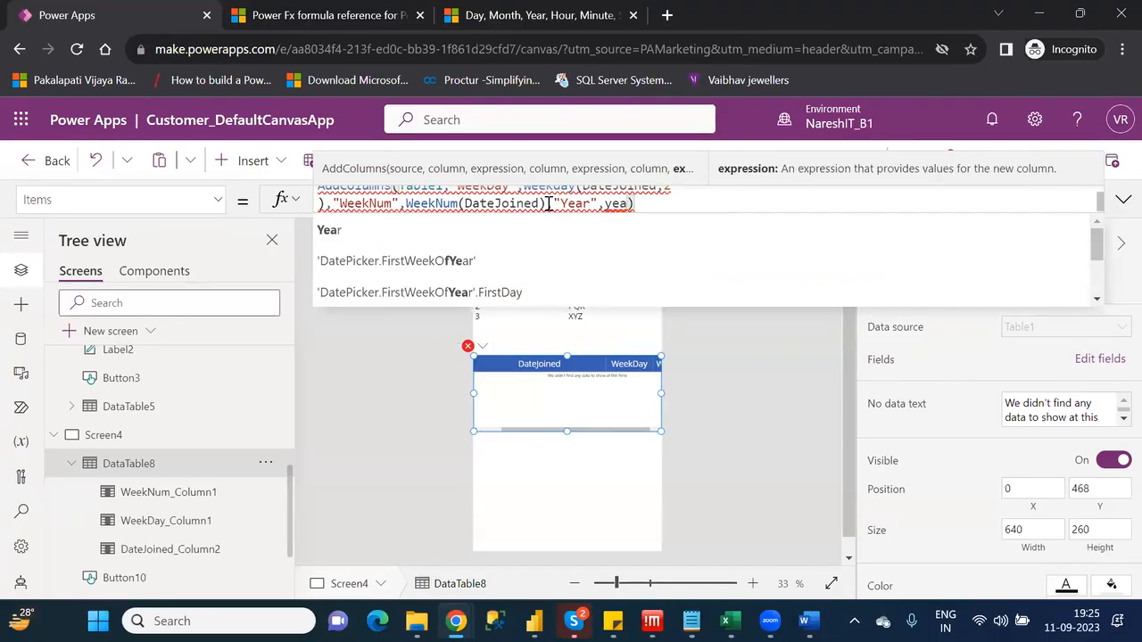
pyautogui.press('Tab')
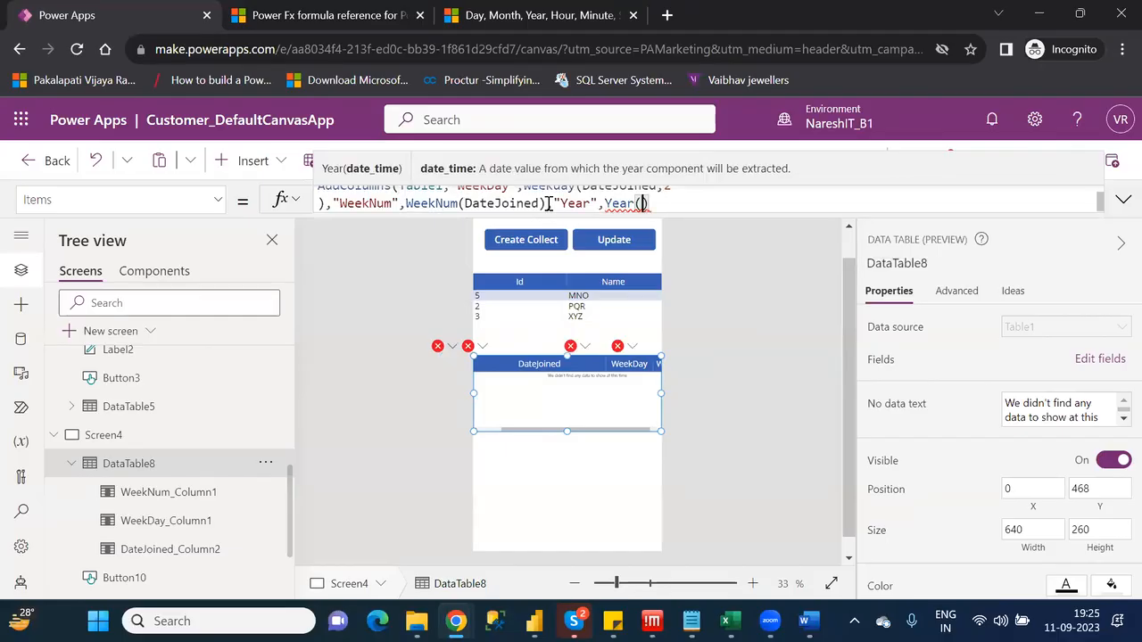
pyautogui.write('date')
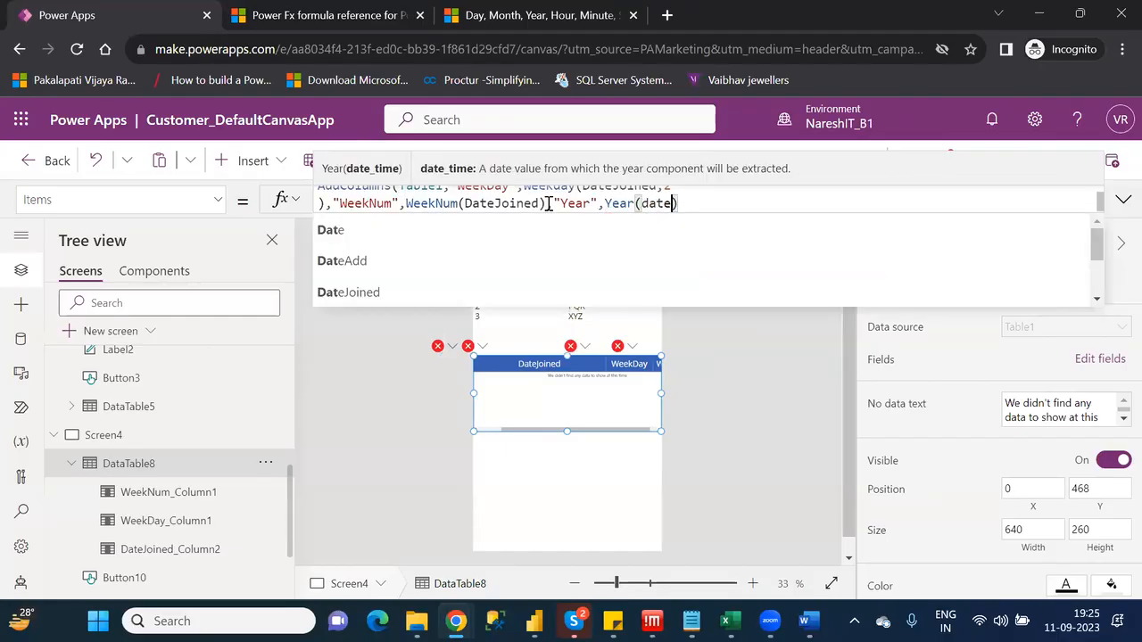
pyautogui.press('Down')
pyautogui.press('Down')
pyautogui.press('Down')
pyautogui.press('Tab')
pyautogui.press('Right')
pyautogui.write(')')
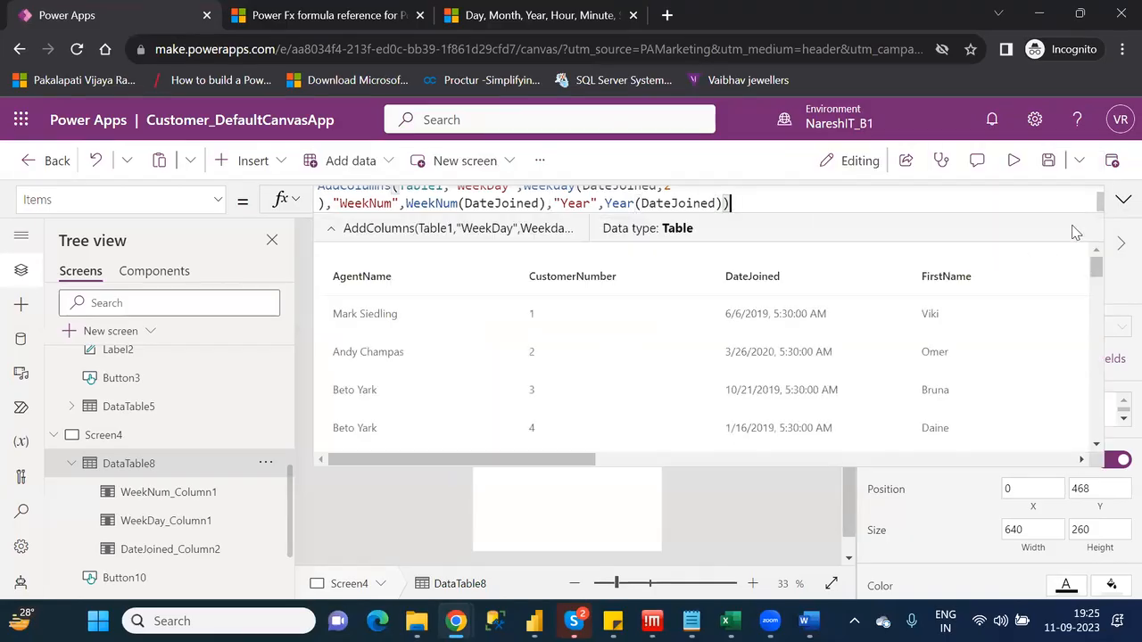
pyautogui.click(1122, 201)
pyautogui.click(1122, 202)
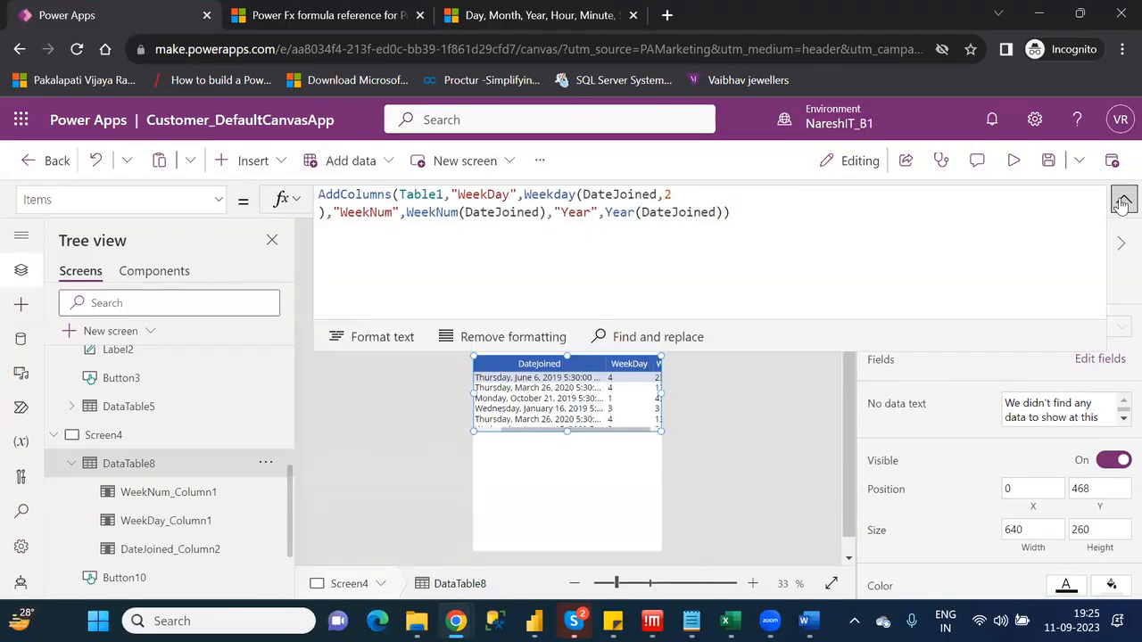
pyautogui.click(1121, 202)
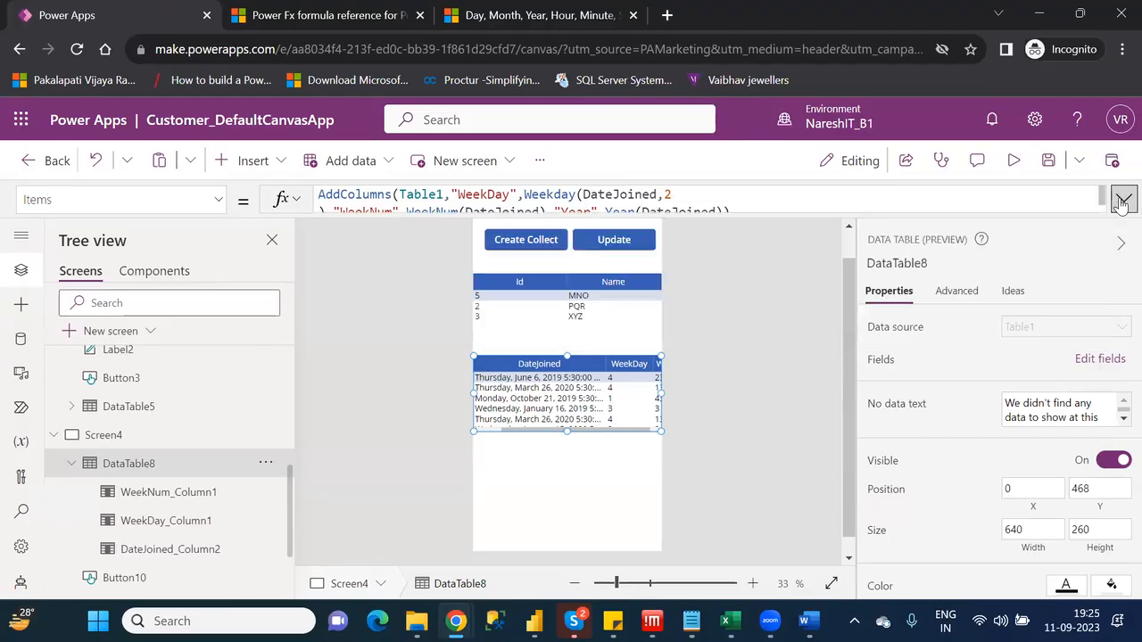
# Add the Year field to DataTable8 and bring its column into view in the table
pyautogui.click(1101, 360)
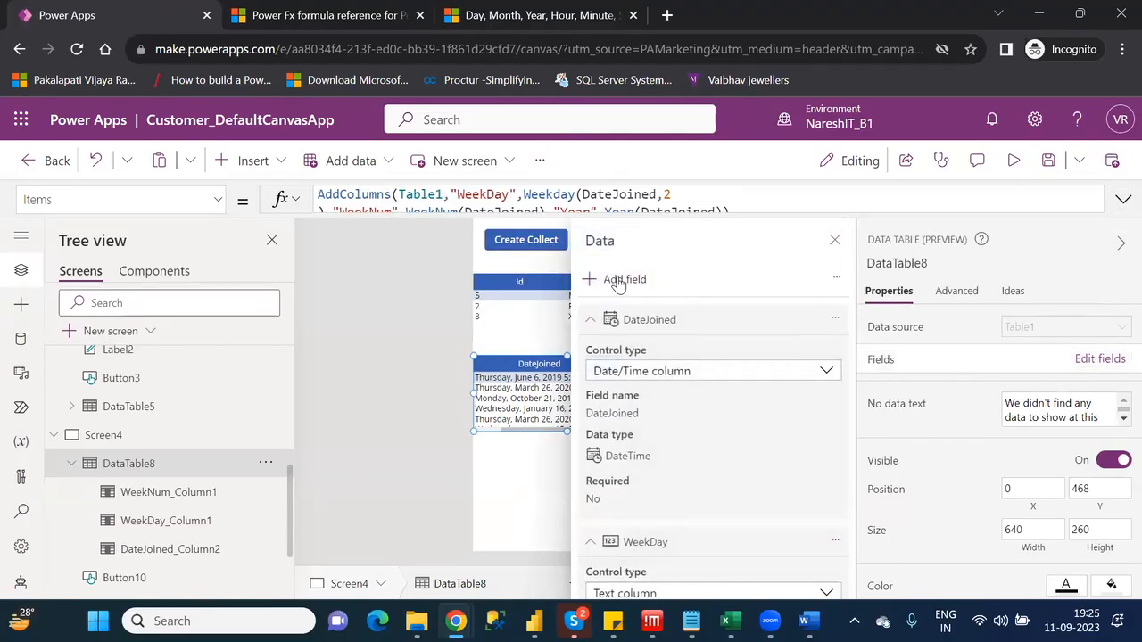
pyautogui.click(618, 282)
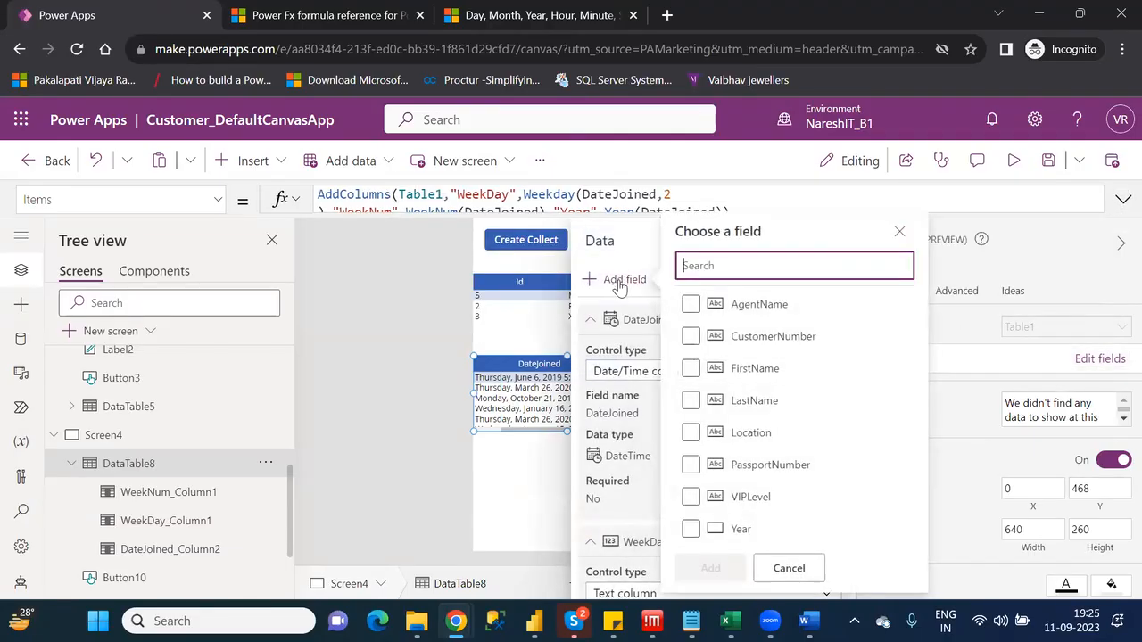
pyautogui.click(691, 529)
pyautogui.click(714, 569)
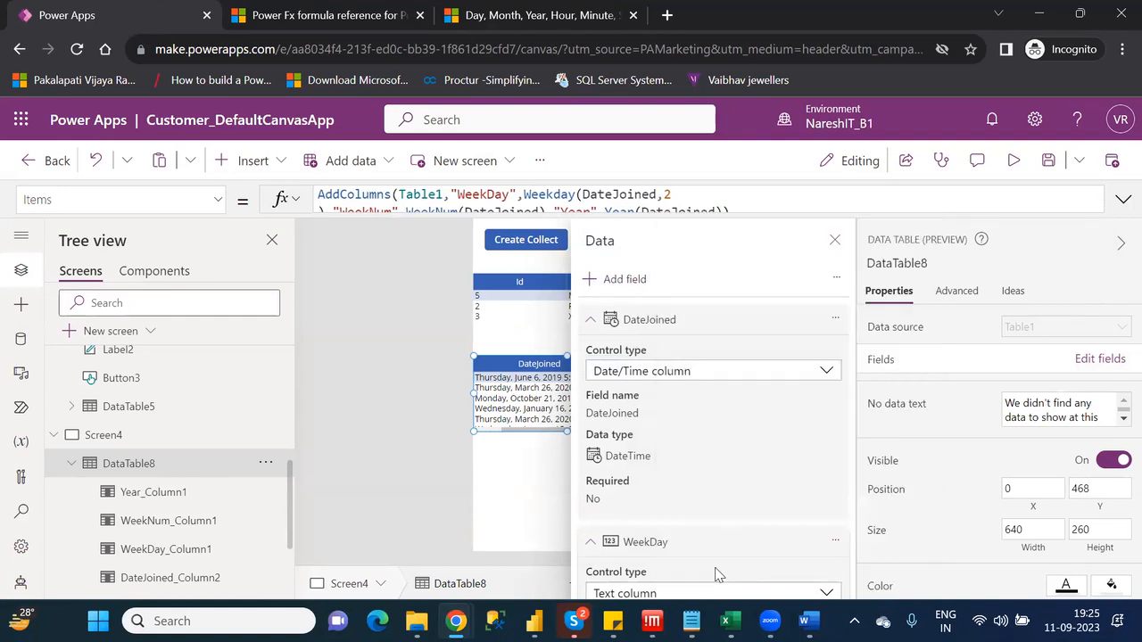
pyautogui.click(834, 242)
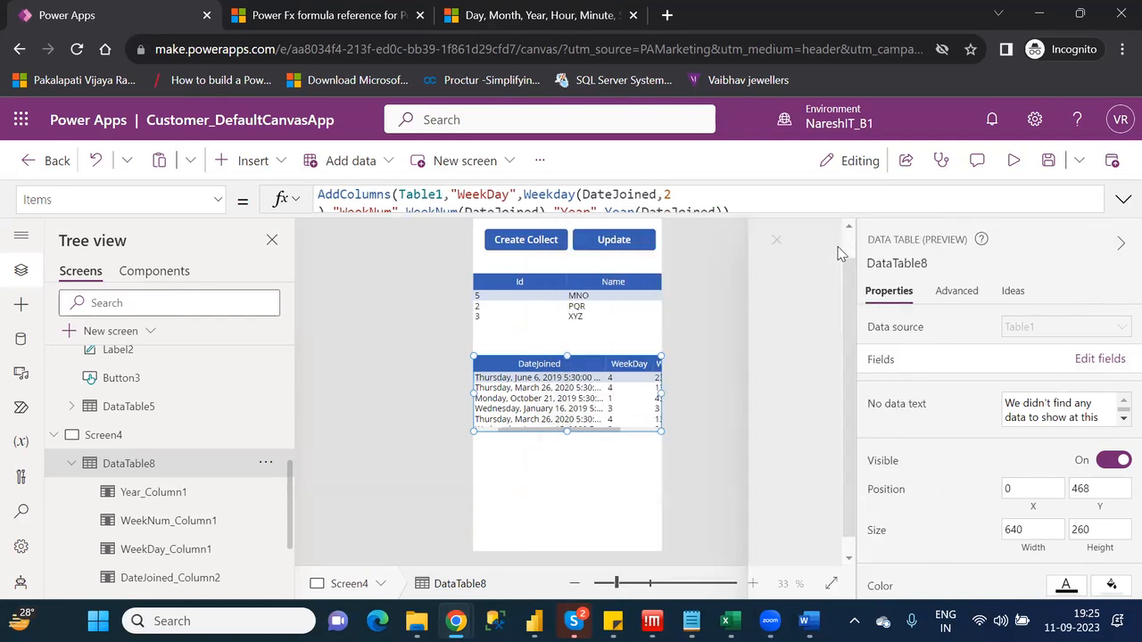
pyautogui.moveTo(606, 434); pyautogui.dragTo(656, 432)
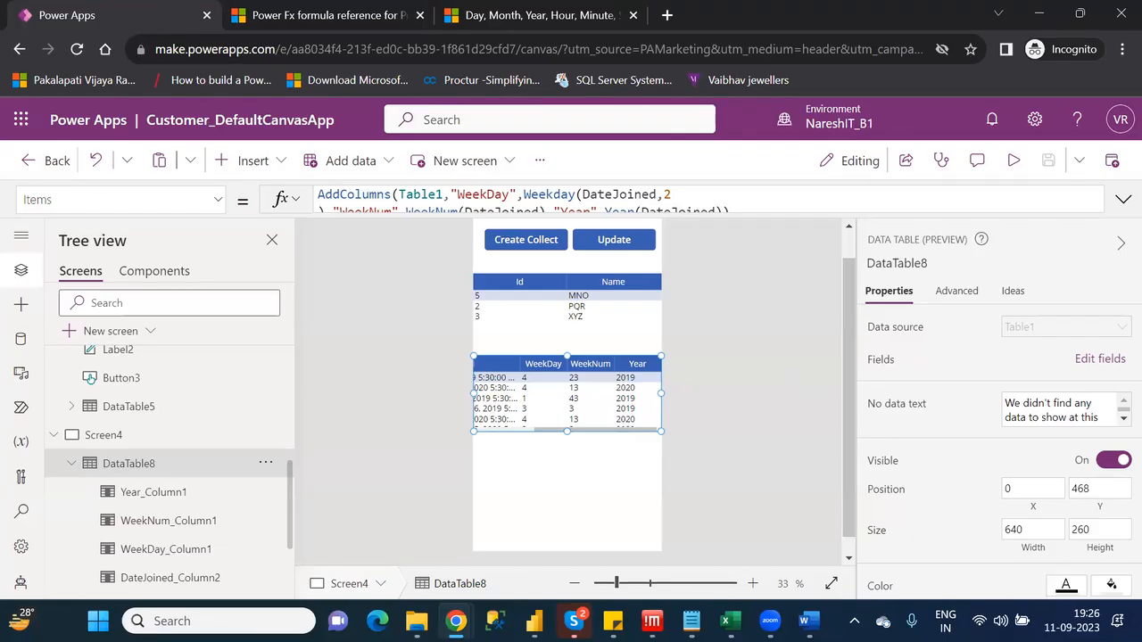
# Switch to the NareshIT_B1 folder in File Explorer and clear the file selection
pyautogui.click(691, 621)
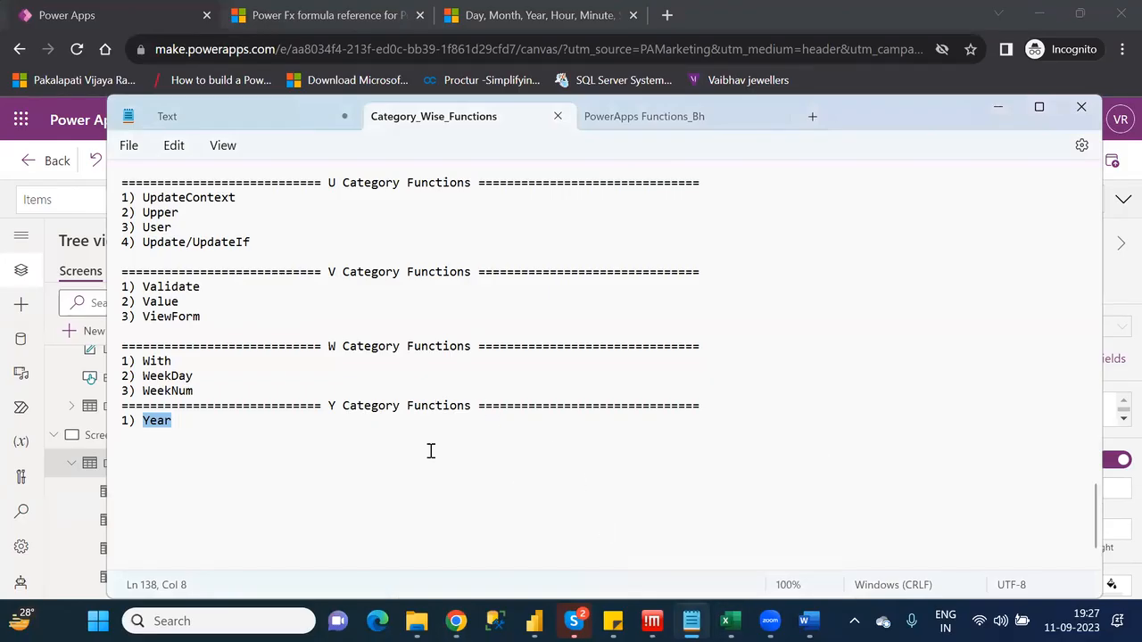
pyautogui.click(417, 621)
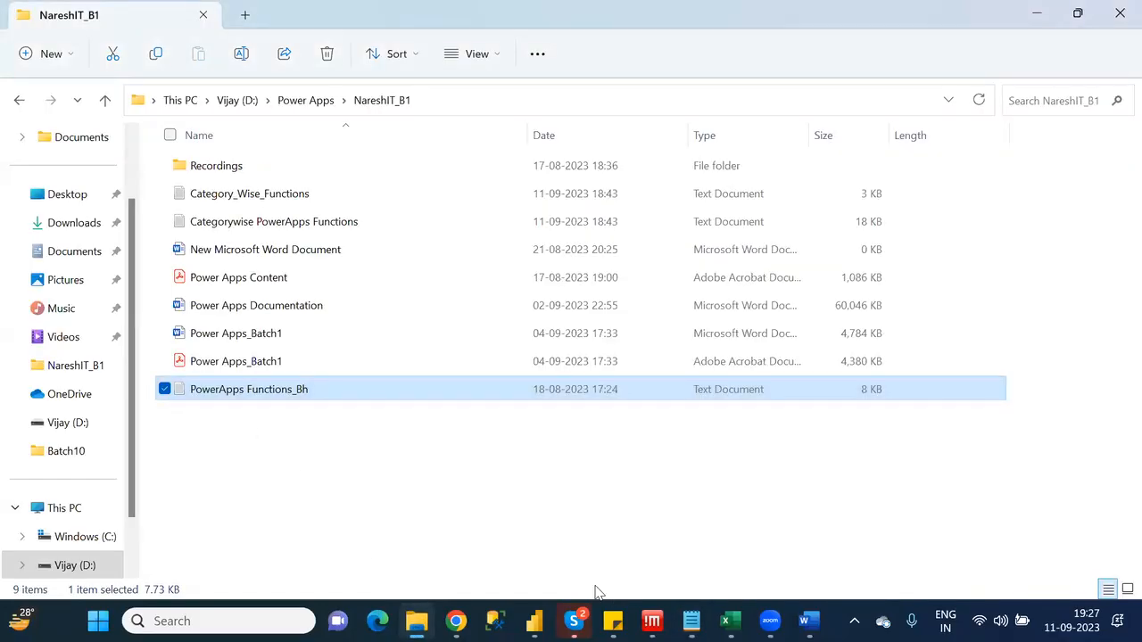
pyautogui.click(535, 245)
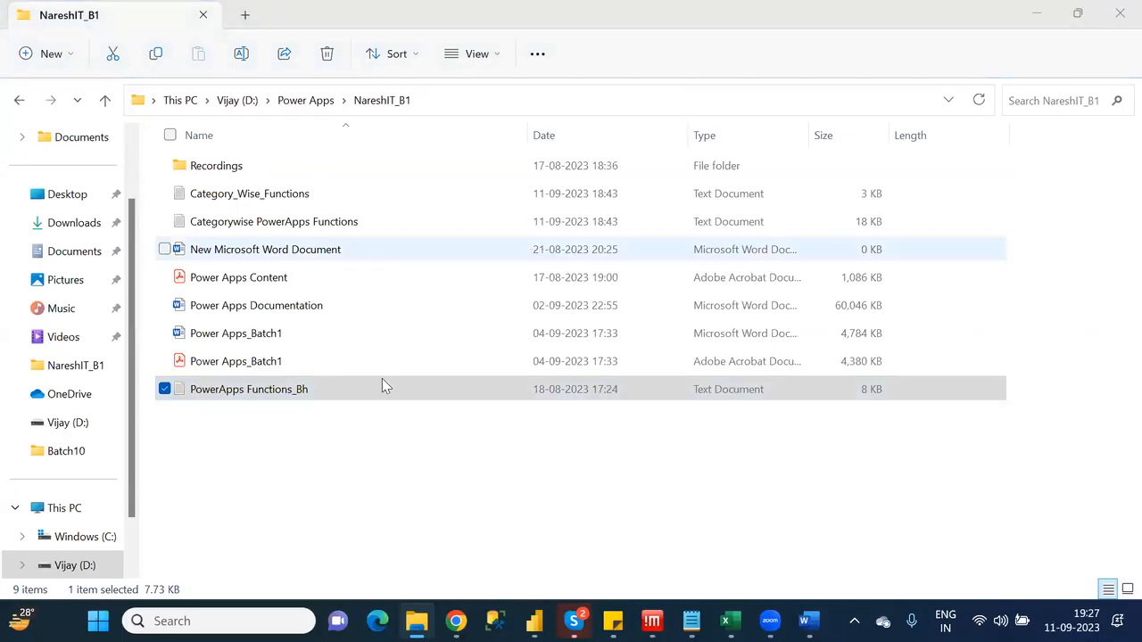
pyautogui.click(257, 429)
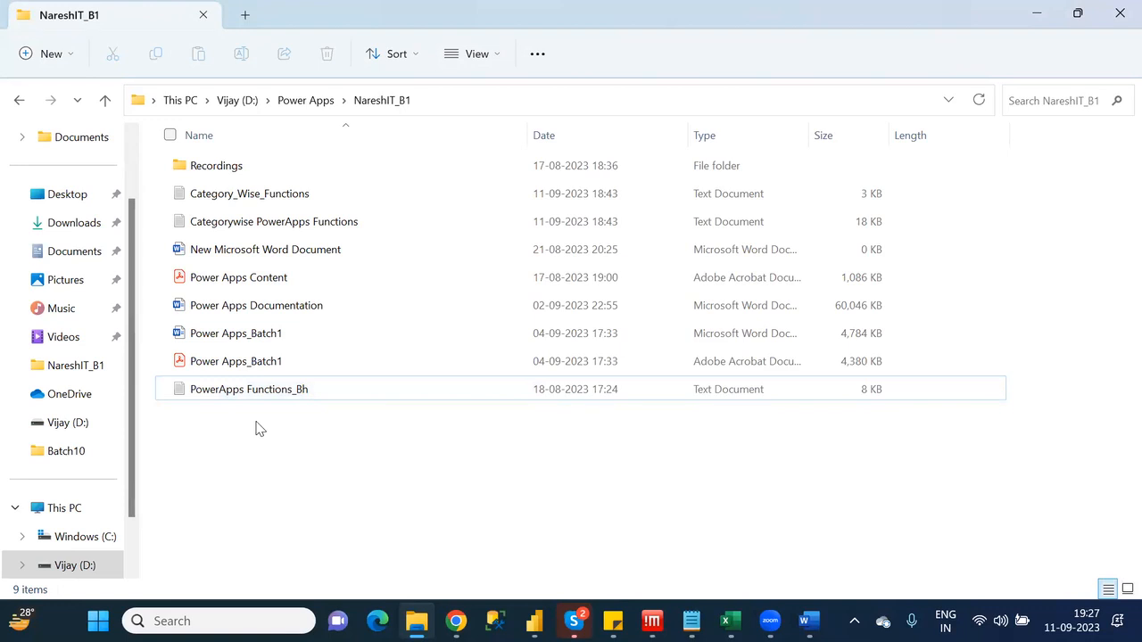
pyautogui.rightClick(257, 429)
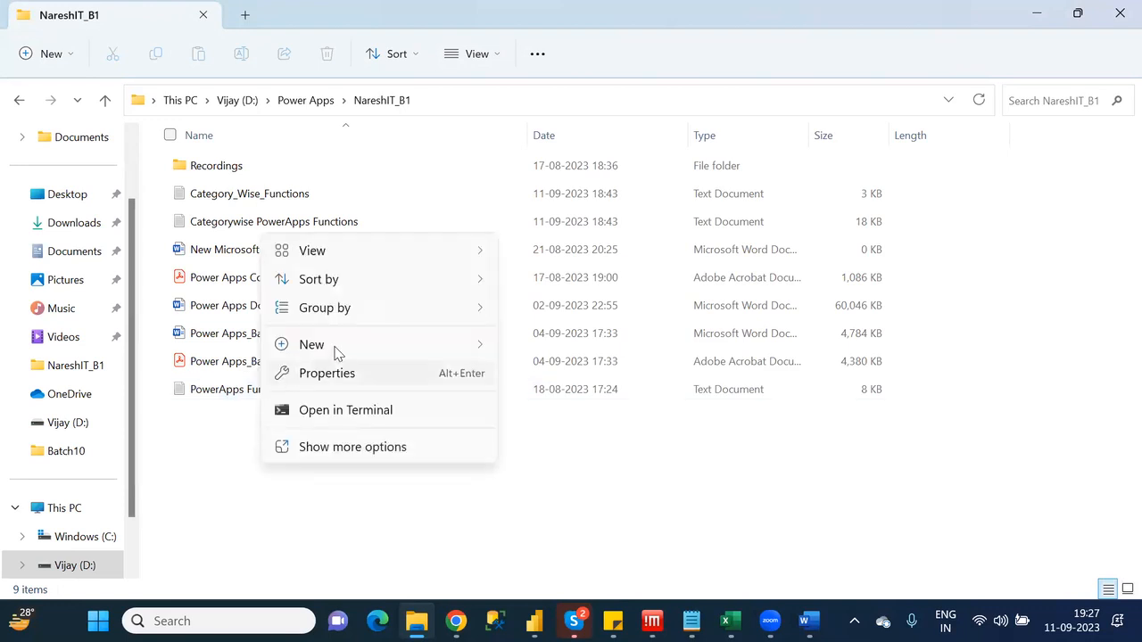
pyautogui.moveTo(334, 352)
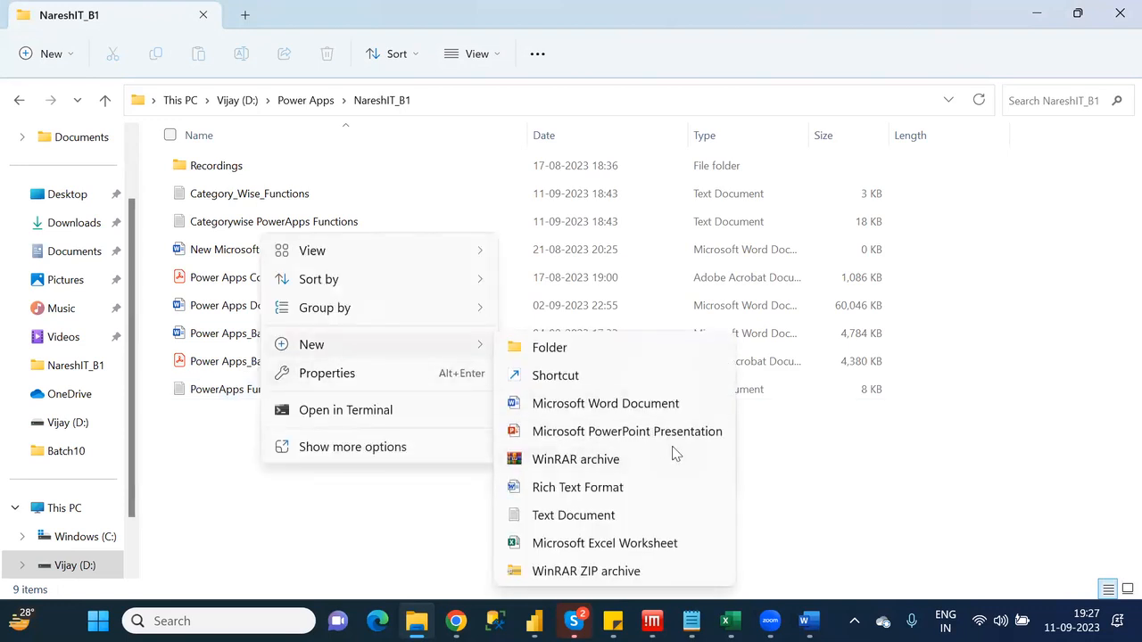
pyautogui.click(596, 573)
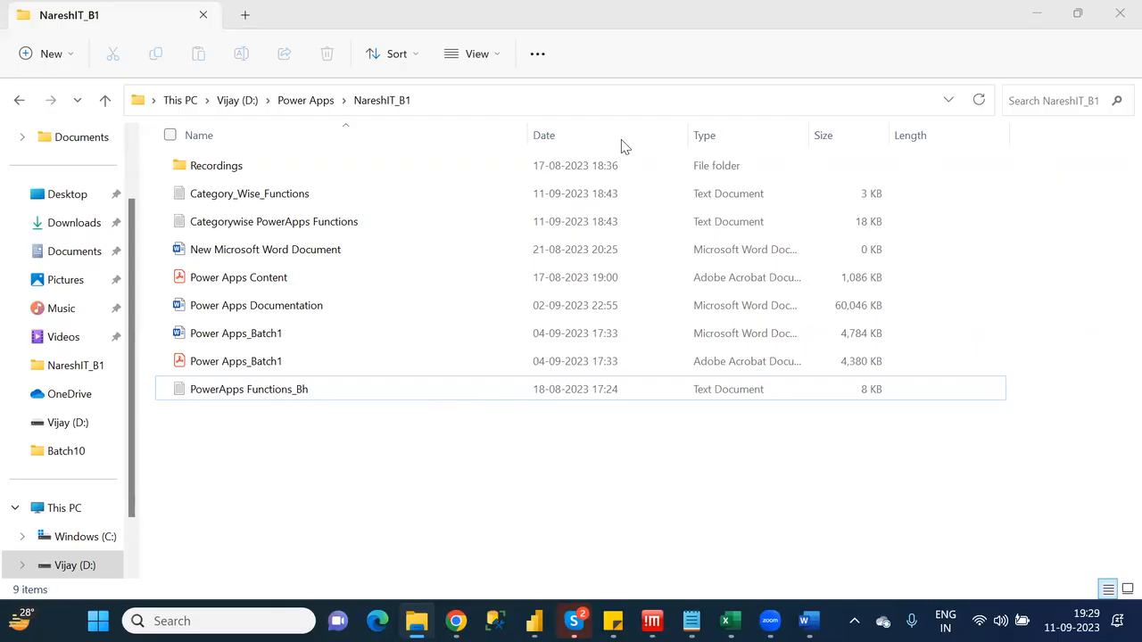
pyautogui.click(239, 457)
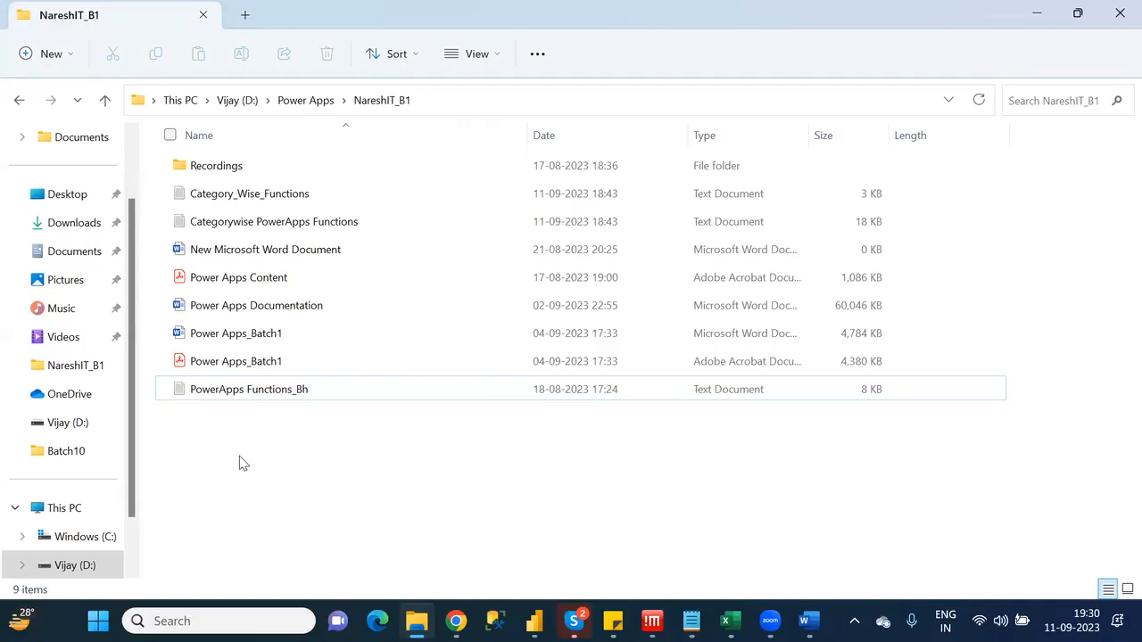
# Create a new Microsoft Excel worksheet file in the NareshIT_B1 folder and name it "Power Apps Imp Functions"
pyautogui.rightClick(199, 430)
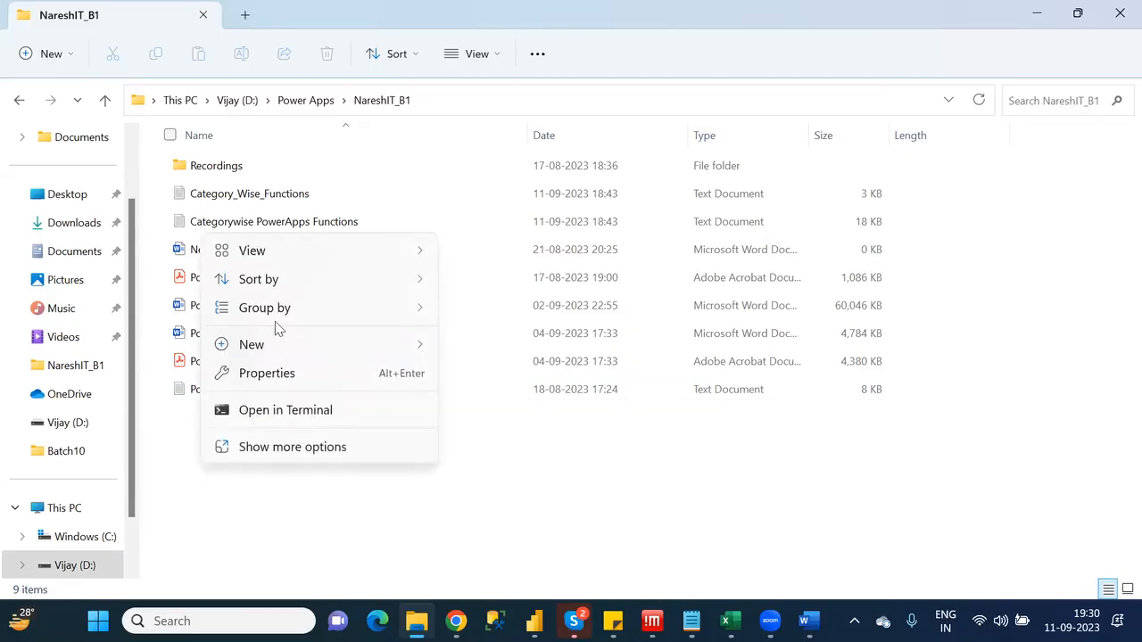
pyautogui.moveTo(282, 355)
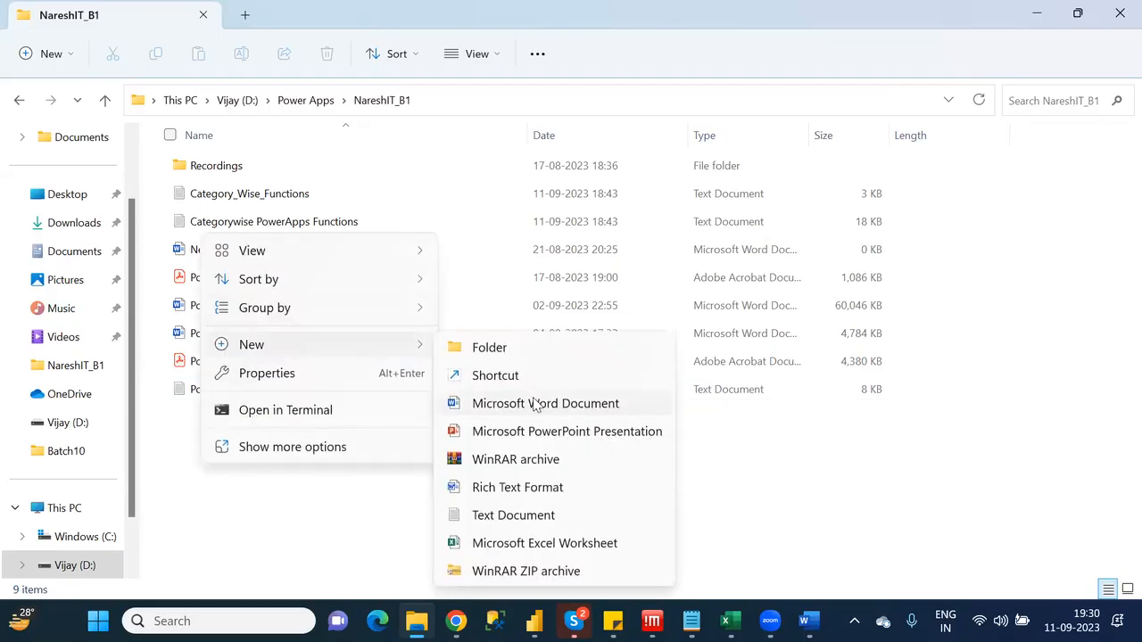
pyautogui.click(562, 543)
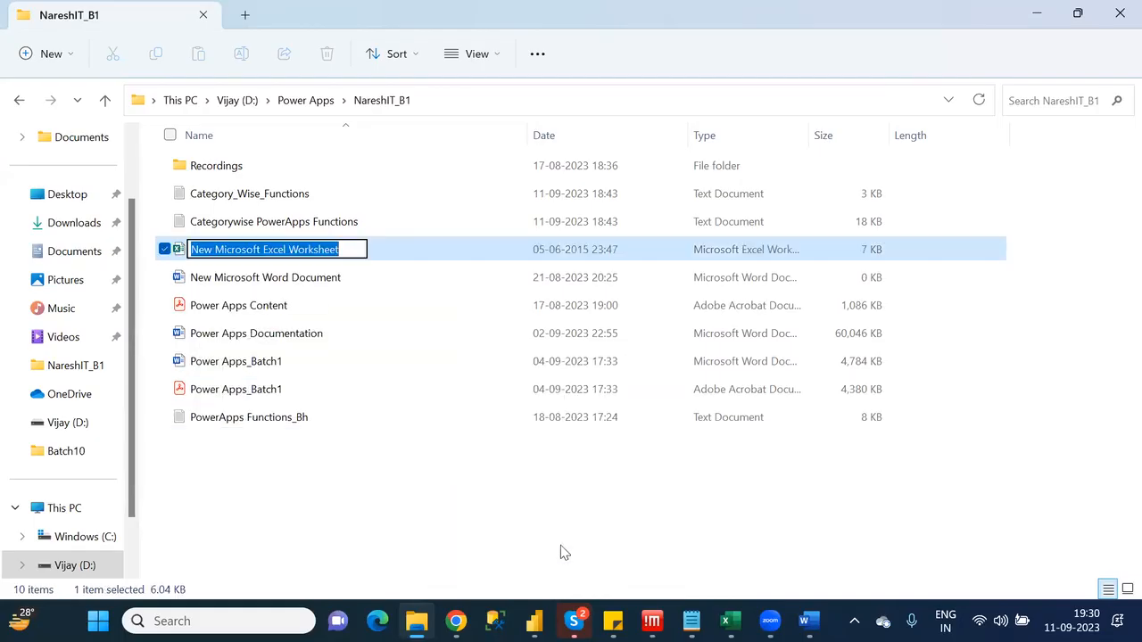
pyautogui.write('P')
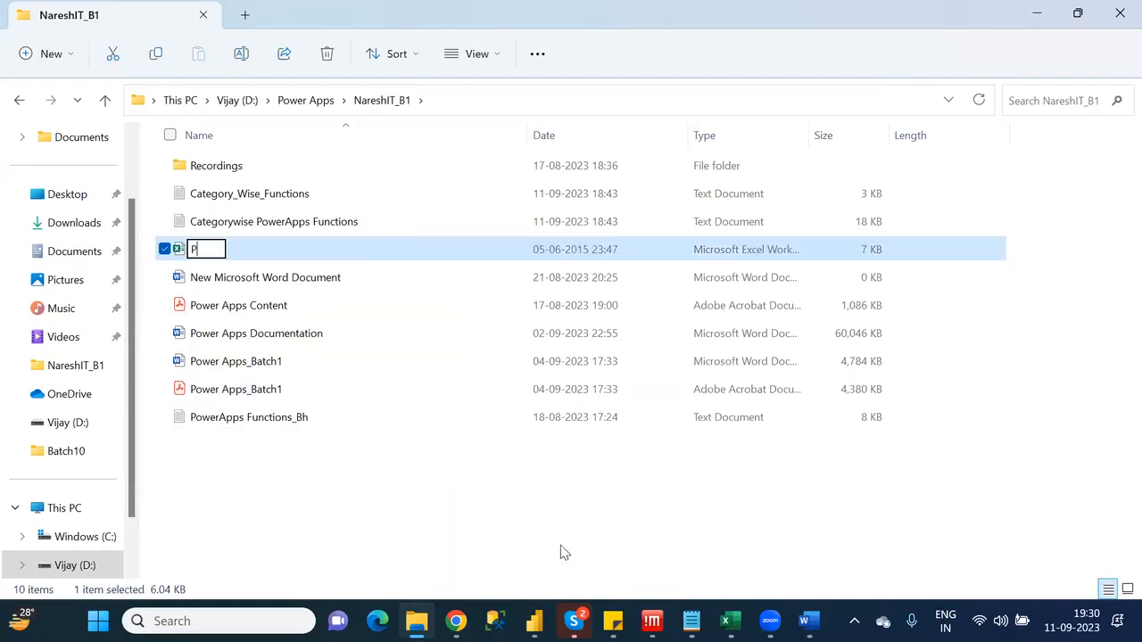
pyautogui.write('ower Apps')
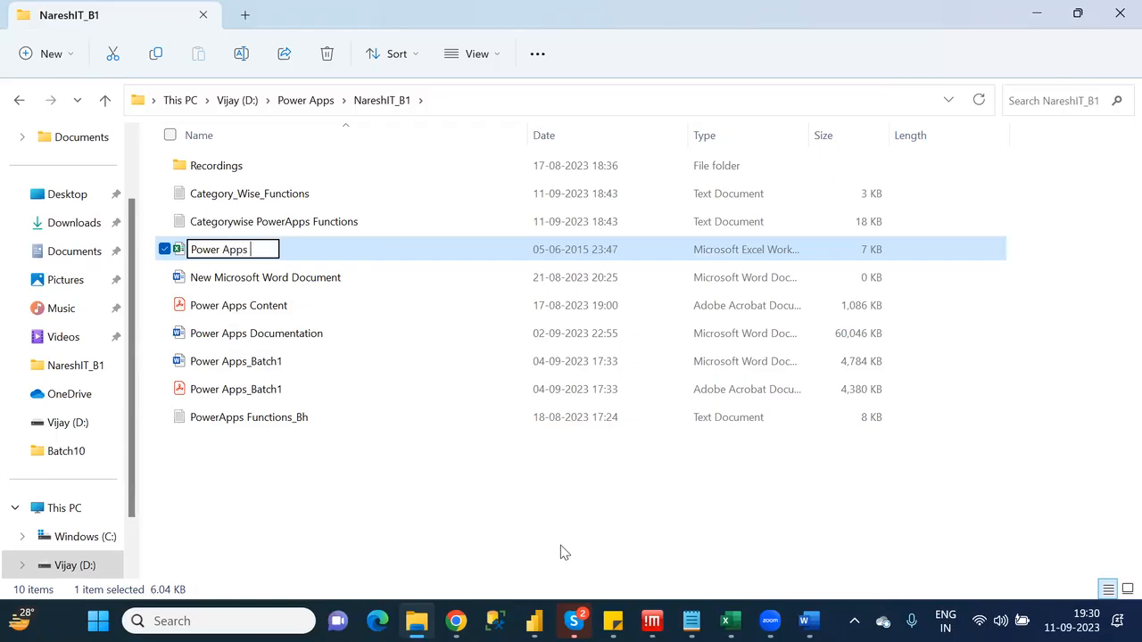
pyautogui.write(' Imp Functi')
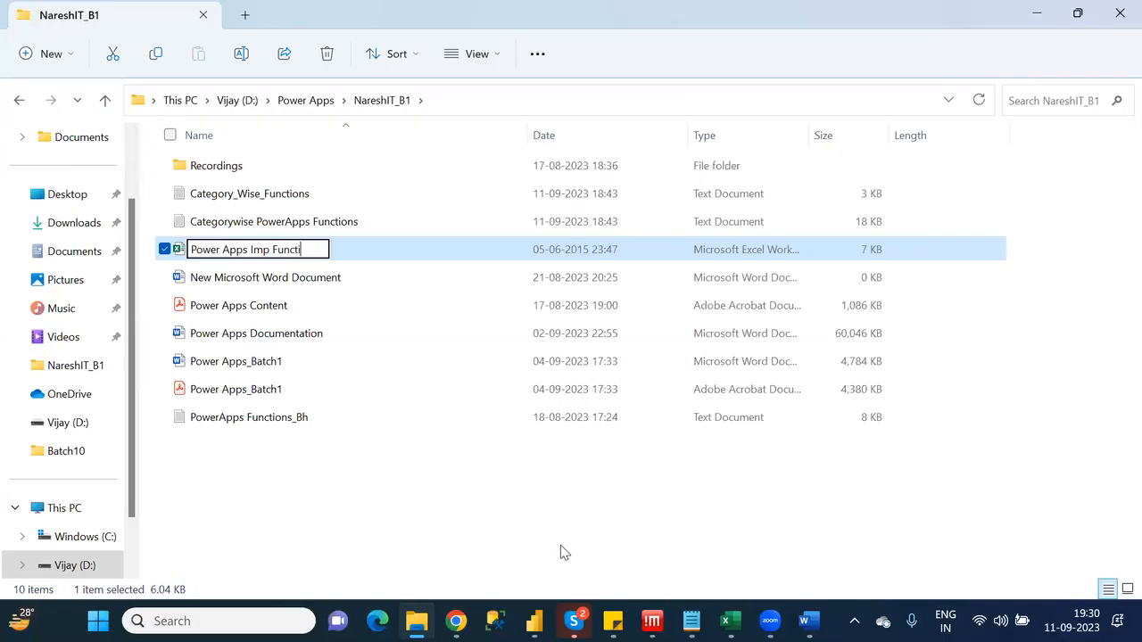
pyautogui.write('ons')
pyautogui.press('Return')
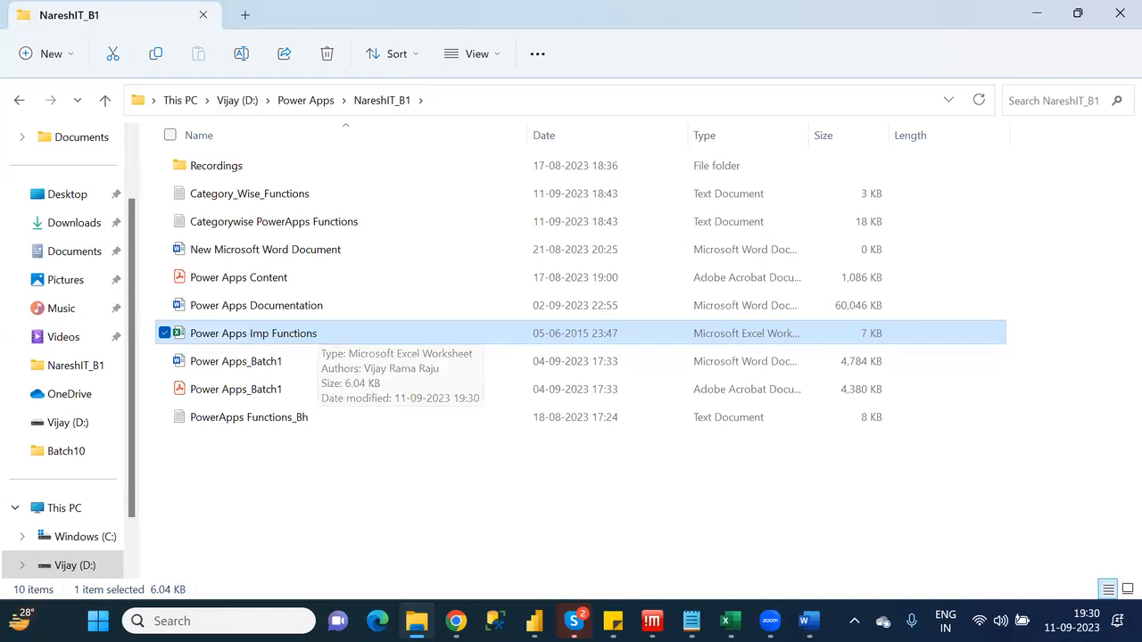
# Open the Power Apps Imp Functions workbook in Excel, and bring up the Category_Wise_Functions list in Notepad
pyautogui.click(730, 620)
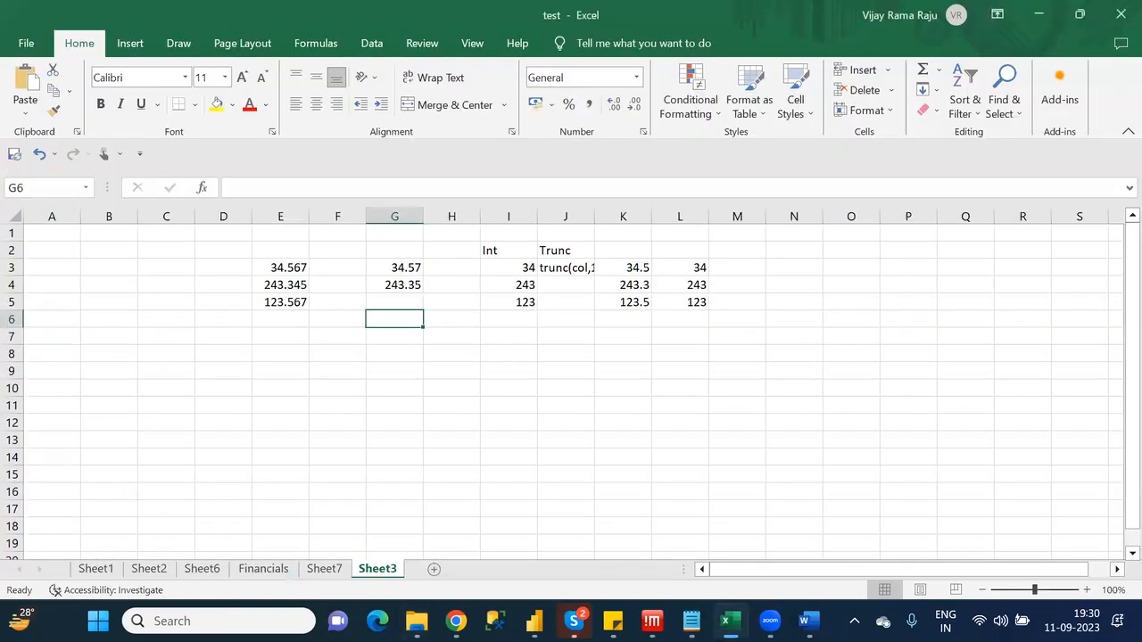
pyautogui.hotkey('alt', 'Tab')
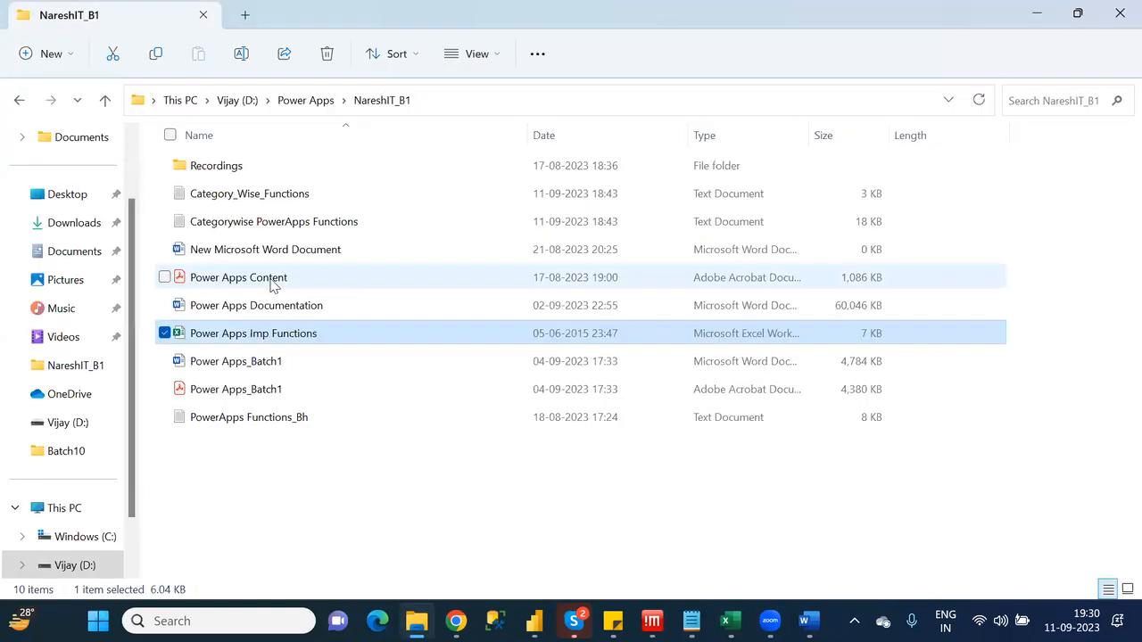
pyautogui.click(272, 337)
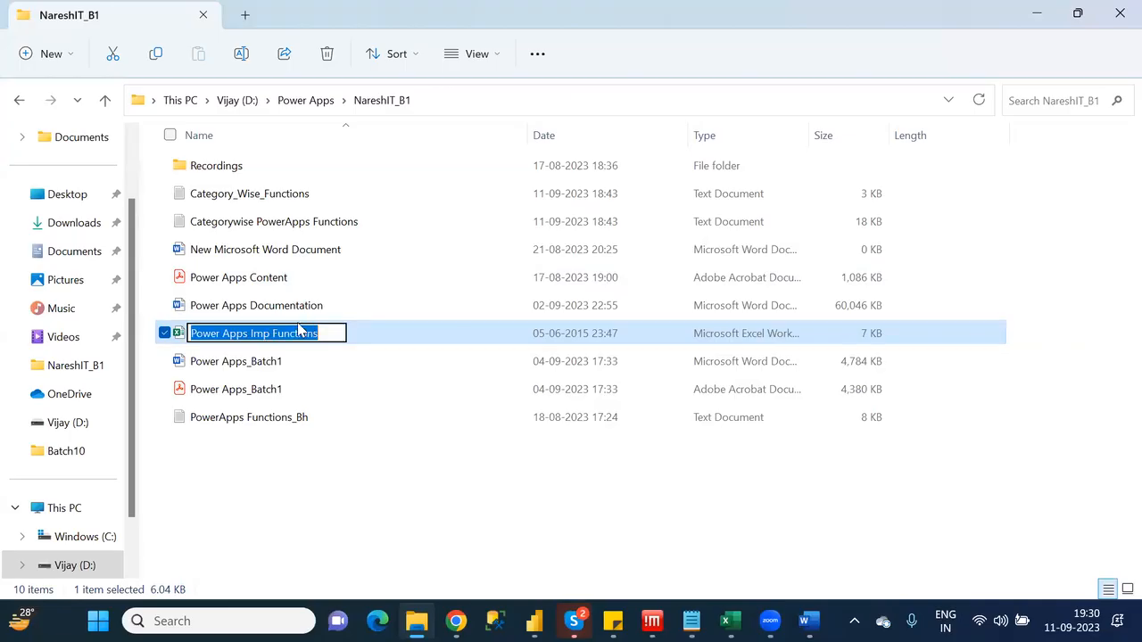
pyautogui.doubleClick(357, 336)
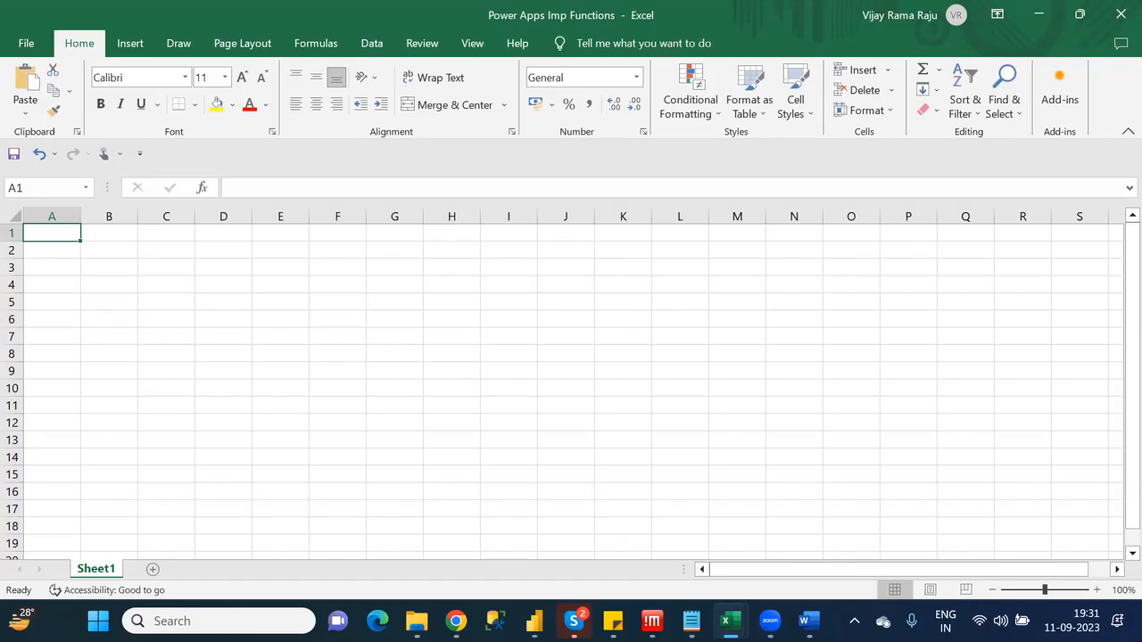
pyautogui.hotkey('alt', 'Tab')
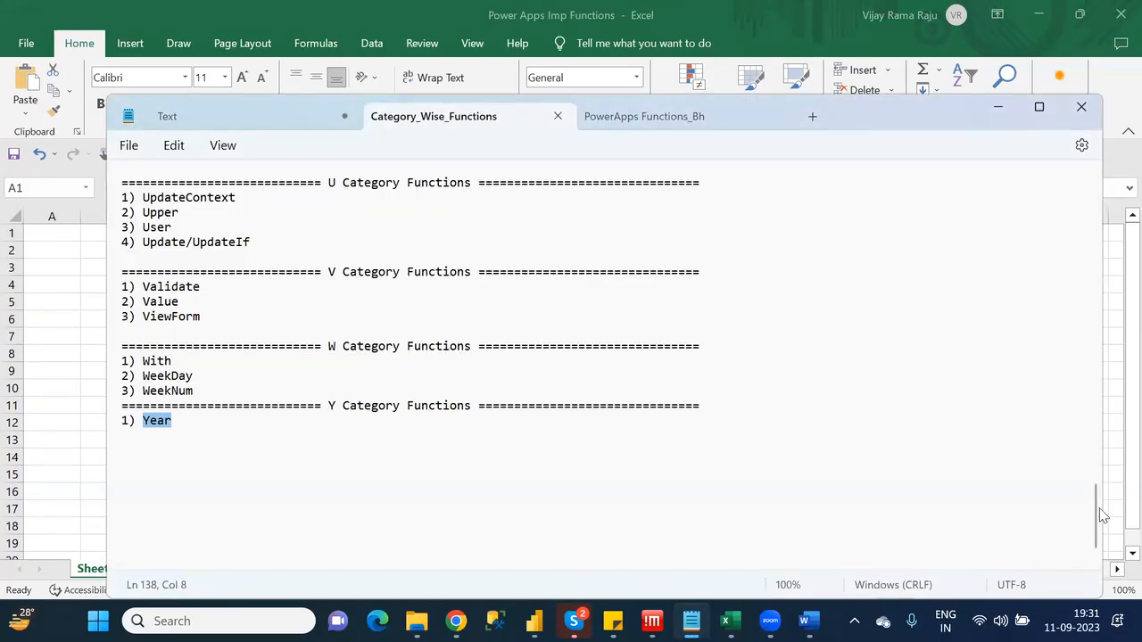
# Copy the function name Addcolumns from the A category at the start of the Category_Wise_Functions list
pyautogui.moveTo(1093, 528); pyautogui.dragTo(1074, 189)
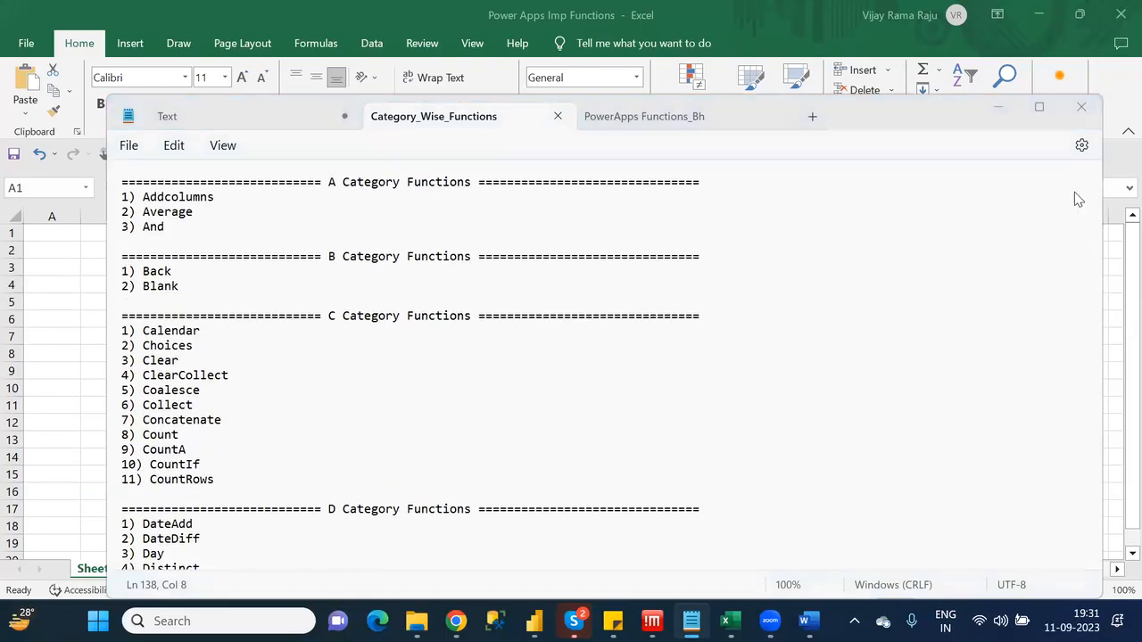
pyautogui.hotkey('alt', 'Tab')
pyautogui.click(182, 236)
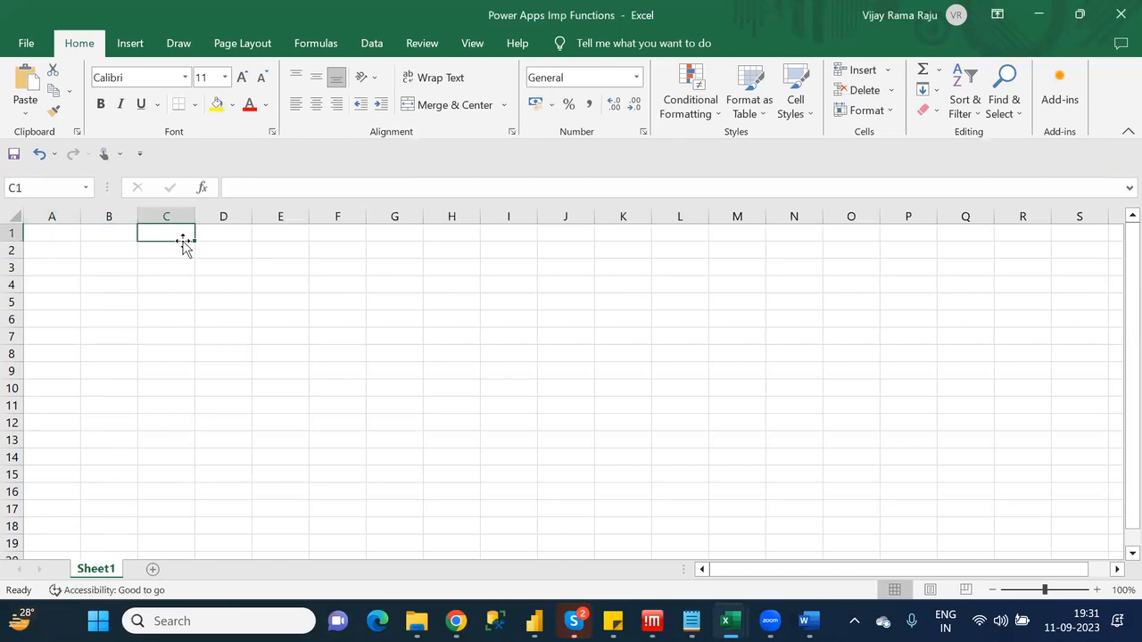
pyautogui.hotkey('alt', 'Tab')
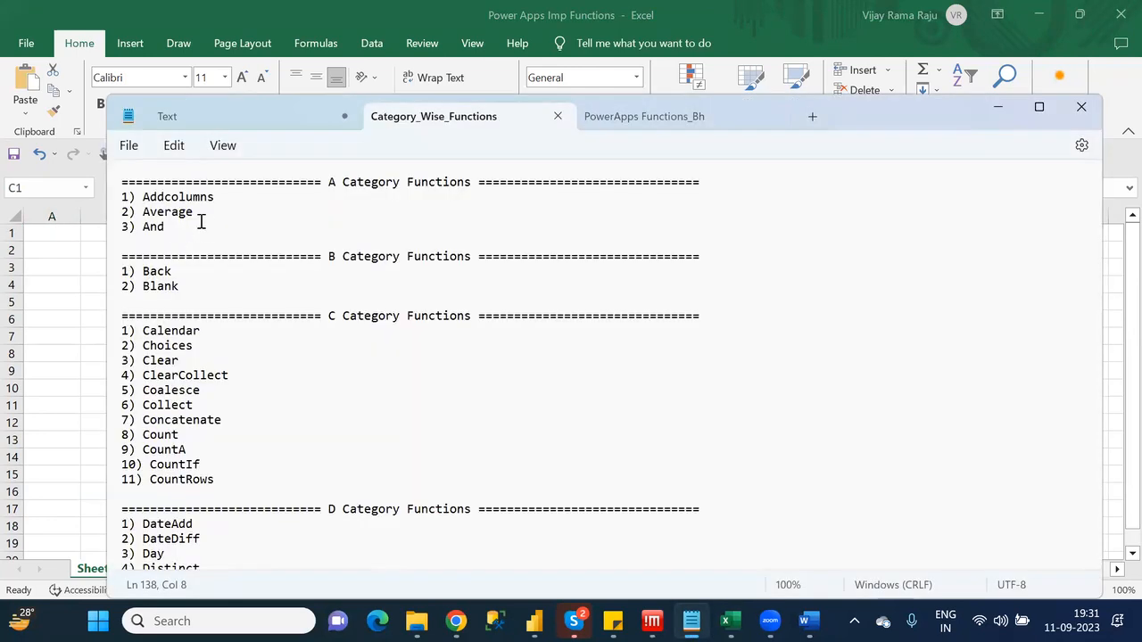
pyautogui.click(216, 198)
pyautogui.doubleClick(145, 198)
pyautogui.hotkey('ctrl', 'c')
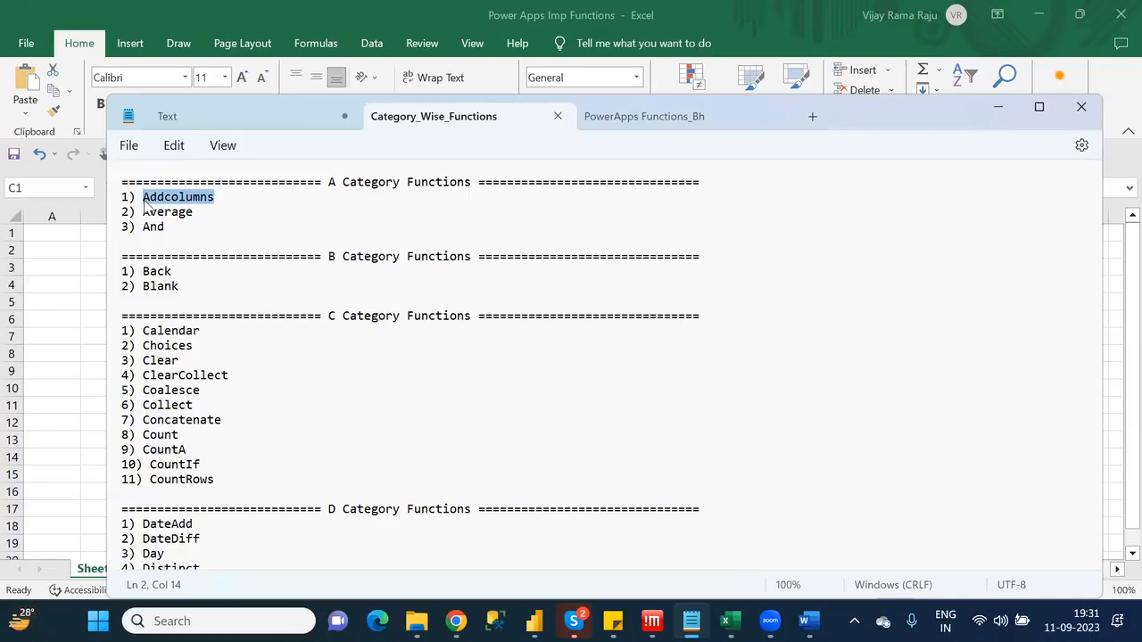
# Switch to the Excel workbook, enter the header "Function Name" in cell A1 and fit column A to its text
pyautogui.hotkey('alt', 'Tab')
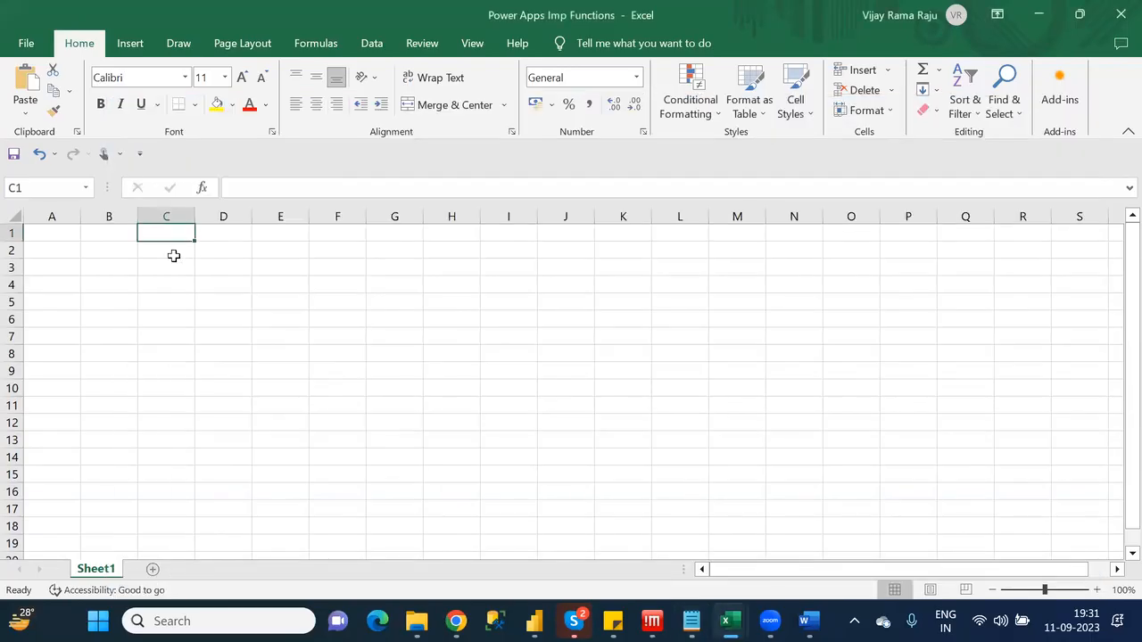
pyautogui.click(174, 256)
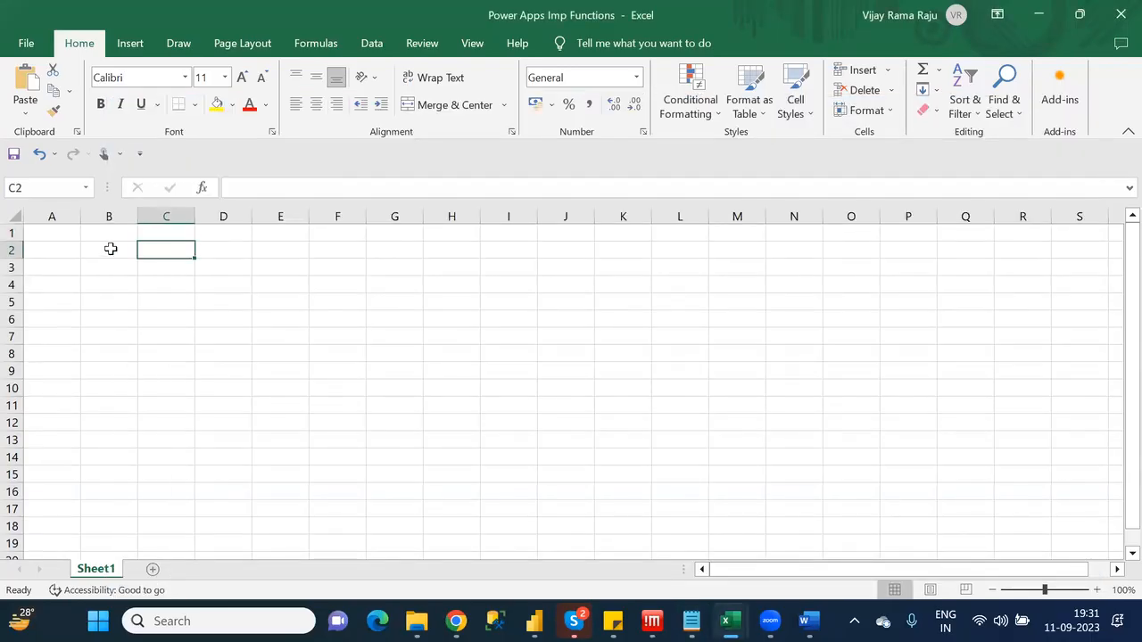
pyautogui.click(61, 231)
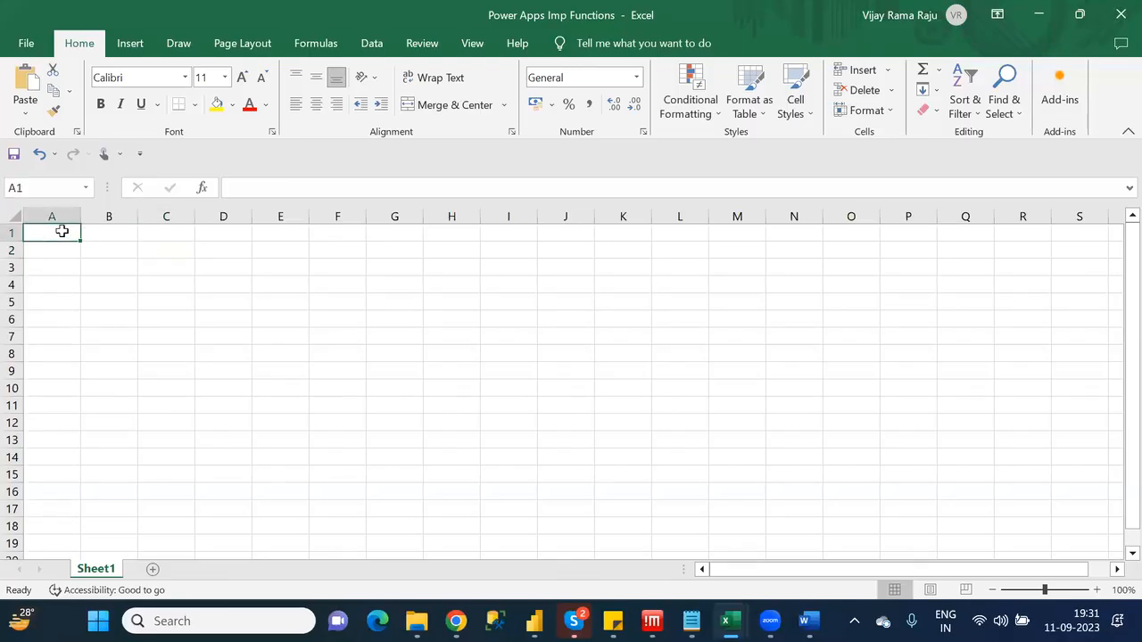
pyautogui.write('Functi')
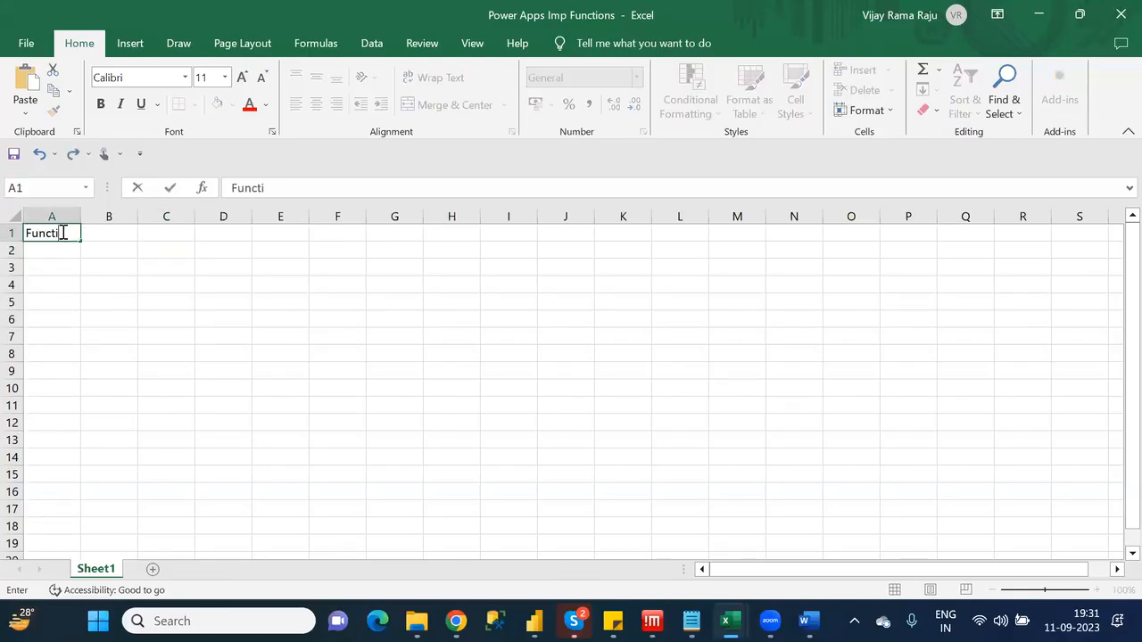
pyautogui.write('on Name')
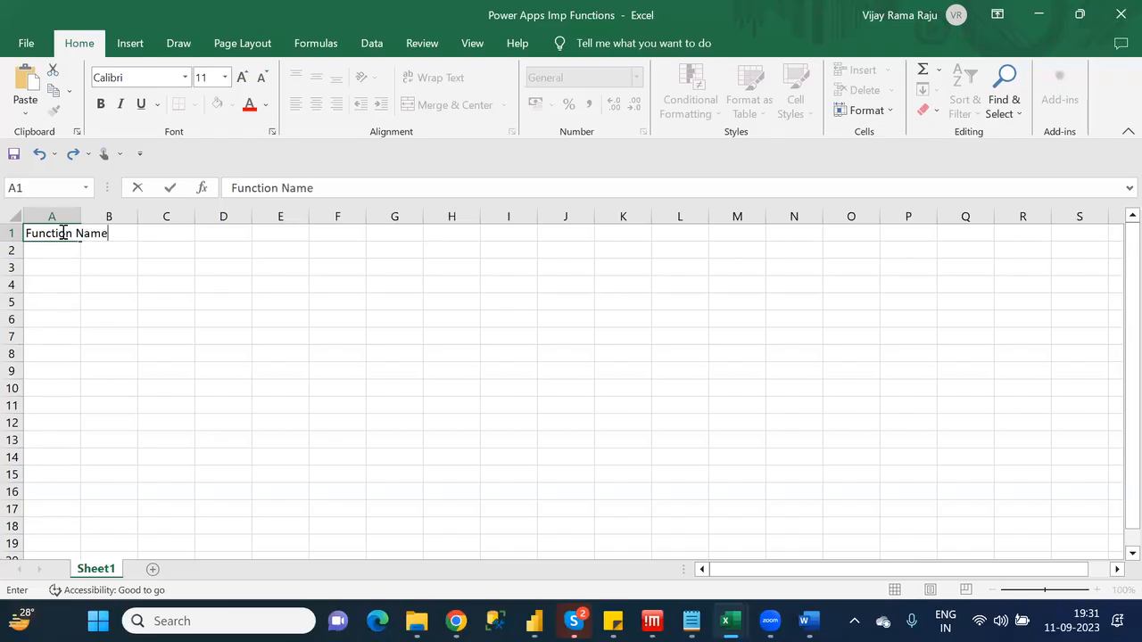
pyautogui.press('Tab')
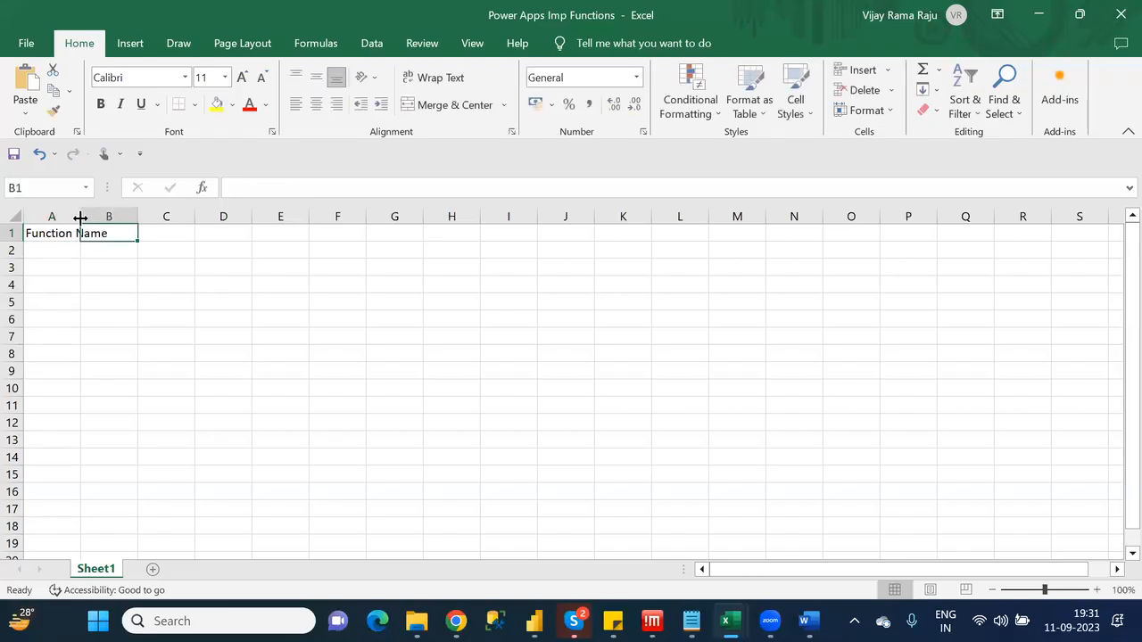
pyautogui.doubleClick(80, 216)
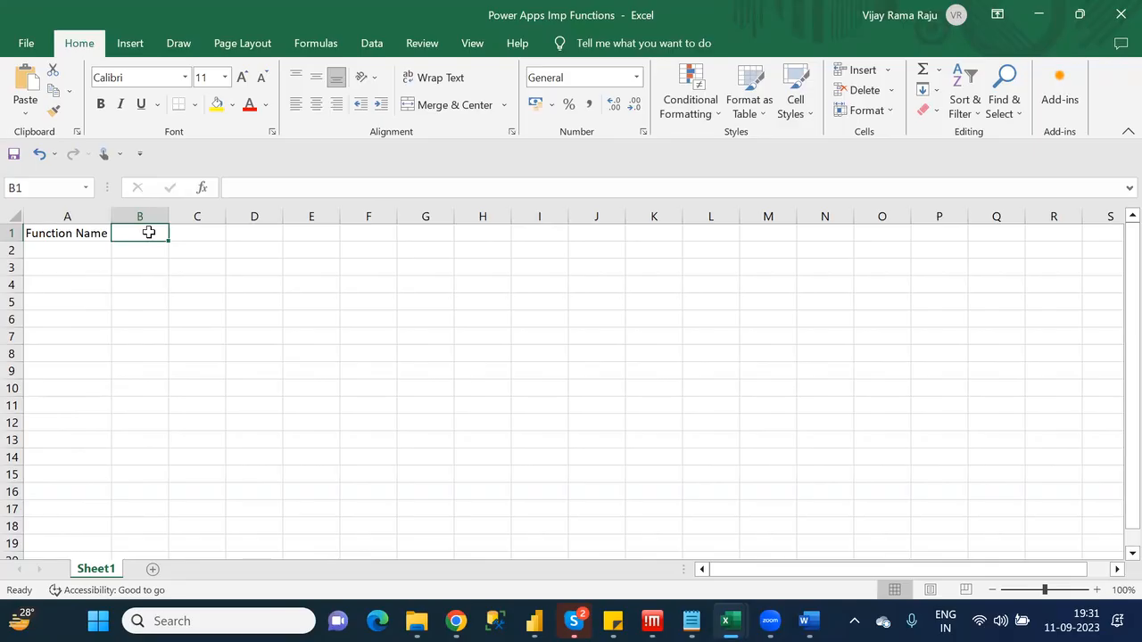
# Enter the headers "Purpose Function" in B1 and "Syntax" in C1, fitting column B to its text
pyautogui.write('Purpose')
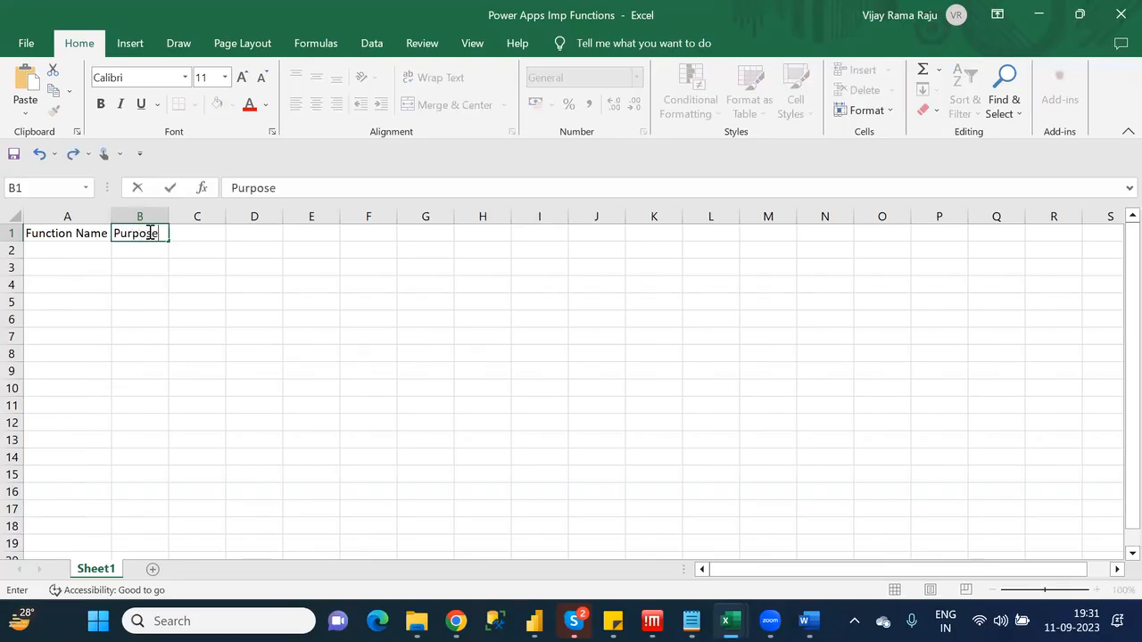
pyautogui.write(' Function')
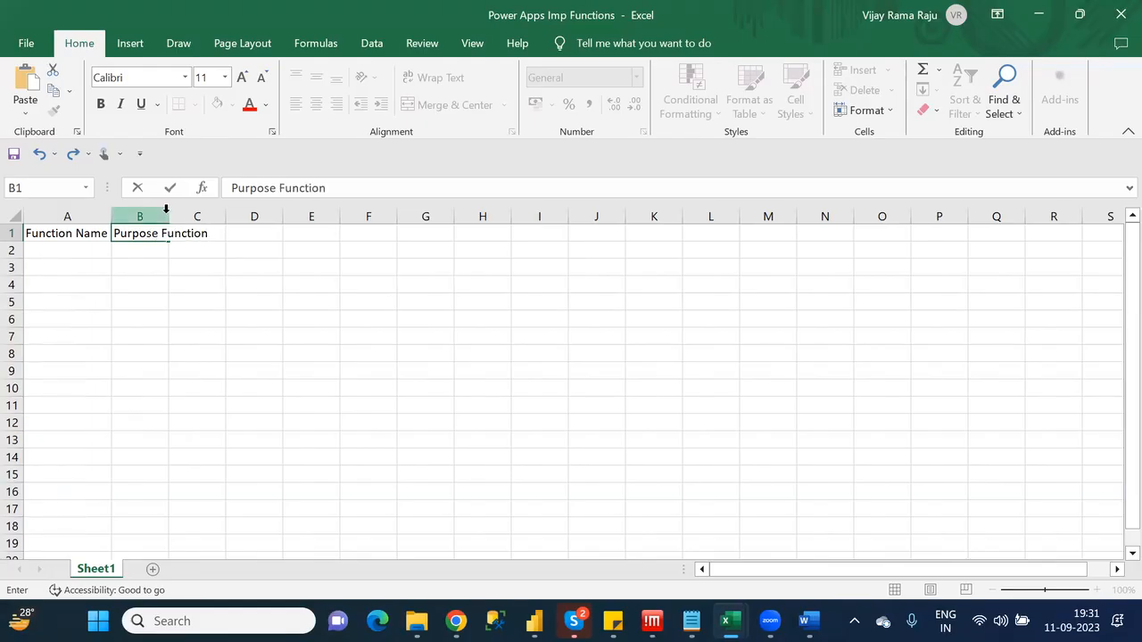
pyautogui.click(167, 210)
pyautogui.doubleClick(170, 214)
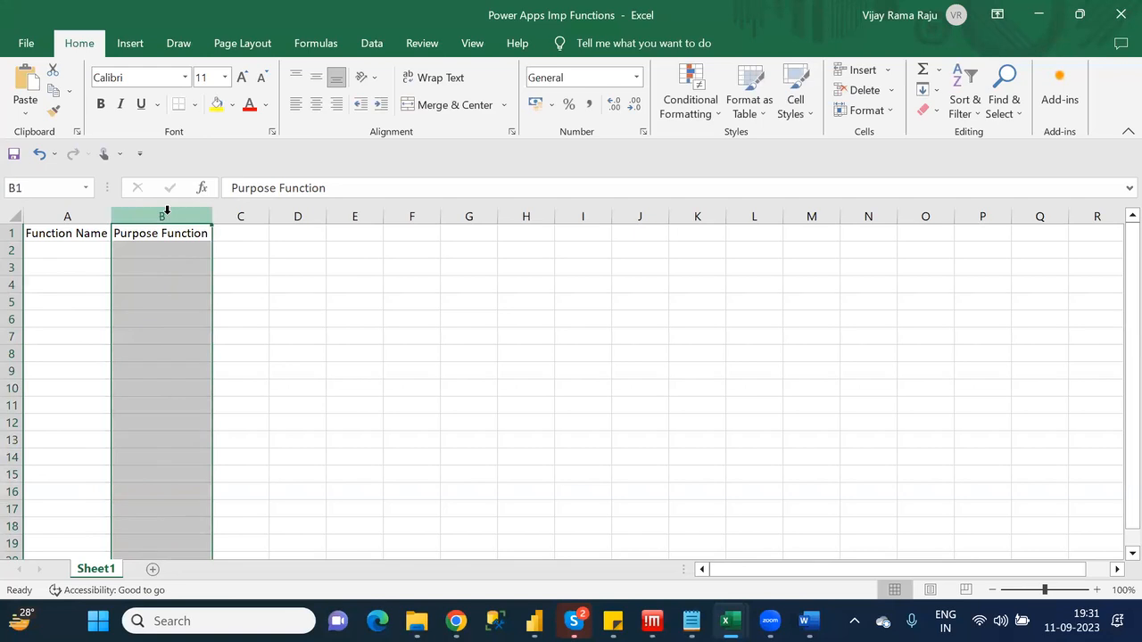
pyautogui.click(239, 231)
pyautogui.write('Syntax')
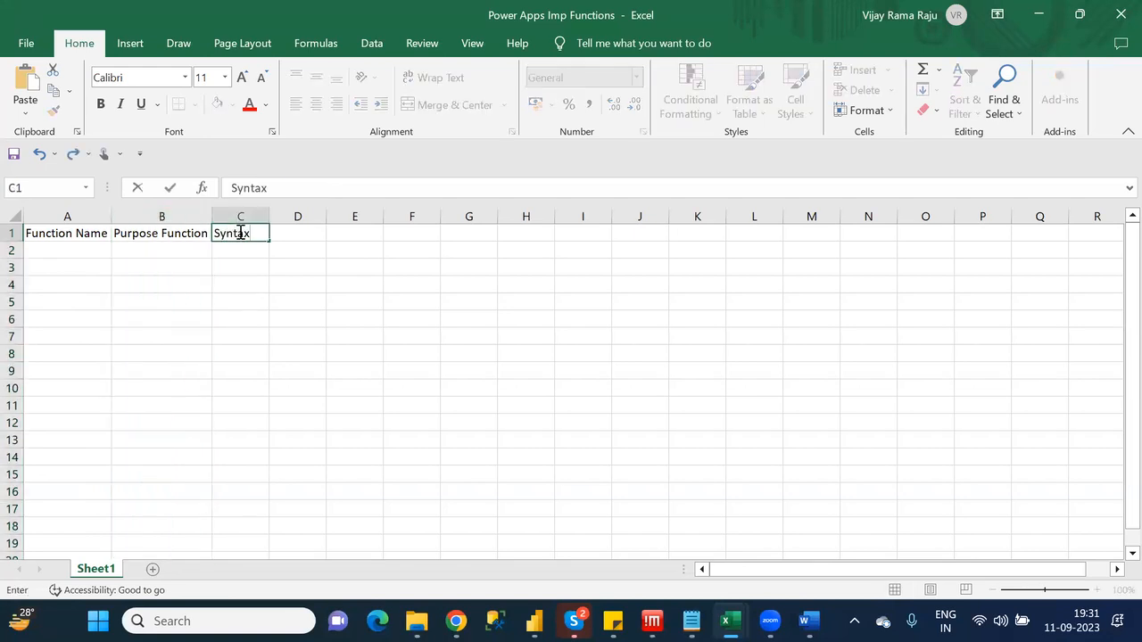
pyautogui.press('Return')
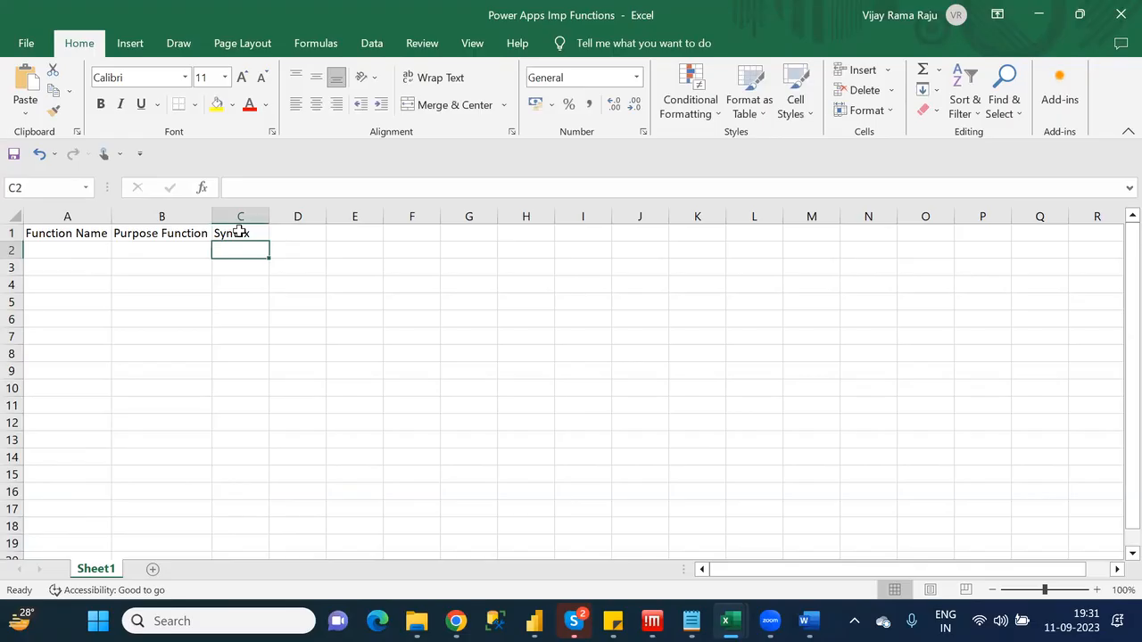
# Paste the copied function name Addcolumns into cell A2
pyautogui.click(87, 250)
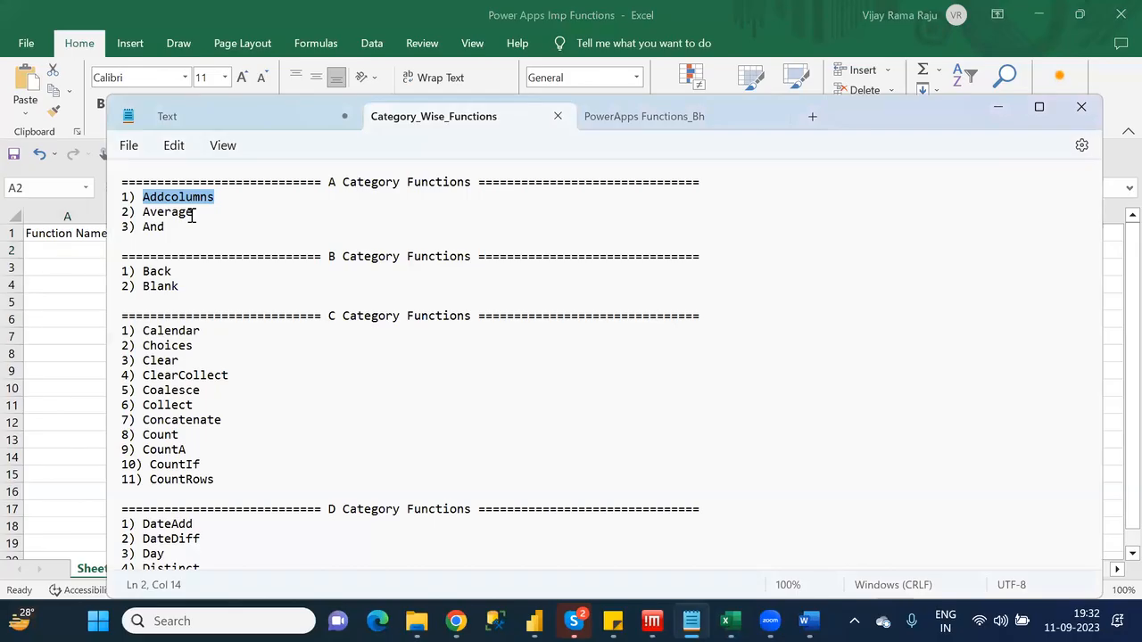
pyautogui.click(78, 258)
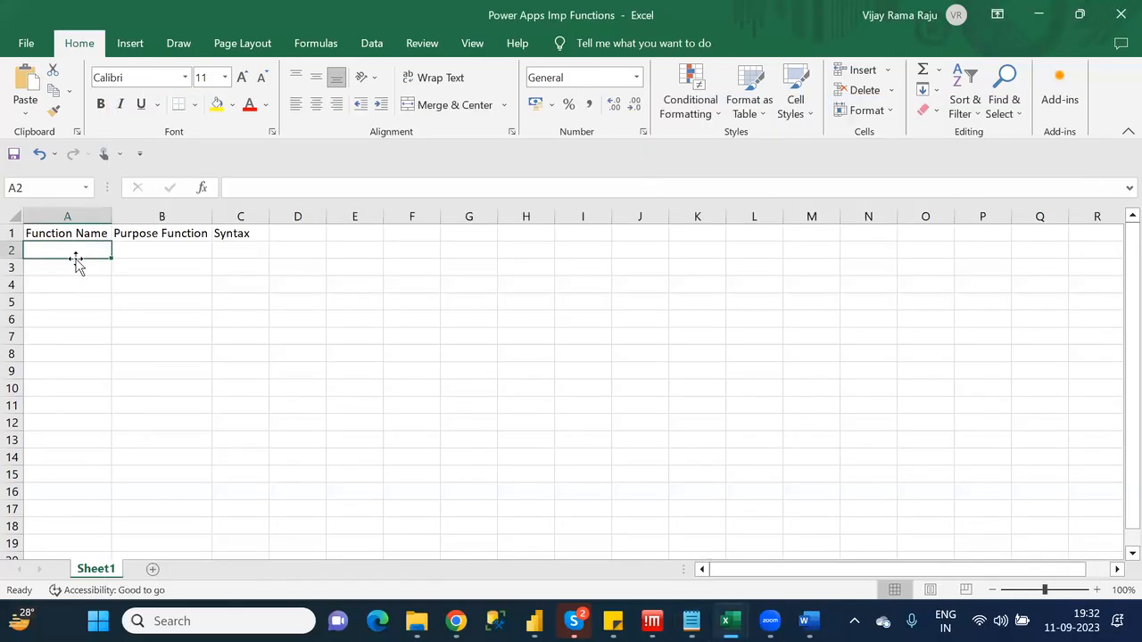
pyautogui.hotkey('ctrl', 'v')
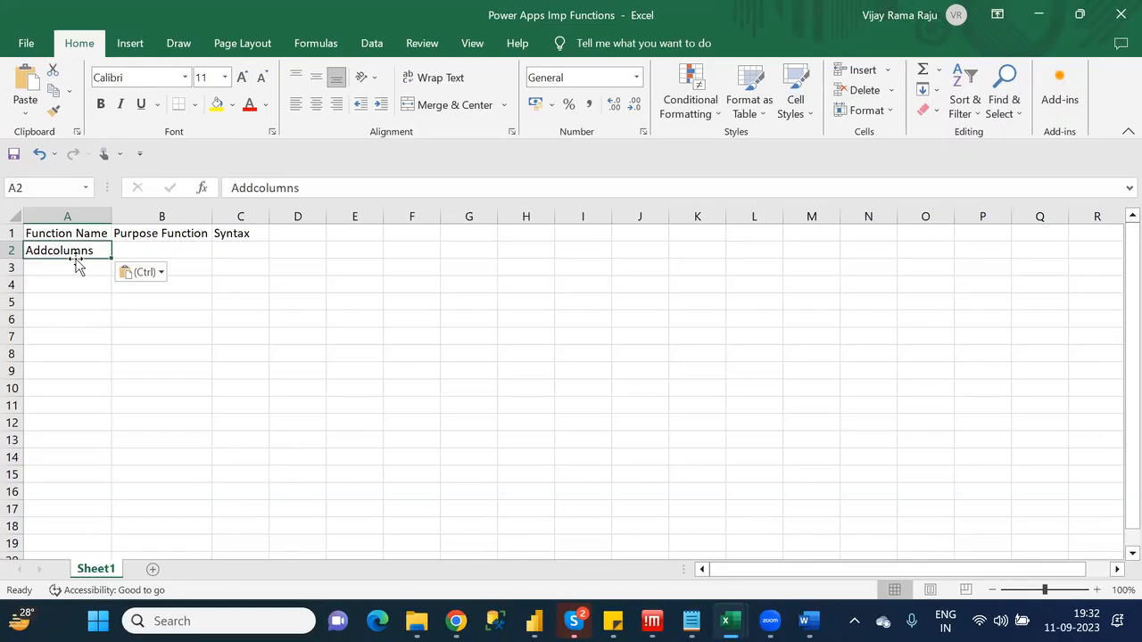
# Enter "It will create new calculated columns by using existing table" in B2 and widen column B to show the full text
pyautogui.click(155, 248)
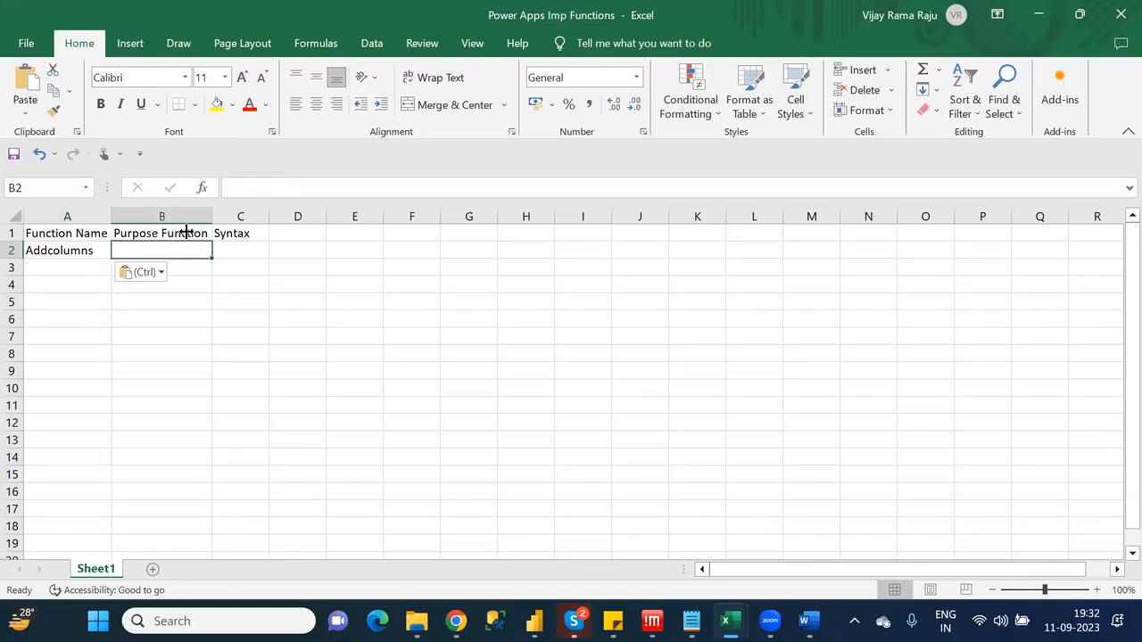
pyautogui.click(255, 186)
pyautogui.write('I t')
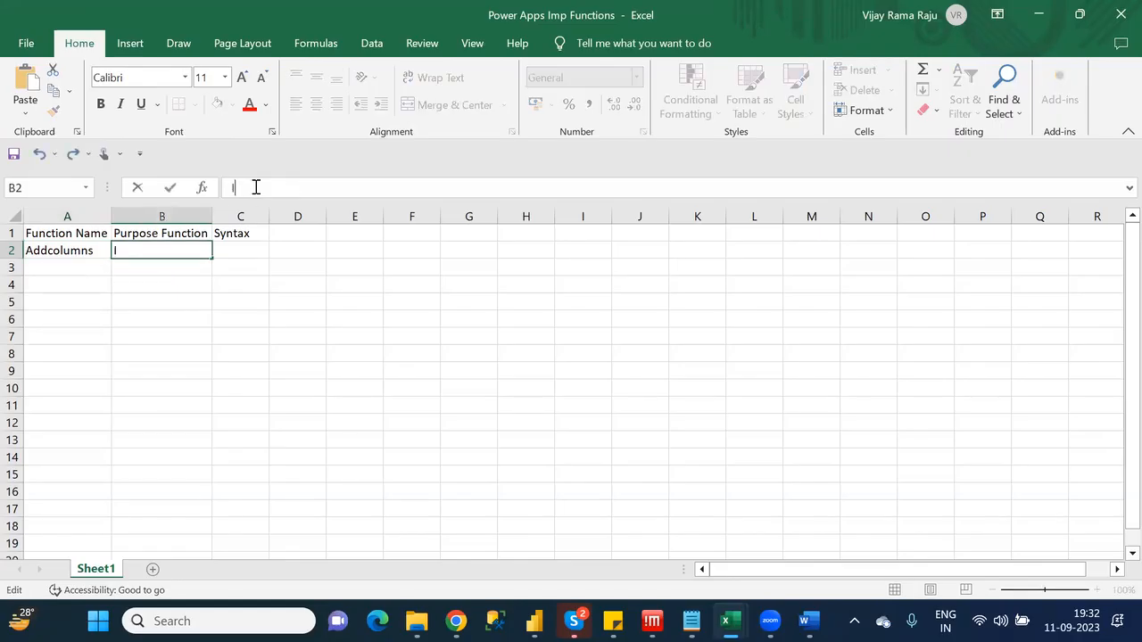
pyautogui.press('BackSpace')
pyautogui.press('BackSpace')
pyautogui.write('t will create ')
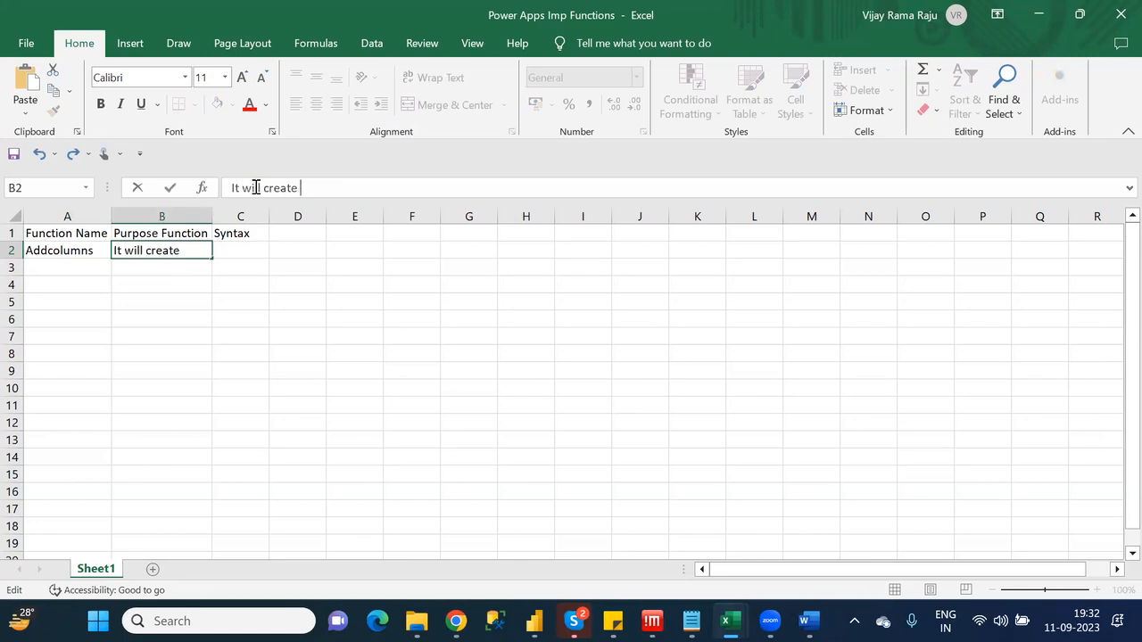
pyautogui.write('new calculated columns by using existing table')
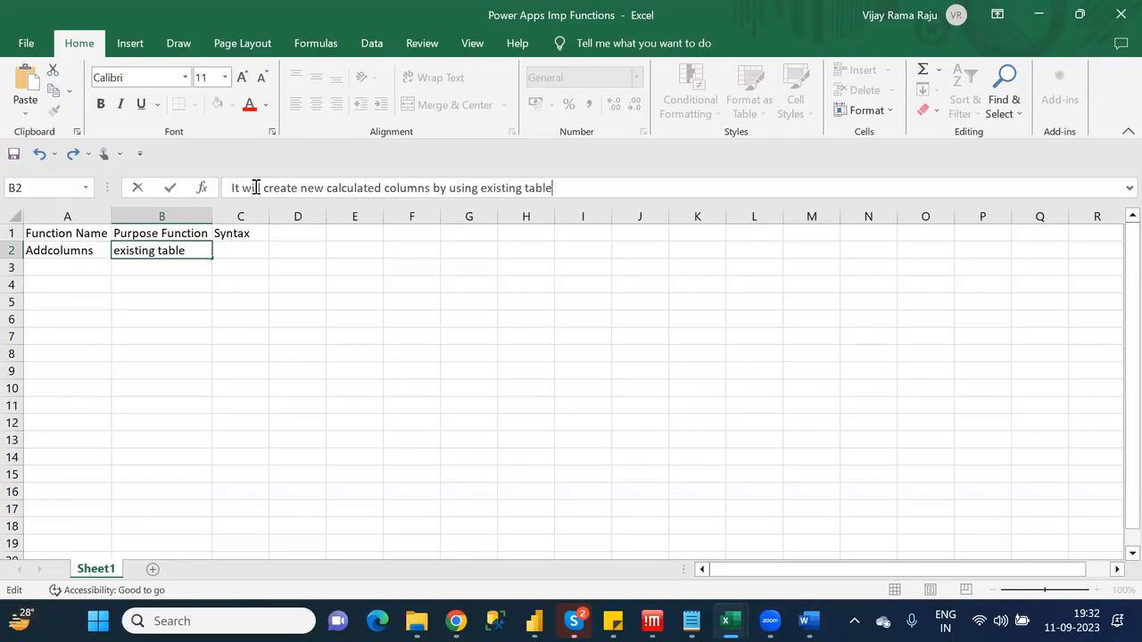
pyautogui.click(270, 305)
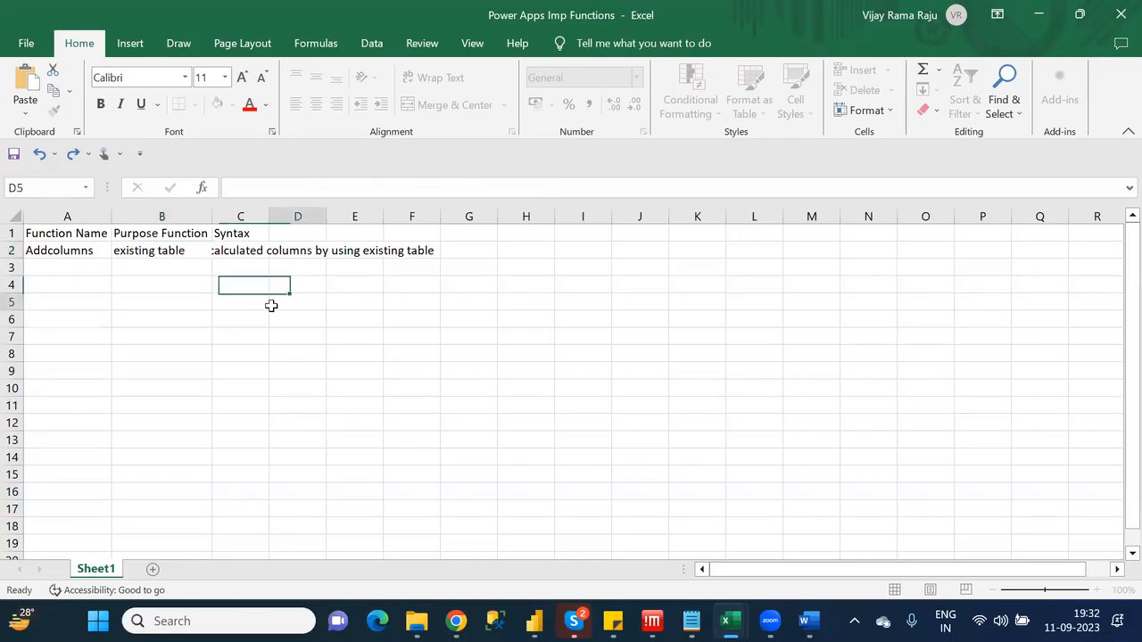
pyautogui.moveTo(215, 217); pyautogui.dragTo(507, 215)
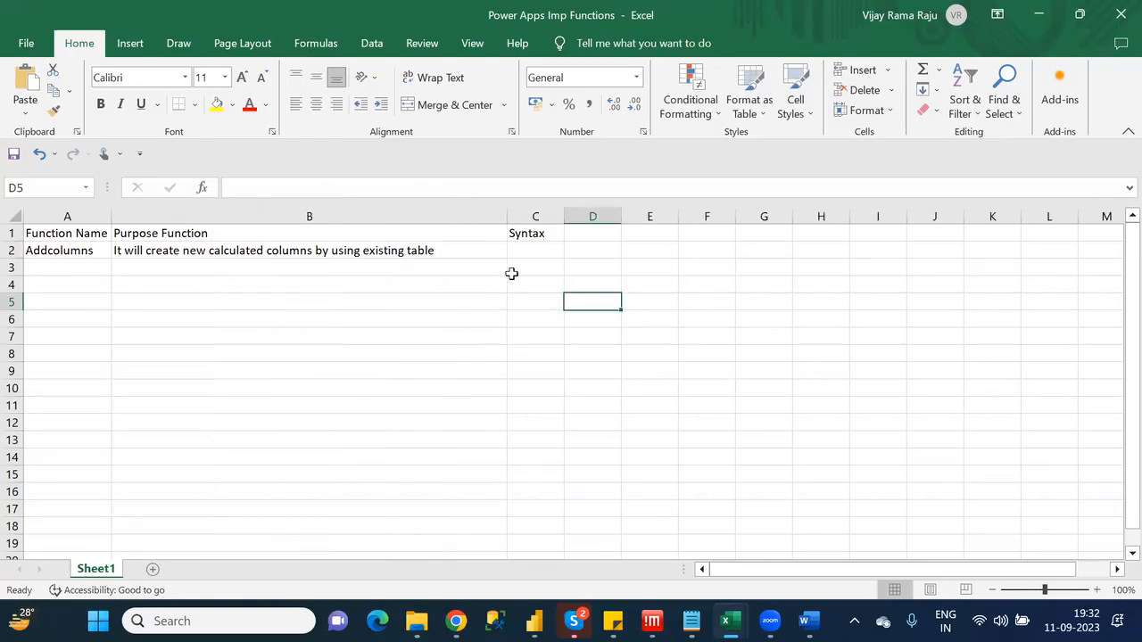
# Begin the syntax entry in cell C2 with "Addcolumns(Tablename,"
pyautogui.click(527, 250)
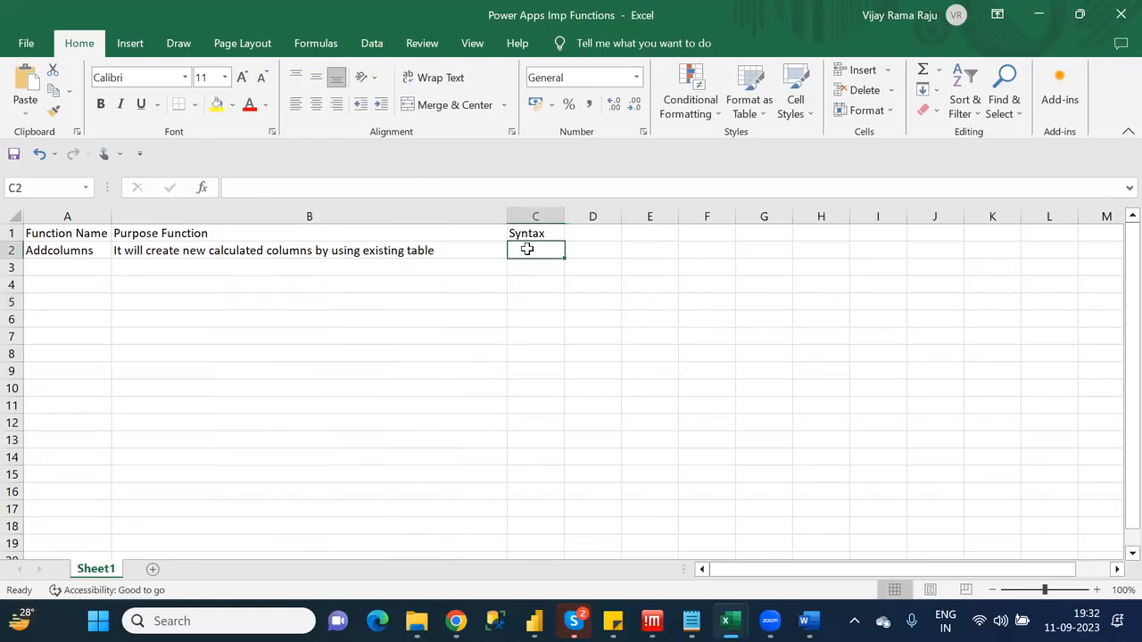
pyautogui.click(339, 186)
pyautogui.write('Addcolumn')
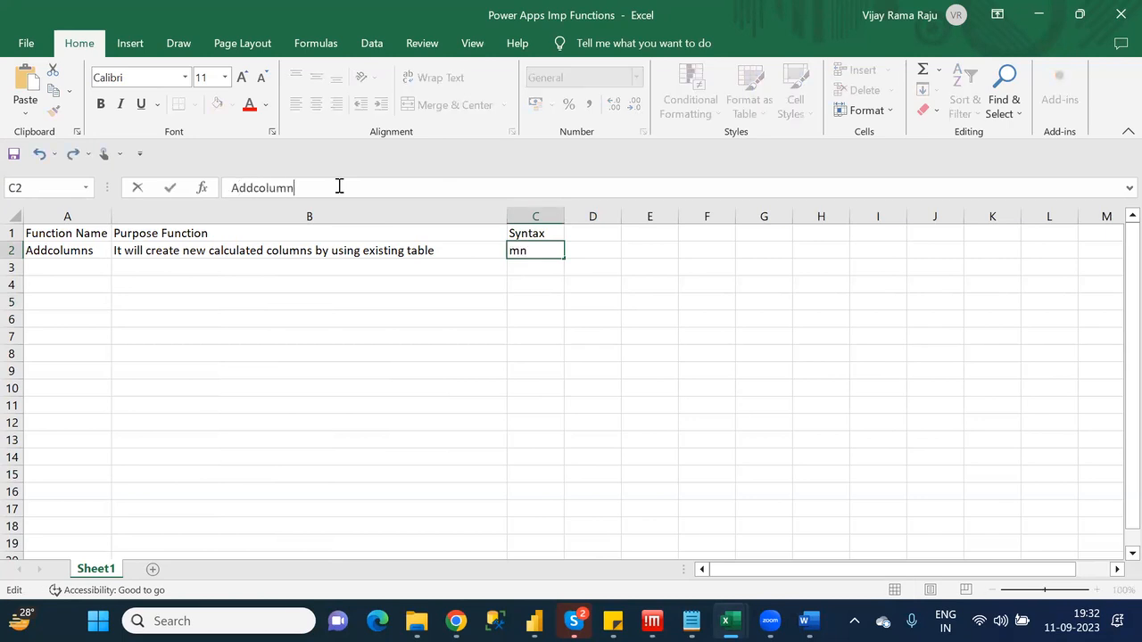
pyautogui.write('s(')
pyautogui.write('Tablena')
pyautogui.write('me')
pyautogui.write(',')
# Continue the C2 syntax with the arguments "<NewColumnname>,value"
pyautogui.write('""')
pyautogui.press('BackSpace')
pyautogui.press('BackSpace')
pyautogui.write('<>')
pyautogui.write('New')
pyautogui.write('COlu')
pyautogui.press('BackSpace')
pyautogui.press('BackSpace')
pyautogui.press('BackSpace')
pyautogui.write('olumn')
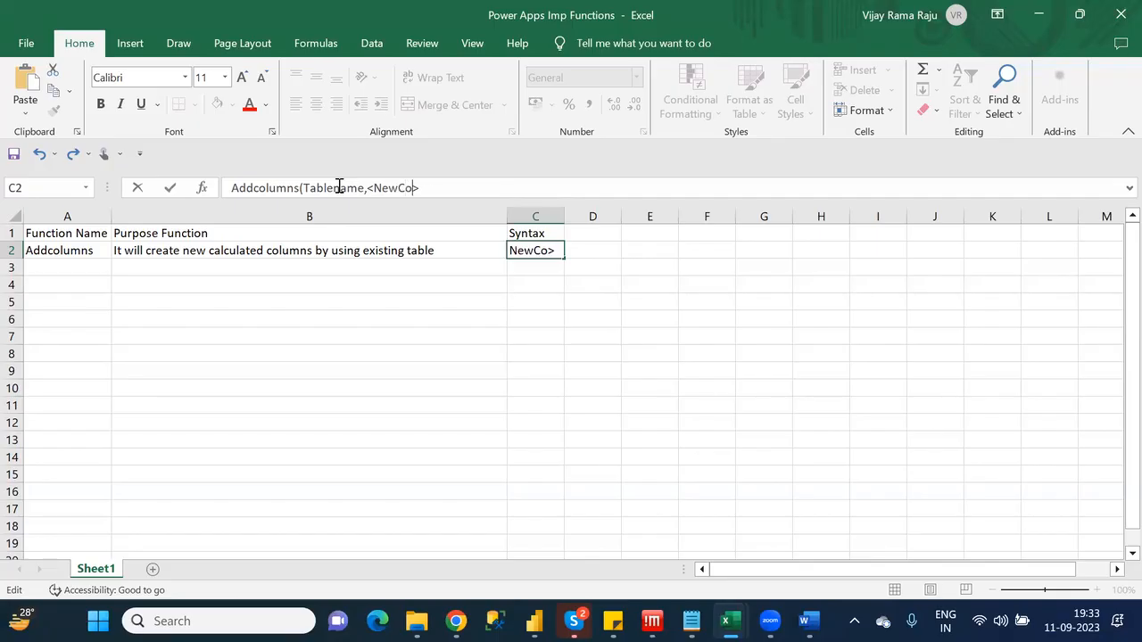
pyautogui.write('name>,value')
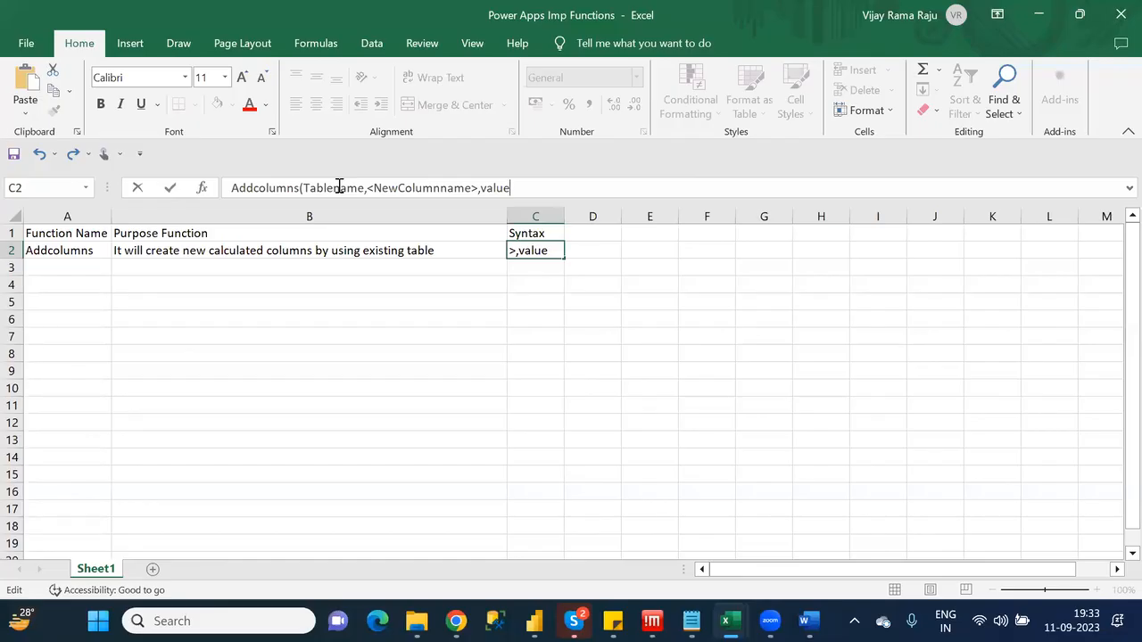
# Replace the last argument in the C2 syntax with "Staticvalue/Columnname/Functions/Expression" and close the parenthesis
pyautogui.press('BackSpace')
pyautogui.press('BackSpace')
pyautogui.press('BackSpace')
pyautogui.press('BackSpace')
pyautogui.press('BackSpace')
pyautogui.write('Staticvalue/COlu')
pyautogui.press('BackSpace')
pyautogui.press('BackSpace')
pyautogui.press('BackSpace')
pyautogui.write('olumnname/')
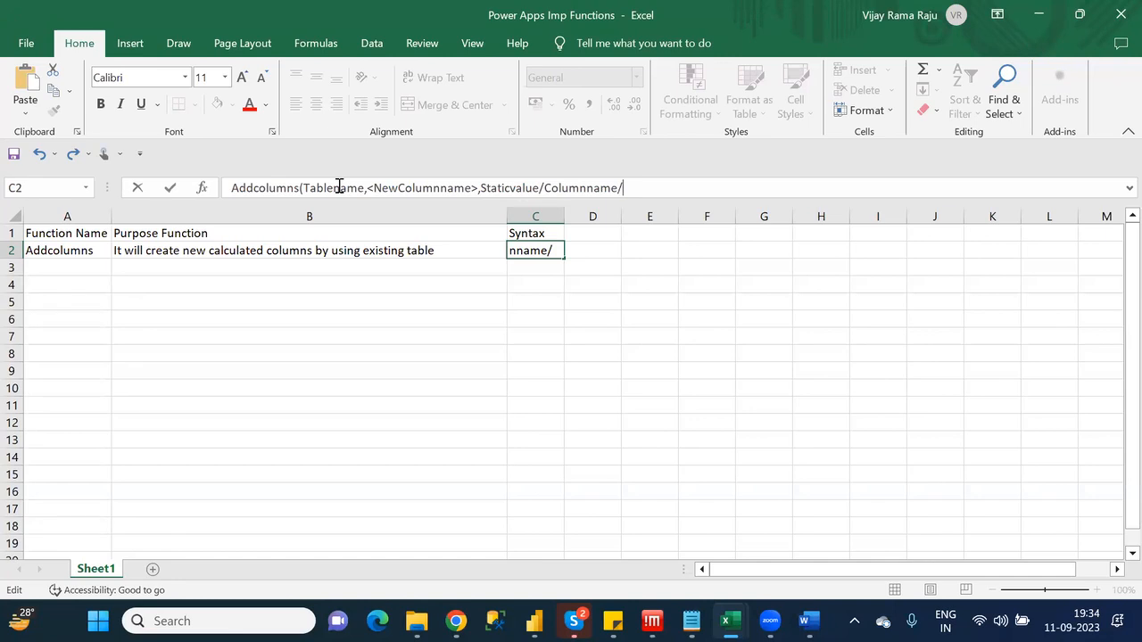
pyautogui.write('Functions')
pyautogui.write('/Expression')
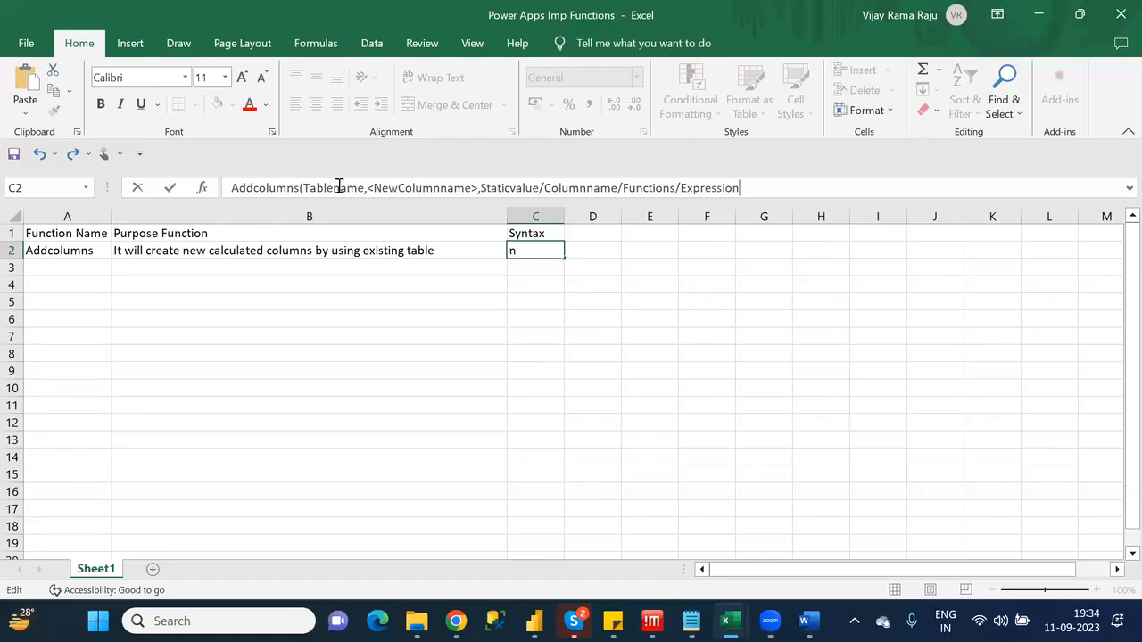
pyautogui.write(')')
# Change Columnname to "ExistingColumnname" in the C2 syntax and commit the cell entry
pyautogui.click(547, 187)
pyautogui.write('Existin')
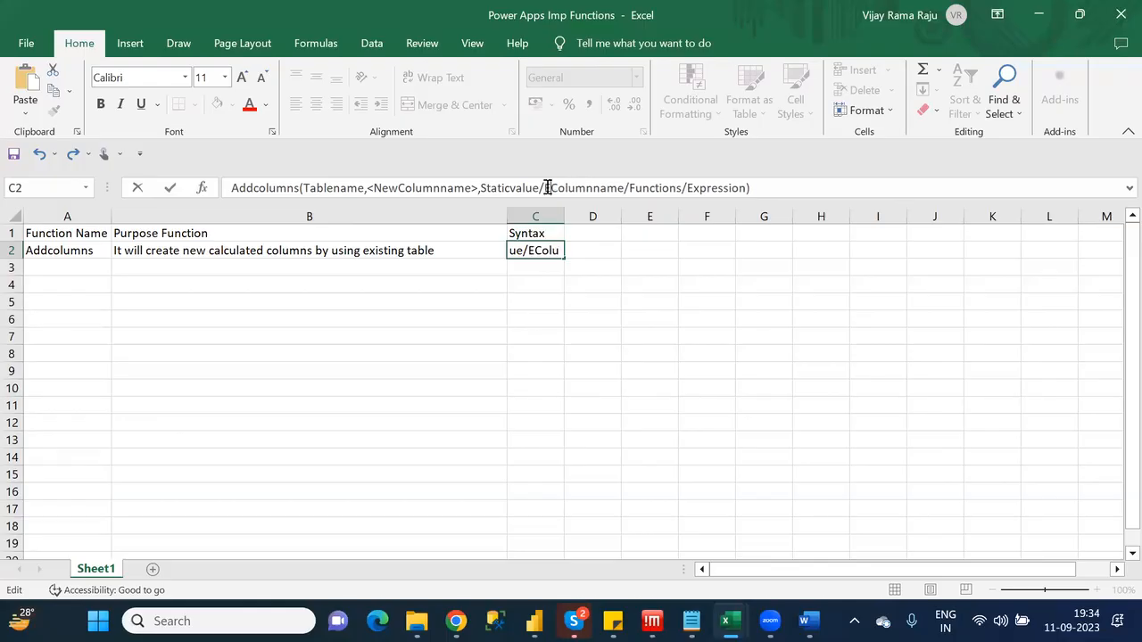
pyautogui.write('c')
pyautogui.press('BackSpace')
pyautogui.write('g')
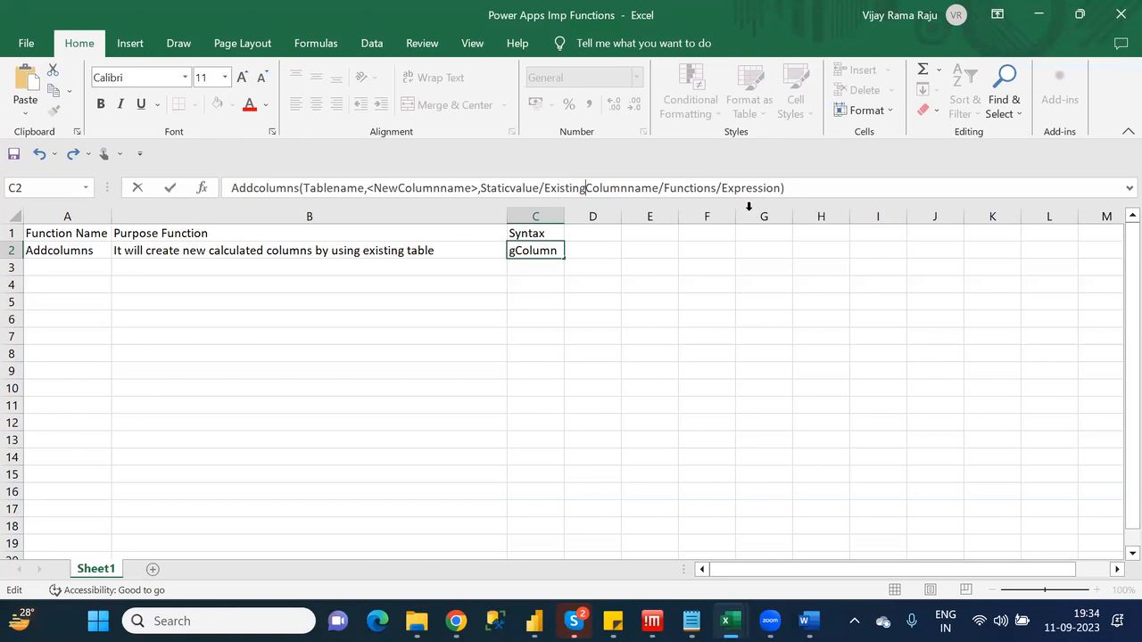
pyautogui.doubleClick(699, 187)
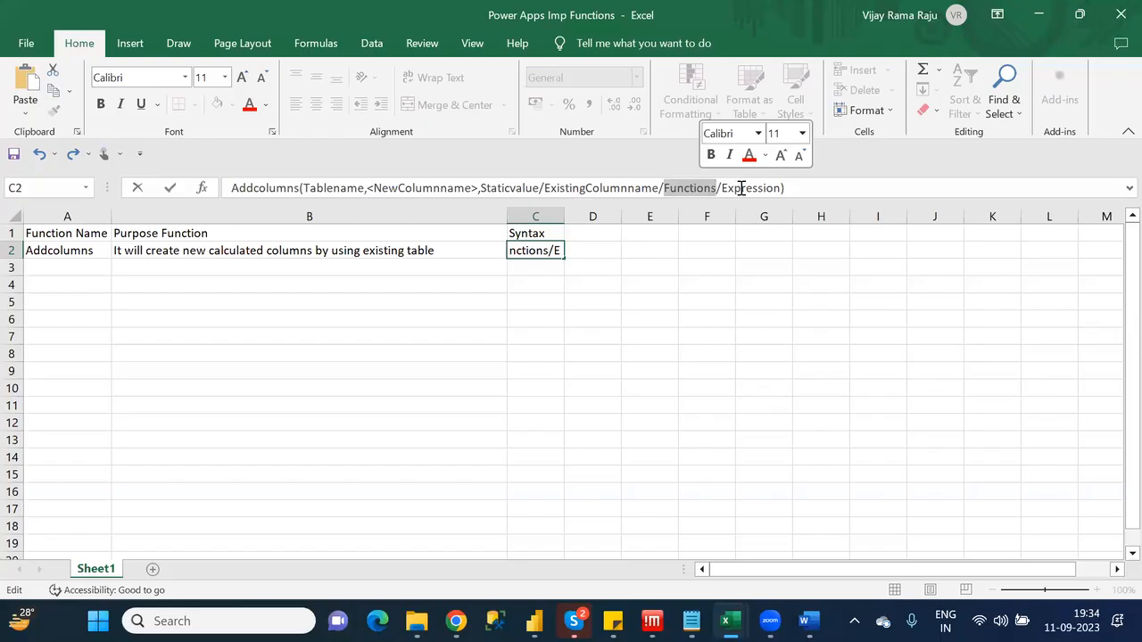
pyautogui.doubleClick(741, 188)
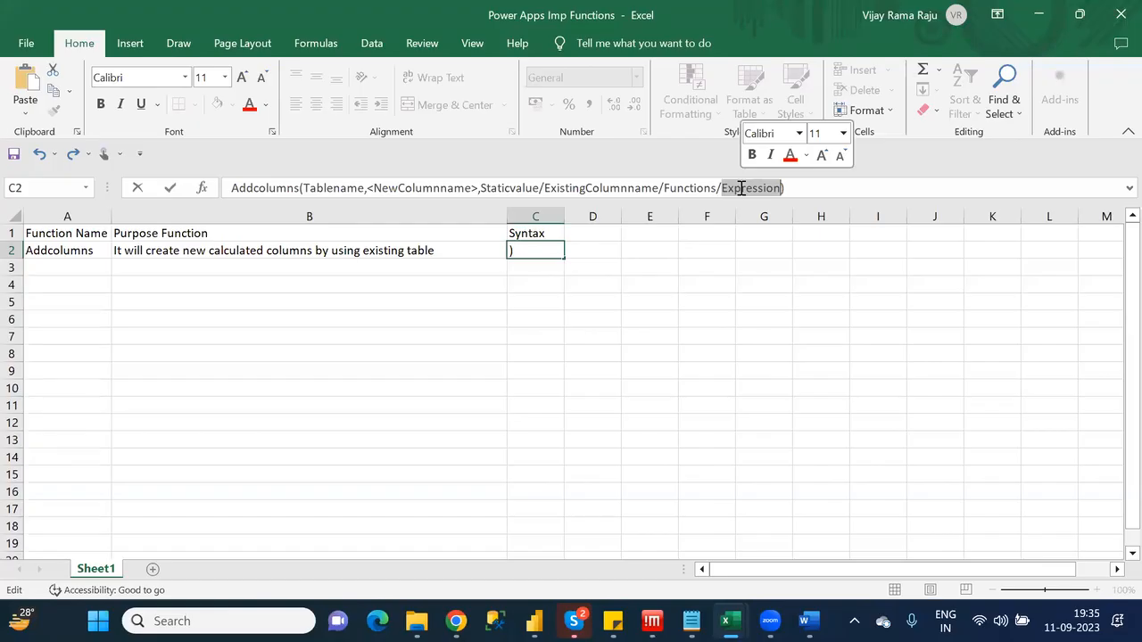
pyautogui.click(741, 189)
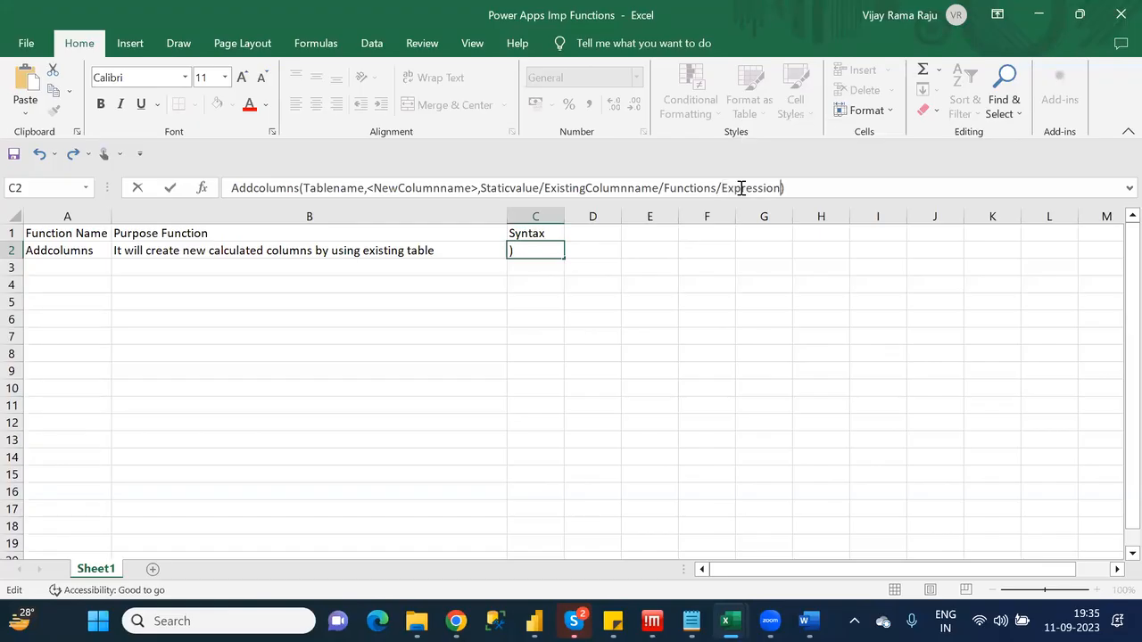
pyautogui.click(657, 317)
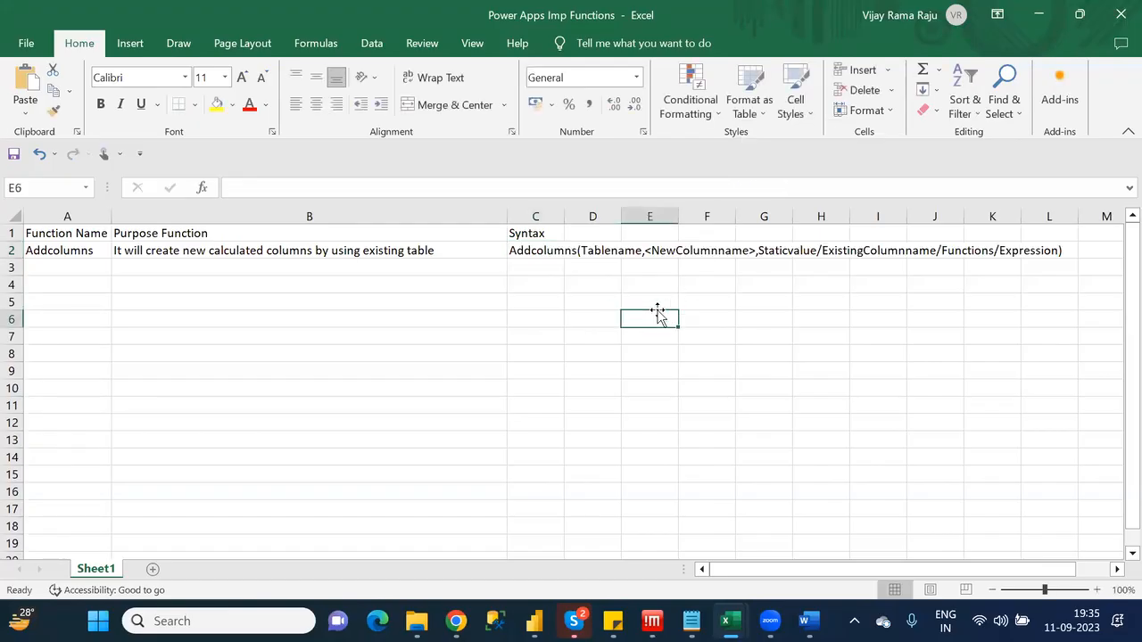
# Auto-fit the width of the Syntax column C to its contents
pyautogui.moveTo(566, 216); pyautogui.dragTo(566, 216)
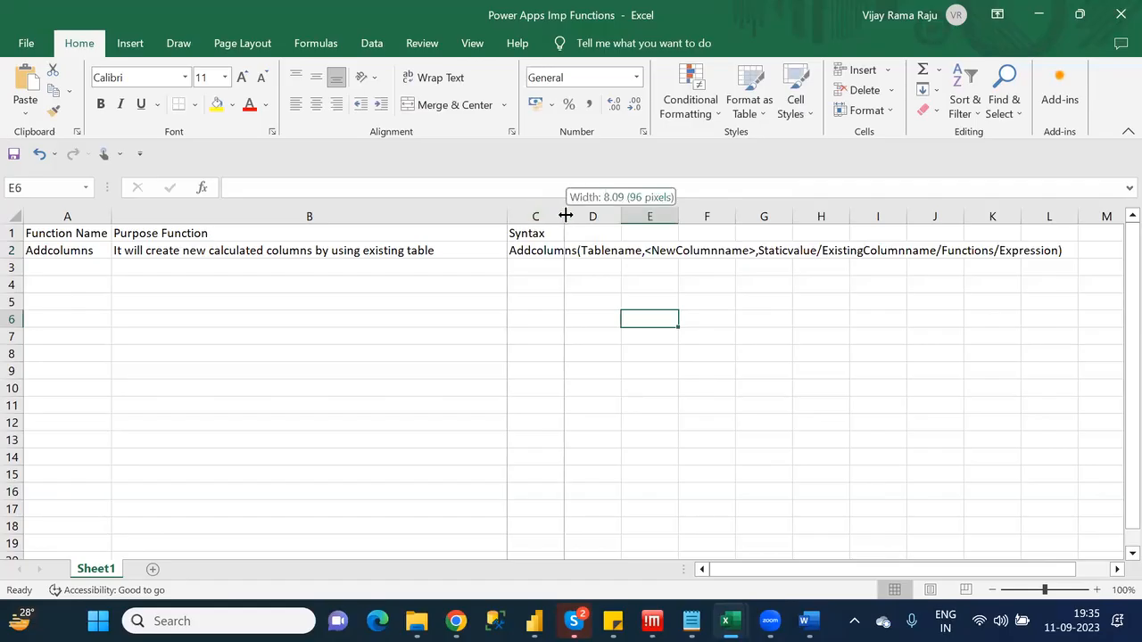
pyautogui.doubleClick(565, 216)
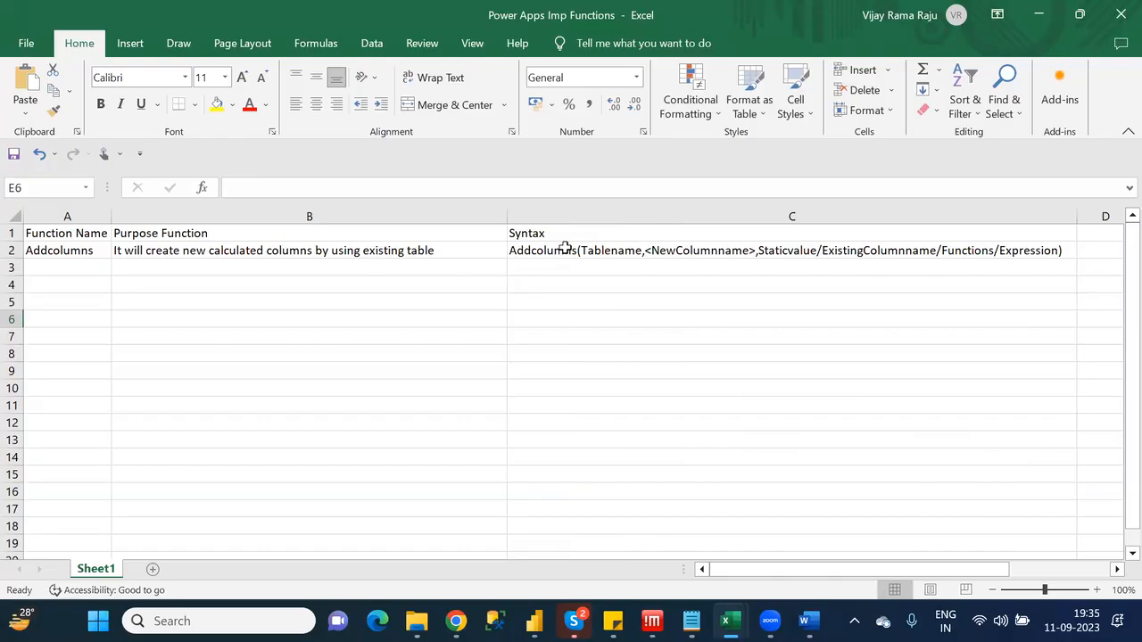
pyautogui.click(452, 254)
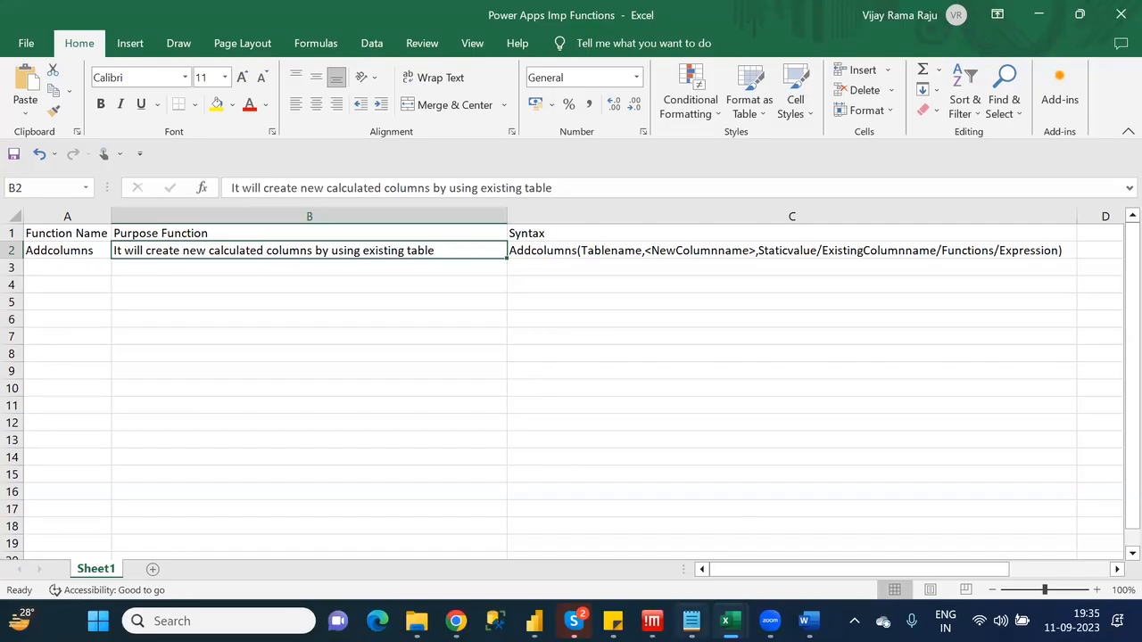
# Consult the Category_Wise_Functions list in Notepad and enter the function name "Average" in cell A3 of the Excel sheet
pyautogui.moveTo(694, 618)
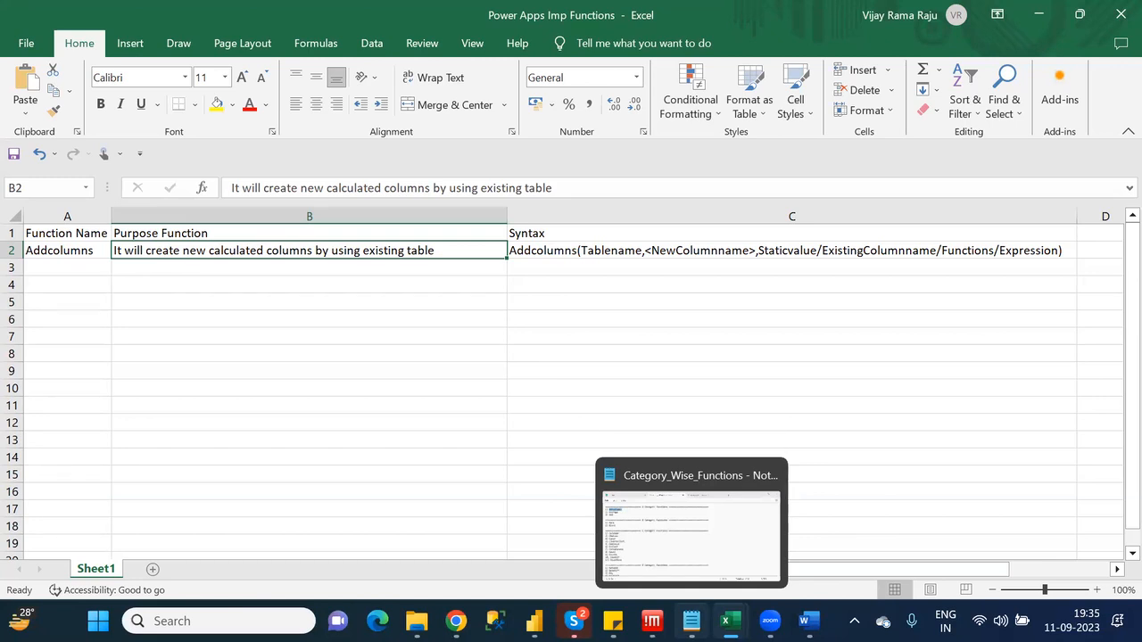
pyautogui.click(666, 519)
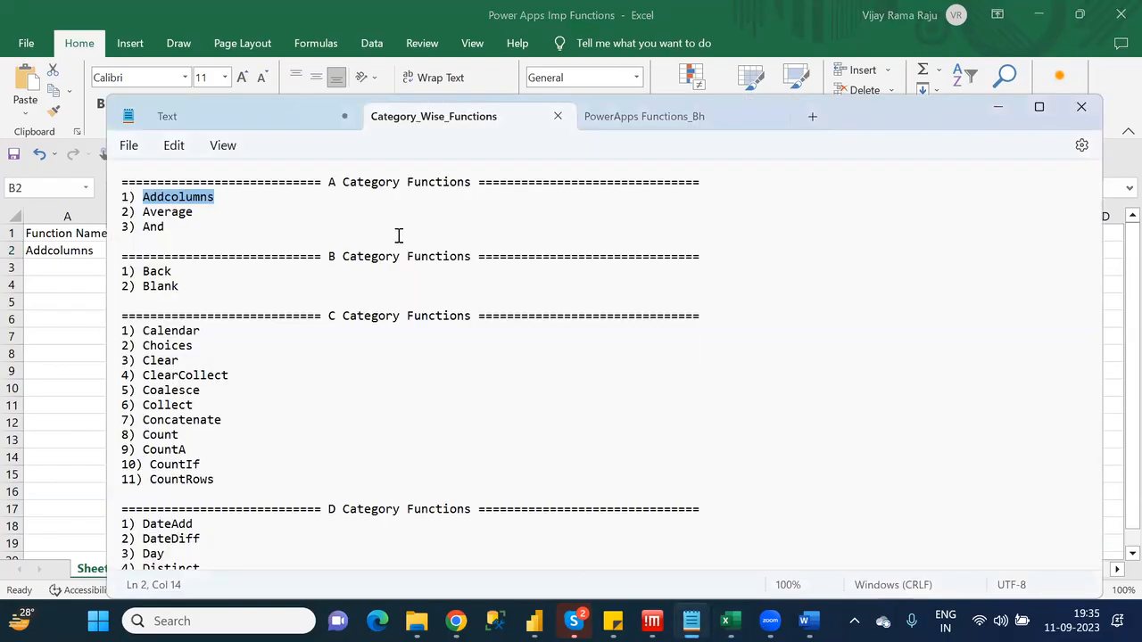
pyautogui.click(389, 229)
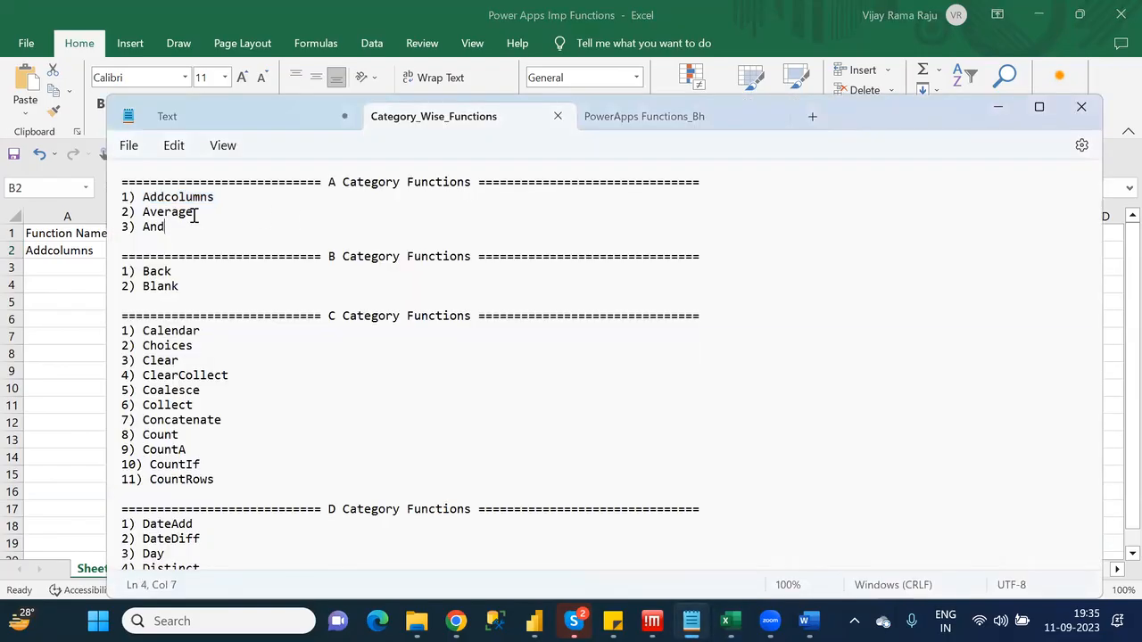
pyautogui.click(89, 267)
pyautogui.click(86, 268)
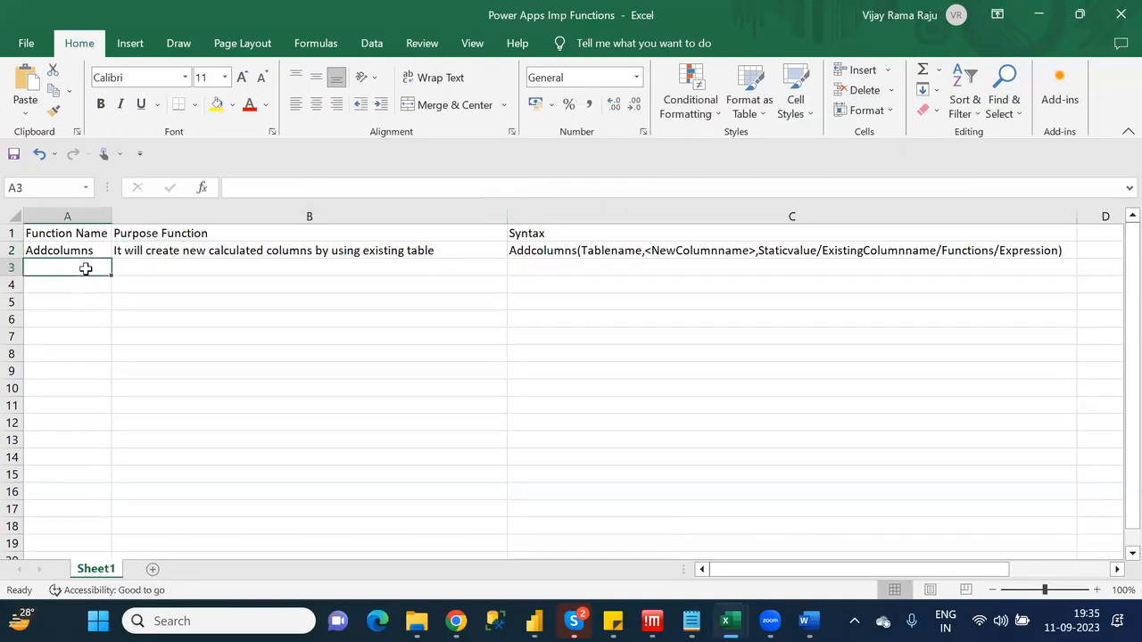
pyautogui.write('Average')
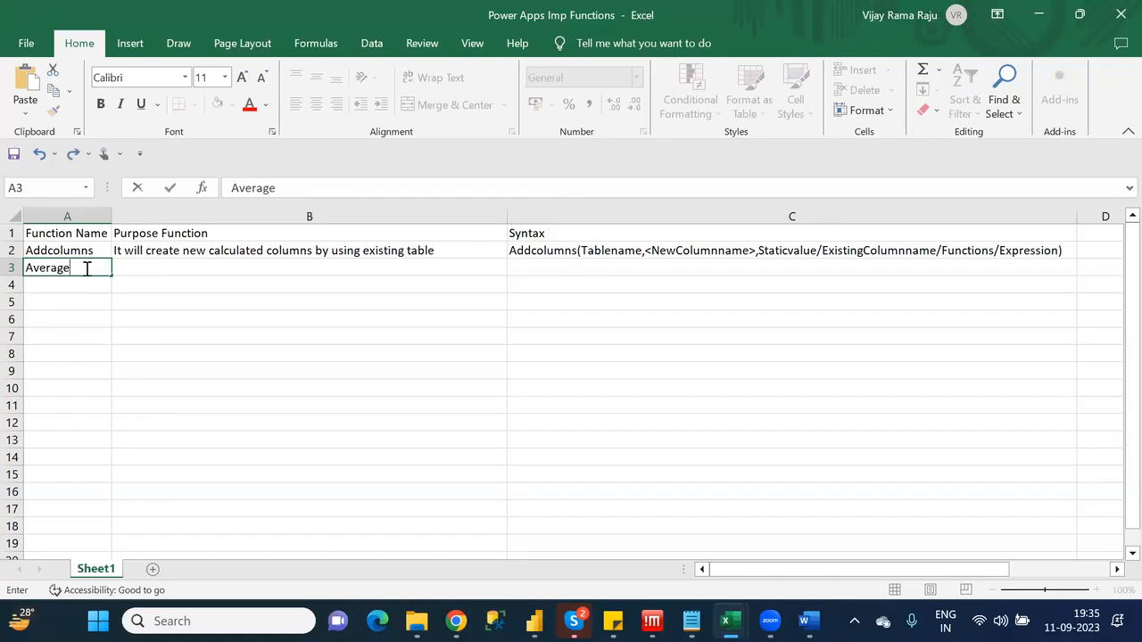
pyautogui.press('Tab')
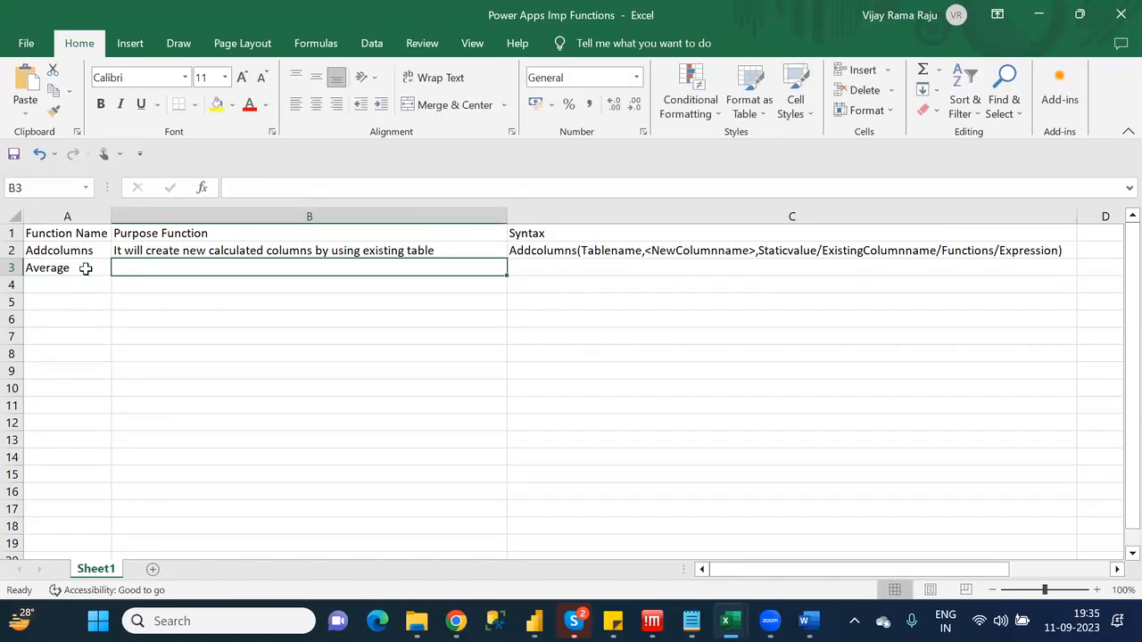
# Enter "It will calculate average(formula: Sum of values/No of Values)" as the purpose in cell B3
pyautogui.click(305, 180)
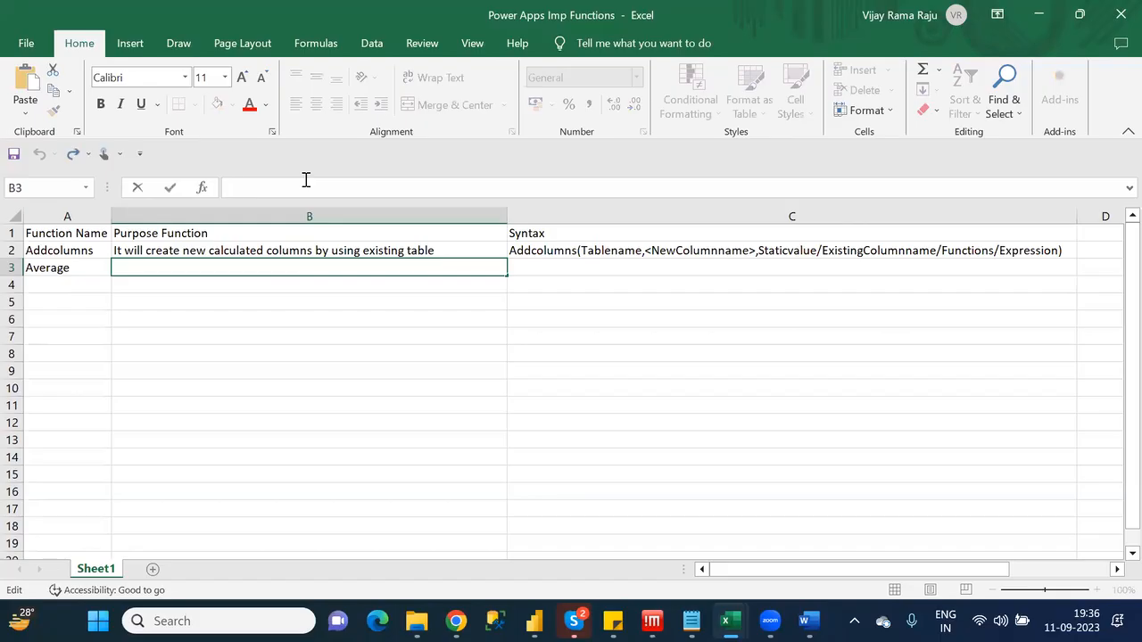
pyautogui.write('It will calculate ')
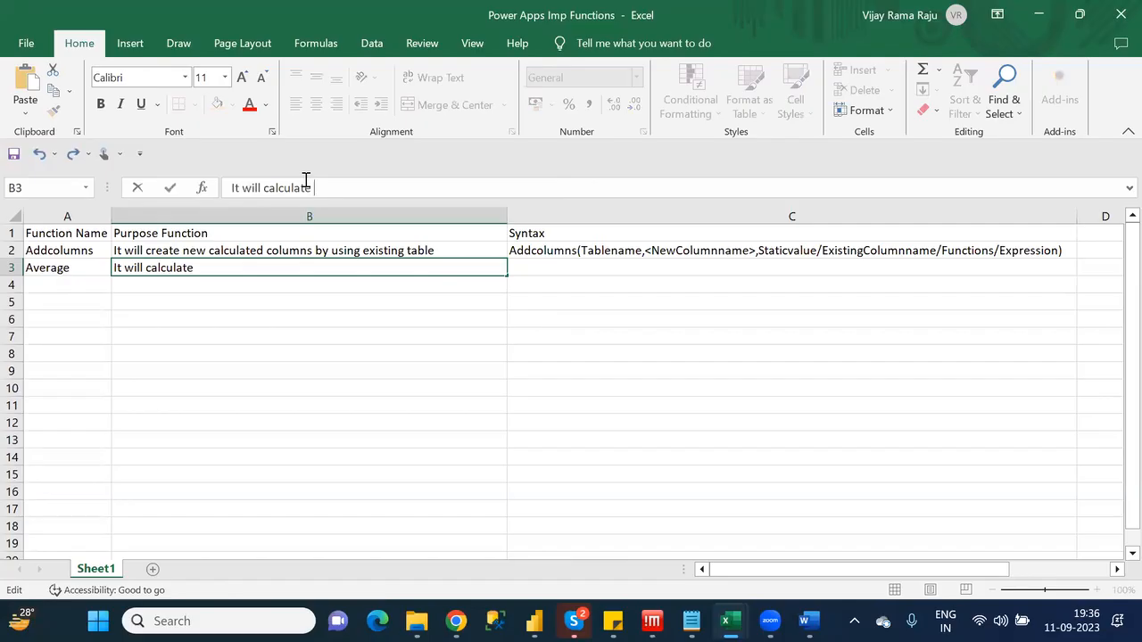
pyautogui.write('average(form')
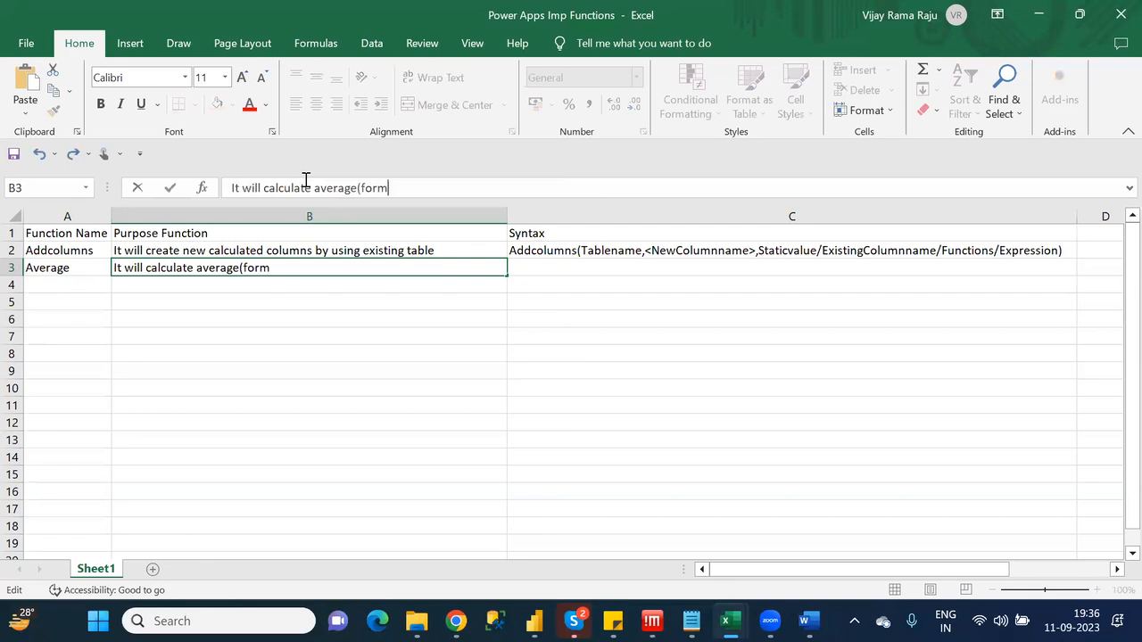
pyautogui.write('ula: Sum of value')
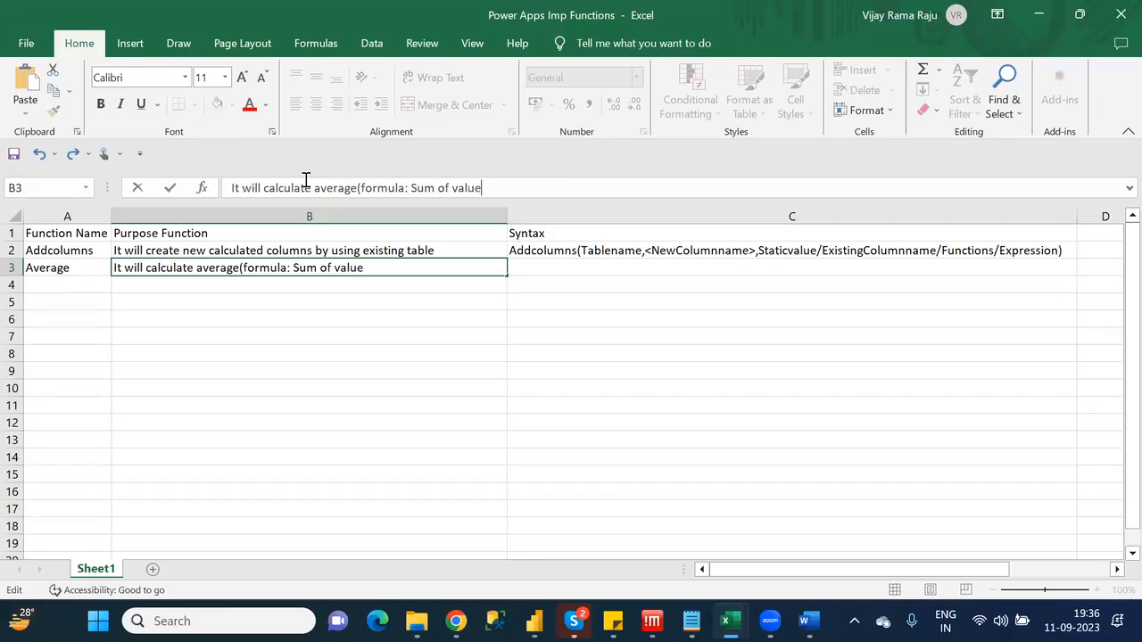
pyautogui.write('s/No of Values')
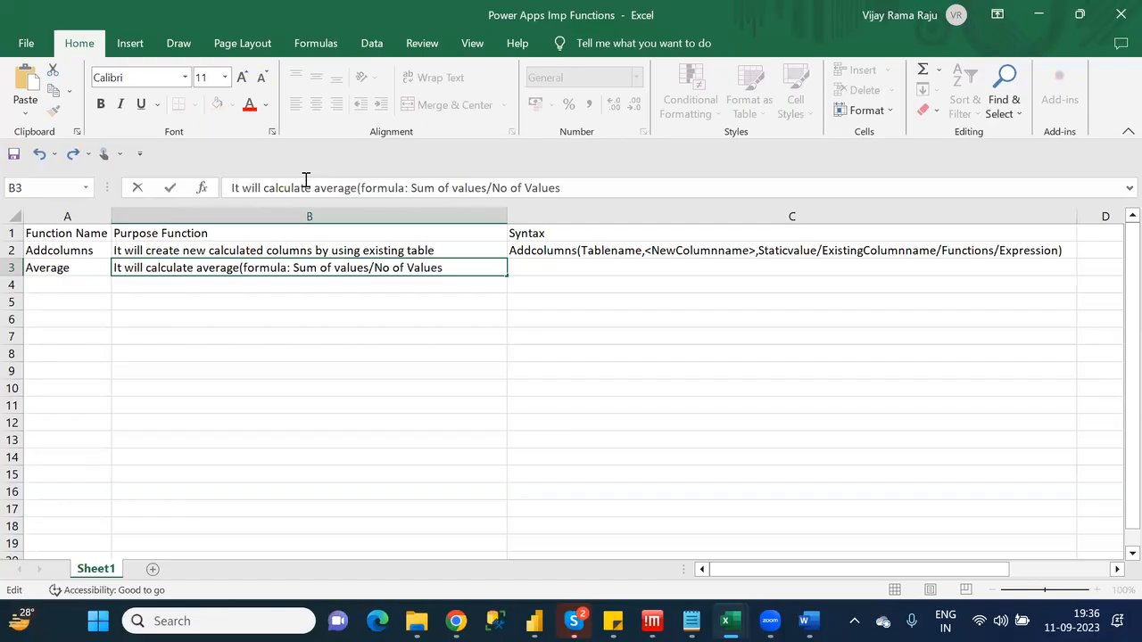
pyautogui.write(')')
pyautogui.hotkey('shift', 'Return')
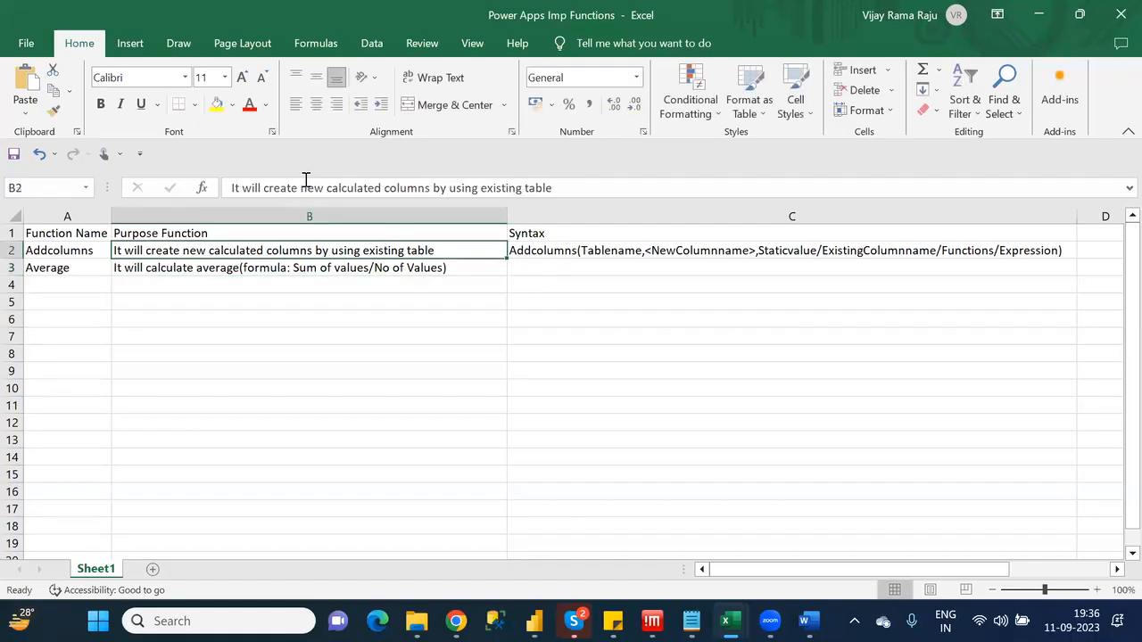
# Add a second line within cell B3 reading "Note:It allows only numeric or decimal related column"
pyautogui.click(427, 268)
pyautogui.click(589, 190)
pyautogui.hotkey('ctrl', 'z')
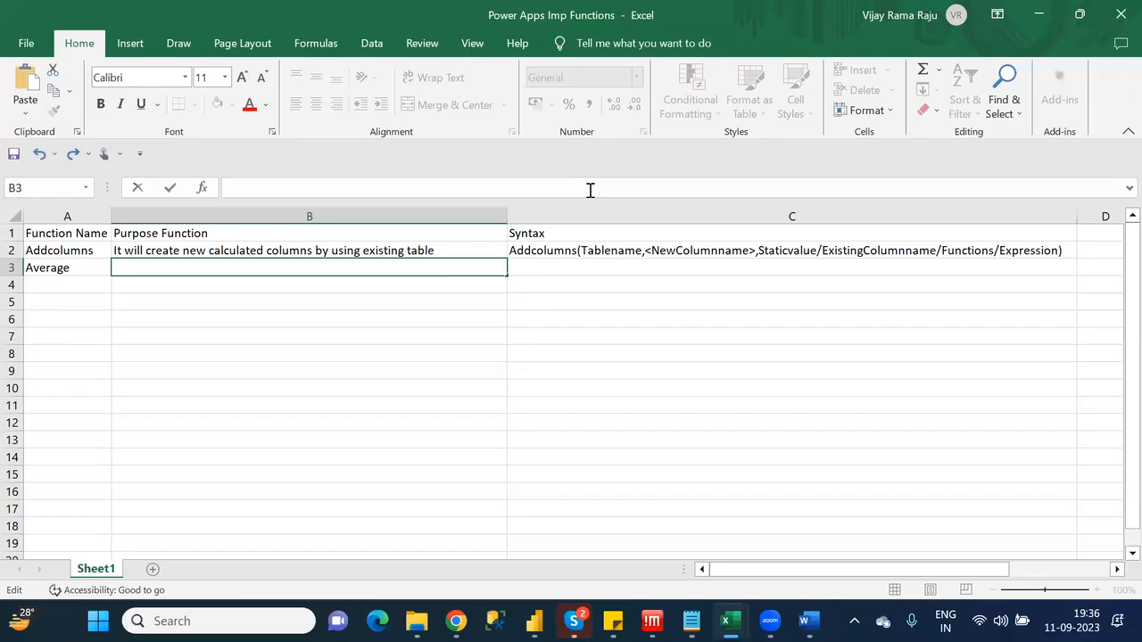
pyautogui.hotkey('ctrl', 'y')
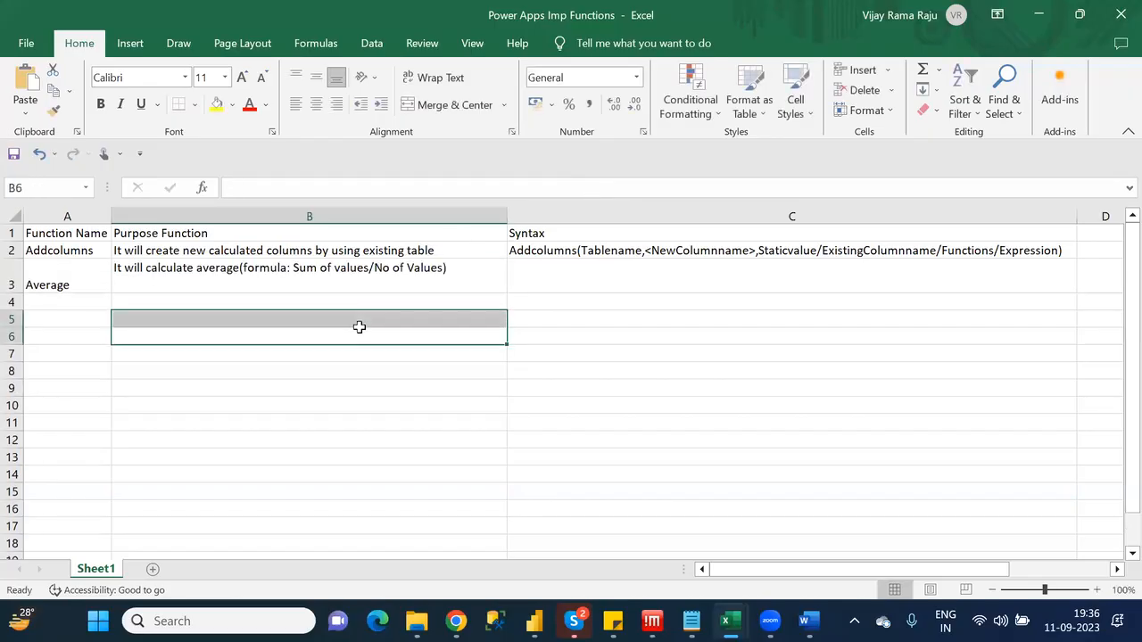
pyautogui.doubleClick(323, 277)
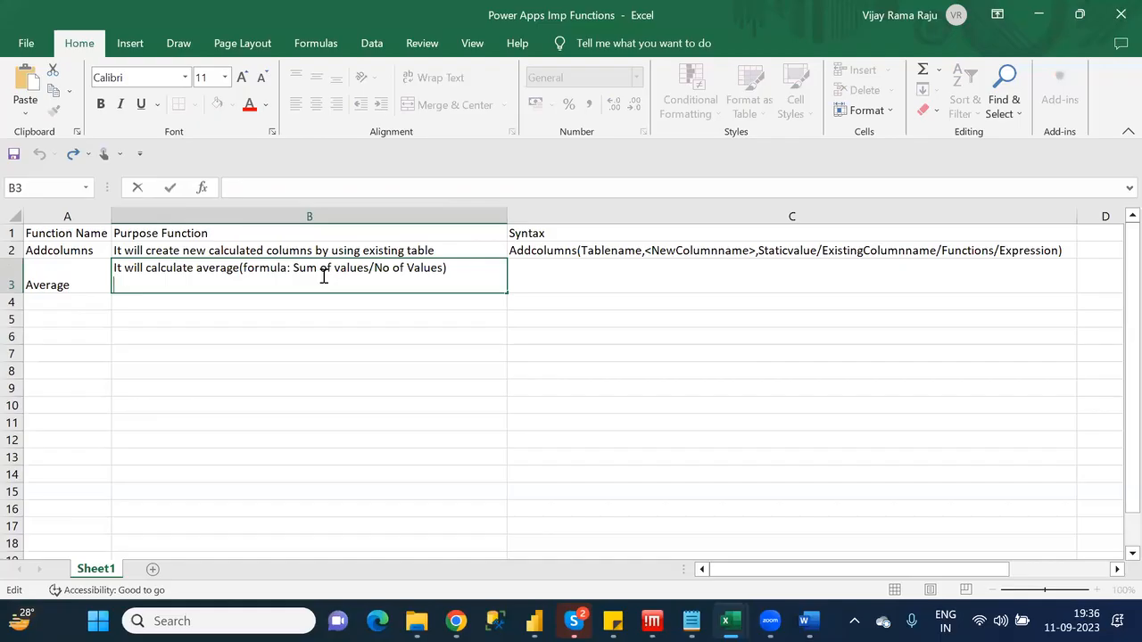
pyautogui.write('Note:It all')
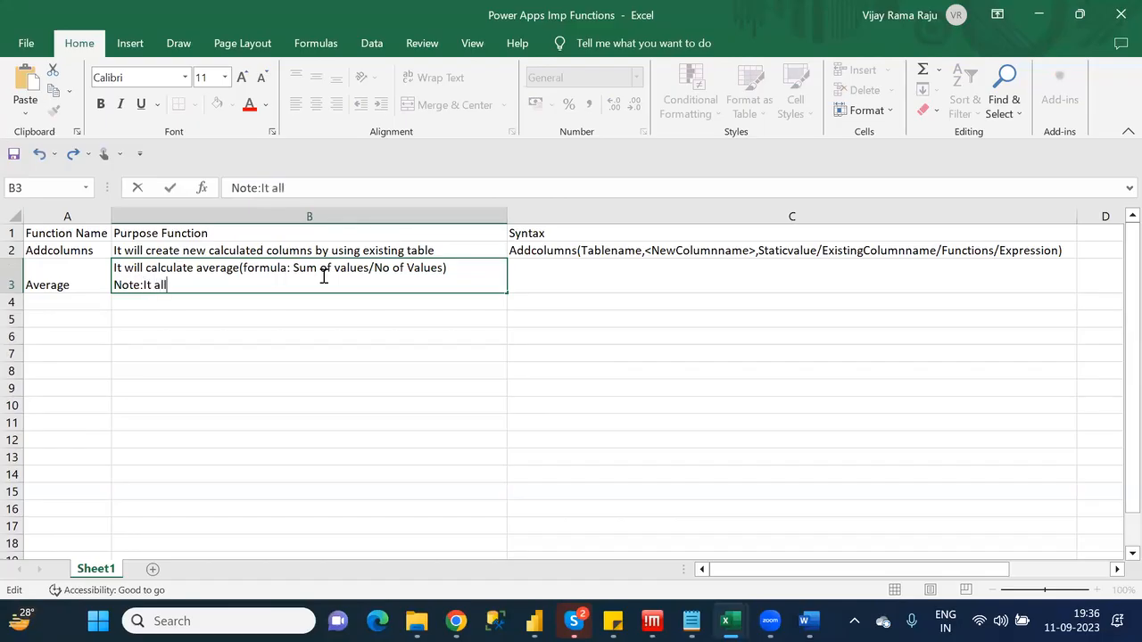
pyautogui.write('ows only numeric o')
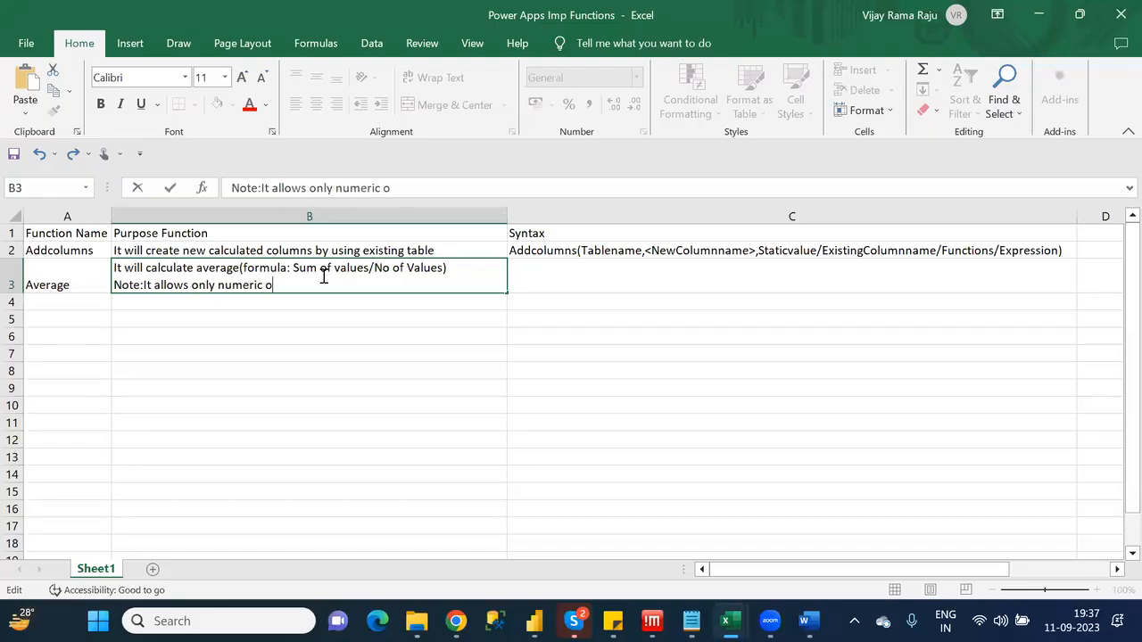
pyautogui.write('r decimal rela')
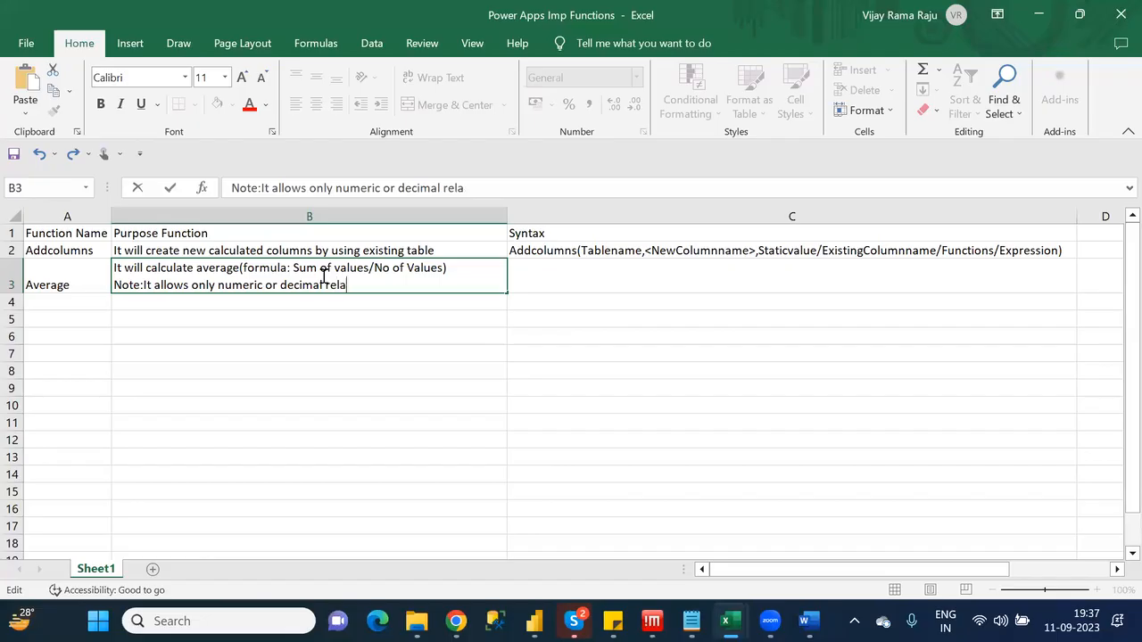
pyautogui.write('ted column')
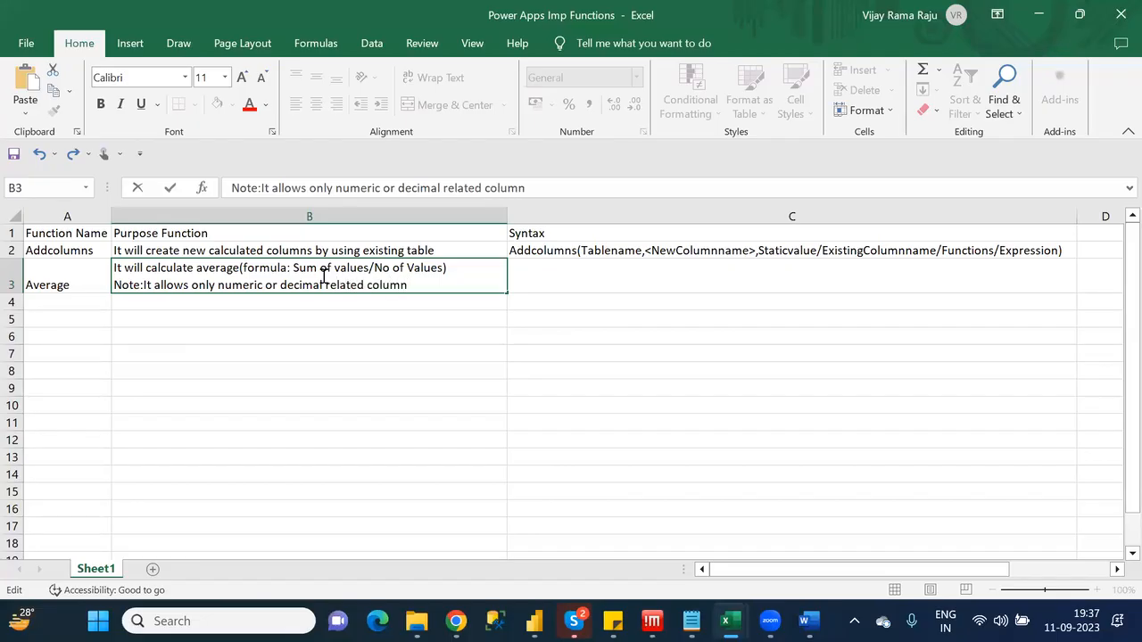
# Enter the syntax "Average(tablename,Columnname)" in cell C3 and save the workbook
pyautogui.click(774, 283)
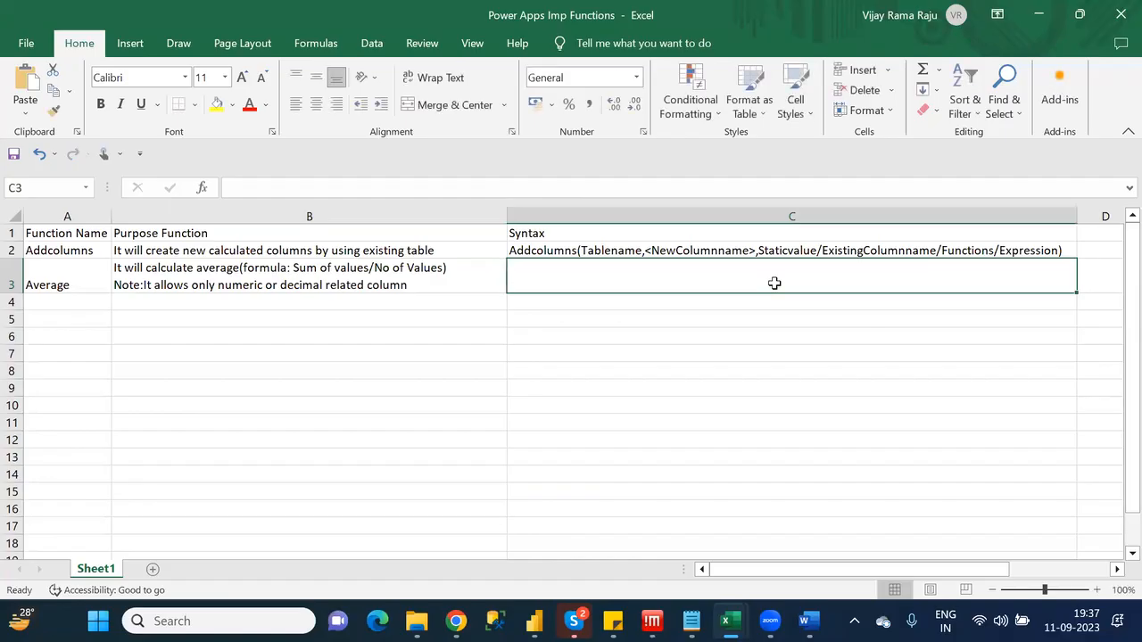
pyautogui.write('Avera')
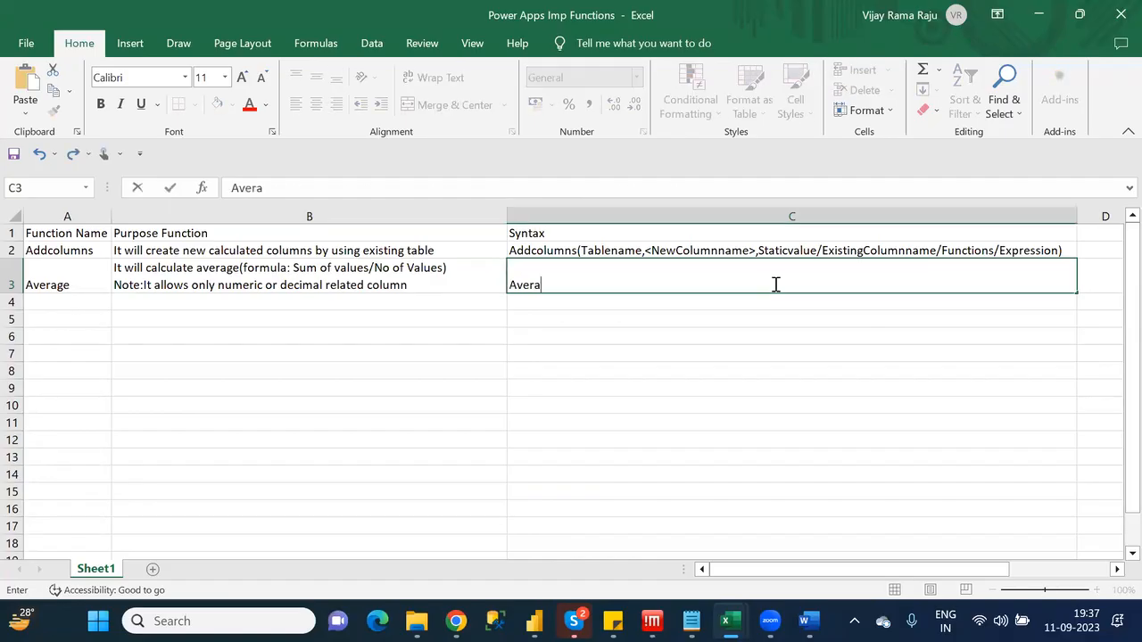
pyautogui.write('ge(tablename')
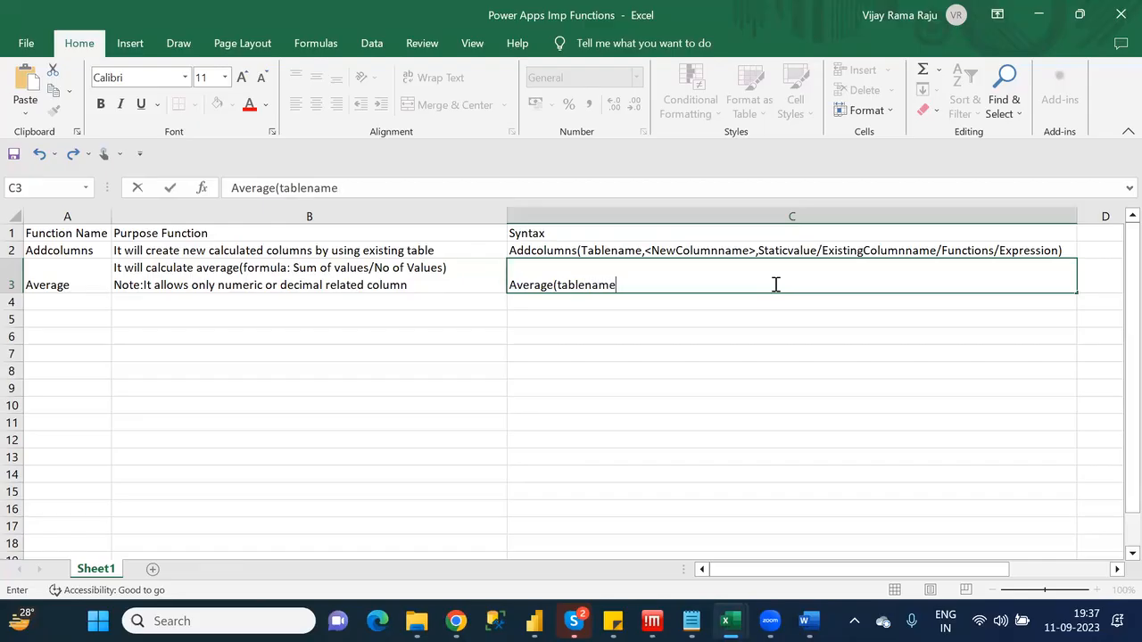
pyautogui.write(',Column')
pyautogui.write('name')
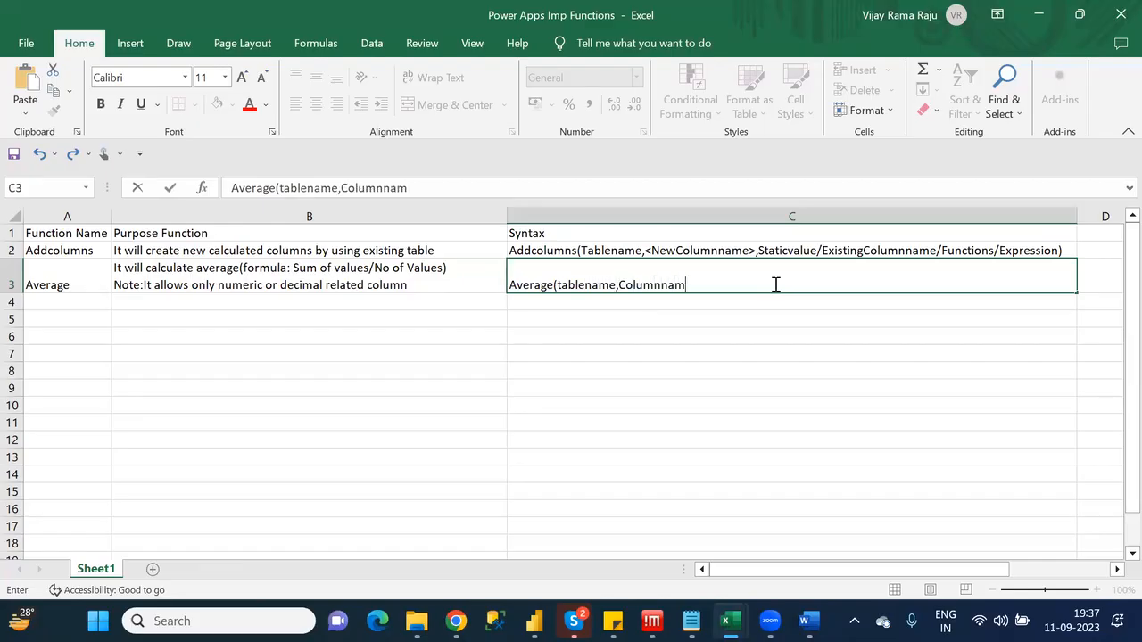
pyautogui.write(')')
pyautogui.click(63, 304)
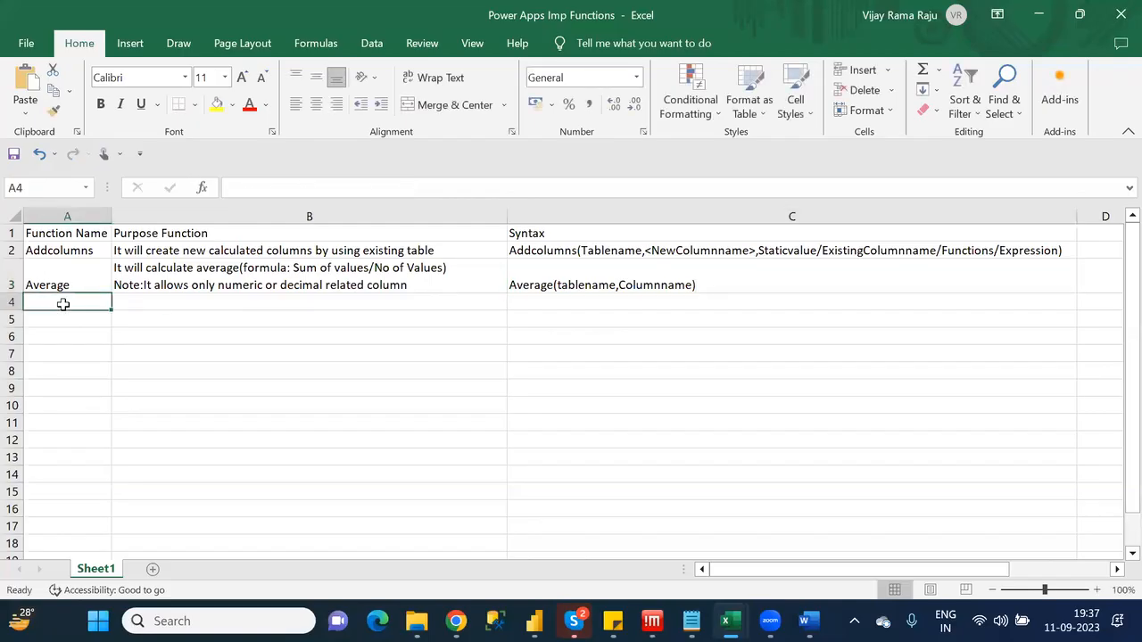
pyautogui.hotkey('ctrl', 's')
# Check the function list in Notepad again and enter "&&/AND" as the function name in cell A4 of the Excel sheet
pyautogui.hotkey('alt', 'Tab')
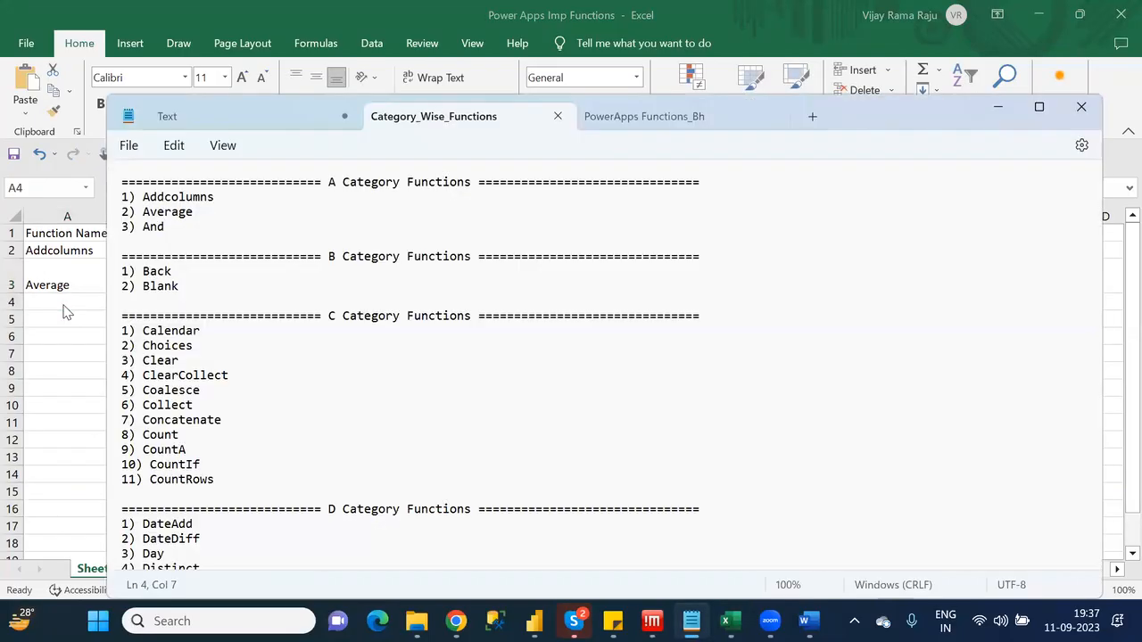
pyautogui.hotkey('shift', 'Right')
pyautogui.hotkey('alt', 'Tab')
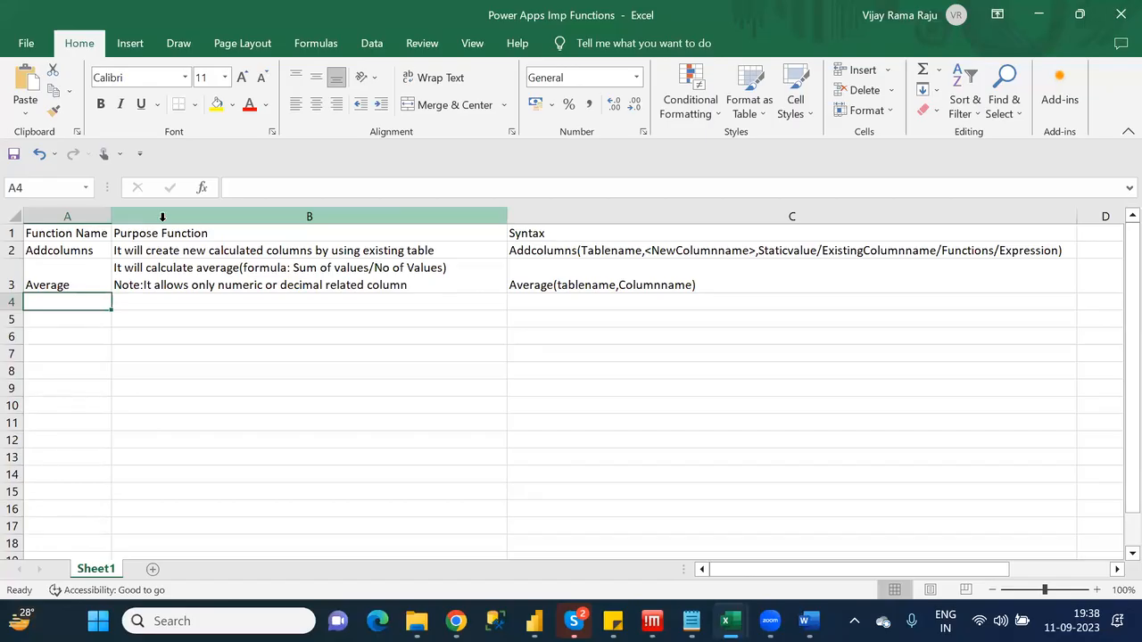
pyautogui.write('&&')
pyautogui.press('Tab')
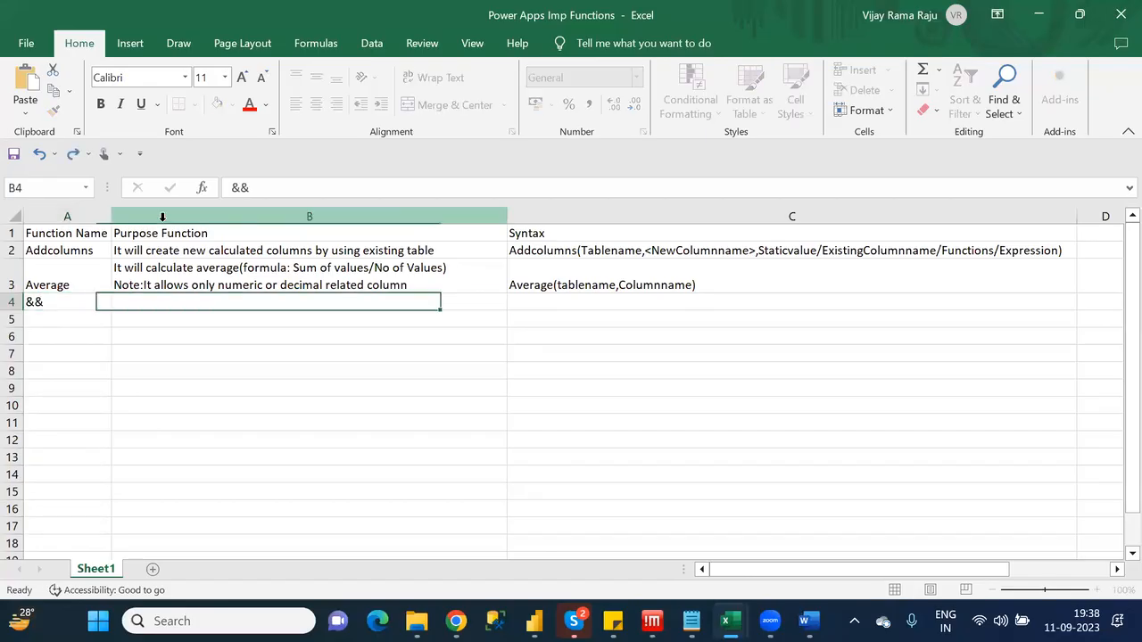
pyautogui.click(66, 300)
pyautogui.click(273, 190)
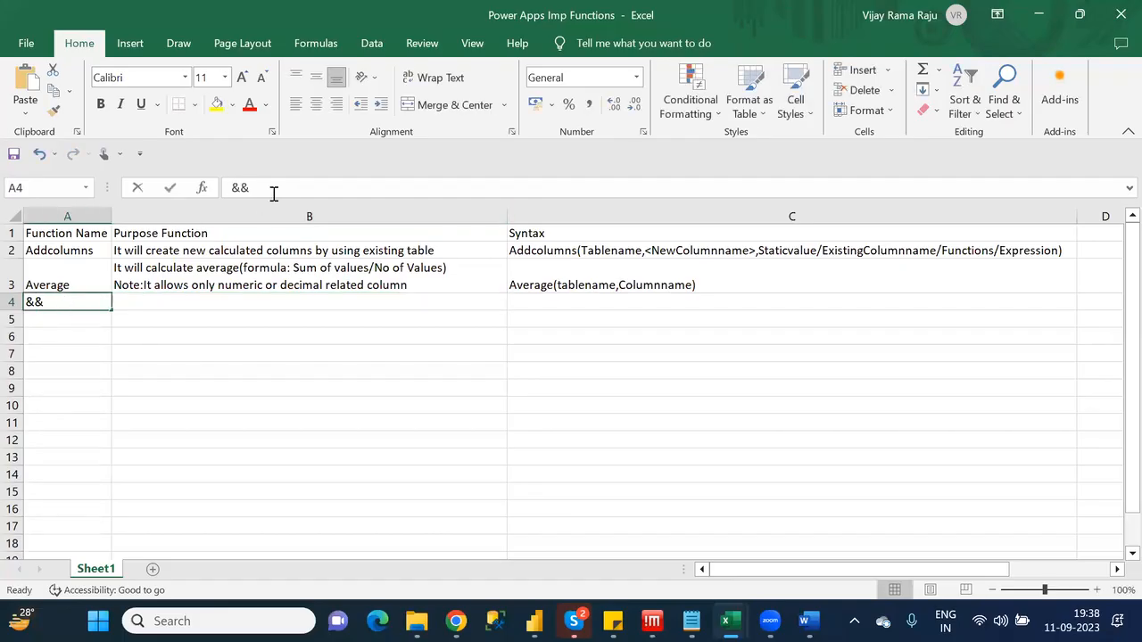
pyautogui.write('/AND')
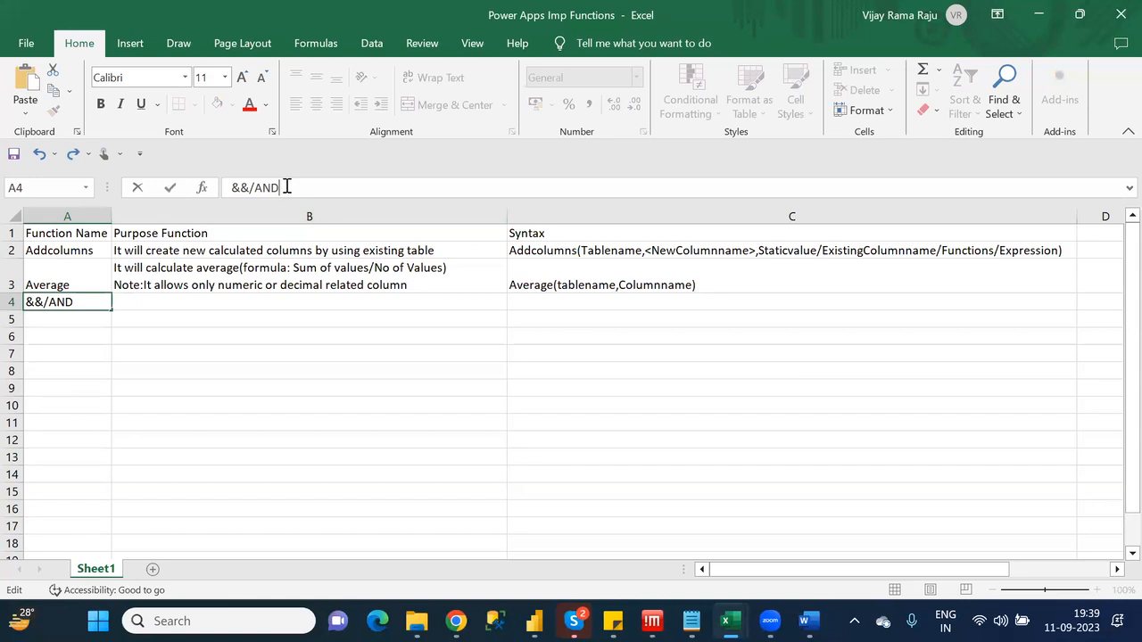
# Enter "&&:- It will Allows Multiple Conditions" as the purpose in cell B4
pyautogui.click(218, 301)
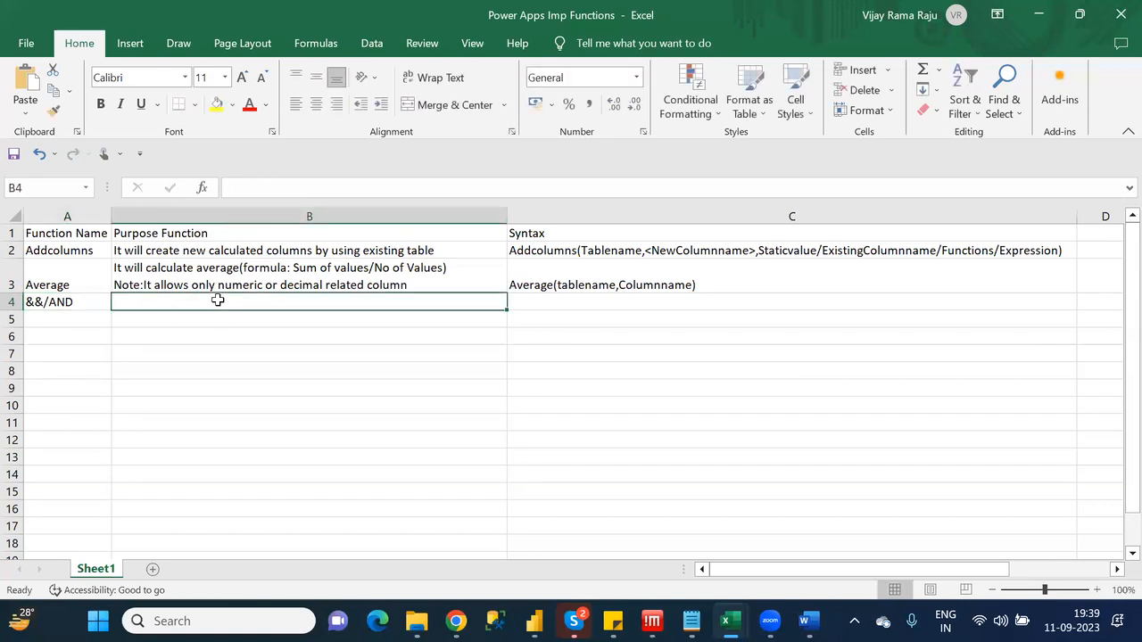
pyautogui.write('&&')
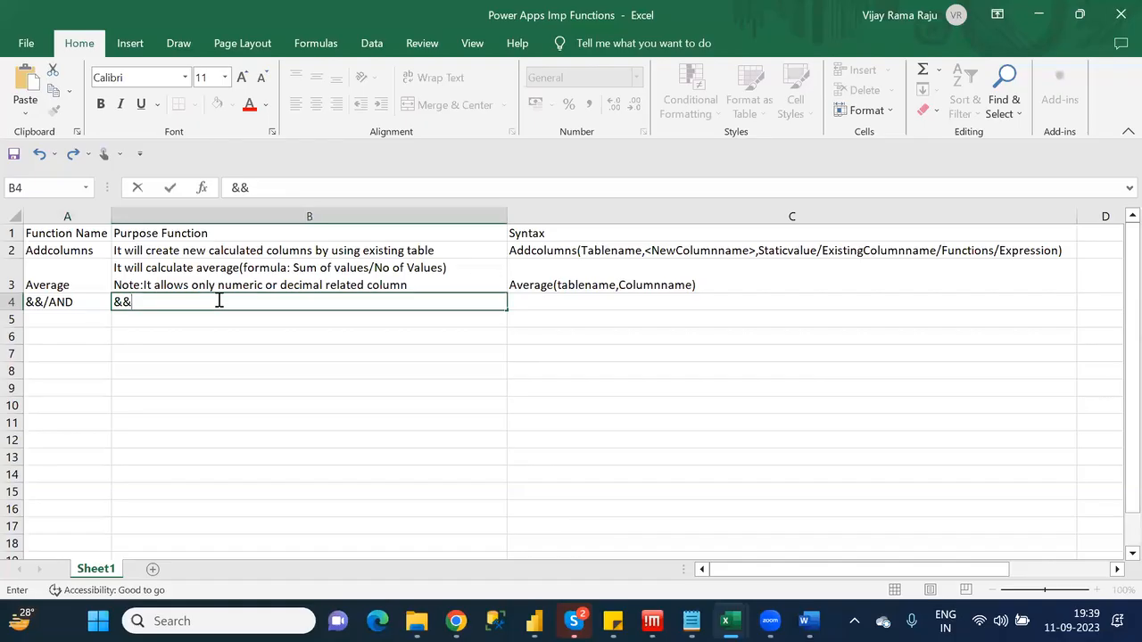
pyautogui.write(':- It will Allows ')
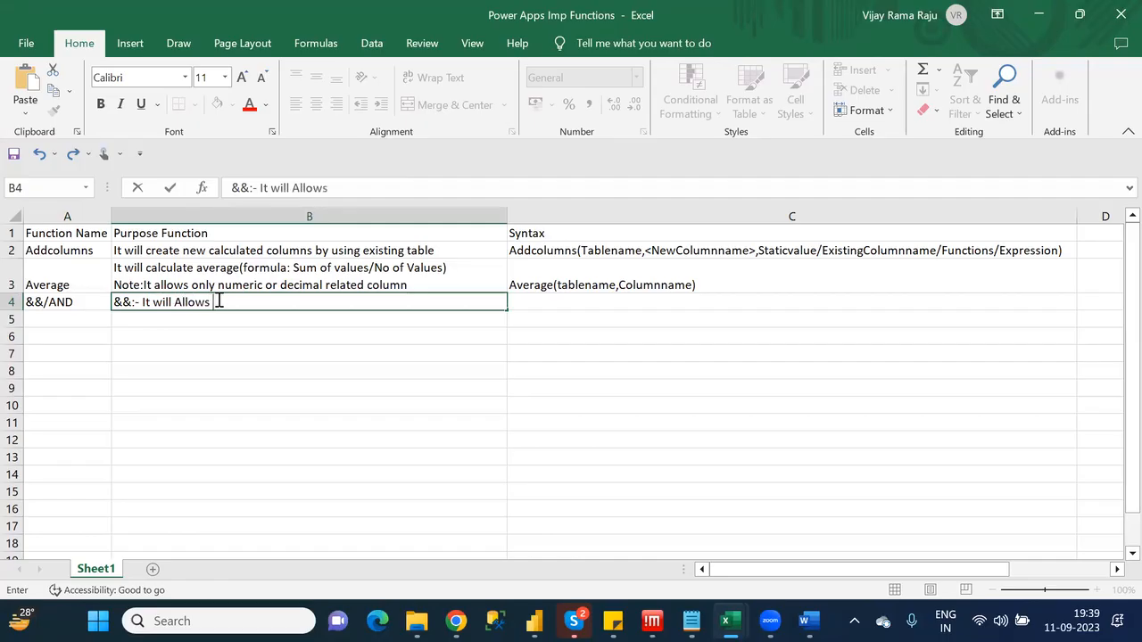
pyautogui.write('Multiple Conditions')
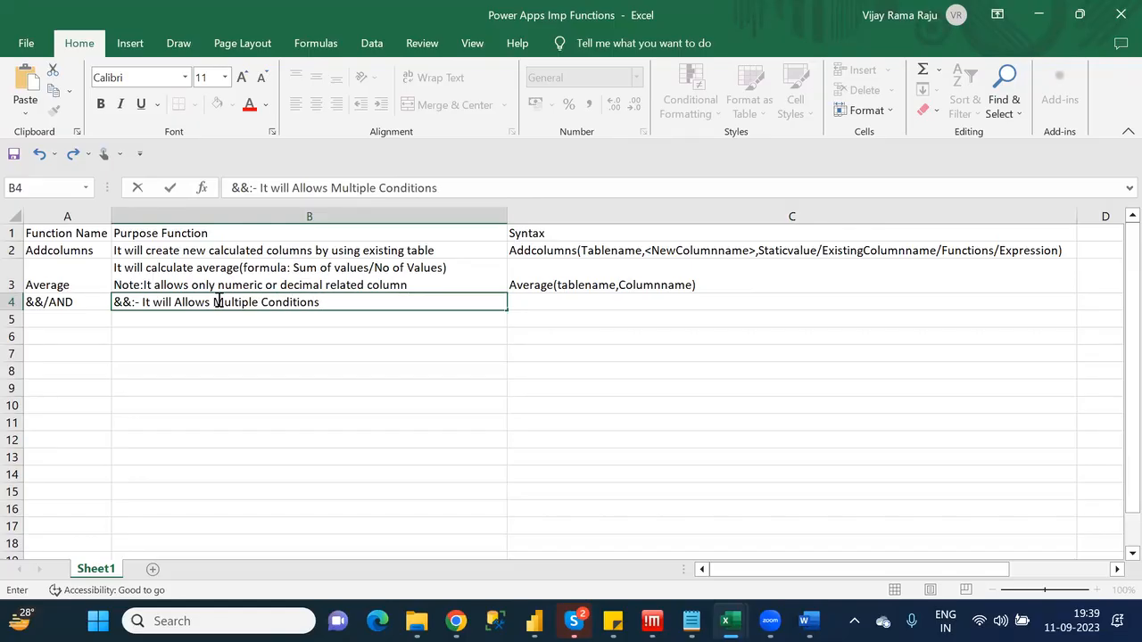
# Add a second line within cell B4 reading "AND:- It will Allows only 2 Conditions"
pyautogui.hotkey('alt', 'Return')
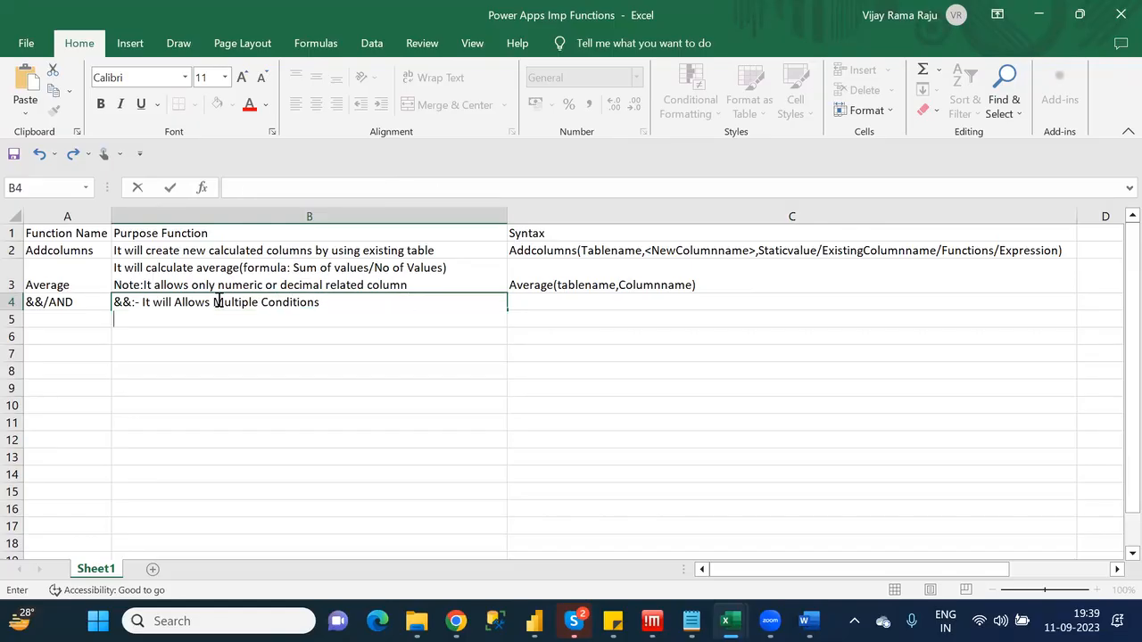
pyautogui.write('AND:- It will all')
pyautogui.press('BackSpace')
pyautogui.press('BackSpace')
pyautogui.press('BackSpace')
pyautogui.write('Allows ')
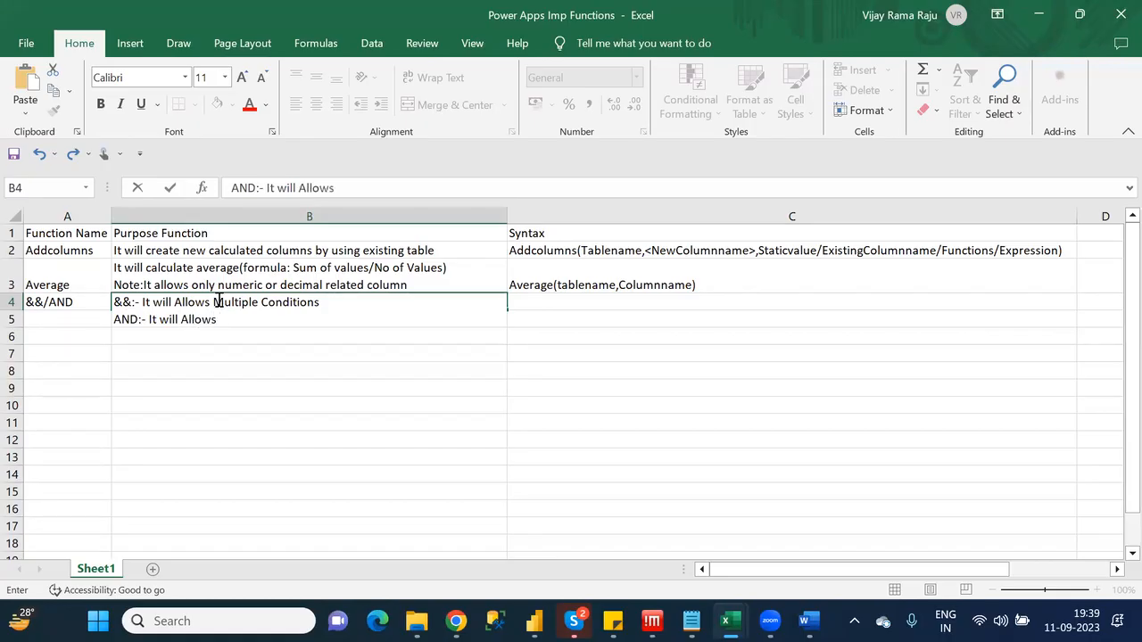
pyautogui.write('only 2 Conditions')
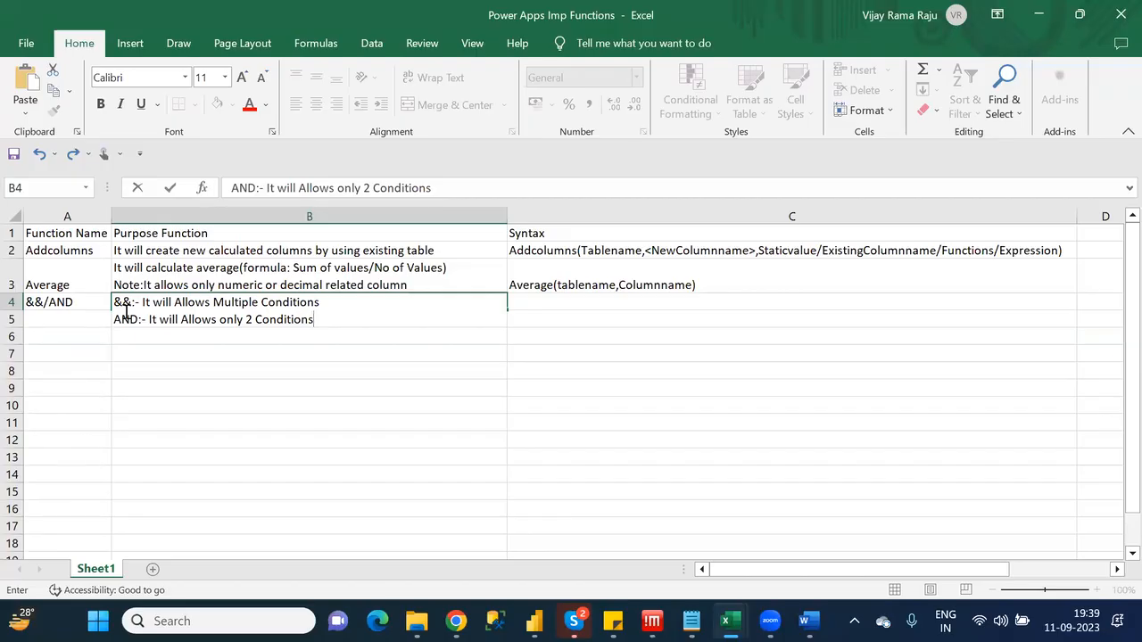
pyautogui.click(584, 303)
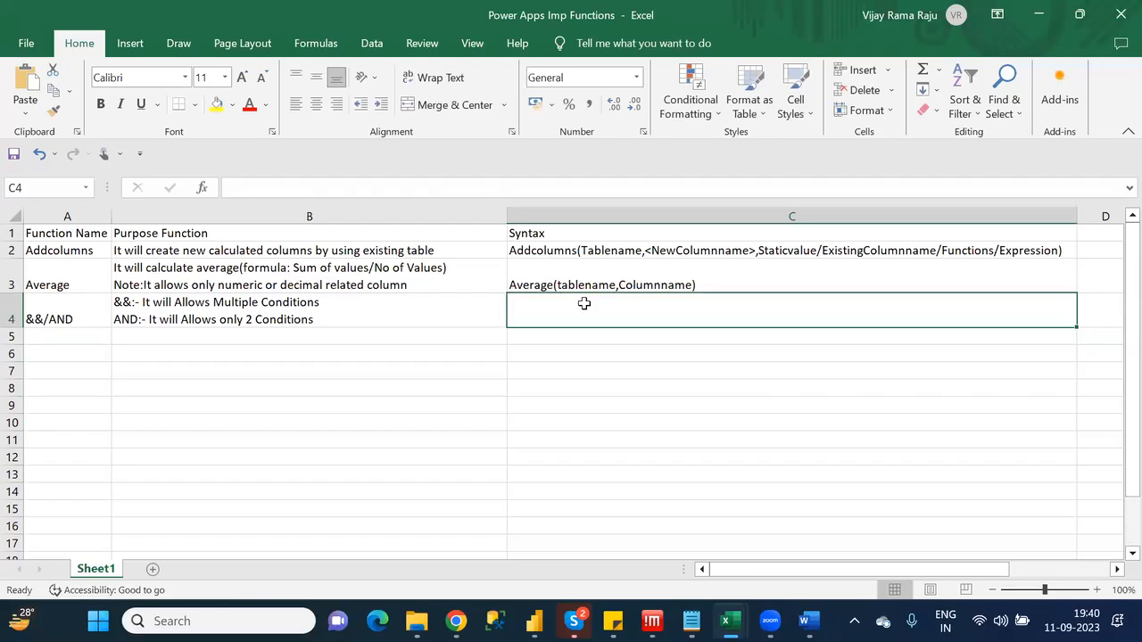
pyautogui.write('C')
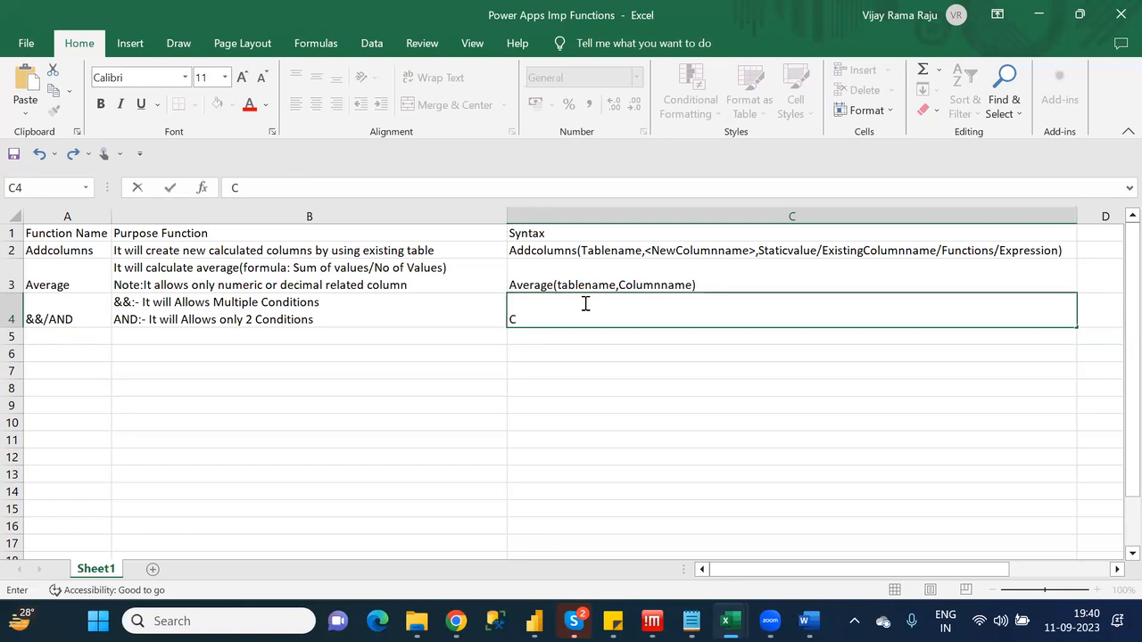
pyautogui.write('ondition &&')
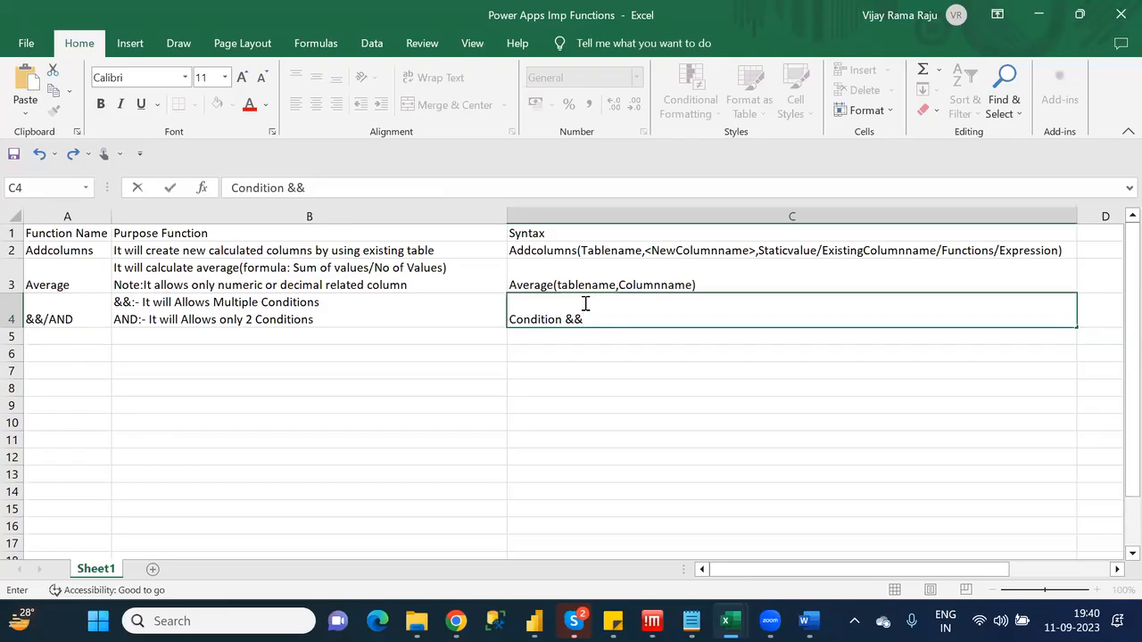
pyautogui.write(' COnd')
pyautogui.press('BackSpace')
pyautogui.press('BackSpace')
pyautogui.press('BackSpace')
pyautogui.press('BackSpace')
pyautogui.press('BackSpace')
pyautogui.press('BackSpace')
pyautogui.press('BackSpace')
pyautogui.press('BackSpace')
pyautogui.press('BackSpace')
pyautogui.press('BackSpace')
pyautogui.press('BackSpace')
pyautogui.press('BackSpace')
pyautogui.press('BackSpace')
pyautogui.press('BackSpace')
pyautogui.press('BackSpace')
pyautogui.press('BackSpace')
pyautogui.press('BackSpace')
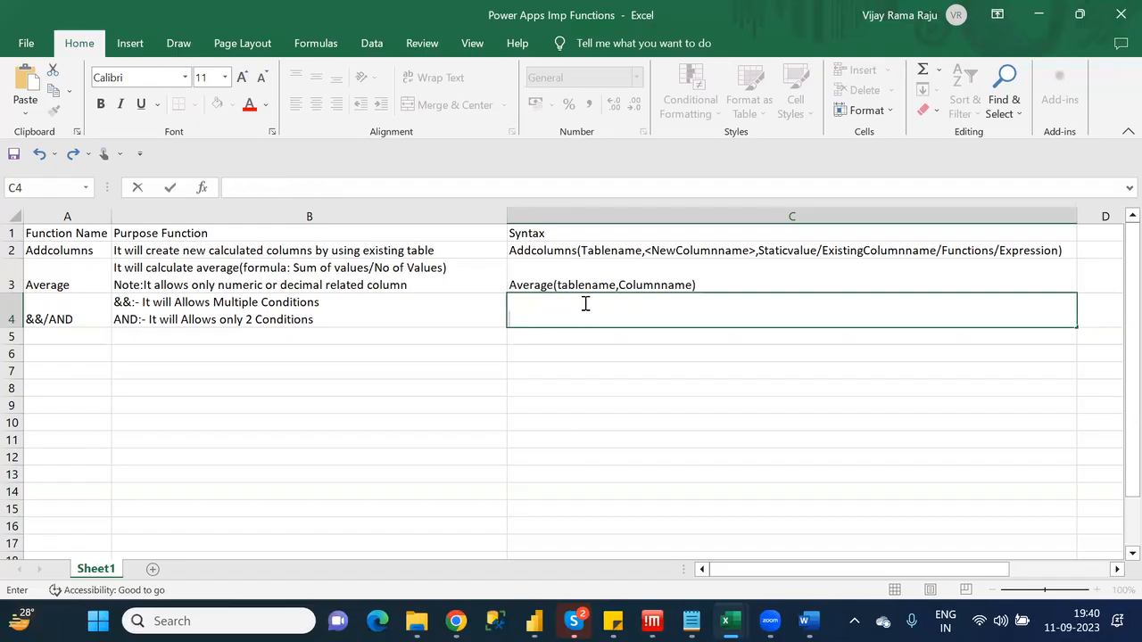
# Enter the syntax "&&, AND(Cond1,Cond2)" in cell C4
pyautogui.write('&&, AND(COnd')
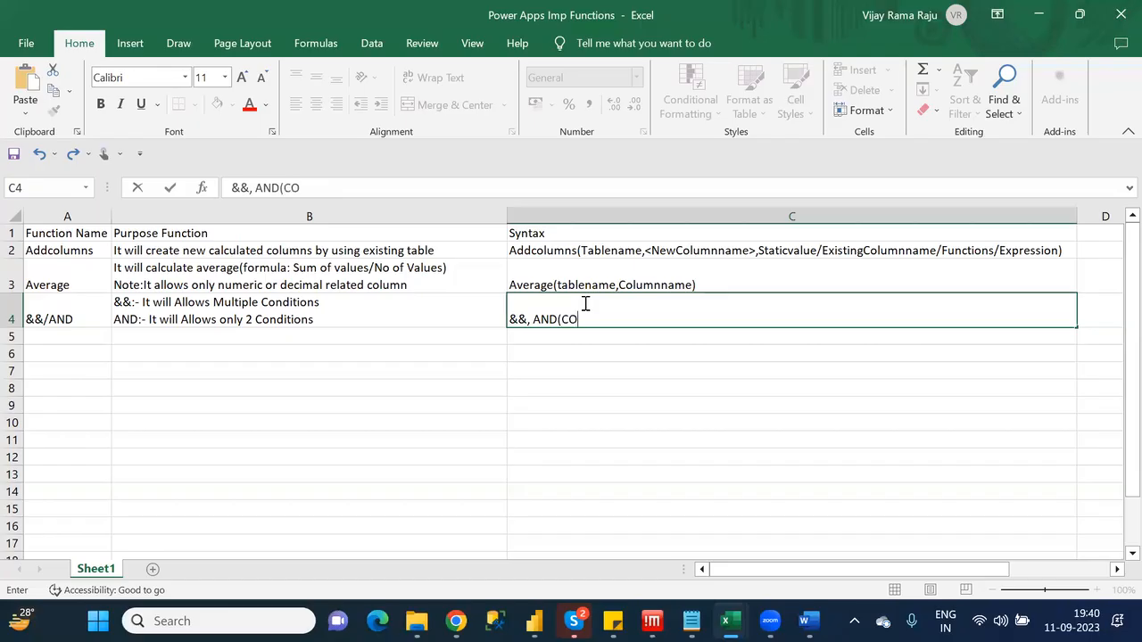
pyautogui.press('BackSpace')
pyautogui.press('BackSpace')
pyautogui.press('BackSpace')
pyautogui.write('ond1,Cond2)')
pyautogui.press('Return')
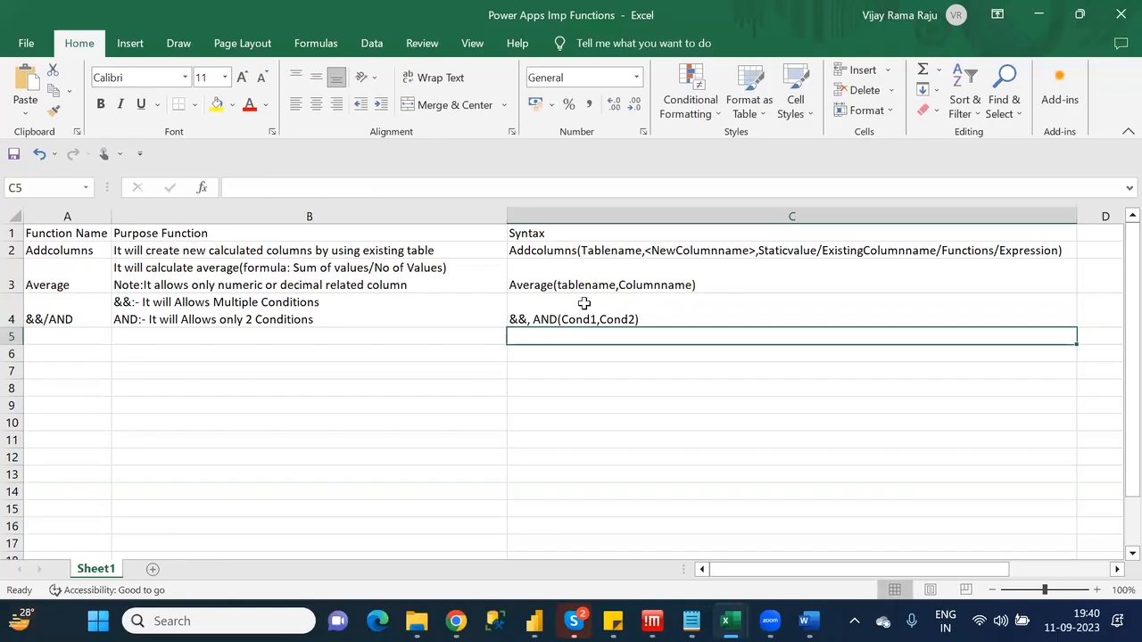
# Check the function list in Notepad and enter "||/OR" as the function name in cell A5 of the Excel sheet
pyautogui.hotkey('alt', 'Tab')
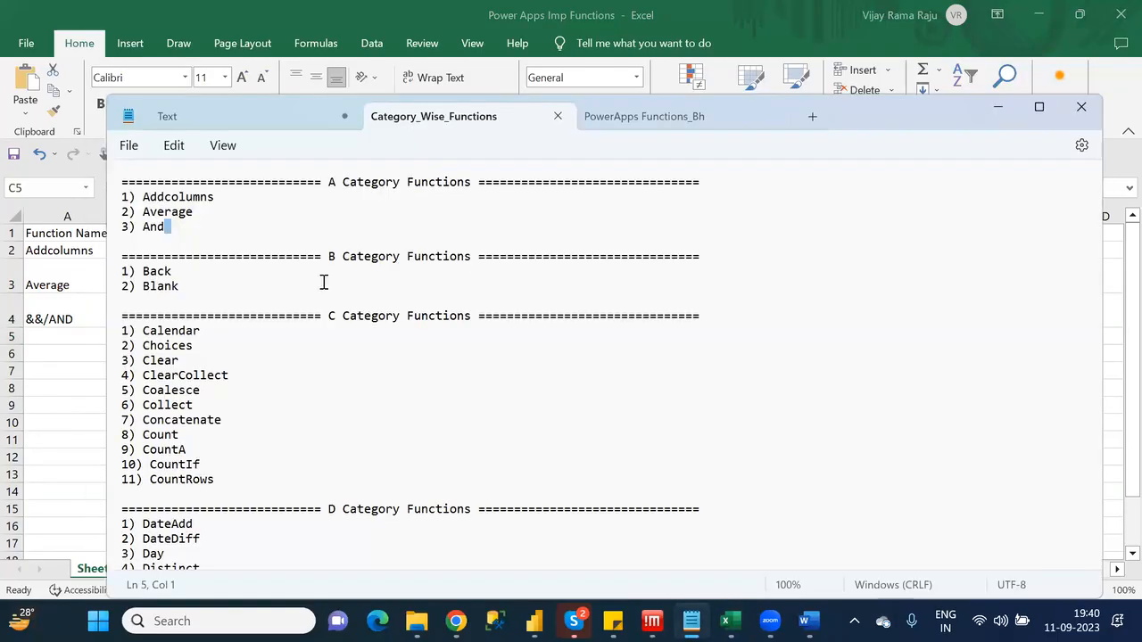
pyautogui.doubleClick(157, 272)
pyautogui.hotkey('alt', 'Tab')
pyautogui.click(66, 336)
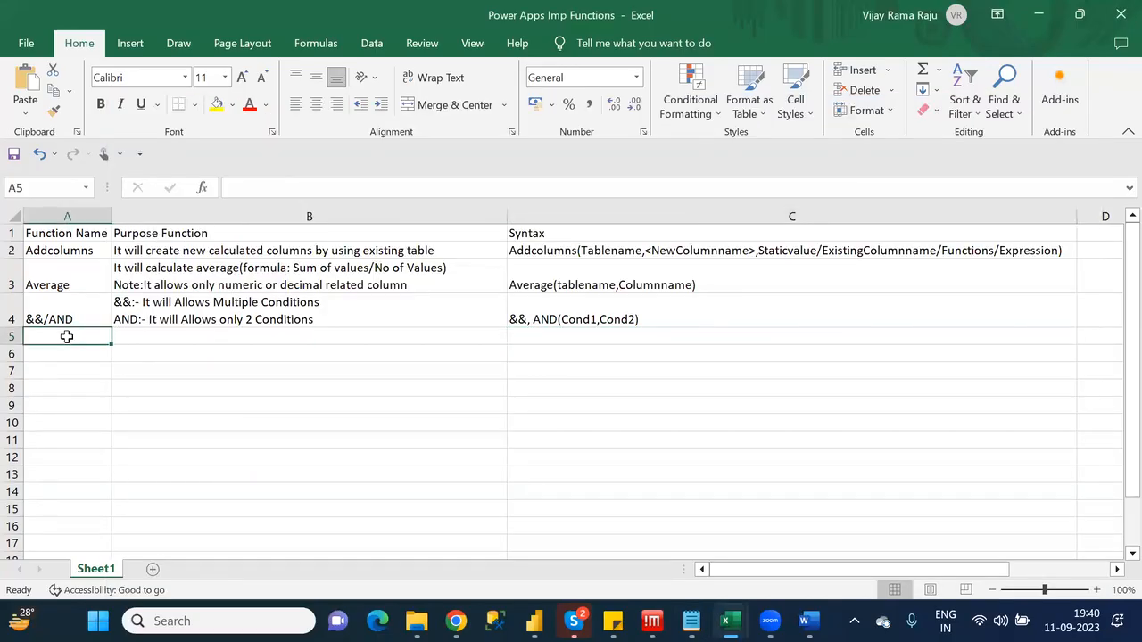
pyautogui.write('B')
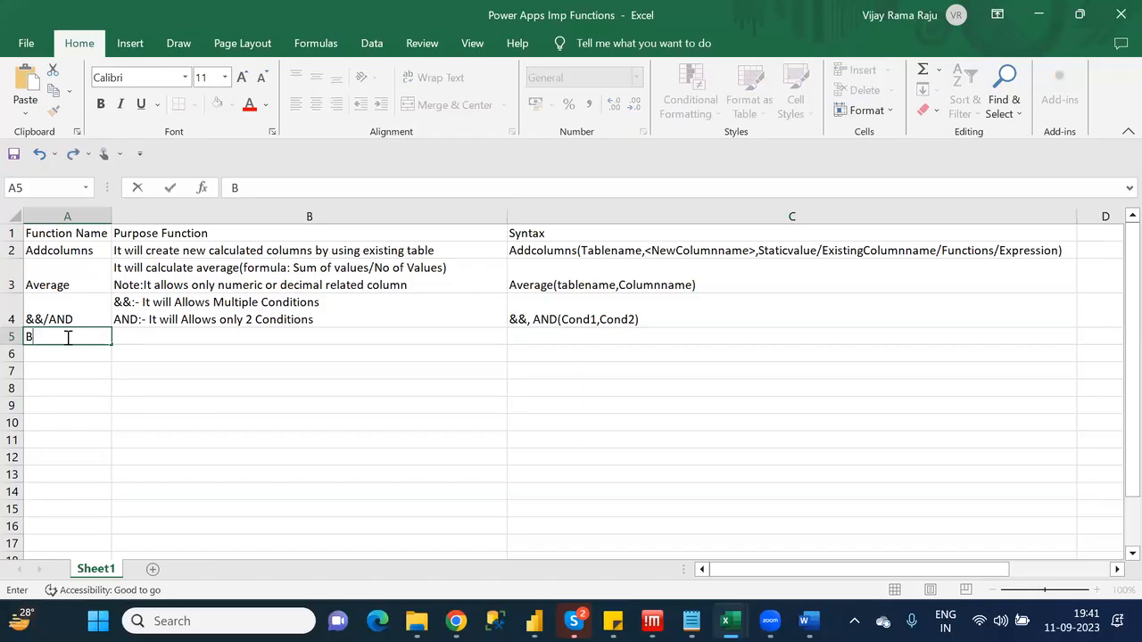
pyautogui.press('BackSpace')
pyautogui.write('||/OR')
pyautogui.click(170, 342)
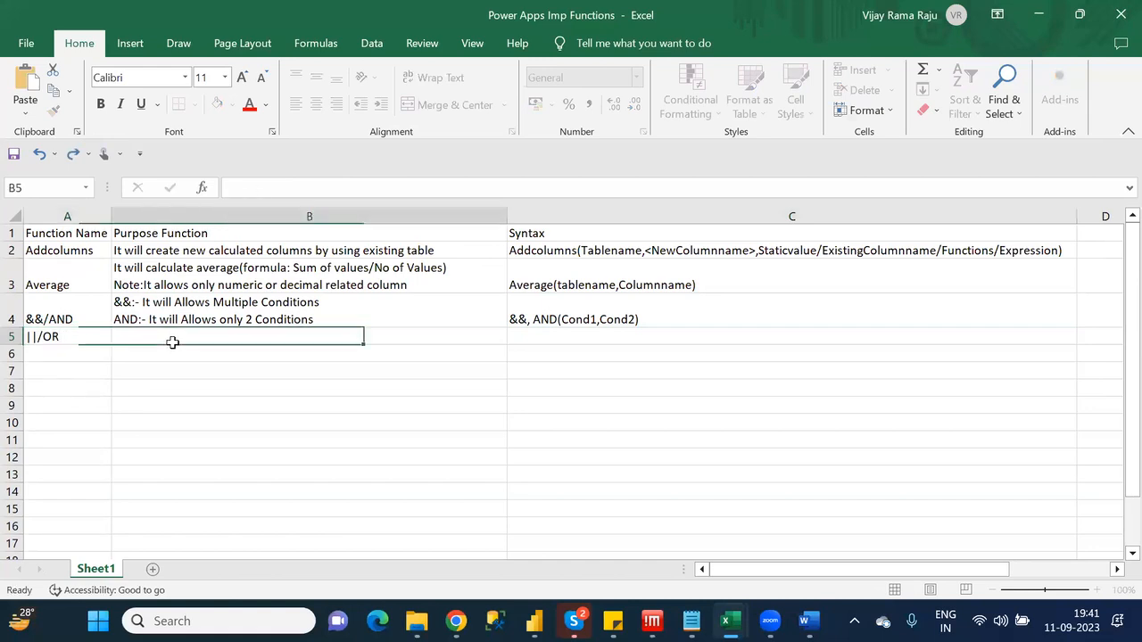
# Copy the two-line purpose text from cell B4 into cell B5
pyautogui.click(316, 317)
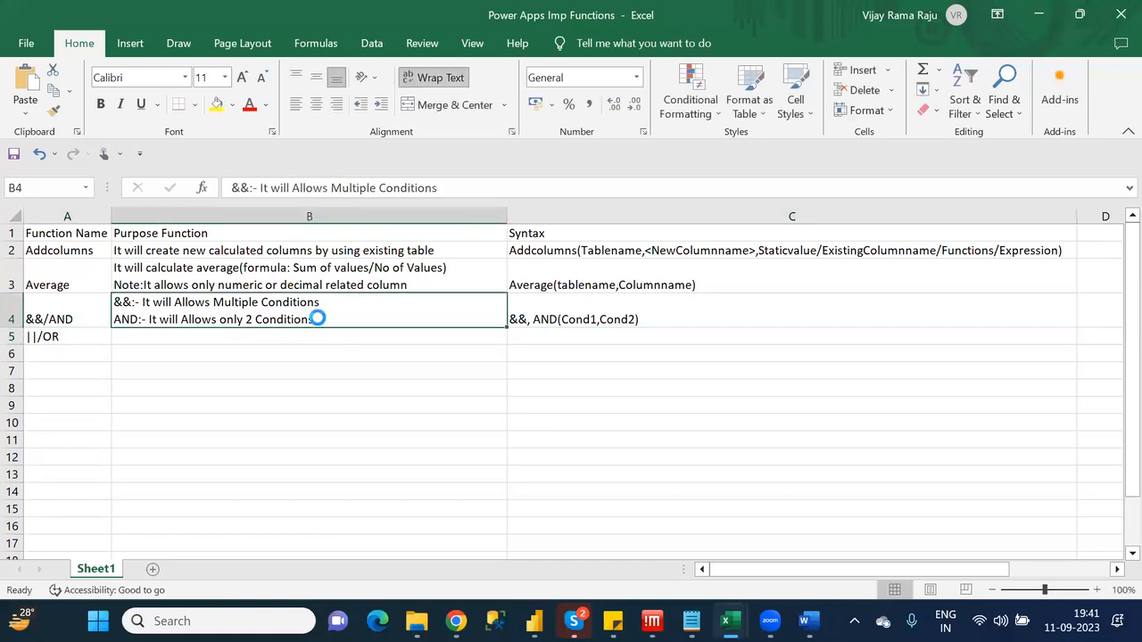
pyautogui.hotkey('ctrl', 'c')
pyautogui.click(284, 347)
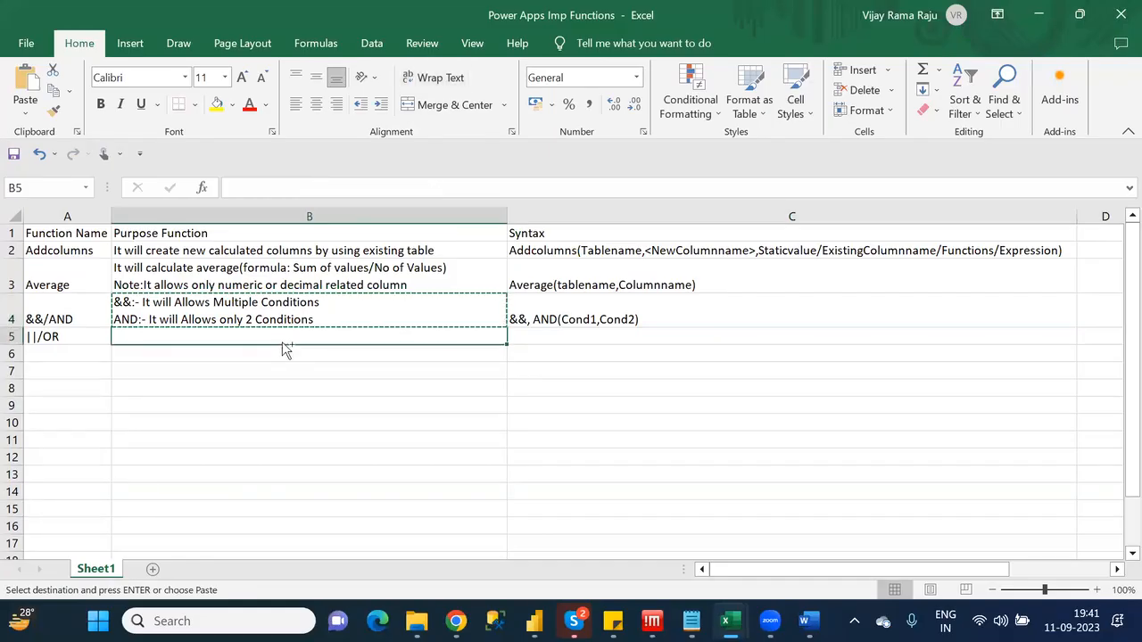
pyautogui.hotkey('ctrl', 'v')
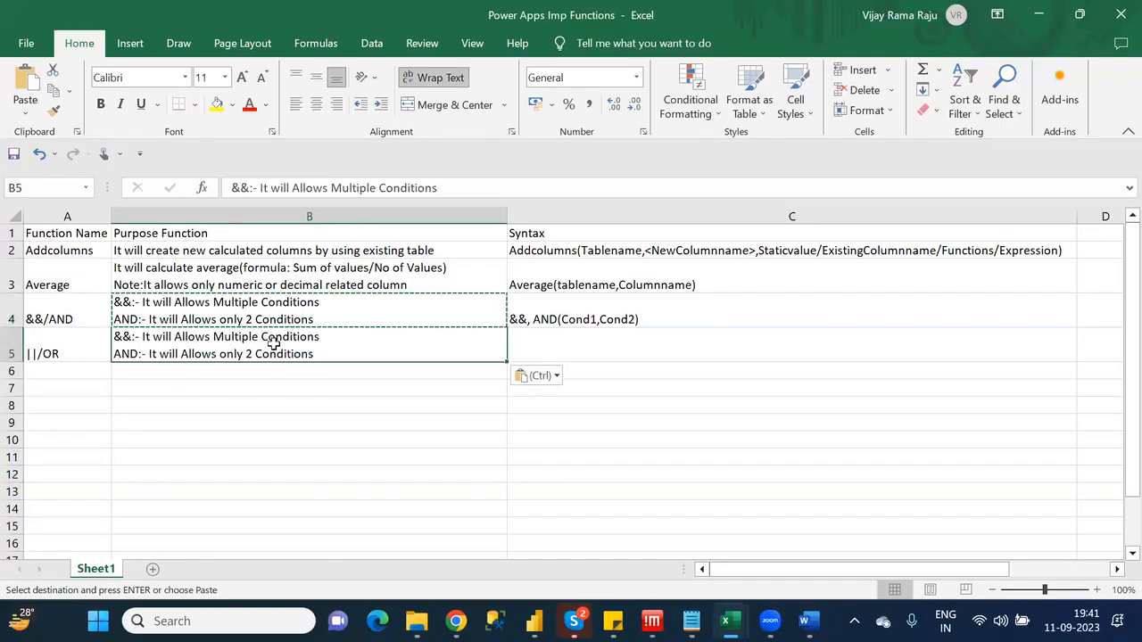
pyautogui.press('Escape')
# In cell B5, replace "AND" with "OR" on the second line and "&&" with "||" on the first line
pyautogui.doubleClick(122, 352)
pyautogui.doubleClick(123, 351)
pyautogui.write('OR')
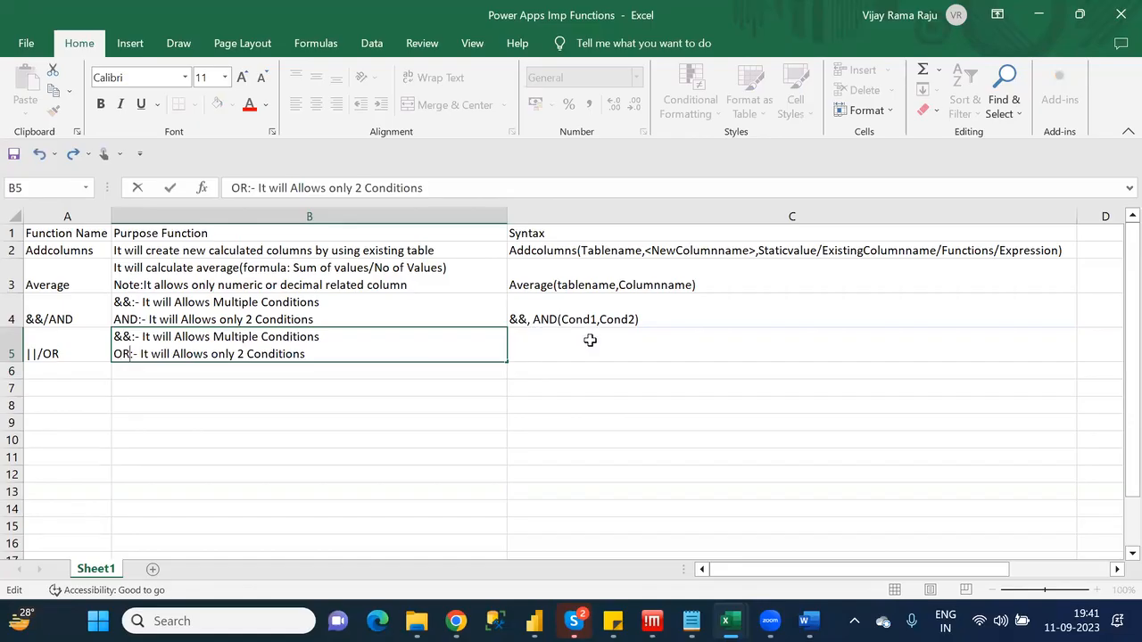
pyautogui.doubleClick(118, 334)
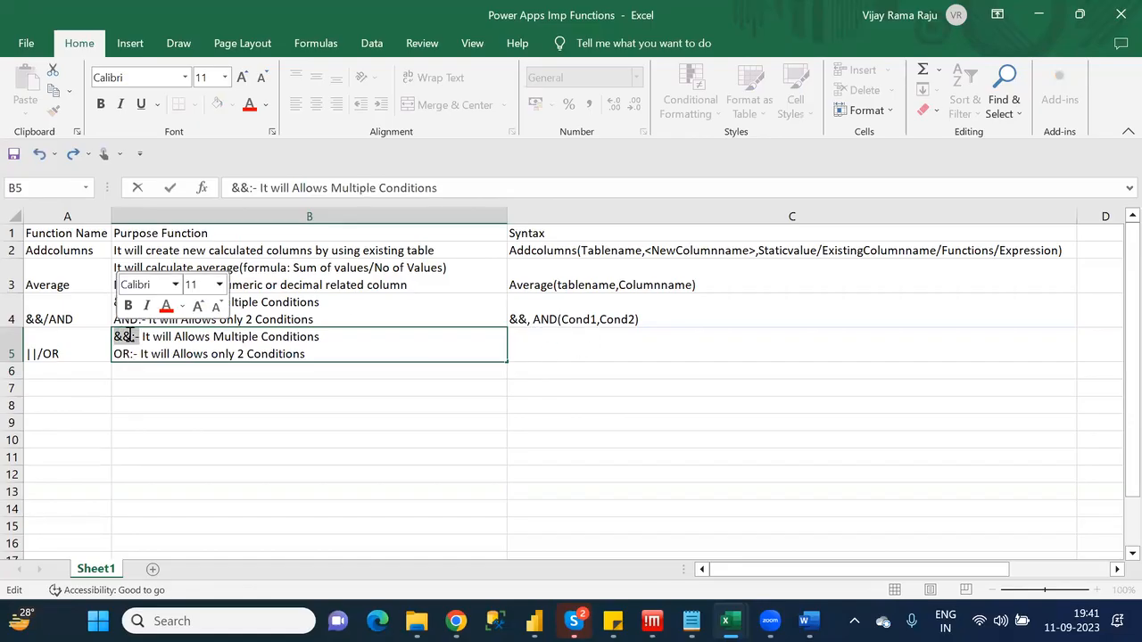
pyautogui.moveTo(128, 335); pyautogui.dragTo(111, 336)
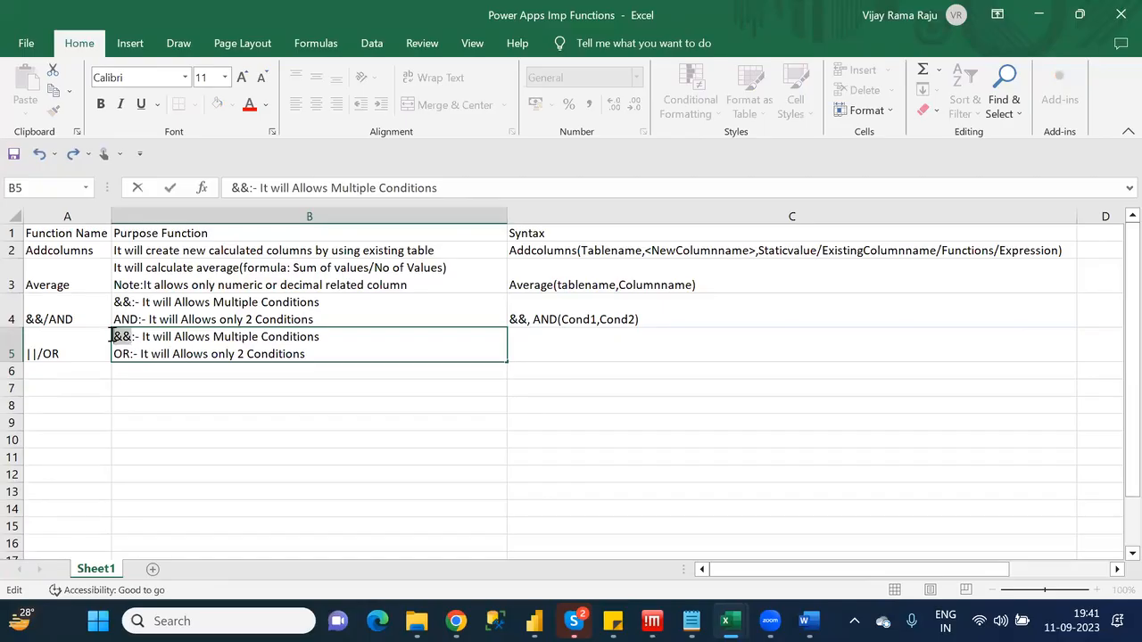
pyautogui.write('||')
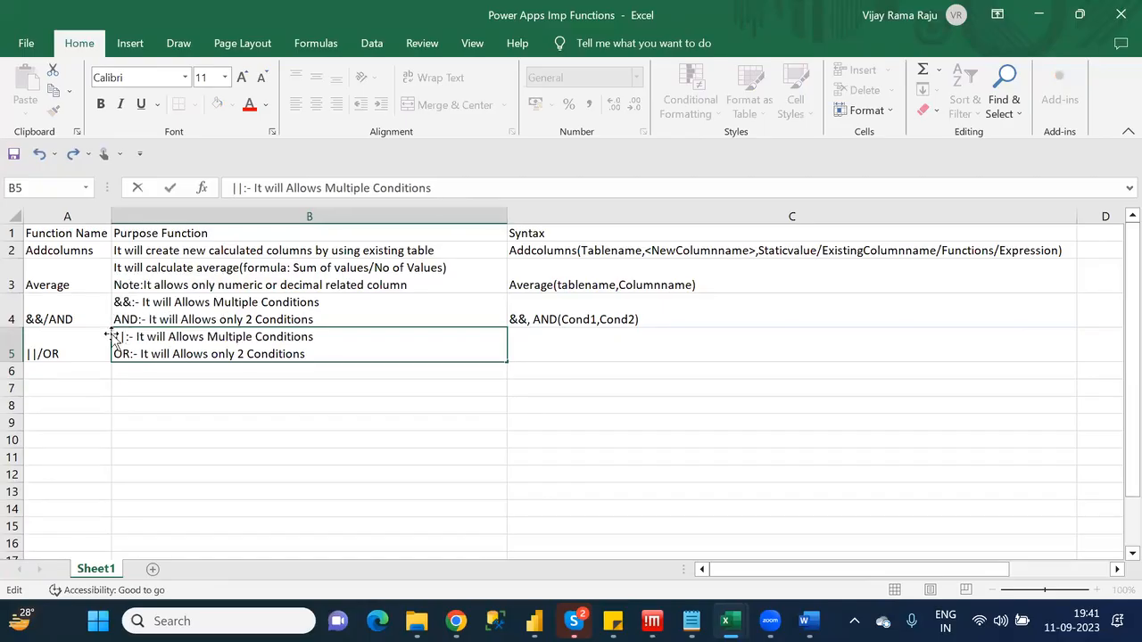
# Enter the syntax "|| , OR(Cond1,COnd2)" in cell C5
pyautogui.click(553, 340)
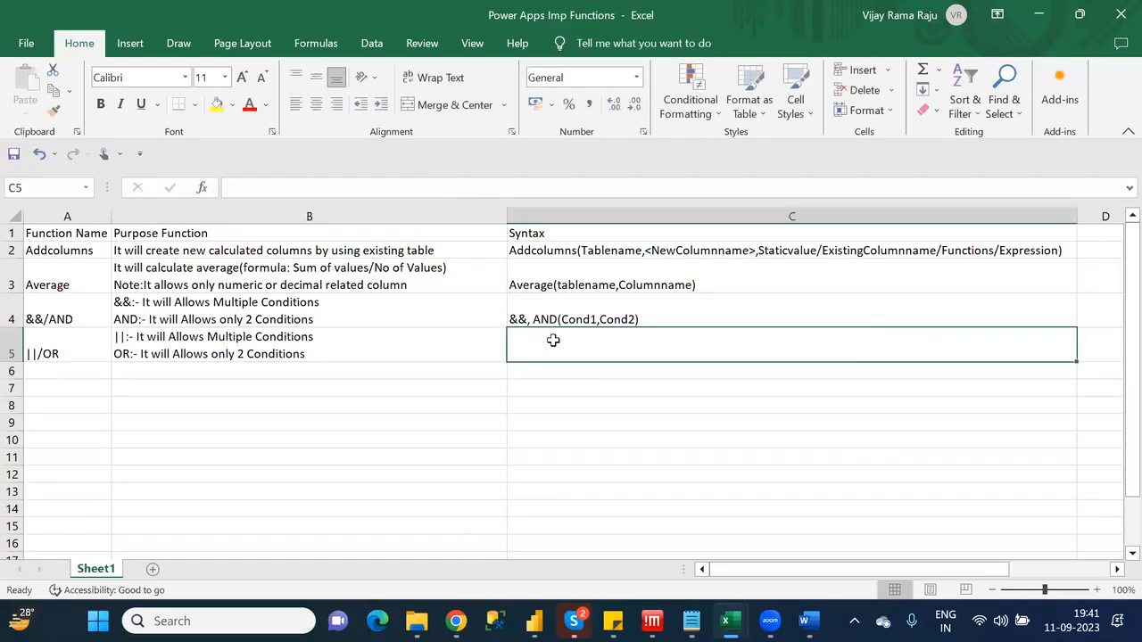
pyautogui.write('|')
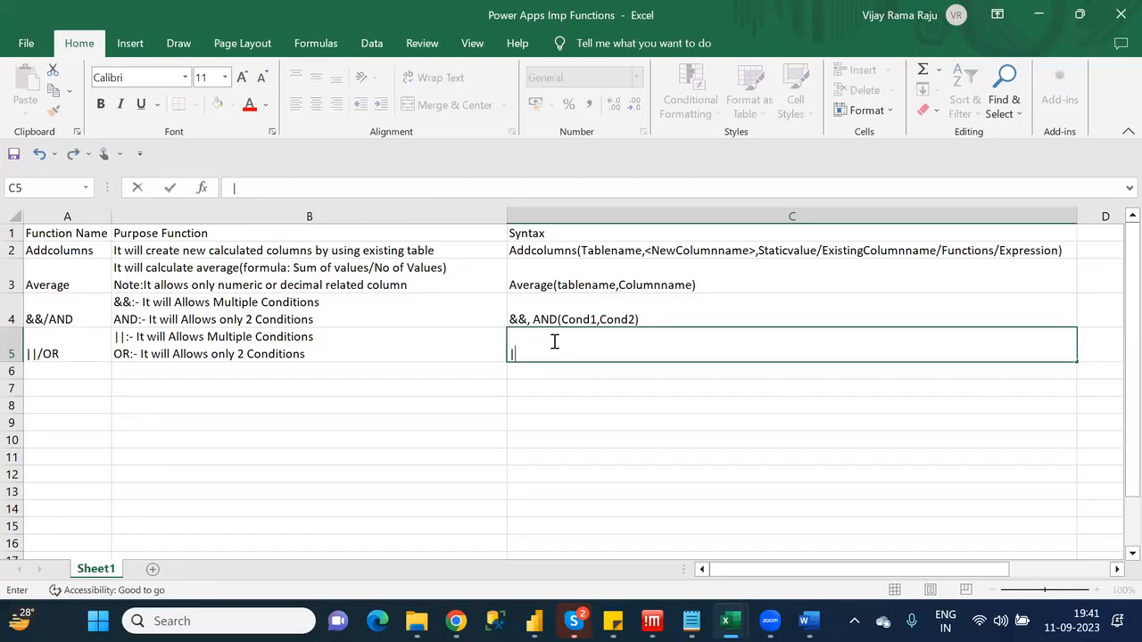
pyautogui.write('| , OR(Cond1,COnd2')
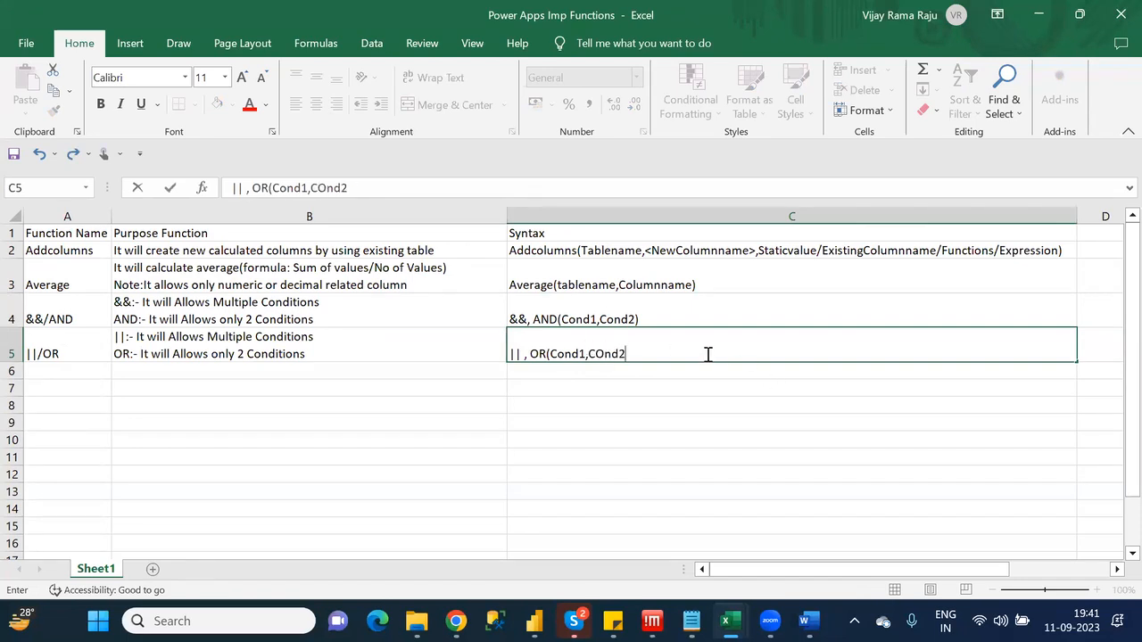
pyautogui.write(')')
pyautogui.press('Return')
# Enter "Back" as the function name in cell A6
pyautogui.press('Left')
pyautogui.press('Left')
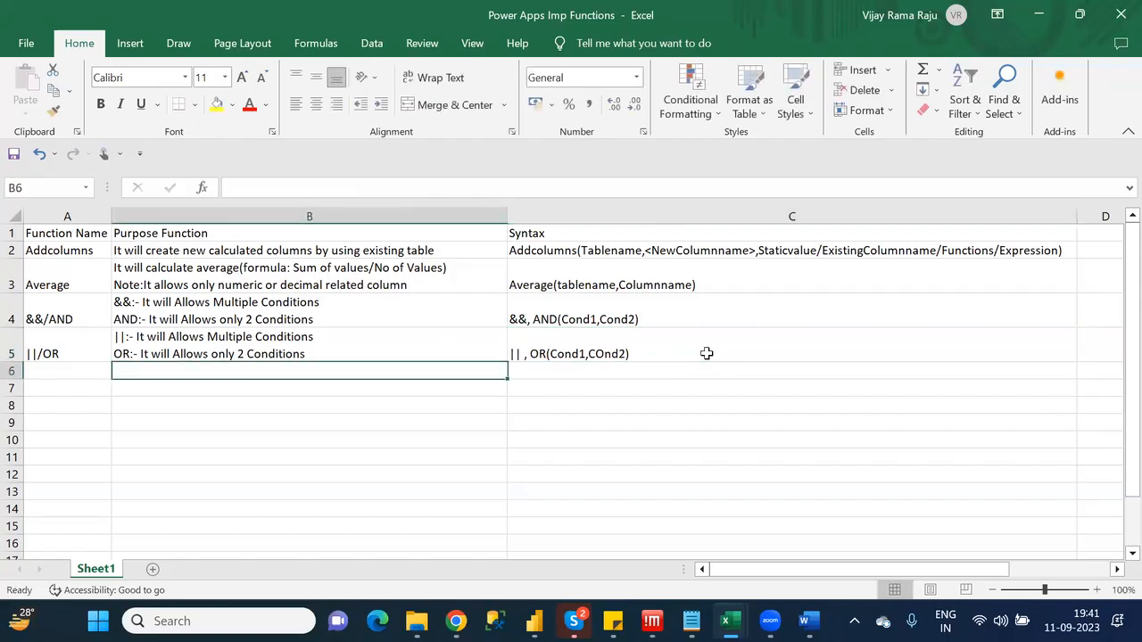
pyautogui.hotkey('alt', 'Tab')
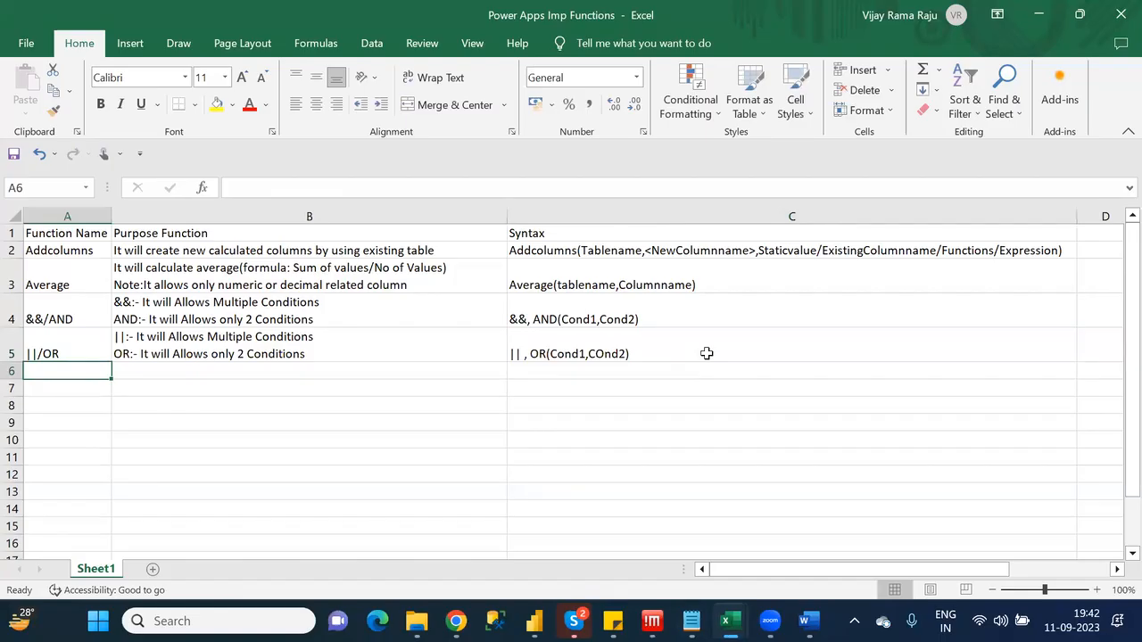
pyautogui.write('Back')
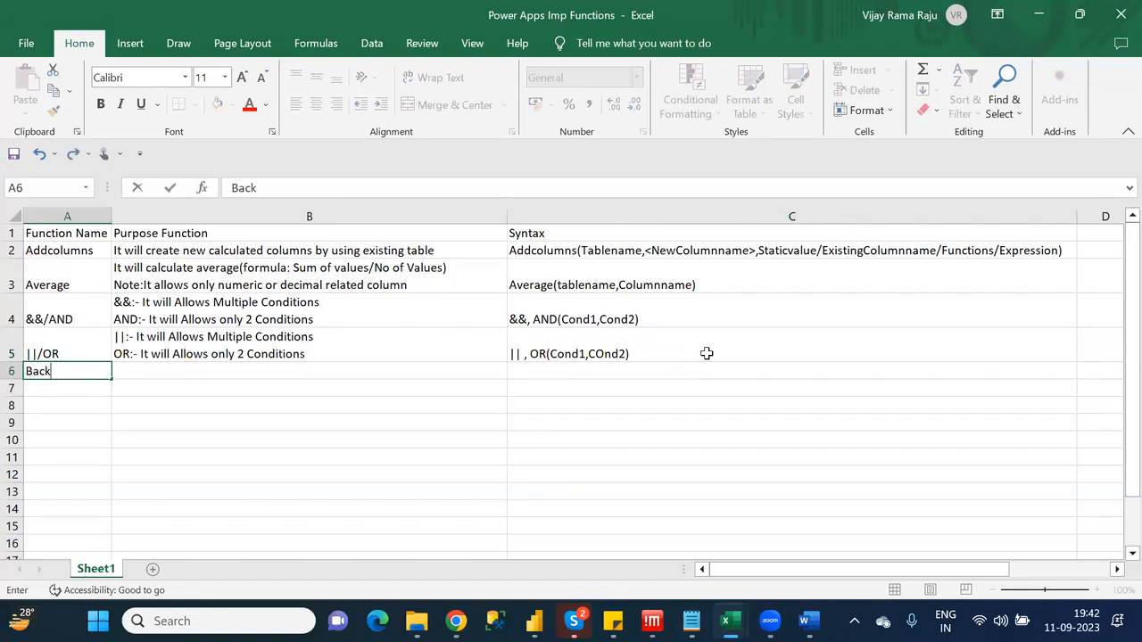
pyautogui.press('Tab')
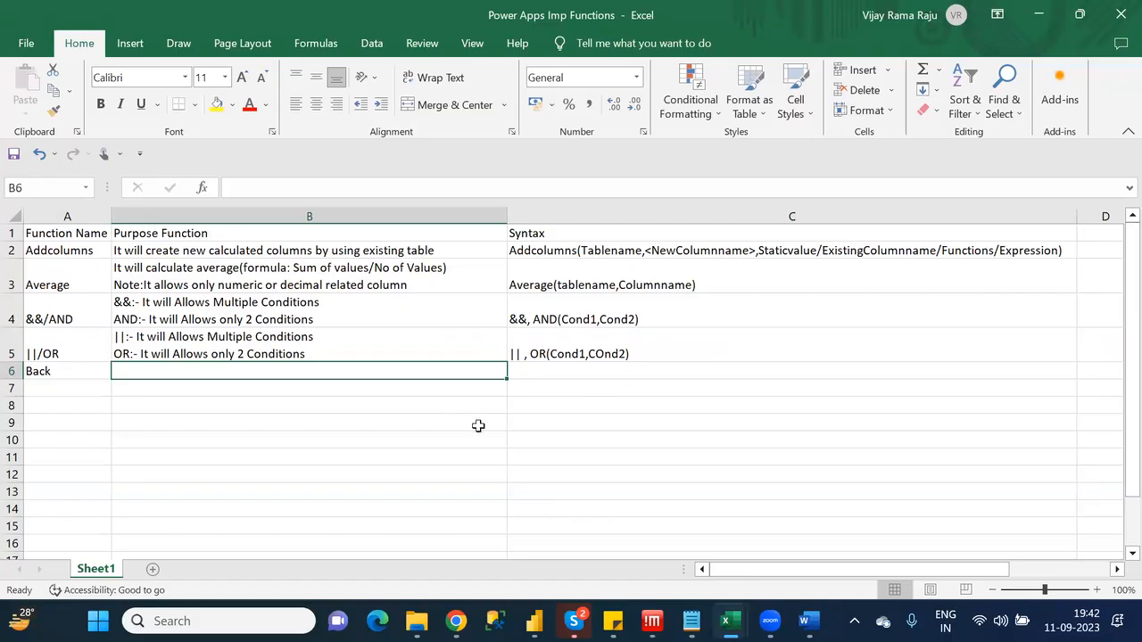
# Extend the function name in cell A6 to "Back / Navigate"
pyautogui.click(58, 371)
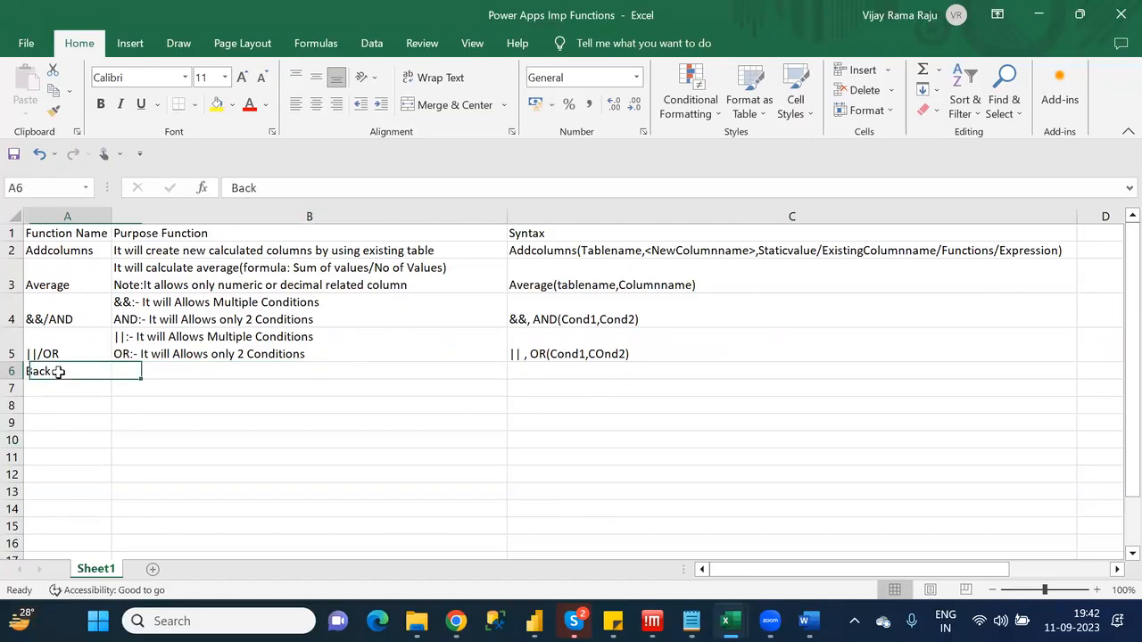
pyautogui.click(277, 187)
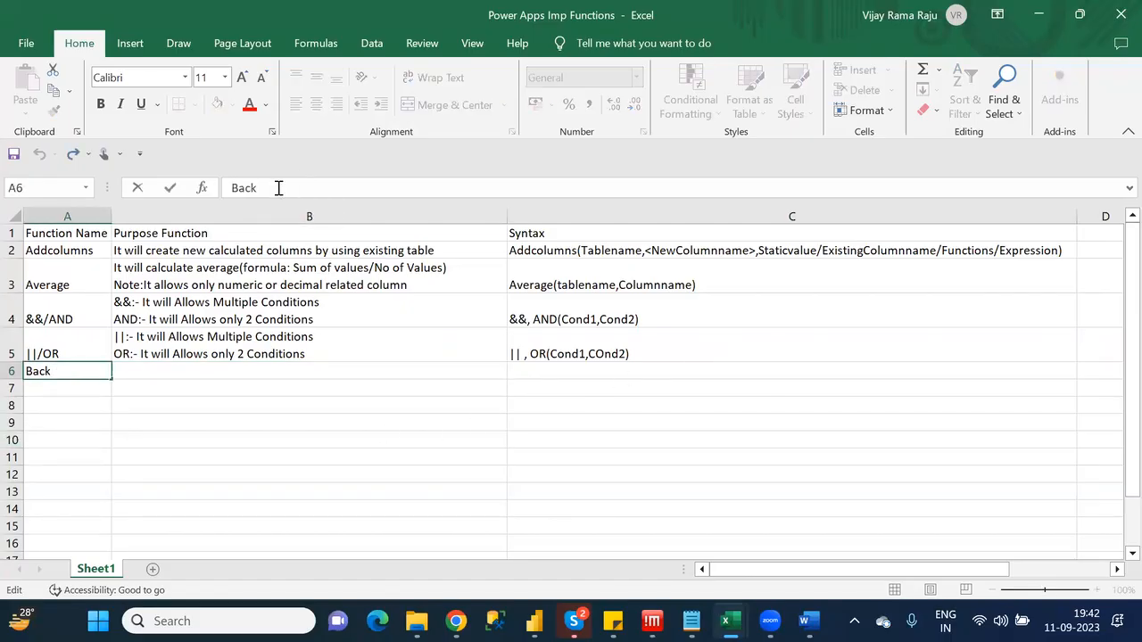
pyautogui.write('/ Navigate')
# In cell B6, enter the purpose "Back: It will goto previous Screen" and start a second line with "Navigate"
pyautogui.click(168, 375)
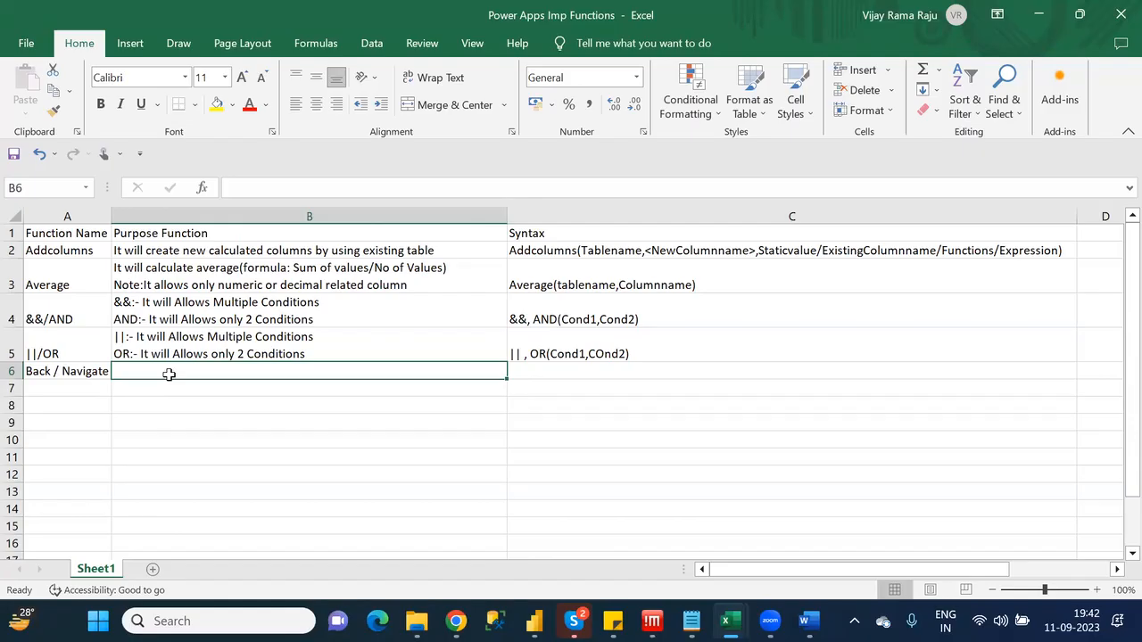
pyautogui.click(229, 197)
pyautogui.write('B')
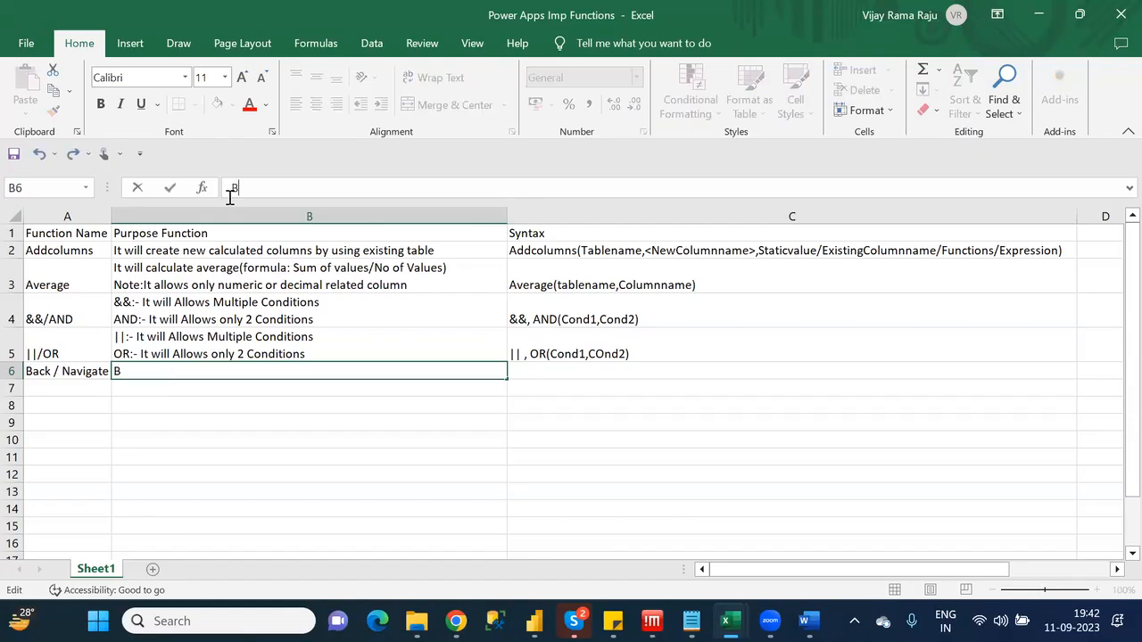
pyautogui.write('ack: It will goto previous Screen')
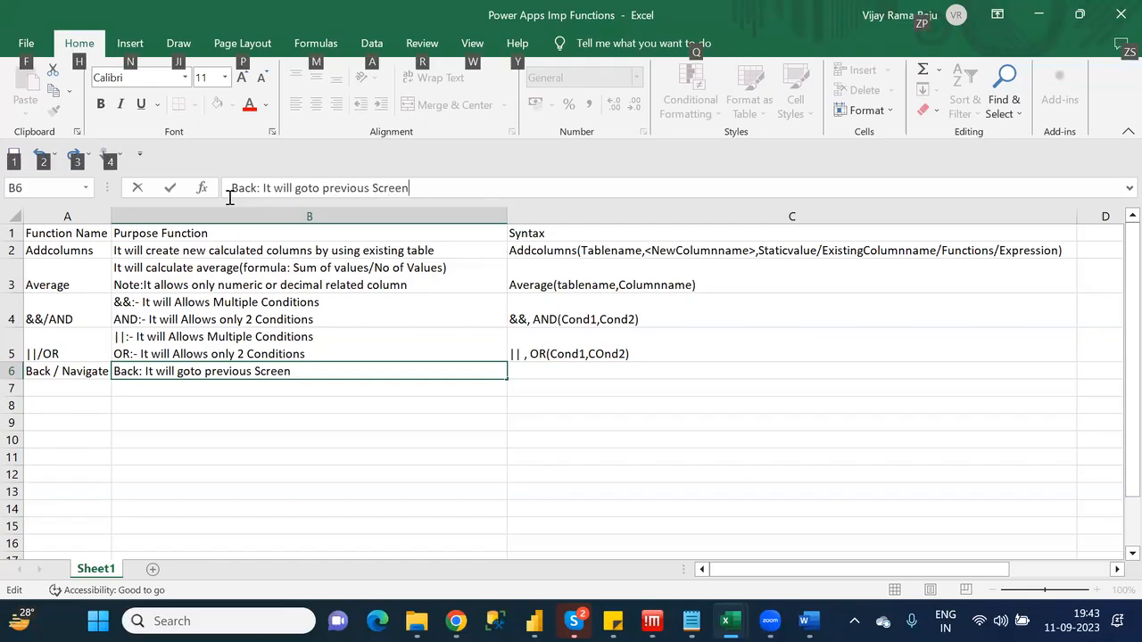
pyautogui.hotkey('alt', 'Return')
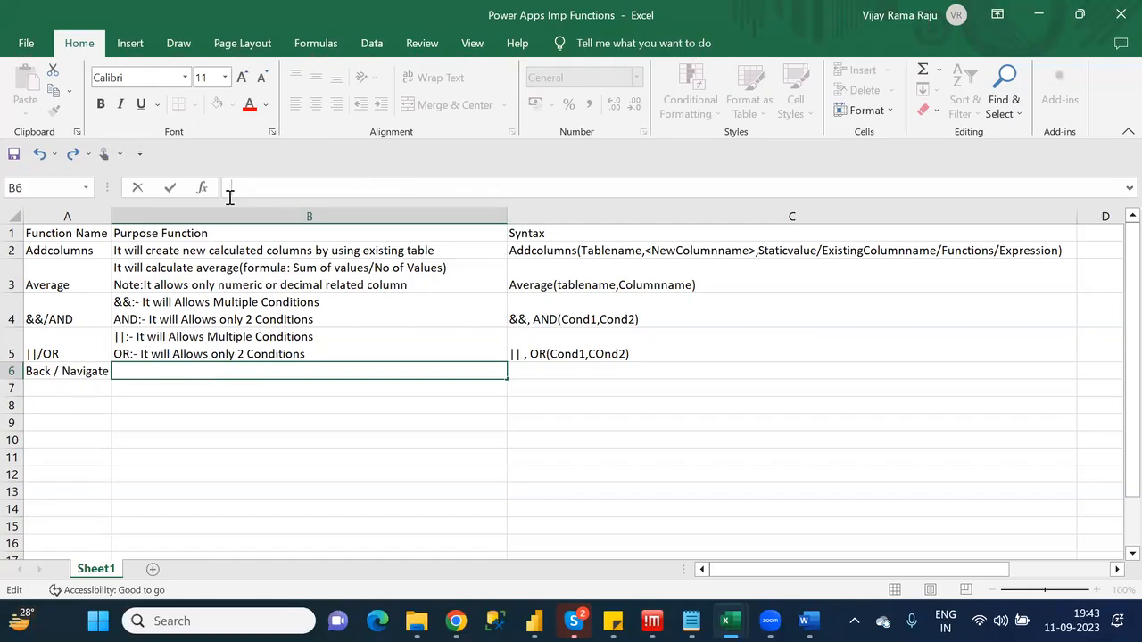
pyautogui.write('Navigate')
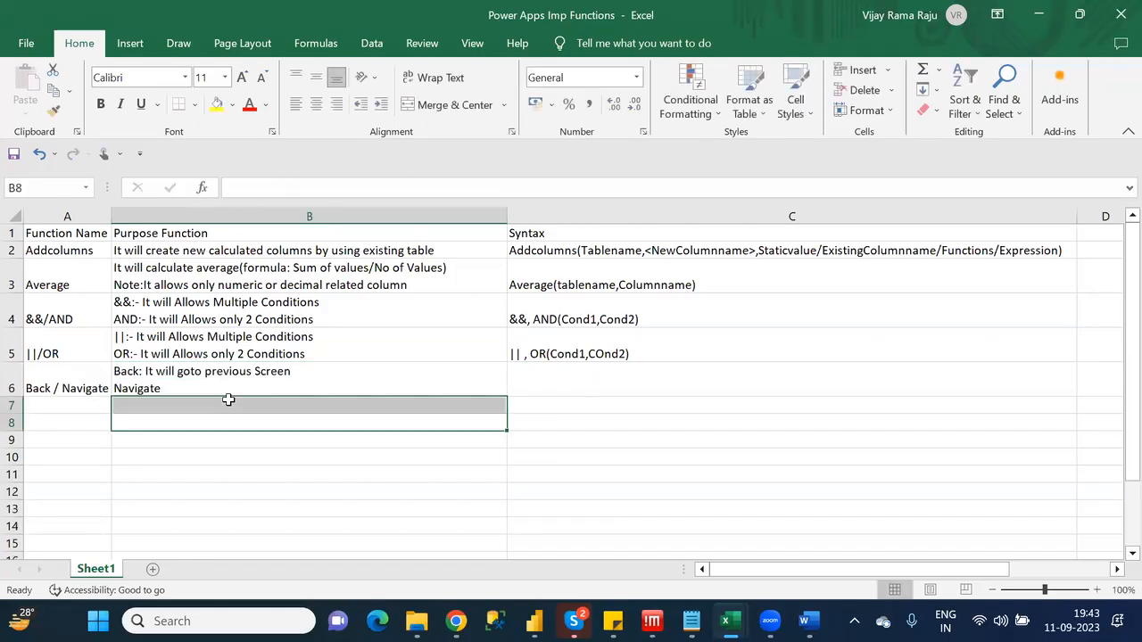
# Complete the second line of cell B6 as "Navigate: It will goto a particular screen"
pyautogui.click(200, 385)
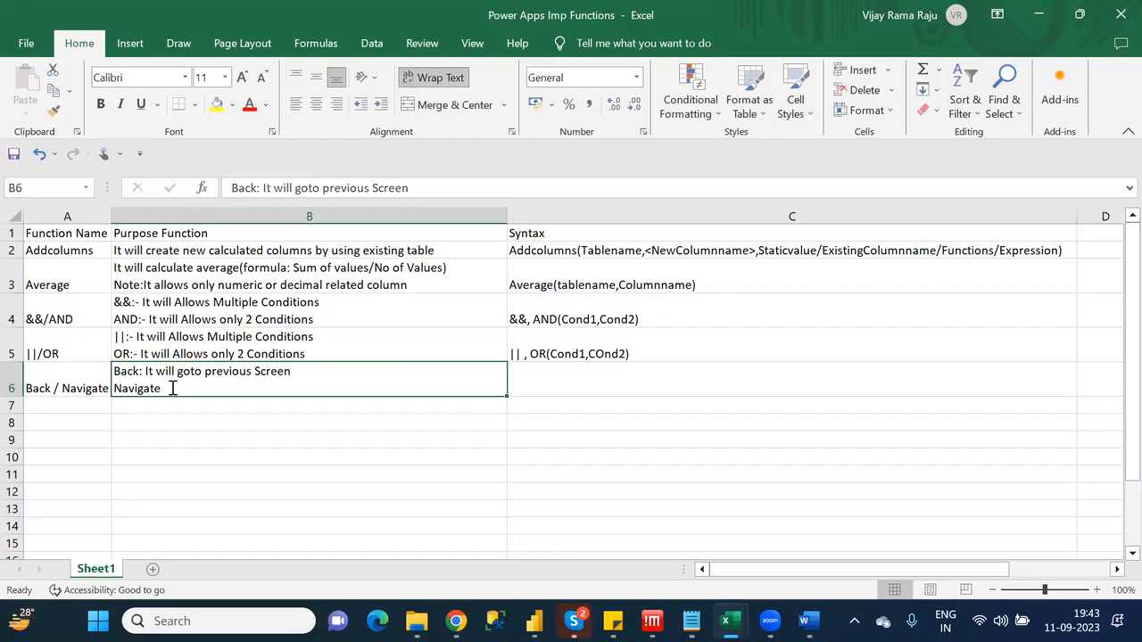
pyautogui.doubleClick(170, 388)
pyautogui.write(': ')
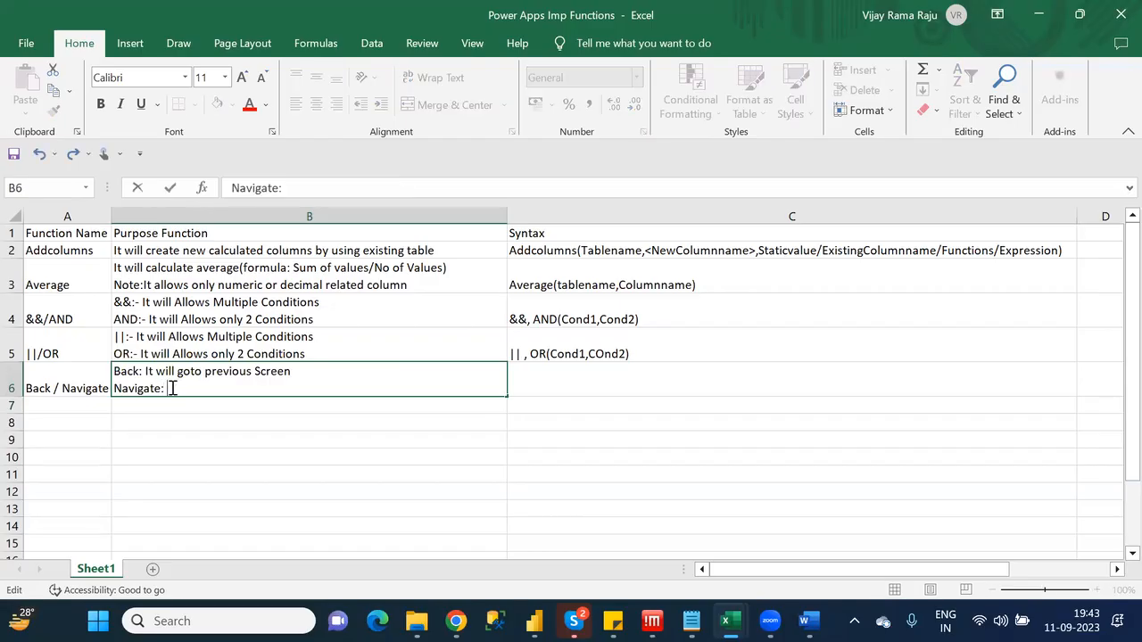
pyautogui.write('It will goto')
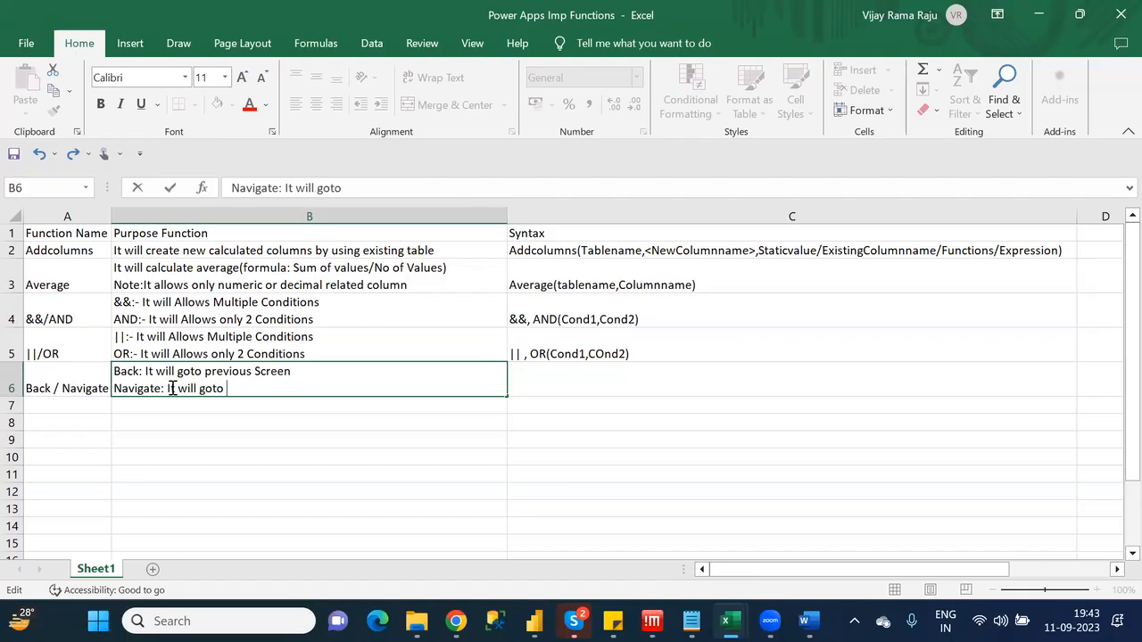
pyautogui.write(' a particula')
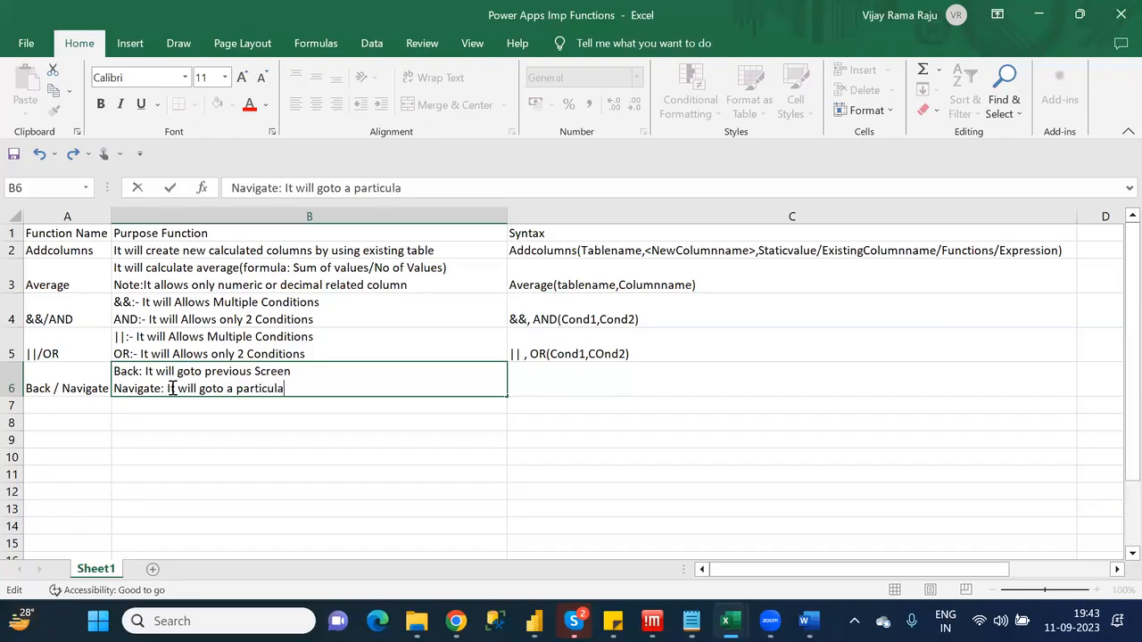
pyautogui.write('r screen')
# Enter the syntax "Back()" and, on a second line, "Navigate(Screenname)" in cell C6
pyautogui.click(588, 387)
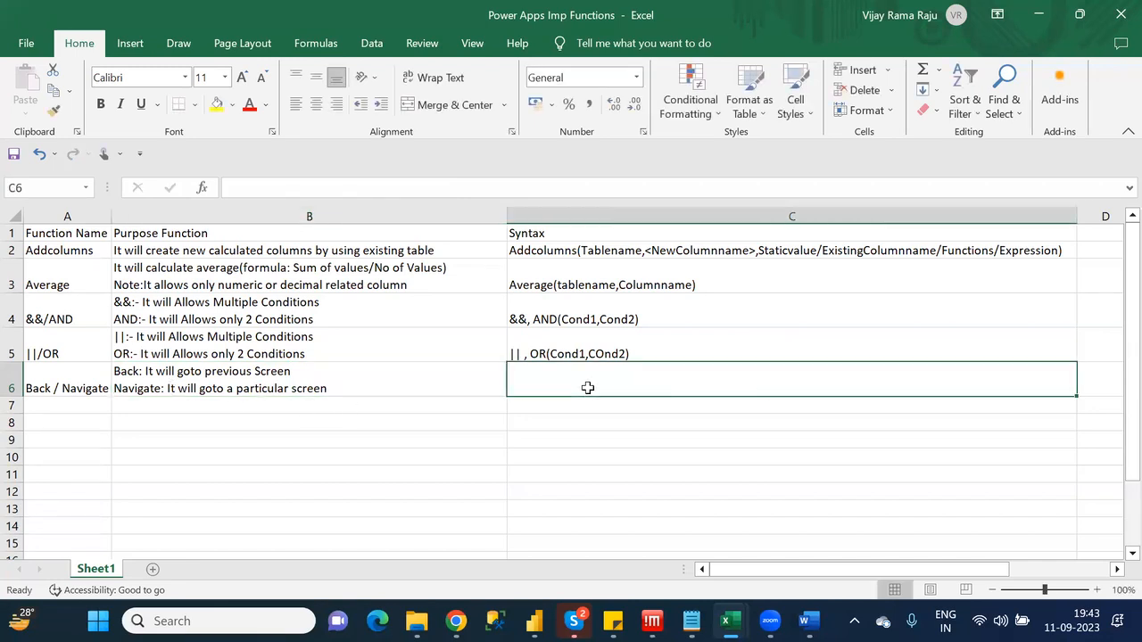
pyautogui.write('Back')
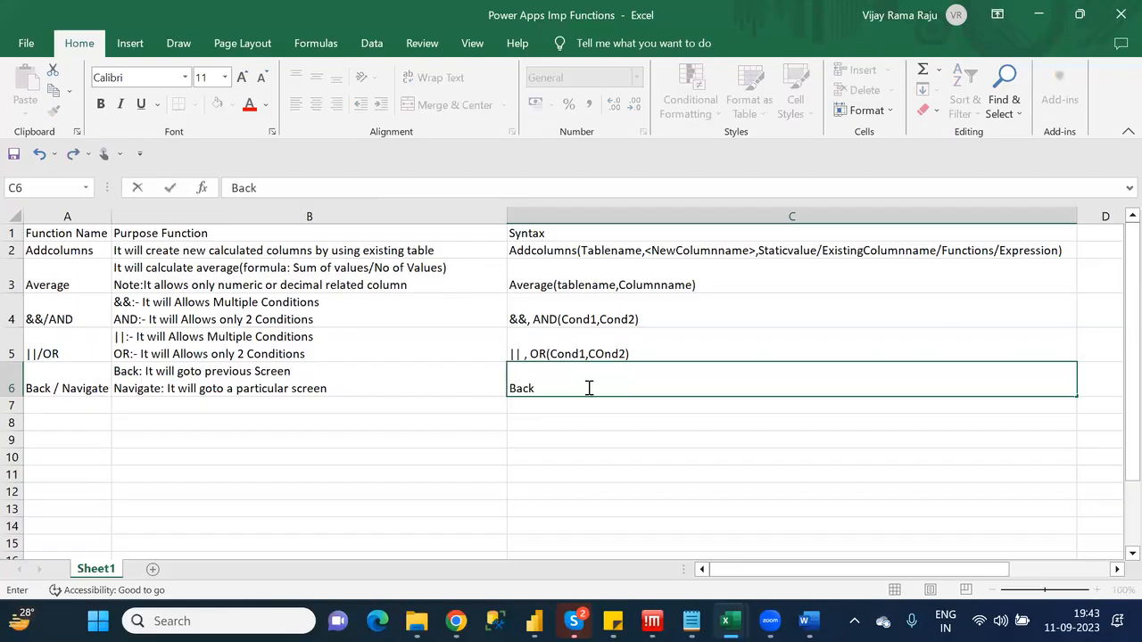
pyautogui.write('()')
pyautogui.hotkey('alt', 'Return')
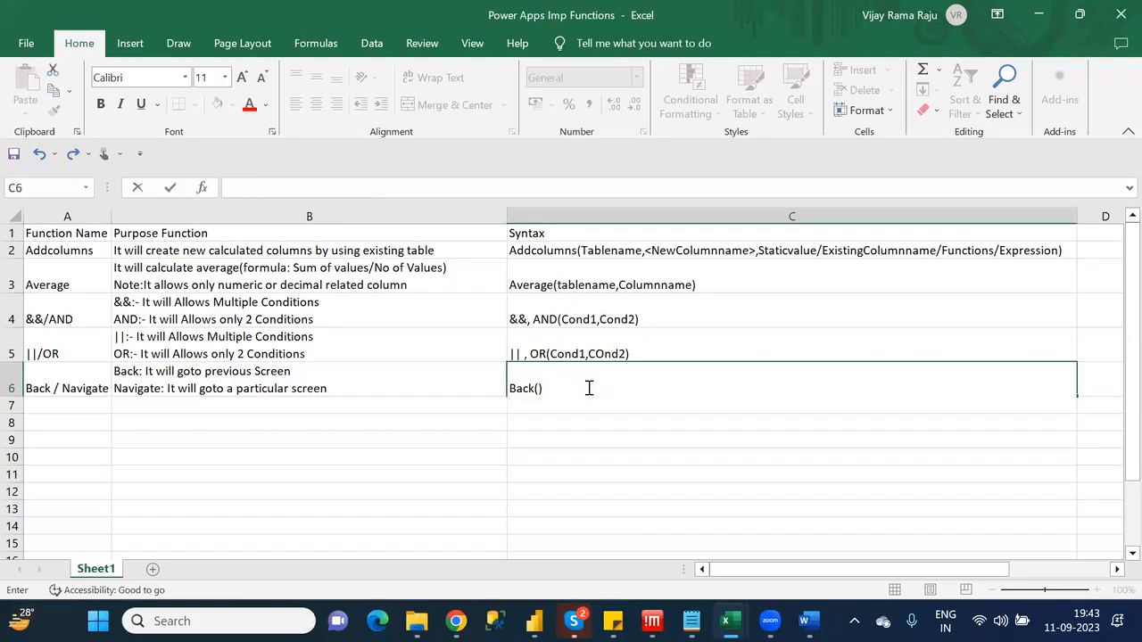
pyautogui.write('Navigate(')
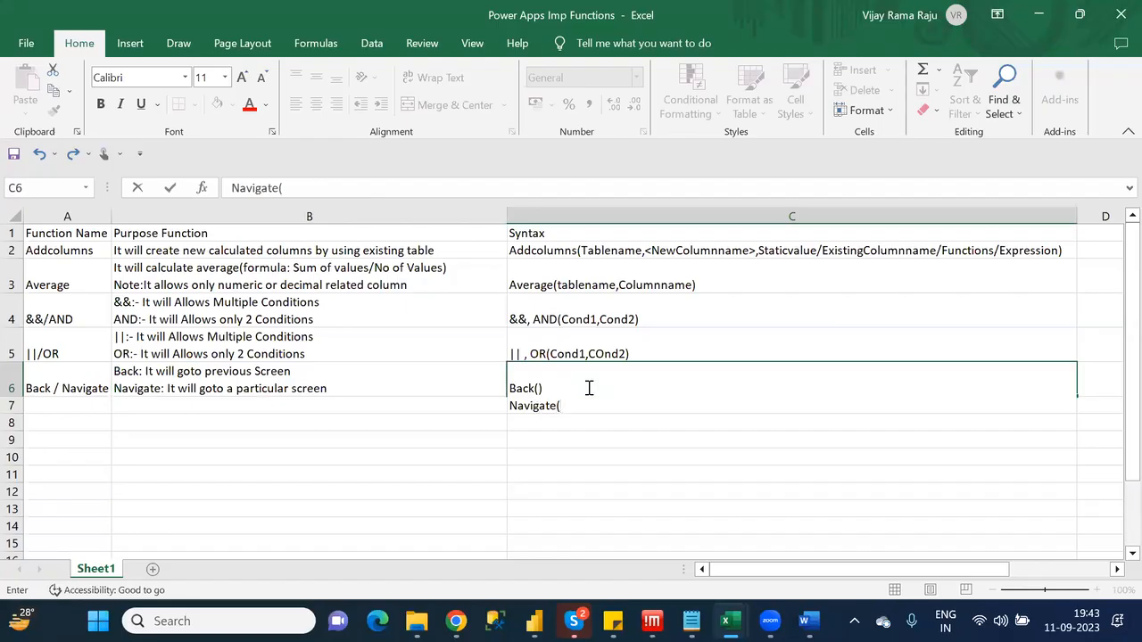
pyautogui.write('Screenname)')
# Check the Category_Wise_Functions list for the next B category function and enter "Blank" as the function name in cell A7
pyautogui.hotkey('alt', 'Tab')
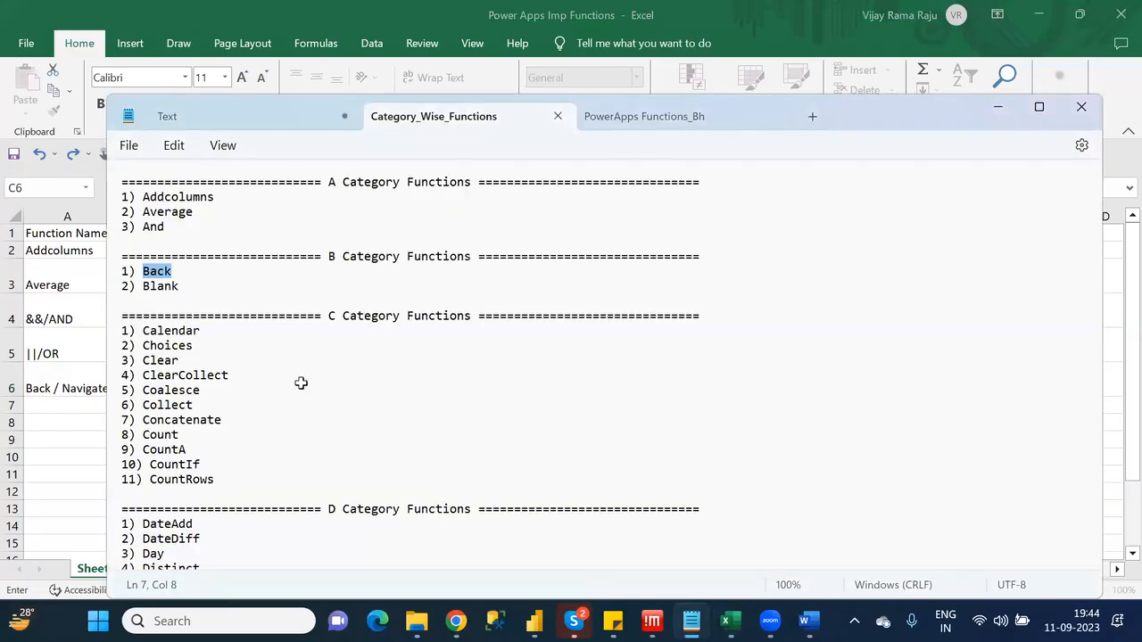
pyautogui.hotkey('alt', 'Tab')
pyautogui.click(67, 404)
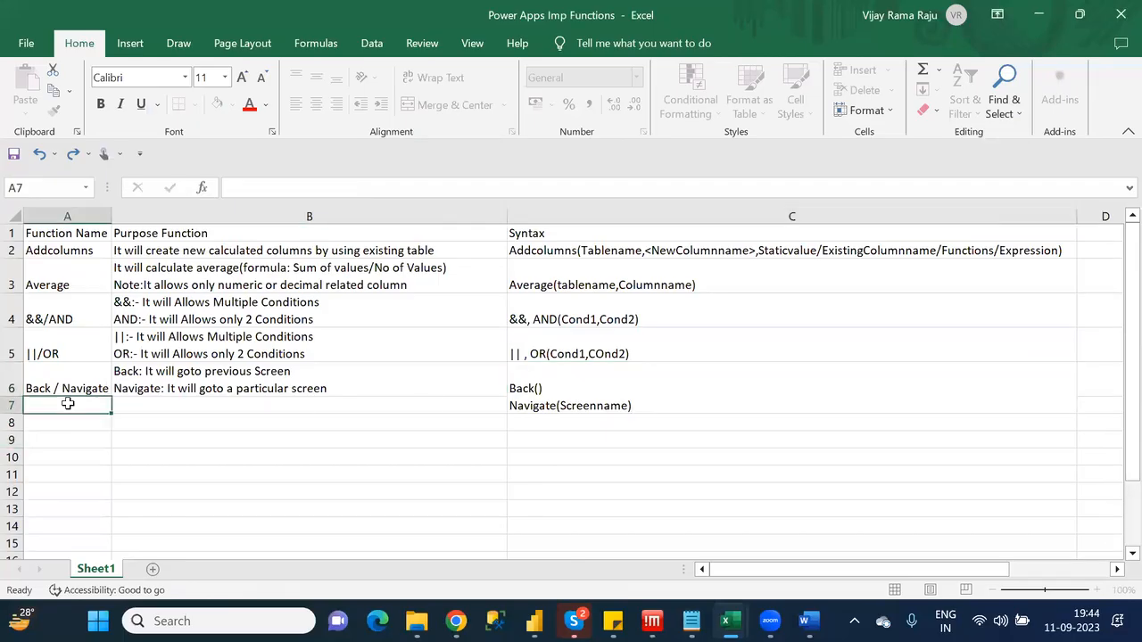
pyautogui.write('Blank')
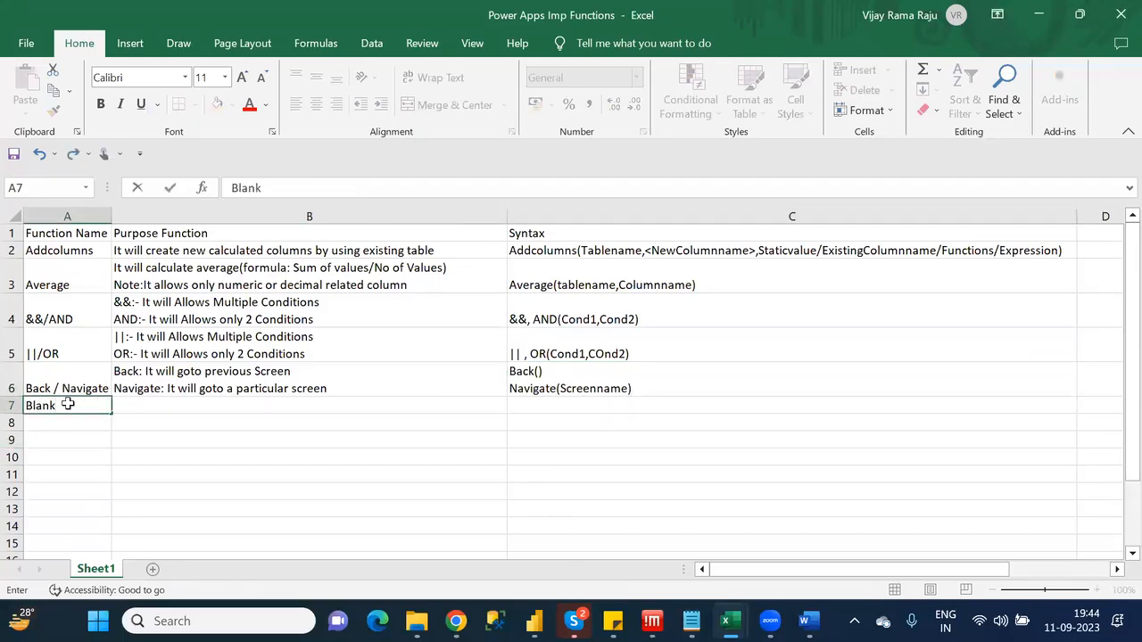
pyautogui.press('Tab')
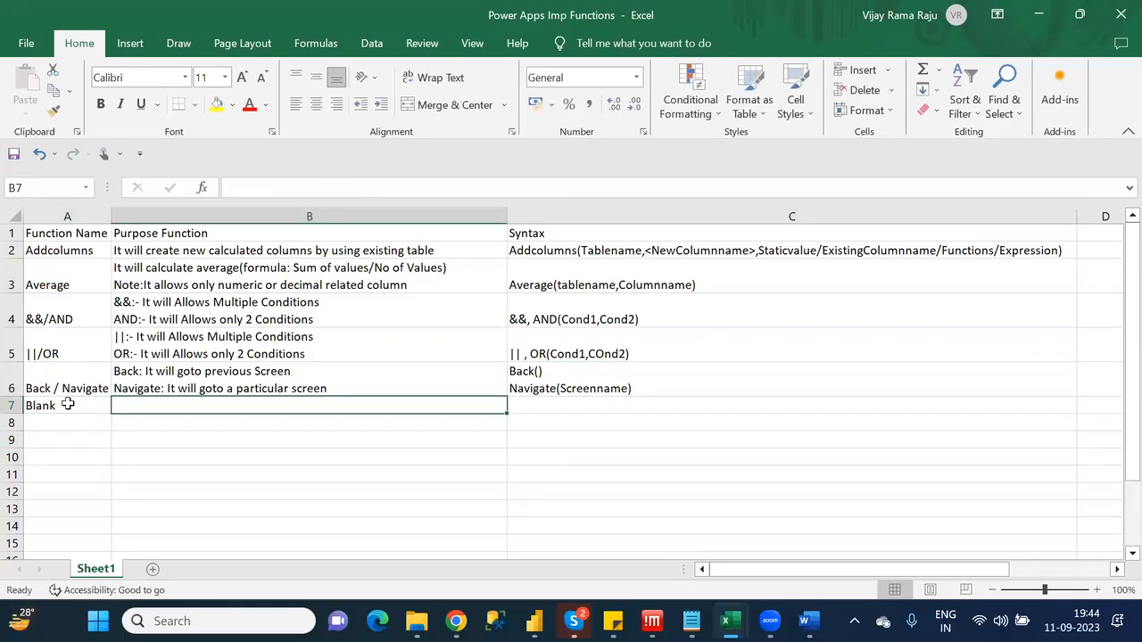
# Enter the purpose "It will generate empty values" in cell B7 and the syntax "Blank()" in cell C7
pyautogui.write('It wi')
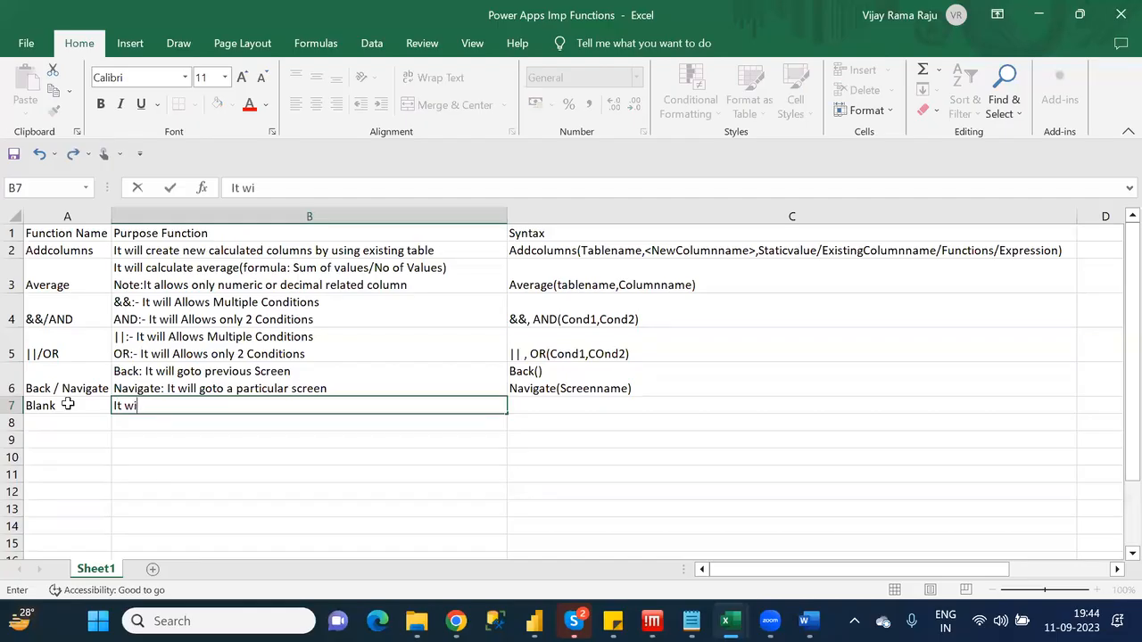
pyautogui.write('ll generate empty values')
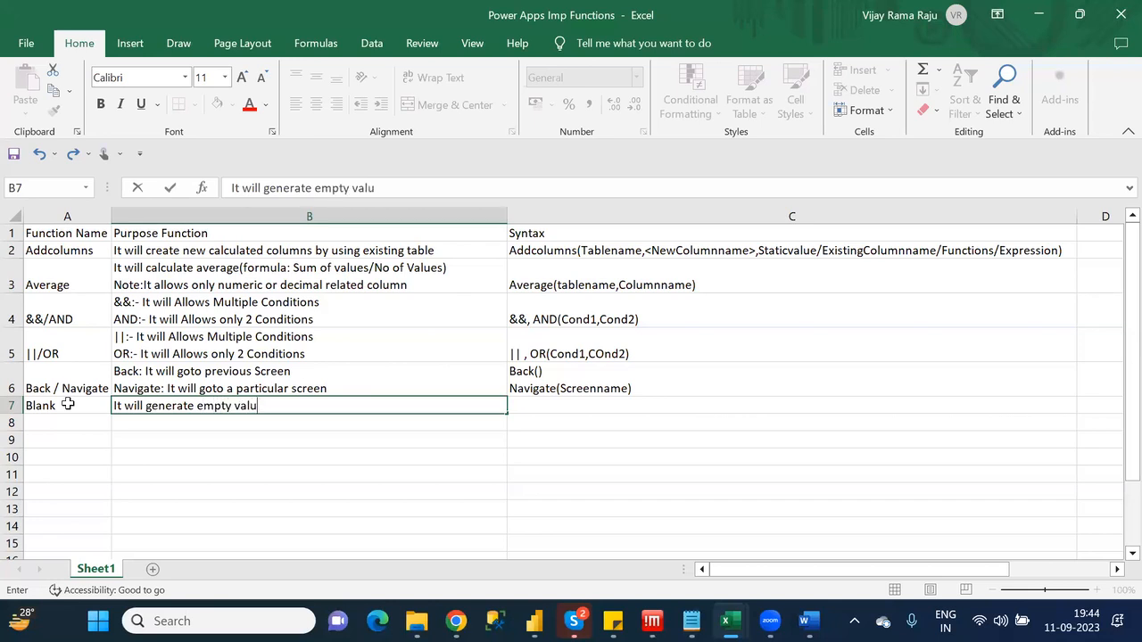
pyautogui.press('Tab')
pyautogui.write('Blank()')
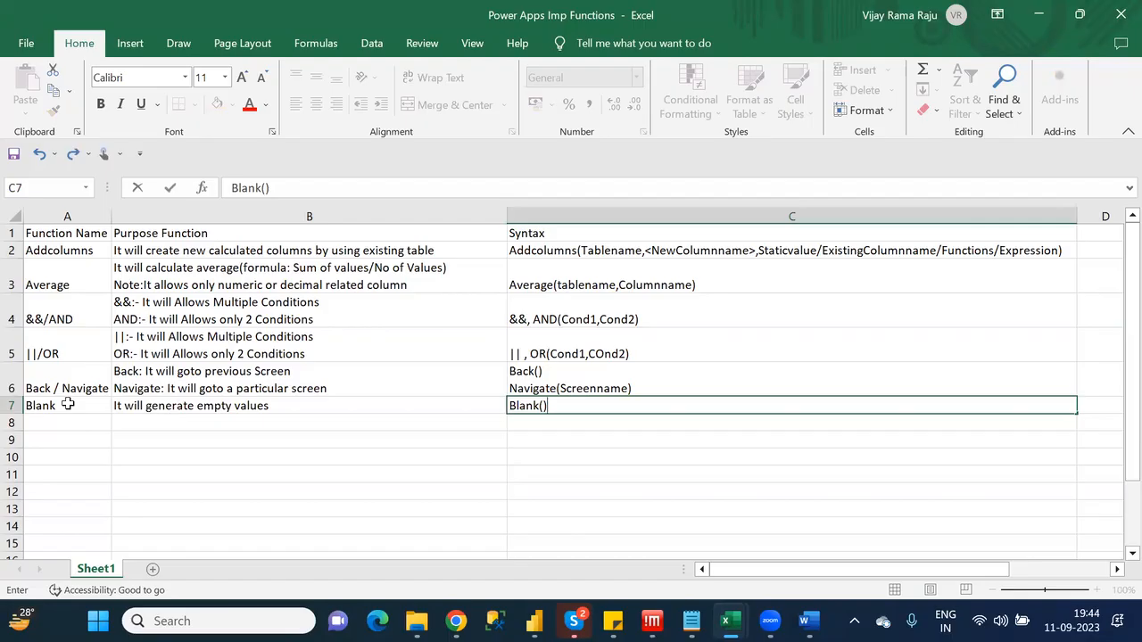
pyautogui.hotkey('ctrl', 'Return')
# Check the first entry under C Category Functions in the Category_Wise_Functions list and return to the workbook
pyautogui.hotkey('alt', 'Tab')
pyautogui.press('Down')
pyautogui.press('Down')
pyautogui.press('Down')
pyautogui.press('Down')
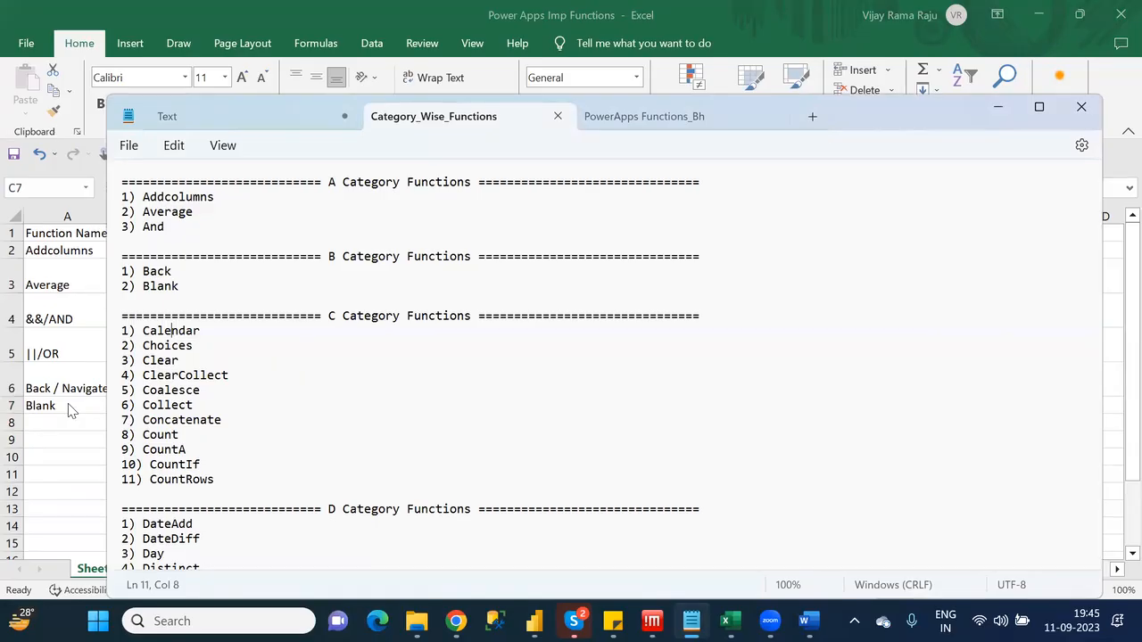
pyautogui.click(69, 405)
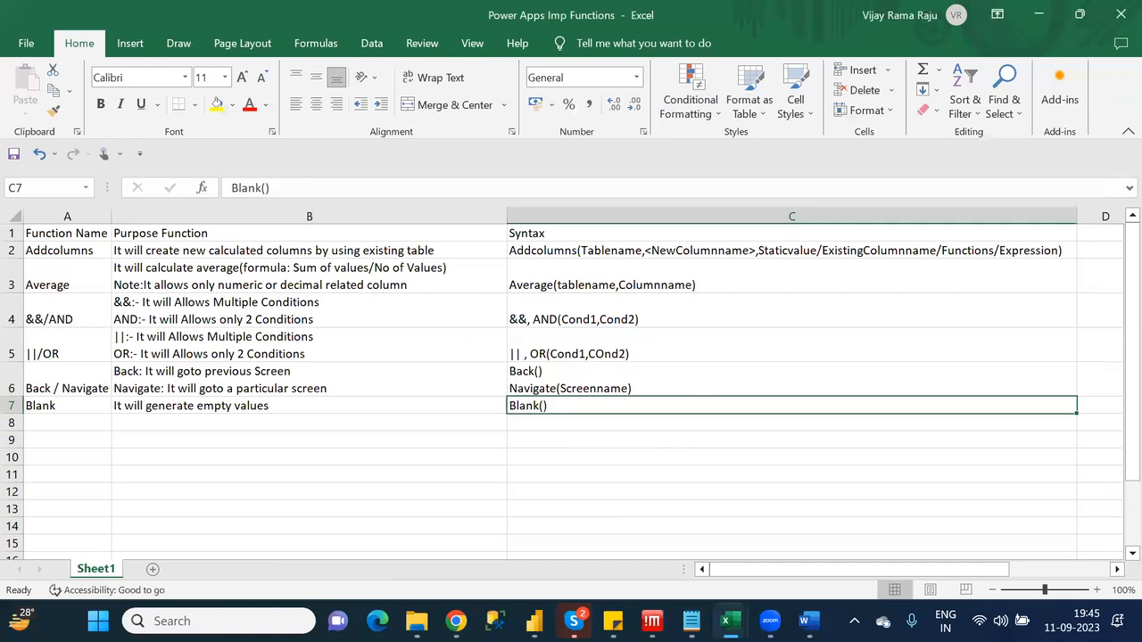
# Switch to Chrome and open the Calendar function's article in a new tab from section C of the Power Fx formula reference
pyautogui.click(456, 621)
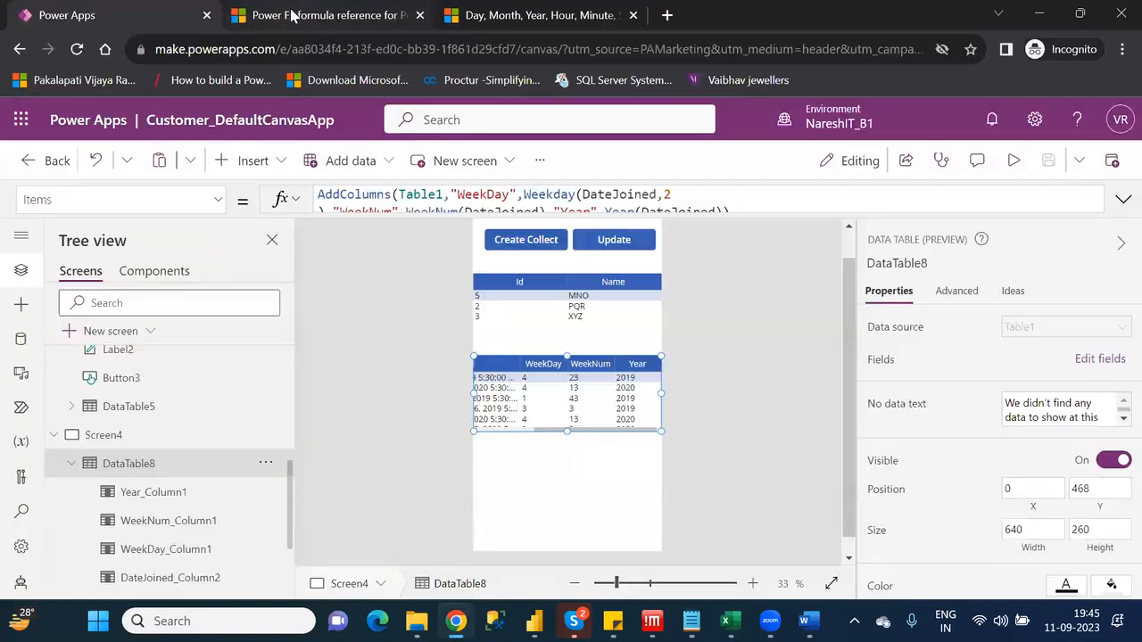
pyautogui.click(291, 13)
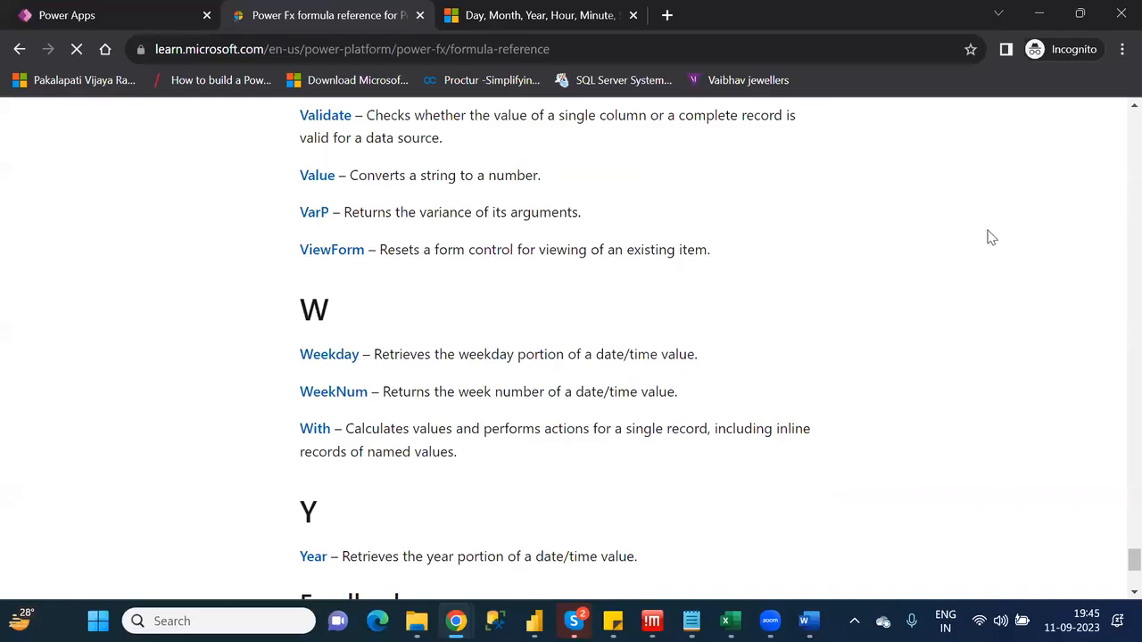
pyautogui.scroll(20, 991, 236)
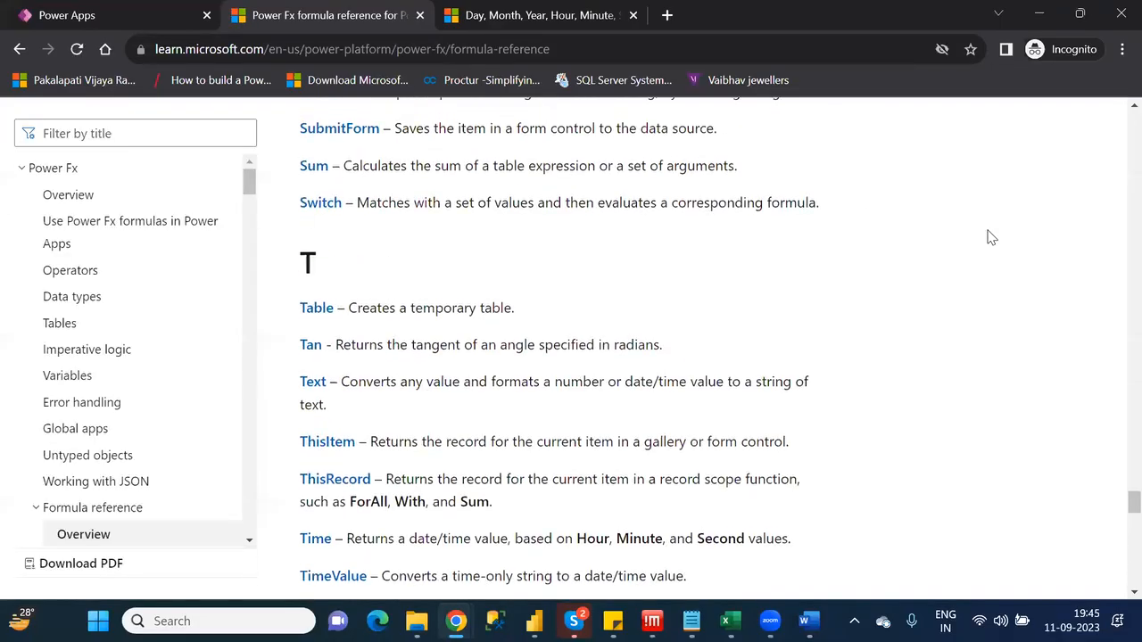
pyautogui.scroll(20, 991, 236)
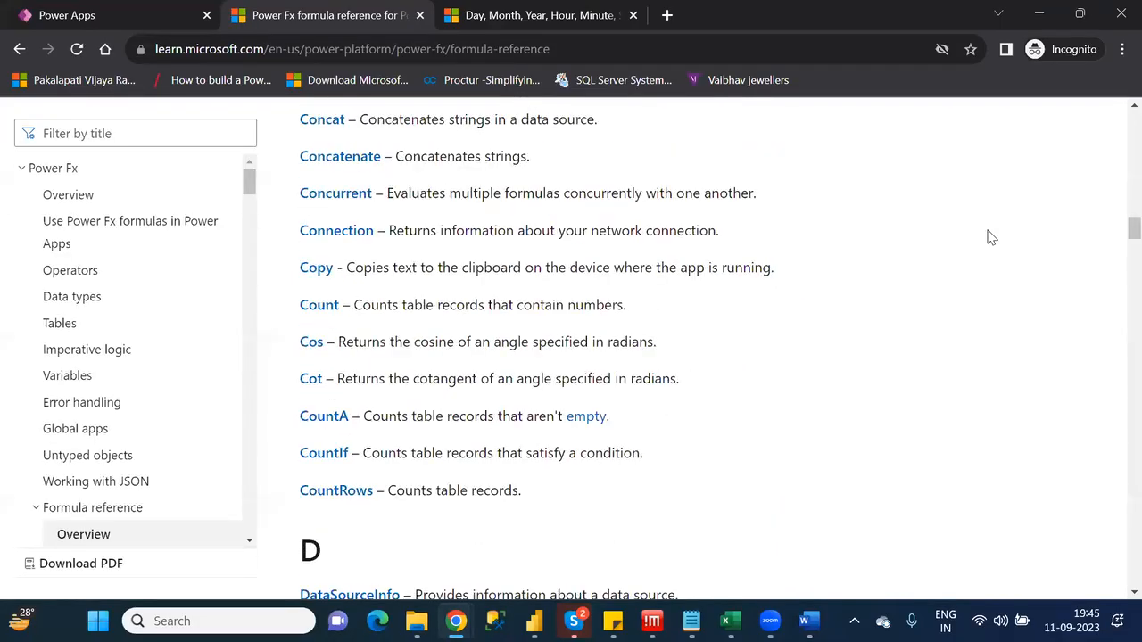
pyautogui.scroll(-5, 990, 236)
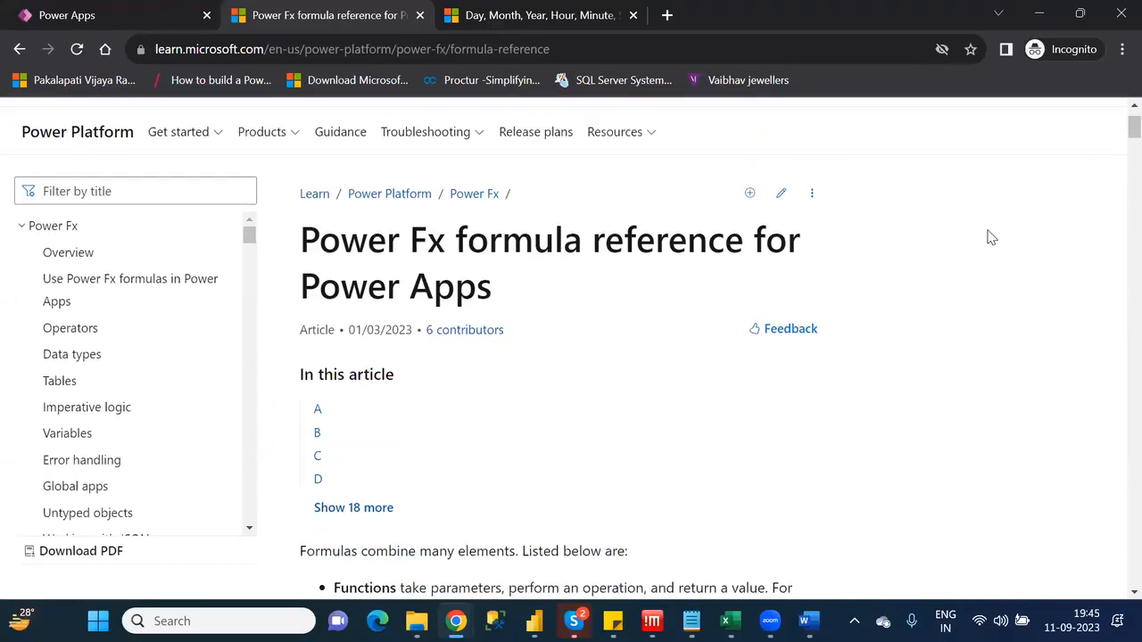
pyautogui.scroll(-10, 990, 236)
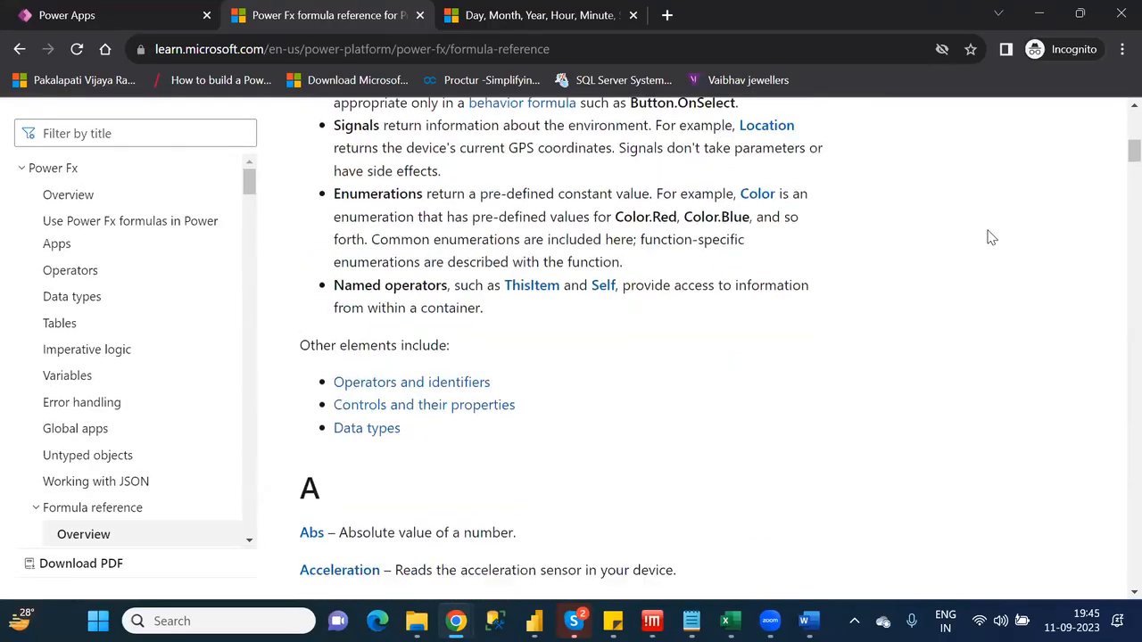
pyautogui.scroll(-4, 991, 237)
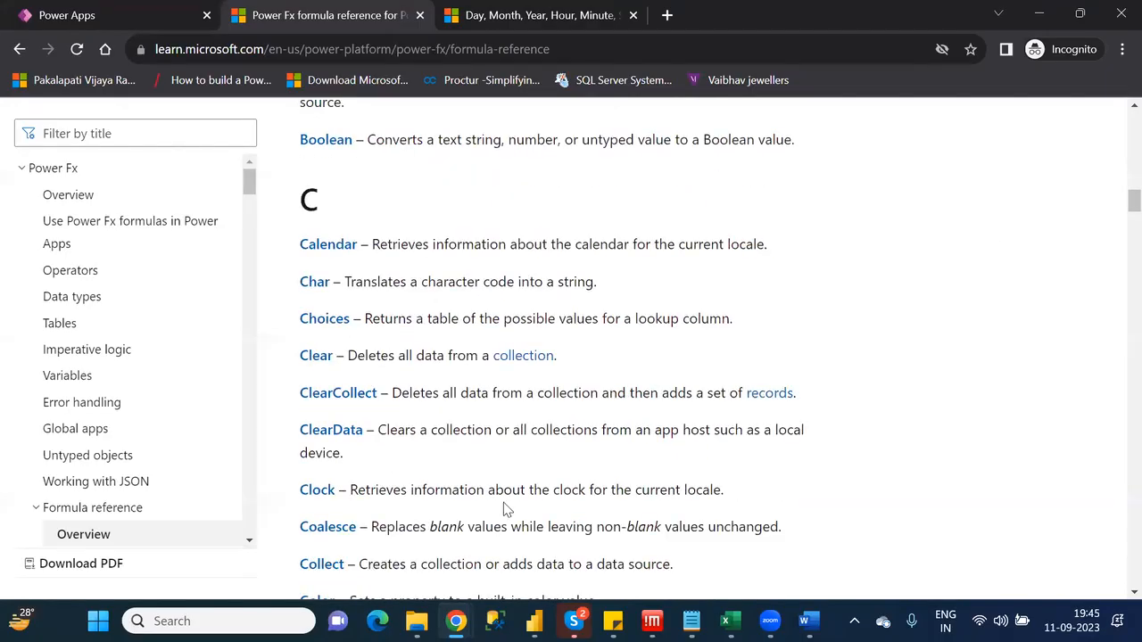
pyautogui.keyDown('ctrl'); pyautogui.click(315, 256); pyautogui.keyUp('ctrl')
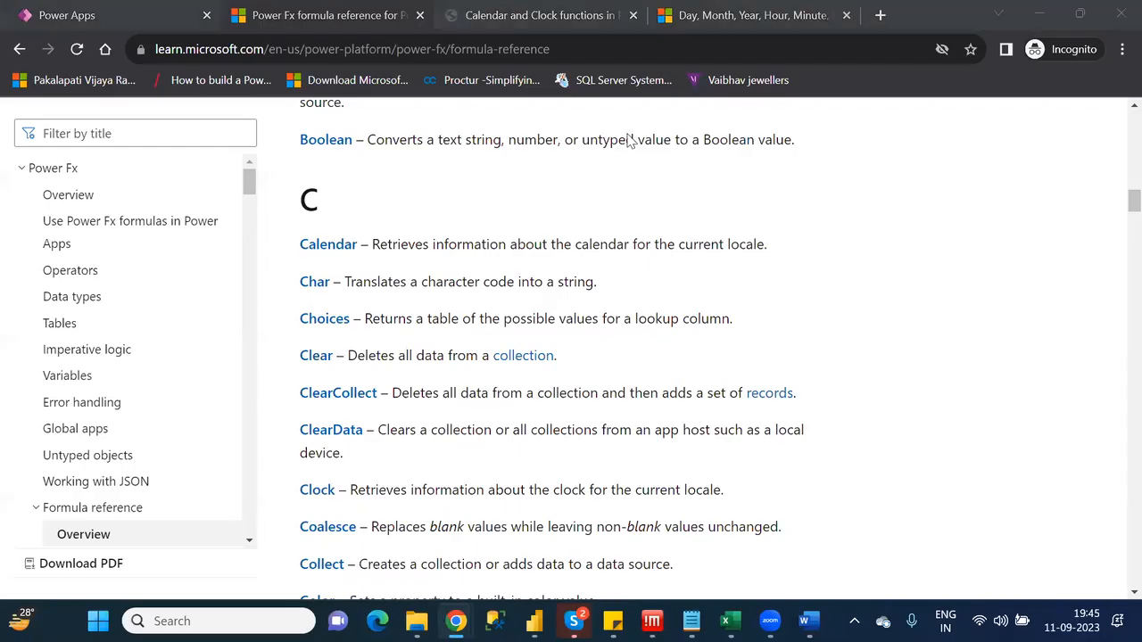
pyautogui.click(506, 18)
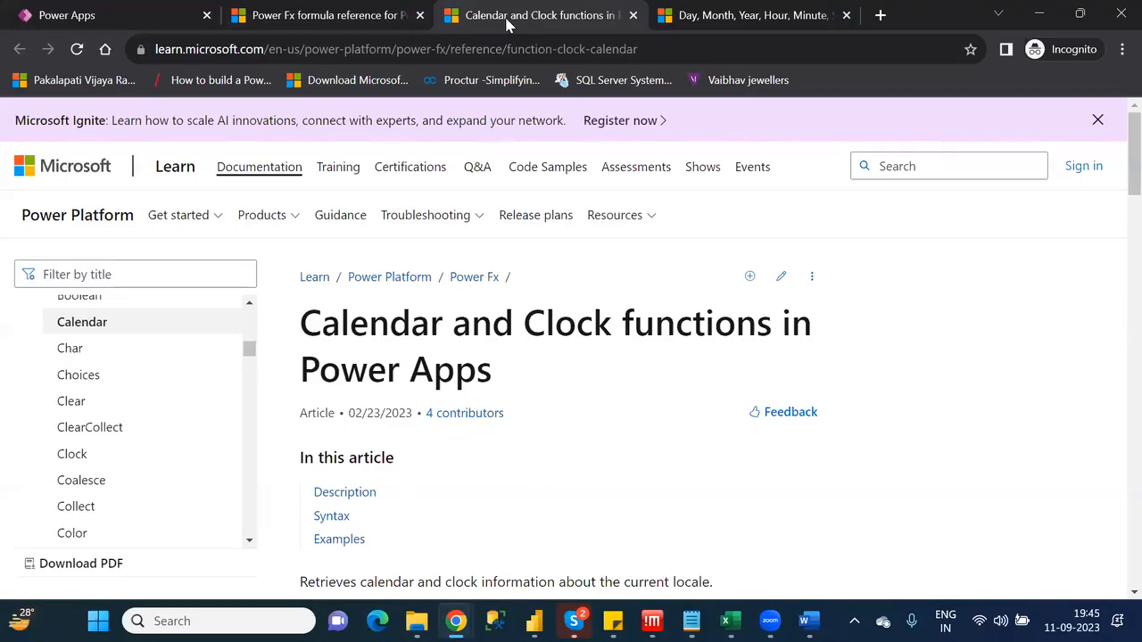
# Read the table of Calendar and Clock functions and their descriptions in the article, and return to the Excel workbook
pyautogui.press('Down')
pyautogui.press('Down')
pyautogui.press('Down')
pyautogui.press('Down')
pyautogui.press('Down')
pyautogui.press('Down')
pyautogui.press('Down')
pyautogui.press('Down')
pyautogui.press('Down')
pyautogui.press('Down')
pyautogui.press('Down')
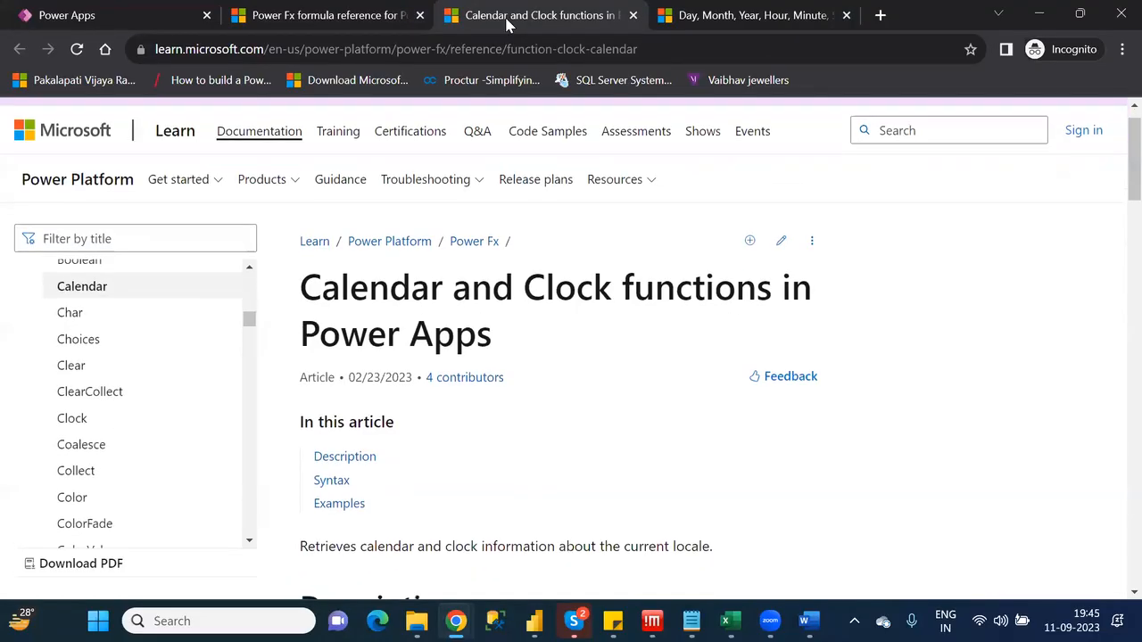
pyautogui.press('Down')
pyautogui.press('Down')
pyautogui.press('Down')
pyautogui.press('Down')
pyautogui.press('Down')
pyautogui.press('Down')
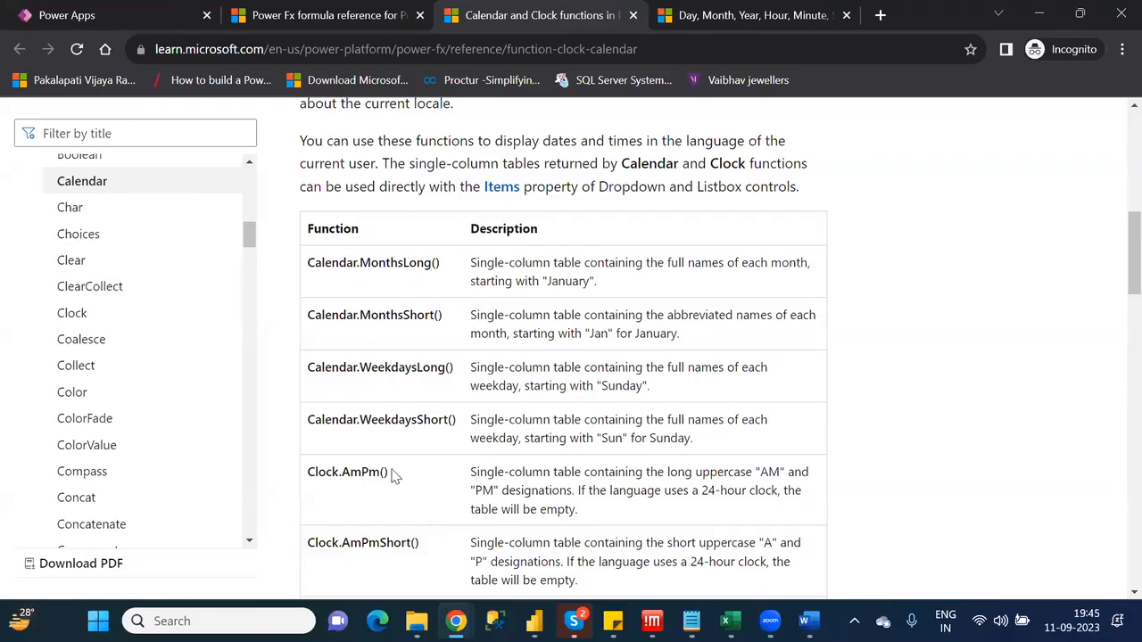
pyautogui.scroll(-2, 395, 477)
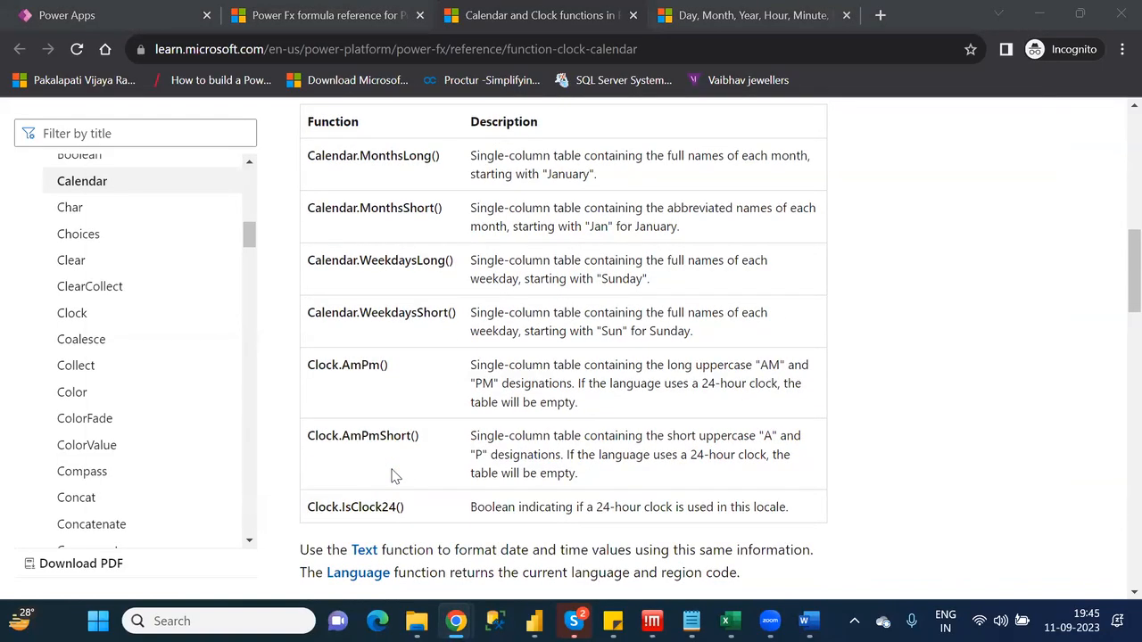
pyautogui.hotkey('alt', 'Tab')
pyautogui.hotkey('alt', 'Tab')
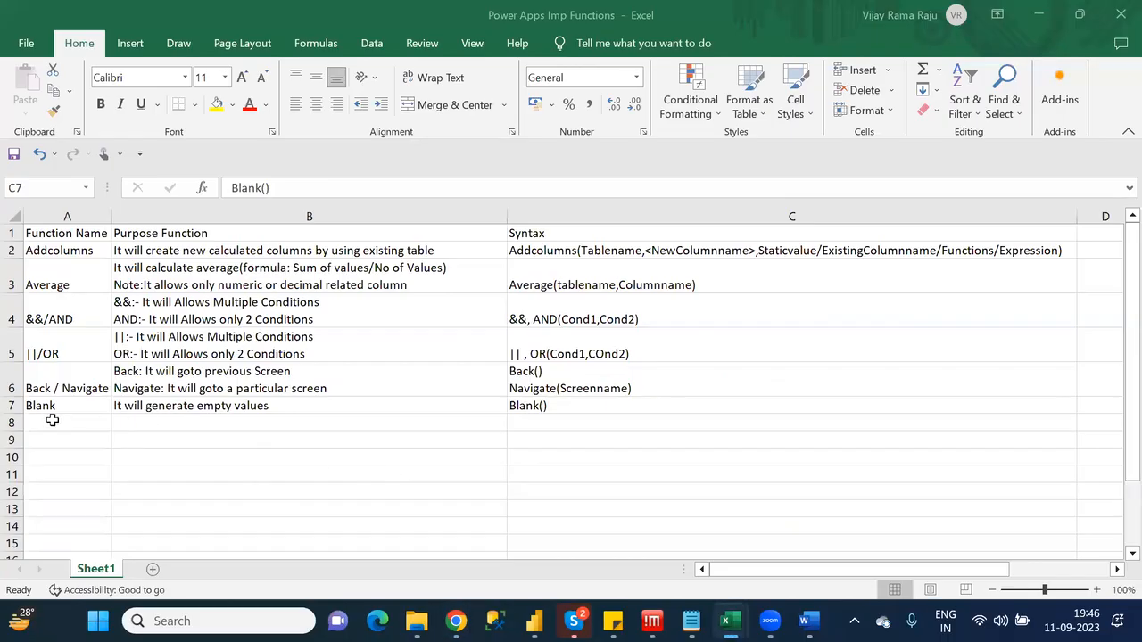
# Enter the function name "Calendar" in cell A8 and the purpose "It will generate Monthname,Weekname" in cell B8
pyautogui.click(52, 420)
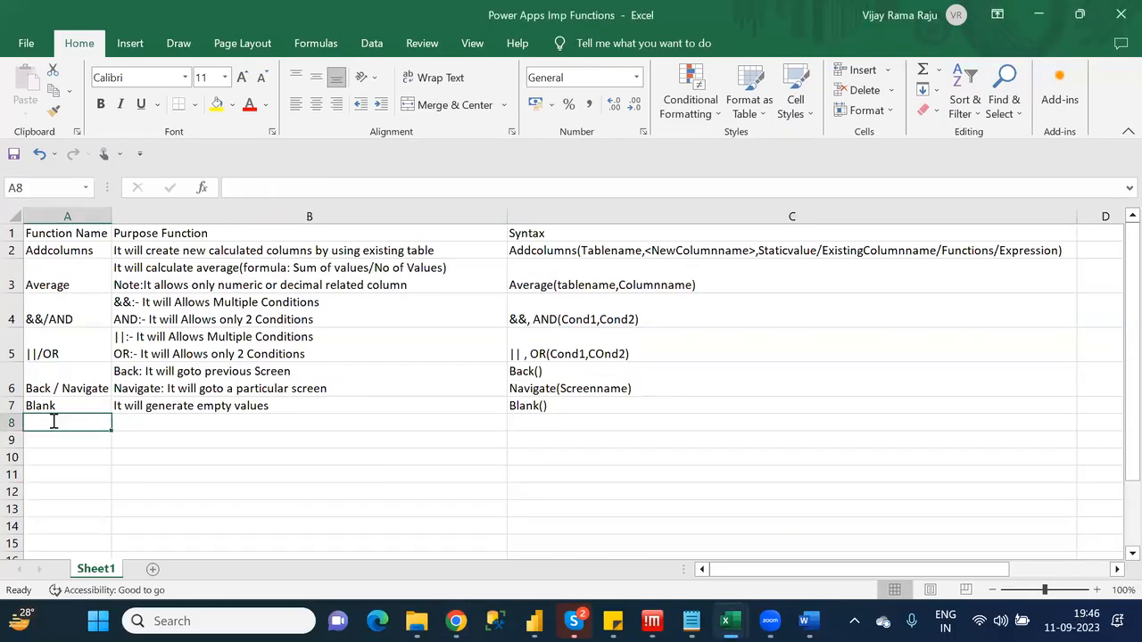
pyautogui.write('Calendar')
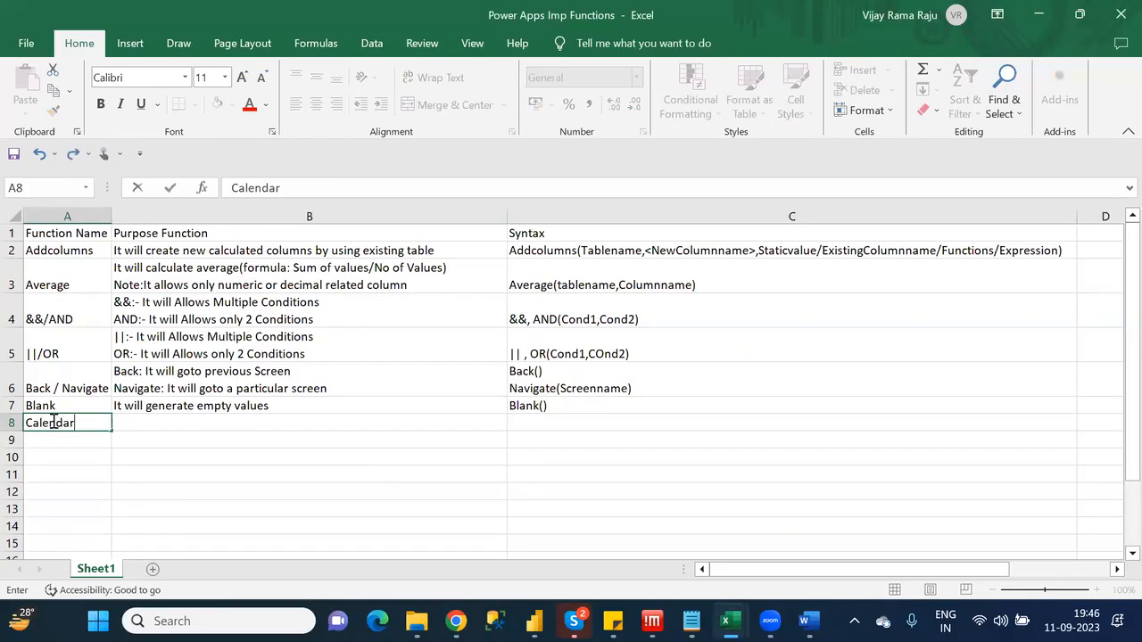
pyautogui.press('Tab')
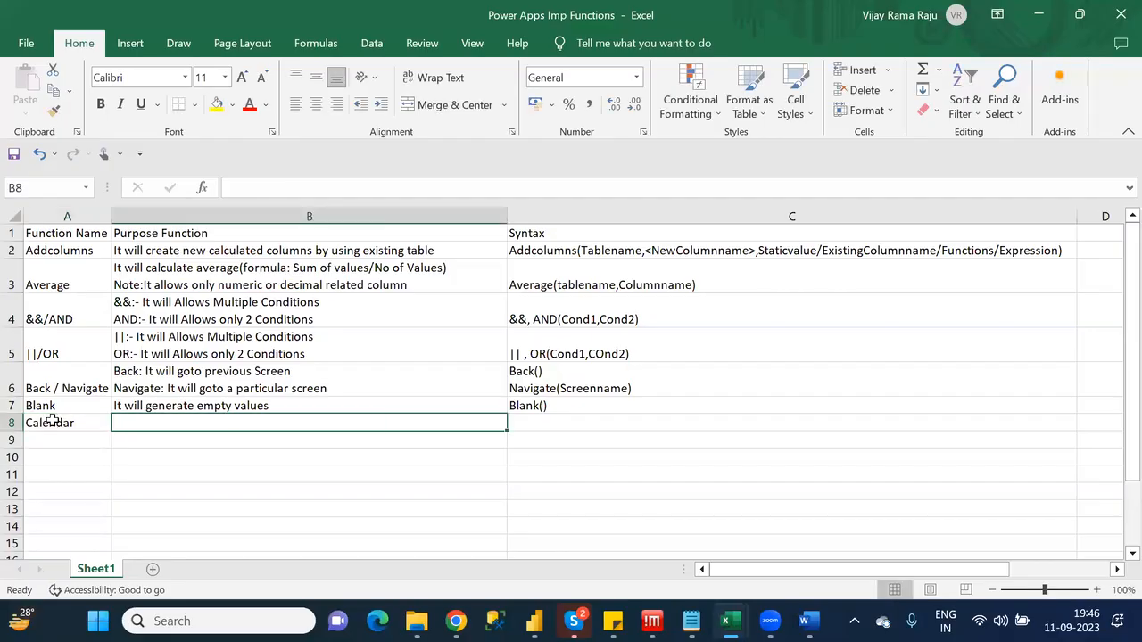
pyautogui.write('It')
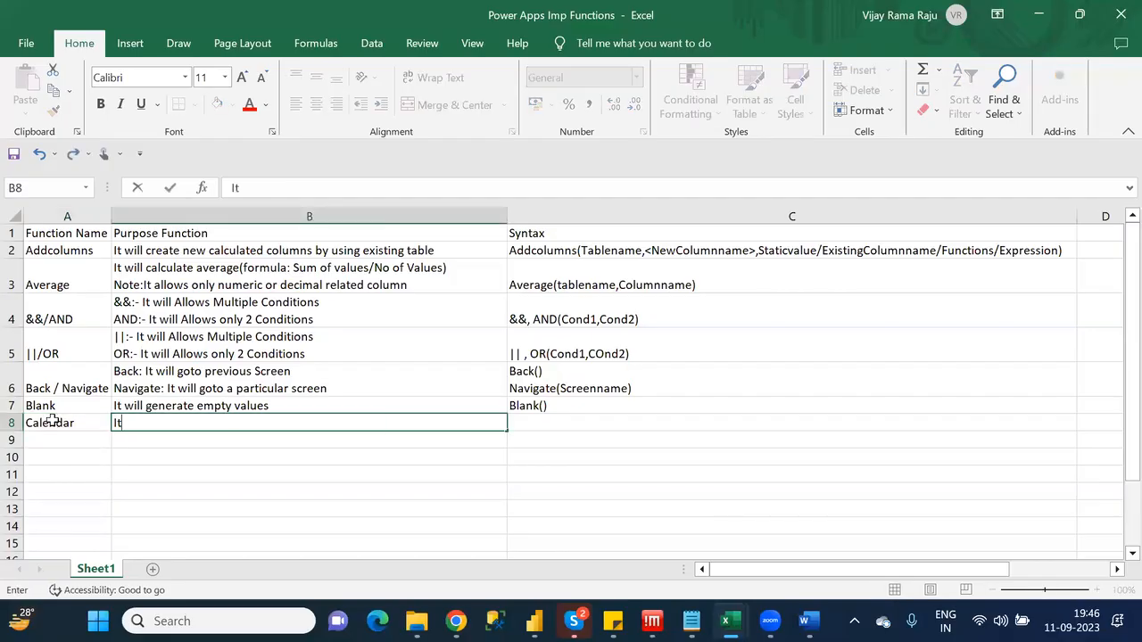
pyautogui.write(' will generate ')
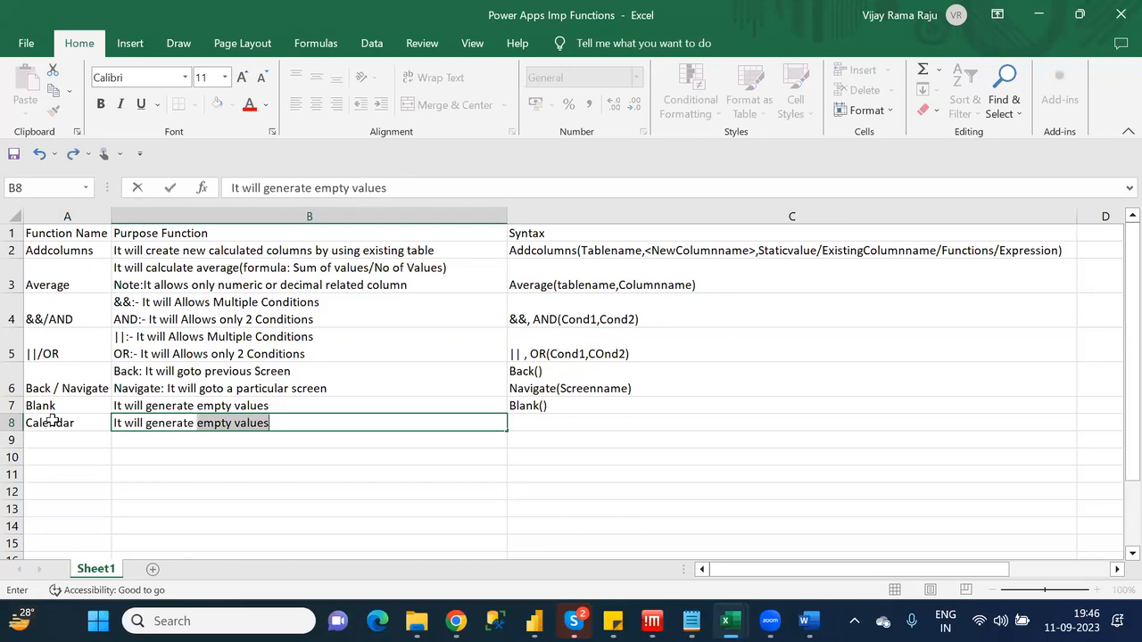
pyautogui.write('Monthname,')
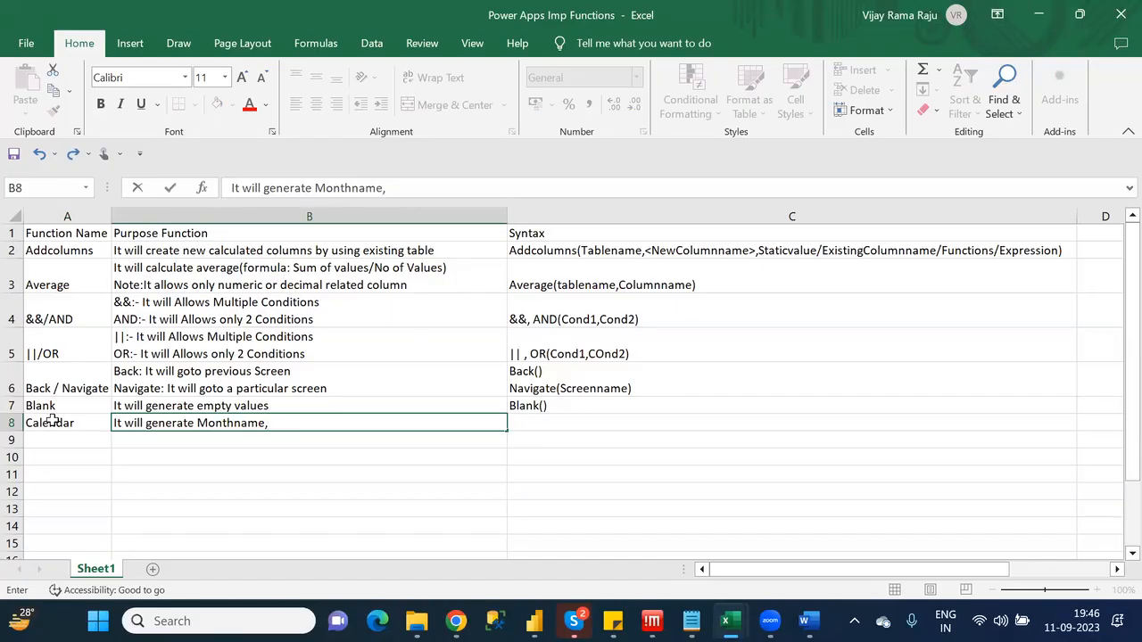
pyautogui.write('Weekname')
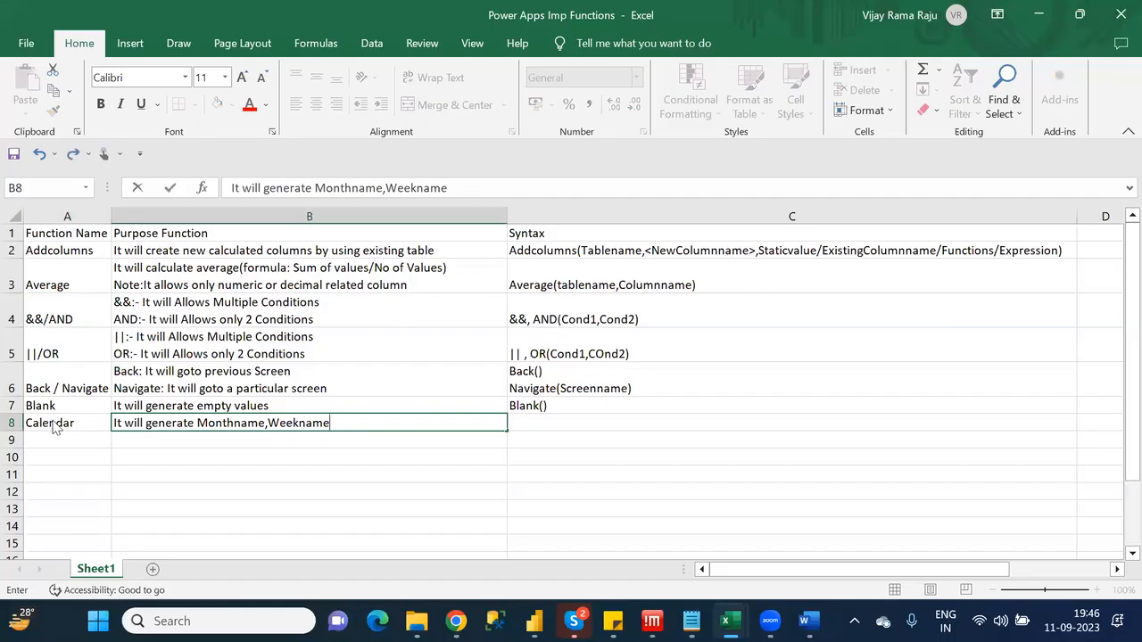
# Check the Calendar and Clock function table in the Chrome article and return to the Excel workbook
pyautogui.click(54, 428)
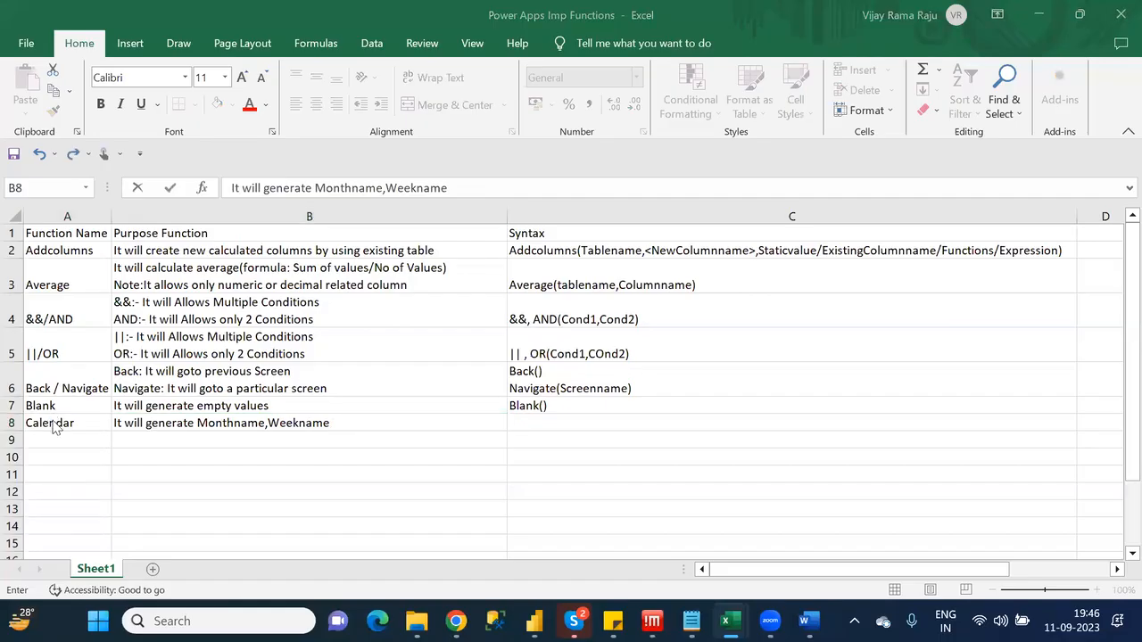
pyautogui.hotkey('alt', 'Tab')
pyautogui.hotkey('alt', 'Tab')
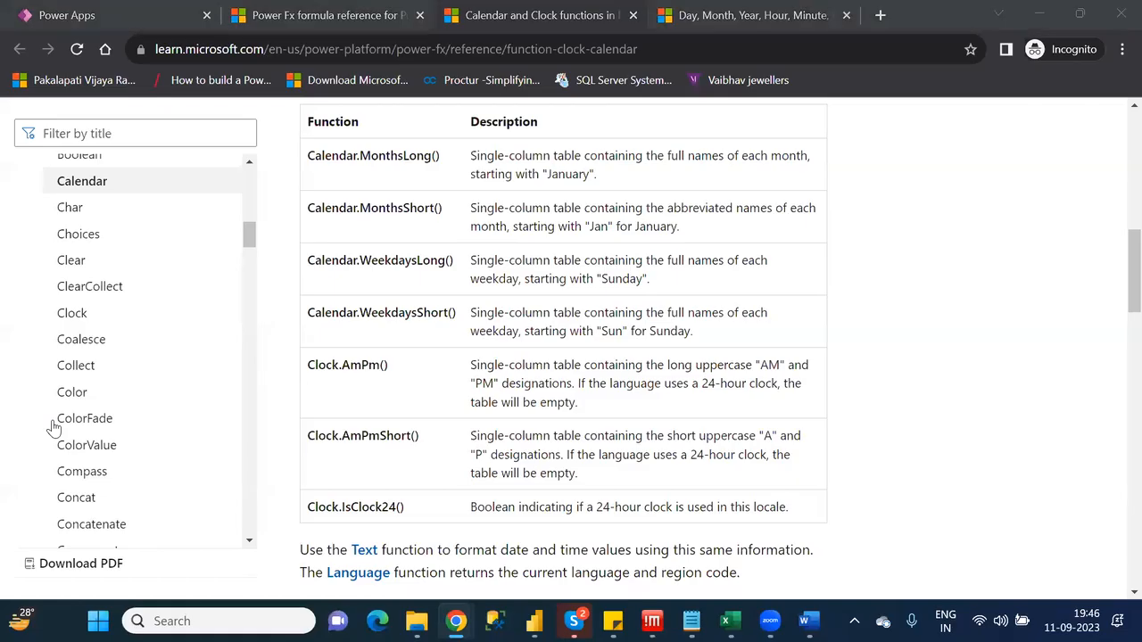
pyautogui.hotkey('alt', 'Tab')
pyautogui.hotkey('alt', 'Tab')
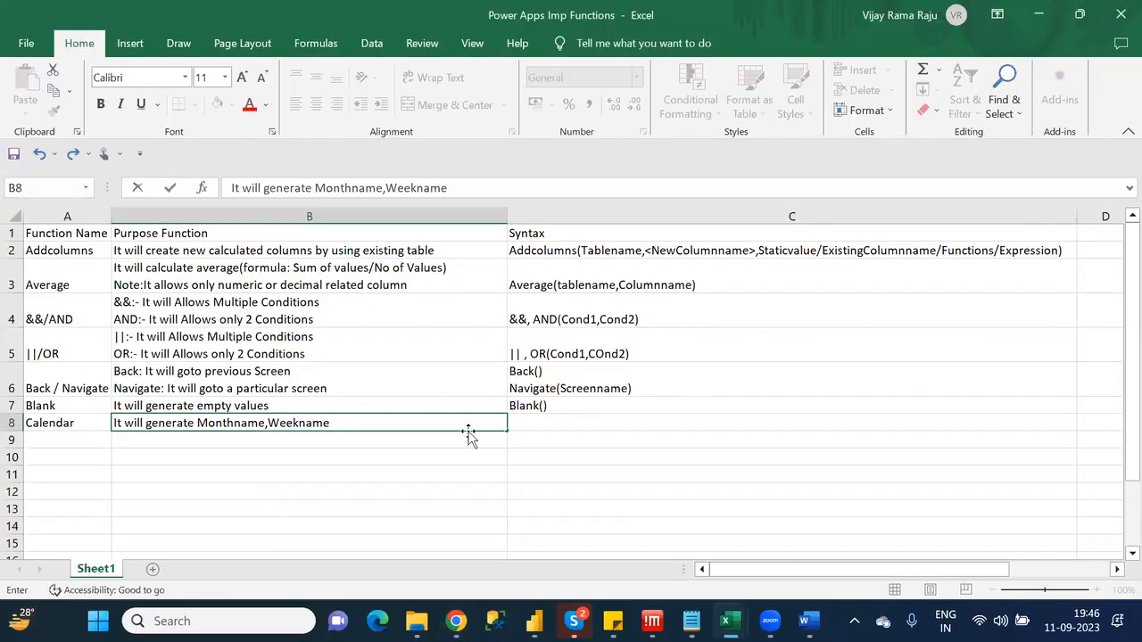
# Enter "Calendar()" as the Calendar function's syntax in cell C8
pyautogui.click(543, 420)
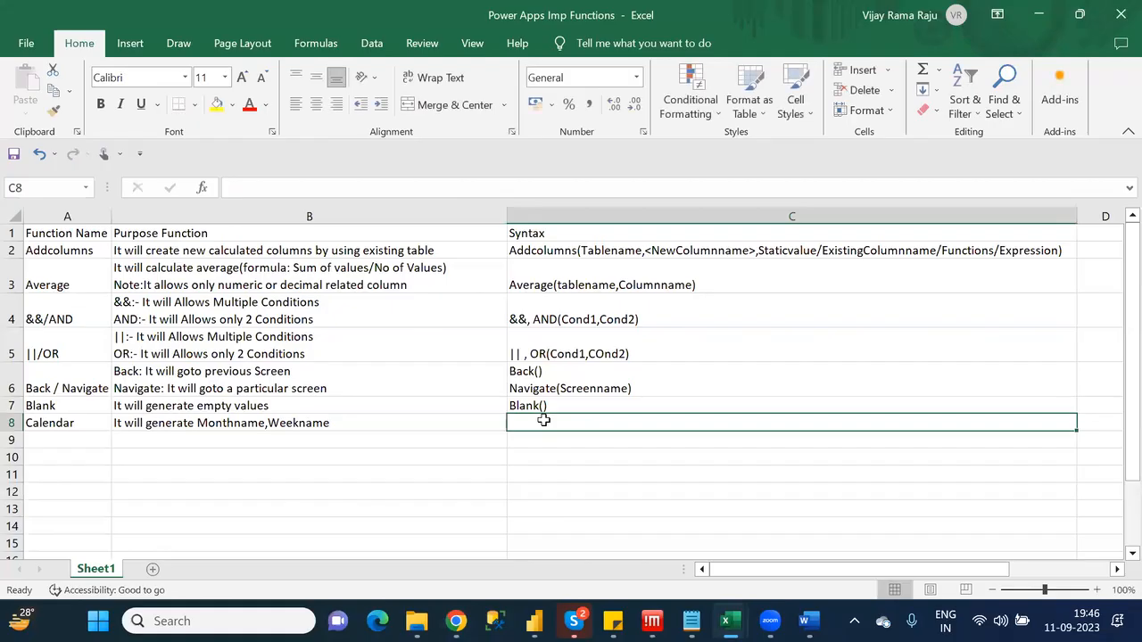
pyautogui.write('B')
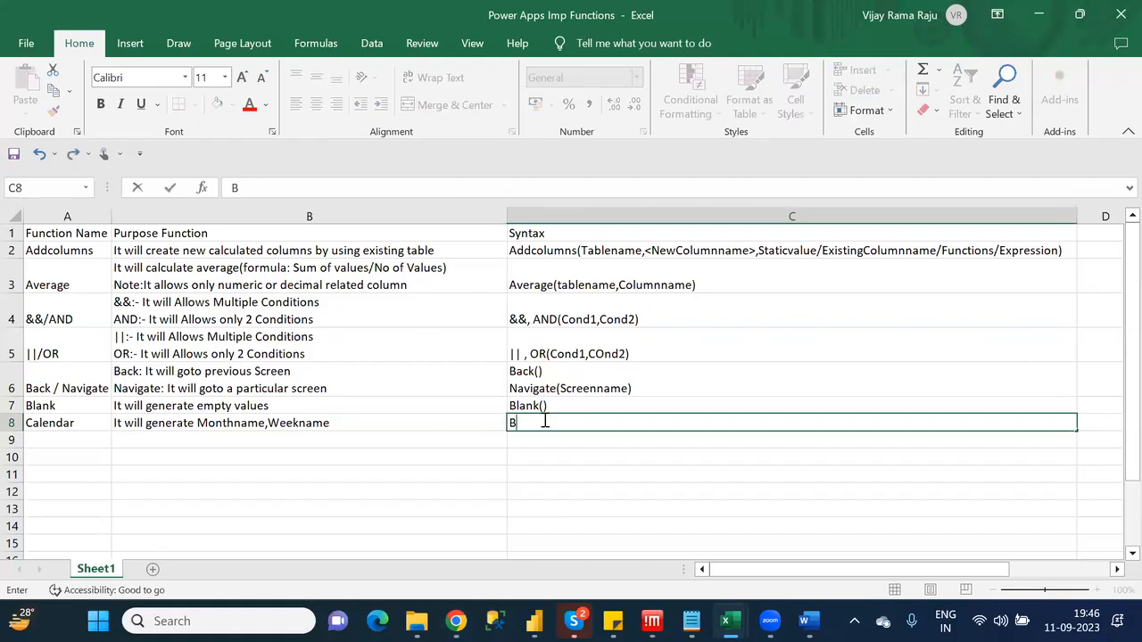
pyautogui.press('BackSpace')
pyautogui.write('Calendar()')
# Copy "Calendar.MonthsLong()" from the Chrome article and replace the content of Excel cell C8 with it, followed by a comma
pyautogui.hotkey('alt', 'Tab')
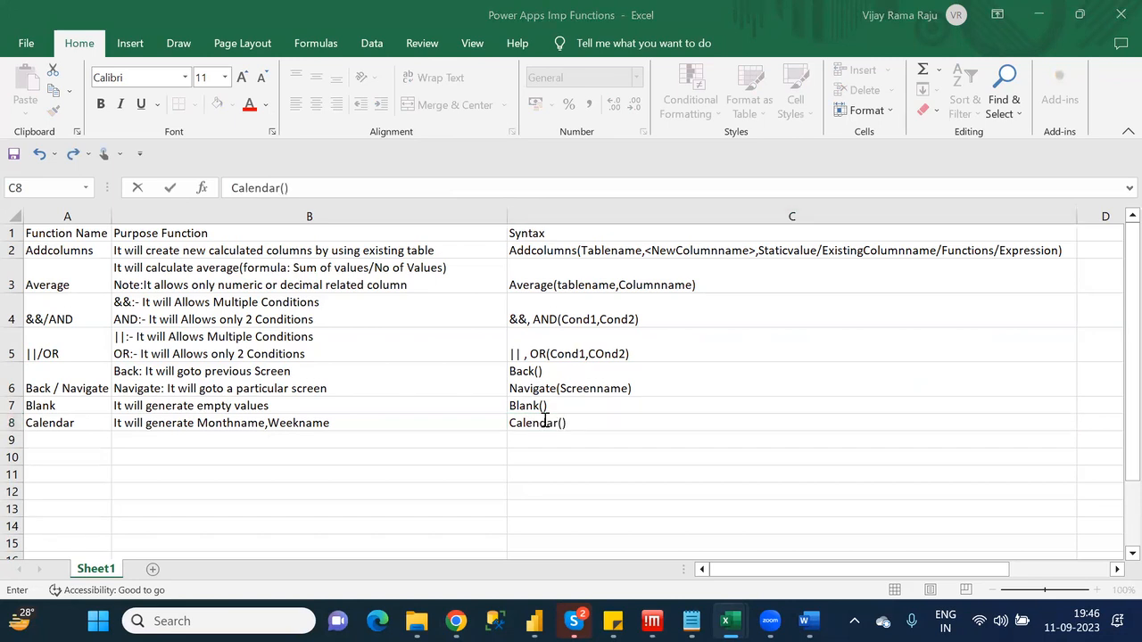
pyautogui.hotkey('alt', 'Tab')
pyautogui.press('Tab')
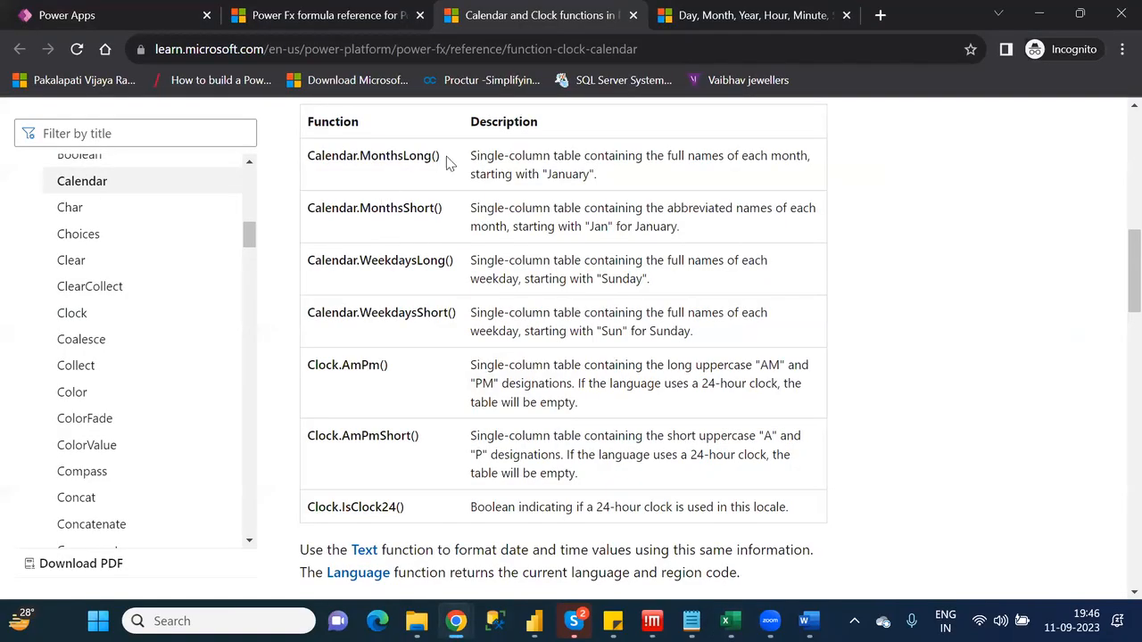
pyautogui.moveTo(442, 156); pyautogui.dragTo(308, 155)
pyautogui.hotkey('ctrl', 'c')
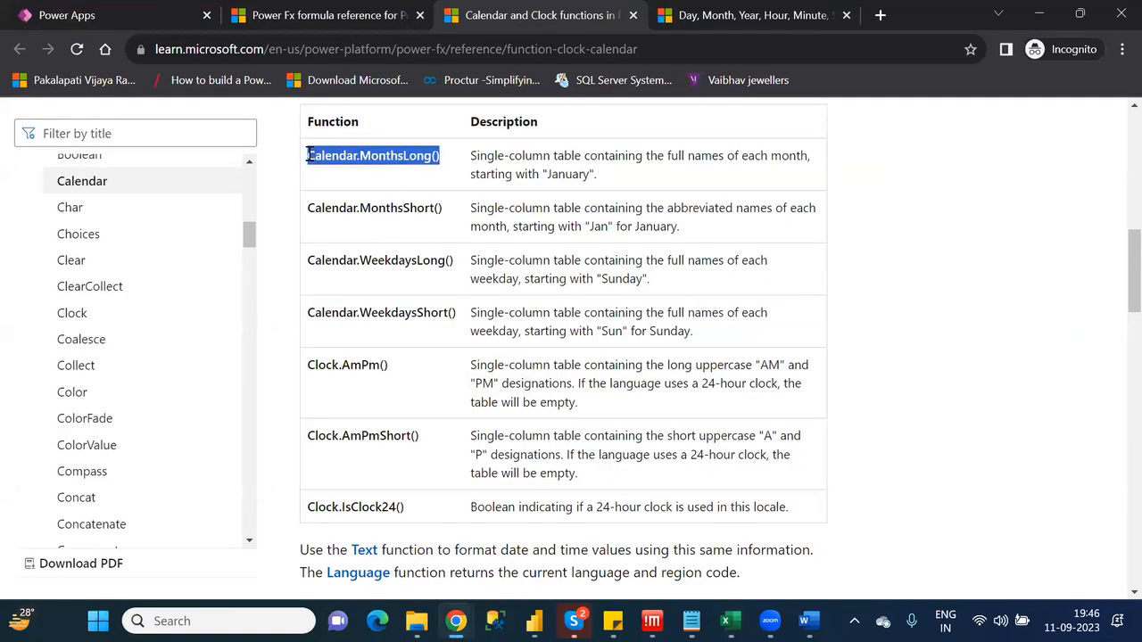
pyautogui.hotkey('alt', 'Tab')
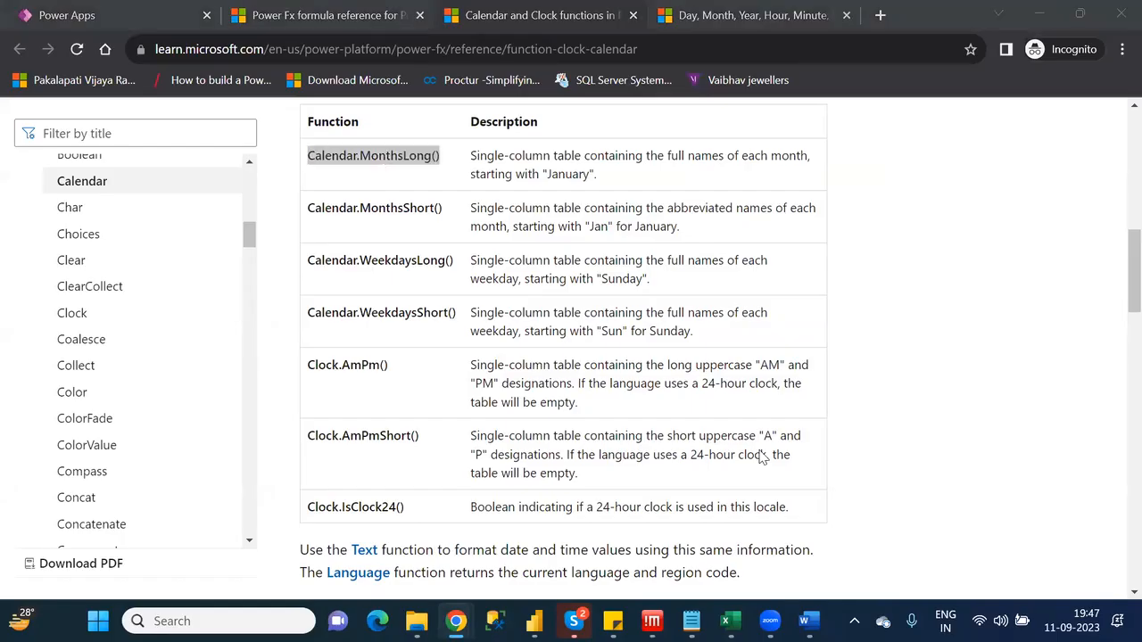
pyautogui.hotkey('alt', 'Tab')
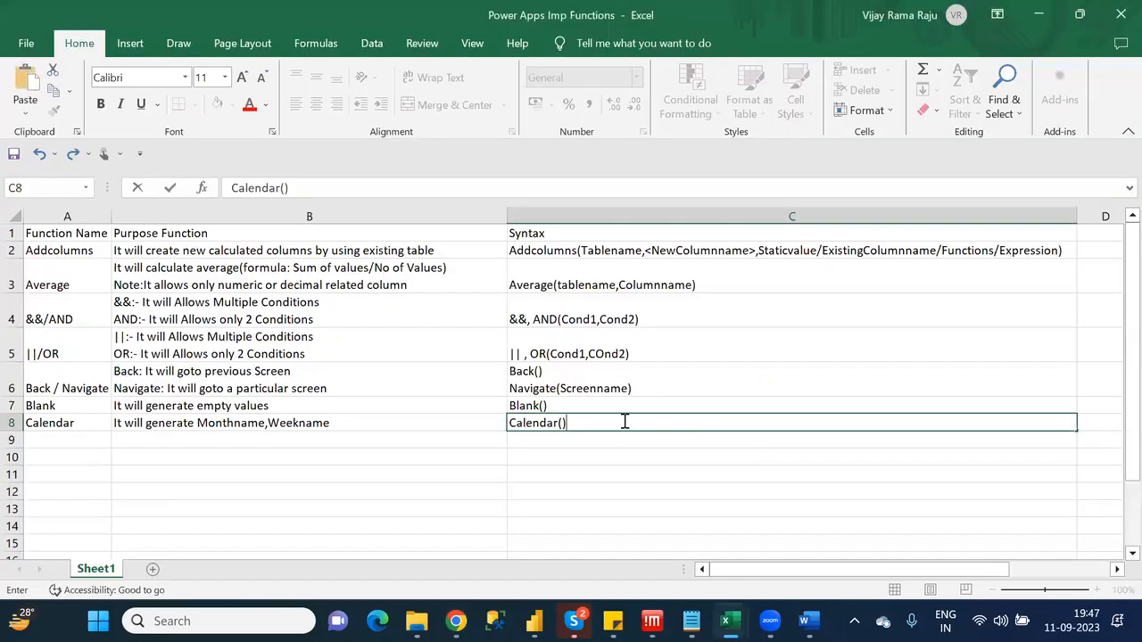
pyautogui.doubleClick(625, 422)
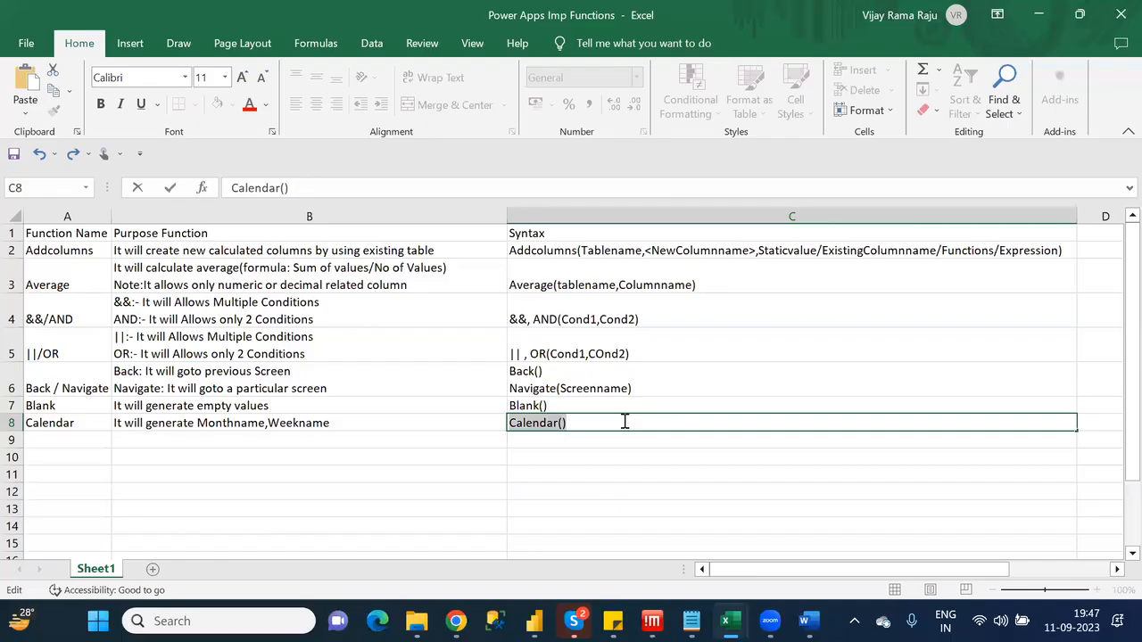
pyautogui.hotkey('ctrl', 'v')
pyautogui.write(',')
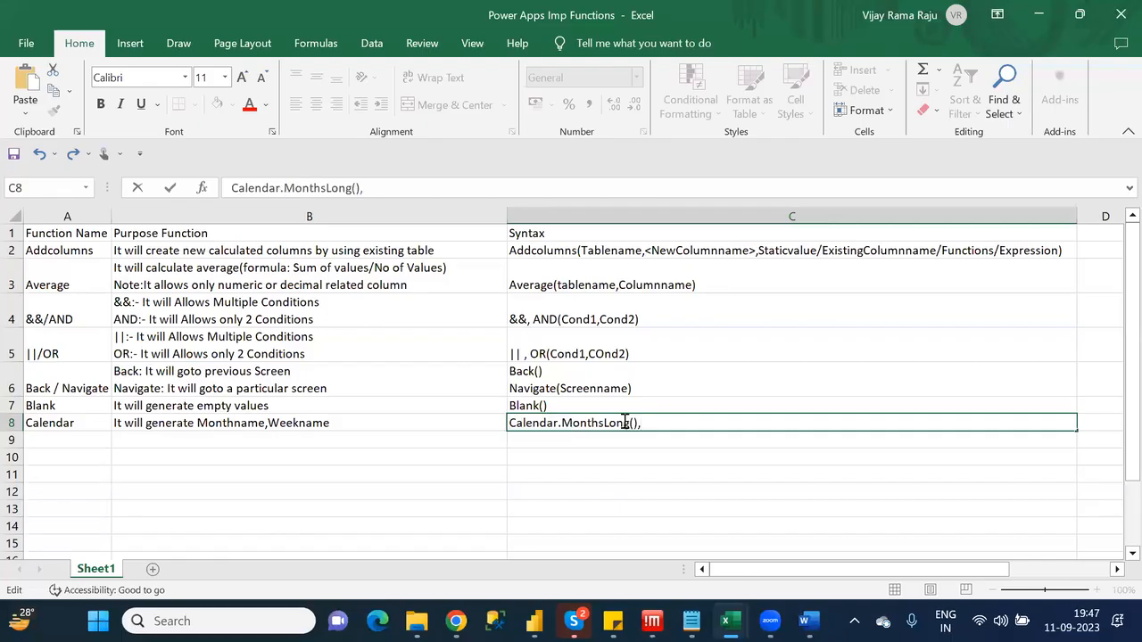
# Append "Calendar.MonthsShort()," to cell C8 by duplicating the MonthsLong() entry and editing its ending
pyautogui.hotkey('ctrl', 'v')
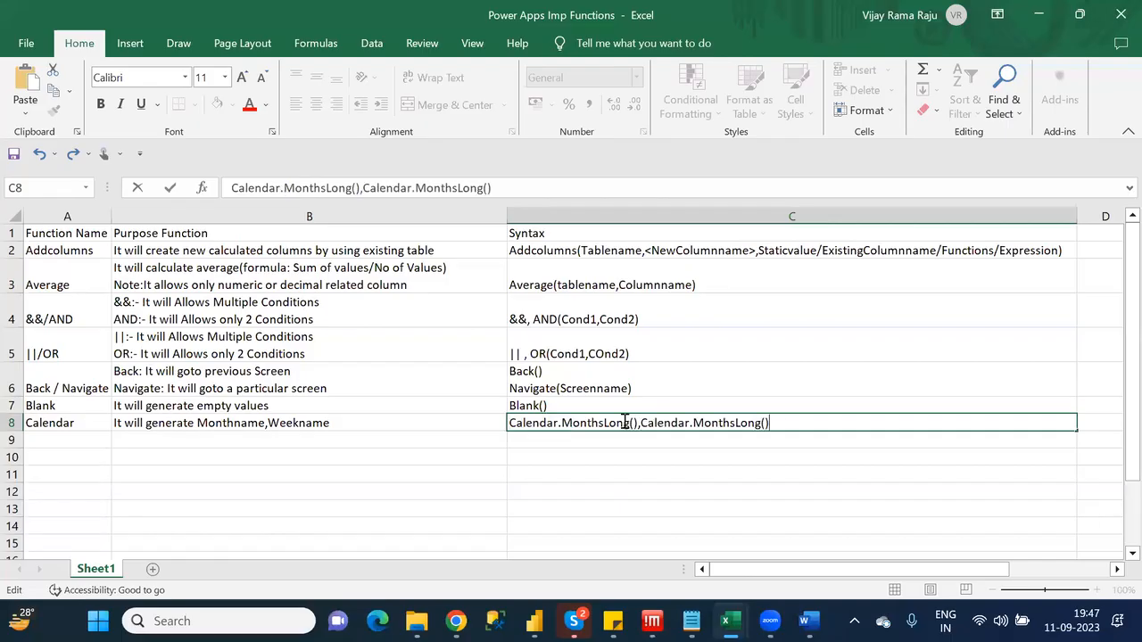
pyautogui.click(756, 423)
pyautogui.press('BackSpace')
pyautogui.press('BackSpace')
pyautogui.press('BackSpace')
pyautogui.press('BackSpace')
pyautogui.write('Short(),')
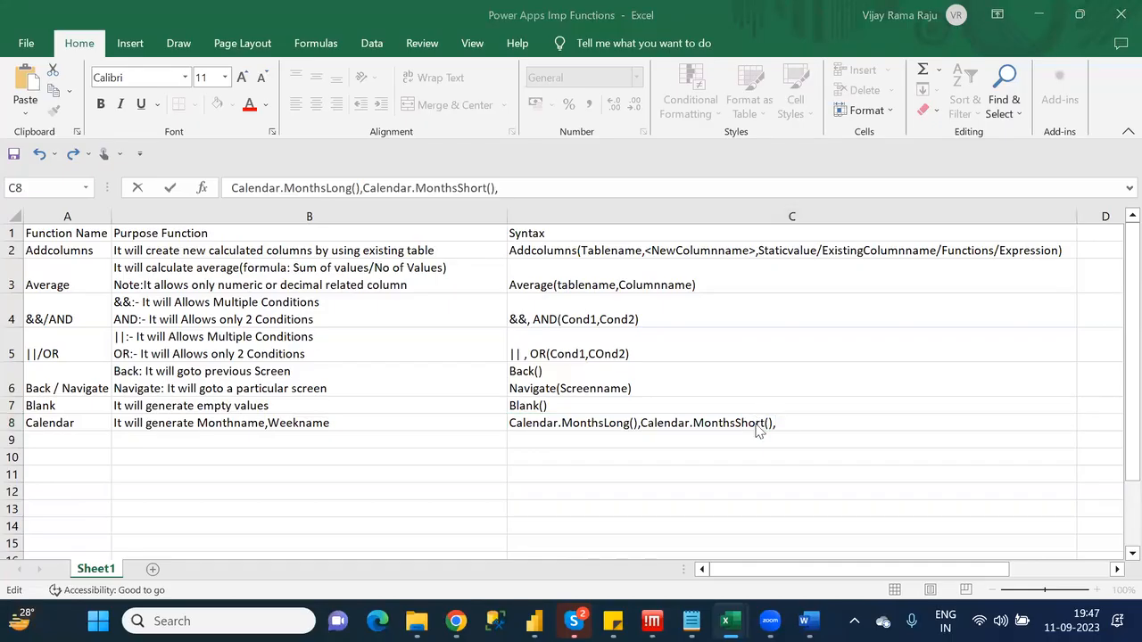
# Copy "Calendar.WeekdaysLong()" from the Chrome article and append it with a trailing comma to the syntax in Excel cell C8
pyautogui.hotkey('alt', 'Tab')
pyautogui.hotkey('alt', 'Tab')
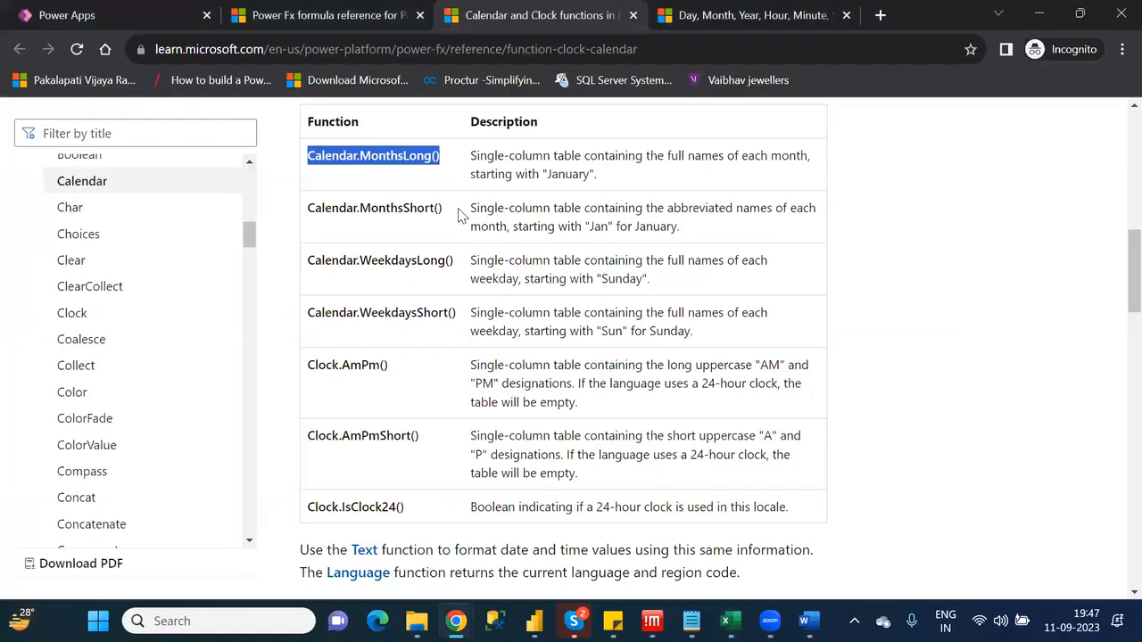
pyautogui.click(453, 260)
pyautogui.moveTo(453, 260); pyautogui.dragTo(309, 261)
pyautogui.hotkey('ctrl', 'c')
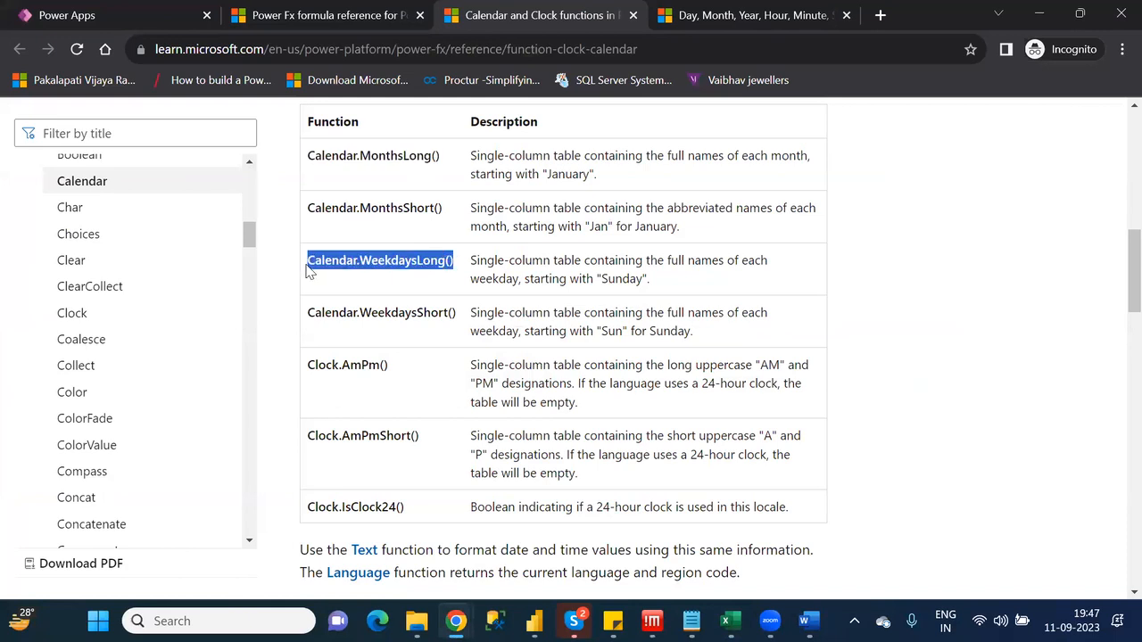
pyautogui.hotkey('alt', 'Tab')
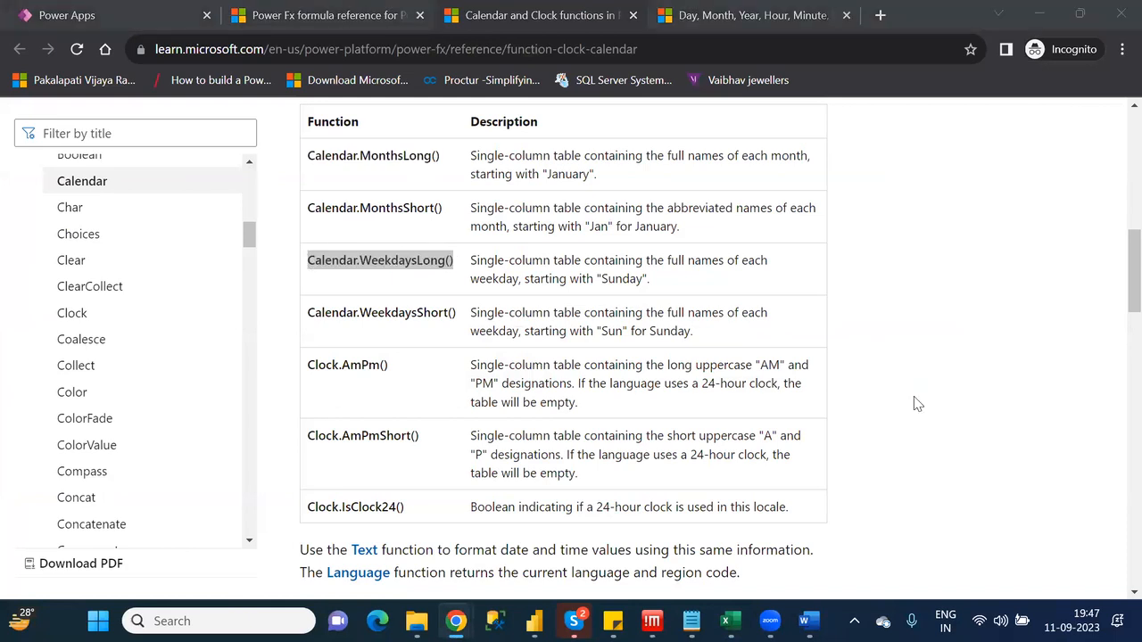
pyautogui.hotkey('alt', 'Tab')
pyautogui.hotkey('alt', 'Tab')
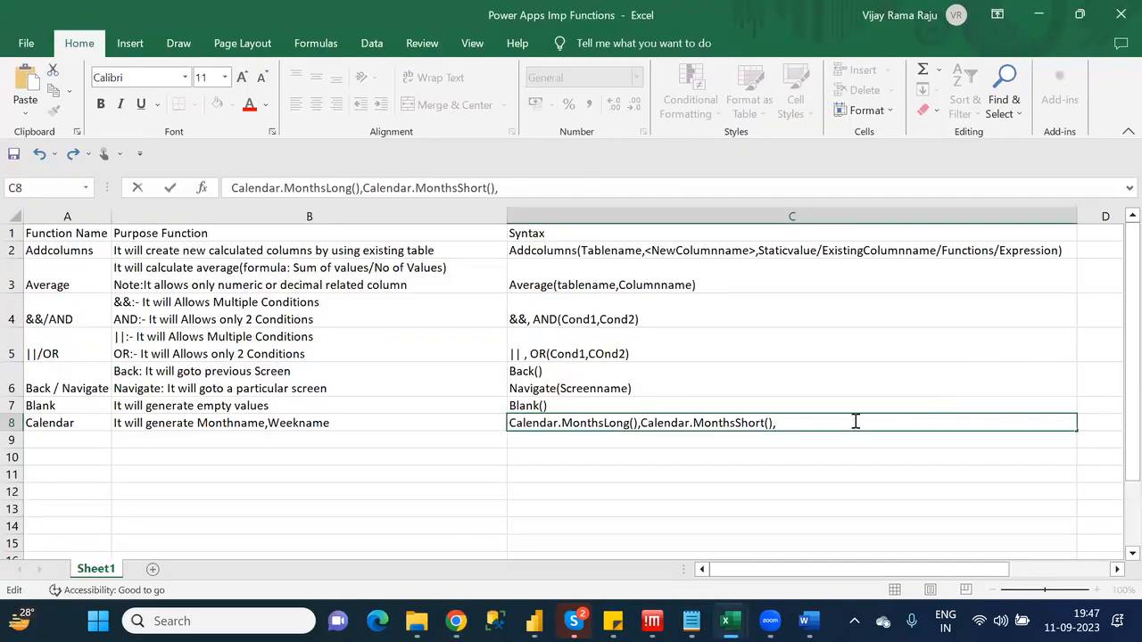
pyautogui.hotkey('ctrl', 'v')
pyautogui.write(',')
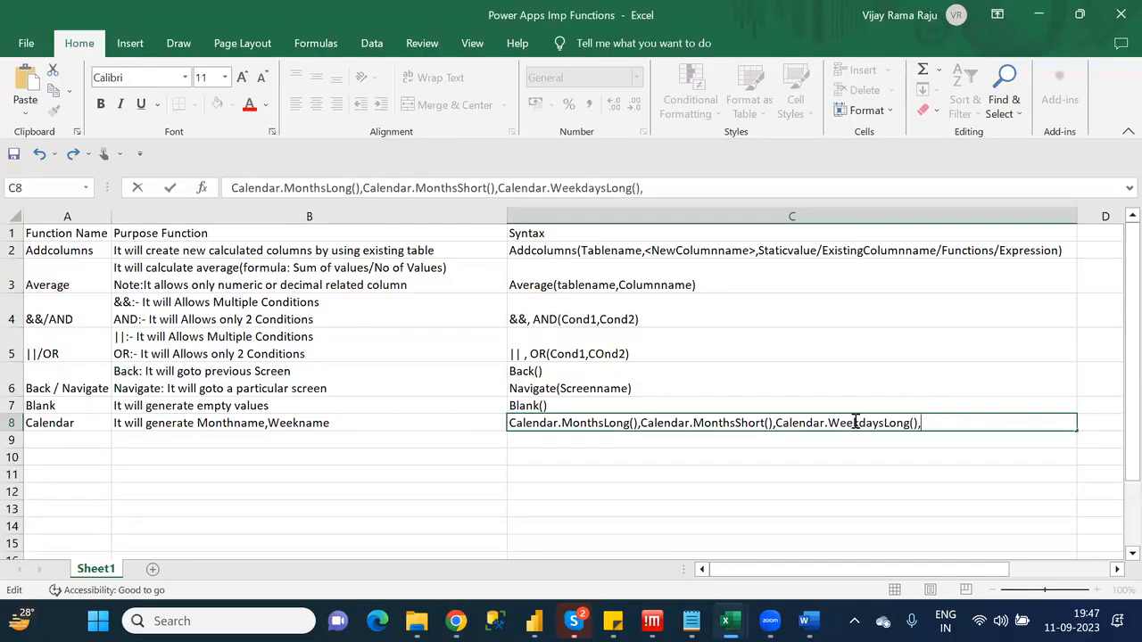
# Append "Calendar.WeekdaysShort()," to cell C8 by duplicating the WeekdaysLong() entry and editing its ending
pyautogui.hotkey('ctrl', 'v')
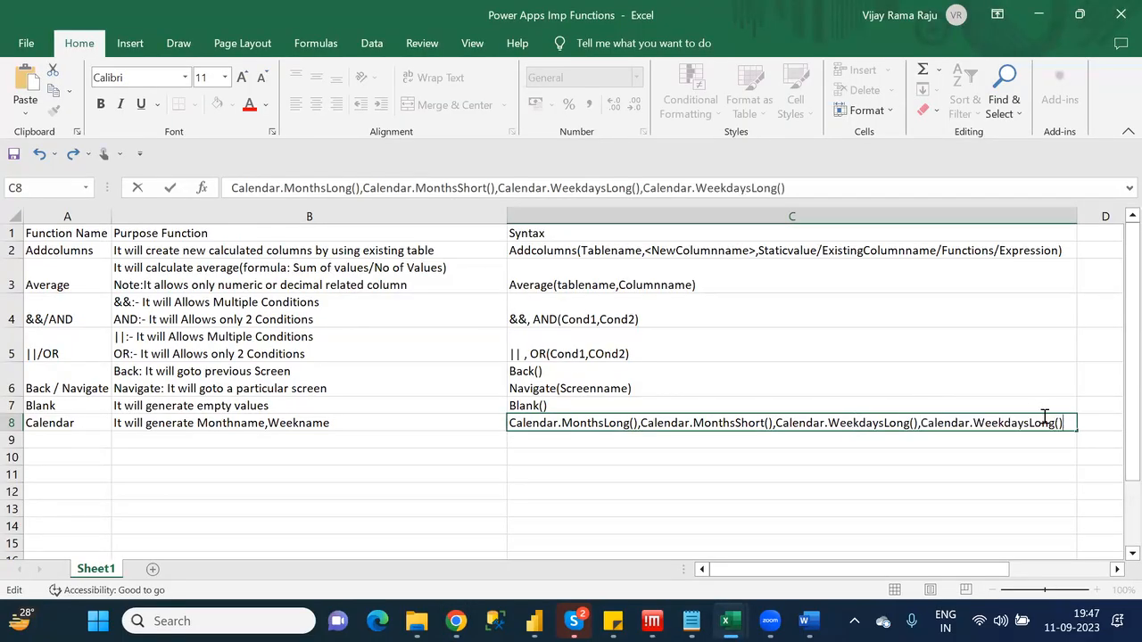
pyautogui.press('BackSpace')
pyautogui.press('BackSpace')
pyautogui.press('BackSpace')
pyautogui.press('BackSpace')
pyautogui.write('Short')
pyautogui.press('Right')
pyautogui.write(',')
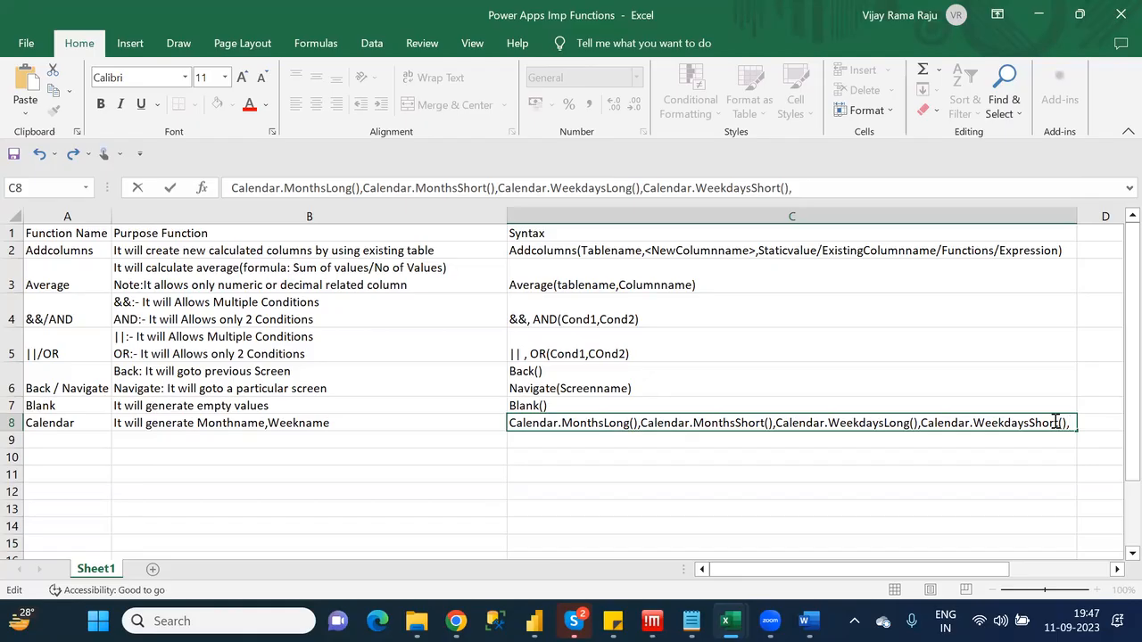
# Copy "Clock.AmPm()" from the Chrome article, append it to the syntax in Excel cell C8, and commit the entry
pyautogui.hotkey('alt', 'Tab')
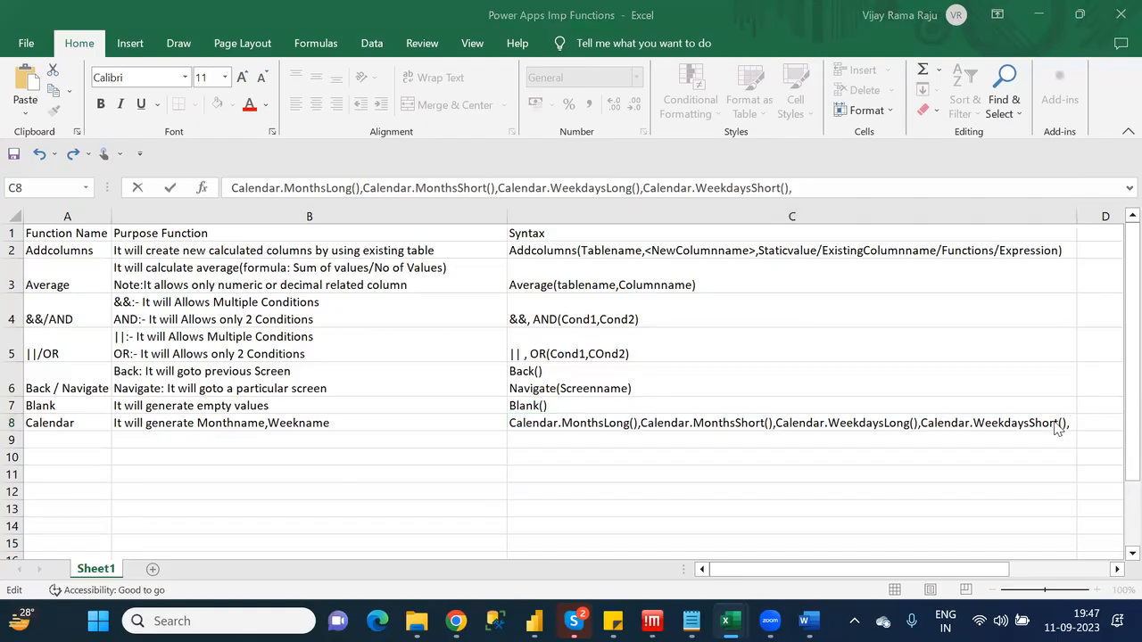
pyautogui.hotkey('alt', 'Tab')
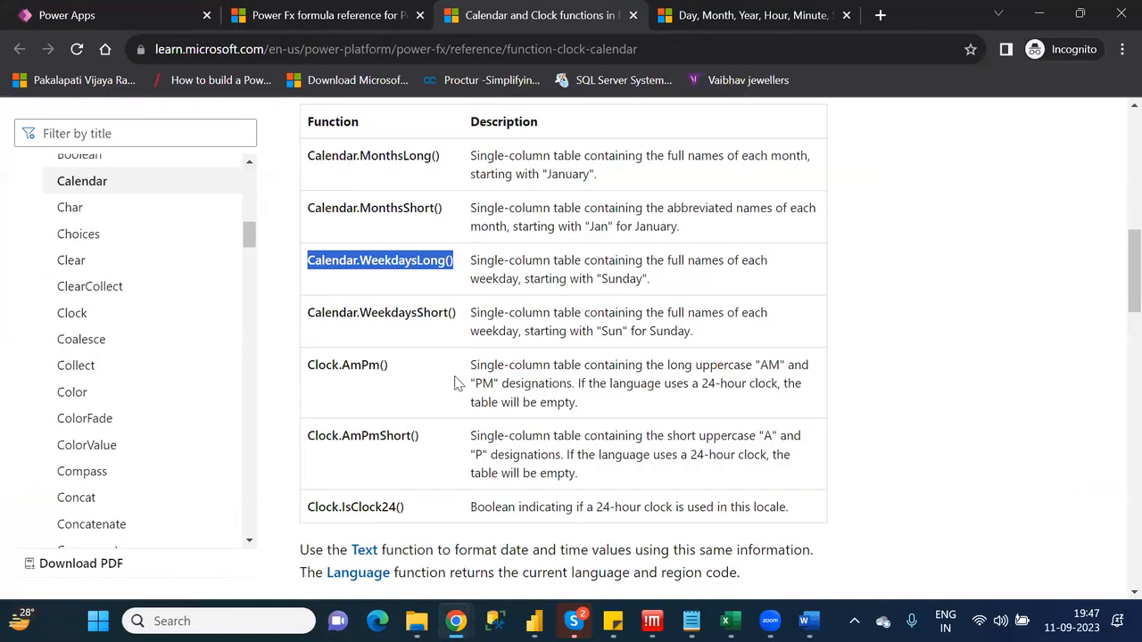
pyautogui.moveTo(396, 369); pyautogui.dragTo(304, 373)
pyautogui.hotkey('ctrl', 'c')
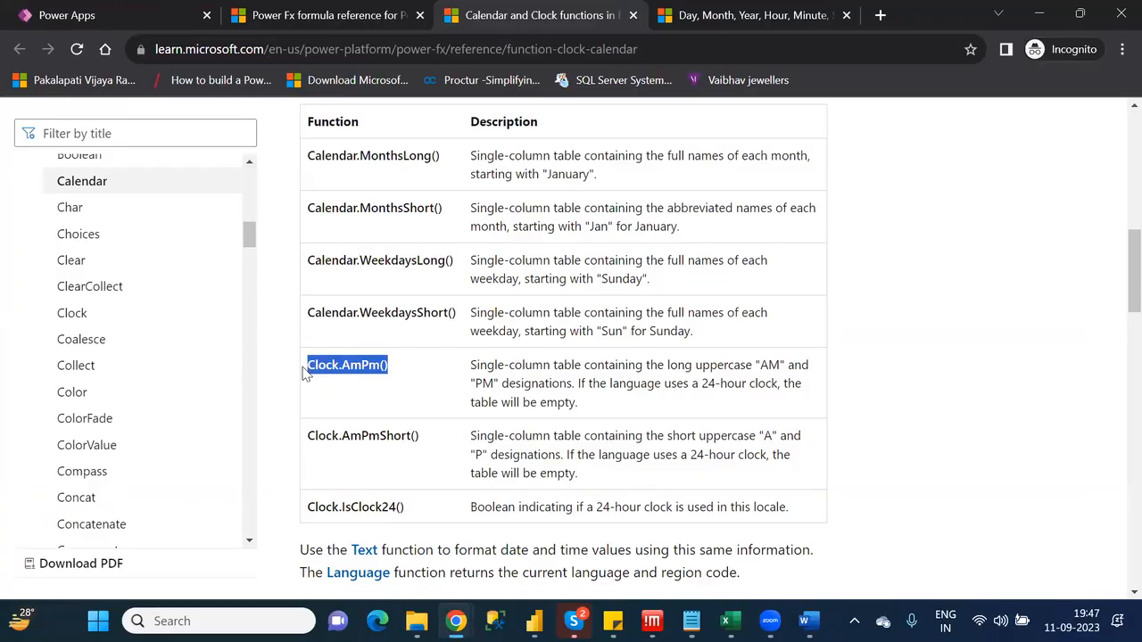
pyautogui.hotkey('alt', 'Tab')
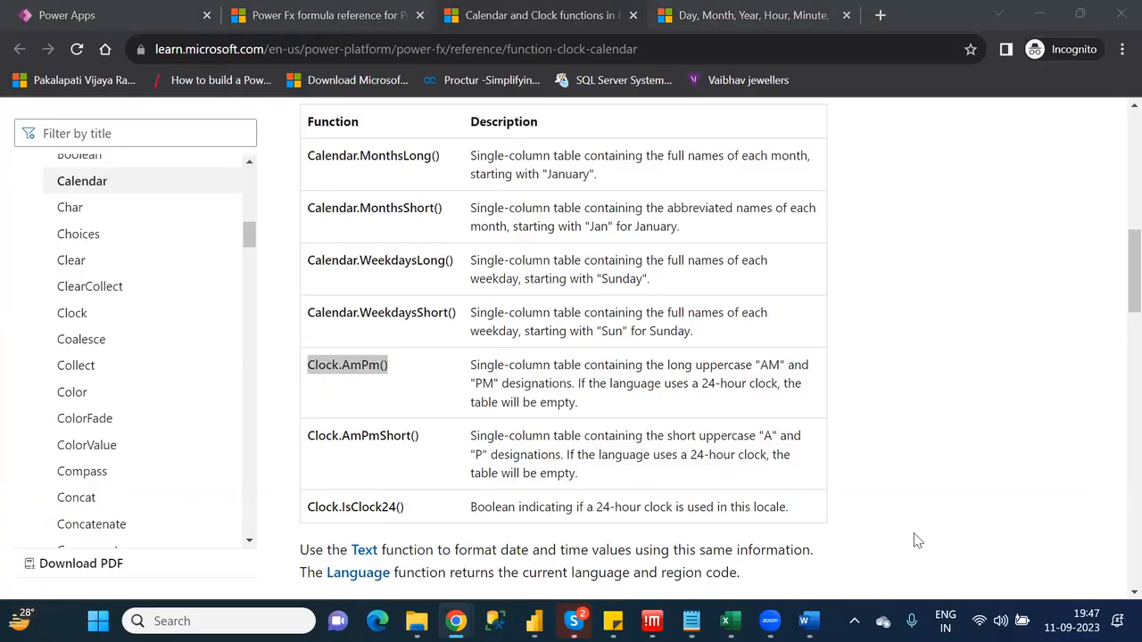
pyautogui.hotkey('alt', 'Tab')
pyautogui.hotkey('alt', 'Tab')
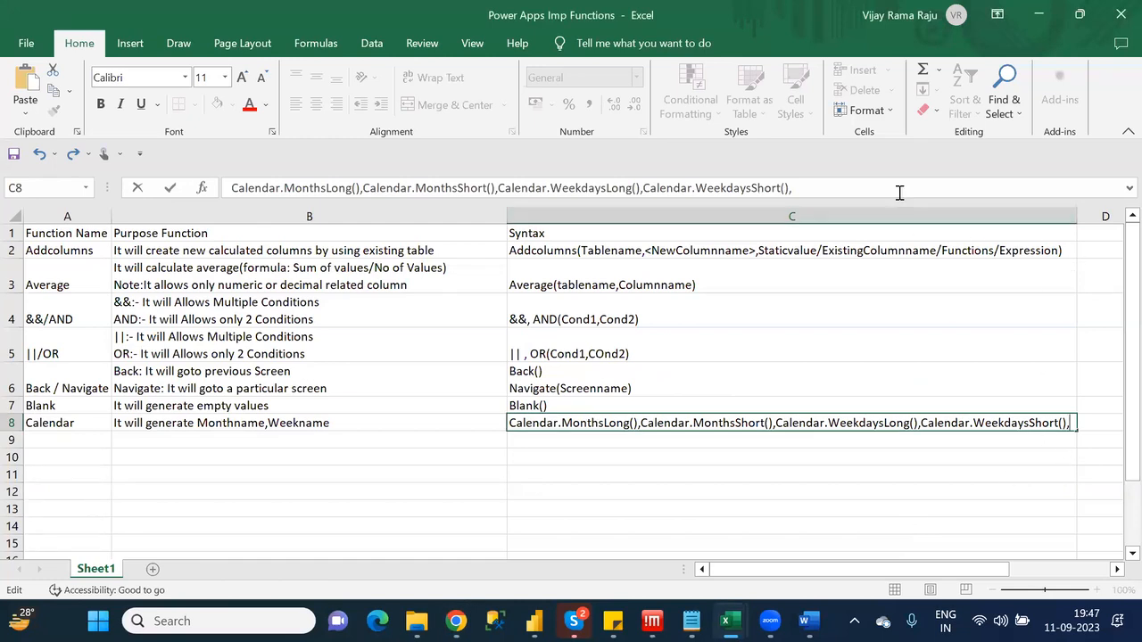
pyautogui.hotkey('ctrl', 'v')
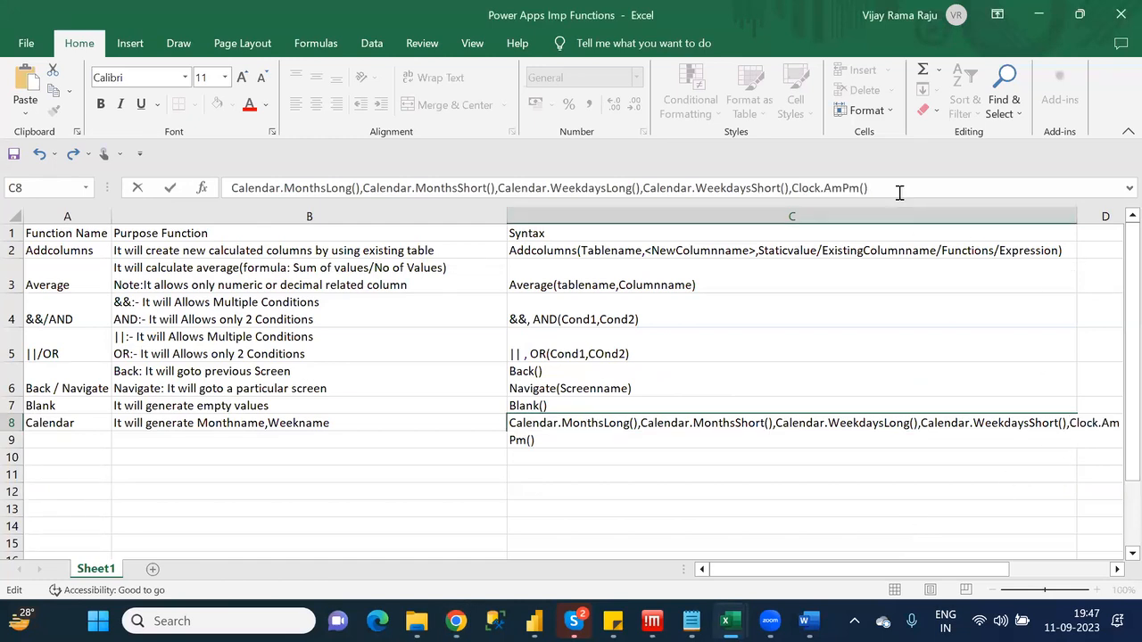
pyautogui.hotkey('ctrl', 'Return')
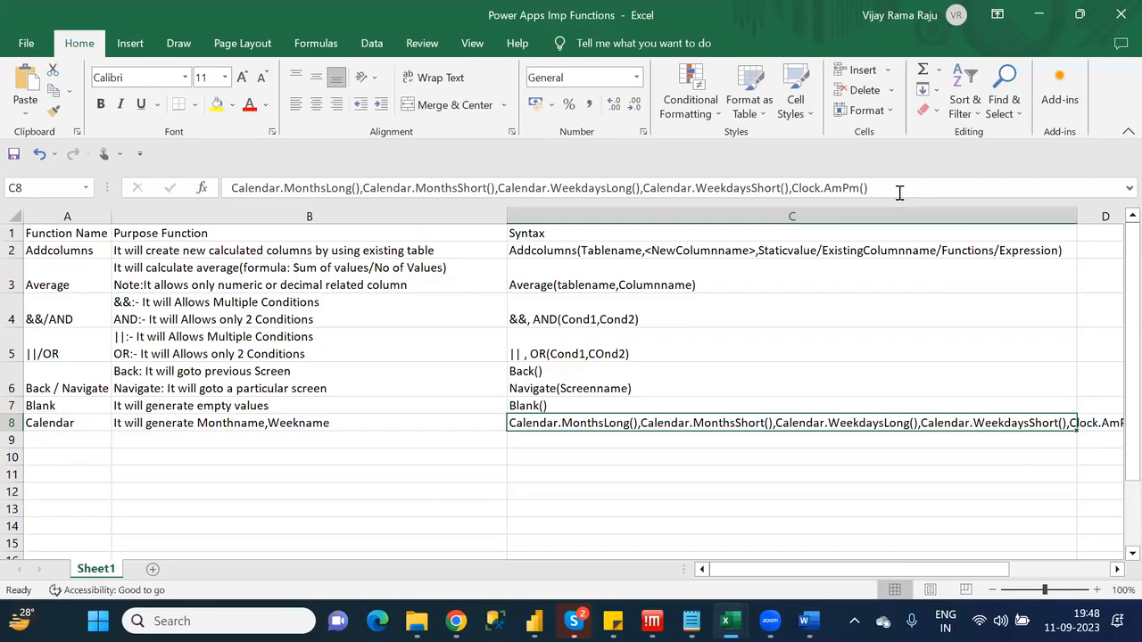
# Check the C category functions list in Notepad, and enter "Clear" as the function name in Excel cell A9
pyautogui.hotkey('alt', 'Tab')
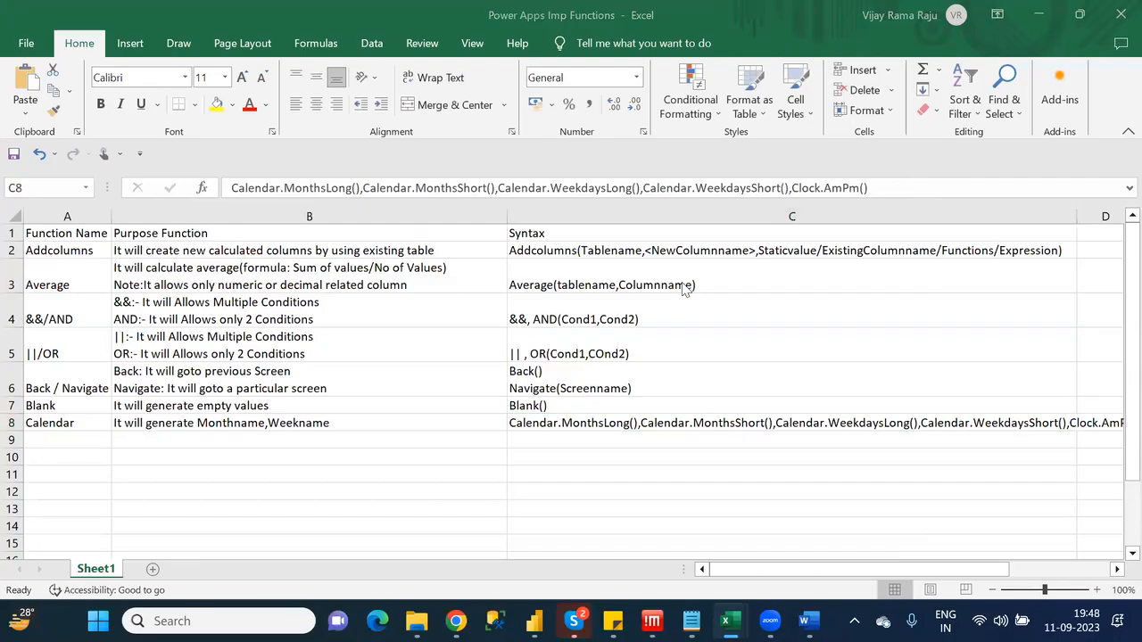
pyautogui.click(691, 621)
pyautogui.click(208, 349)
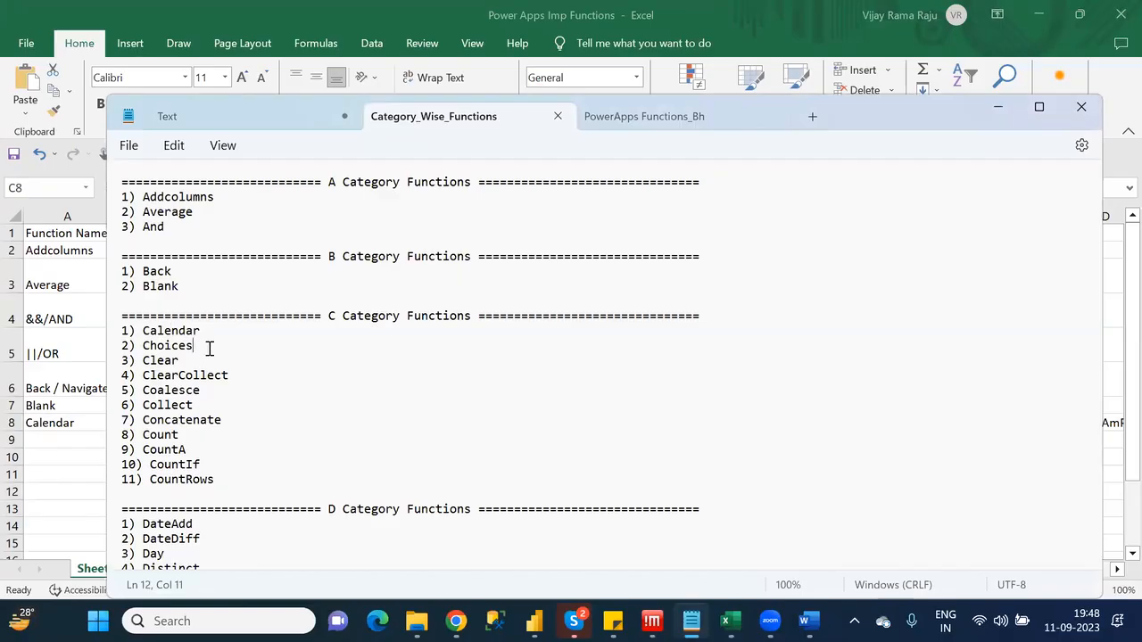
pyautogui.press('Down')
pyautogui.hotkey('alt', 'Tab')
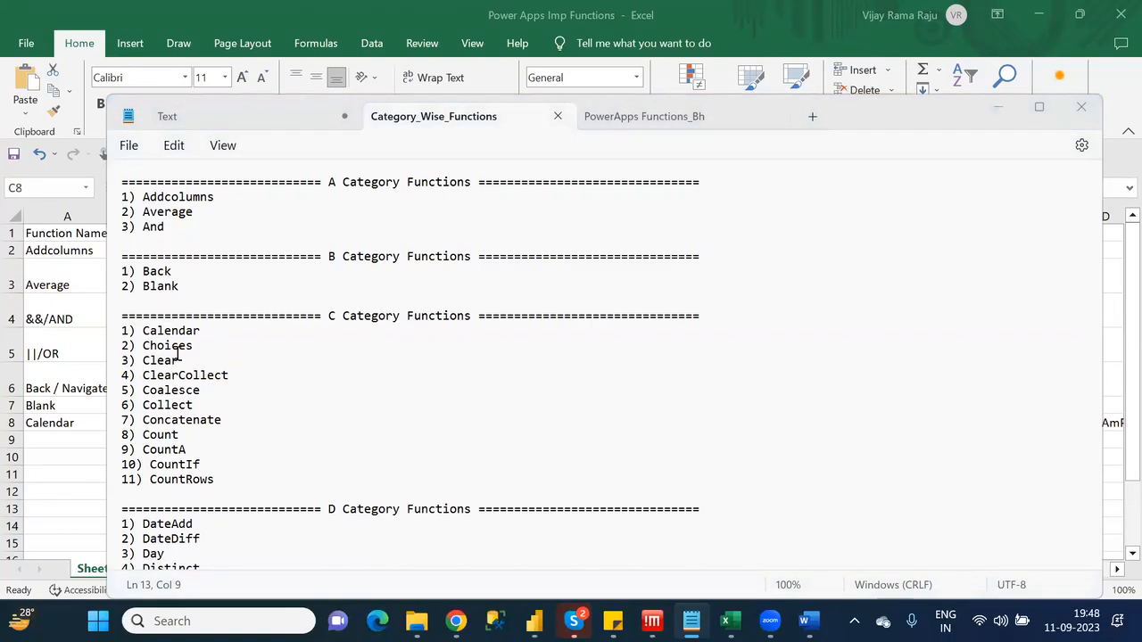
pyautogui.click(41, 434)
pyautogui.click(41, 435)
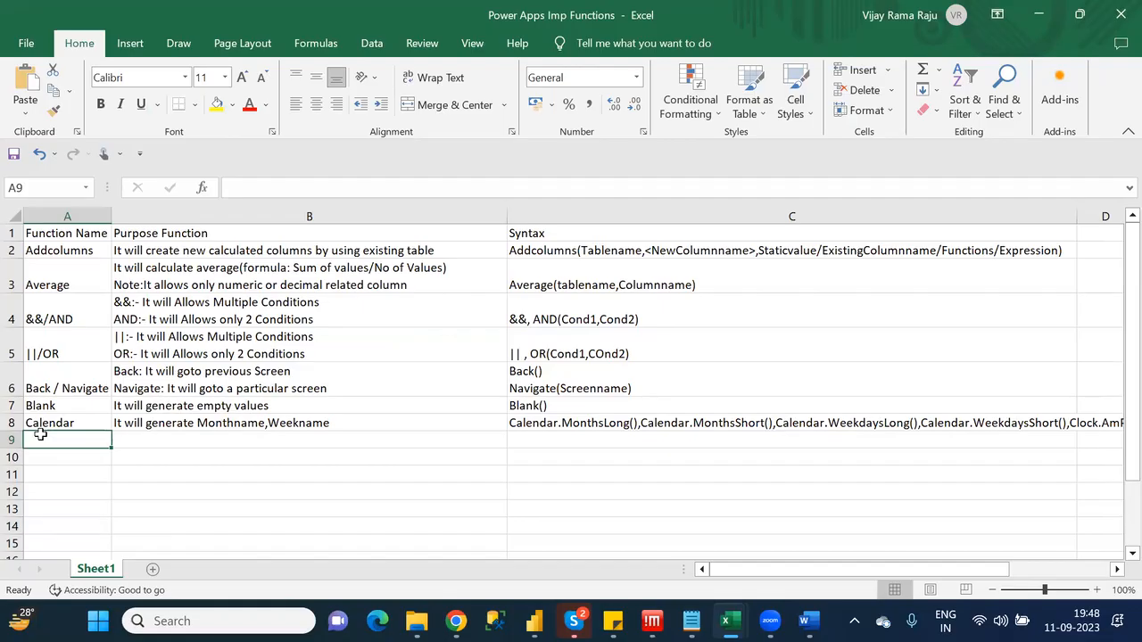
pyautogui.write('Clear')
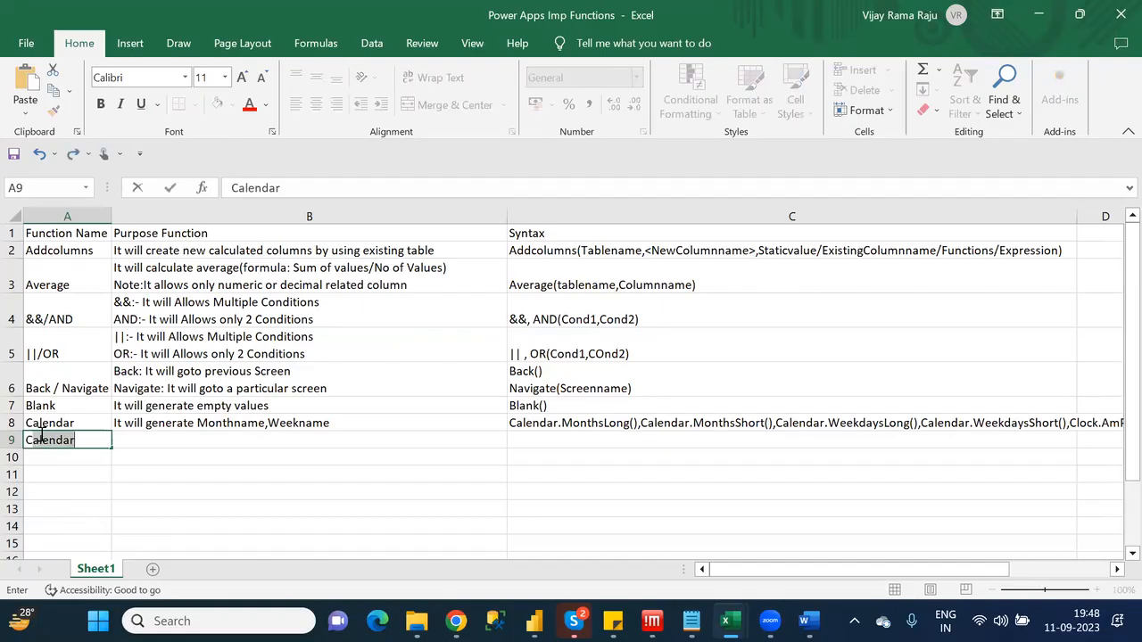
pyautogui.press('Tab')
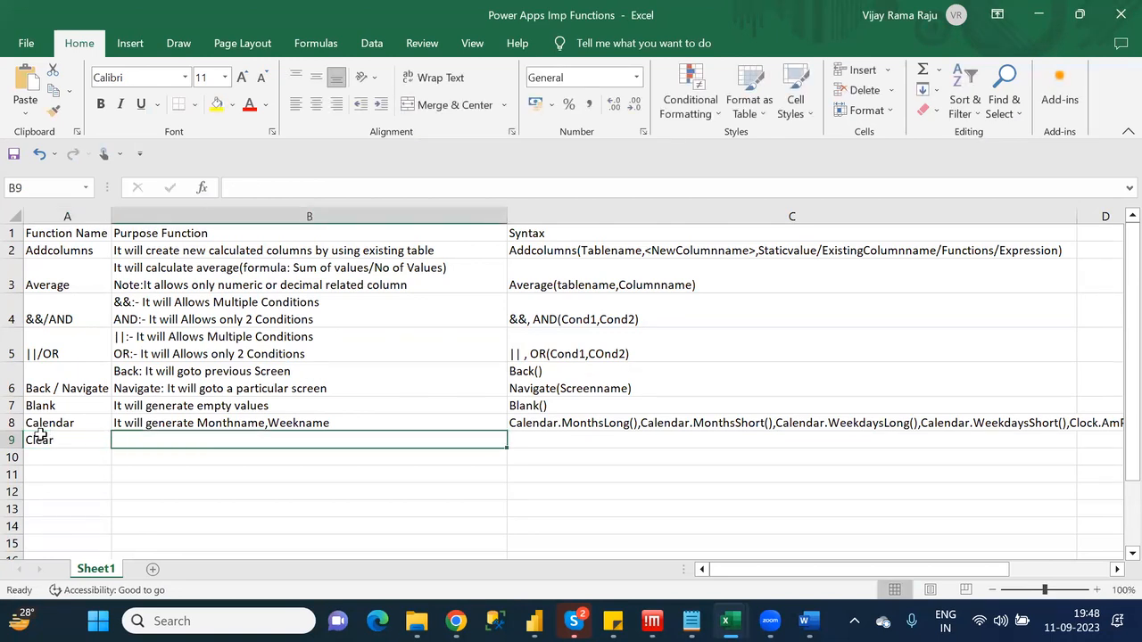
# Enter the Clear function's purpose in cell B9 as "It will delete all the records from the Collect"
pyautogui.write('It will ')
pyautogui.write('delete')
pyautogui.write(' all the re')
pyautogui.write('cr')
pyautogui.write('ords from ')
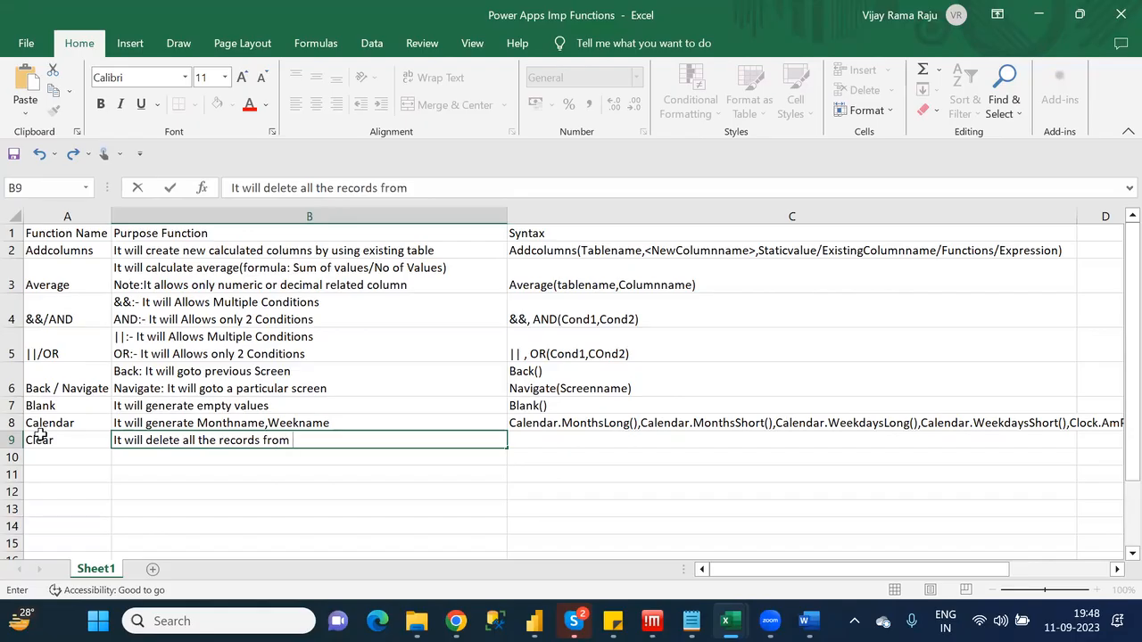
pyautogui.write('the Collect')
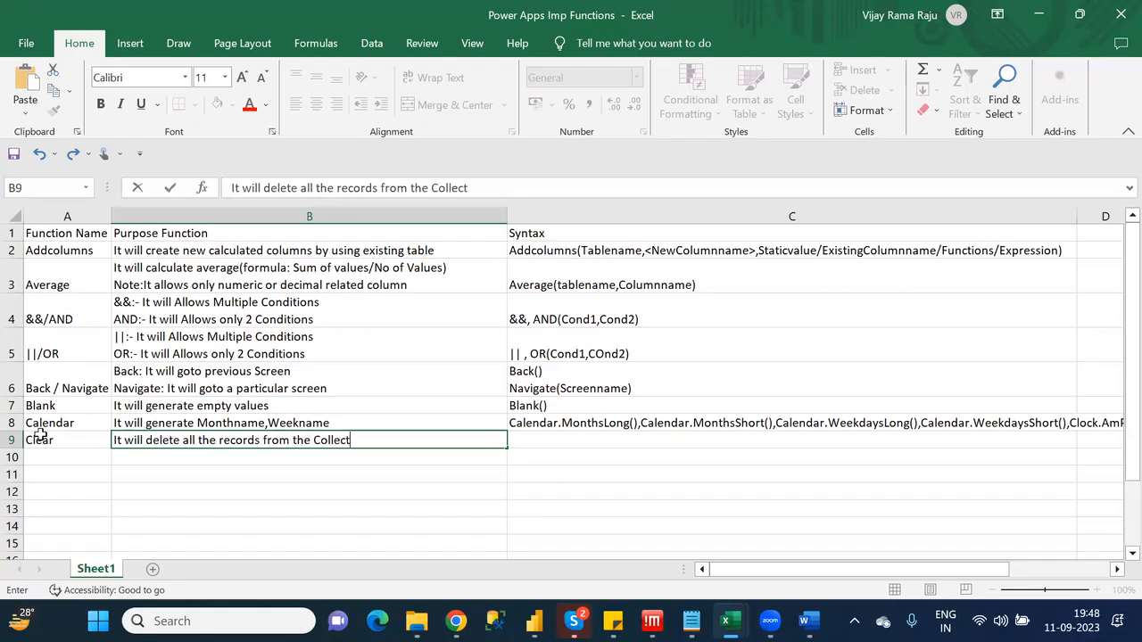
pyautogui.press('Tab')
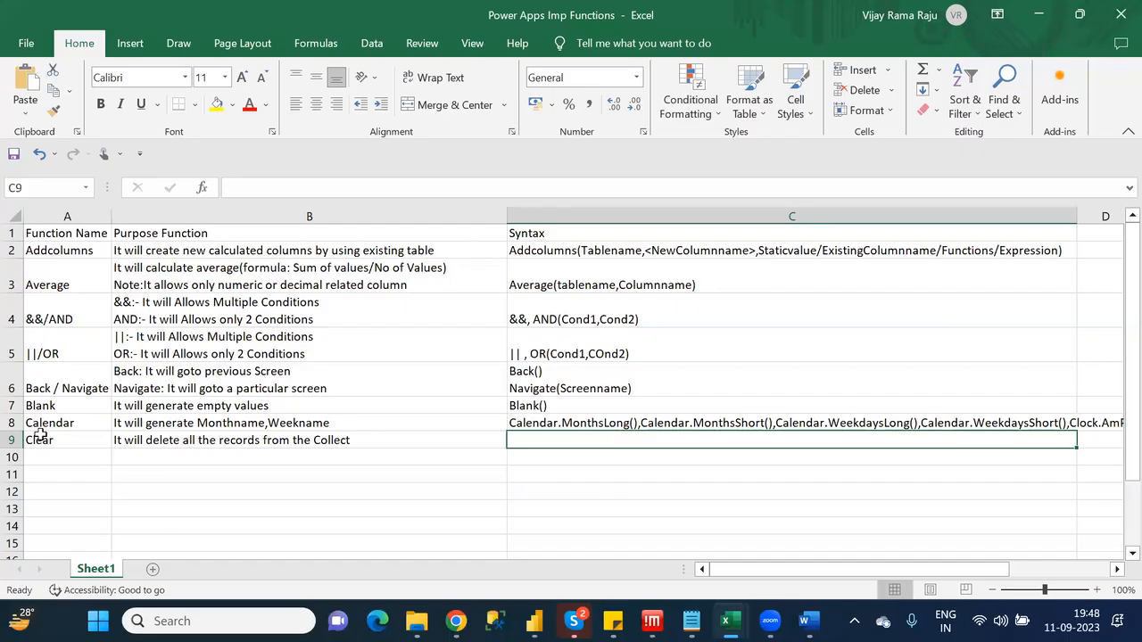
# Enter the Clear function's syntax in cell C9 as "Clear(Collectionname)"
pyautogui.write('Clear')
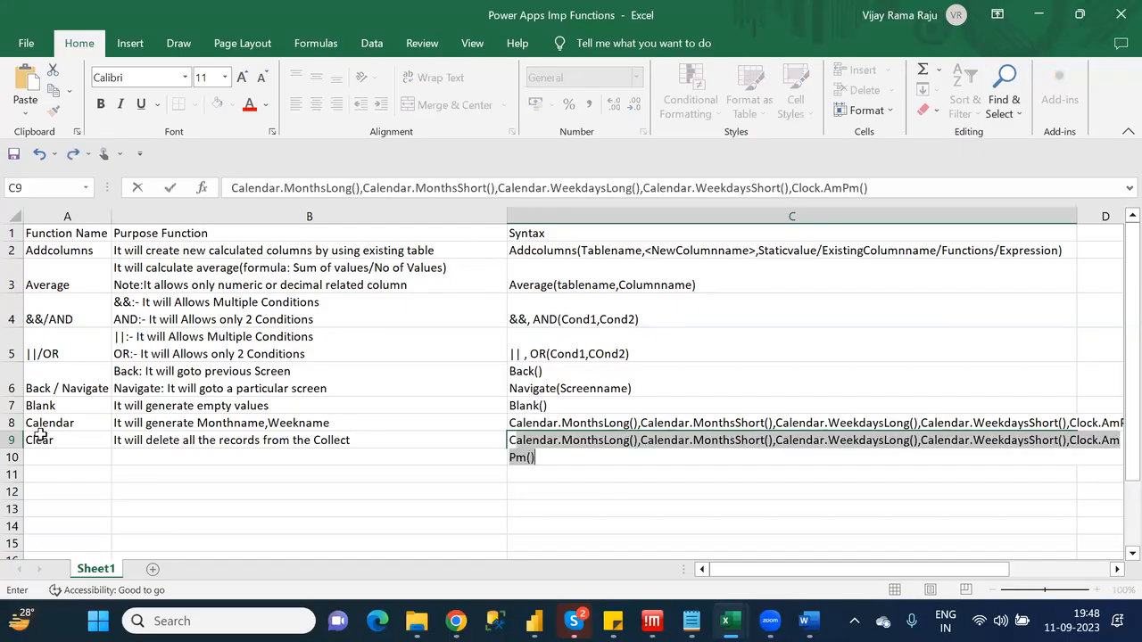
pyautogui.write('(')
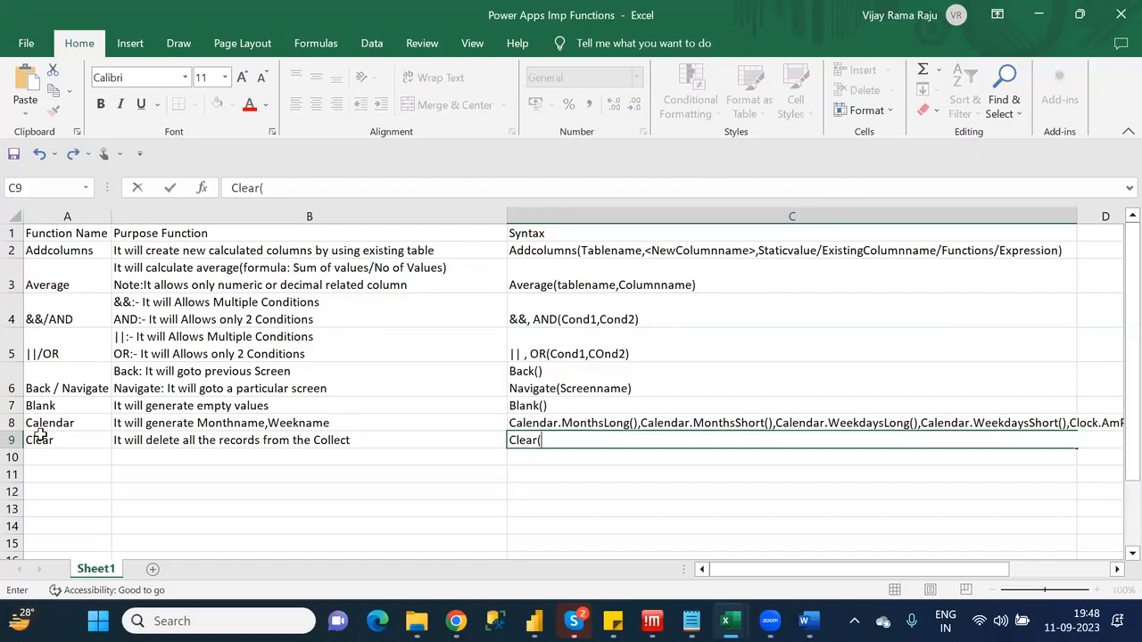
pyautogui.write('Collectionname)')
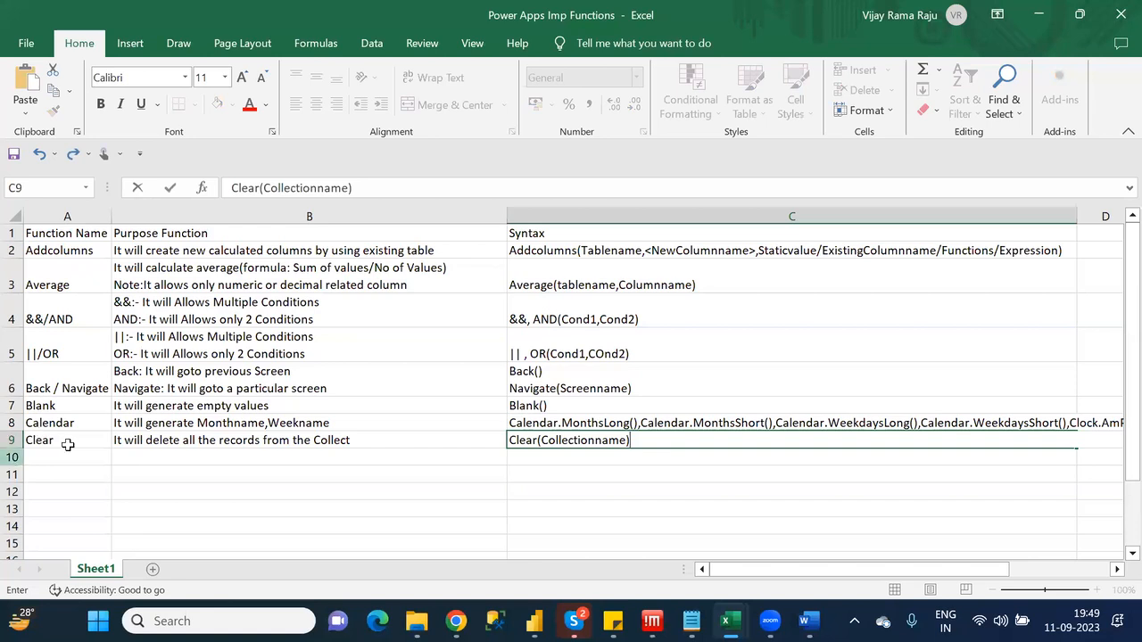
# Add "Collect" in cell A10 with the purpose "It will create temporary table" in cell B10
pyautogui.click(96, 459)
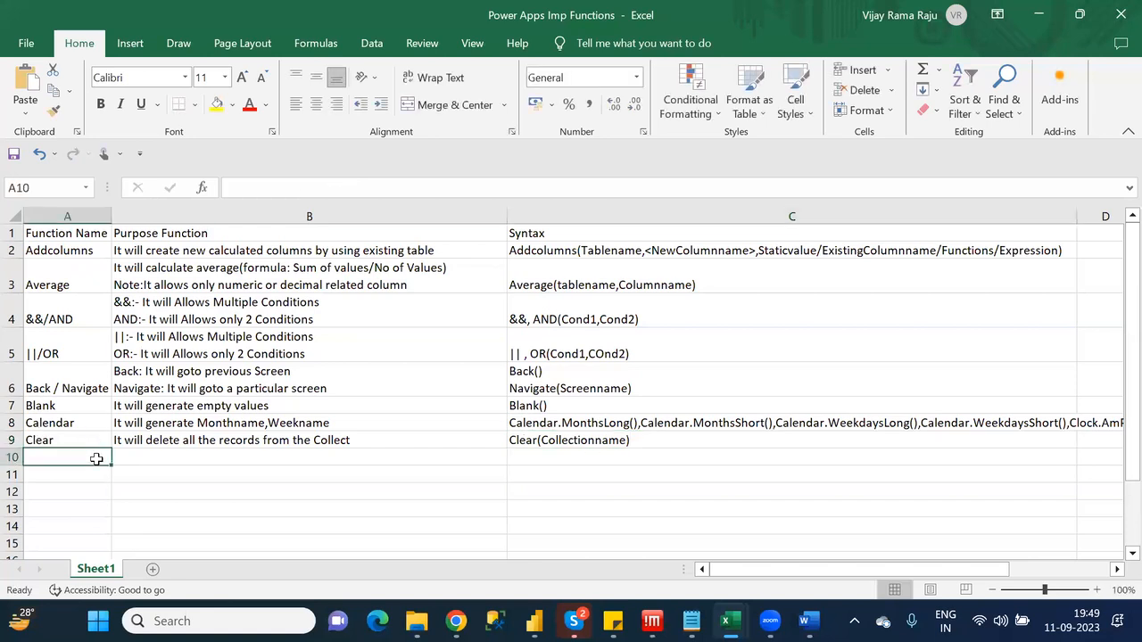
pyautogui.write('Co')
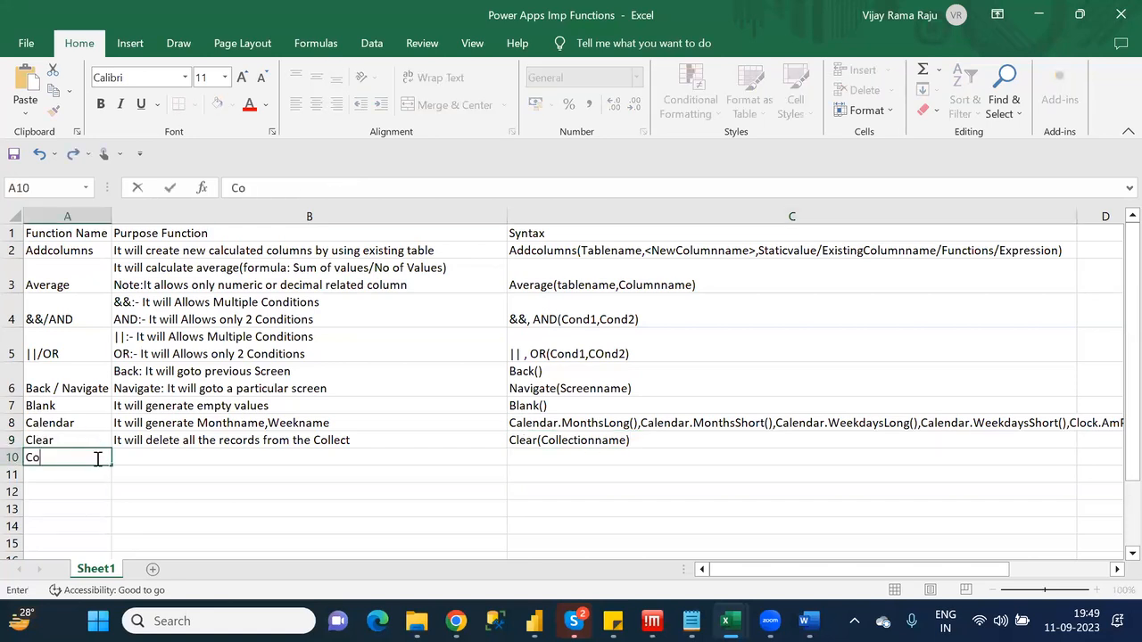
pyautogui.write('llect')
pyautogui.press('Tab')
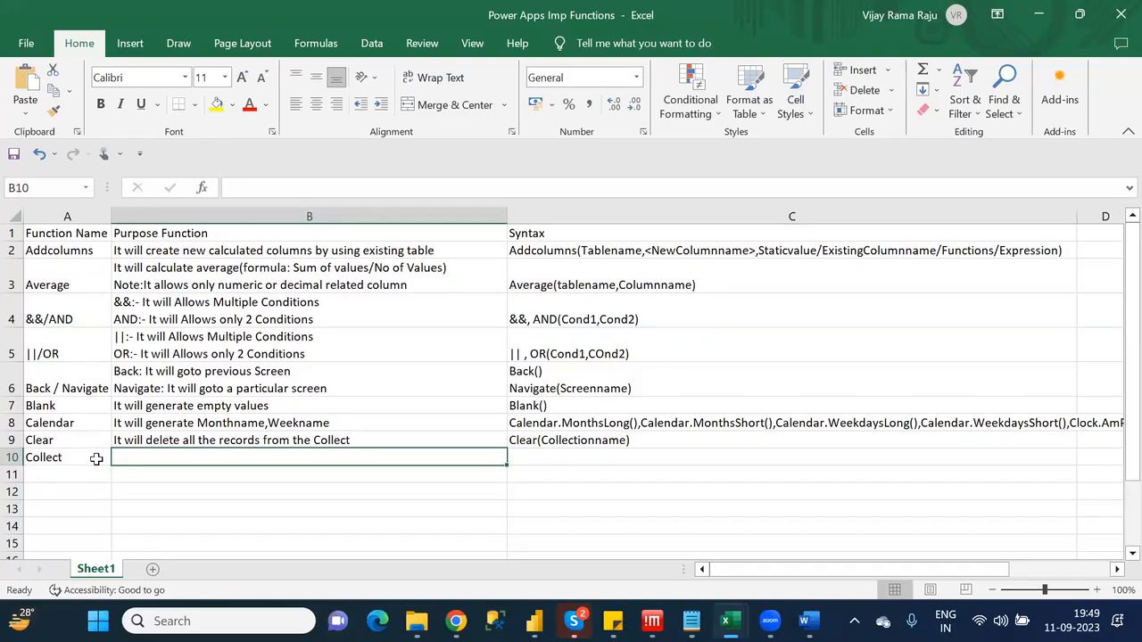
pyautogui.write('It will create ')
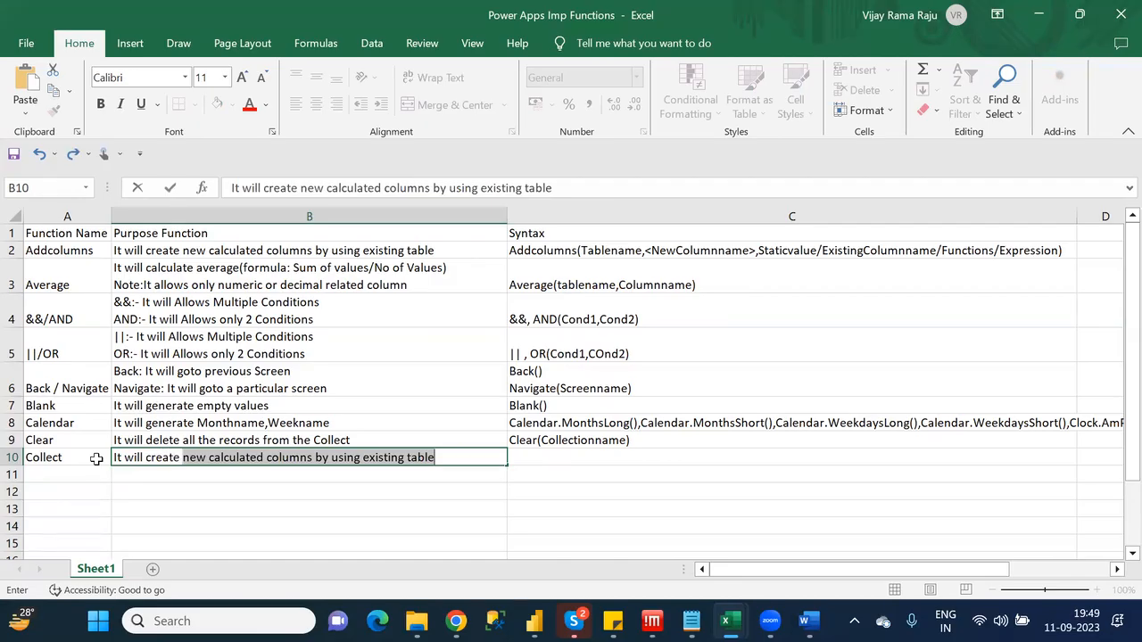
pyautogui.write('t')
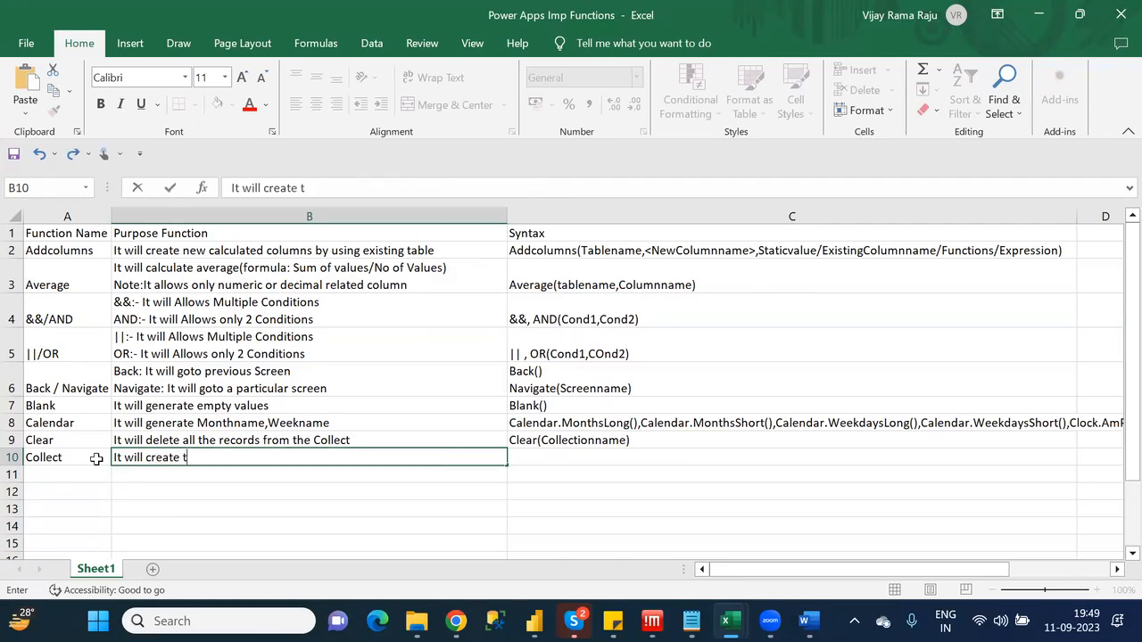
pyautogui.write('emporary table')
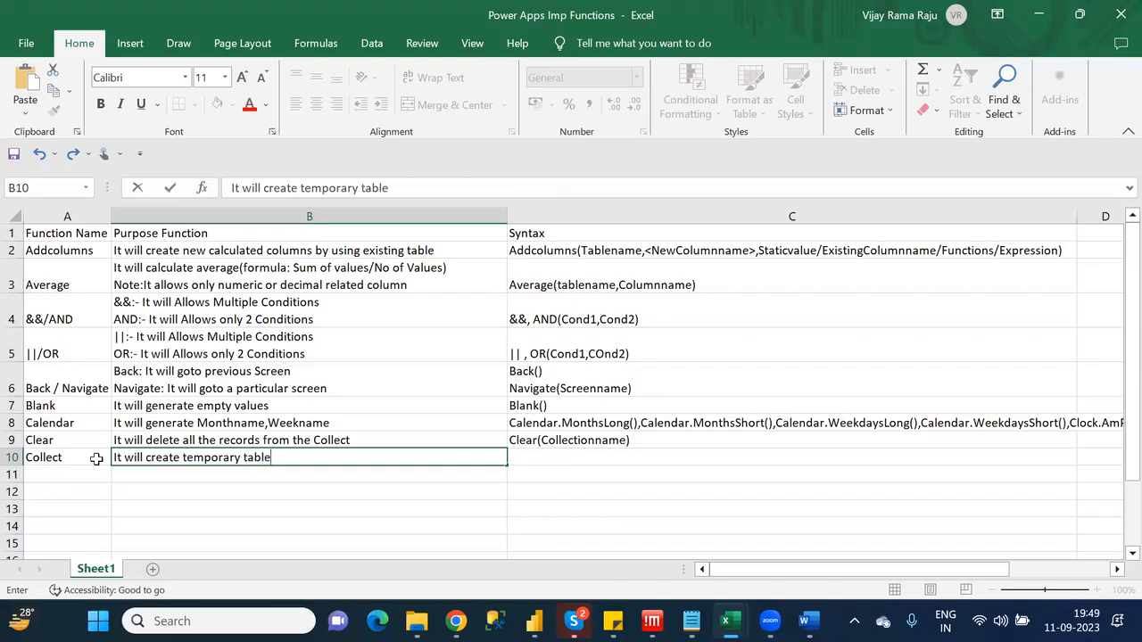
pyautogui.press('Tab')
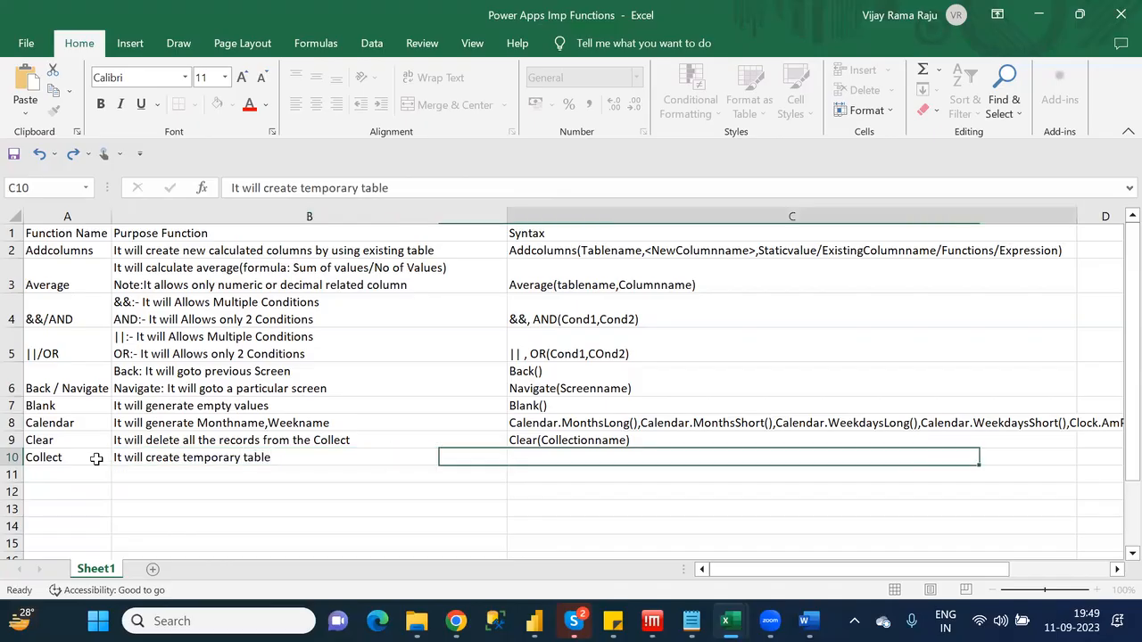
# Begin the Collect syntax in cell C10 with "Collect(AnyName,{Columnname:Value,"
pyautogui.write('C')
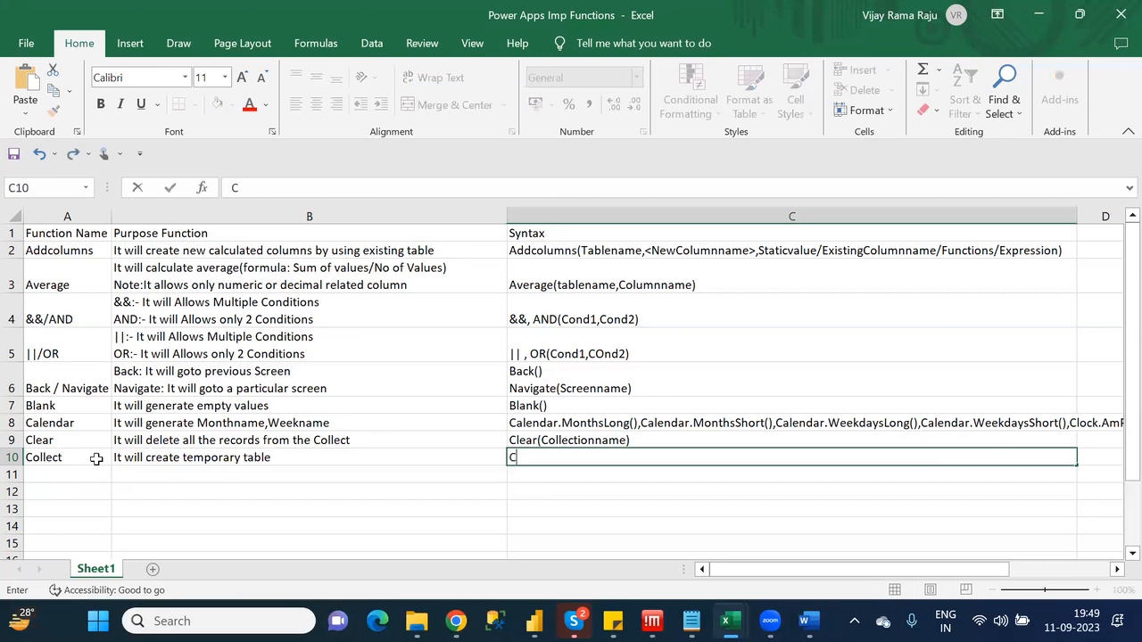
pyautogui.write('ollect(AnyName')
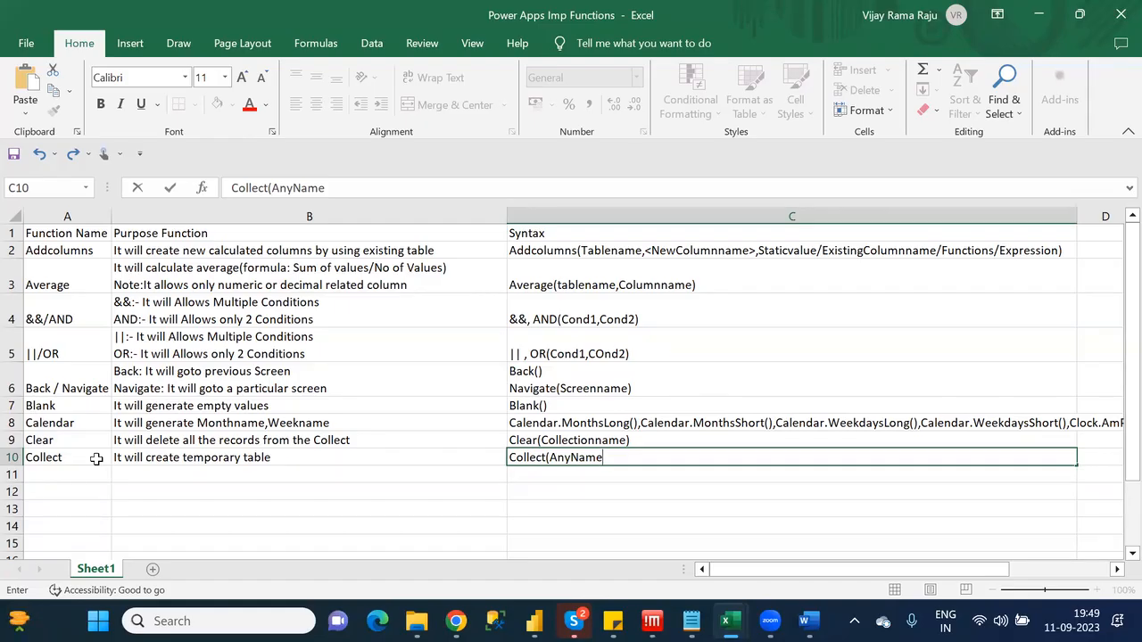
pyautogui.write(',{')
pyautogui.write('Column')
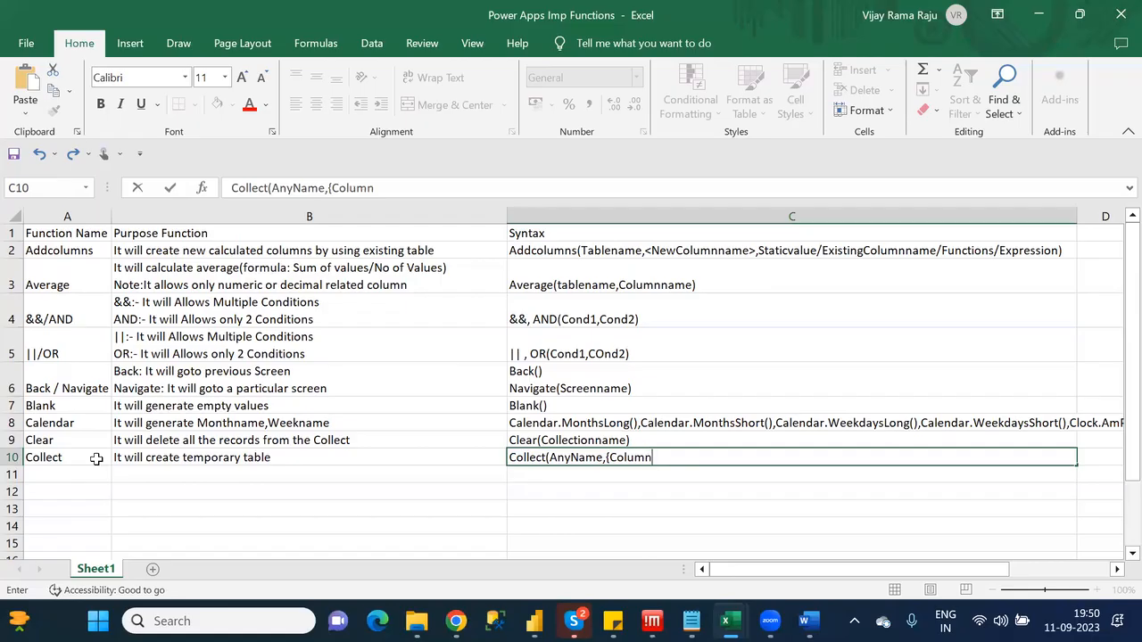
pyautogui.write('name:Value,')
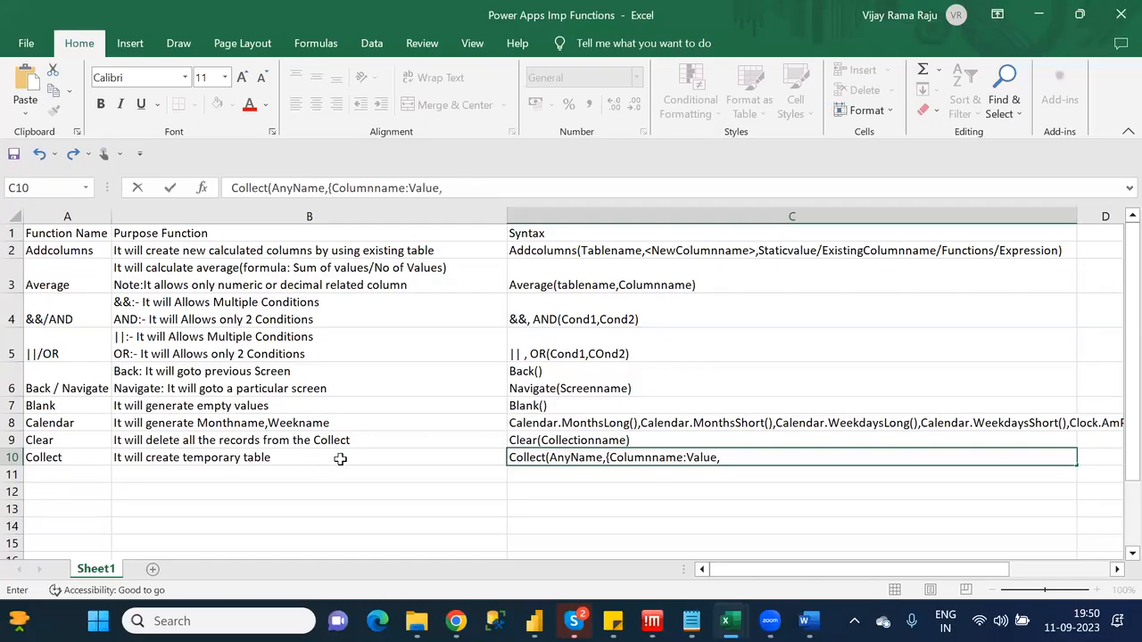
# Duplicate the "Columnname:Value," pair in the C10 syntax and close the record with "..},"
pyautogui.moveTo(724, 457); pyautogui.dragTo(612, 462)
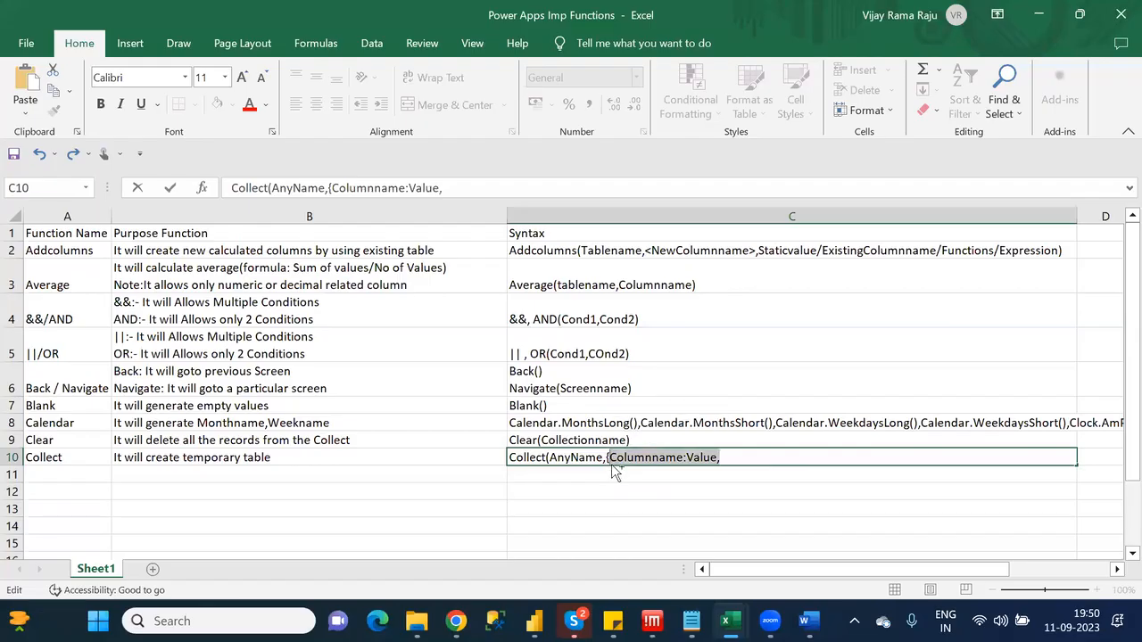
pyautogui.click(745, 460)
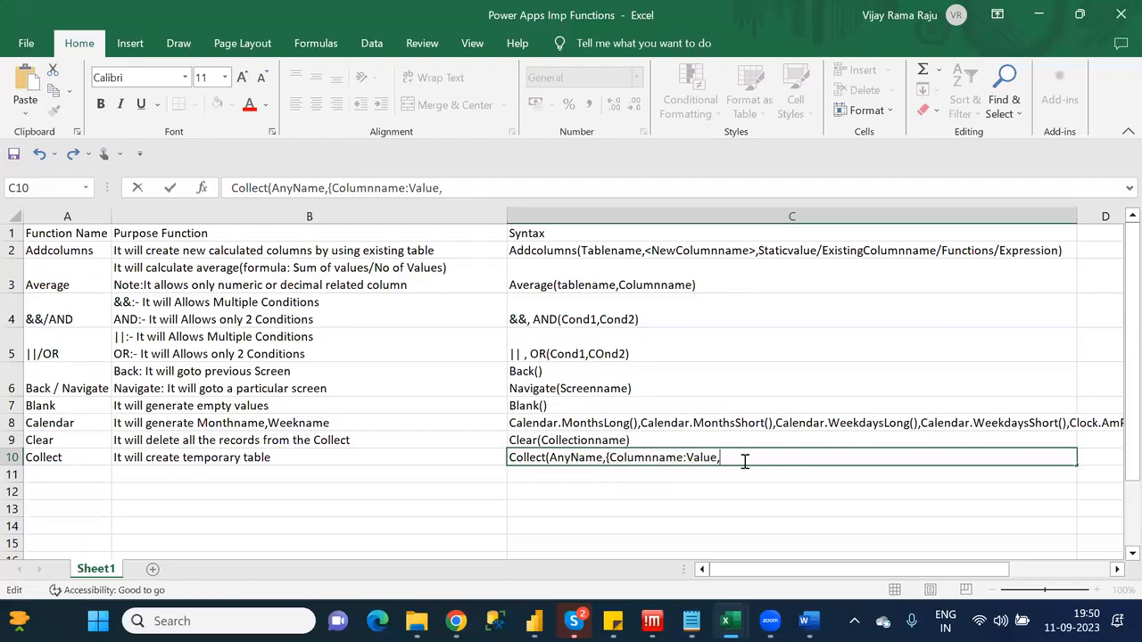
pyautogui.write('Columnname:Value,')
pyautogui.write('..}')
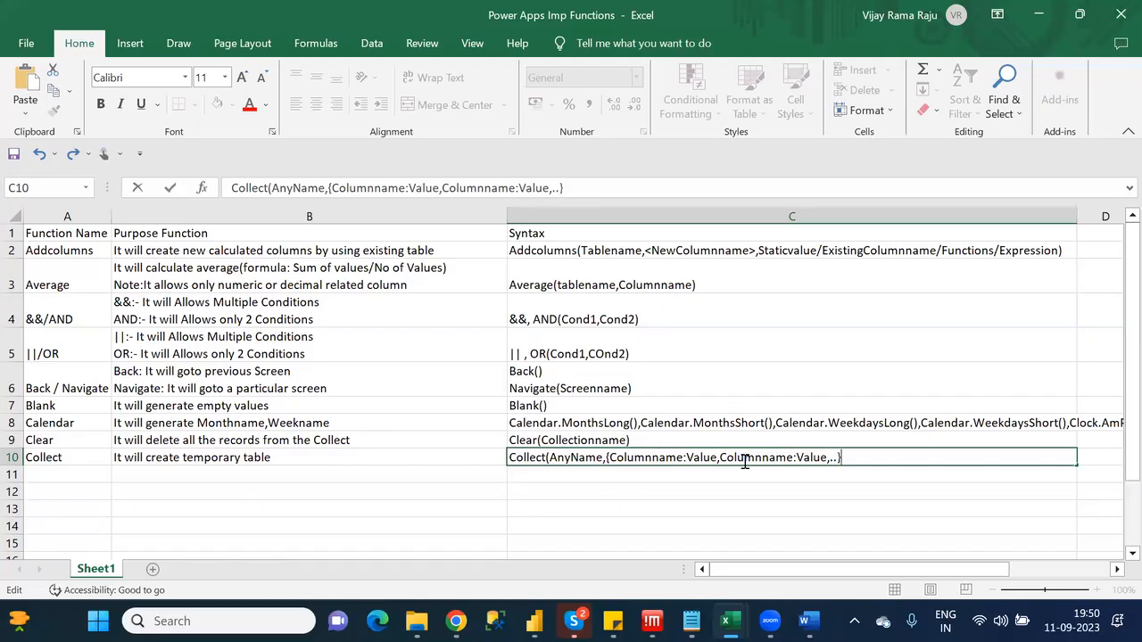
pyautogui.write(',')
# Append a copy of the "{Columnname:Value,Columnname:Value,..}," record in C10, end the syntax with "..)", and commit the entry
pyautogui.moveTo(606, 457); pyautogui.dragTo(844, 457)
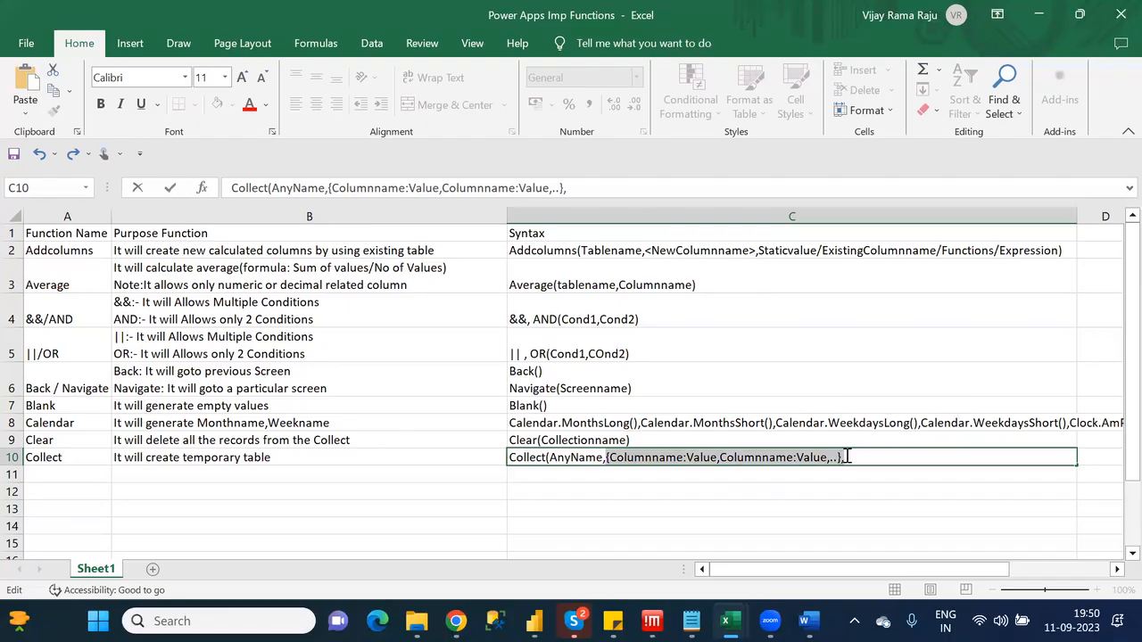
pyautogui.press('Home')
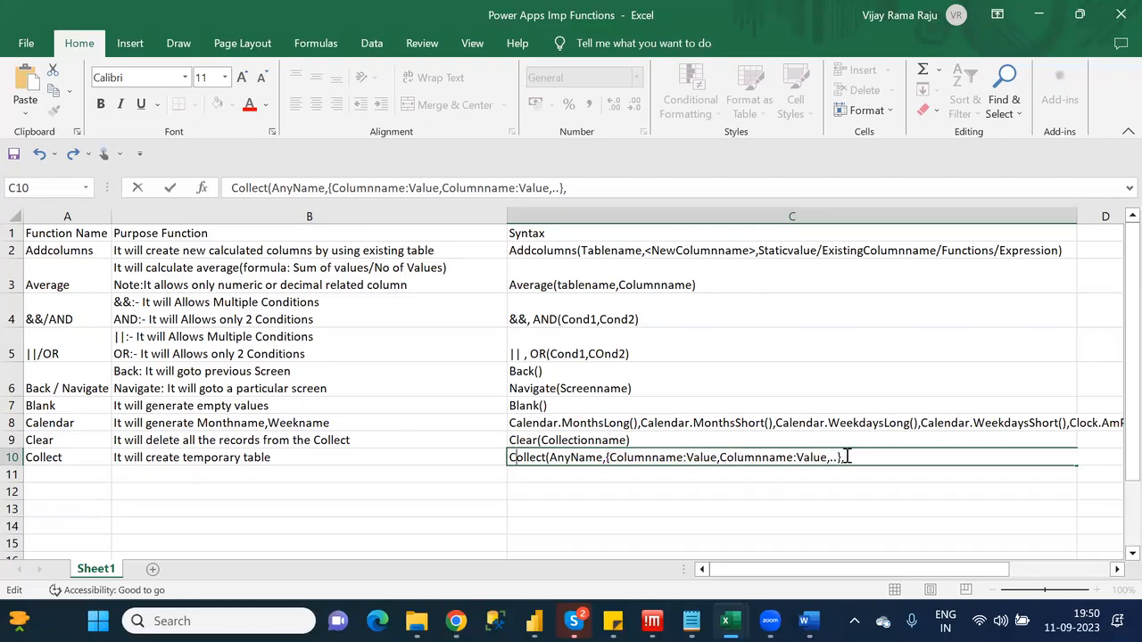
pyautogui.click(847, 457)
pyautogui.write('{Columnname:Value,Columnname:Value,..},')
pyautogui.write('..)')
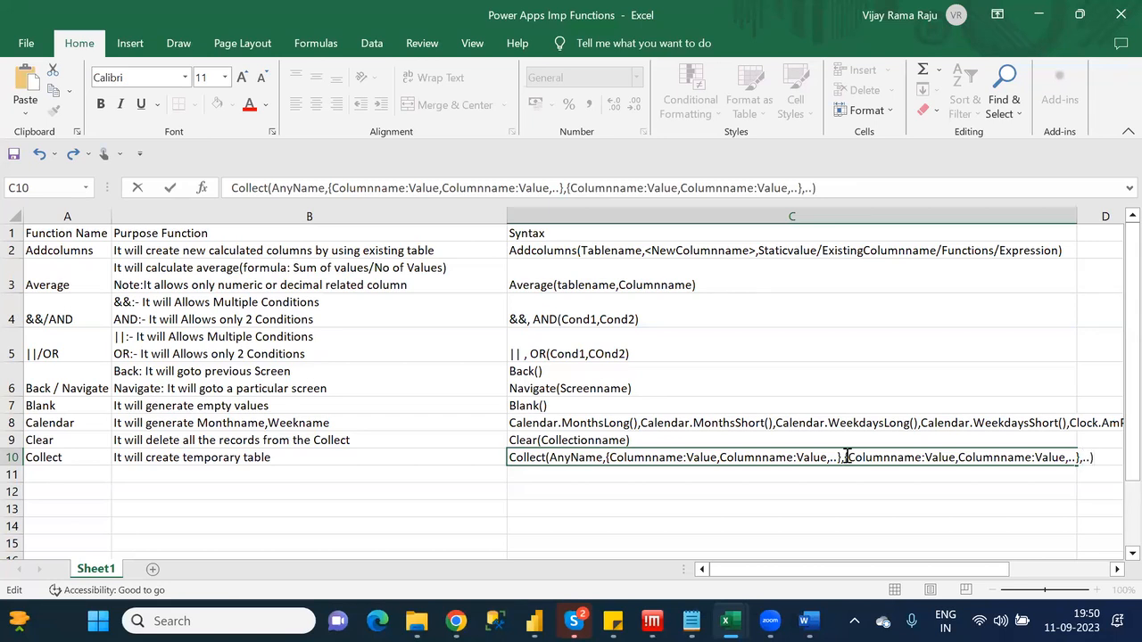
pyautogui.click(81, 460)
# Enter "Clear Collect" as the function name in cell A11
pyautogui.click(83, 472)
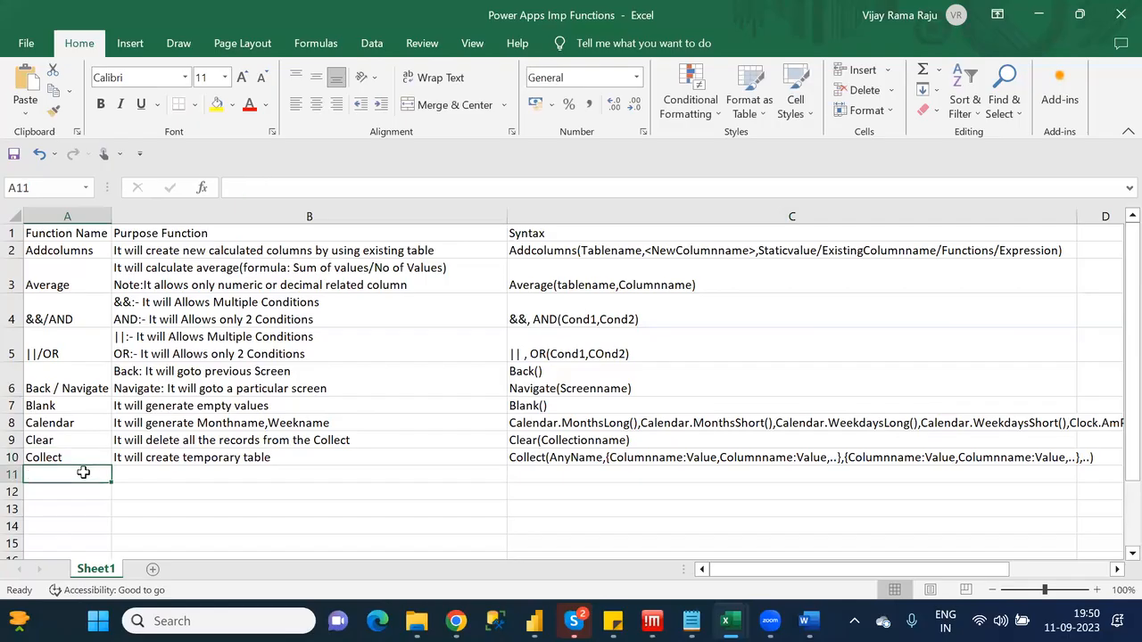
pyautogui.write('Clear')
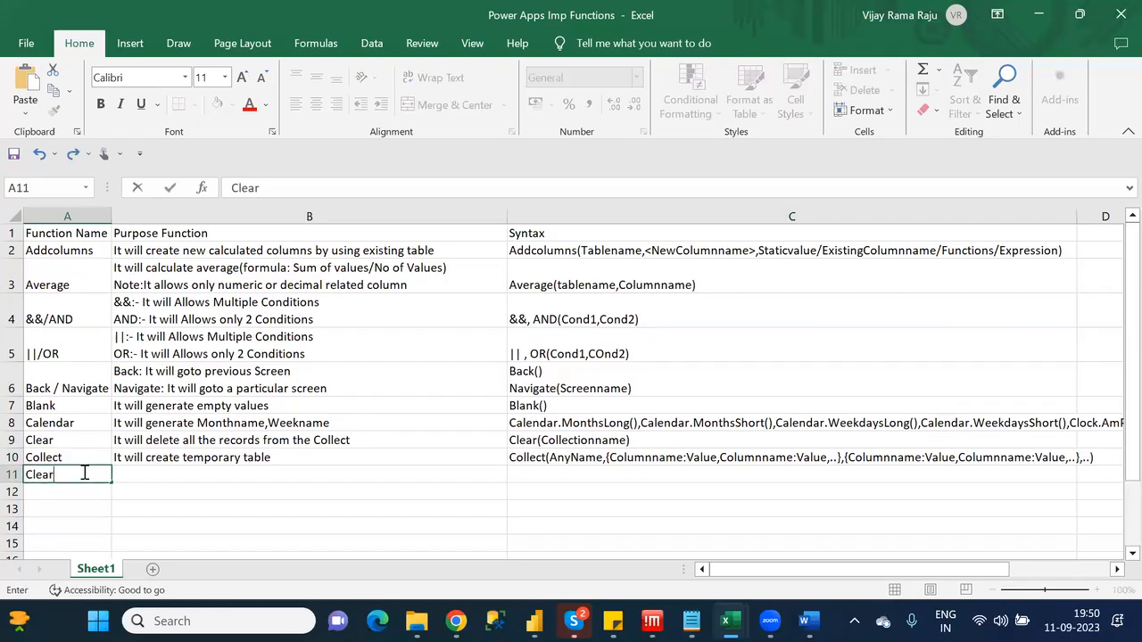
pyautogui.write(' Collect')
pyautogui.press('Tab')
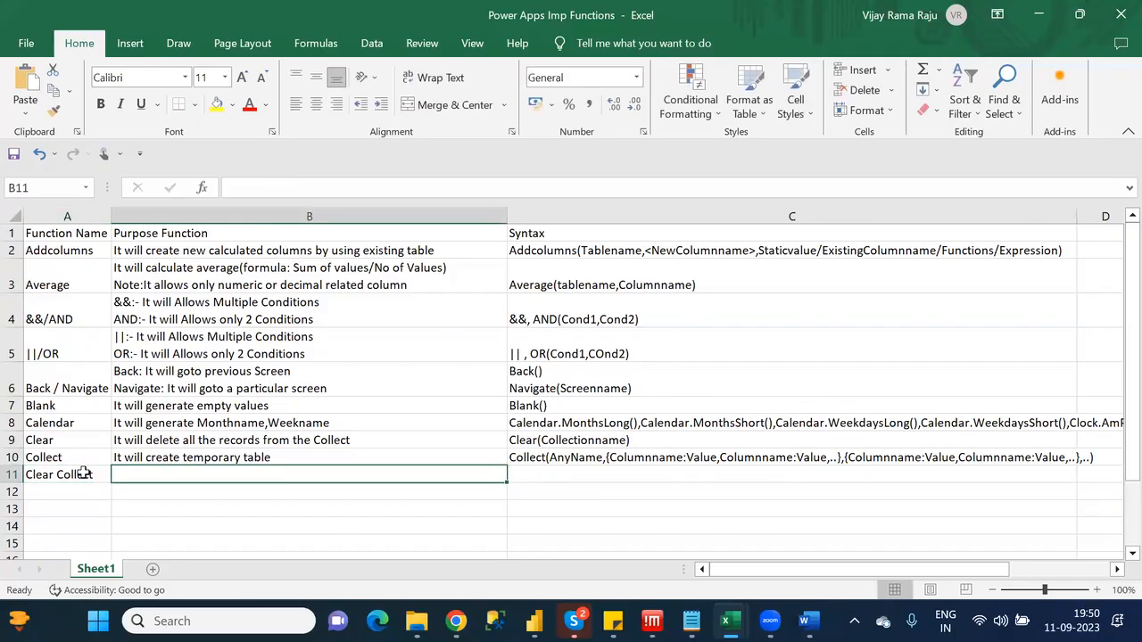
# Begin the Clear Collect purpose in cell B11 with "First it will delete all the records in the existing collect table"
pyautogui.write('Fi')
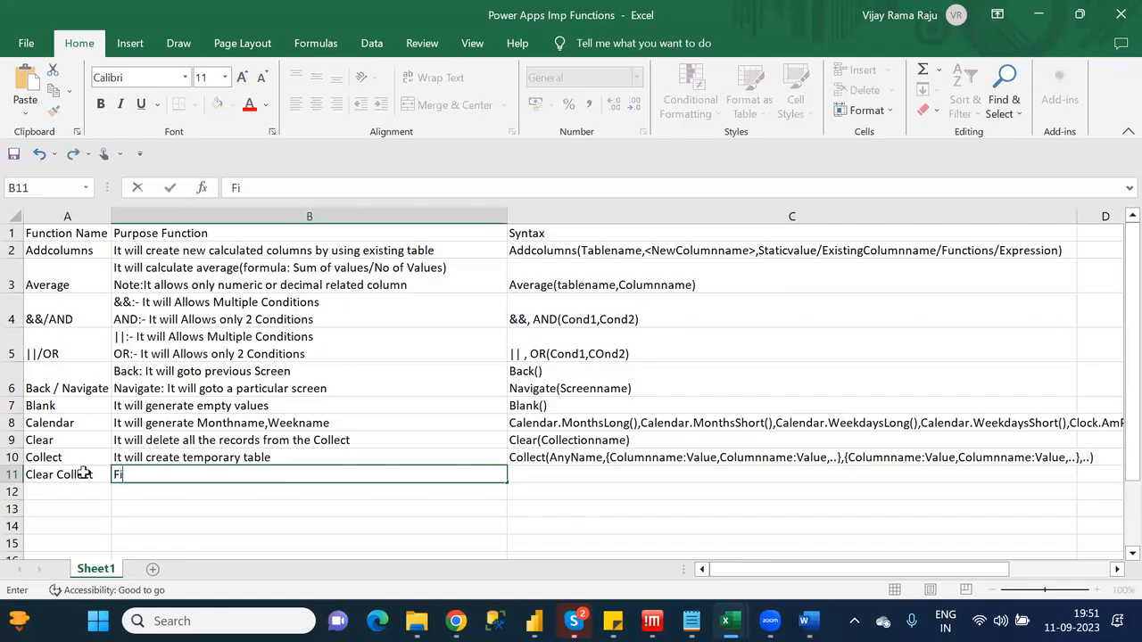
pyautogui.write('rst it willl')
pyautogui.press('BackSpace')
pyautogui.write('d')
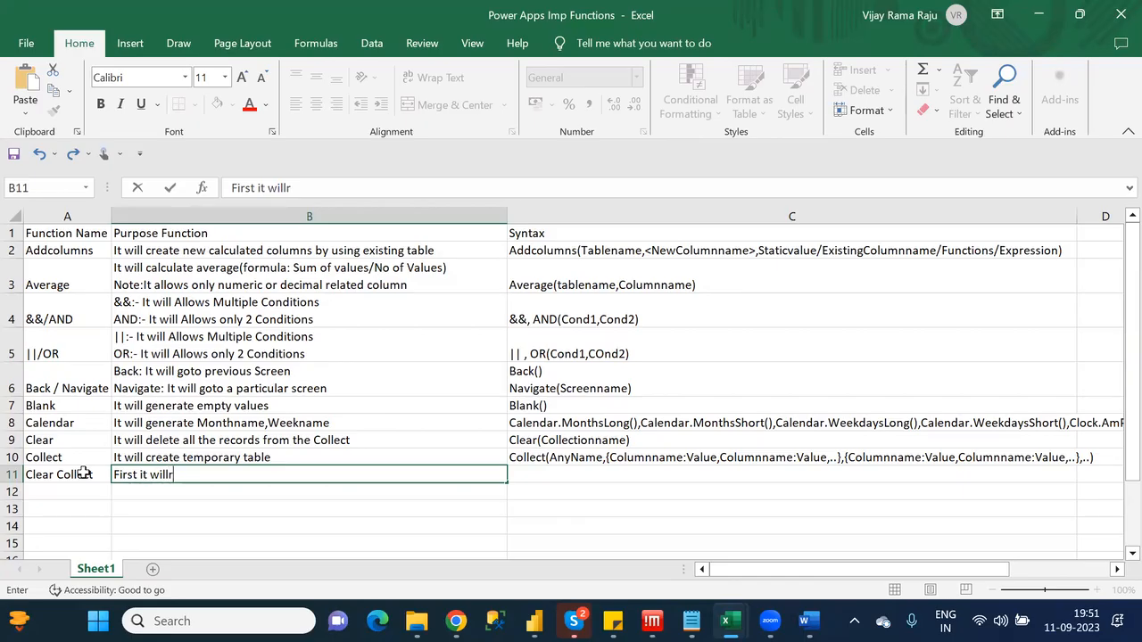
pyautogui.write('e')
pyautogui.write('lete all')
pyautogui.write(' the recor')
pyautogui.write('ds in')
pyautogui.write(' teh')
pyautogui.press('BackSpace')
pyautogui.press('BackSpace')
pyautogui.write('he existing collect table')
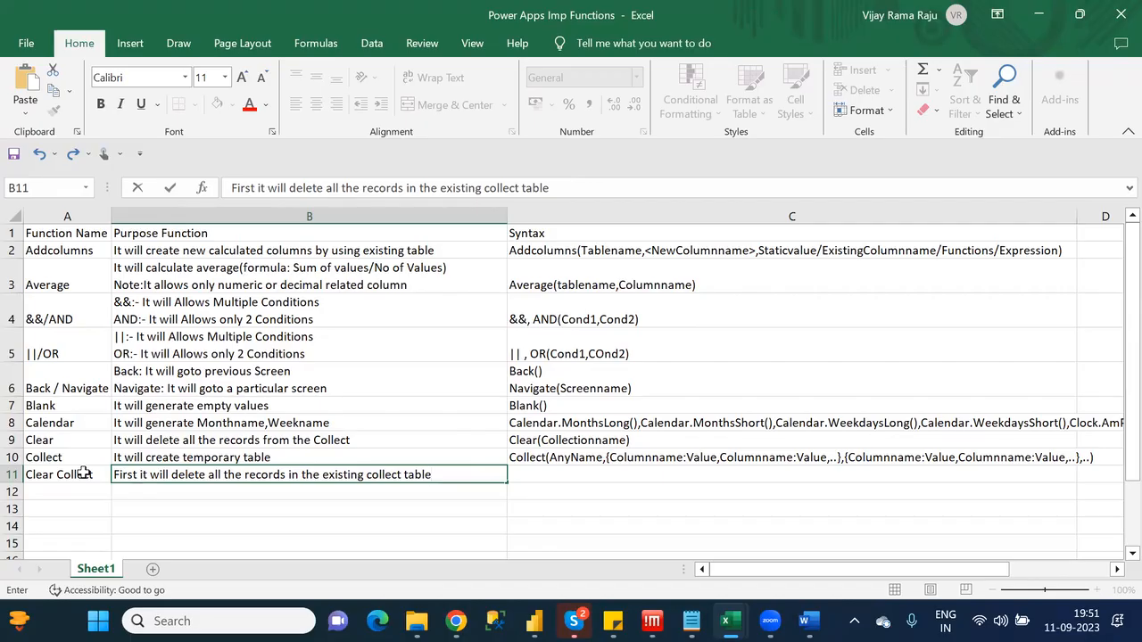
# Continue the B11 purpose with ". After that I will create new records in the same collect table" and commit the entry
pyautogui.write('. After that I will create new cr')
pyautogui.press('BackSpace')
pyautogui.press('BackSpace')
pyautogui.write('records in the same')
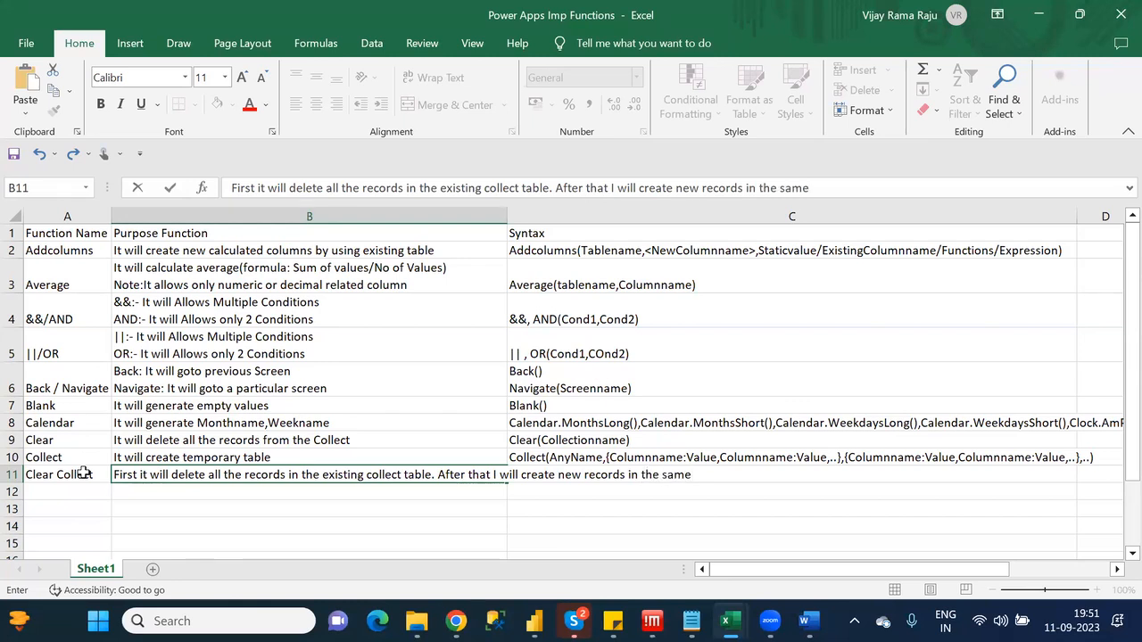
pyautogui.write(' collect tba')
pyautogui.write('le')
pyautogui.press('BackSpace')
pyautogui.press('BackSpace')
pyautogui.press('BackSpace')
pyautogui.press('BackSpace')
pyautogui.write('able')
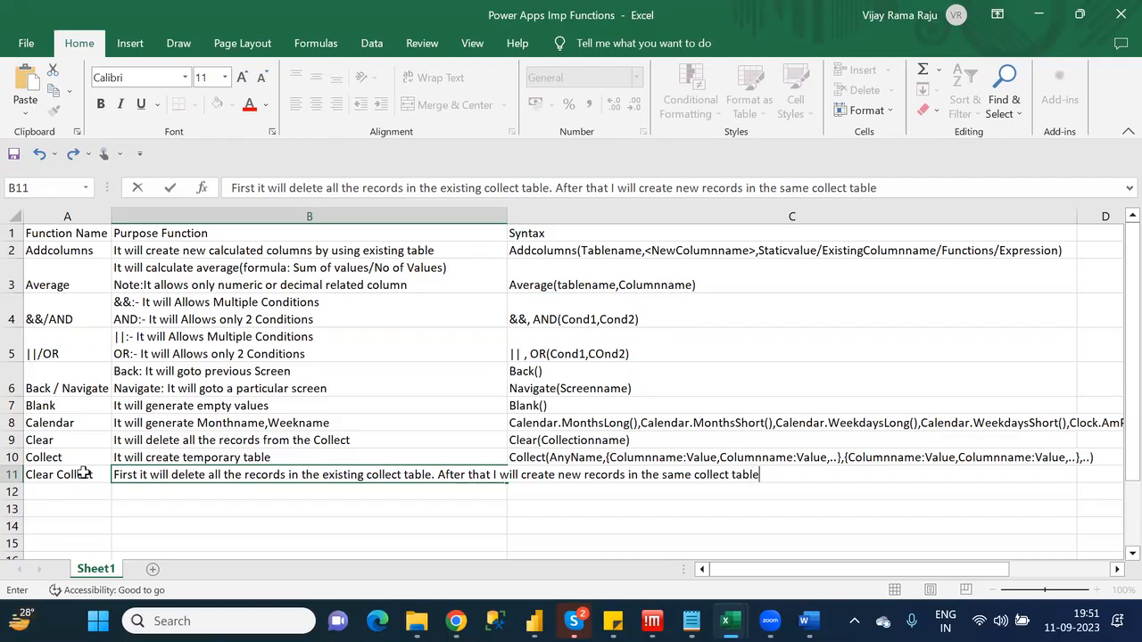
pyautogui.press('Return')
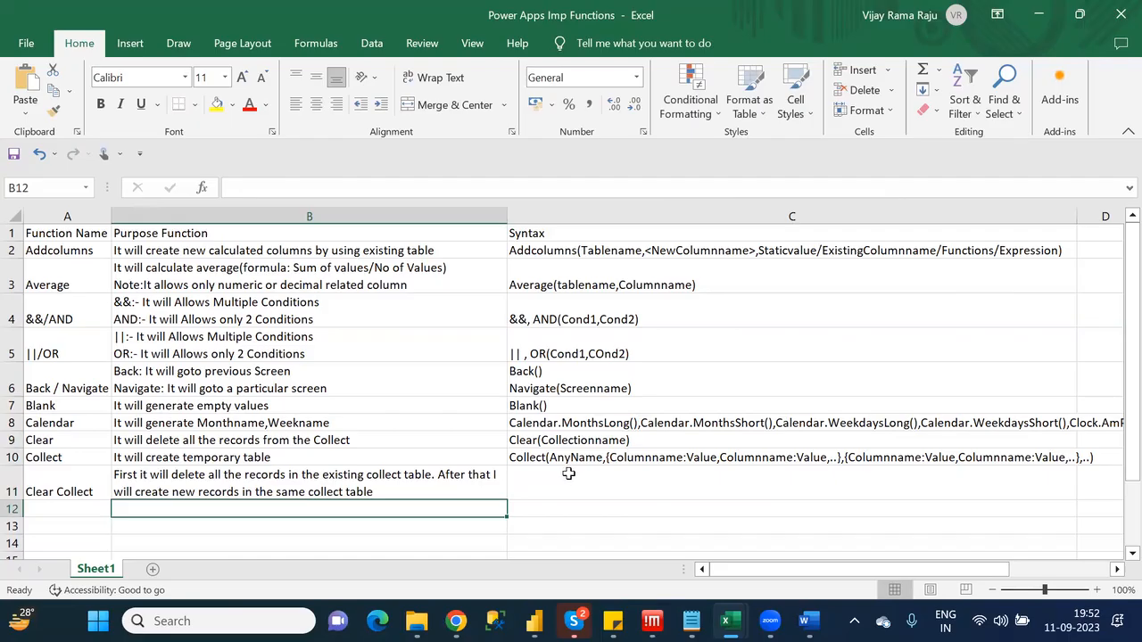
# Begin the Clear Collect syntax in cell C11 with "ClearCollect("
pyautogui.click(567, 473)
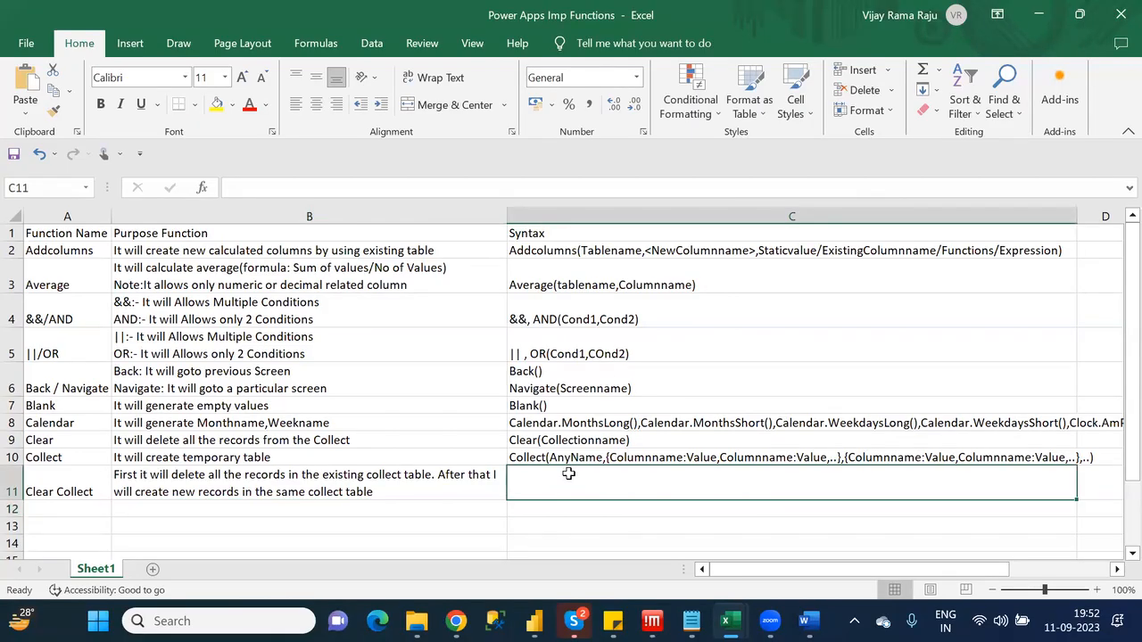
pyautogui.write('CLear')
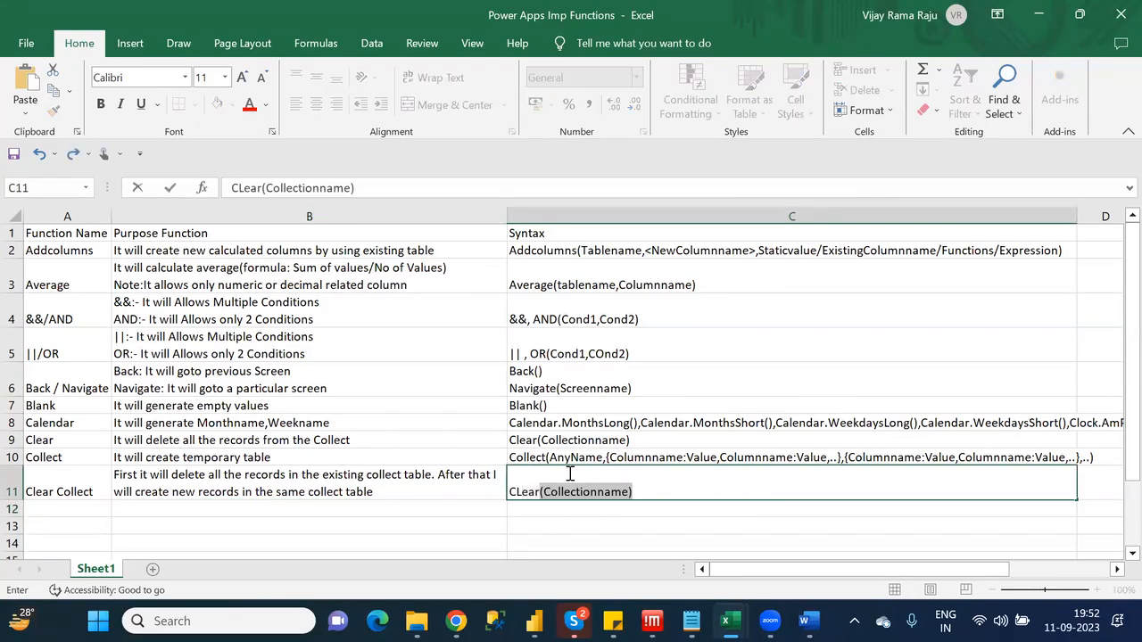
pyautogui.press('BackSpace')
pyautogui.press('BackSpace')
pyautogui.press('BackSpace')
pyautogui.press('BackSpace')
pyautogui.press('BackSpace')
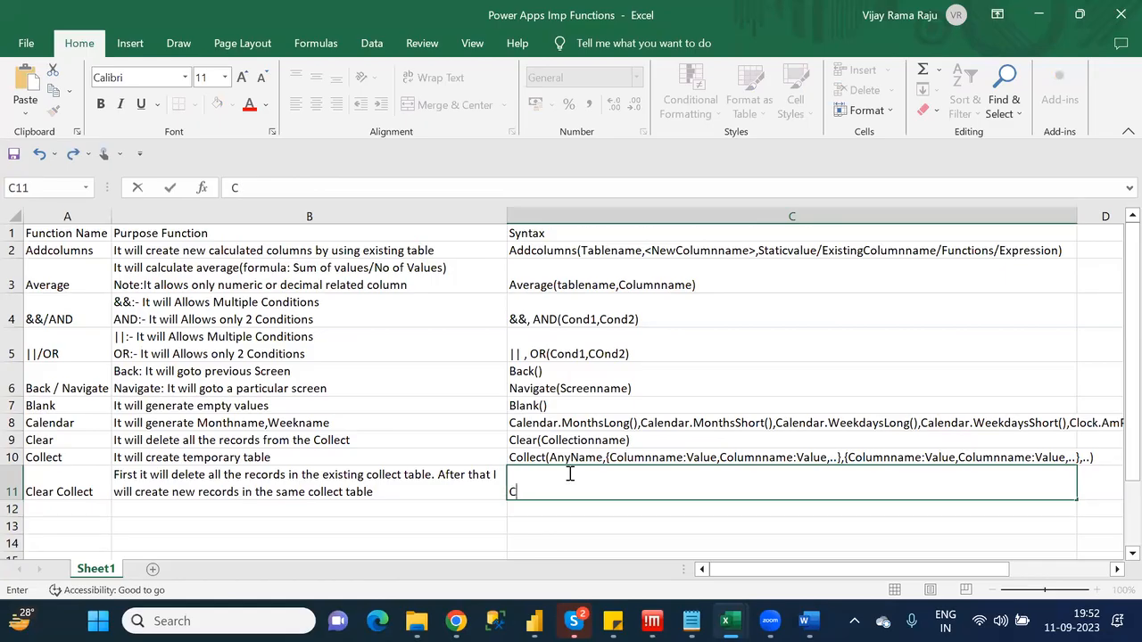
pyautogui.write('lear')
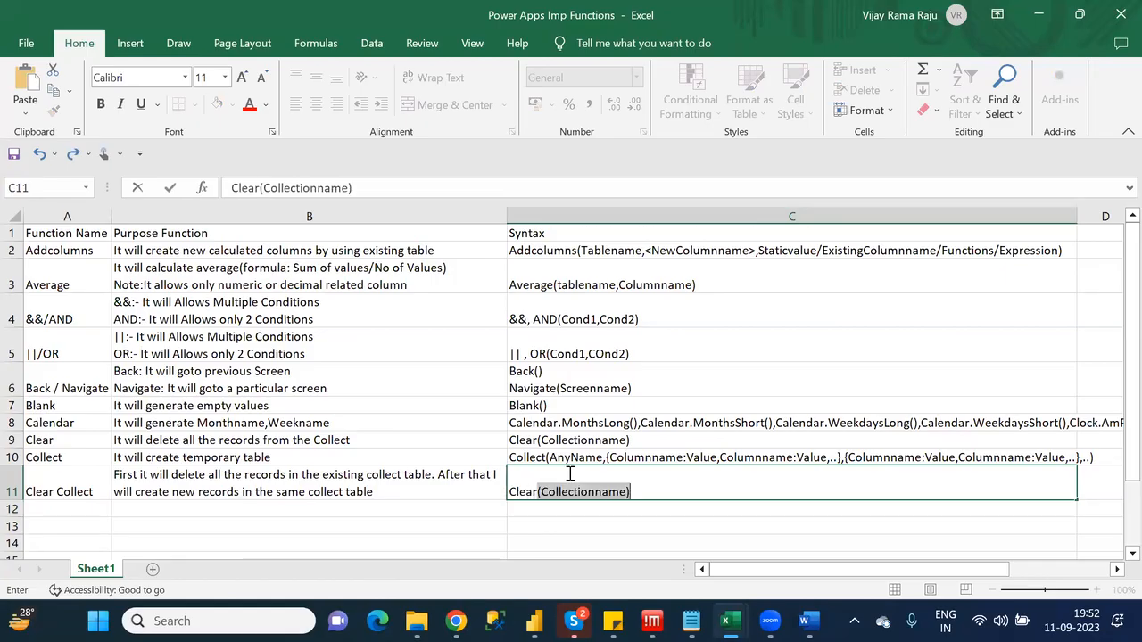
pyautogui.write('Collec')
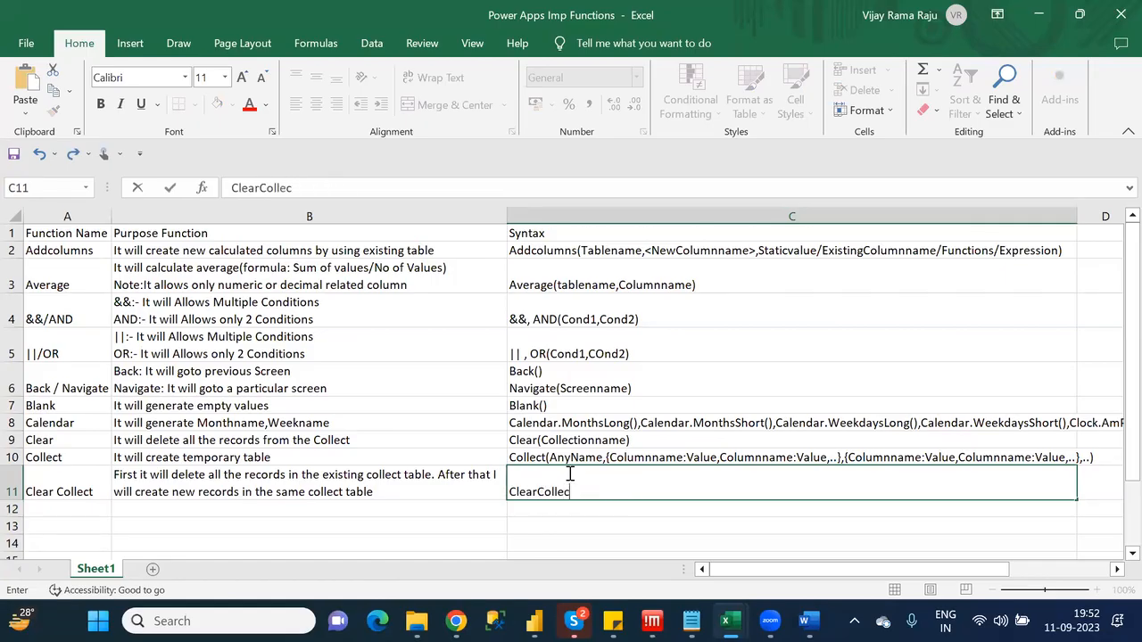
pyautogui.write('t(')
# Add "ExistingCollectName" as the first argument of the ClearCollect syntax in C11
pyautogui.write('A')
pyautogui.press('BackSpace')
pyautogui.write('E')
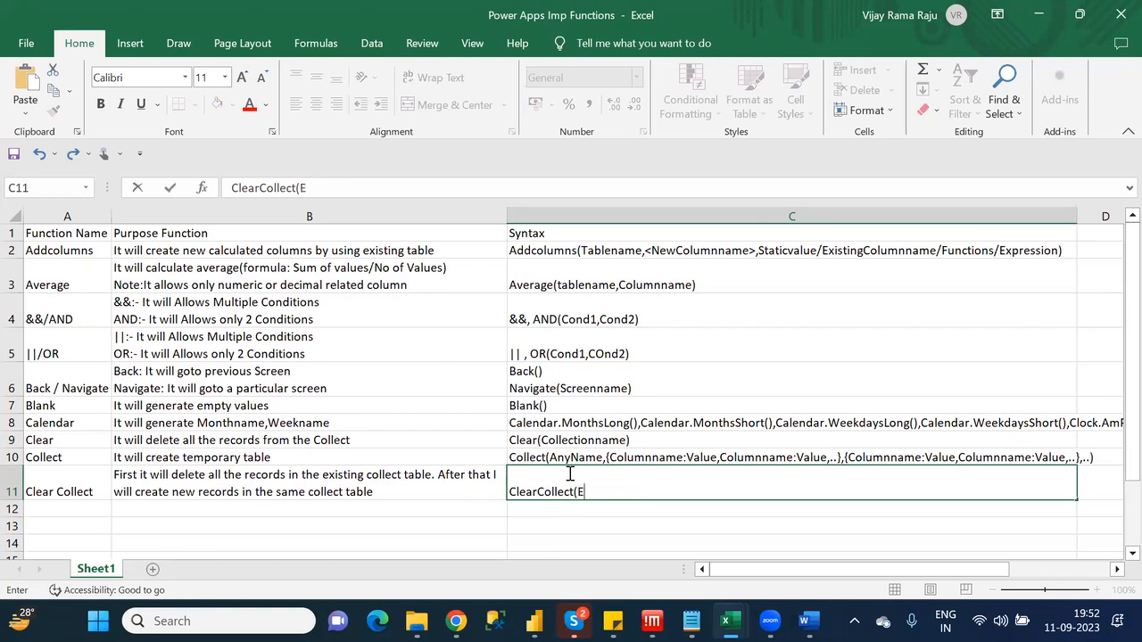
pyautogui.write('xistingColle')
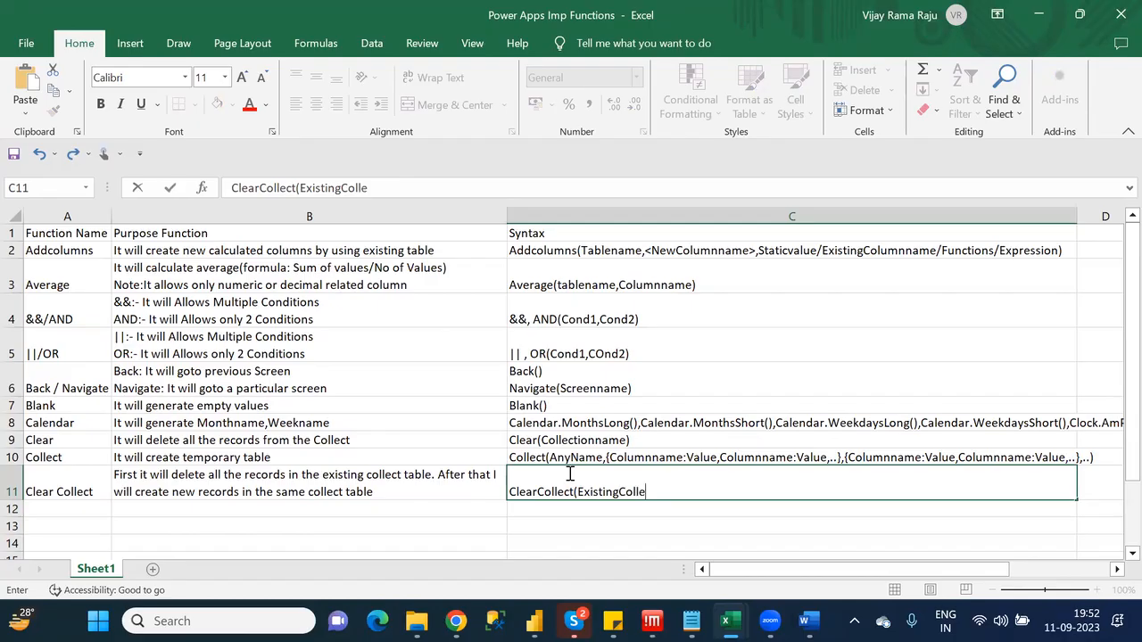
pyautogui.write('ctName.')
# Copy everything after "AnyName" in the C10 Collect syntax, append it to the C11 ClearCollect syntax, and commit the entry
pyautogui.click(605, 457)
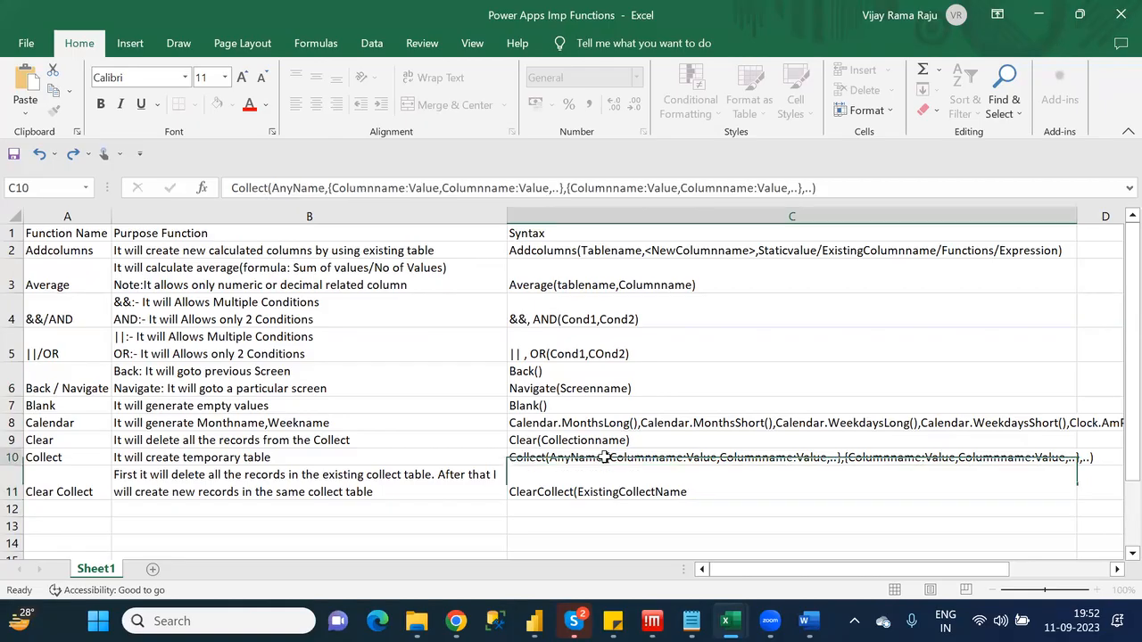
pyautogui.click(325, 187)
pyautogui.moveTo(436, 181); pyautogui.dragTo(824, 188)
pyautogui.hotkey('ctrl', 'c')
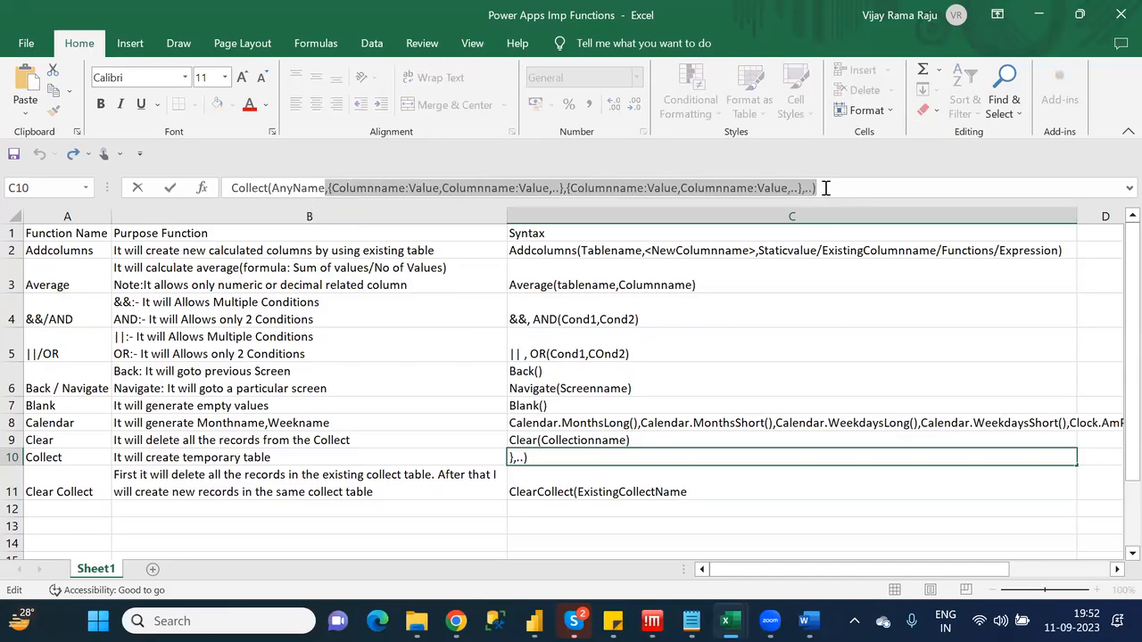
pyautogui.click(708, 493)
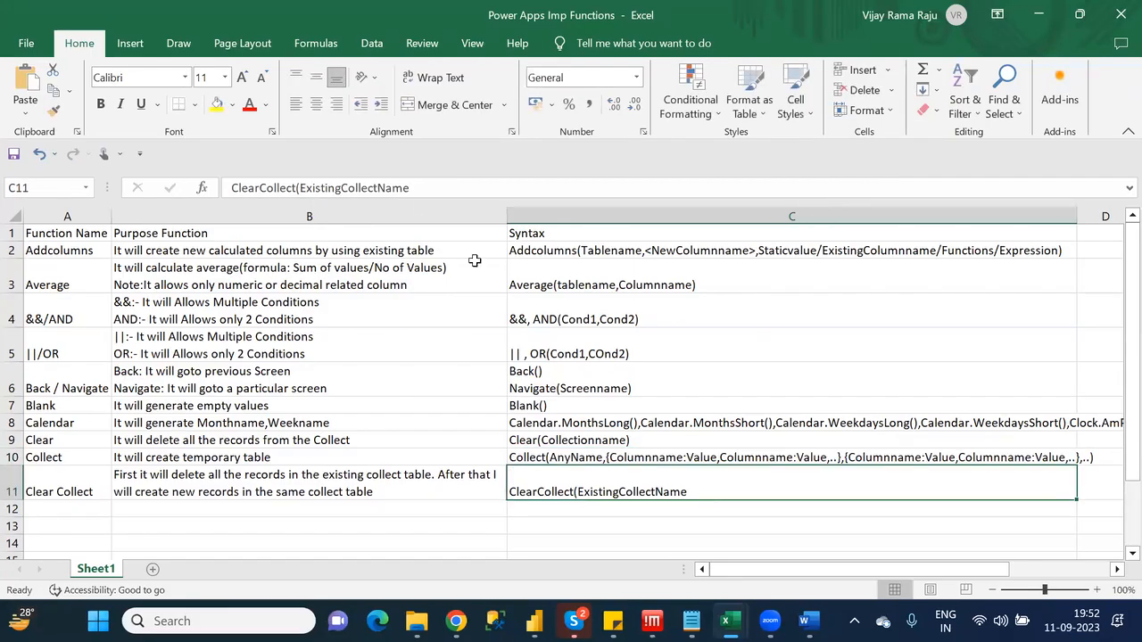
pyautogui.click(426, 183)
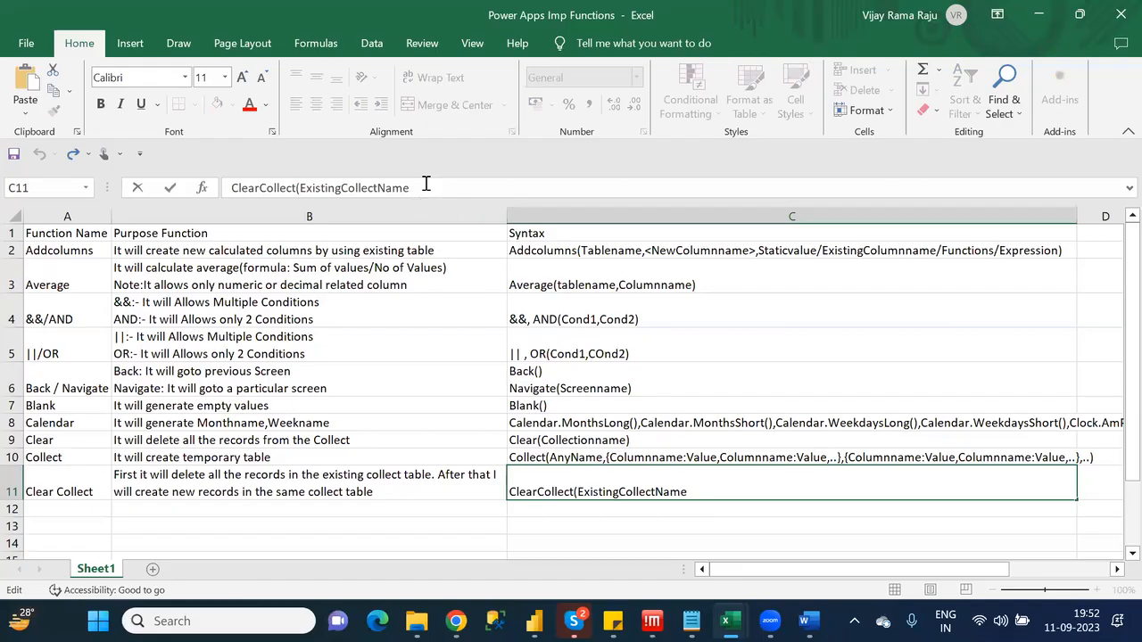
pyautogui.hotkey('ctrl', 'v')
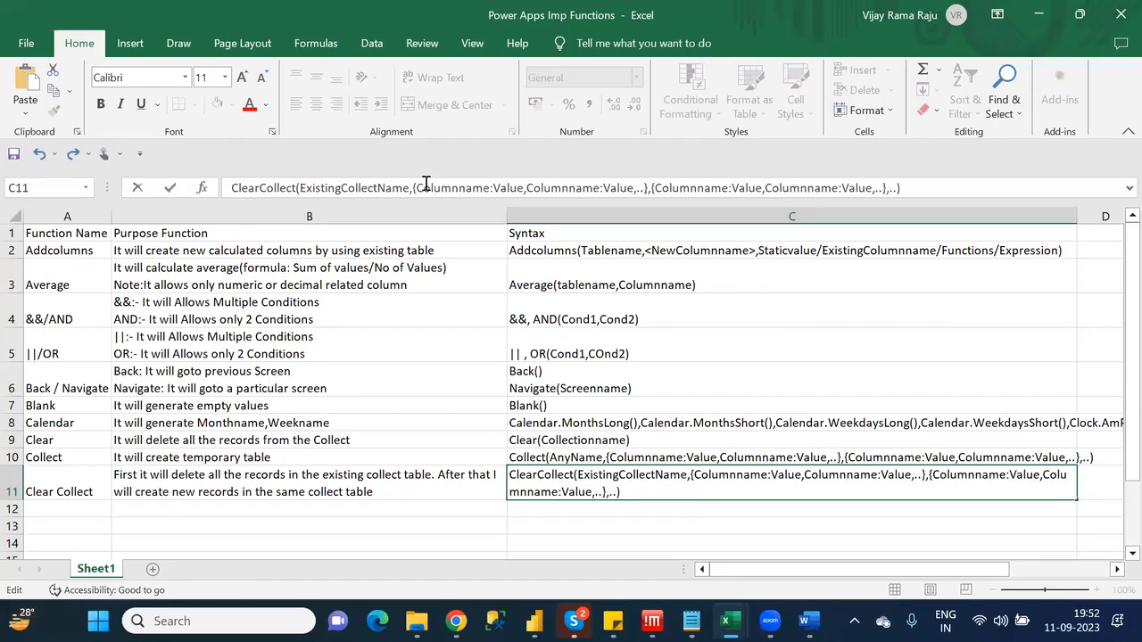
pyautogui.click(552, 515)
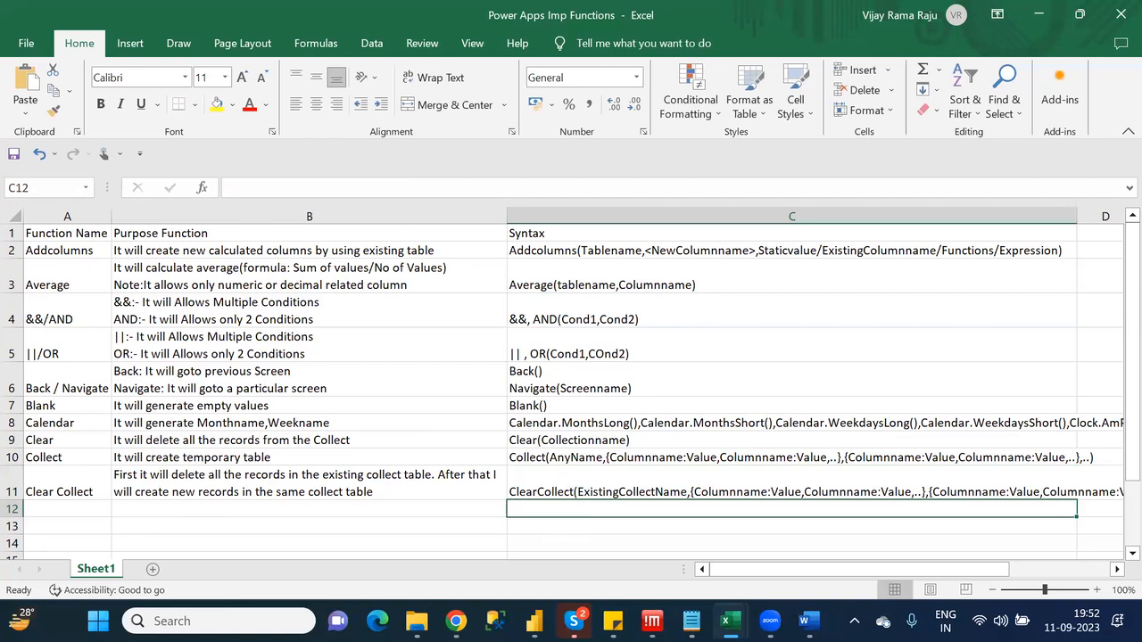
# Check the category-wise function list in Notepad, return to Excel, and enter "Coalesce" as the function name in cell A12
pyautogui.hotkey('alt', 'Tab')
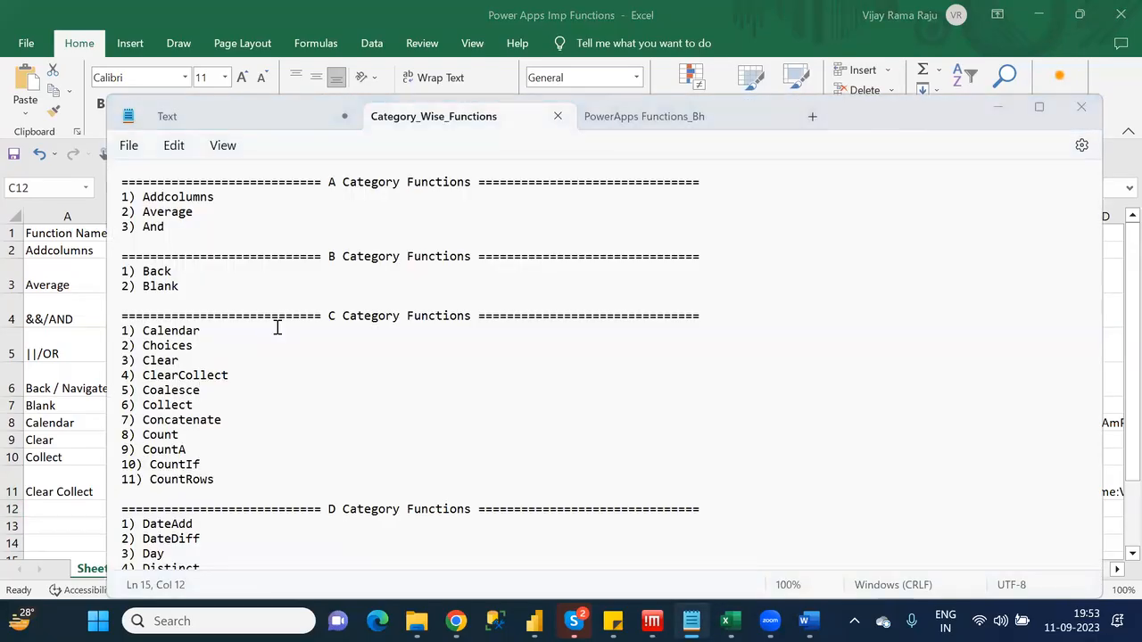
pyautogui.hotkey('alt', 'Tab')
pyautogui.click(85, 512)
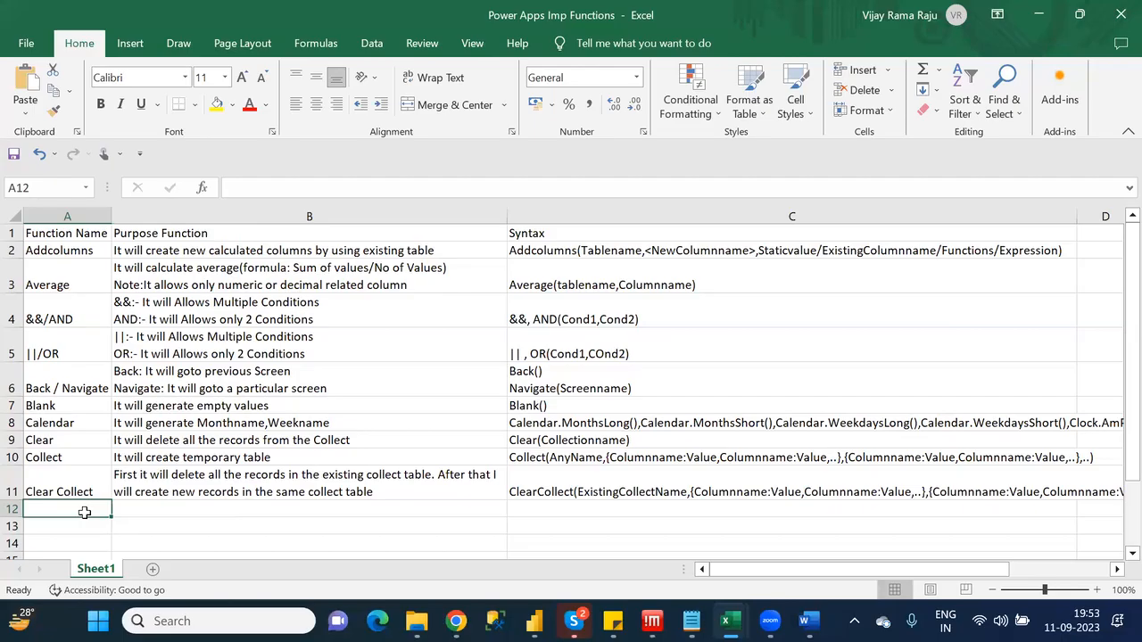
pyautogui.write('Coa')
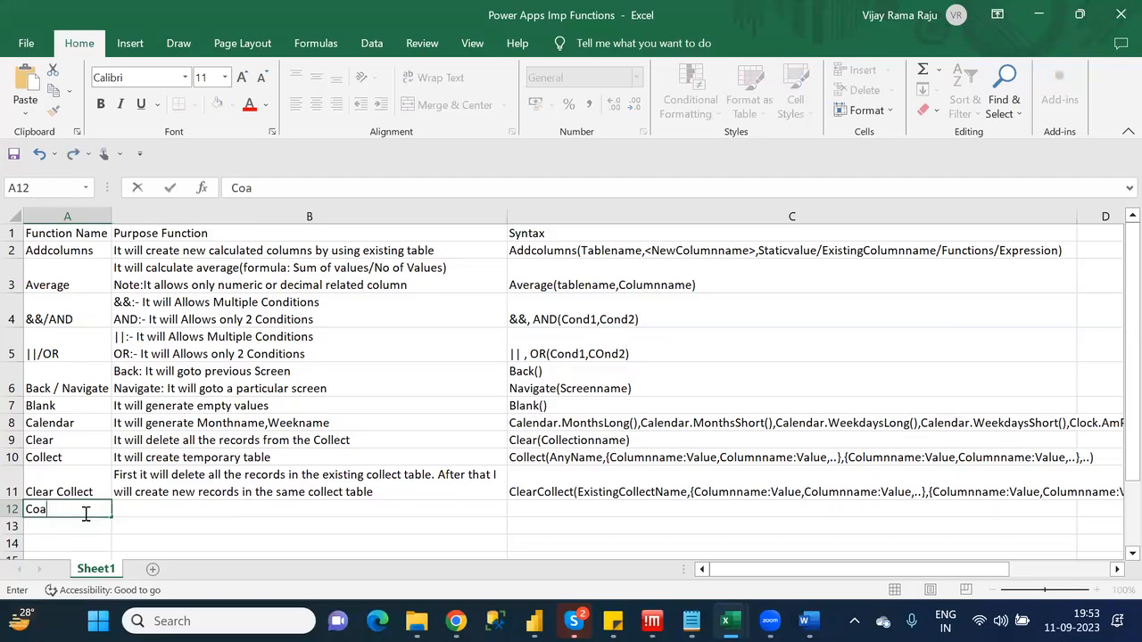
pyautogui.write('lesce')
pyautogui.press('Tab')
# Enter "It returns Not null values" as the Coalesce purpose in cell B12
pyautogui.write('It')
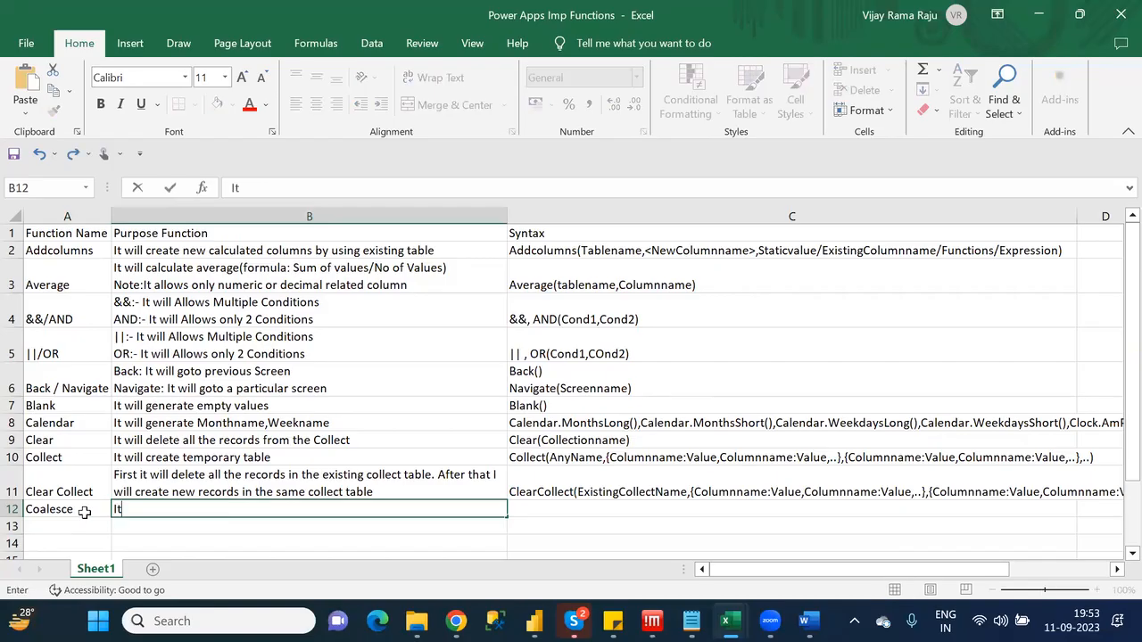
pyautogui.write(' returns Not')
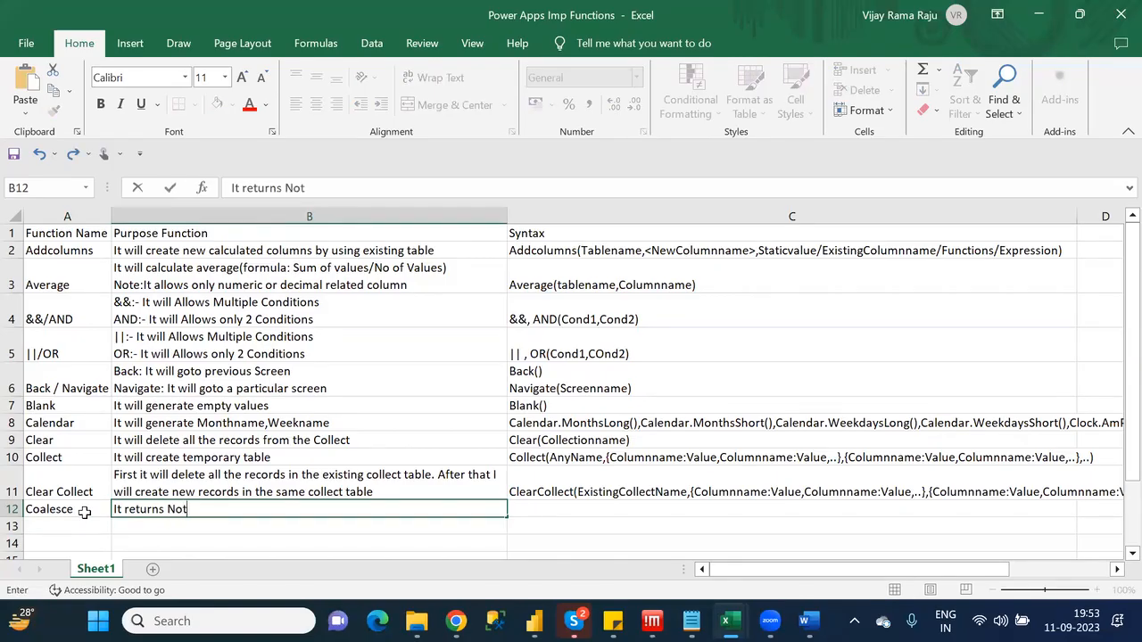
pyautogui.write(' null values')
pyautogui.press('Tab')
# Begin the Coalesce syntax in cell C12 with "Coalesce("
pyautogui.write('COa')
pyautogui.press('BackSpace')
pyautogui.press('BackSpace')
pyautogui.write('oale')
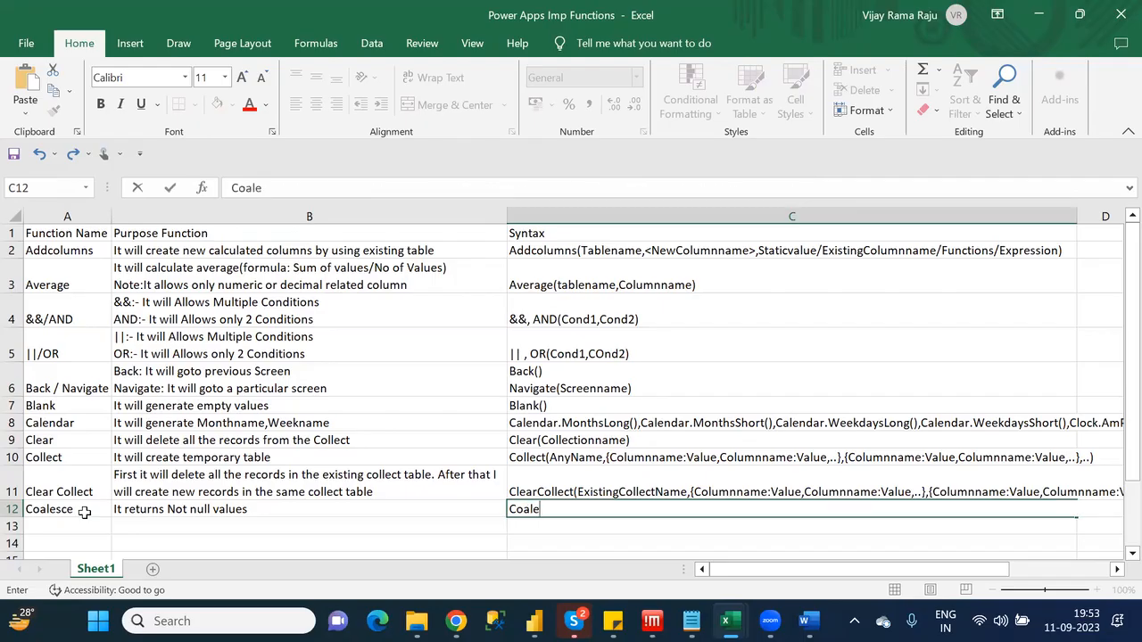
pyautogui.write('sce(')
# Switch to the Microsoft Learn window in Chrome and close the Calendar and Clock functions page
pyautogui.hotkey('alt', 'Tab')
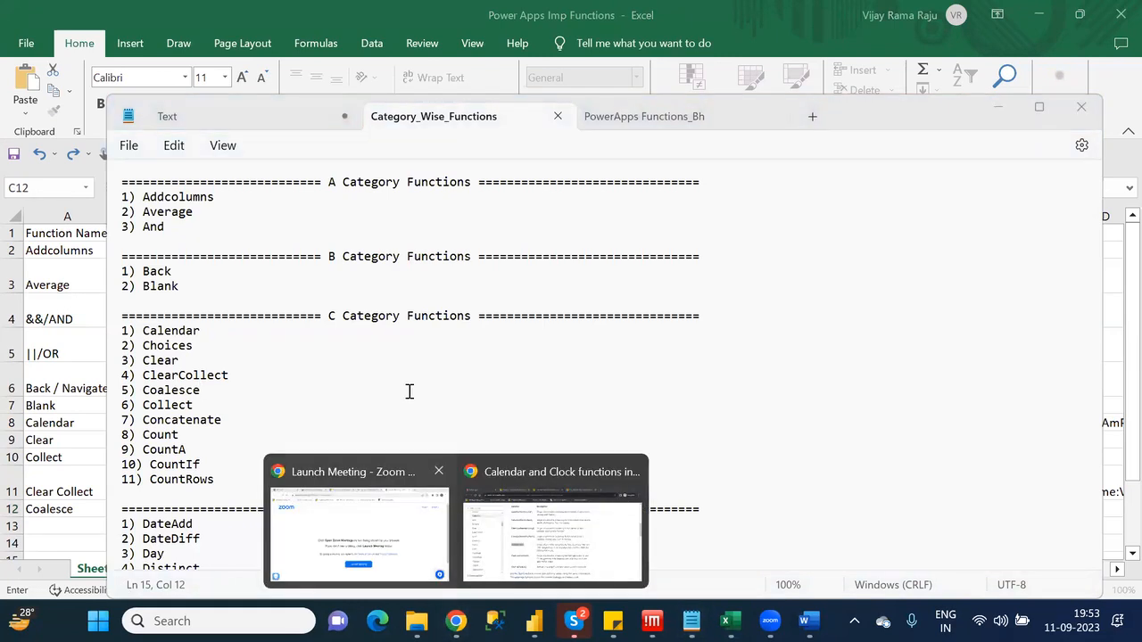
pyautogui.click(505, 530)
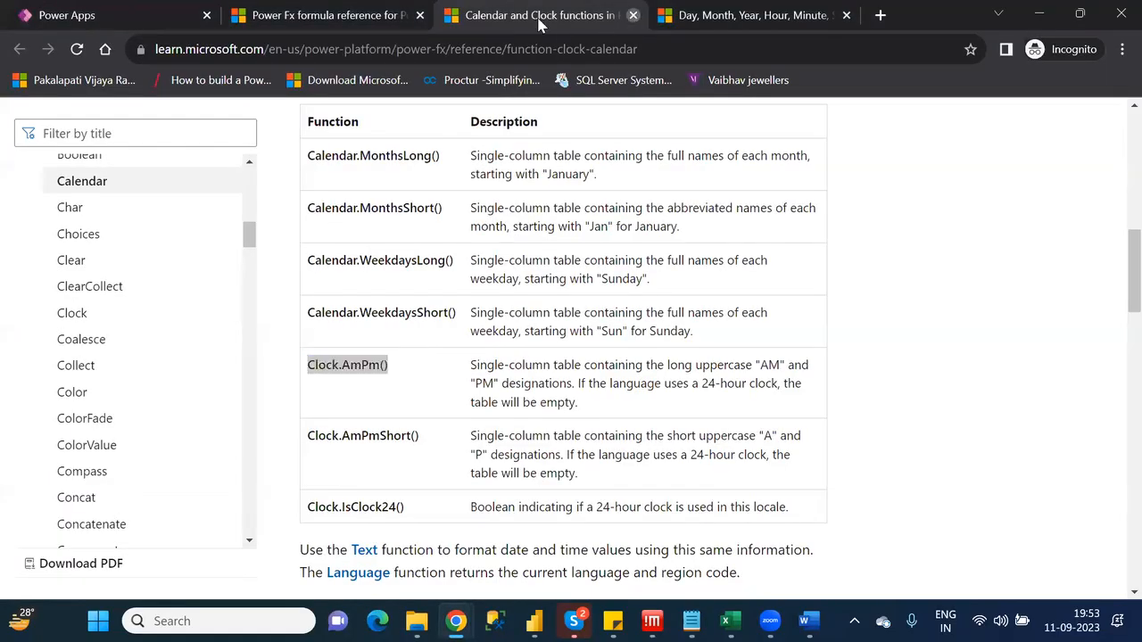
pyautogui.click(633, 16)
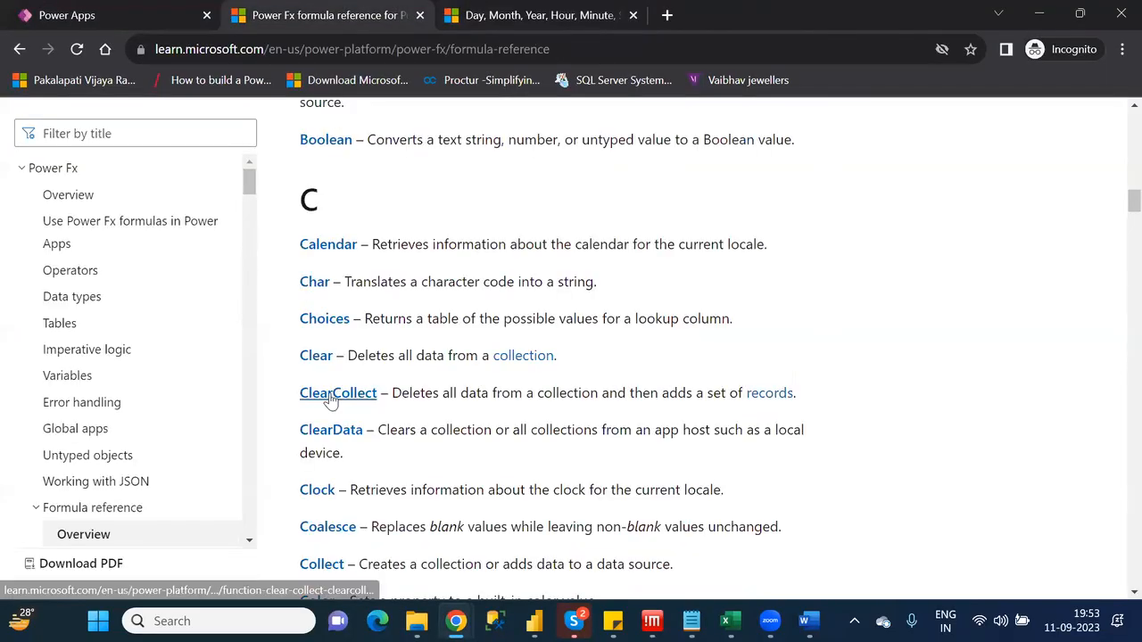
# Open the Coalesce reference from the C section of the Power Fx formula reference in a new browser tab and display it
pyautogui.scroll(-2, 329, 399)
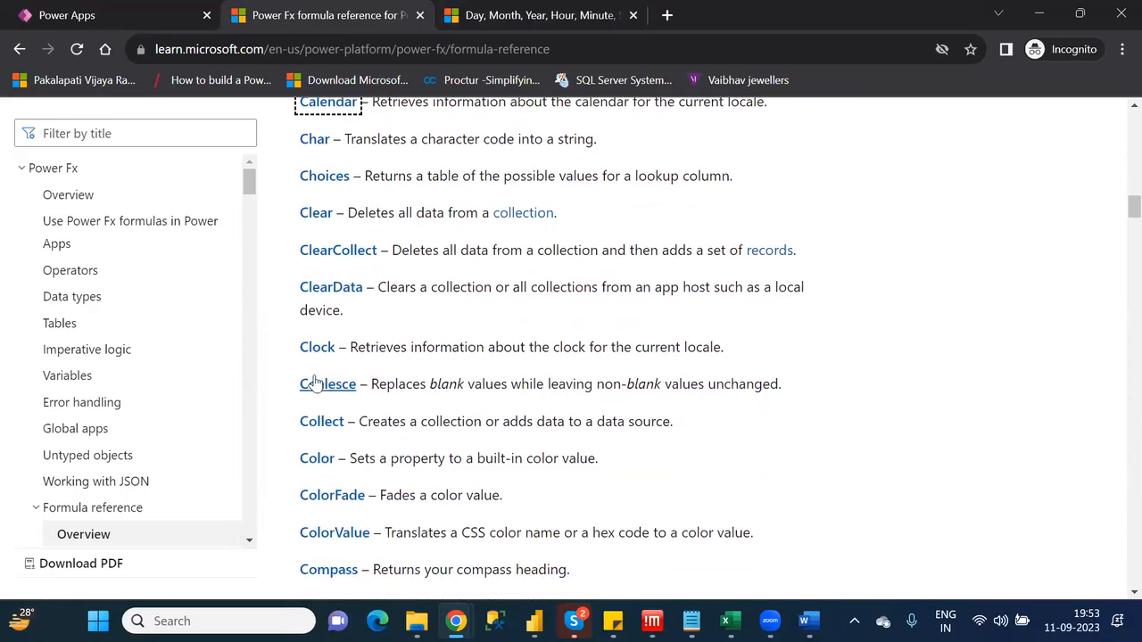
pyautogui.rightClick(316, 384)
pyautogui.middleClick(316, 385)
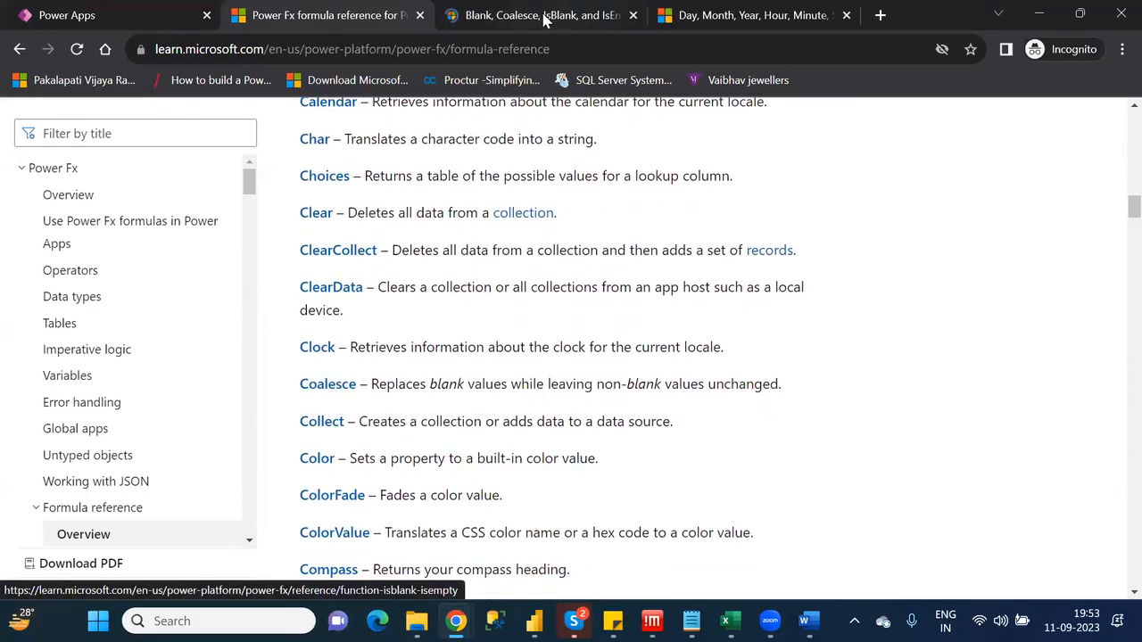
pyautogui.click(542, 15)
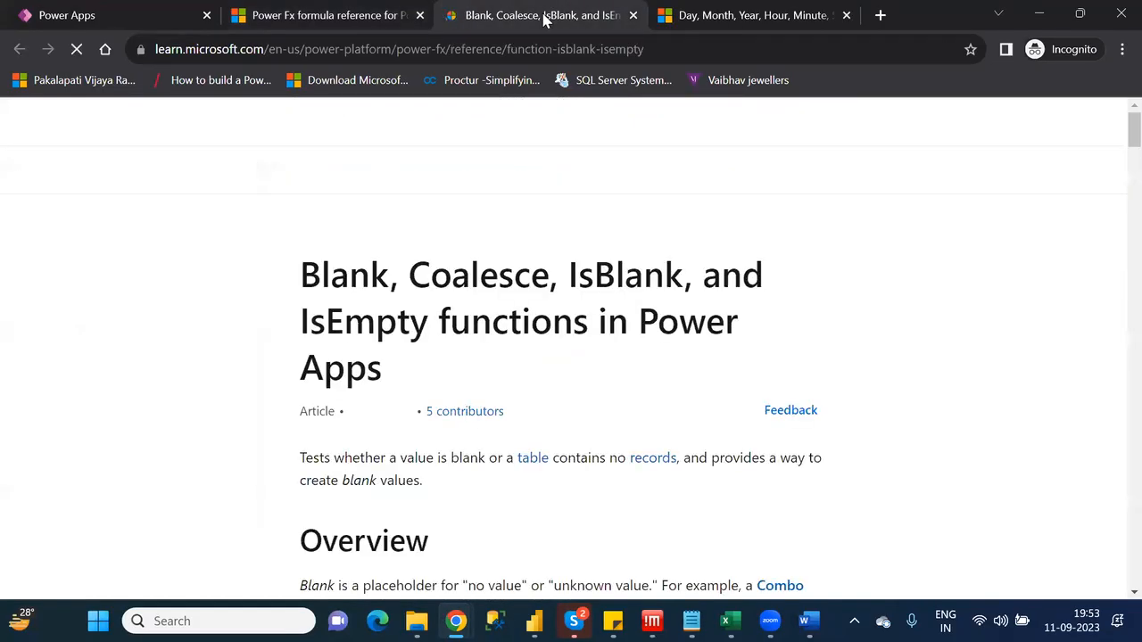
# Look through the Blank, Coalesce, IsBlank, and IsEmpty article for the Coalesce section and its syntax
pyautogui.press('Down')
pyautogui.press('Down')
pyautogui.press('Down')
pyautogui.press('Down')
pyautogui.press('Down')
pyautogui.press('Down')
pyautogui.press('Down')
pyautogui.press('Down')
pyautogui.press('Down')
pyautogui.press('Down')
pyautogui.press('Down')
pyautogui.press('Down')
pyautogui.press('Down')
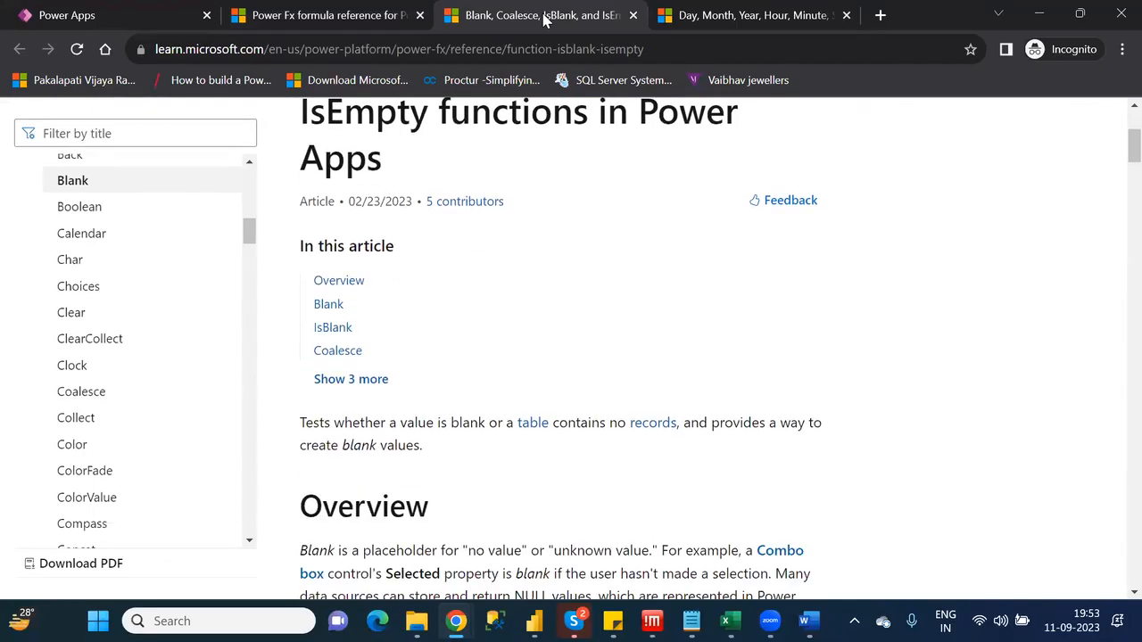
pyautogui.press('Down')
pyautogui.press('Down')
pyautogui.press('Down')
pyautogui.press('Down')
pyautogui.press('Down')
pyautogui.press('Down')
pyautogui.press('Down')
pyautogui.press('Down')
pyautogui.press('Down')
pyautogui.press('Down')
pyautogui.press('Down')
pyautogui.press('Down')
pyautogui.press('Down')
pyautogui.press('Down')
pyautogui.press('Down')
pyautogui.press('Down')
pyautogui.press('Down')
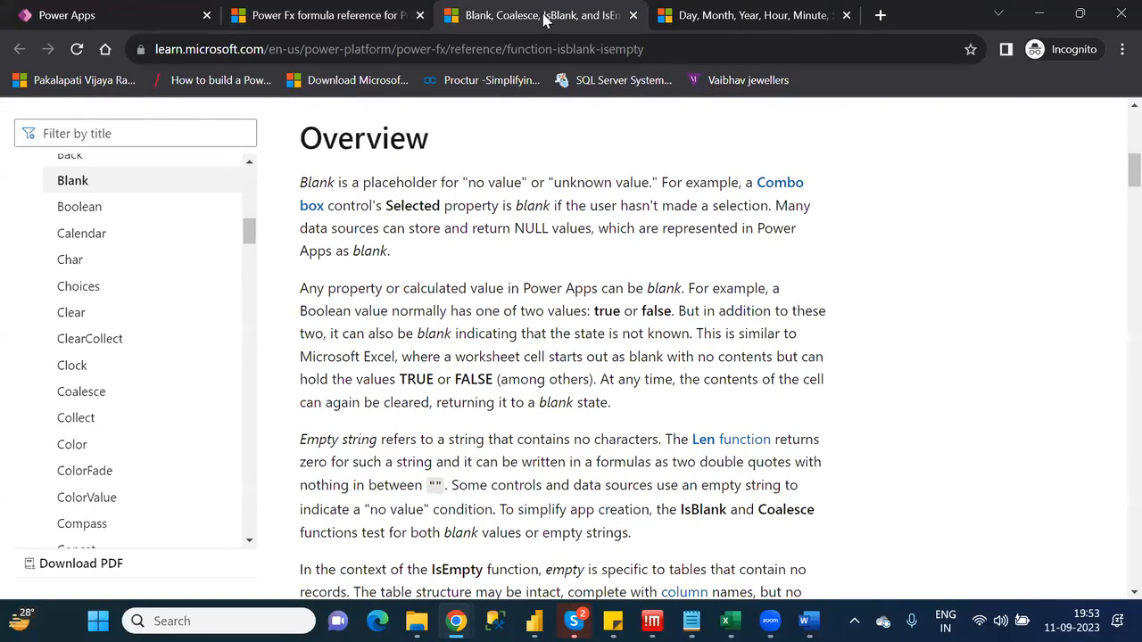
pyautogui.press('Down')
pyautogui.press('Down')
pyautogui.press('Down')
pyautogui.press('Down')
pyautogui.press('Down')
pyautogui.press('Down')
pyautogui.press('Down')
pyautogui.press('Down')
pyautogui.press('Down')
pyautogui.press('Down')
pyautogui.press('Down')
pyautogui.press('Down')
pyautogui.press('Down')
pyautogui.press('Down')
pyautogui.press('Down')
pyautogui.press('Down')
pyautogui.press('Down')
pyautogui.press('Down')
pyautogui.press('Down')
pyautogui.press('Down')
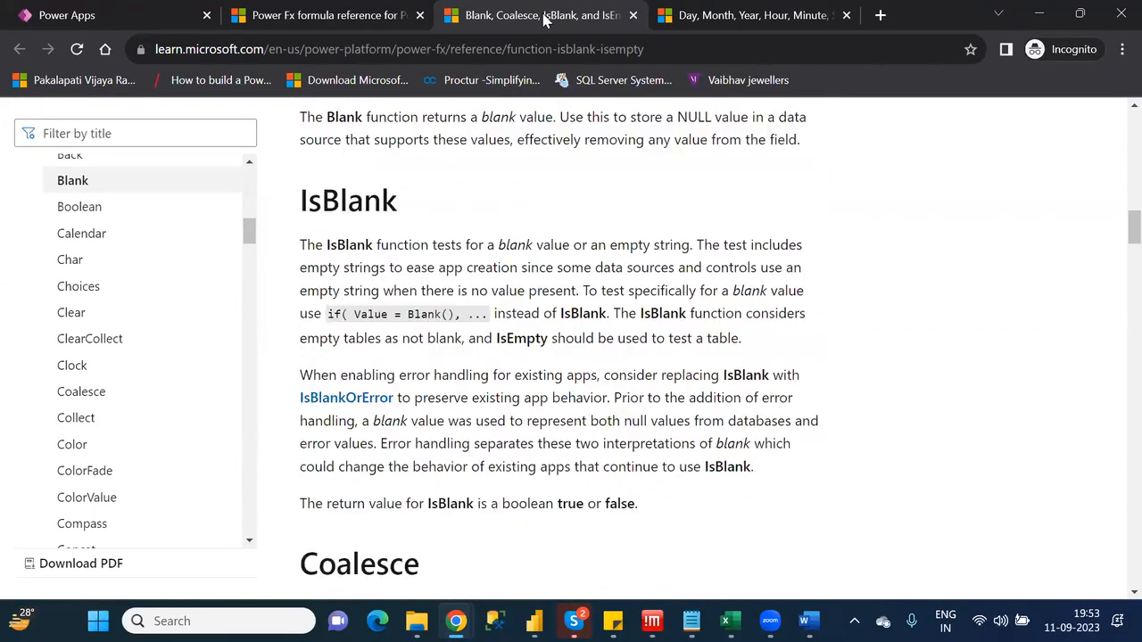
pyautogui.press('Down')
pyautogui.press('Down')
pyautogui.press('Down')
pyautogui.press('Down')
pyautogui.press('Down')
pyautogui.press('Down')
pyautogui.press('Down')
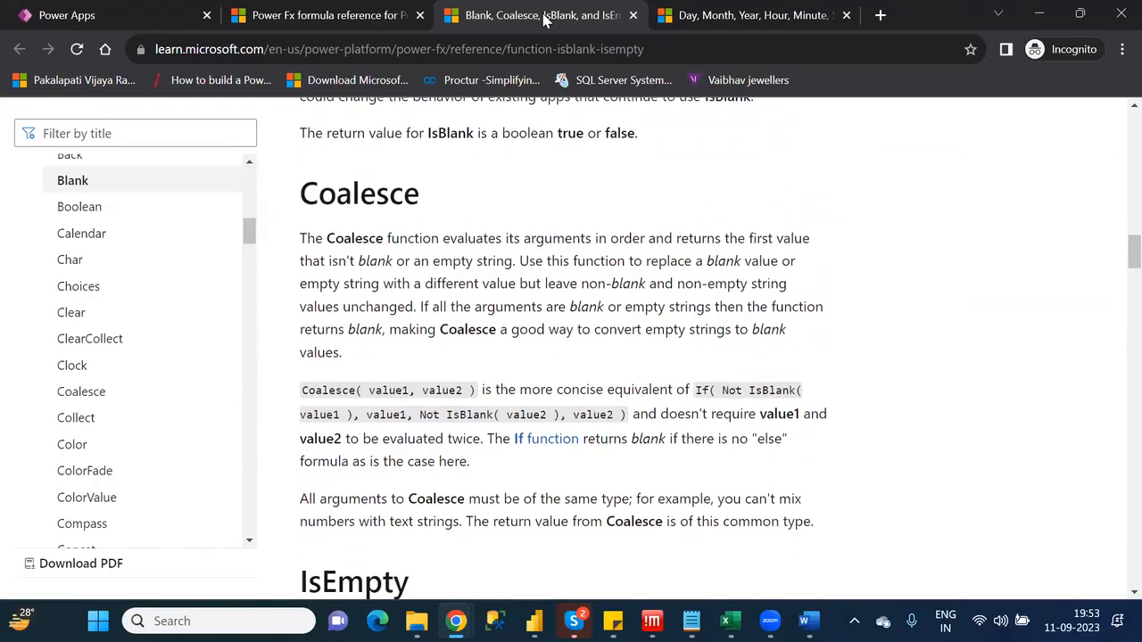
# Read on through the article to the Syntax section and examine the arguments of Coalesce
pyautogui.press('Down')
pyautogui.press('Down')
pyautogui.press('Down')
pyautogui.press('Down')
pyautogui.press('Down')
pyautogui.press('Down')
pyautogui.press('Down')
pyautogui.press('Down')
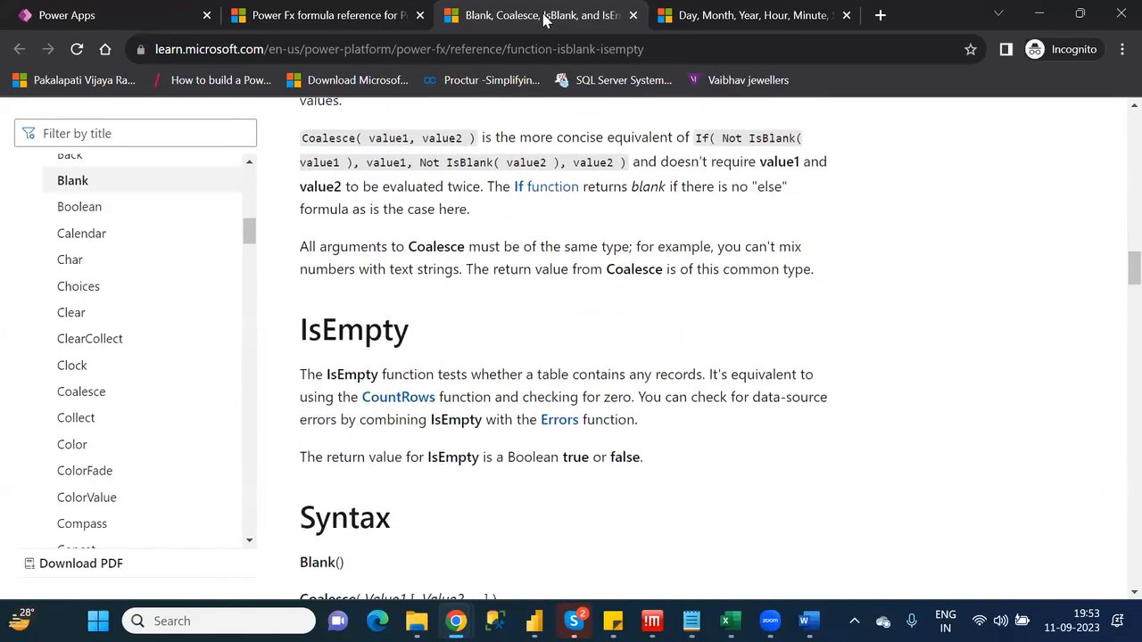
pyautogui.press('Down')
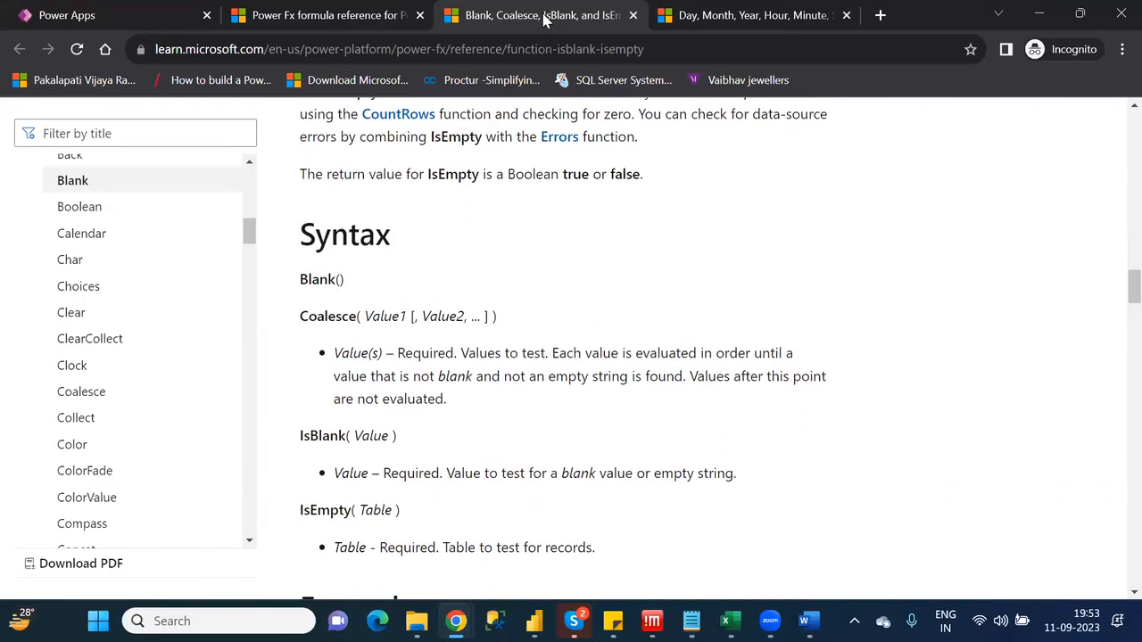
# Switch to the Power Apps Imp Functions workbook in Excel and continue the Coalesce syntax in C12 with "columnname1,COl2"
pyautogui.hotkey('alt', 'Tab')
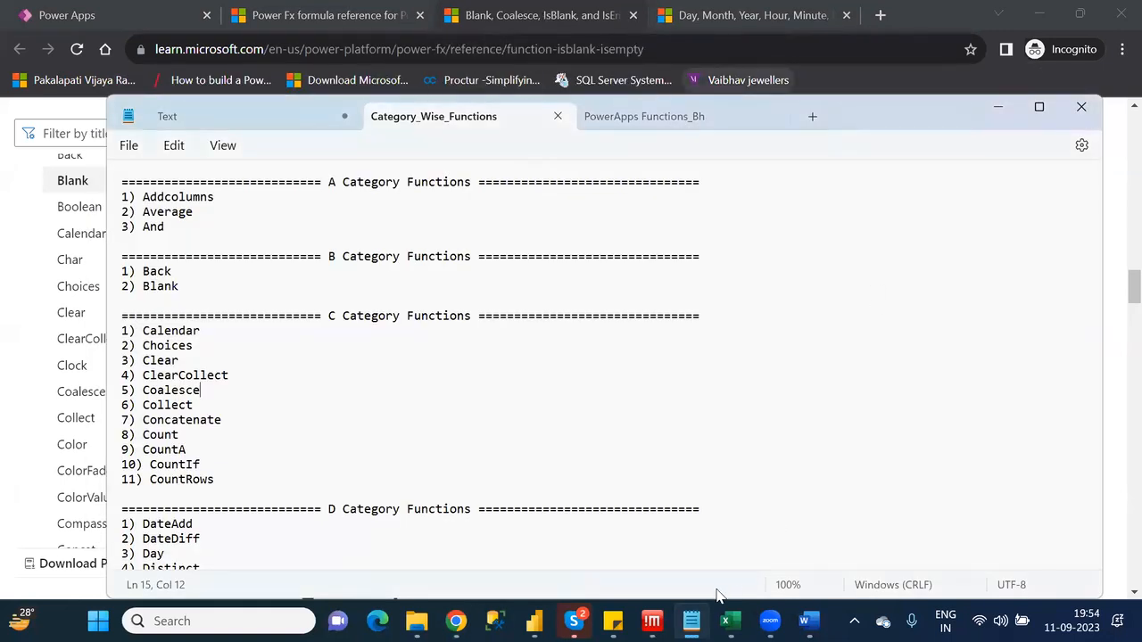
pyautogui.click(730, 621)
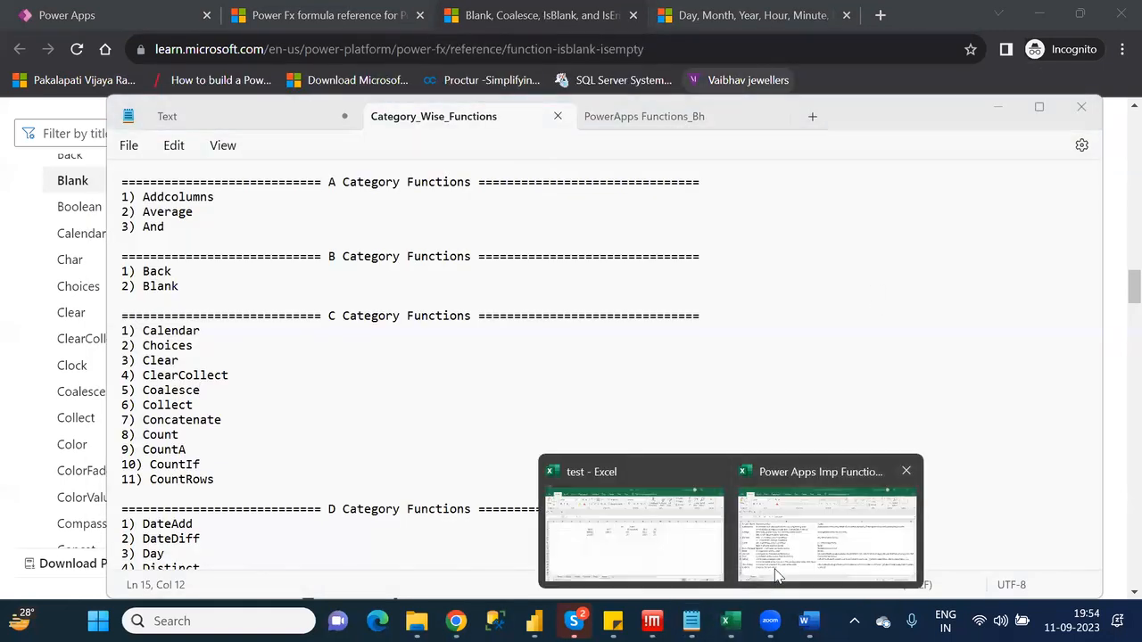
pyautogui.click(776, 575)
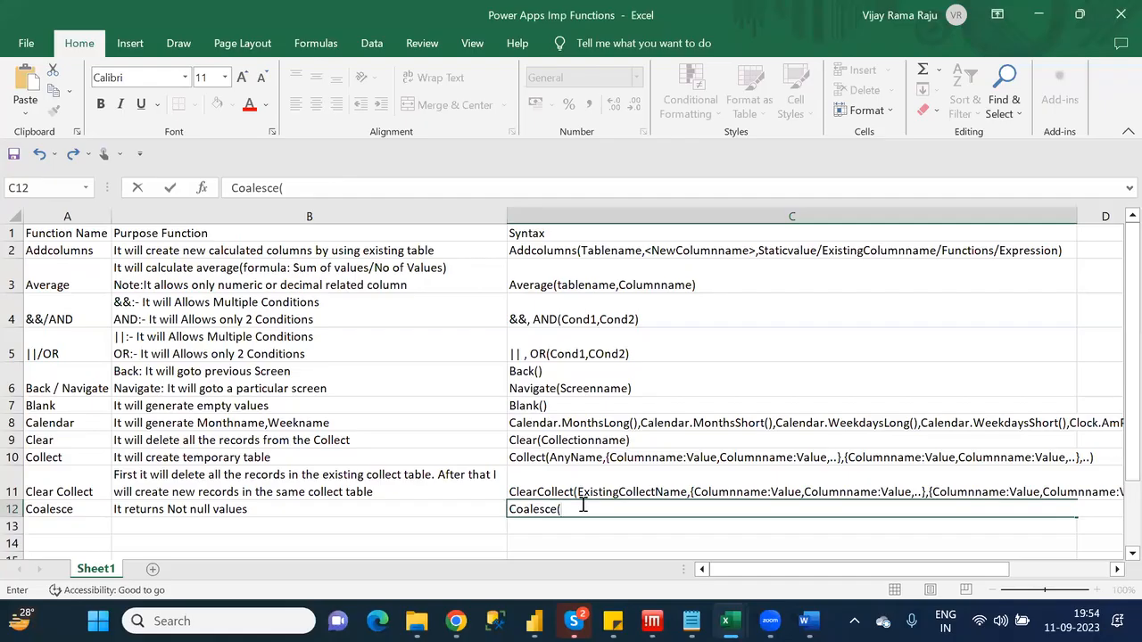
pyautogui.write('columnname1,COl2')
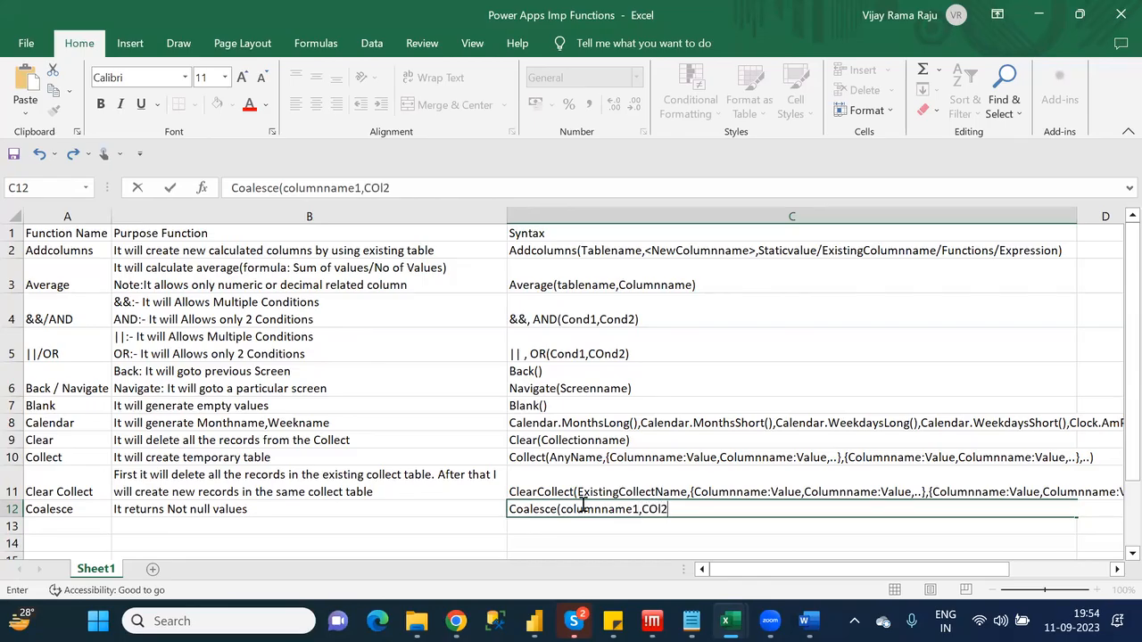
# Shorten the first argument to col1 and complete the syntax in C12 as "Coalesce(col1,Col2,....)"
pyautogui.click(630, 507)
pyautogui.press('BackSpace')
pyautogui.press('BackSpace')
pyautogui.press('BackSpace')
pyautogui.press('BackSpace')
pyautogui.press('BackSpace')
pyautogui.press('BackSpace')
pyautogui.press('BackSpace')
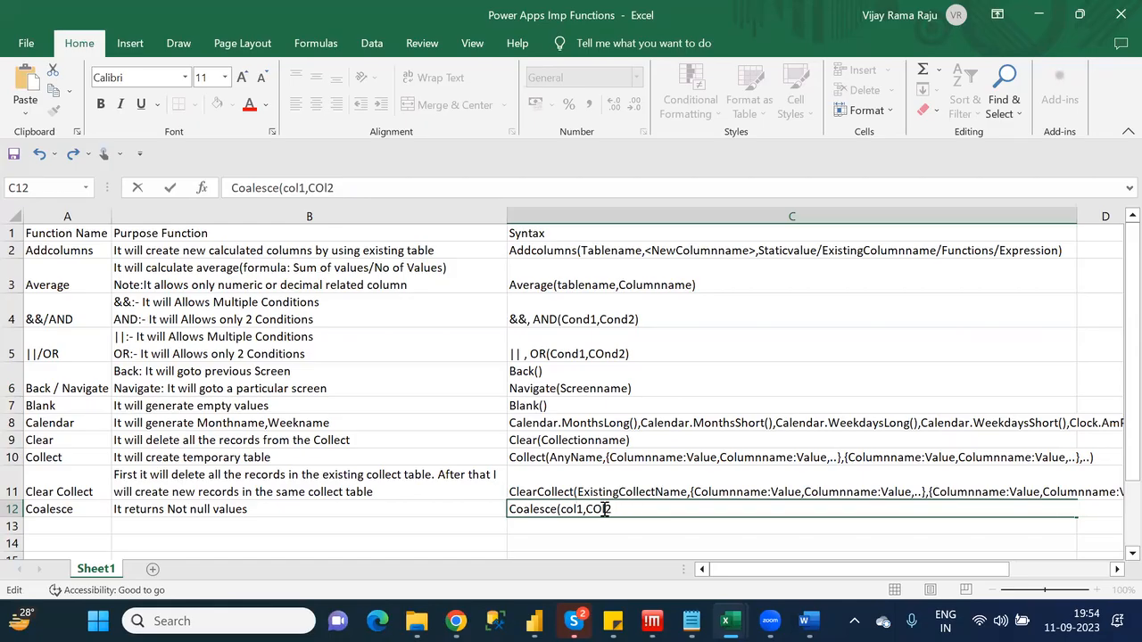
pyautogui.press('BackSpace')
pyautogui.press('BackSpace')
pyautogui.write('ol2,....)')
pyautogui.hotkey('ctrl', 'Return')
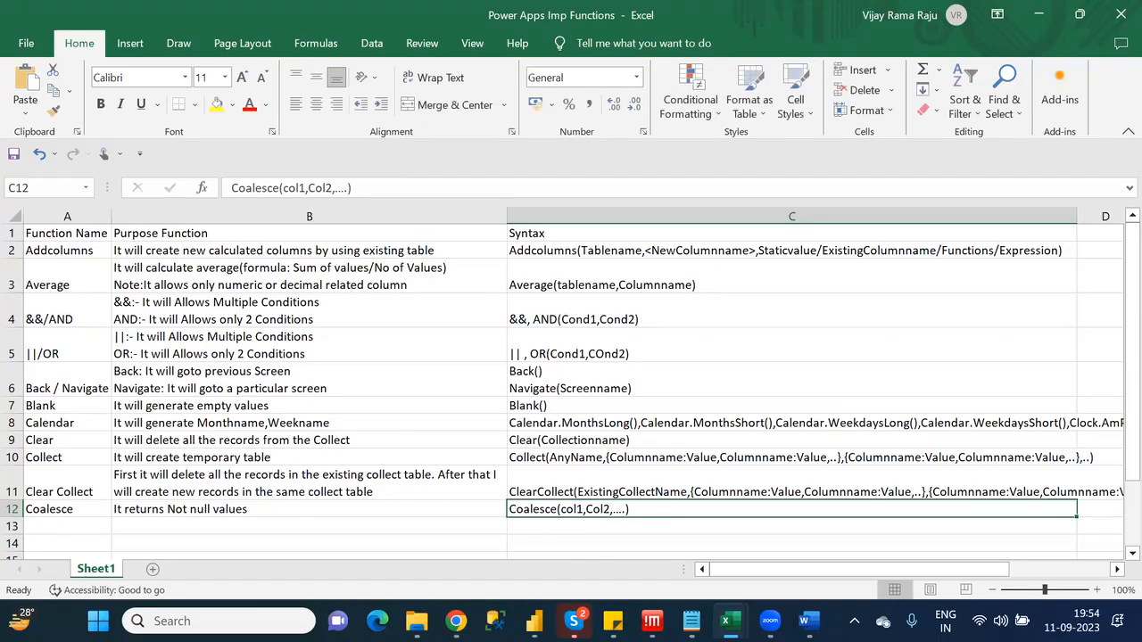
# Switch to the Microsoft Learn window in Chrome and close the Blank, Coalesce, IsBlank, and IsEmpty article
pyautogui.moveTo(455, 621)
pyautogui.click(518, 557)
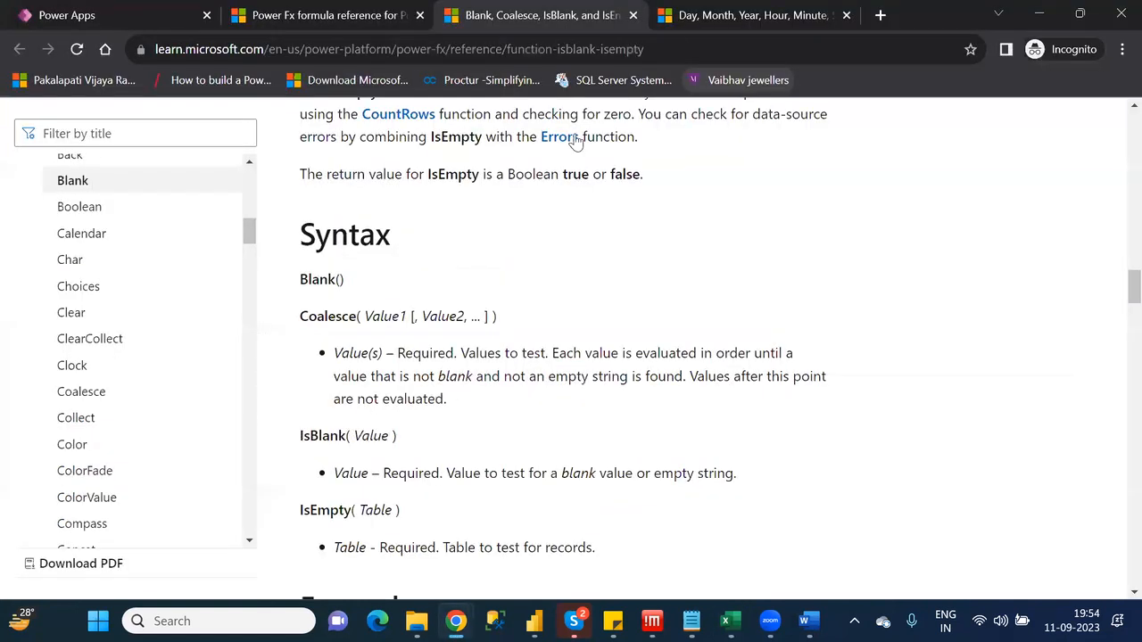
pyautogui.click(633, 15)
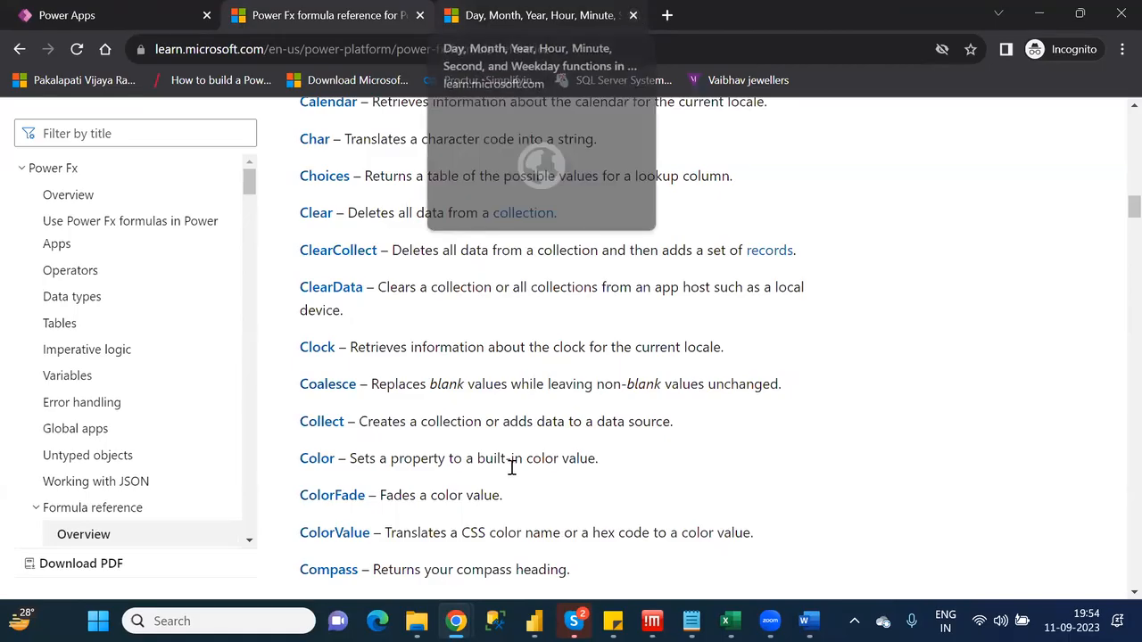
# Switch to the Category_Wise_Functions list in Notepad and select Concatenate among the C Category Functions
pyautogui.hotkey('alt', 'Tab')
pyautogui.click(177, 403)
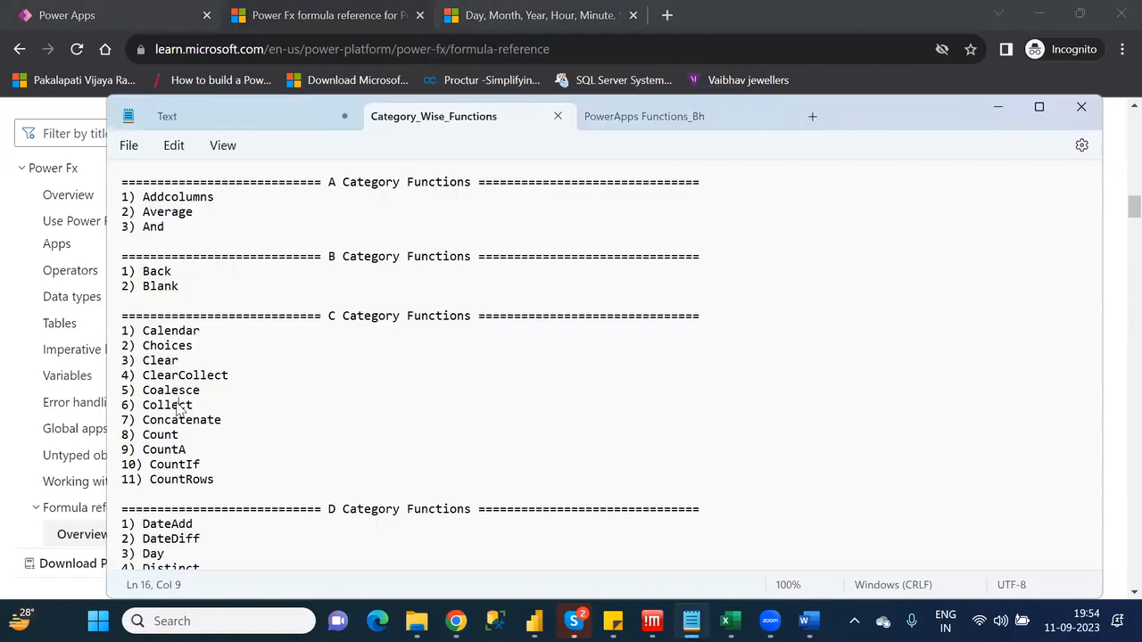
pyautogui.doubleClick(178, 403)
pyautogui.doubleClick(190, 420)
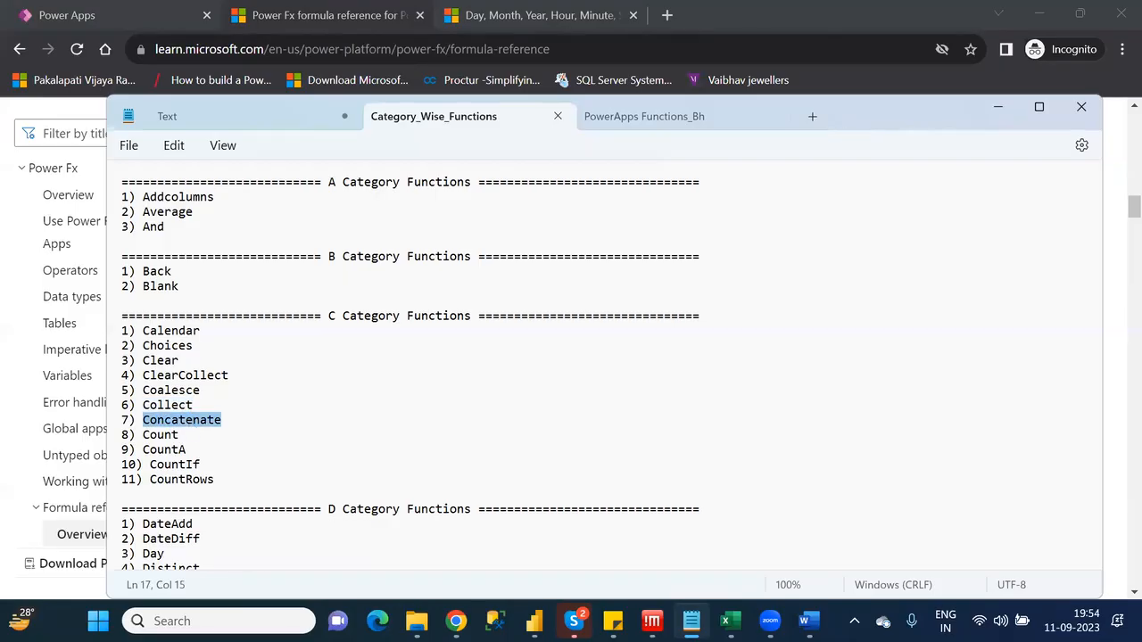
# In the Power Apps Imp Functions workbook, enter "Concatenate" in A13 and the purpose "It will combine multiple columns into single column" in B13
pyautogui.moveTo(725, 621)
pyautogui.click(782, 566)
pyautogui.click(70, 526)
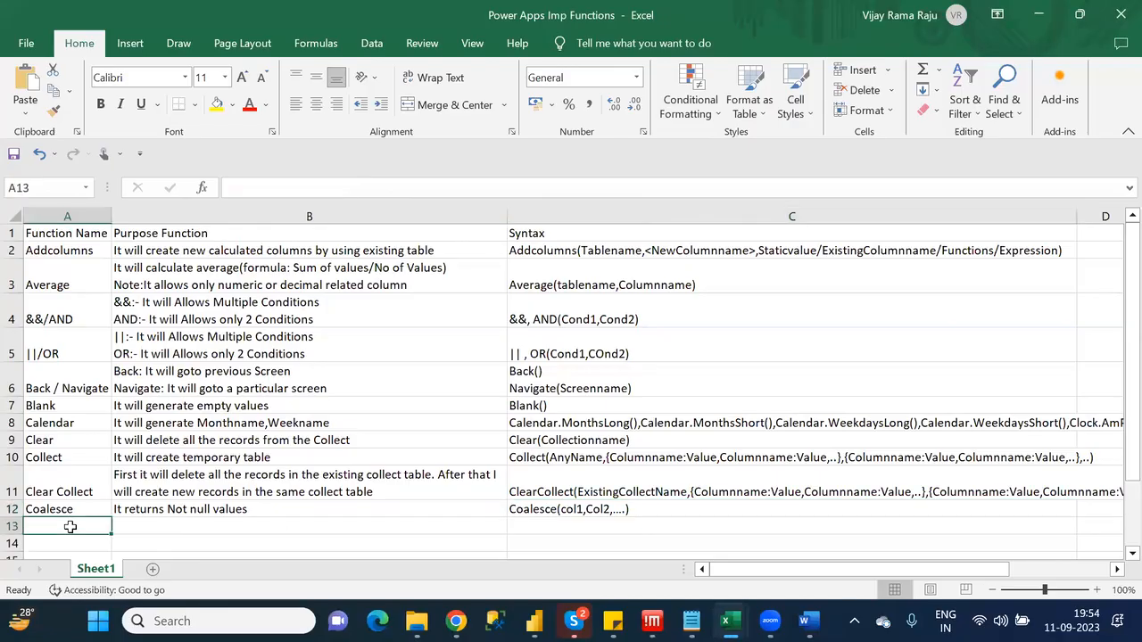
pyautogui.write('Concatenate')
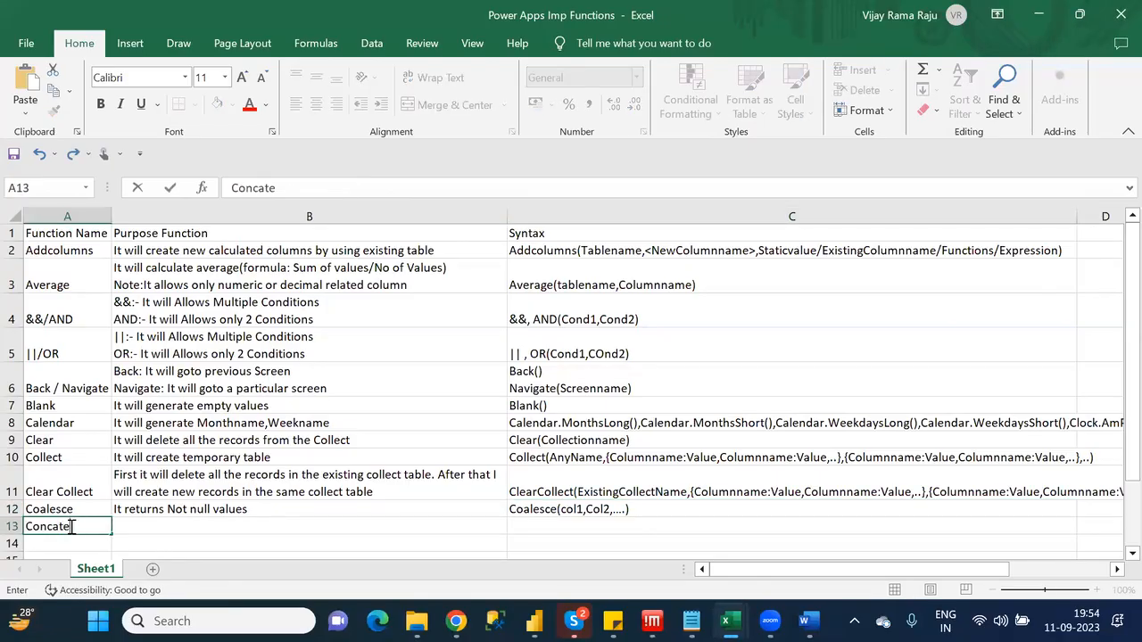
pyautogui.press('Tab')
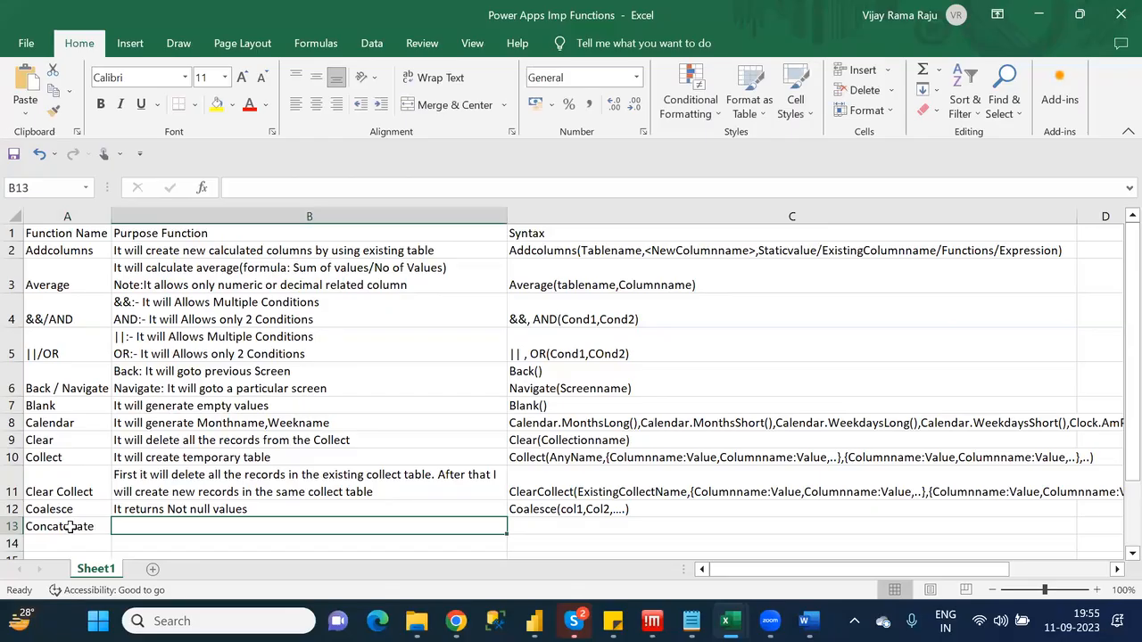
pyautogui.write('It will combine multip')
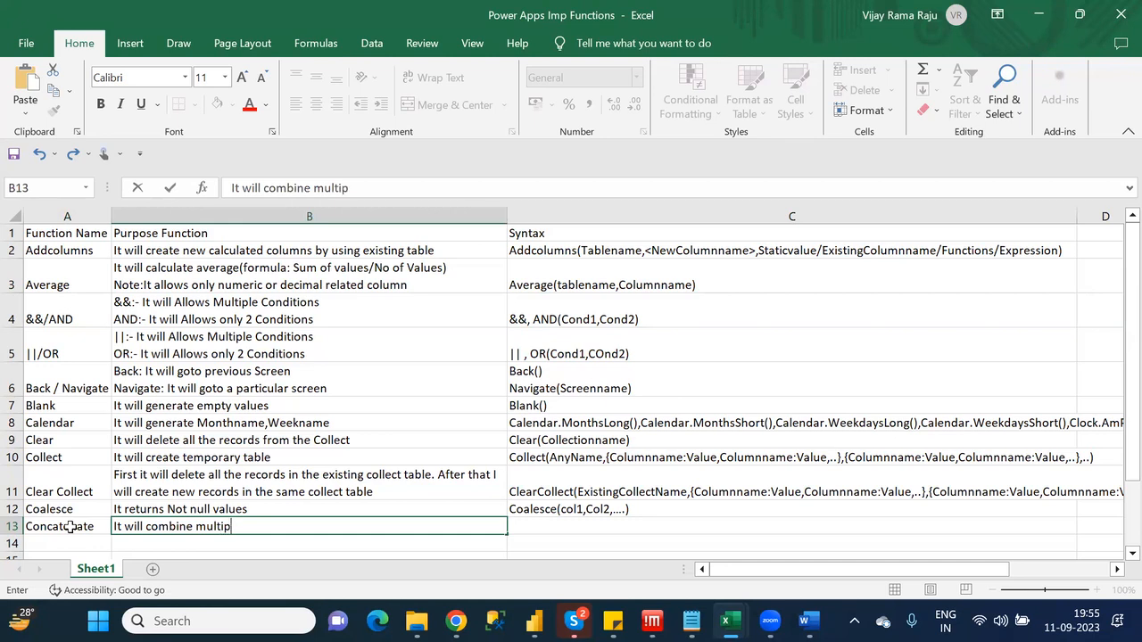
pyautogui.write('le columns')
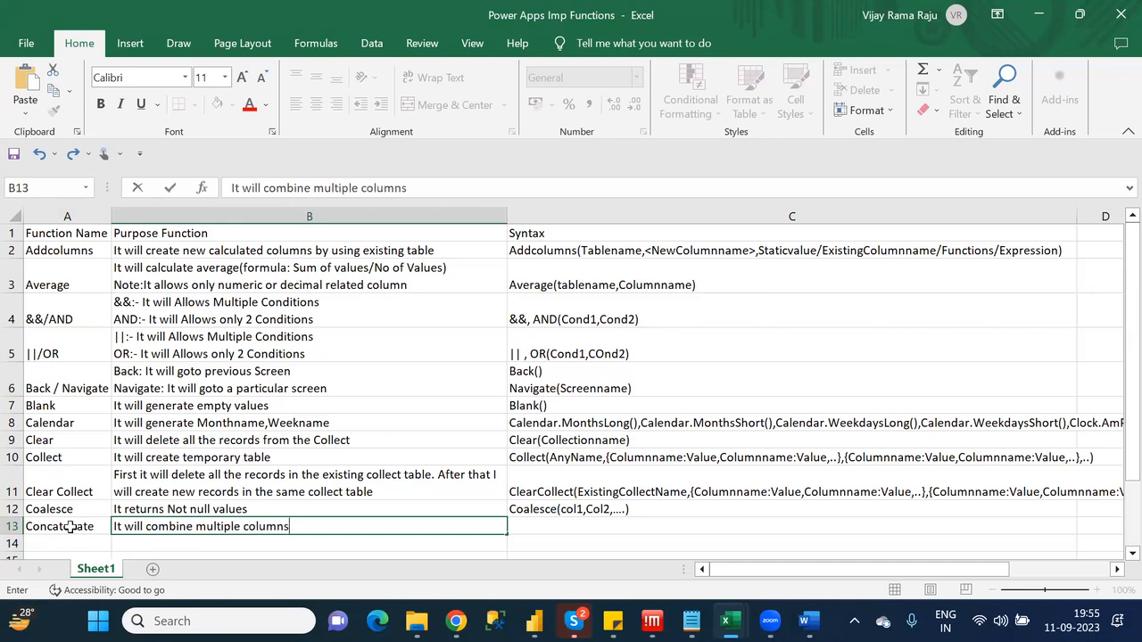
pyautogui.write(' into single column')
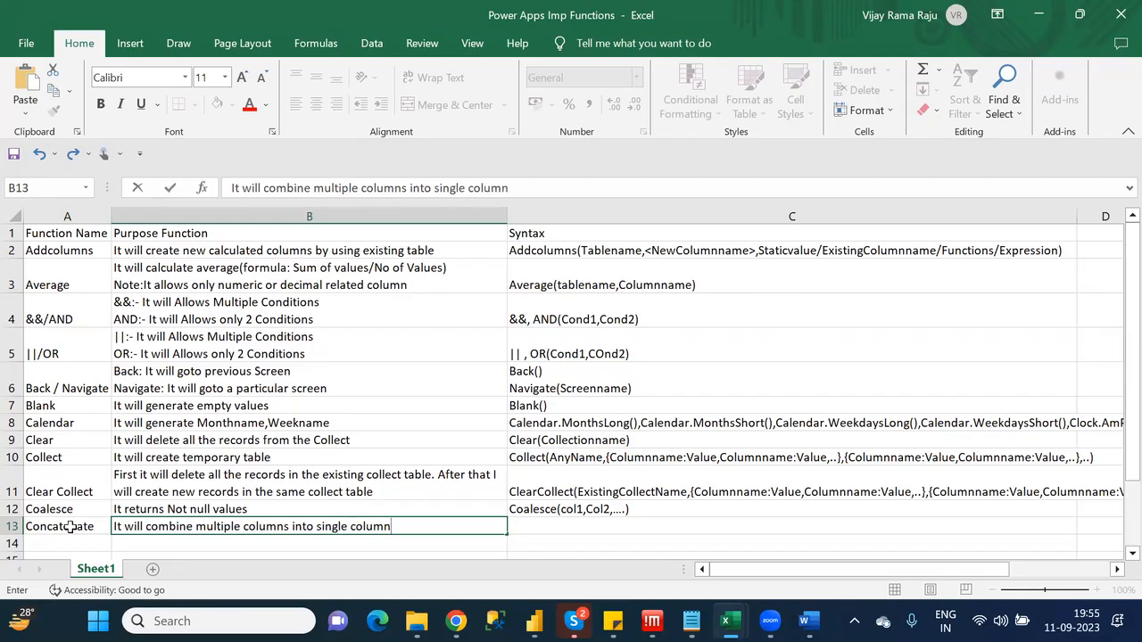
# Begin the Concatenate syntax in cell C13 with "Concatenate("
pyautogui.press('Tab')
pyautogui.write('Conc')
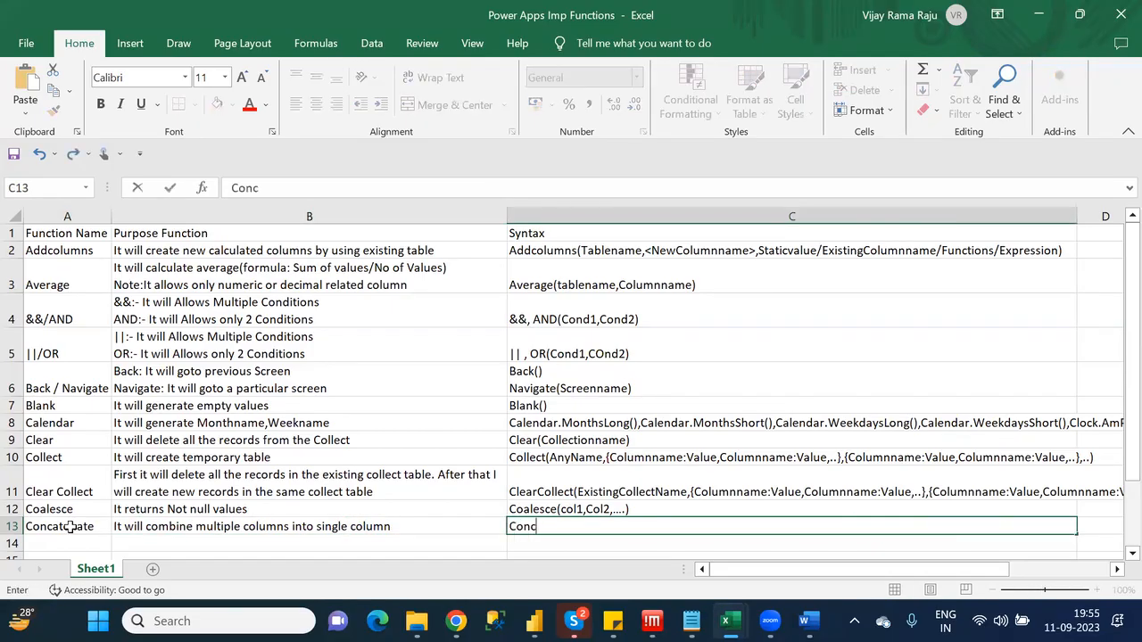
pyautogui.write('atenate')
pyautogui.write('(')
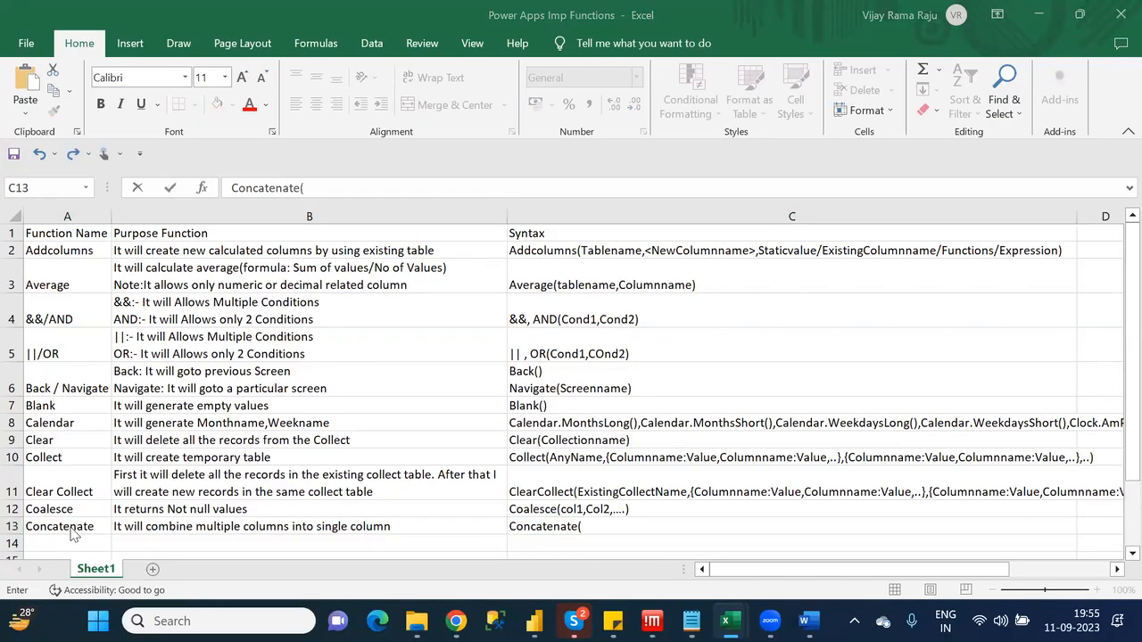
# Switch to the Power Fx formula reference in Chrome, open the Concatenate reference in a new browser tab and display it
pyautogui.hotkey('alt', 'Tab')
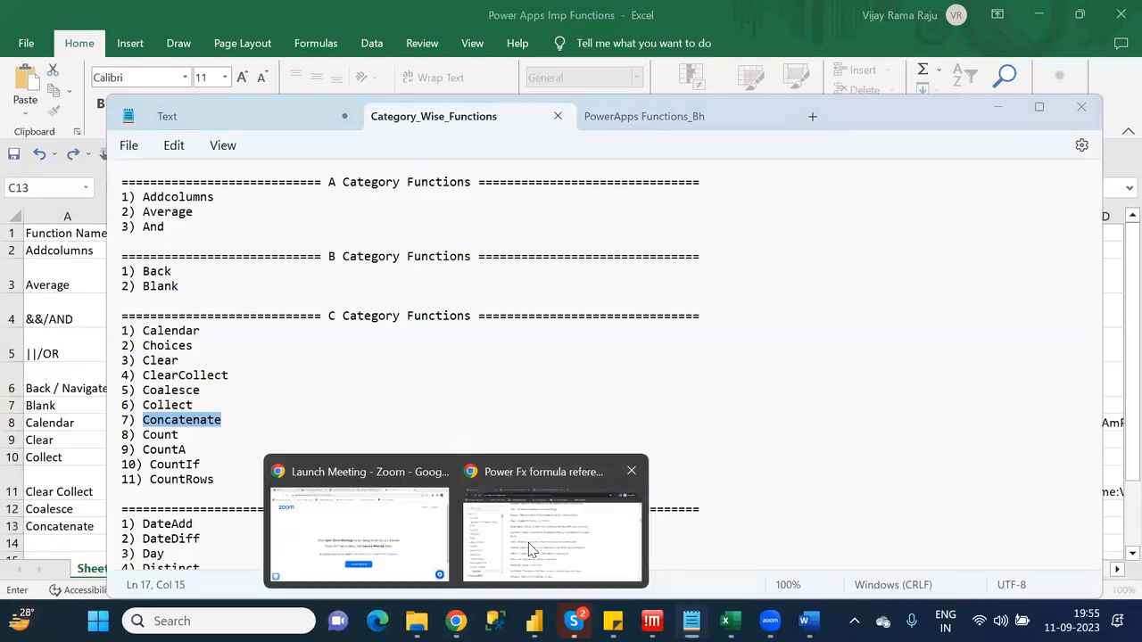
pyautogui.click(528, 542)
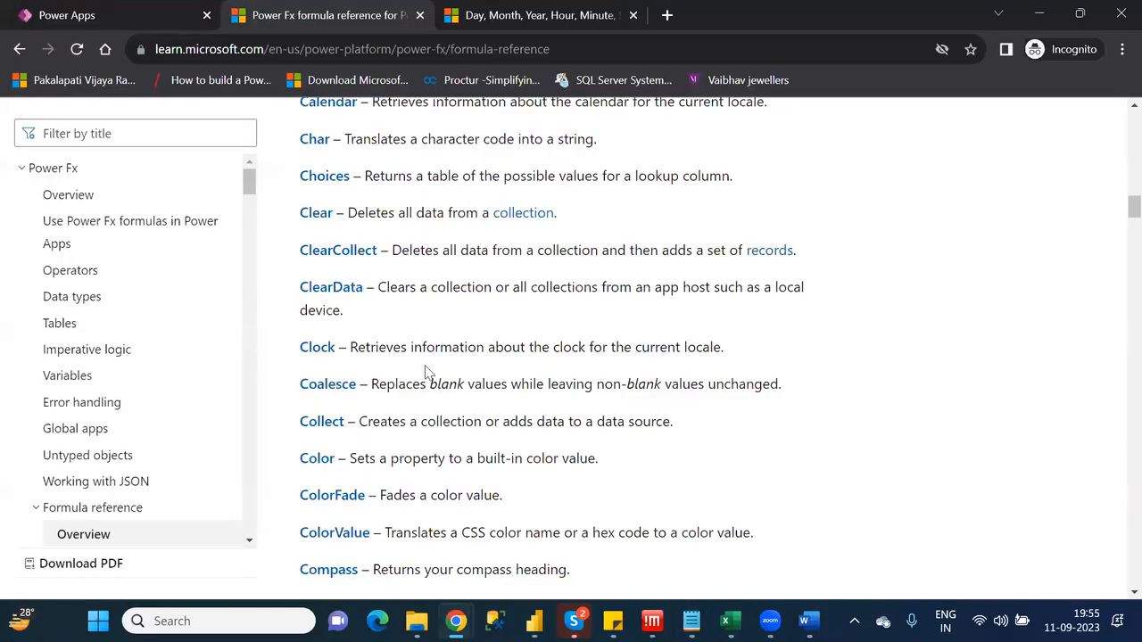
pyautogui.press('Down')
pyautogui.press('Down')
pyautogui.press('Down')
pyautogui.press('Down')
pyautogui.keyDown('ctrl'); pyautogui.click(356, 497); pyautogui.keyUp('ctrl')
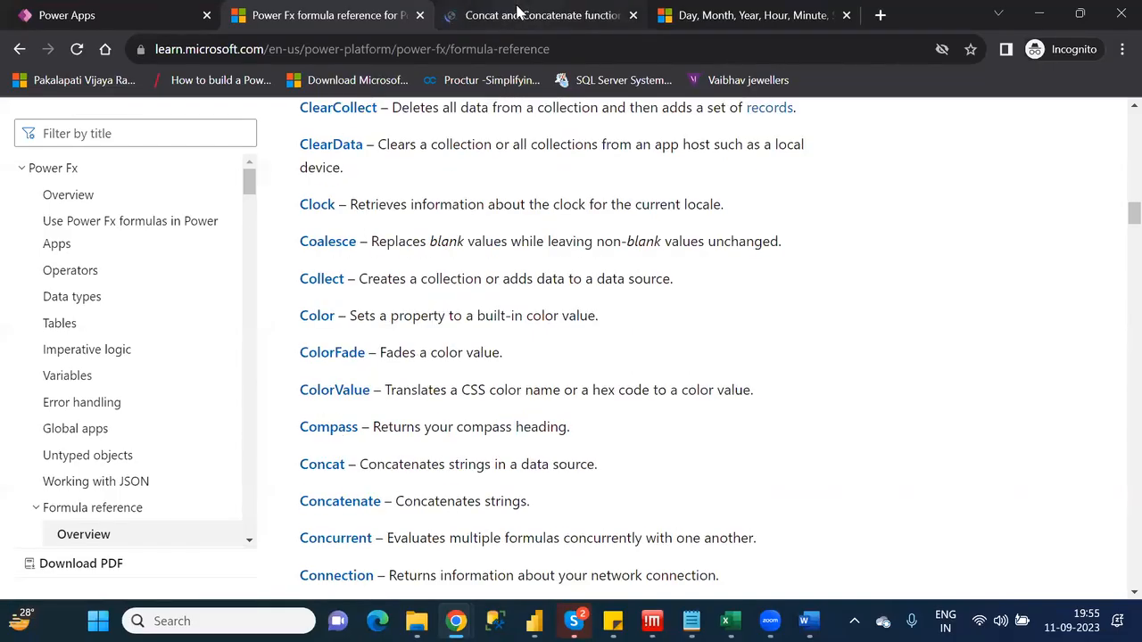
pyautogui.click(521, 13)
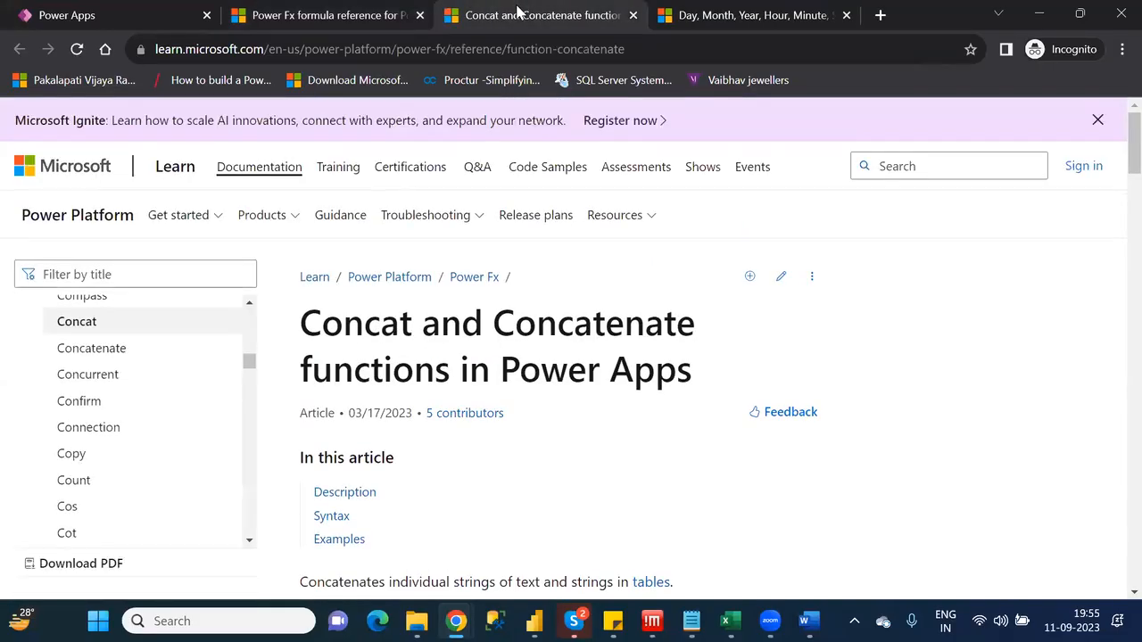
# Look through the Concat and Concatenate article for the Syntax section and the arguments of Concatenate
pyautogui.press('Down')
pyautogui.press('Down')
pyautogui.press('Down')
pyautogui.press('Down')
pyautogui.press('Down')
pyautogui.press('Down')
pyautogui.press('Down')
pyautogui.press('Down')
pyautogui.press('Down')
pyautogui.press('Down')
pyautogui.press('Down')
pyautogui.press('Down')
pyautogui.press('Down')
pyautogui.press('Down')
pyautogui.press('Down')
pyautogui.press('Down')
pyautogui.press('Down')
pyautogui.press('Down')
pyautogui.press('Down')
pyautogui.press('Down')
pyautogui.press('Down')
pyautogui.press('Down')
pyautogui.press('Down')
pyautogui.press('Down')
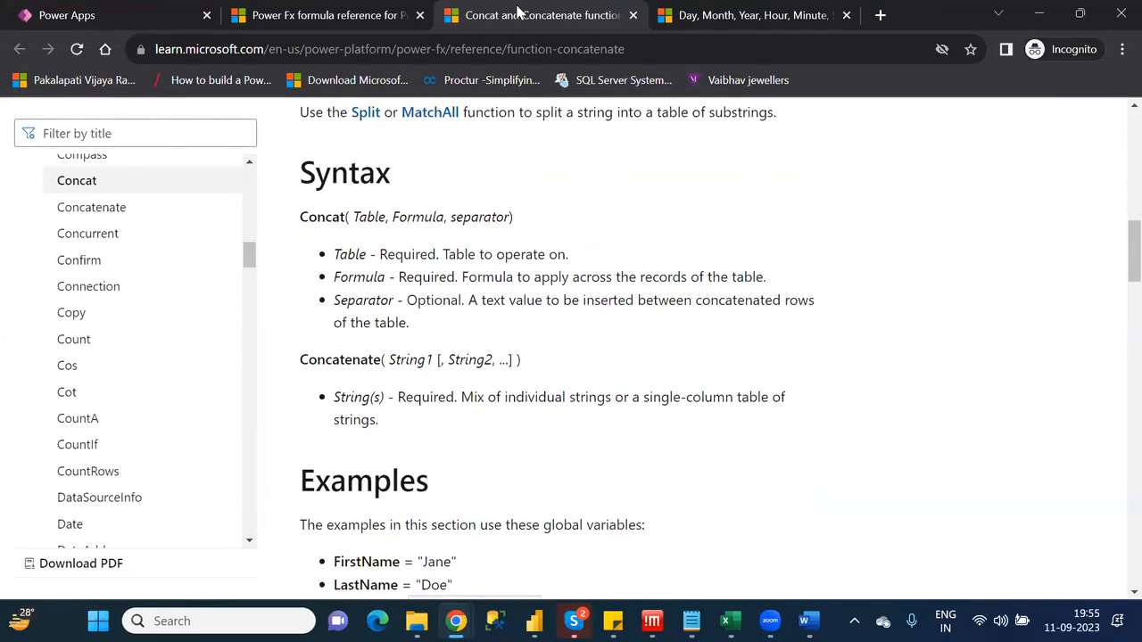
pyautogui.press('Down')
# Return to the Excel workbook and complete the syntax in C13 as "Concatenate(Col1,Col2,......)"
pyautogui.hotkey('alt', 'Tab')
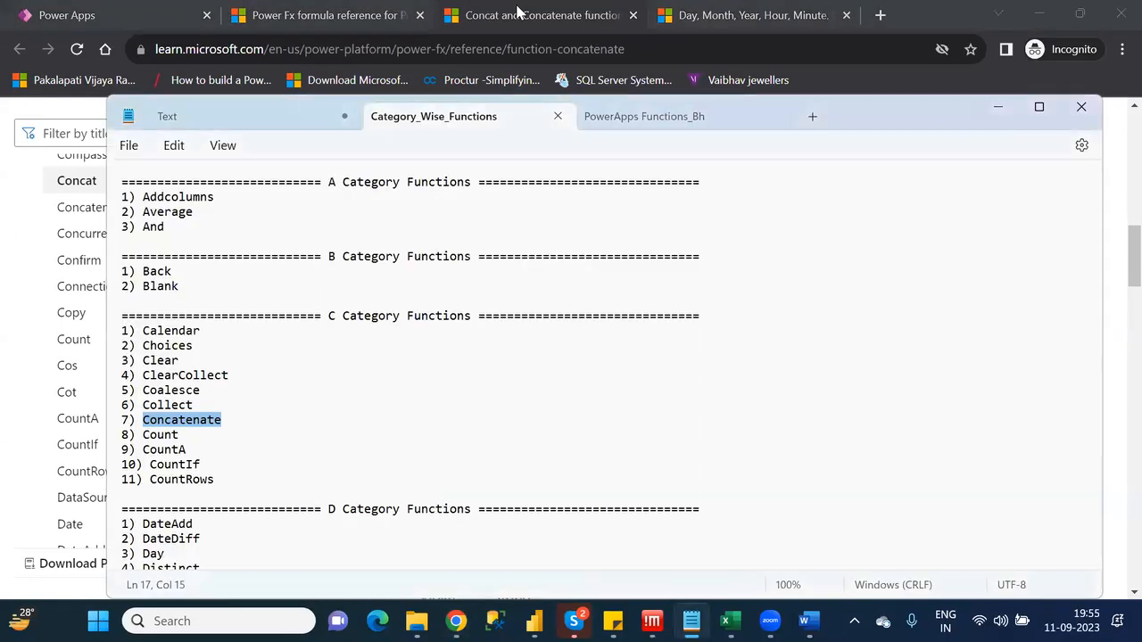
pyautogui.hotkey('alt', 'Tab')
pyautogui.hotkey('alt', 'Tab')
pyautogui.write('Col1,')
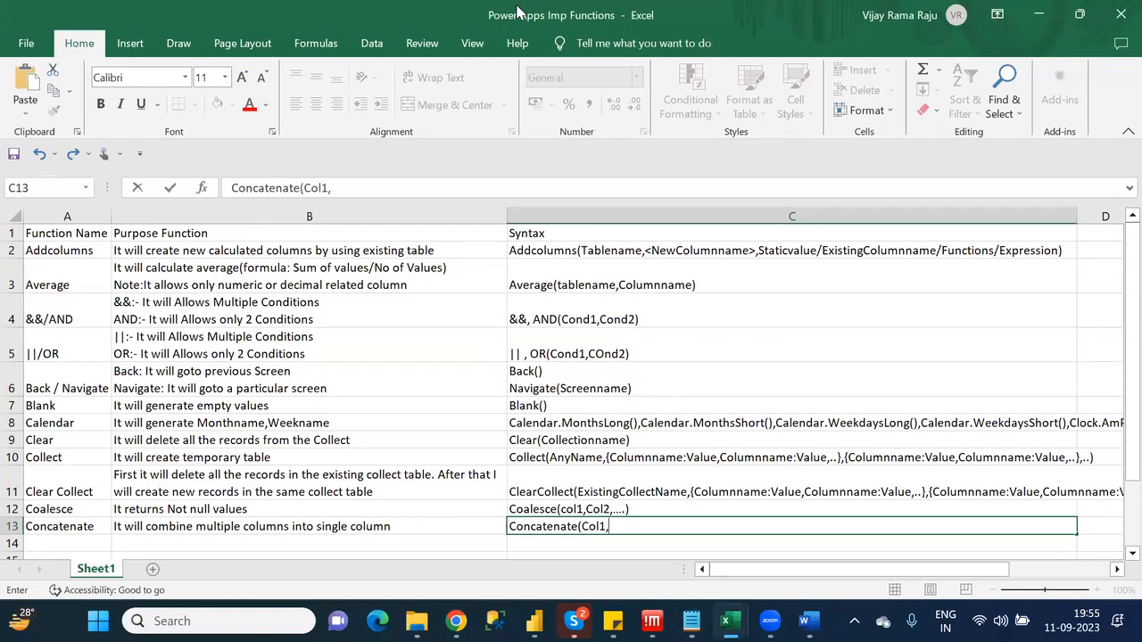
pyautogui.write('Col2,......)')
pyautogui.hotkey('ctrl', 'Return')
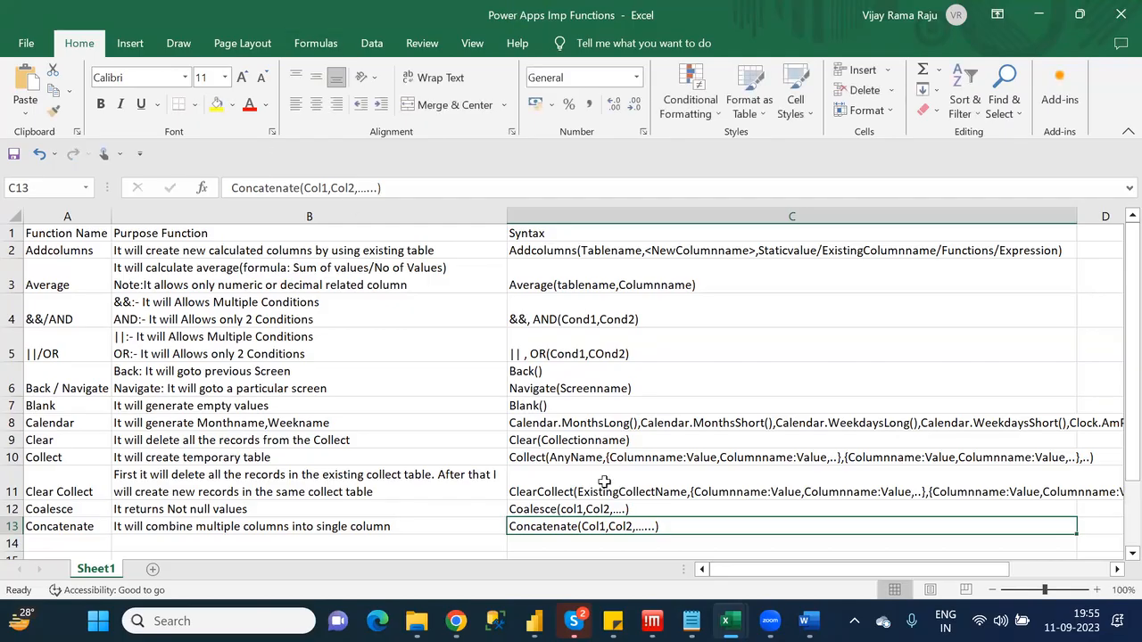
# Check the Category_Wise_Functions list in Notepad for the C functions that follow Concatenate, moving to the Count line
pyautogui.moveTo(725, 621)
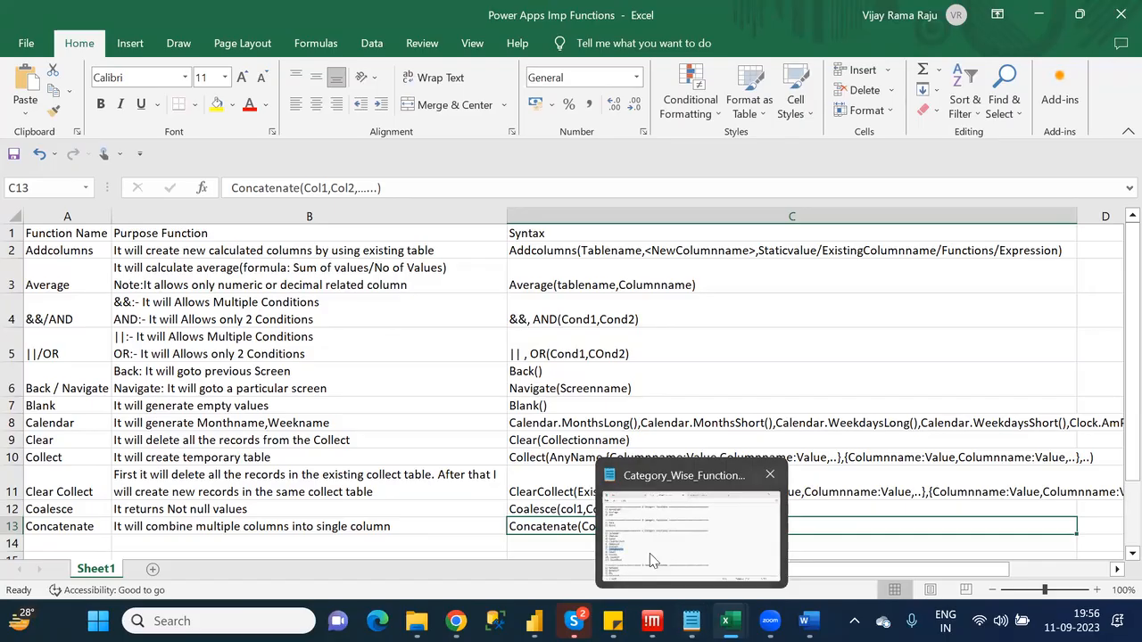
pyautogui.click(649, 553)
pyautogui.press('Down')
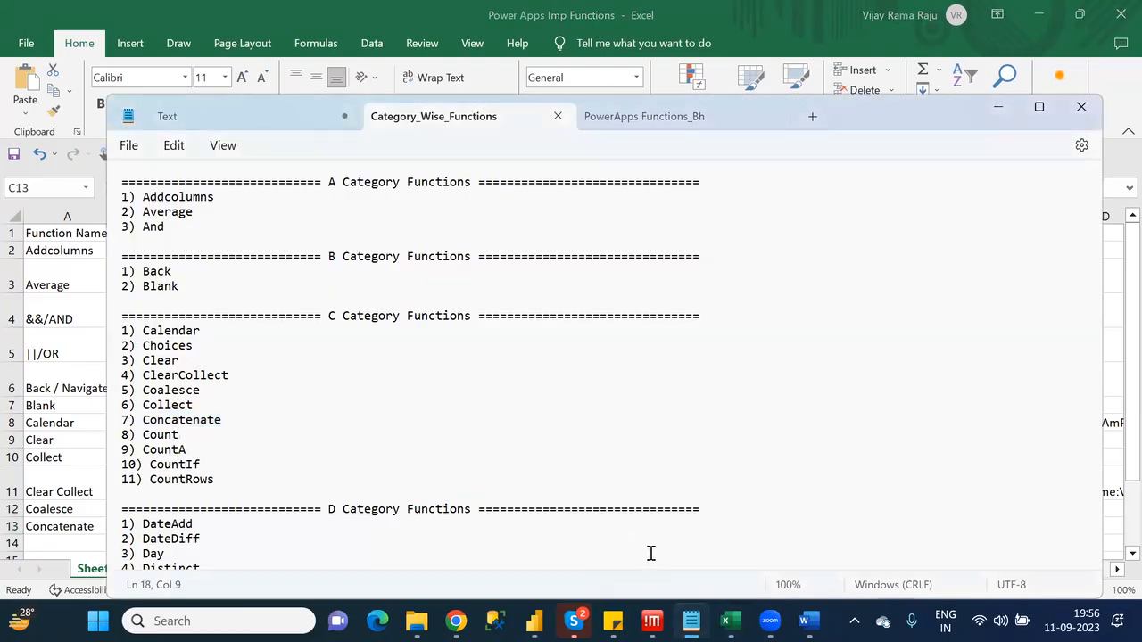
# Return to the Excel workbook and enter the function name "Colunt/CountA/CountIF/CountRows" in A14
pyautogui.hotkey('alt', 'Tab')
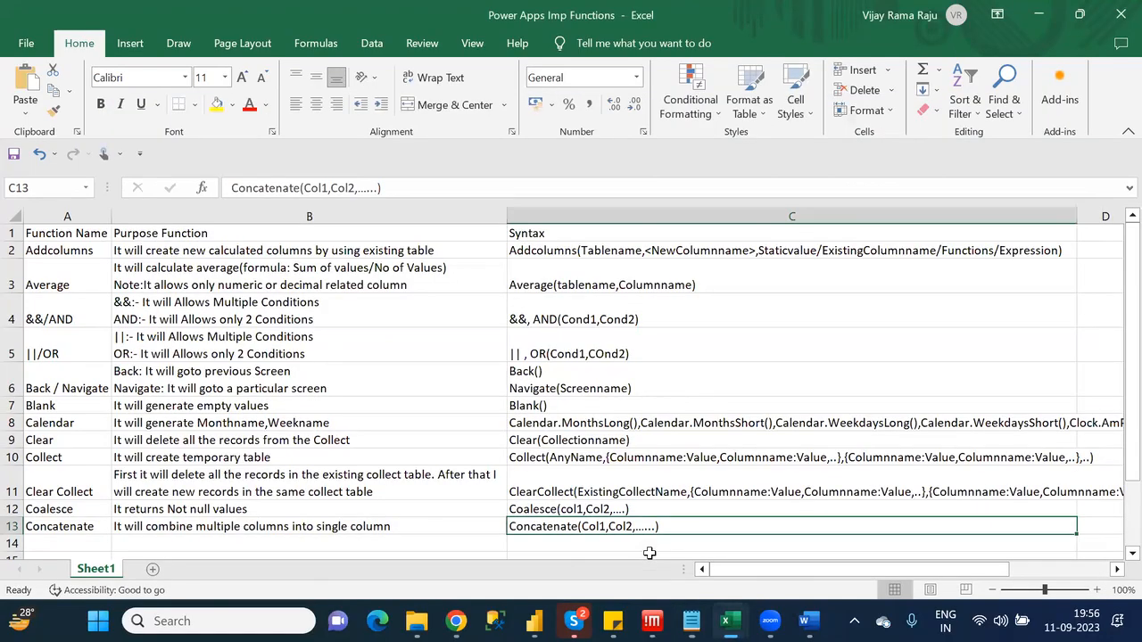
pyautogui.click(49, 546)
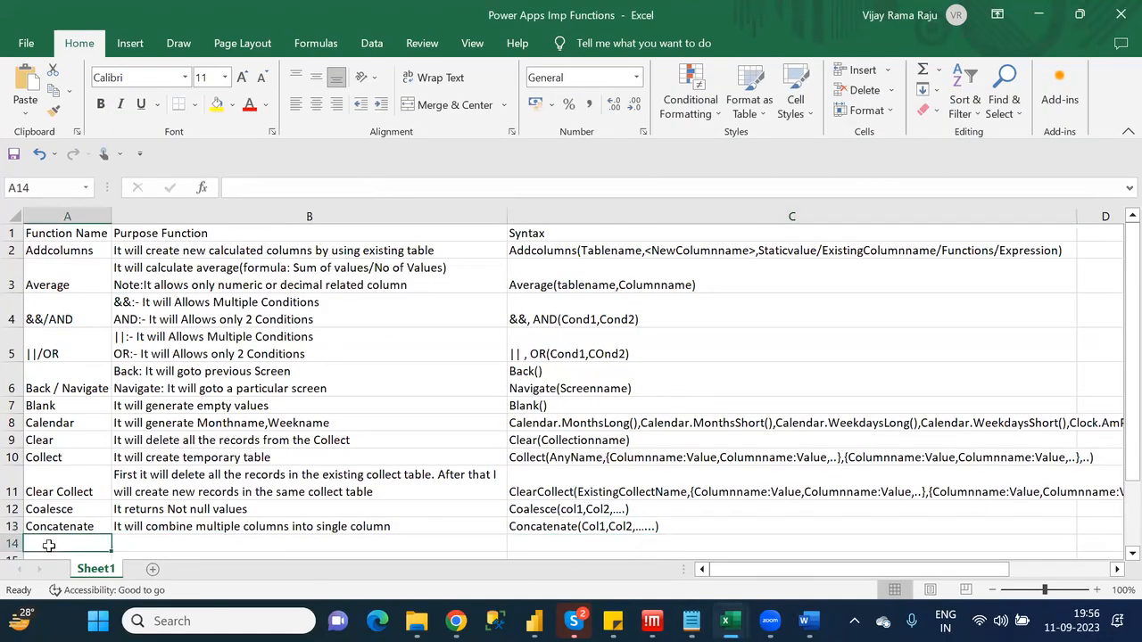
pyautogui.click(239, 187)
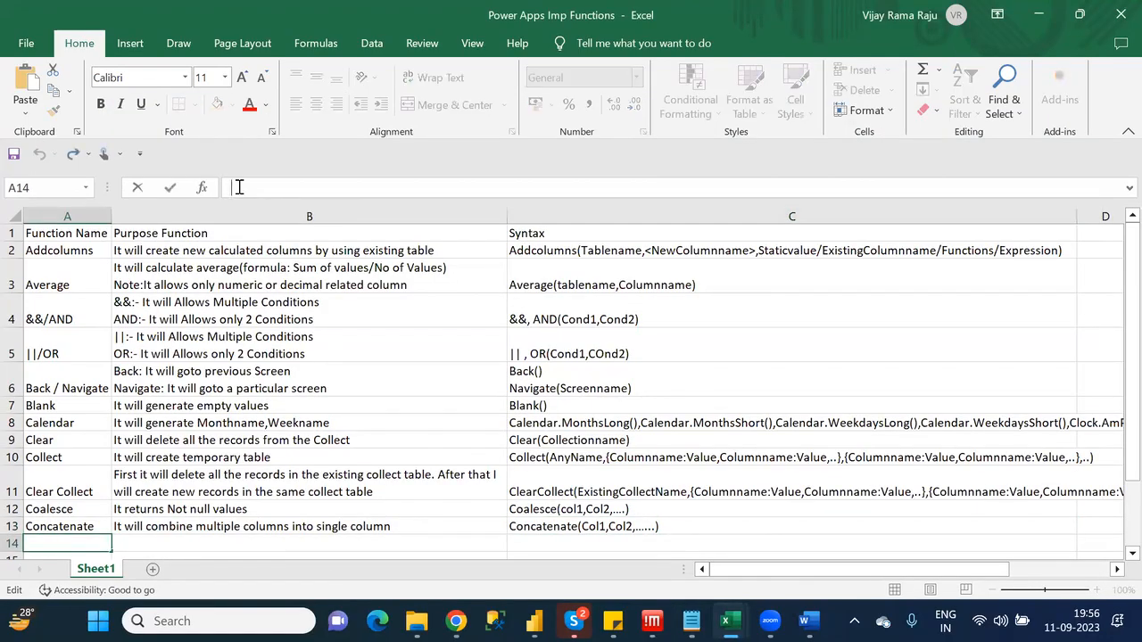
pyautogui.write('Colunt/Cou')
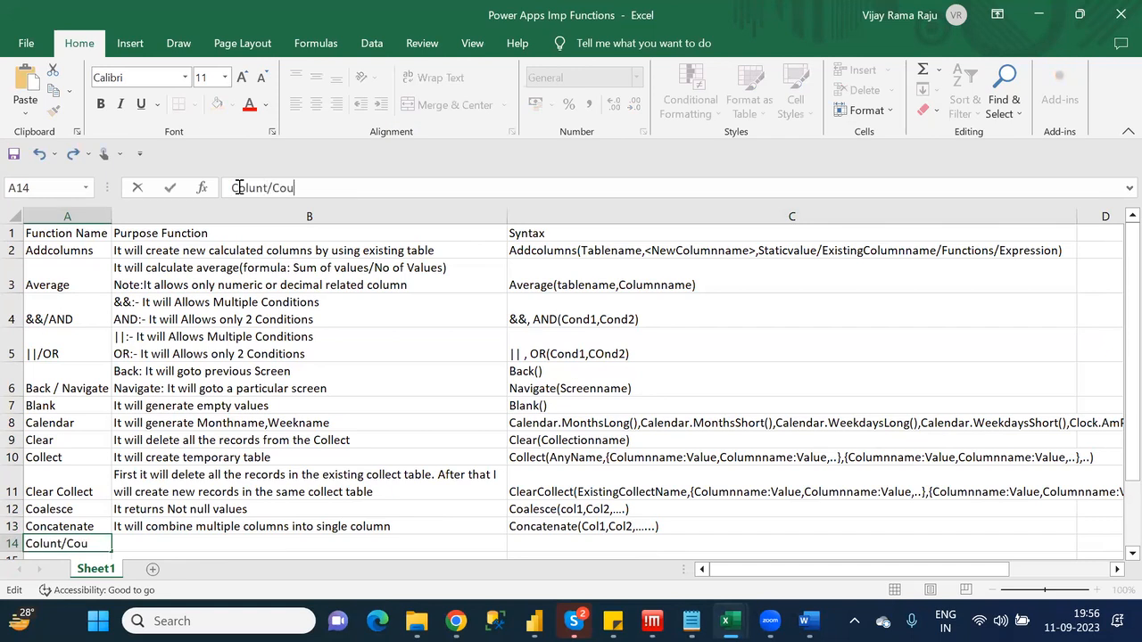
pyautogui.write('ntA/CountIf')
pyautogui.press('BackSpace')
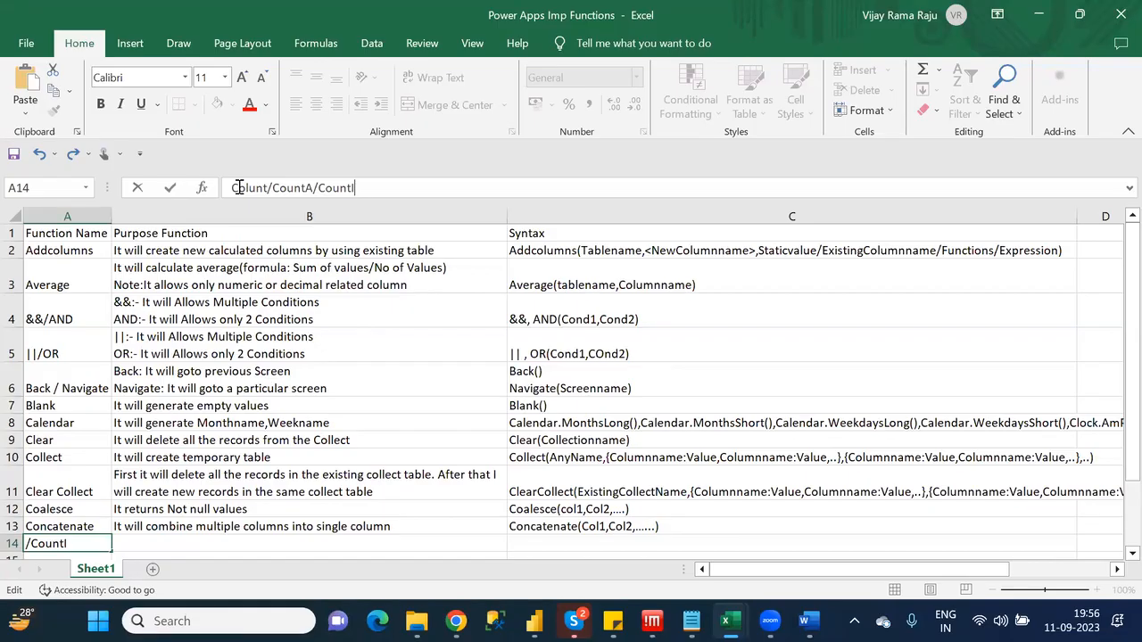
pyautogui.write('F/CountRows')
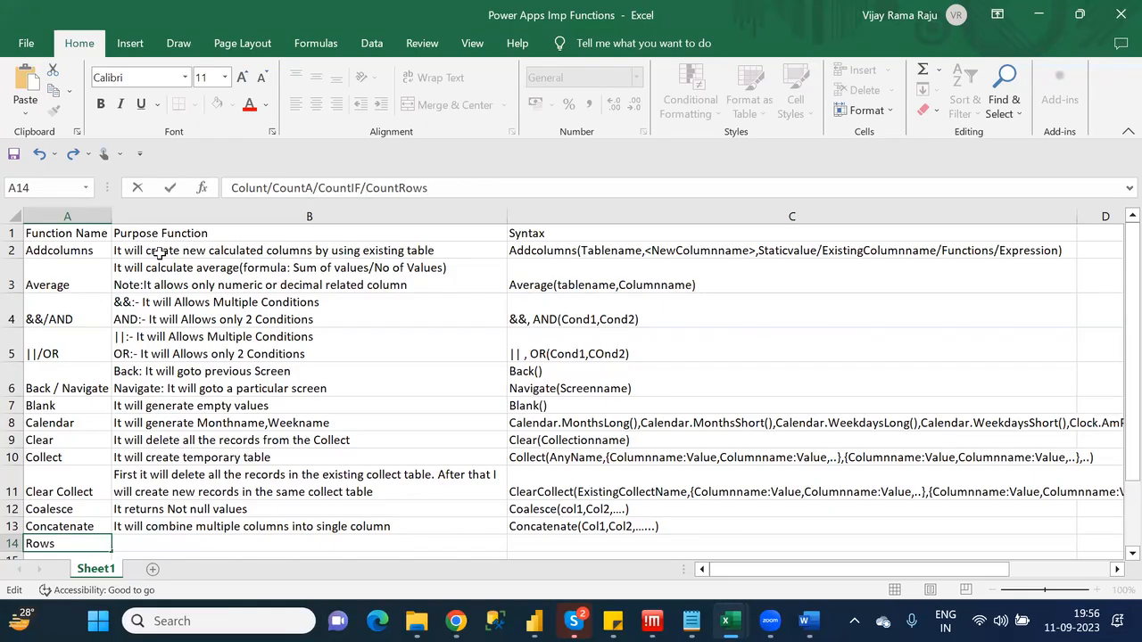
pyautogui.click(208, 539)
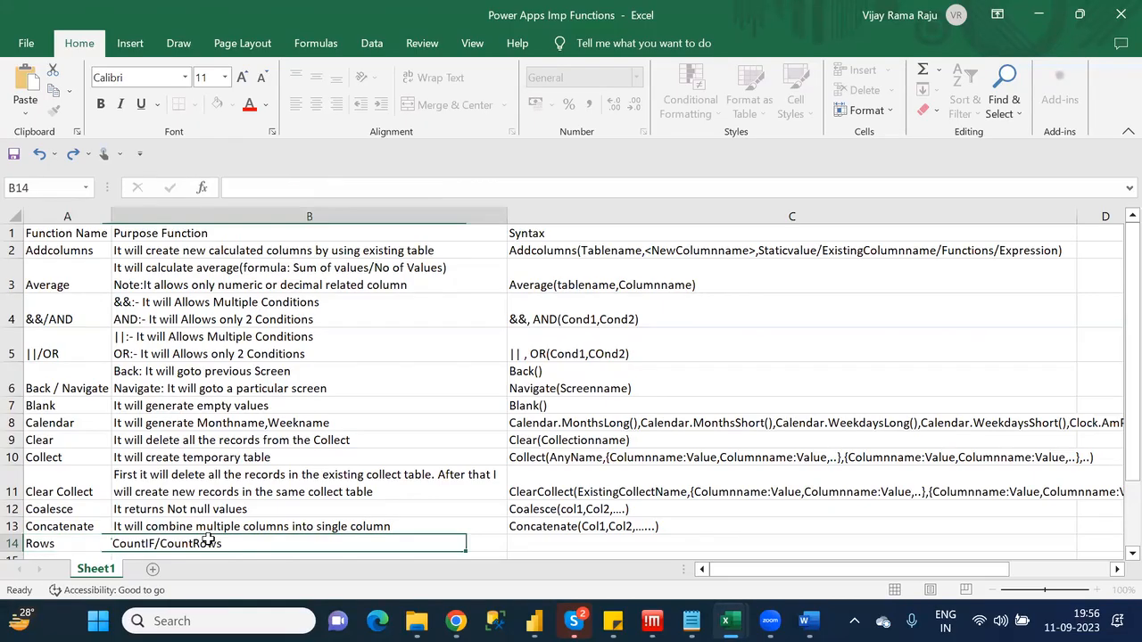
# Widen column A to fit the combined Count function names in row 14
pyautogui.press('Down')
pyautogui.press('Down')
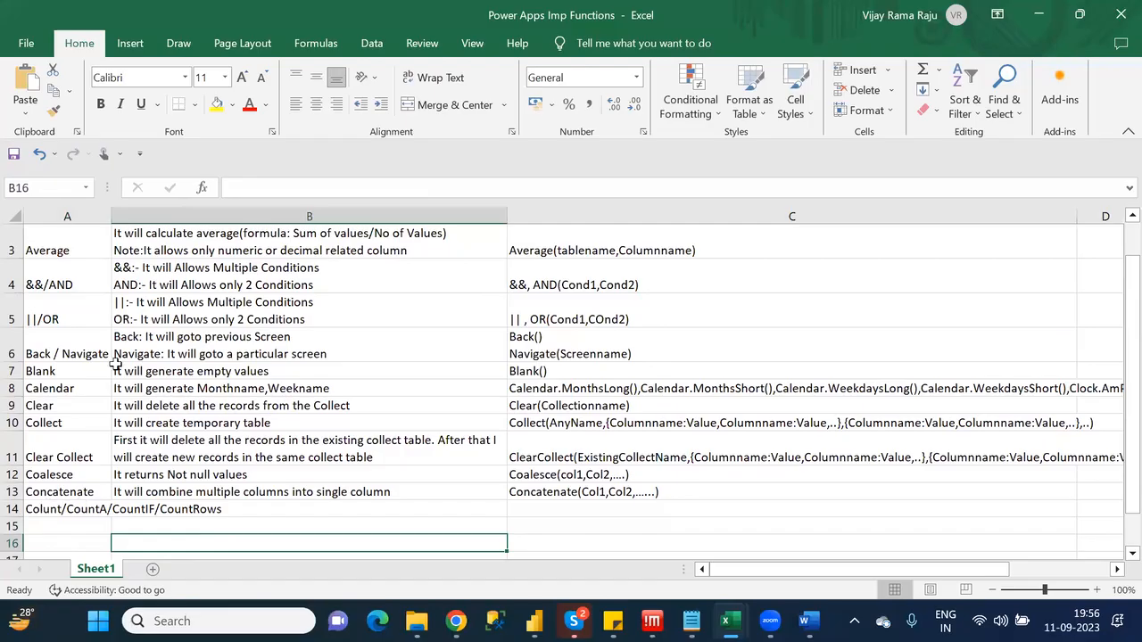
pyautogui.moveTo(112, 219); pyautogui.dragTo(230, 219)
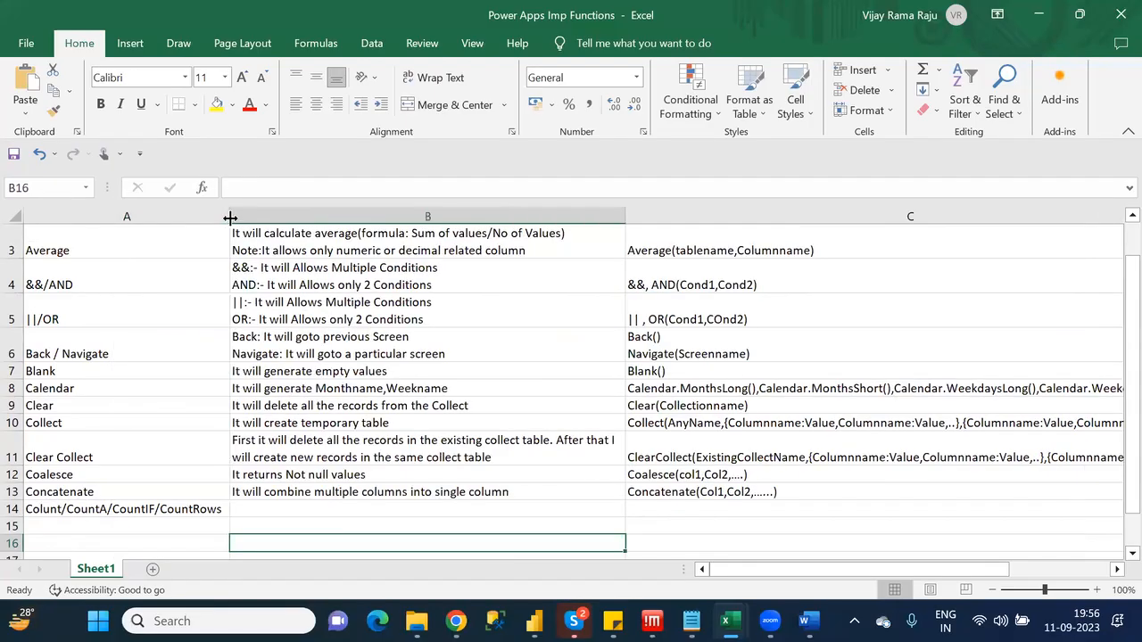
# Begin the purpose text in B14 with "Count:It will count the number of records in a column"
pyautogui.click(290, 508)
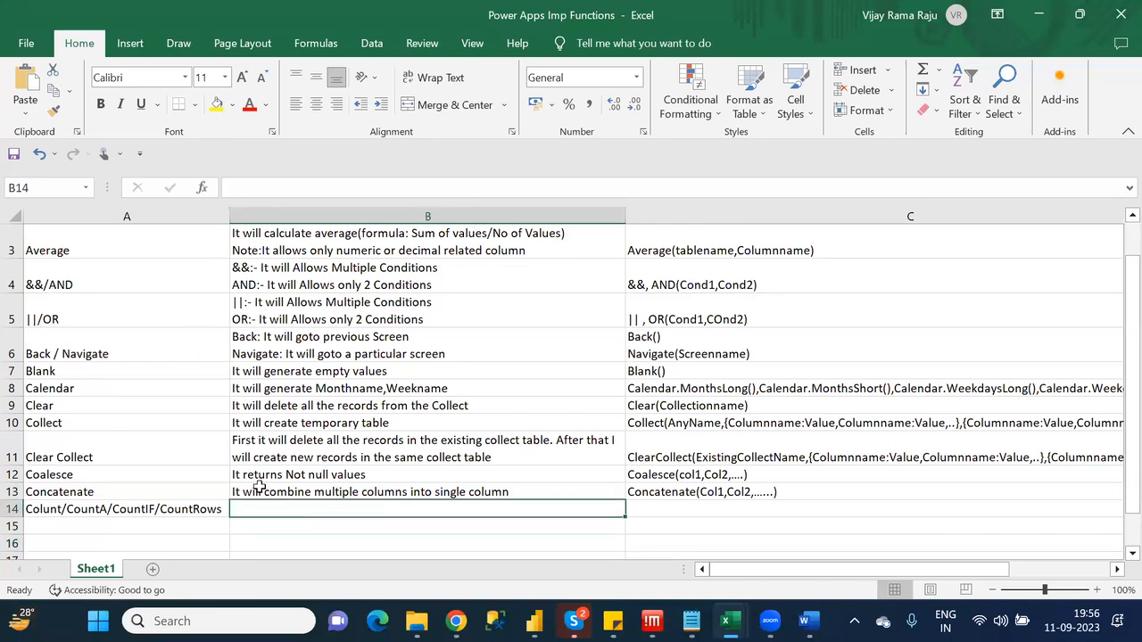
pyautogui.write('Count')
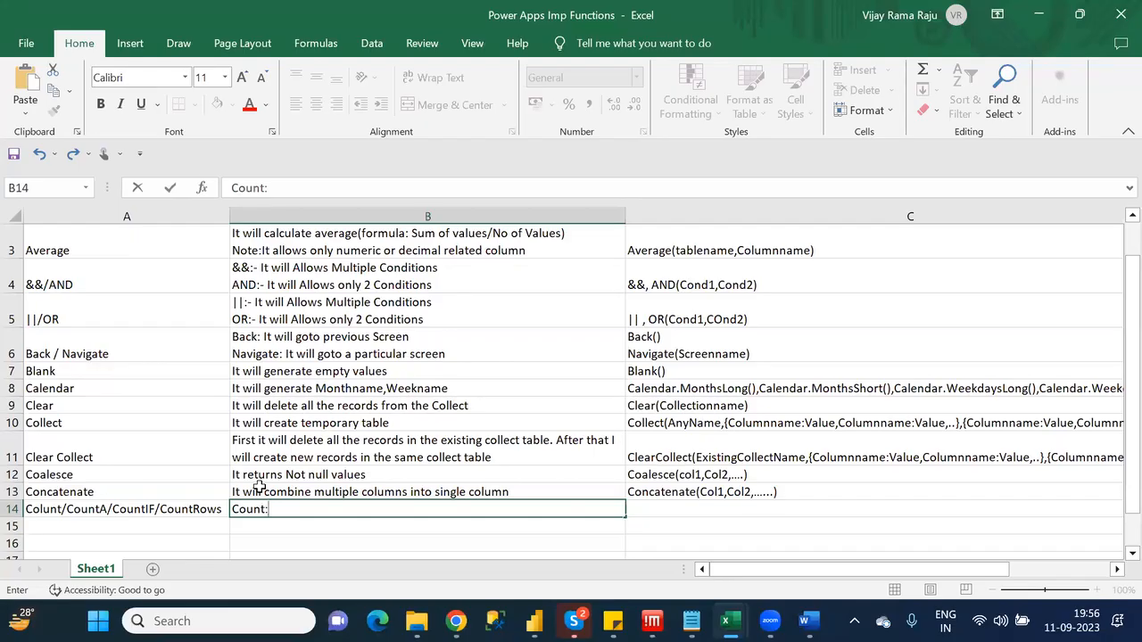
pyautogui.write(':It will cound')
pyautogui.press('BackSpace')
pyautogui.press('BackSpace')
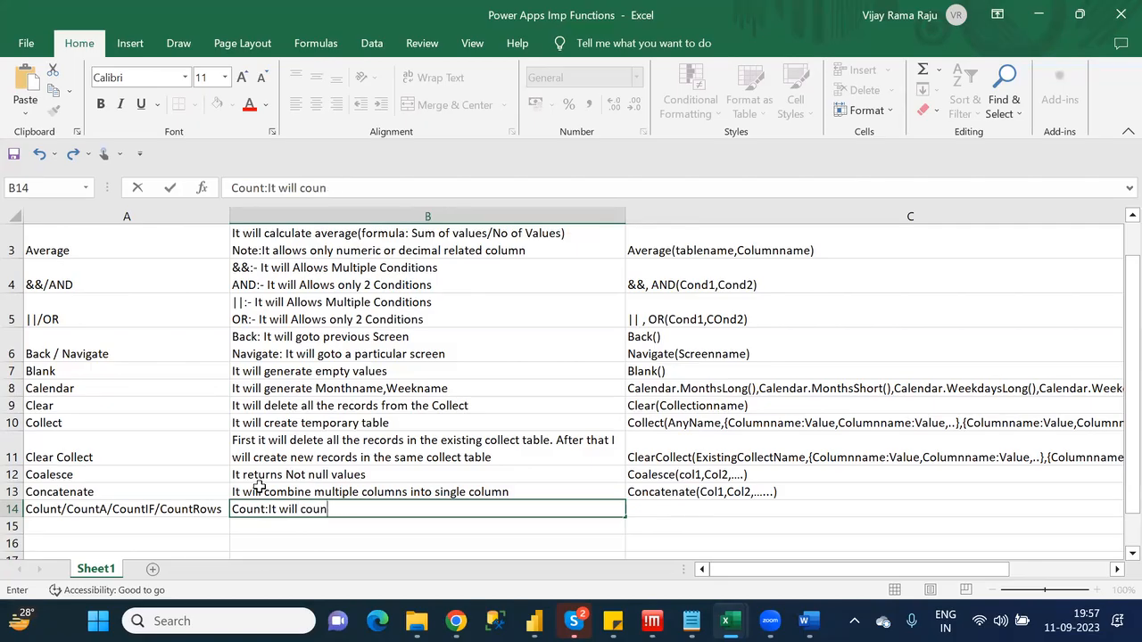
pyautogui.write('t the number of records in a column')
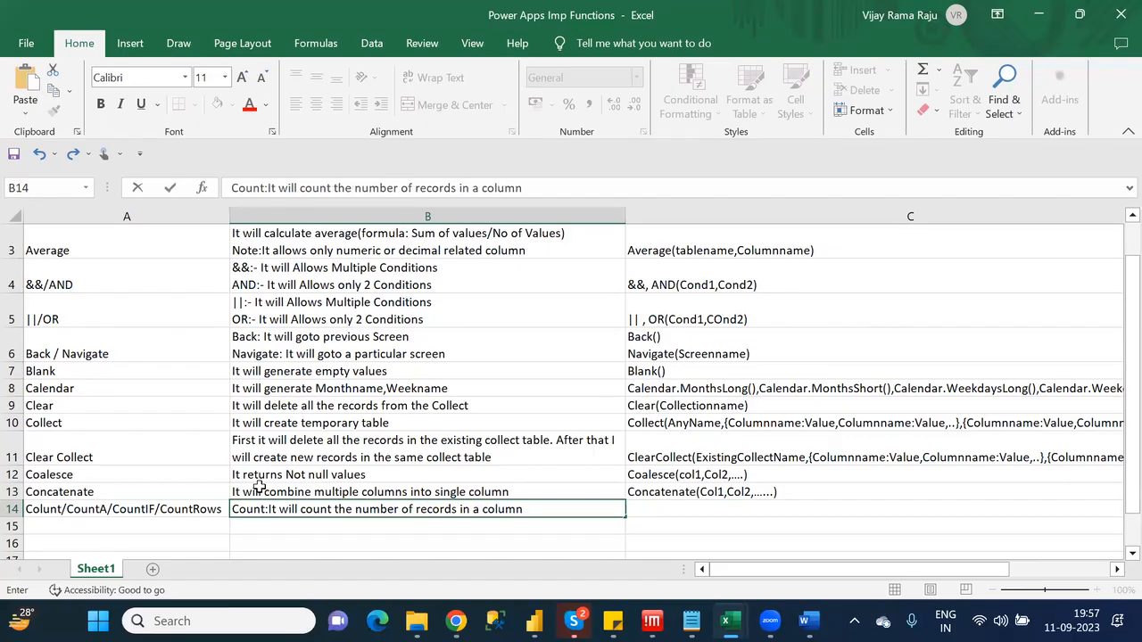
# Append "(Note: It will count only character related columns)" to the Count description in B14 and start a new line within the cell
pyautogui.click(549, 189)
pyautogui.write('(Note: It will')
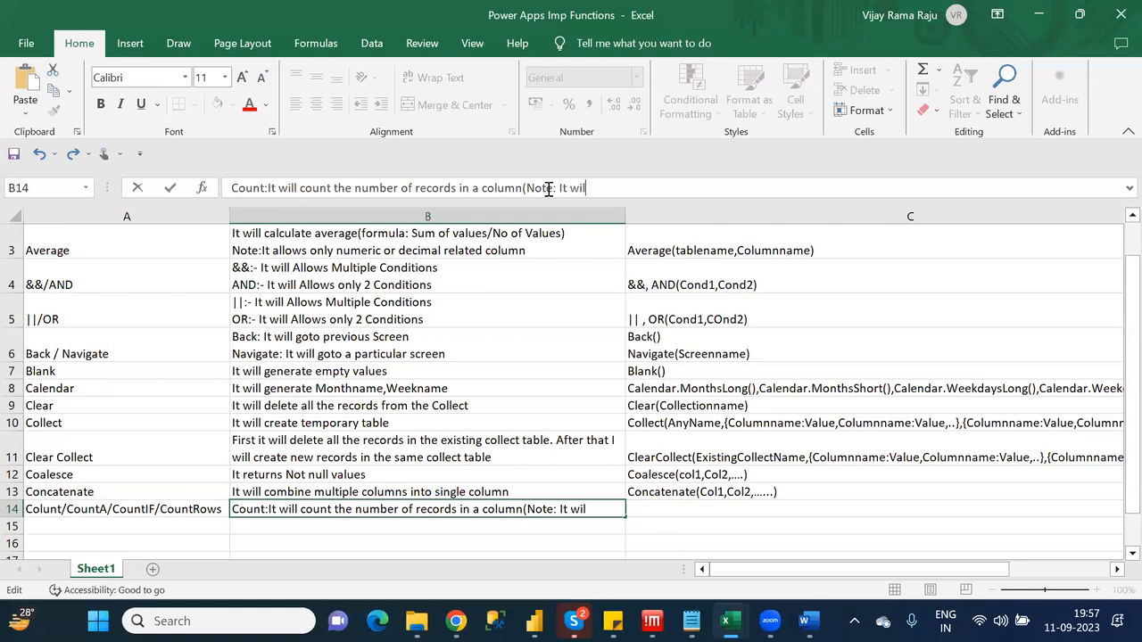
pyautogui.write('l')
pyautogui.press('BackSpace')
pyautogui.write('count')
pyautogui.write(' onl')
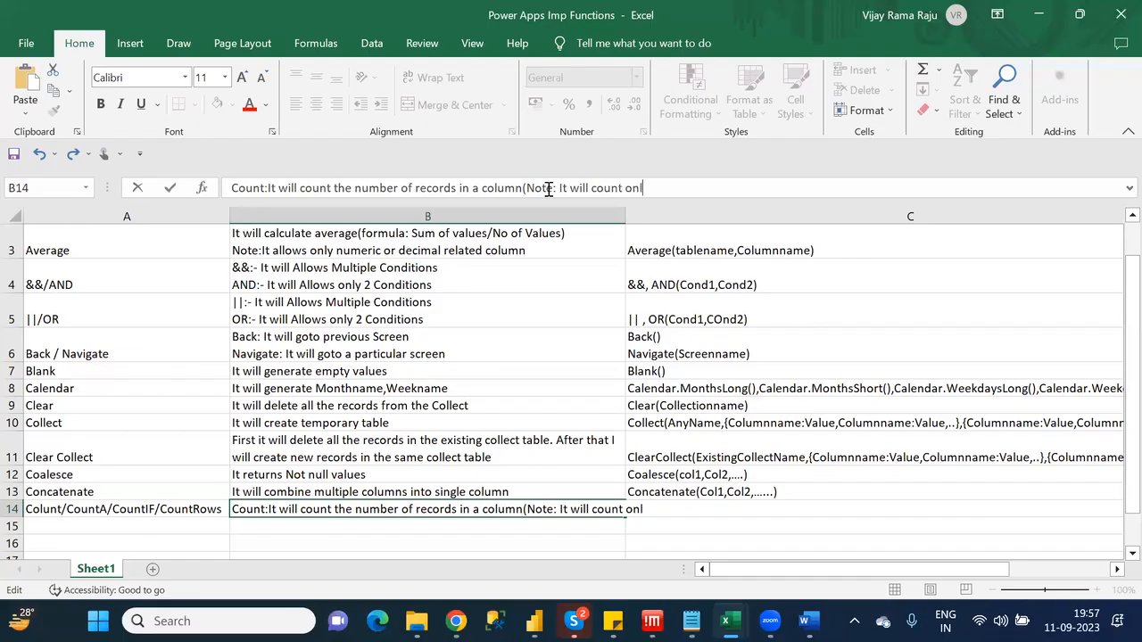
pyautogui.write('y character ')
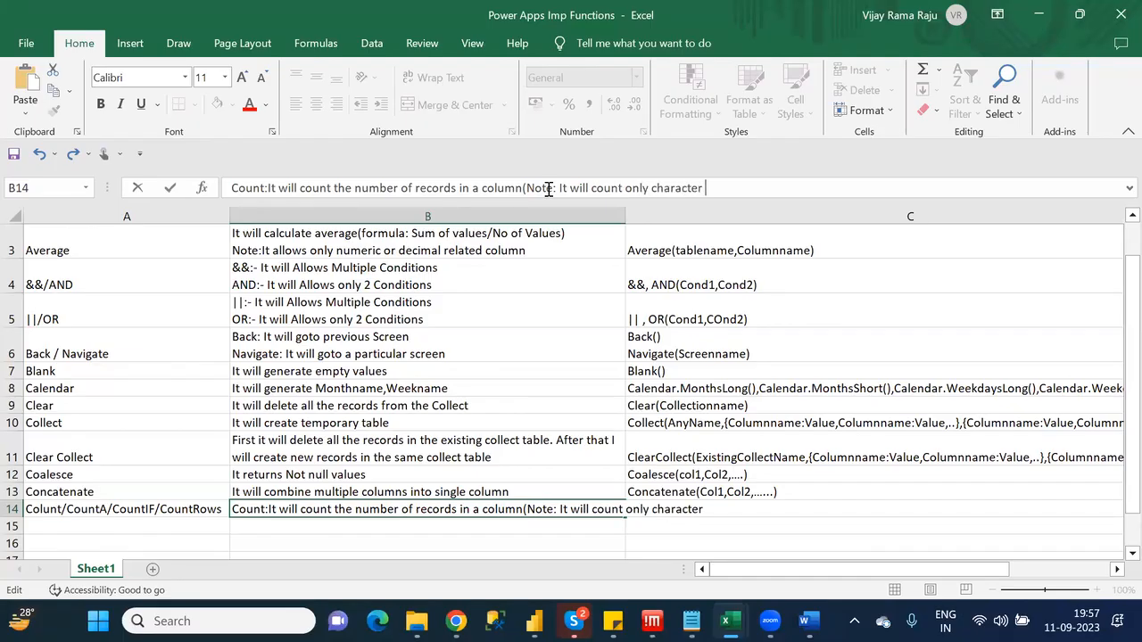
pyautogui.write('related colu')
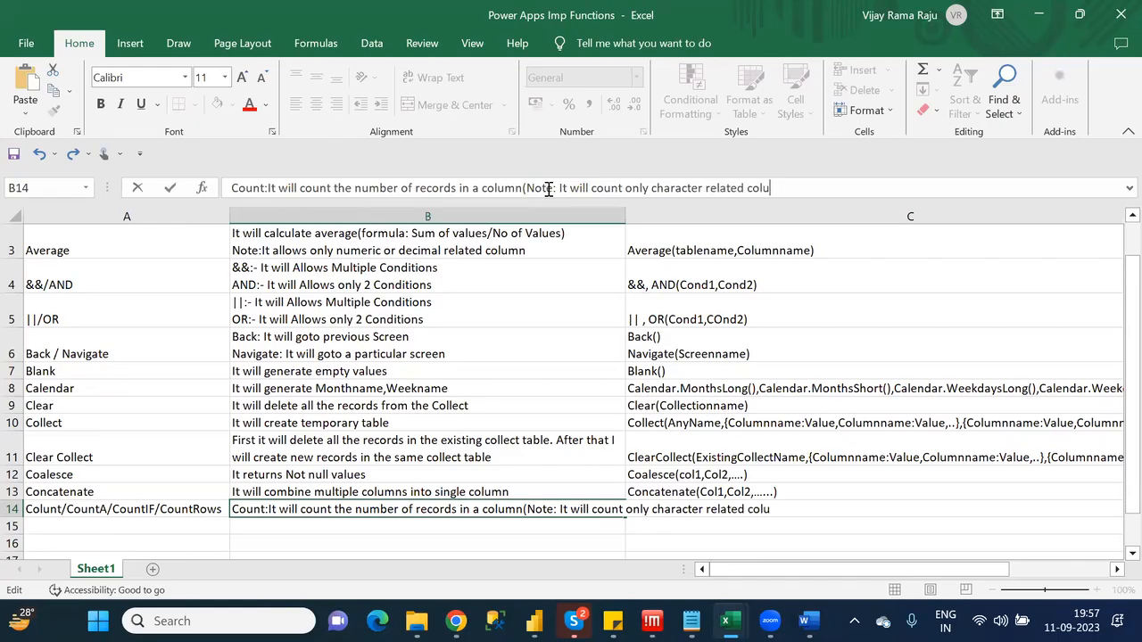
pyautogui.write('mns)')
pyautogui.hotkey('alt', 'Return')
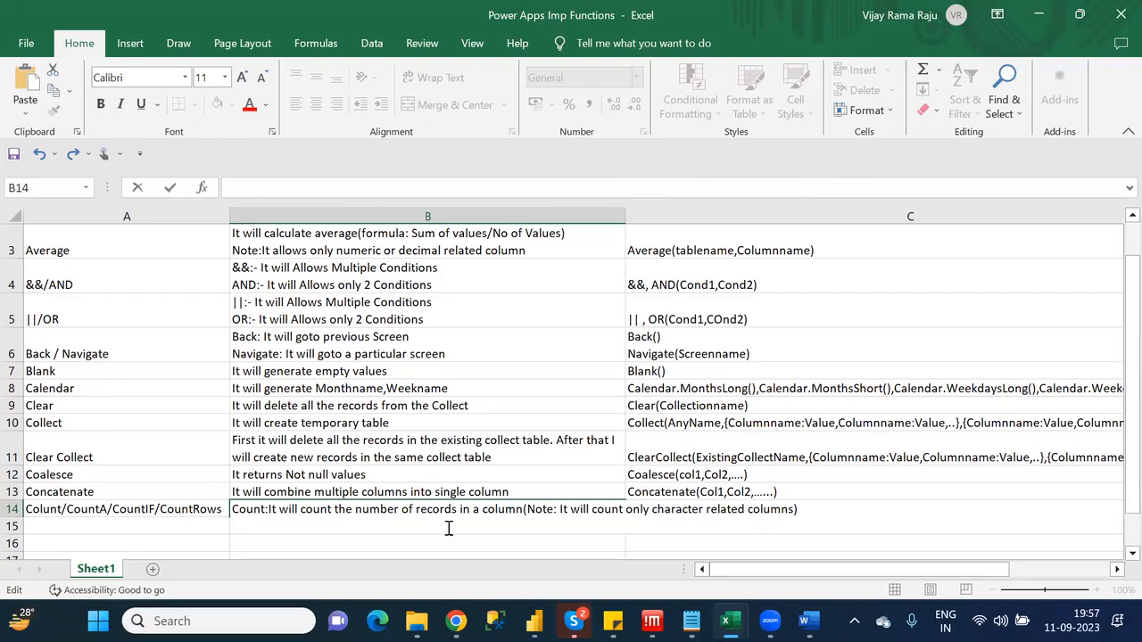
# Add the line "CountA: It will count the number of records of any column" to B14, followed by a line break
pyautogui.write('CountA: Ir')
pyautogui.press('BackSpace')
pyautogui.write('t will count the number of records')
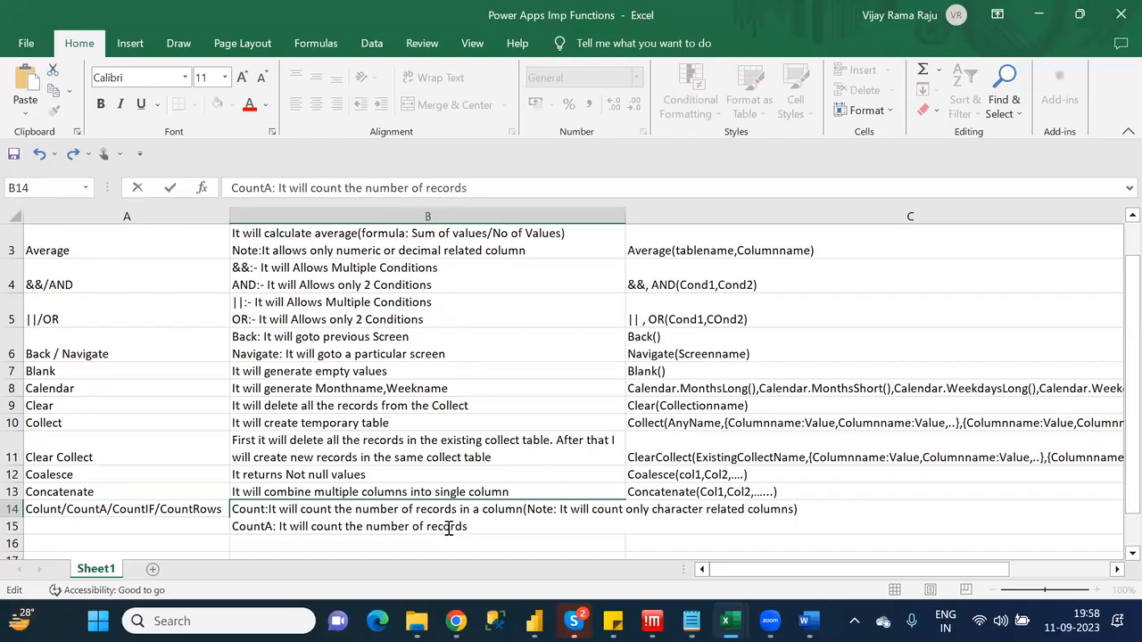
pyautogui.write(' of any column')
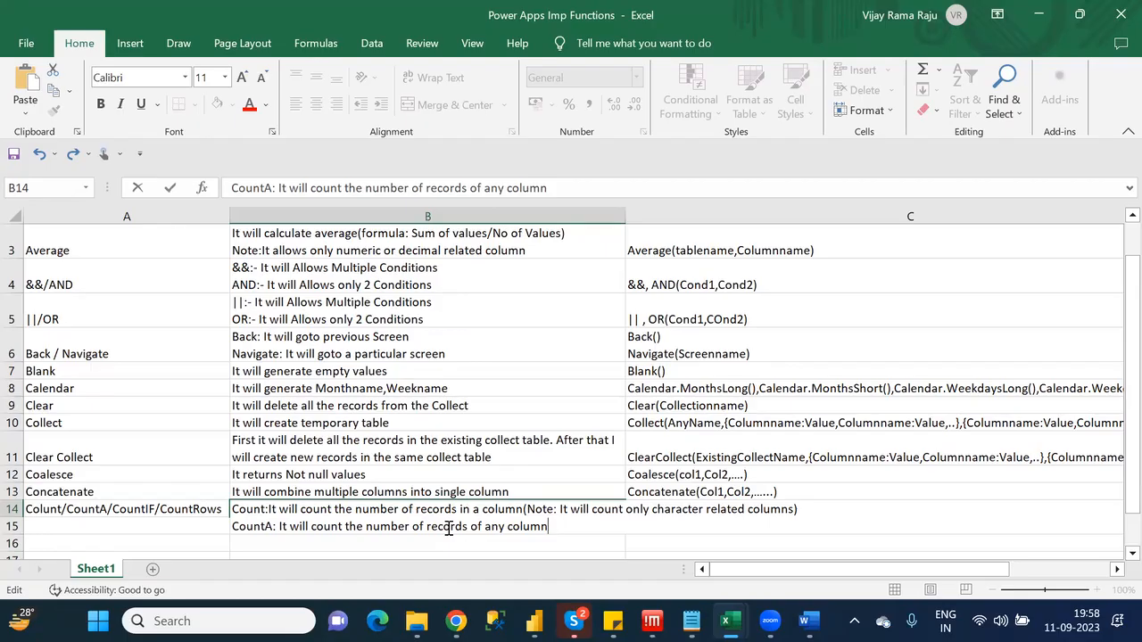
pyautogui.hotkey('alt', 'Return')
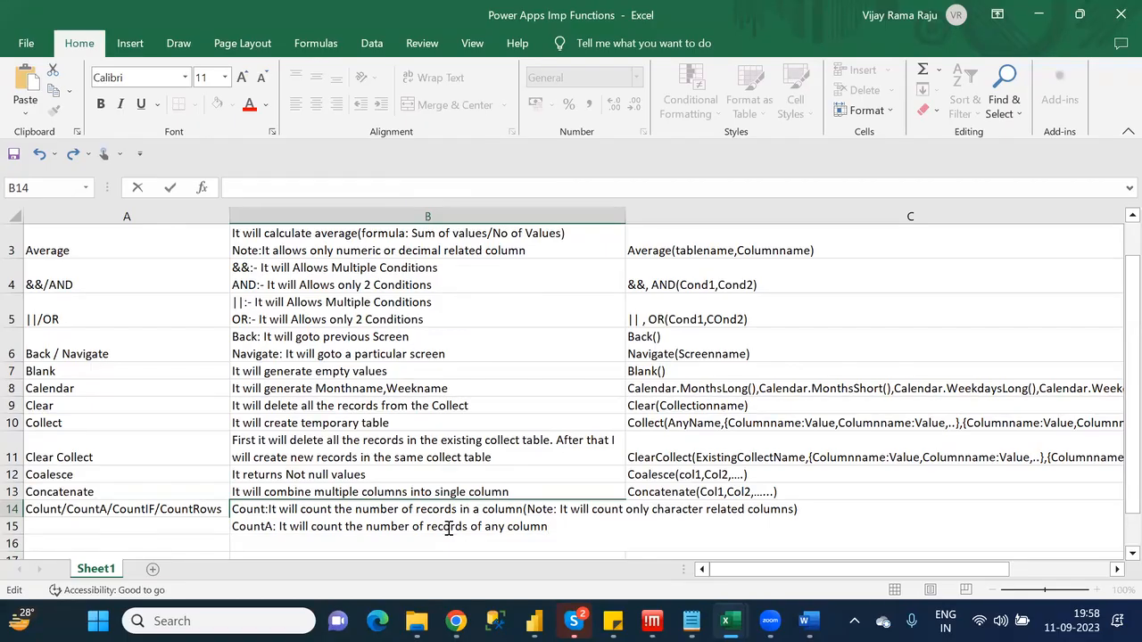
# Add the line "CountIf: Based on the condition it will count the records" to B14, followed by a line break
pyautogui.write('CountIf: Base')
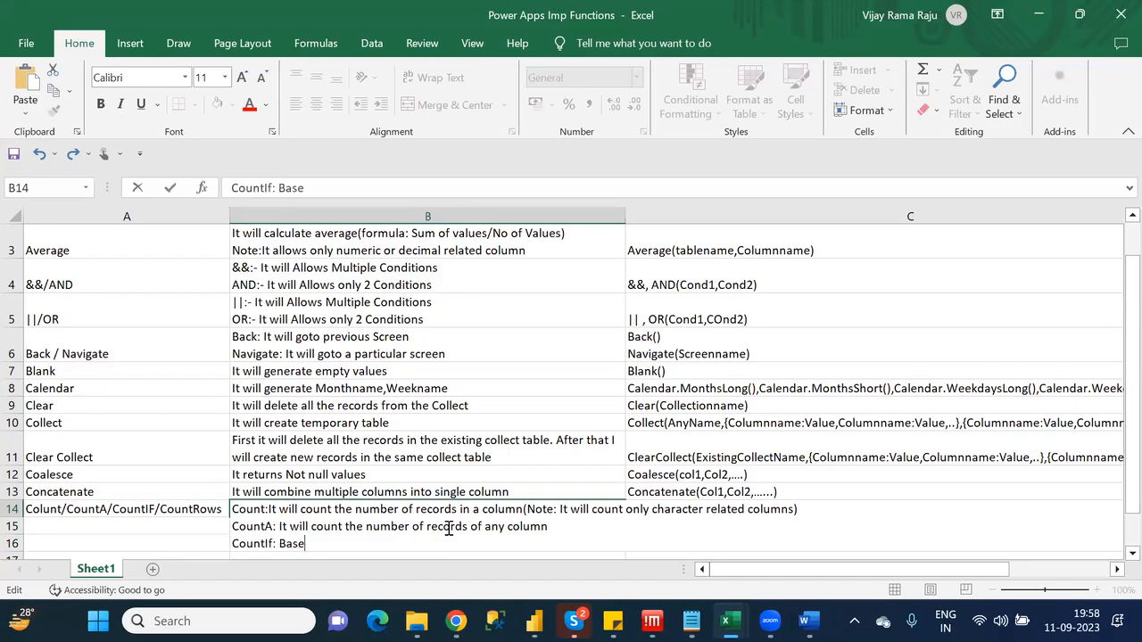
pyautogui.write('d on the cond')
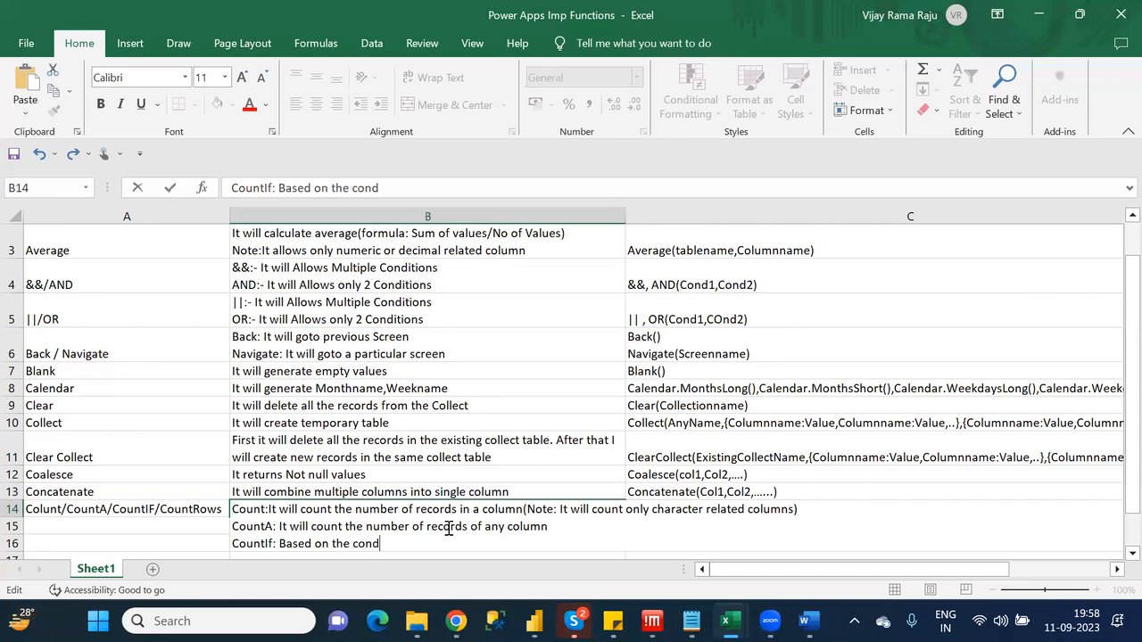
pyautogui.write('ition it wi')
pyautogui.write('ll ')
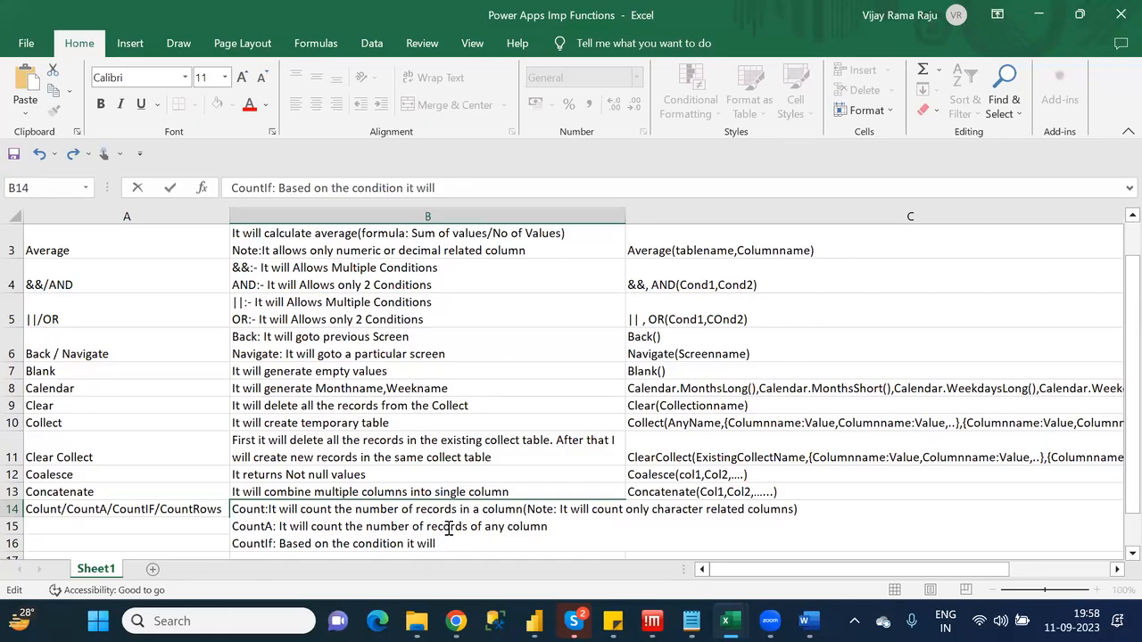
pyautogui.write('coun')
pyautogui.write('the')
pyautogui.press('BackSpace')
pyautogui.press('BackSpace')
pyautogui.write('the records')
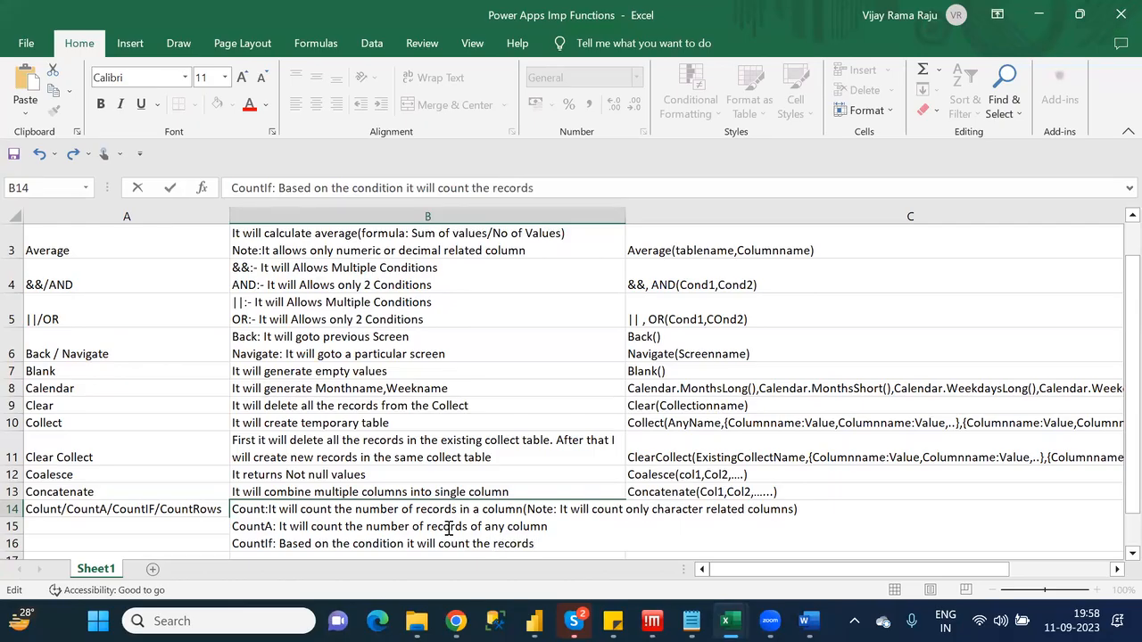
pyautogui.hotkey('alt', 'Return')
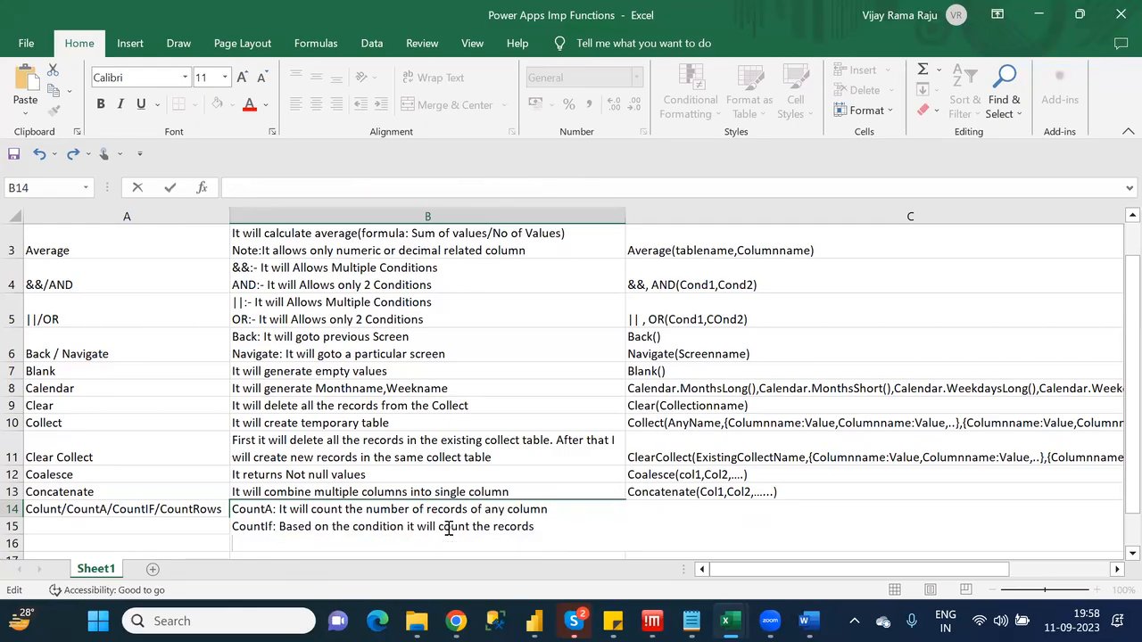
# Add a last line to B14 reading "CountRows: In a table how many no of records are the"
pyautogui.write('CountRows:')
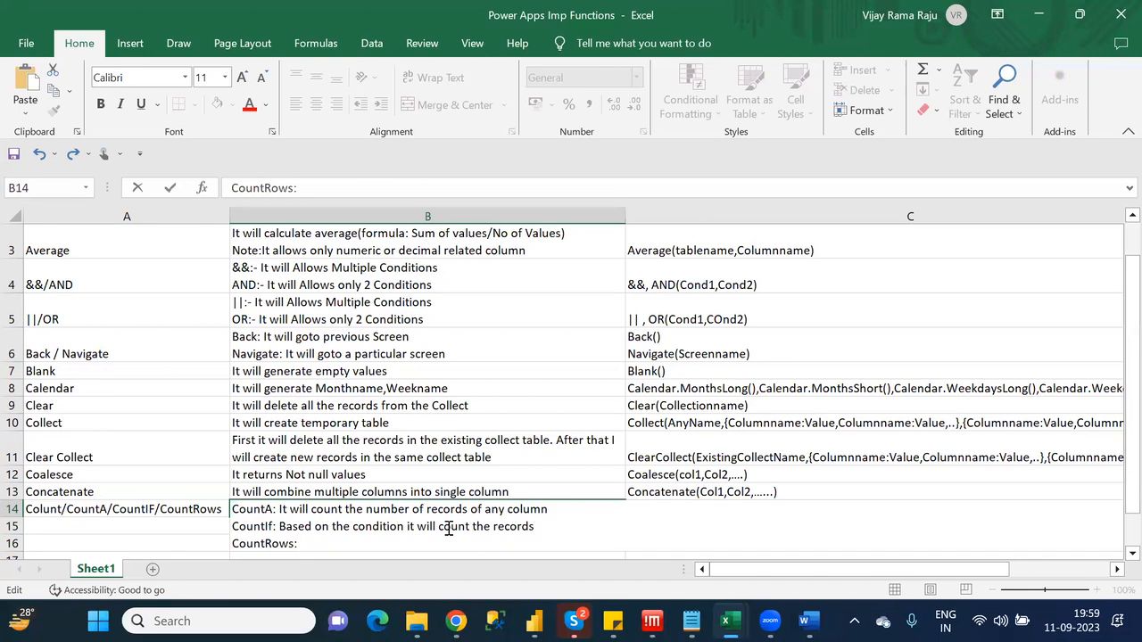
pyautogui.write(' It')
pyautogui.press('BackSpace')
pyautogui.write('na')
pyautogui.press('BackSpace')
pyautogui.write('a table how amn')
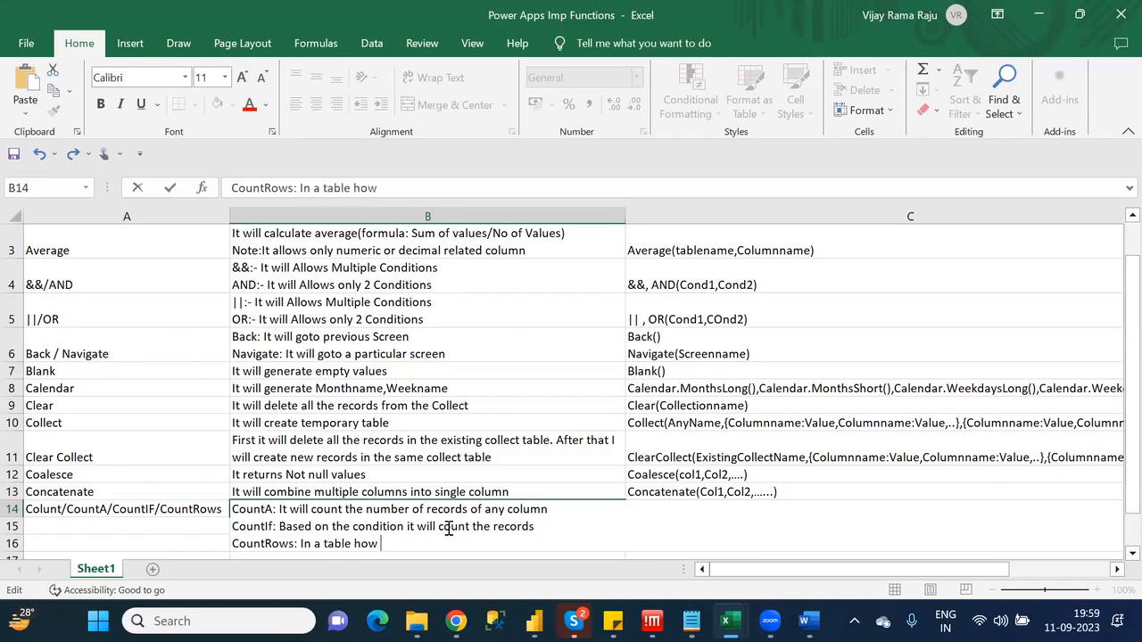
pyautogui.press('BackSpace')
pyautogui.press('BackSpace')
pyautogui.press('BackSpace')
pyautogui.write('many nof')
pyautogui.press('BackSpace')
pyautogui.press('BackSpace')
pyautogui.write('of records')
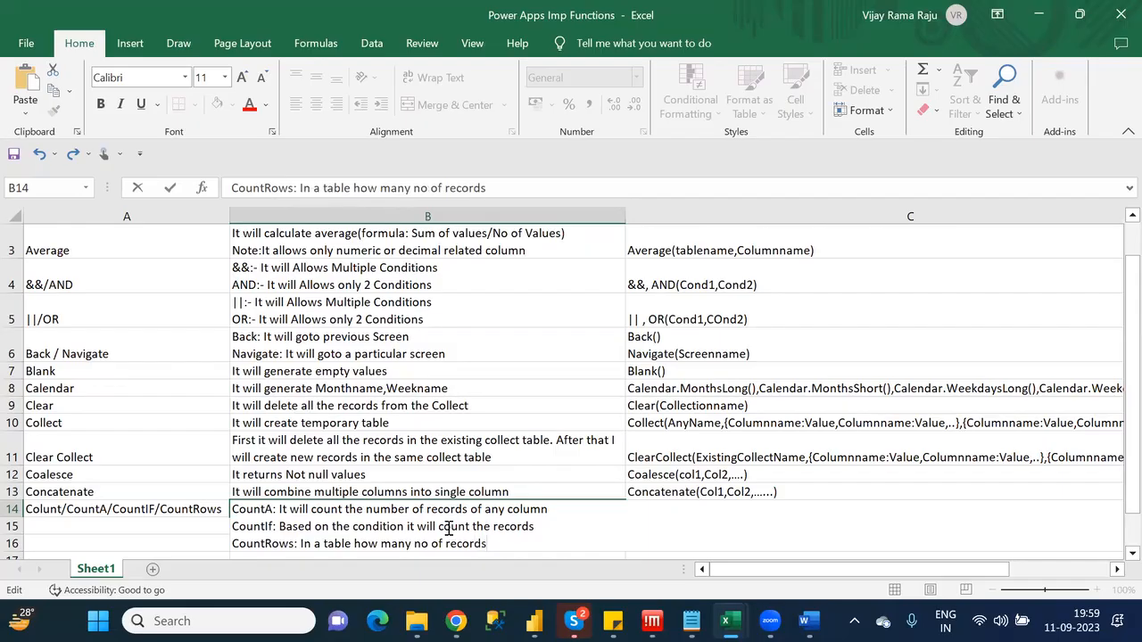
pyautogui.write(' are the')
# Reword the CountRows description in B14 as "It will count the no of records in a table" and finish editing the cell
pyautogui.moveTo(531, 544); pyautogui.dragTo(300, 541)
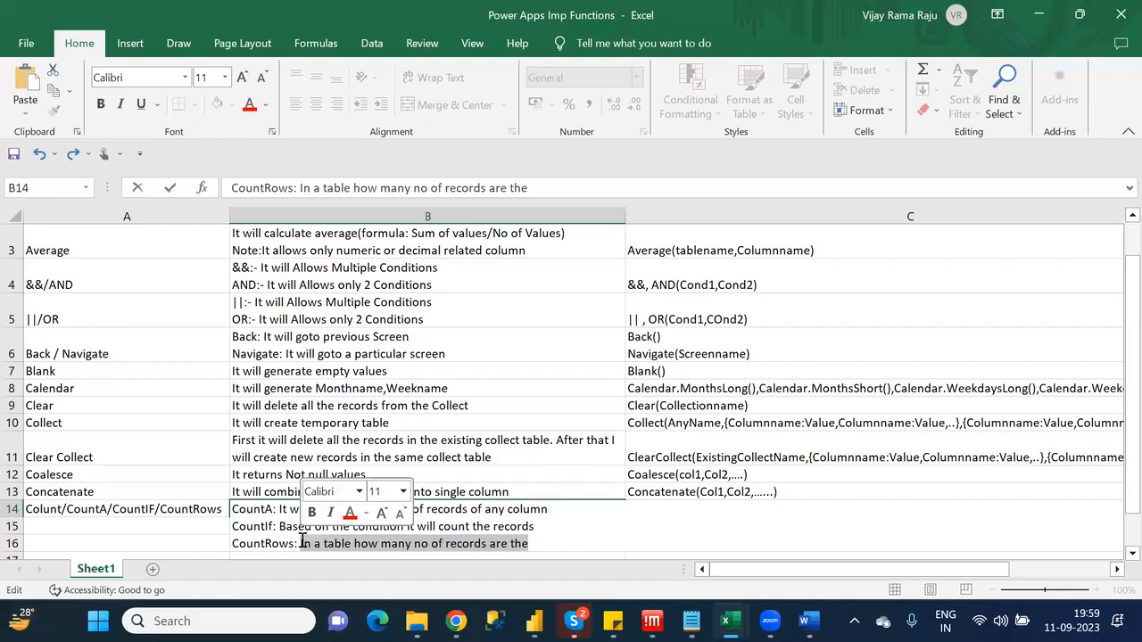
pyautogui.write('It')
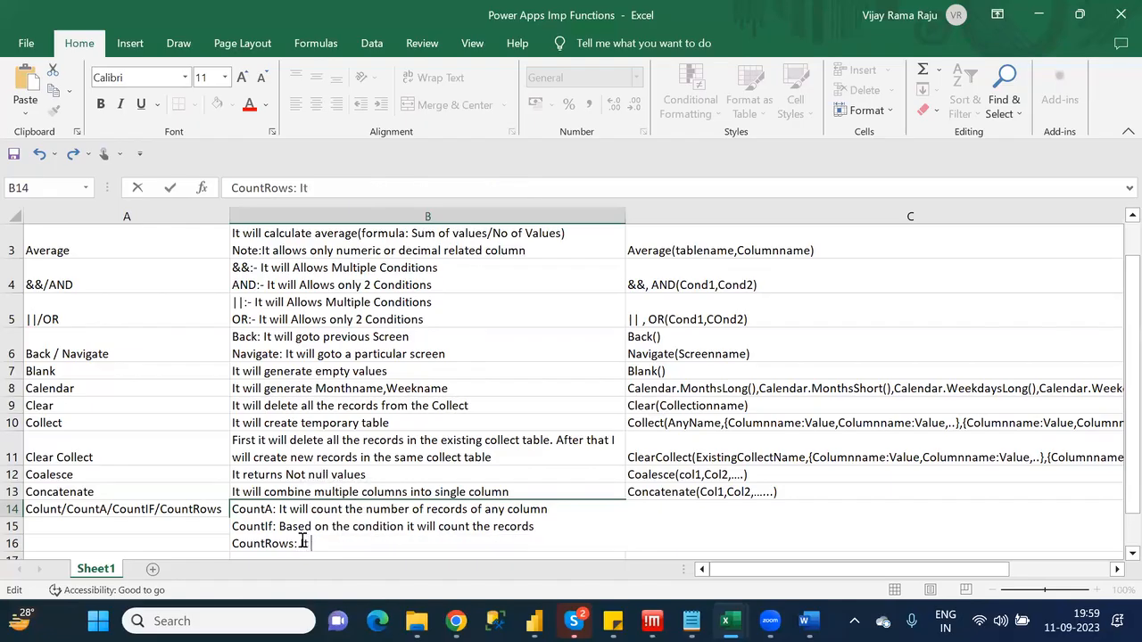
pyautogui.write(' will count')
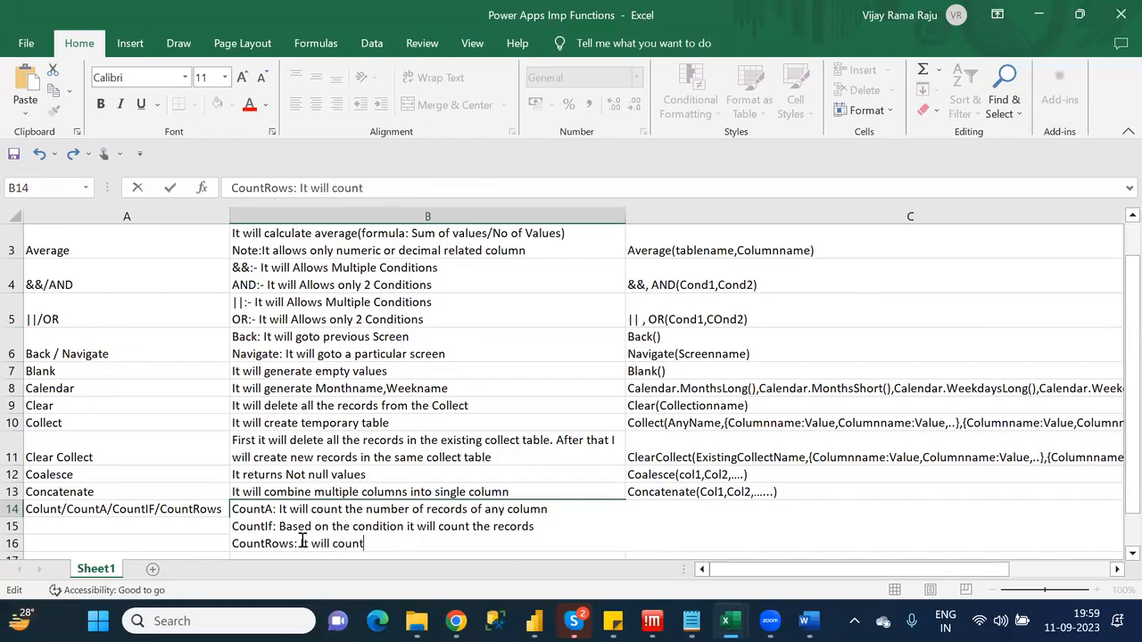
pyautogui.write(' the no of records i')
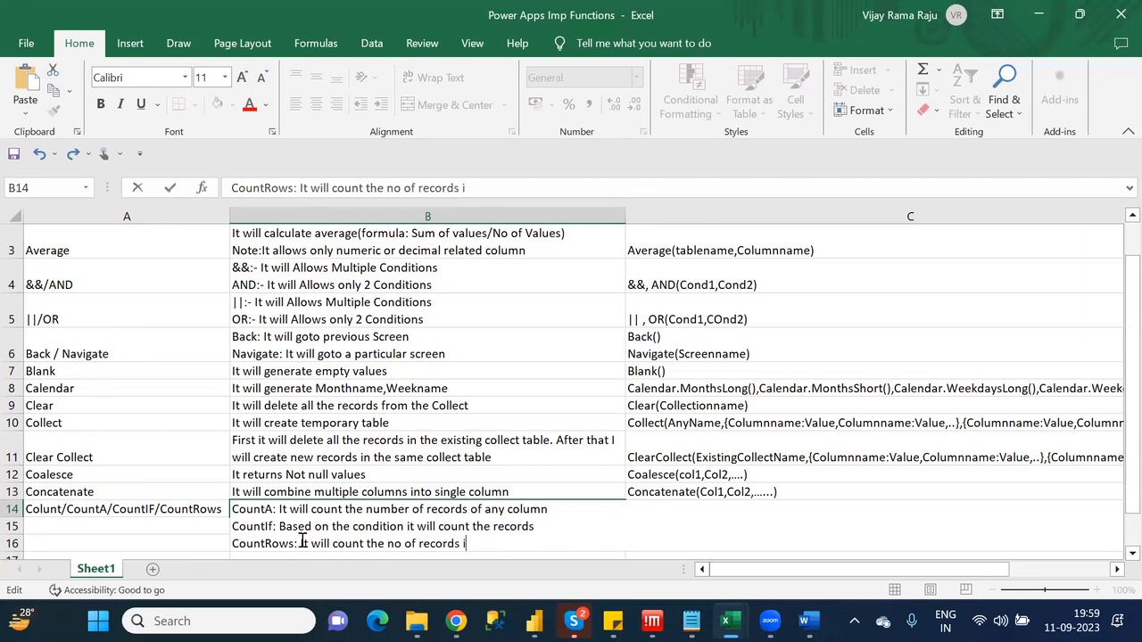
pyautogui.write('n a table')
pyautogui.press('BackSpace')
pyautogui.press('BackSpace')
pyautogui.press('BackSpace')
pyautogui.press('BackSpace')
pyautogui.press('BackSpace')
pyautogui.write('table')
pyautogui.click(717, 510)
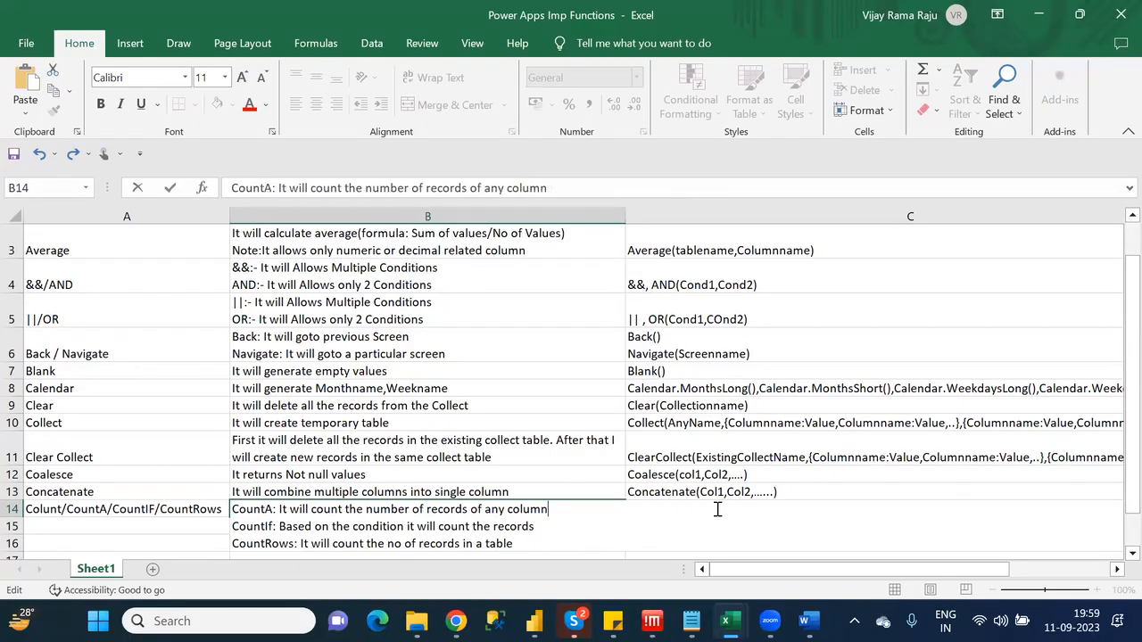
pyautogui.click(860, 491)
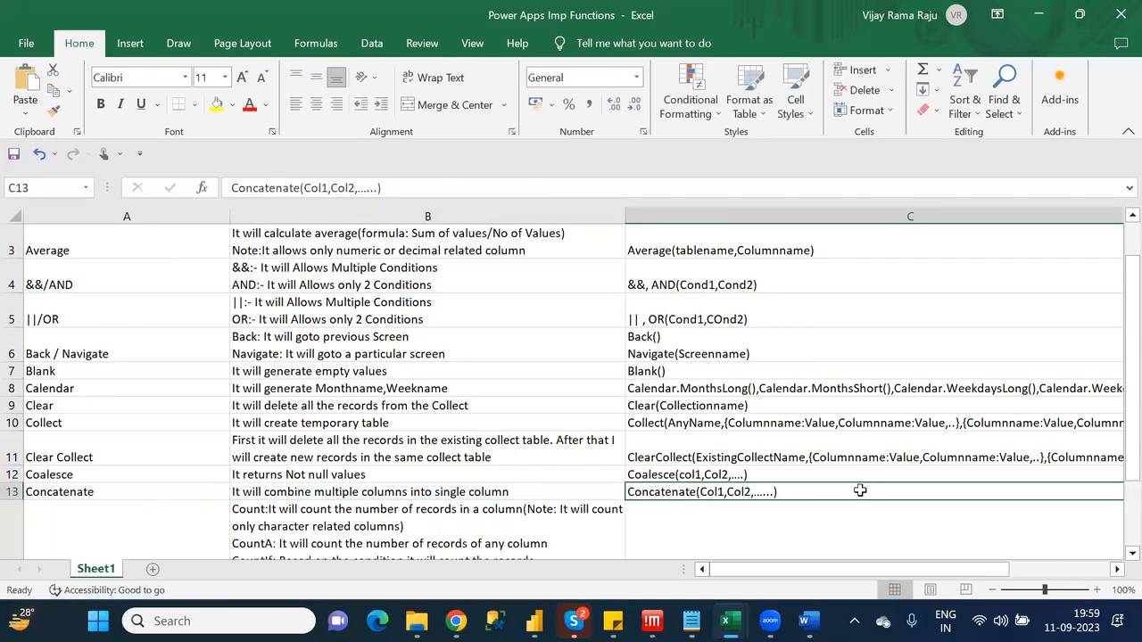
# Enter the syntax line "Count(Tablename.Columnname)" in C14, followed by a line break within the cell
pyautogui.press('Down')
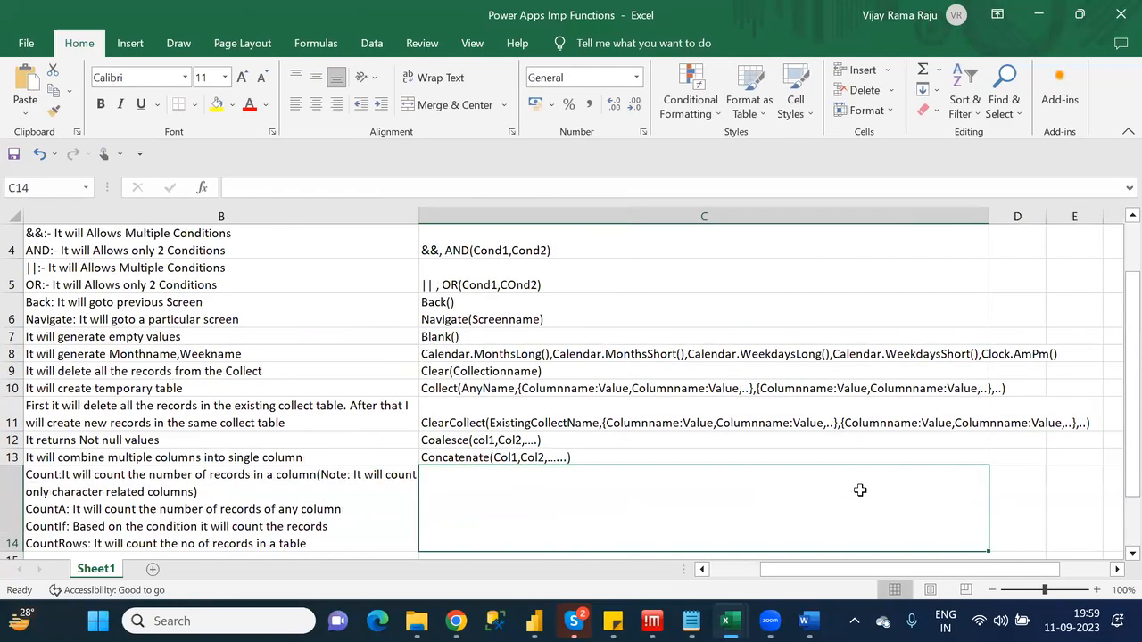
pyautogui.click(426, 187)
pyautogui.write('Count(')
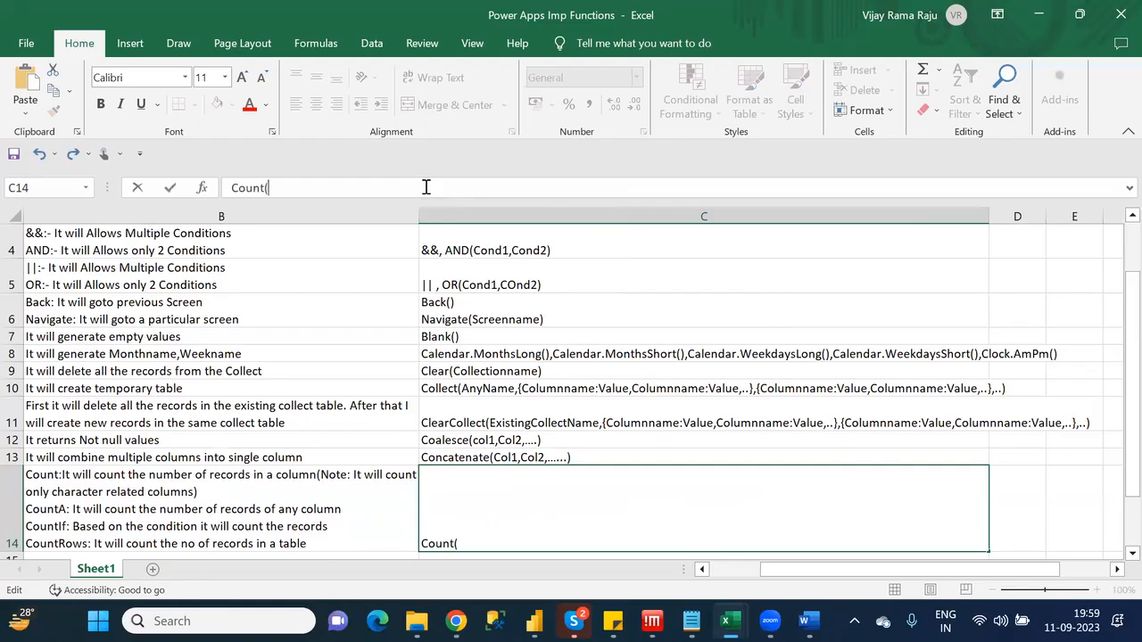
pyautogui.write('Tablename.Columns')
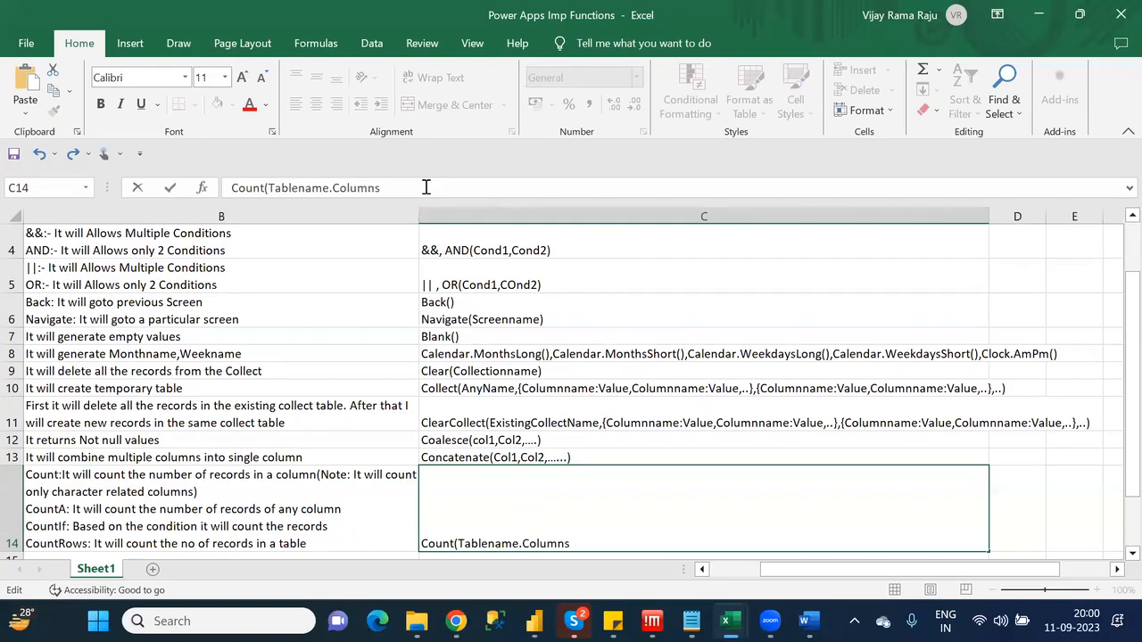
pyautogui.press('BackSpace')
pyautogui.write('name)')
pyautogui.hotkey('alt', 'Return')
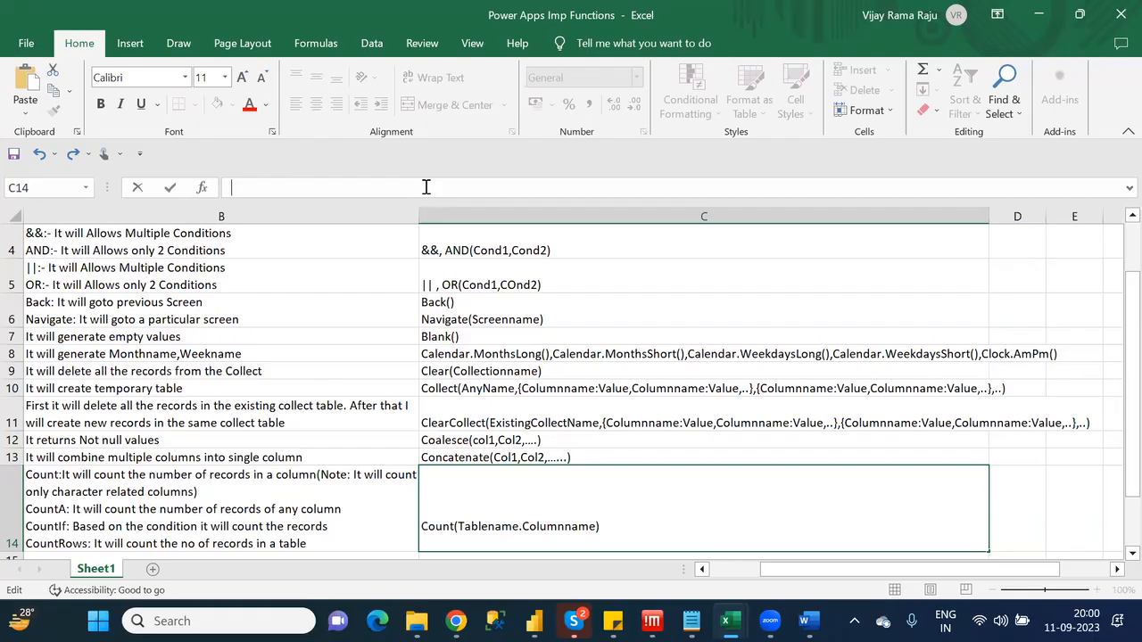
# Add the syntax line "CountA(Tablename.columnname)" to C14, followed by a line break
pyautogui.write('CountA(Tab')
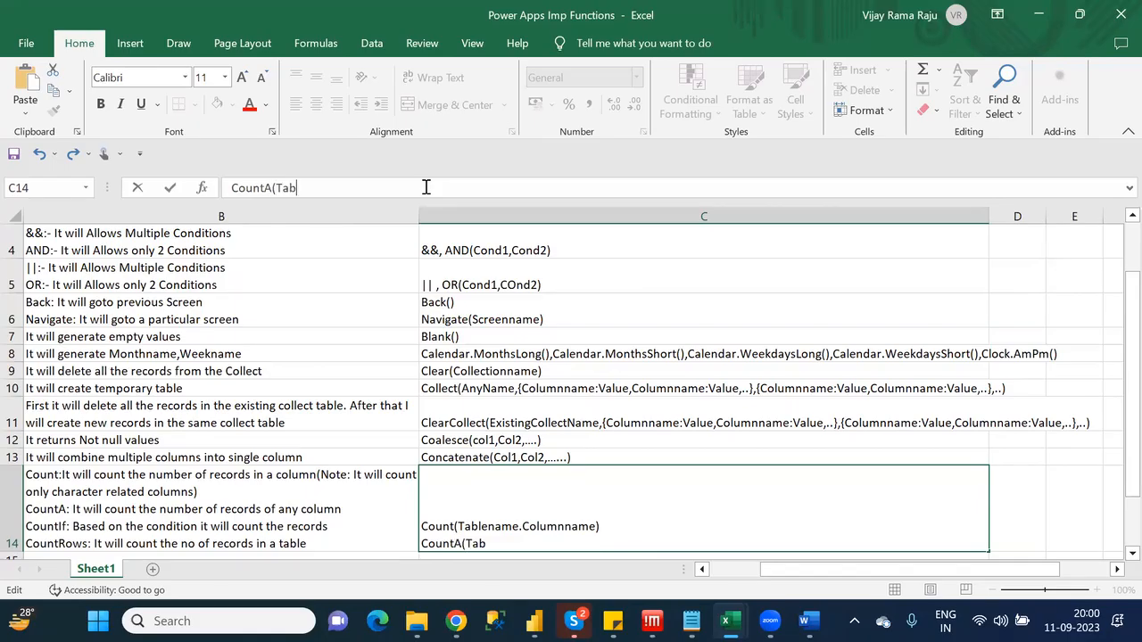
pyautogui.write('lename.colu')
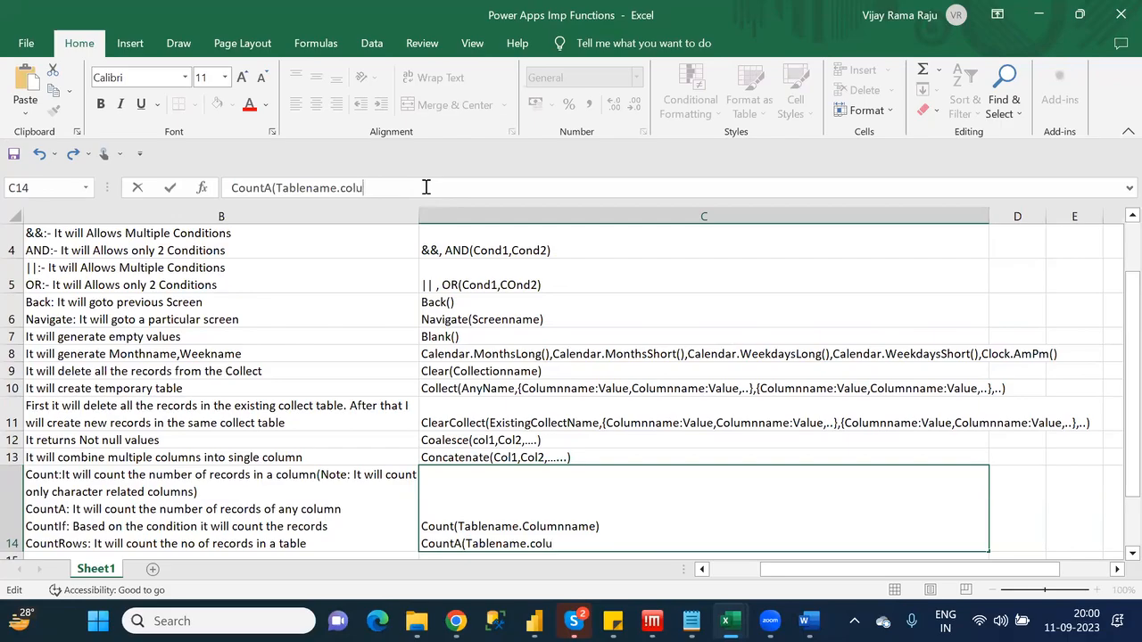
pyautogui.write('mnname)')
pyautogui.hotkey('alt', 'Return')
# Add the syntax line "CountIf(Tablename,Condition)" to C14, followed by a line break
pyautogui.write('C')
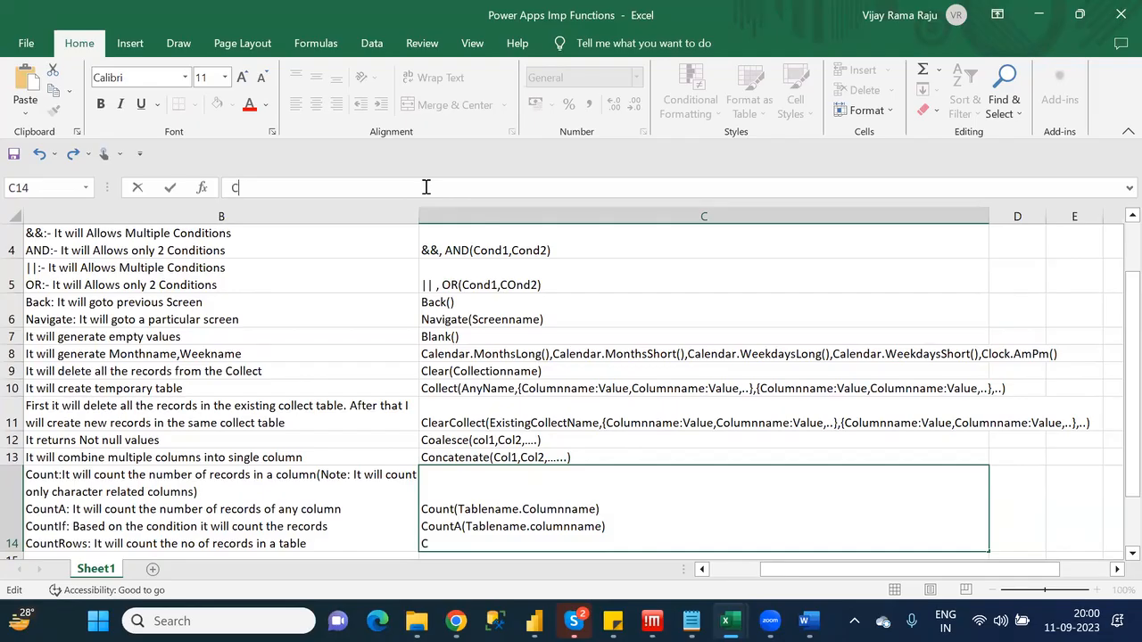
pyautogui.write('ountIf')
pyautogui.write('(Table')
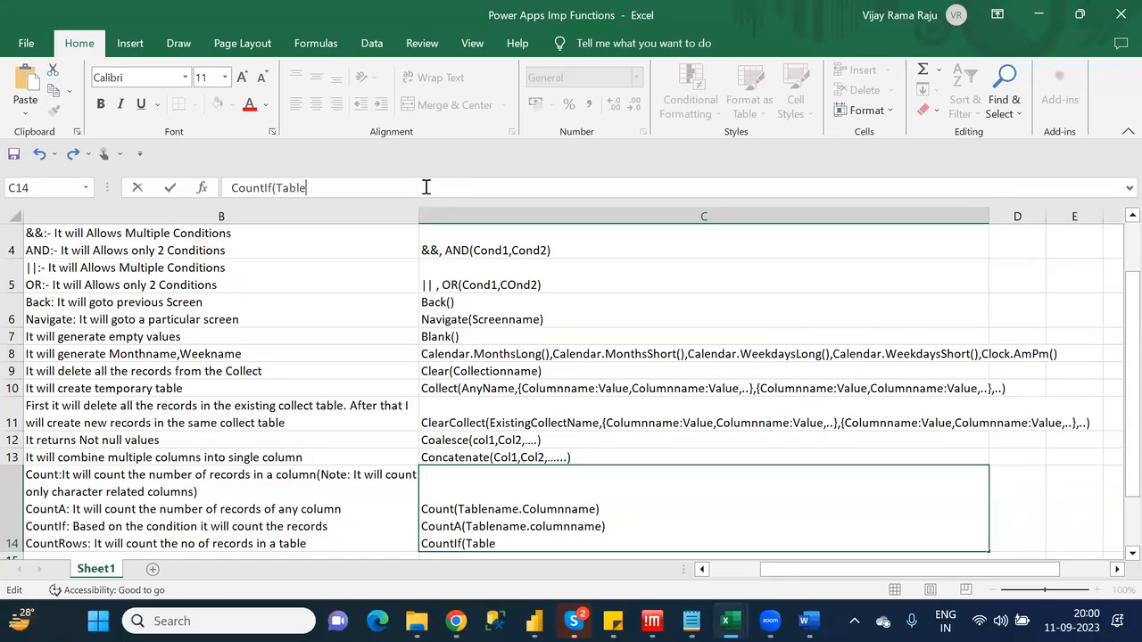
pyautogui.write('name,Condit')
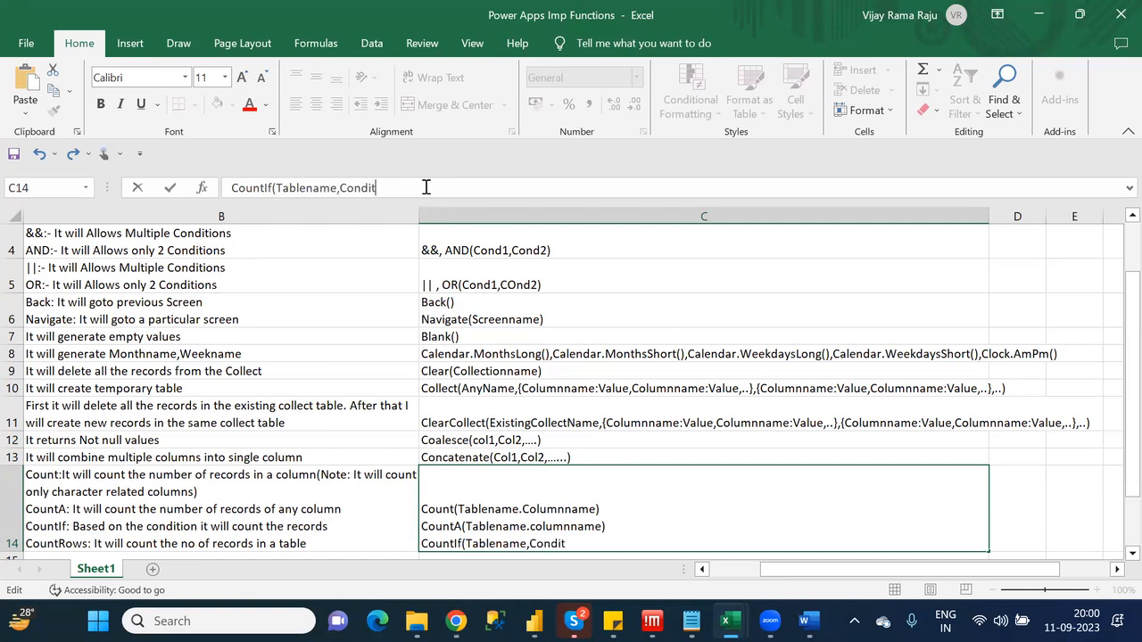
pyautogui.write('ions')
pyautogui.press('BackSpace')
pyautogui.write(')')
pyautogui.hotkey('alt', 'Return')
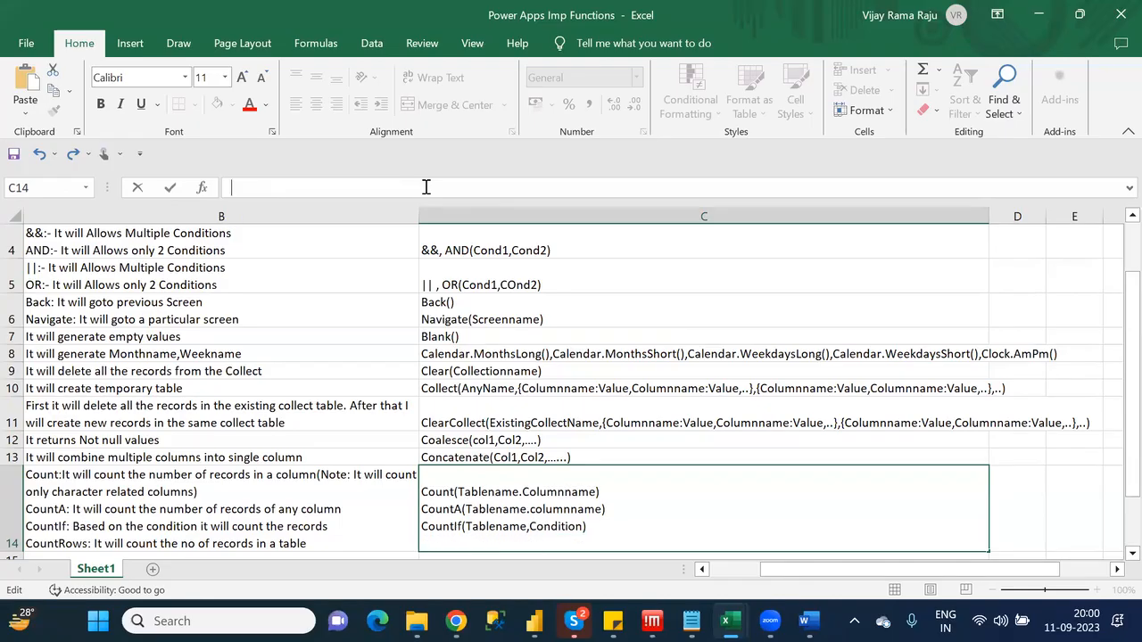
# Add the last syntax line "CountRows(Tablename)" to C14 and finish editing the cell
pyautogui.write('CountRows')
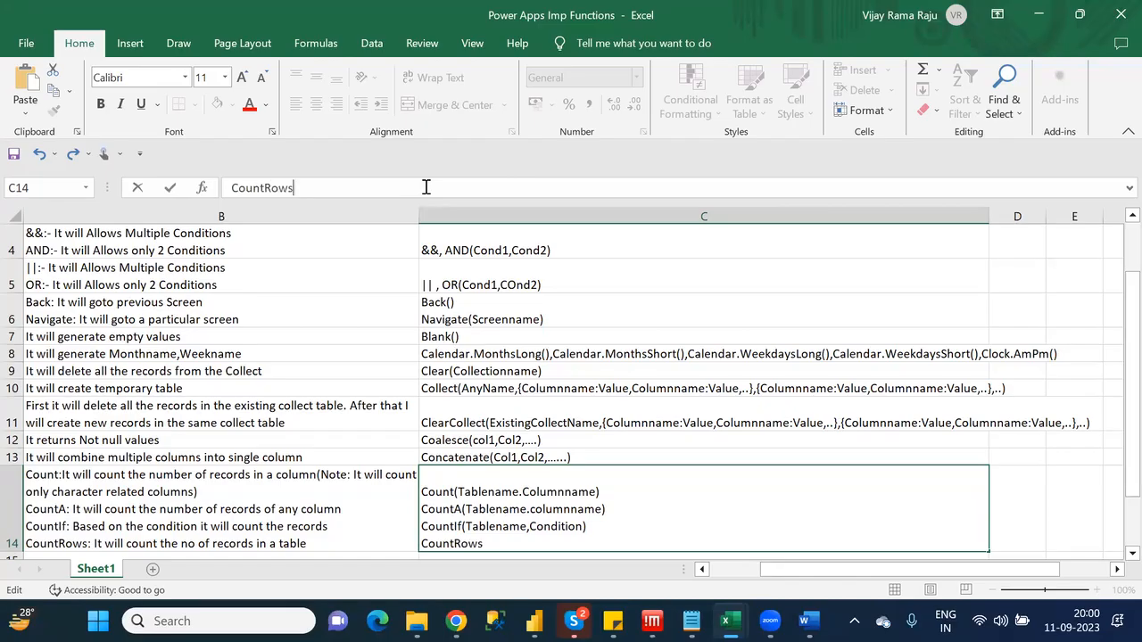
pyautogui.write('(Tablename')
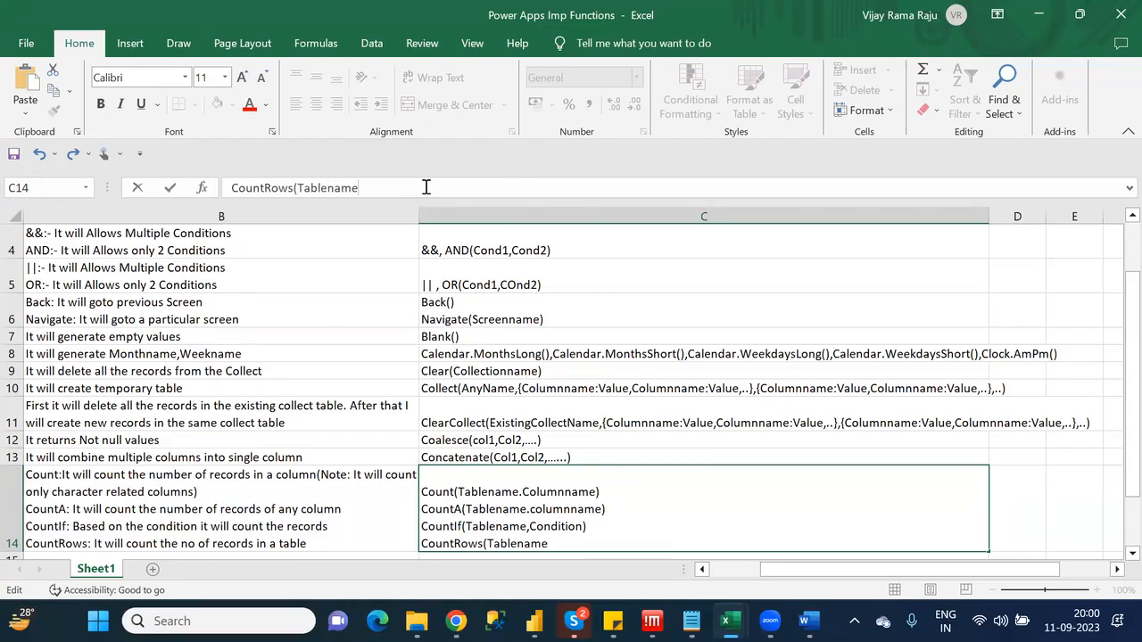
pyautogui.write(')')
pyautogui.click(696, 439)
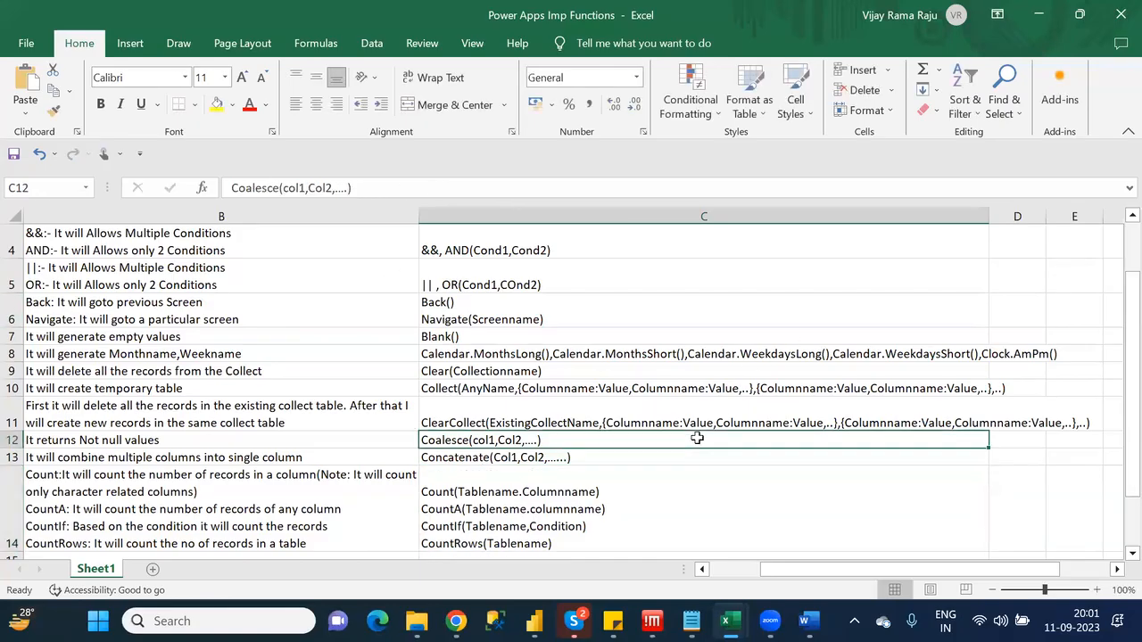
# Go to A15 and check the Category_Wise_Functions list in Notepad before returning to the Excel sheet
pyautogui.press('Down')
pyautogui.press('Down')
pyautogui.press('Down')
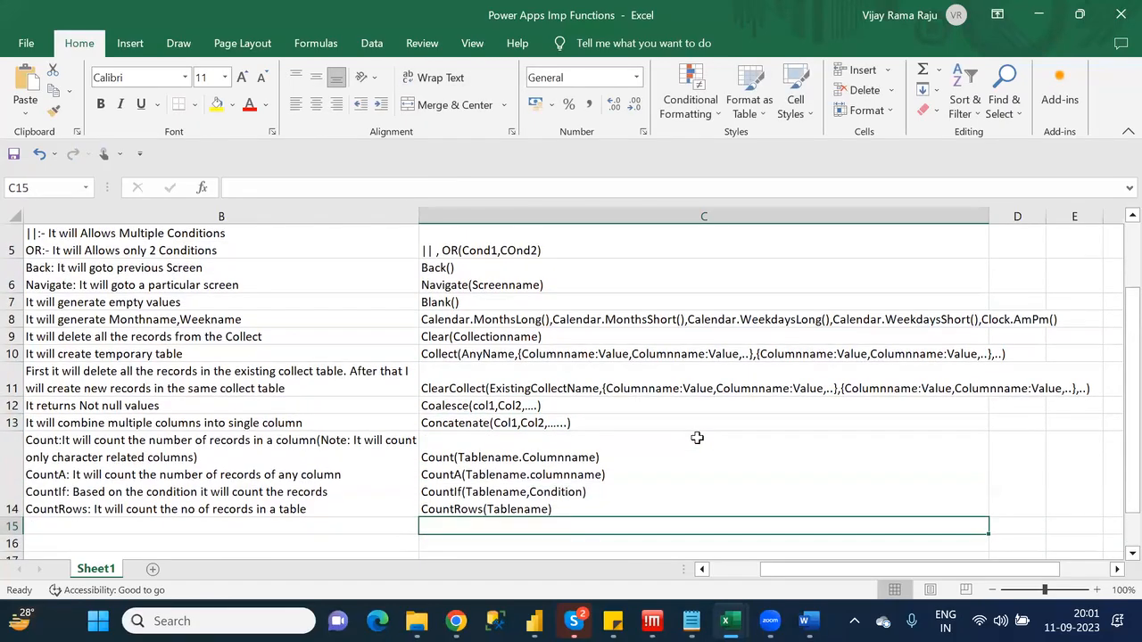
pyautogui.press('Left')
pyautogui.press('Left')
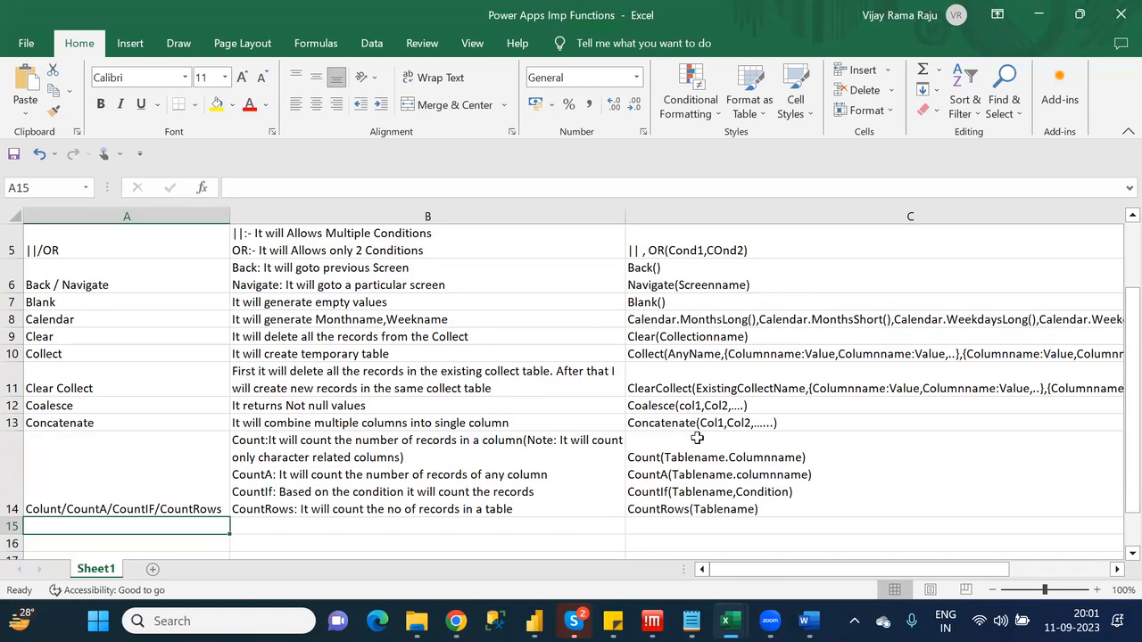
pyautogui.hotkey('alt', 'Tab')
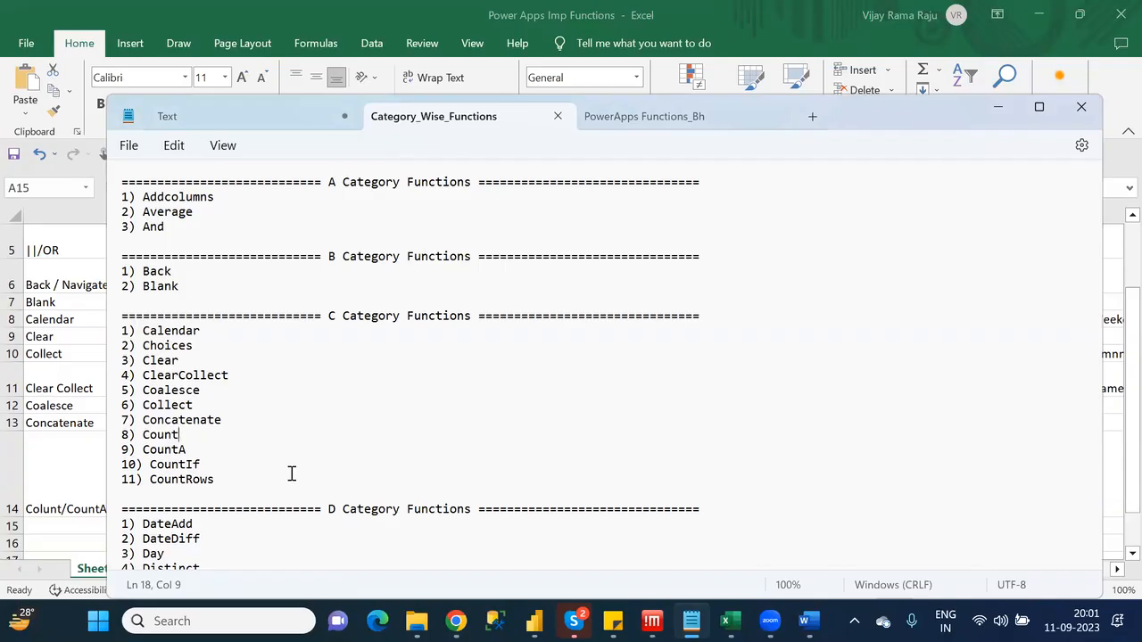
pyautogui.hotkey('alt', 'Tab')
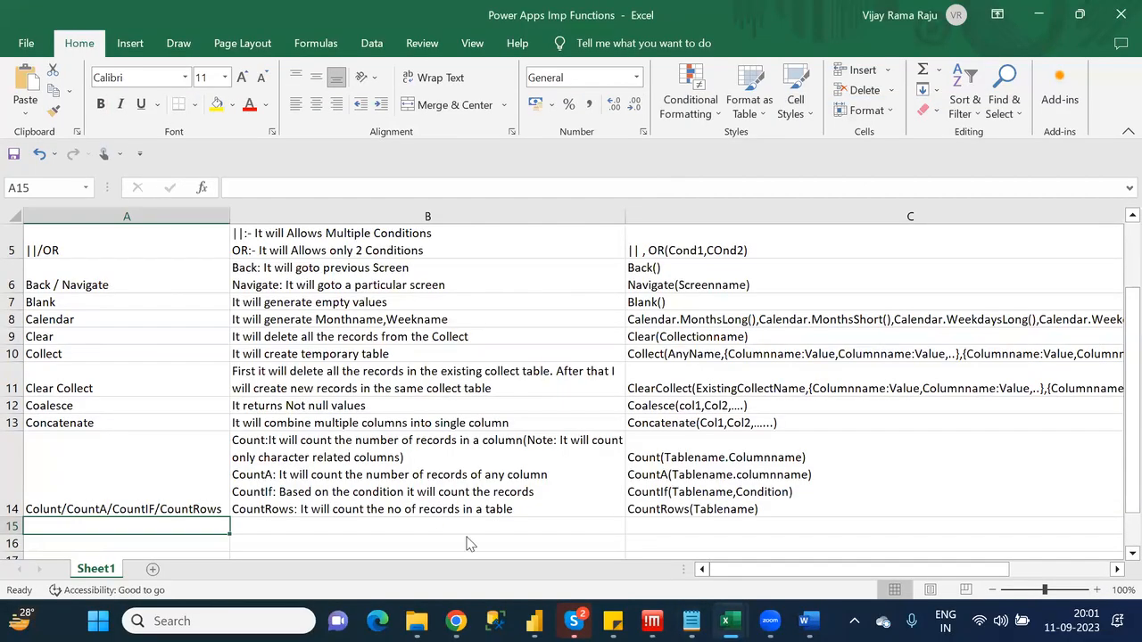
pyautogui.click(594, 586)
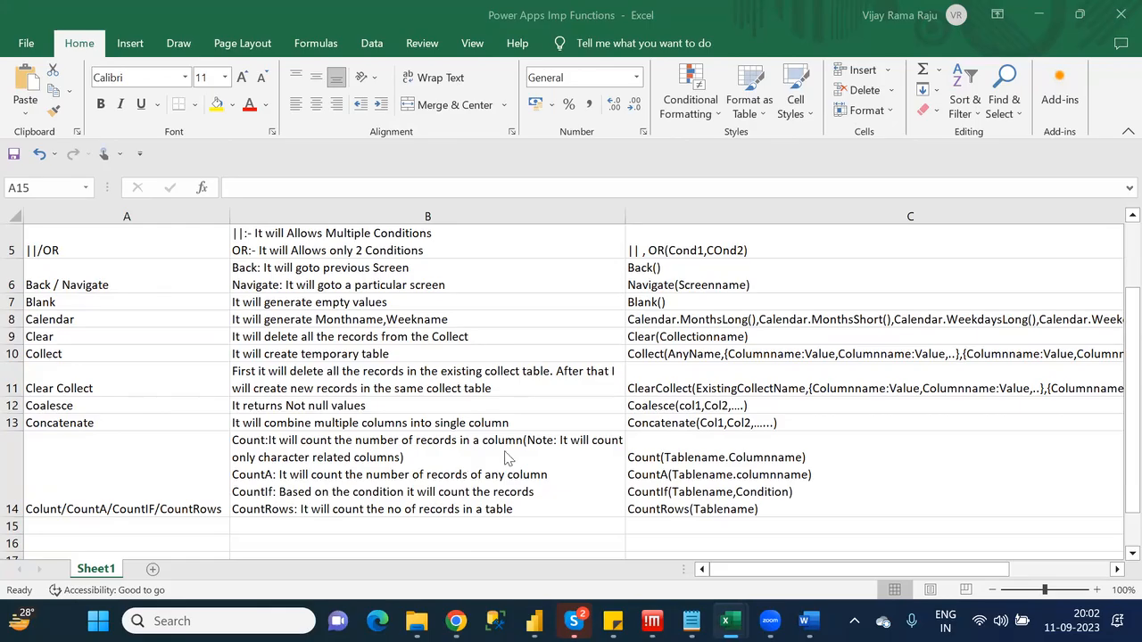
# Replace "character" with "Numeric" in the Count note in B14 and finish editing the cell
pyautogui.click(442, 446)
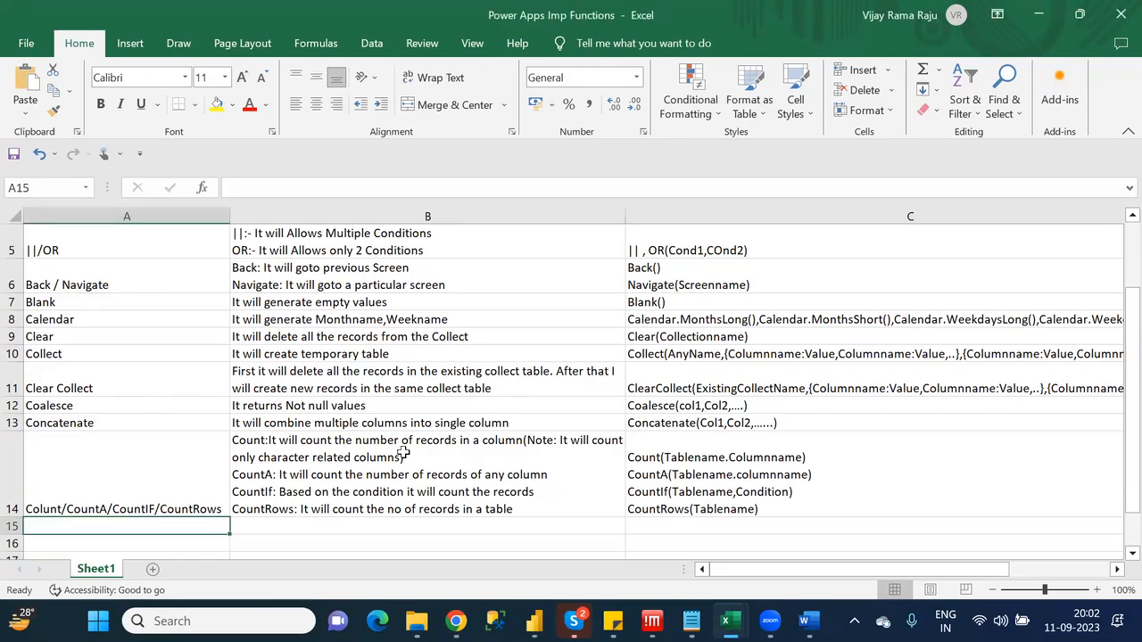
pyautogui.doubleClick(282, 458)
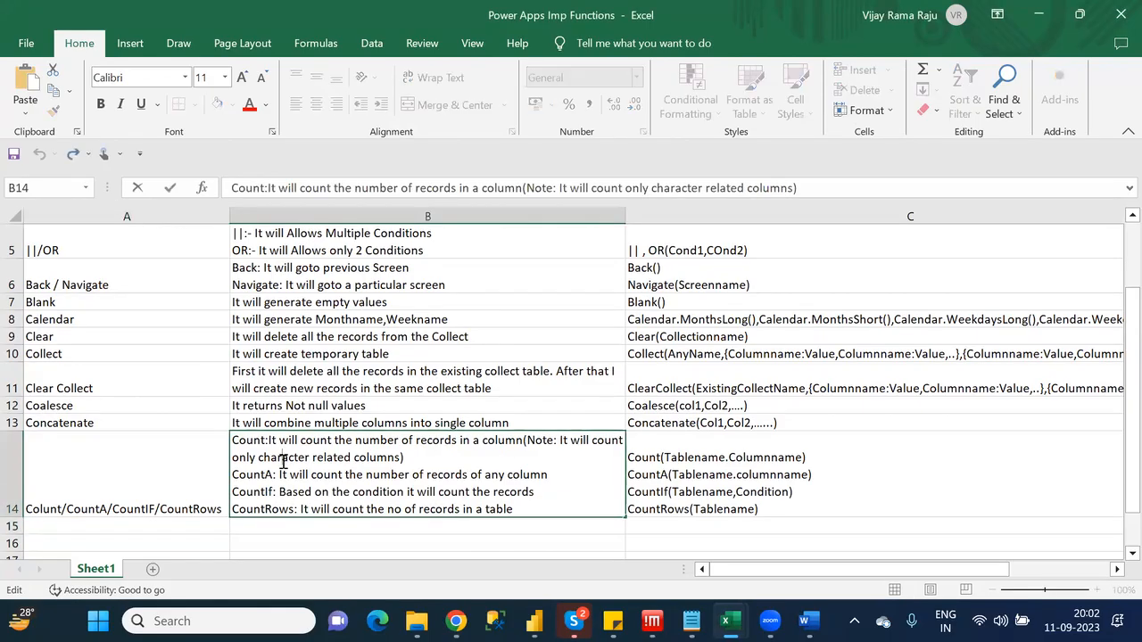
pyautogui.doubleClick(283, 457)
pyautogui.write('Numeric')
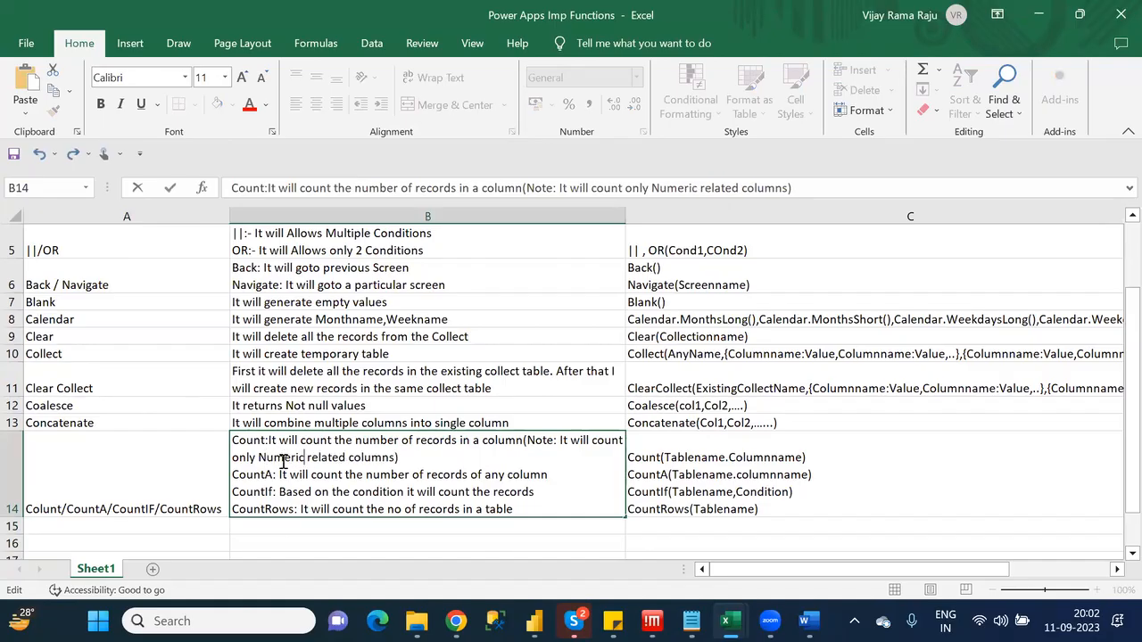
pyautogui.hotkey('ctrl', 'Return')
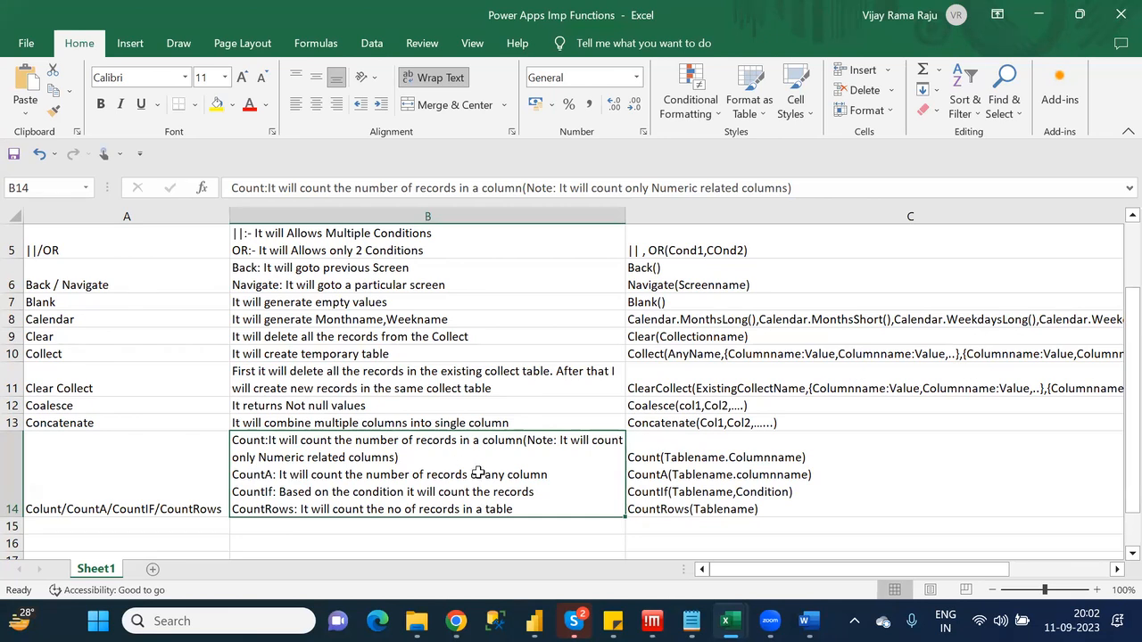
pyautogui.press('Return')
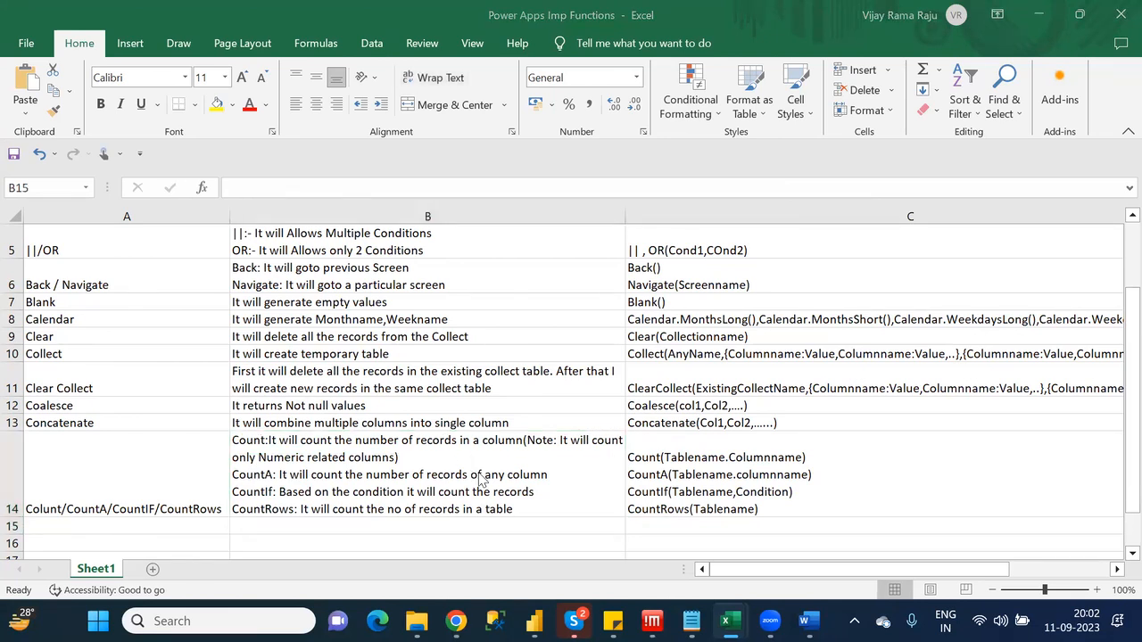
# Switch to Notepad, look through the D category and following functions in the Category_Wise_Functions list, and return to the Excel sheet
pyautogui.click(692, 621)
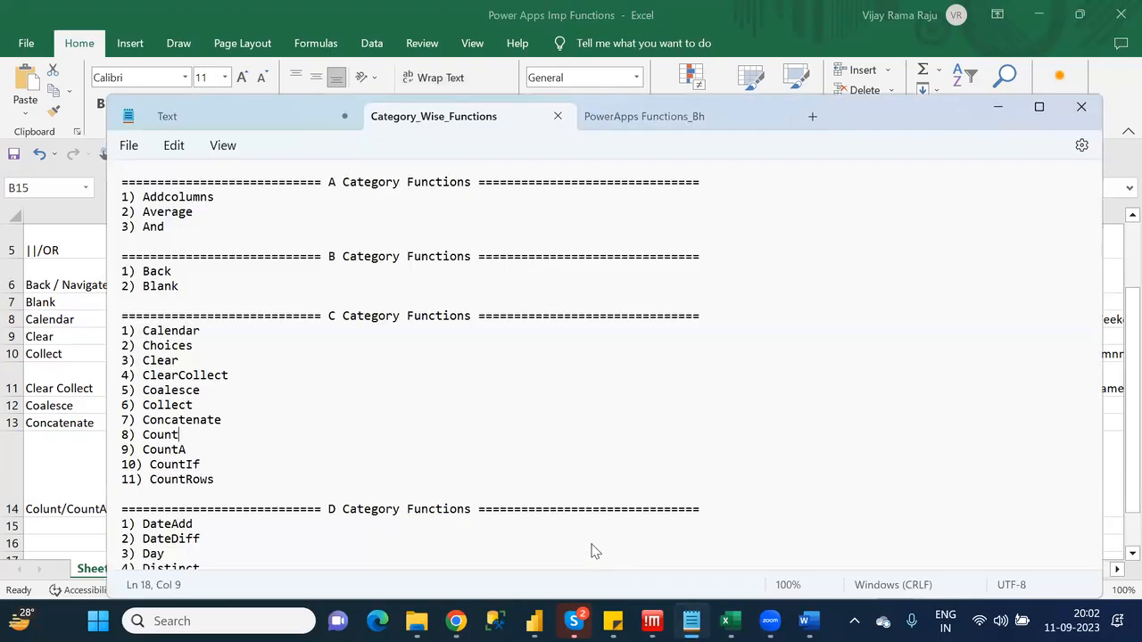
pyautogui.press('Down')
pyautogui.press('Down')
pyautogui.press('Down')
pyautogui.press('Down')
pyautogui.press('Down')
pyautogui.press('Down')
pyautogui.press('Down')
pyautogui.press('Down')
pyautogui.press('Down')
pyautogui.press('Down')
pyautogui.press('Down')
pyautogui.press('Down')
pyautogui.press('Down')
pyautogui.press('Down')
pyautogui.press('Down')
pyautogui.press('Down')
pyautogui.press('Down')
pyautogui.press('Down')
pyautogui.press('Down')
pyautogui.press('Down')
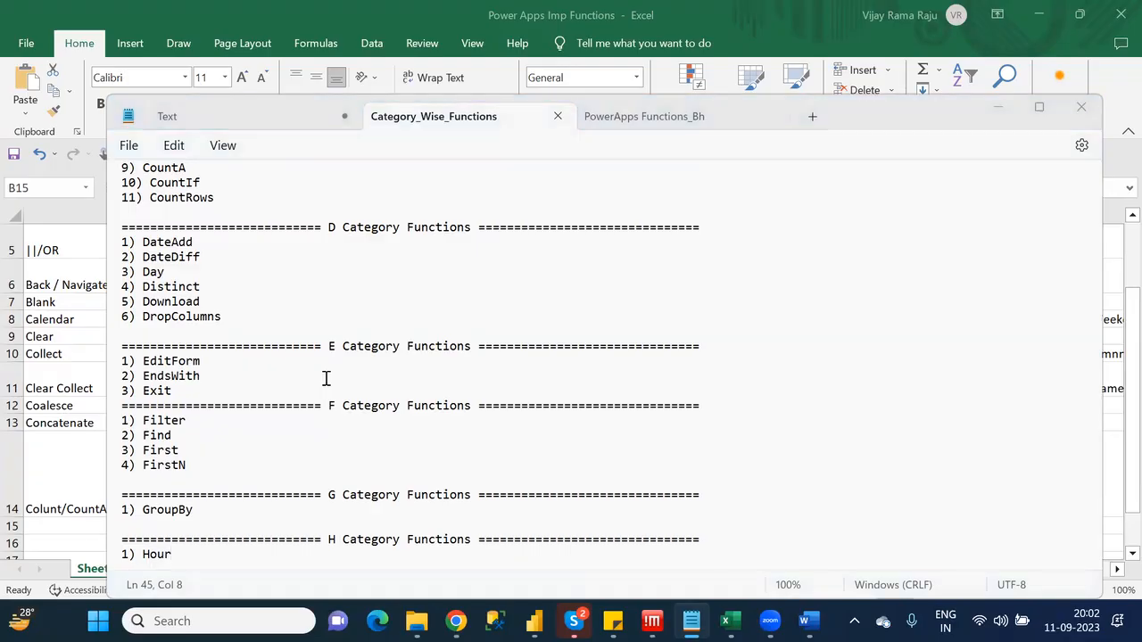
pyautogui.click(60, 374)
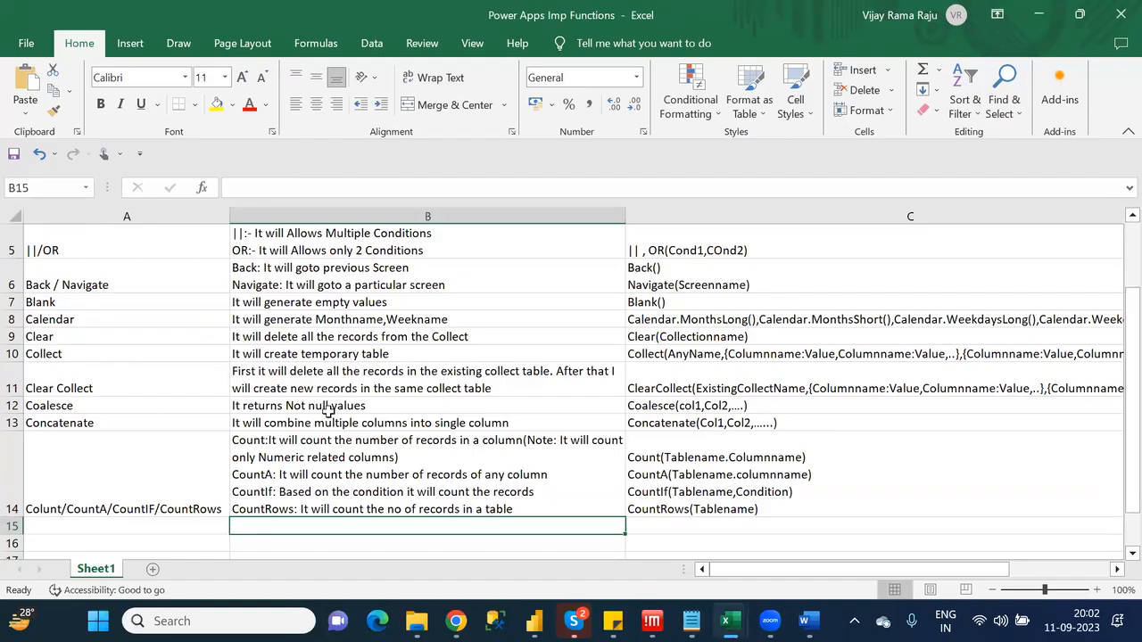